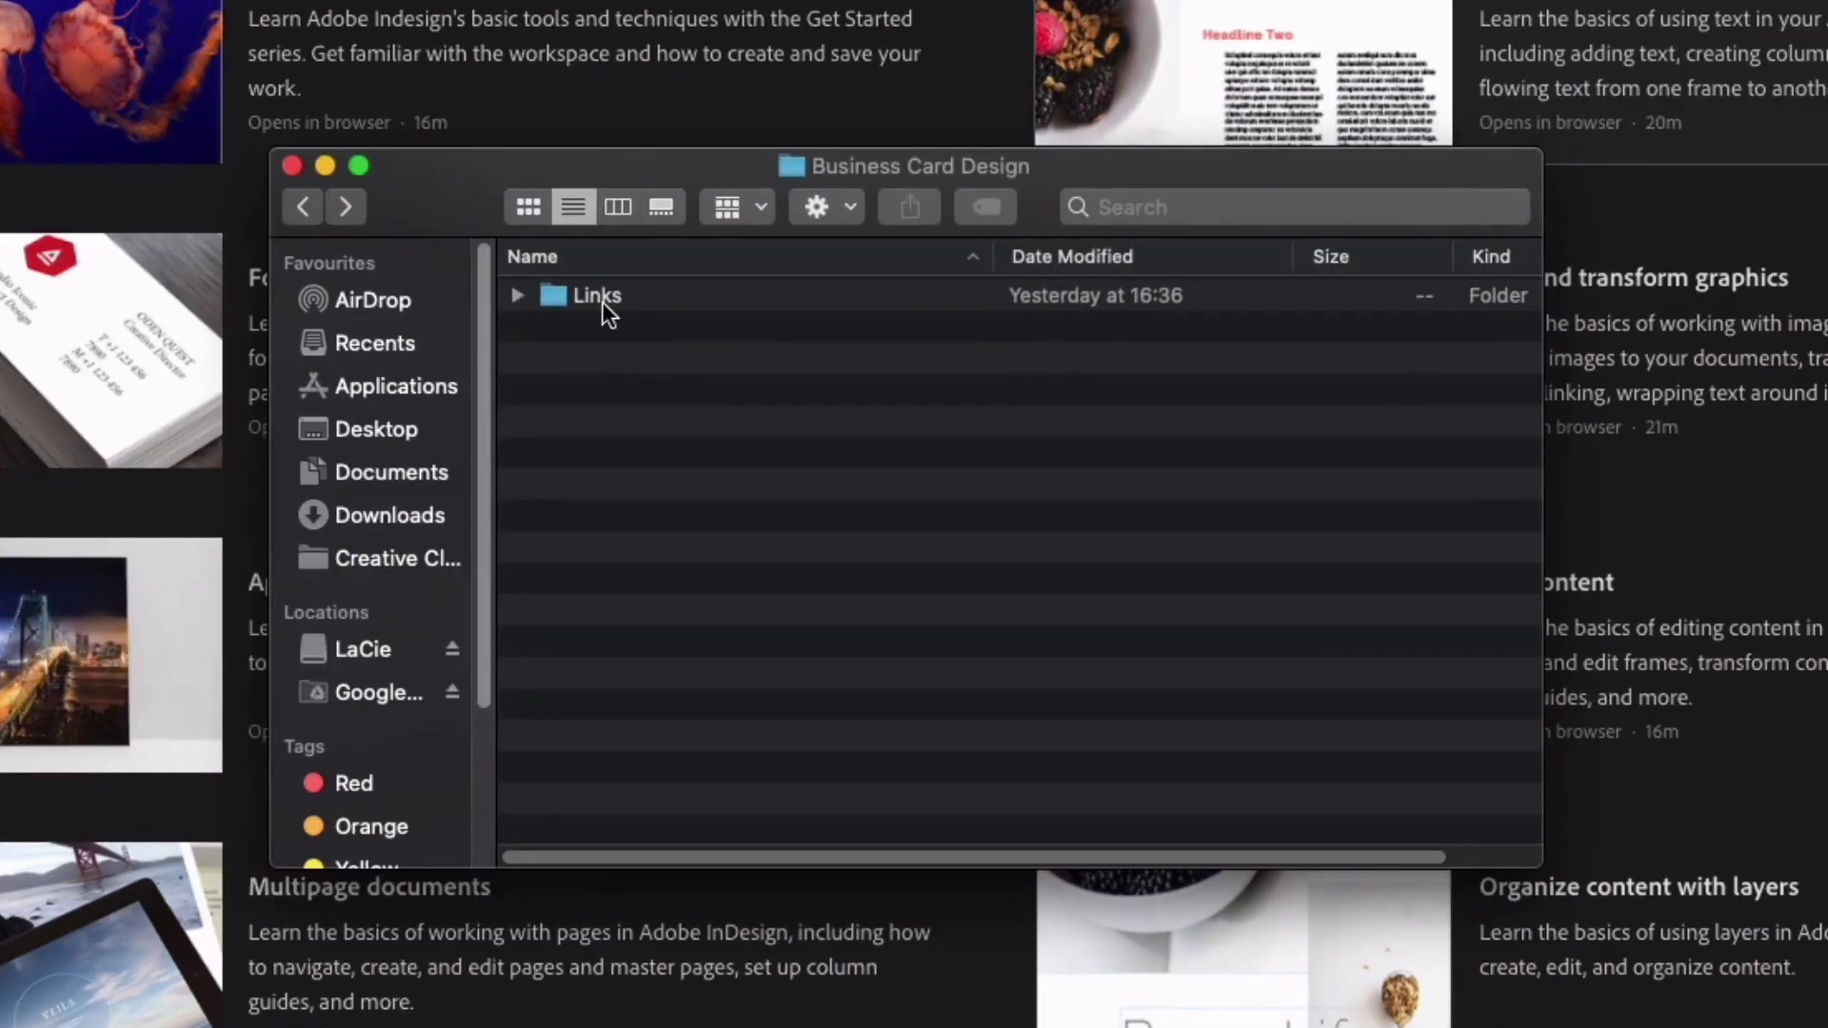
Look through the Links folder's logo and pattern files, including the Pattern EPS Files subfolder
double_click(601, 296)
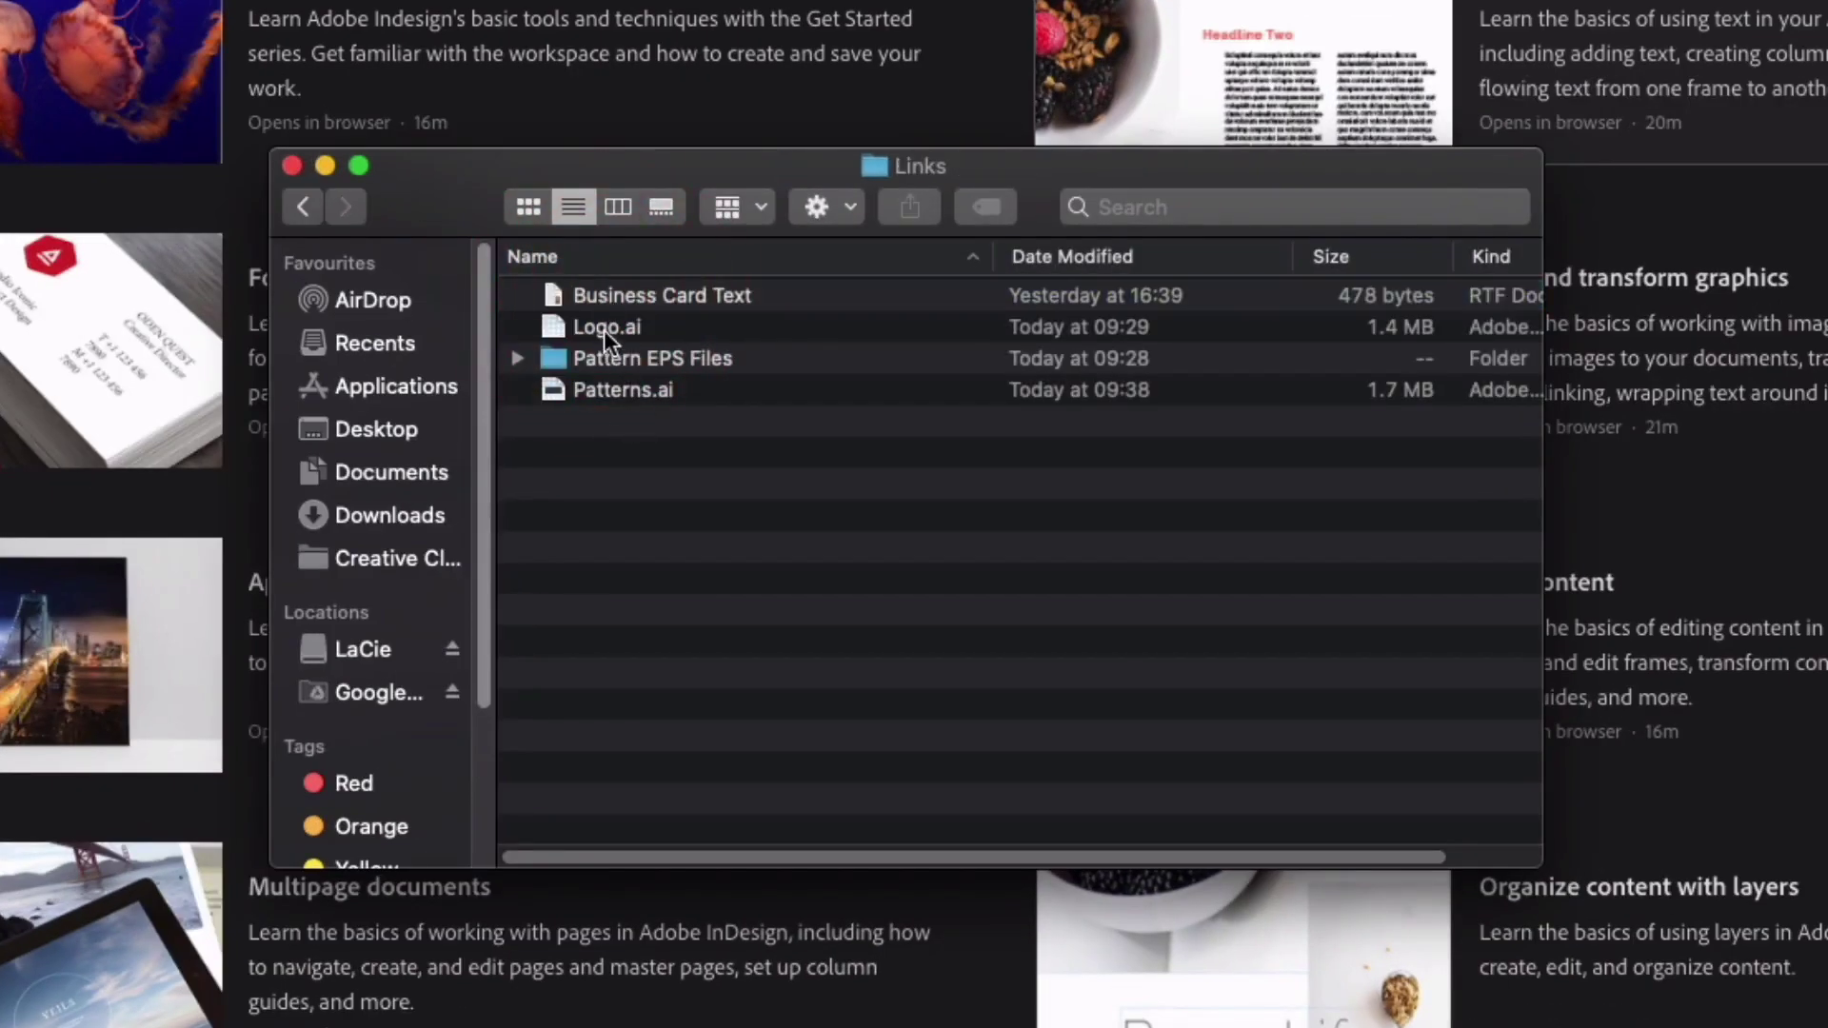
left_click(603, 329)
left_click(615, 382)
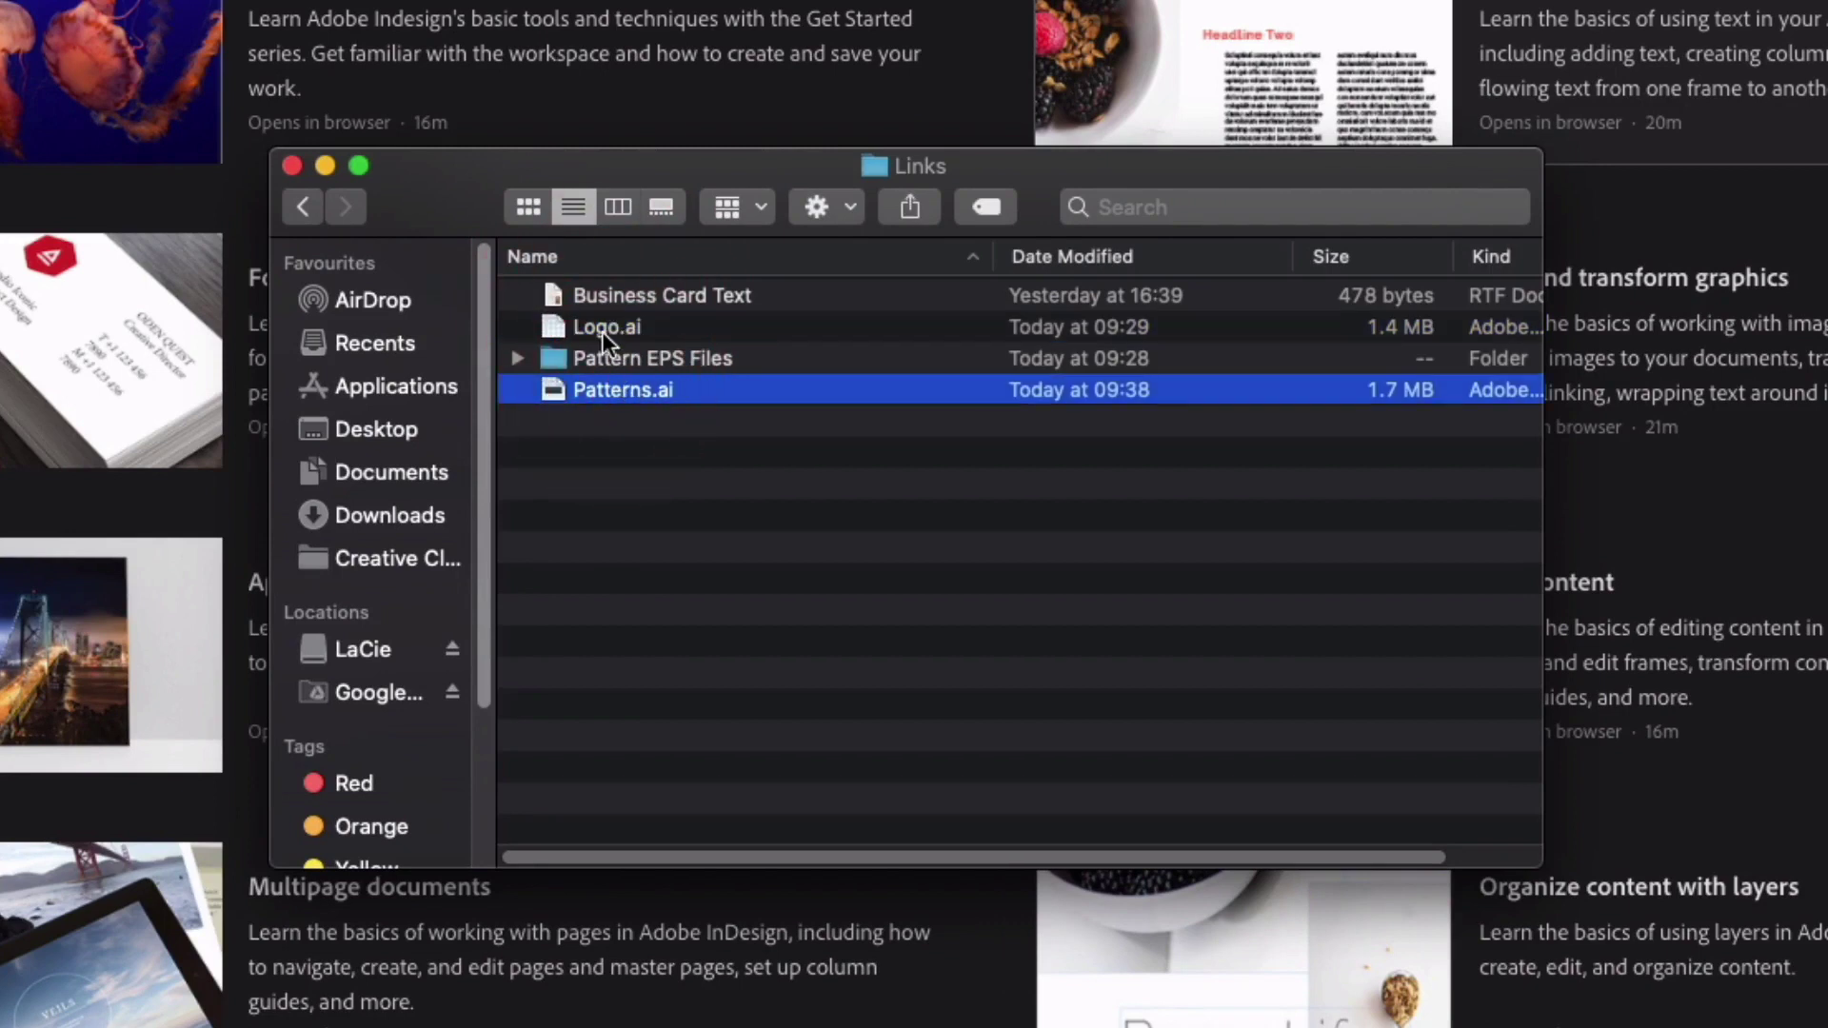
double_click(659, 361)
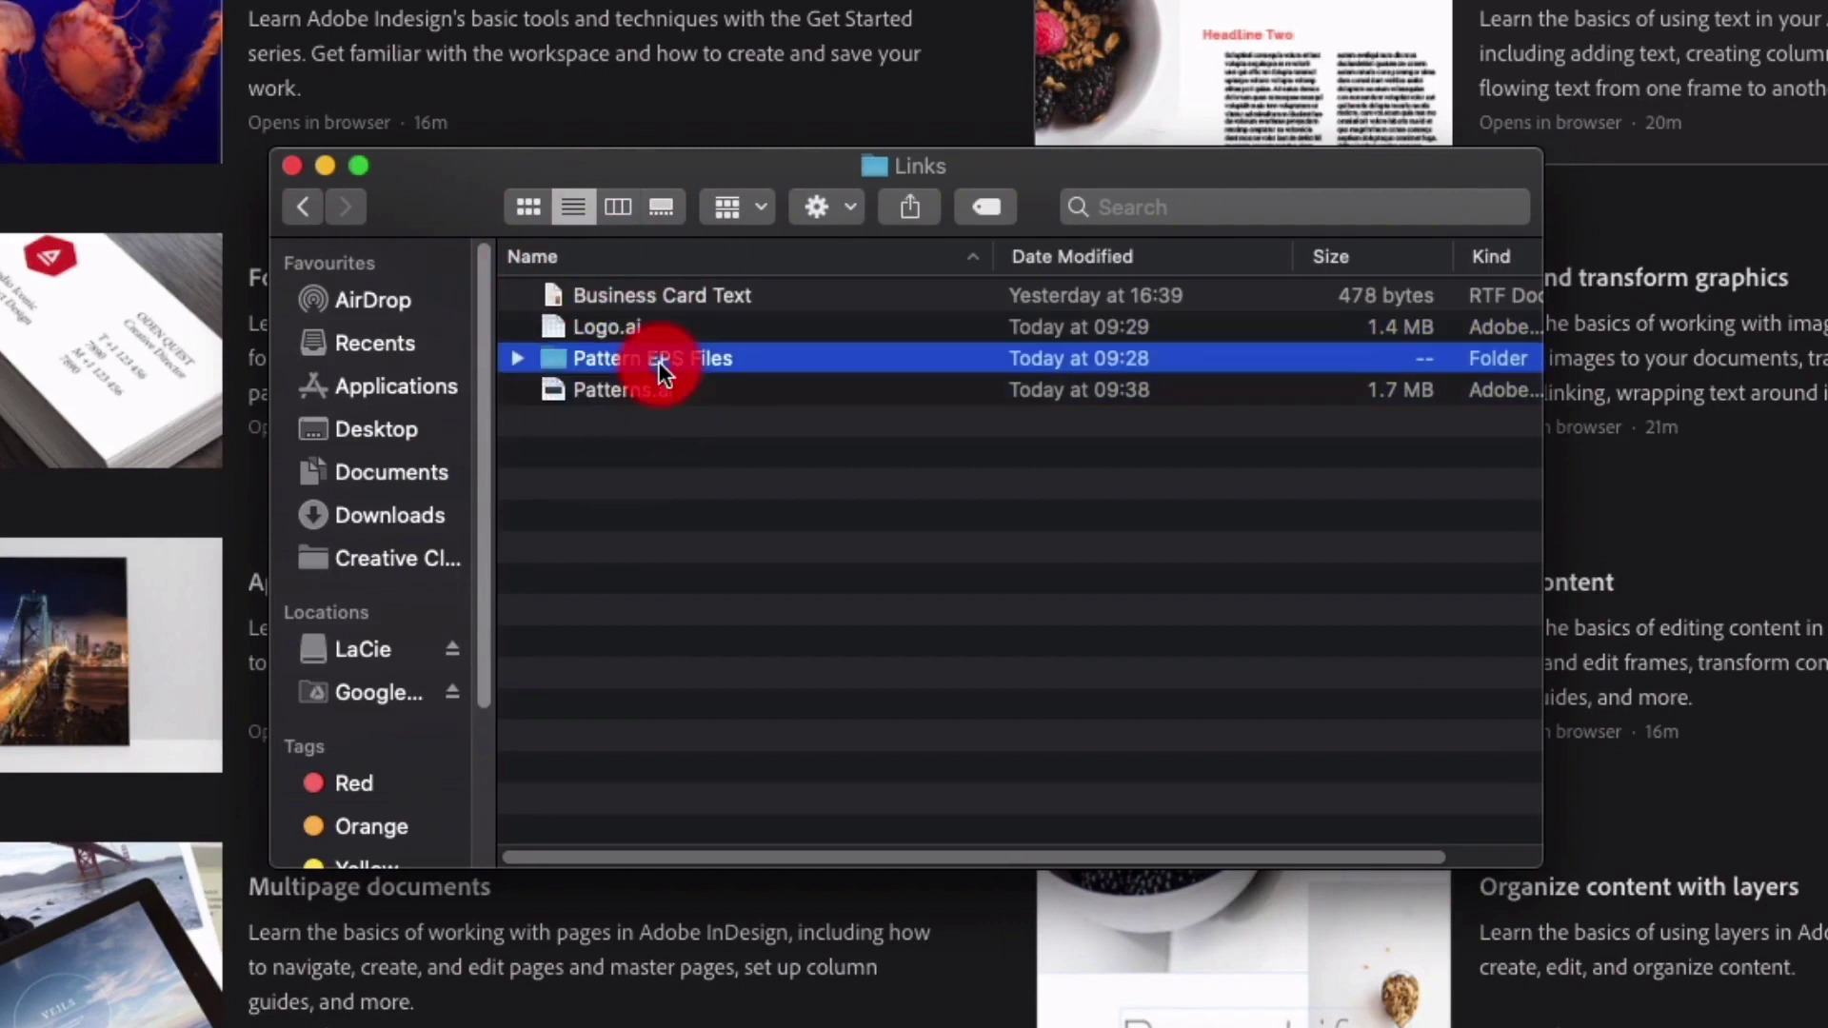
left_click(303, 207)
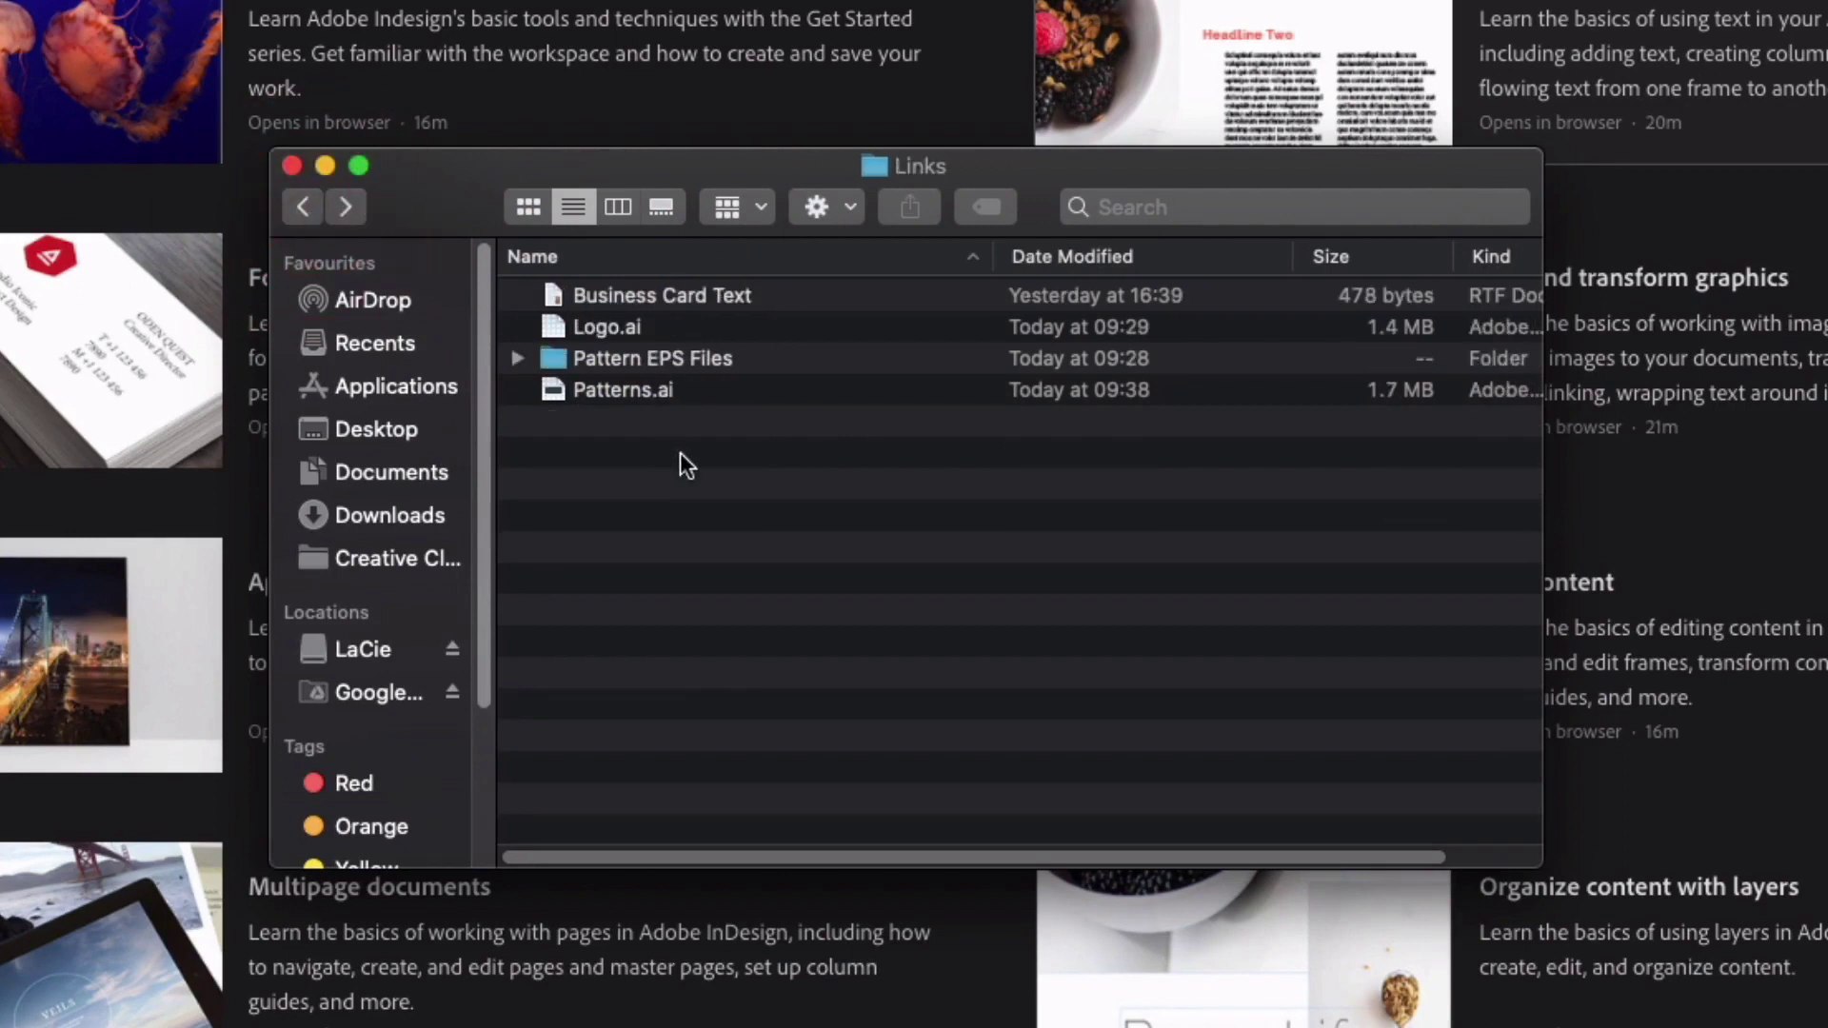
Open the Business Card Text document to review the card's contact details, and return to the Links folder
left_click(640, 299)
double_click(640, 299)
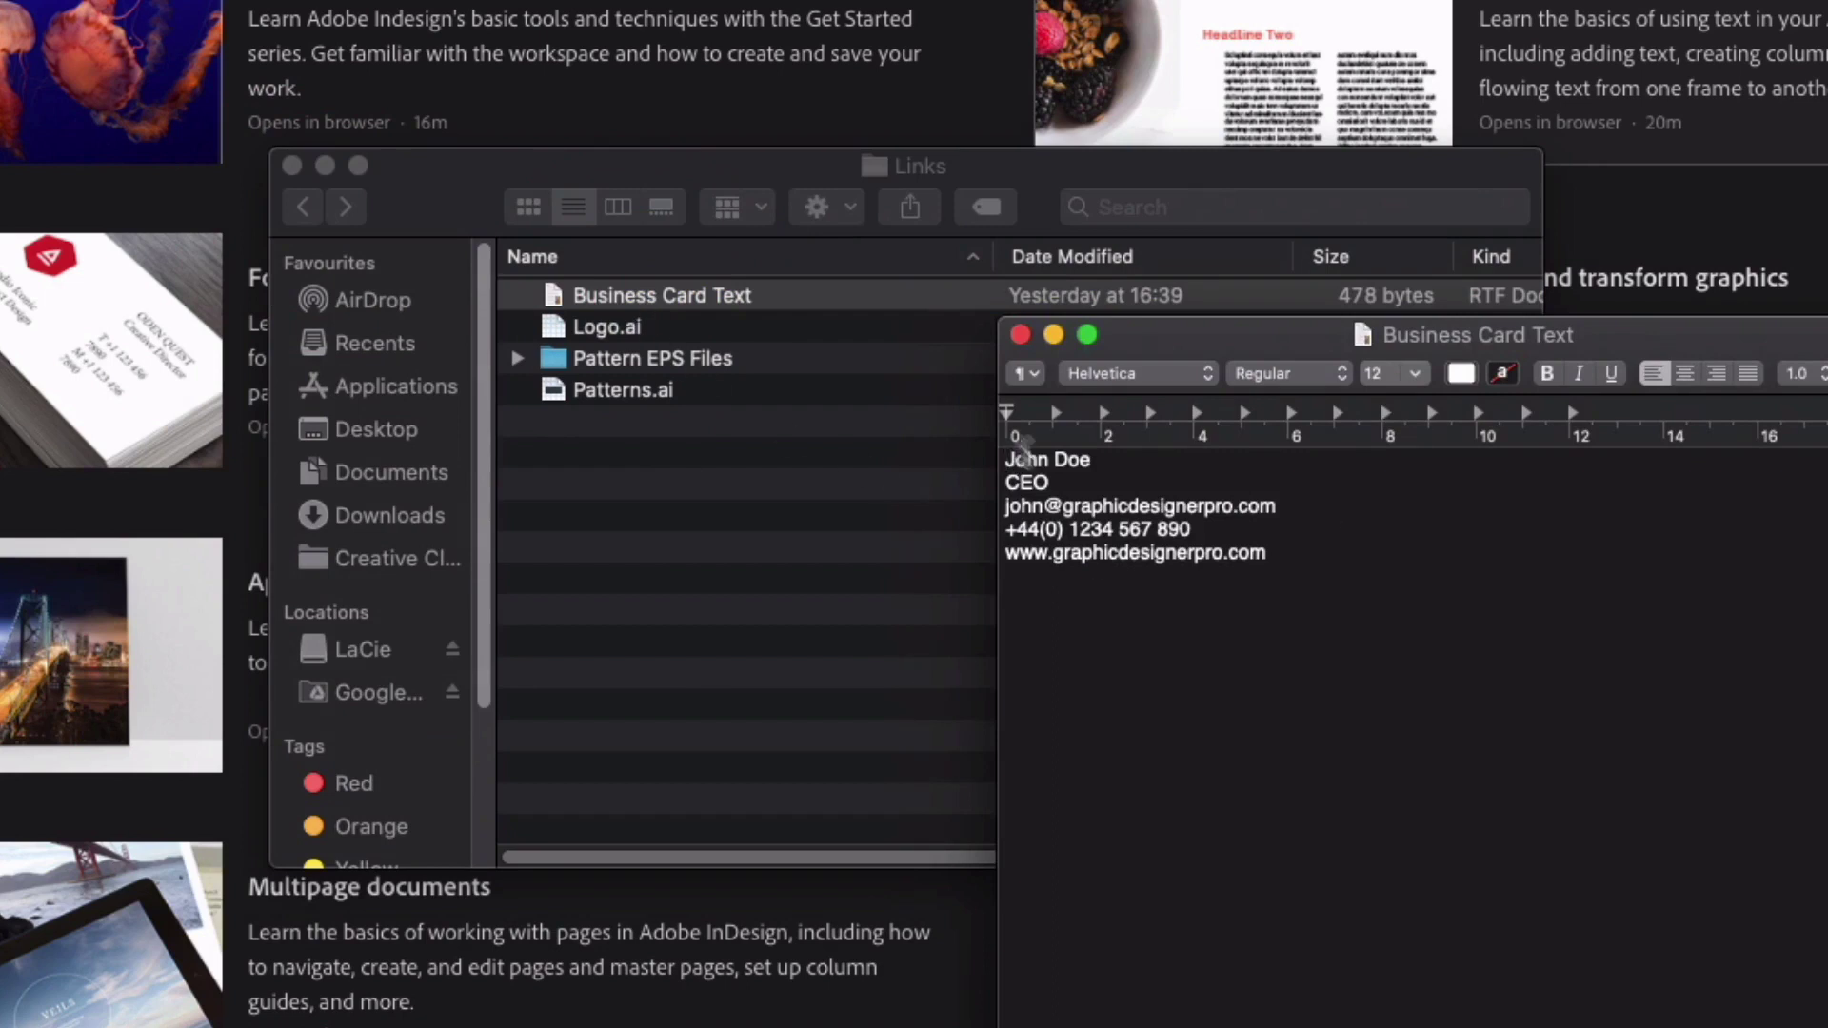
left_click(450, 198)
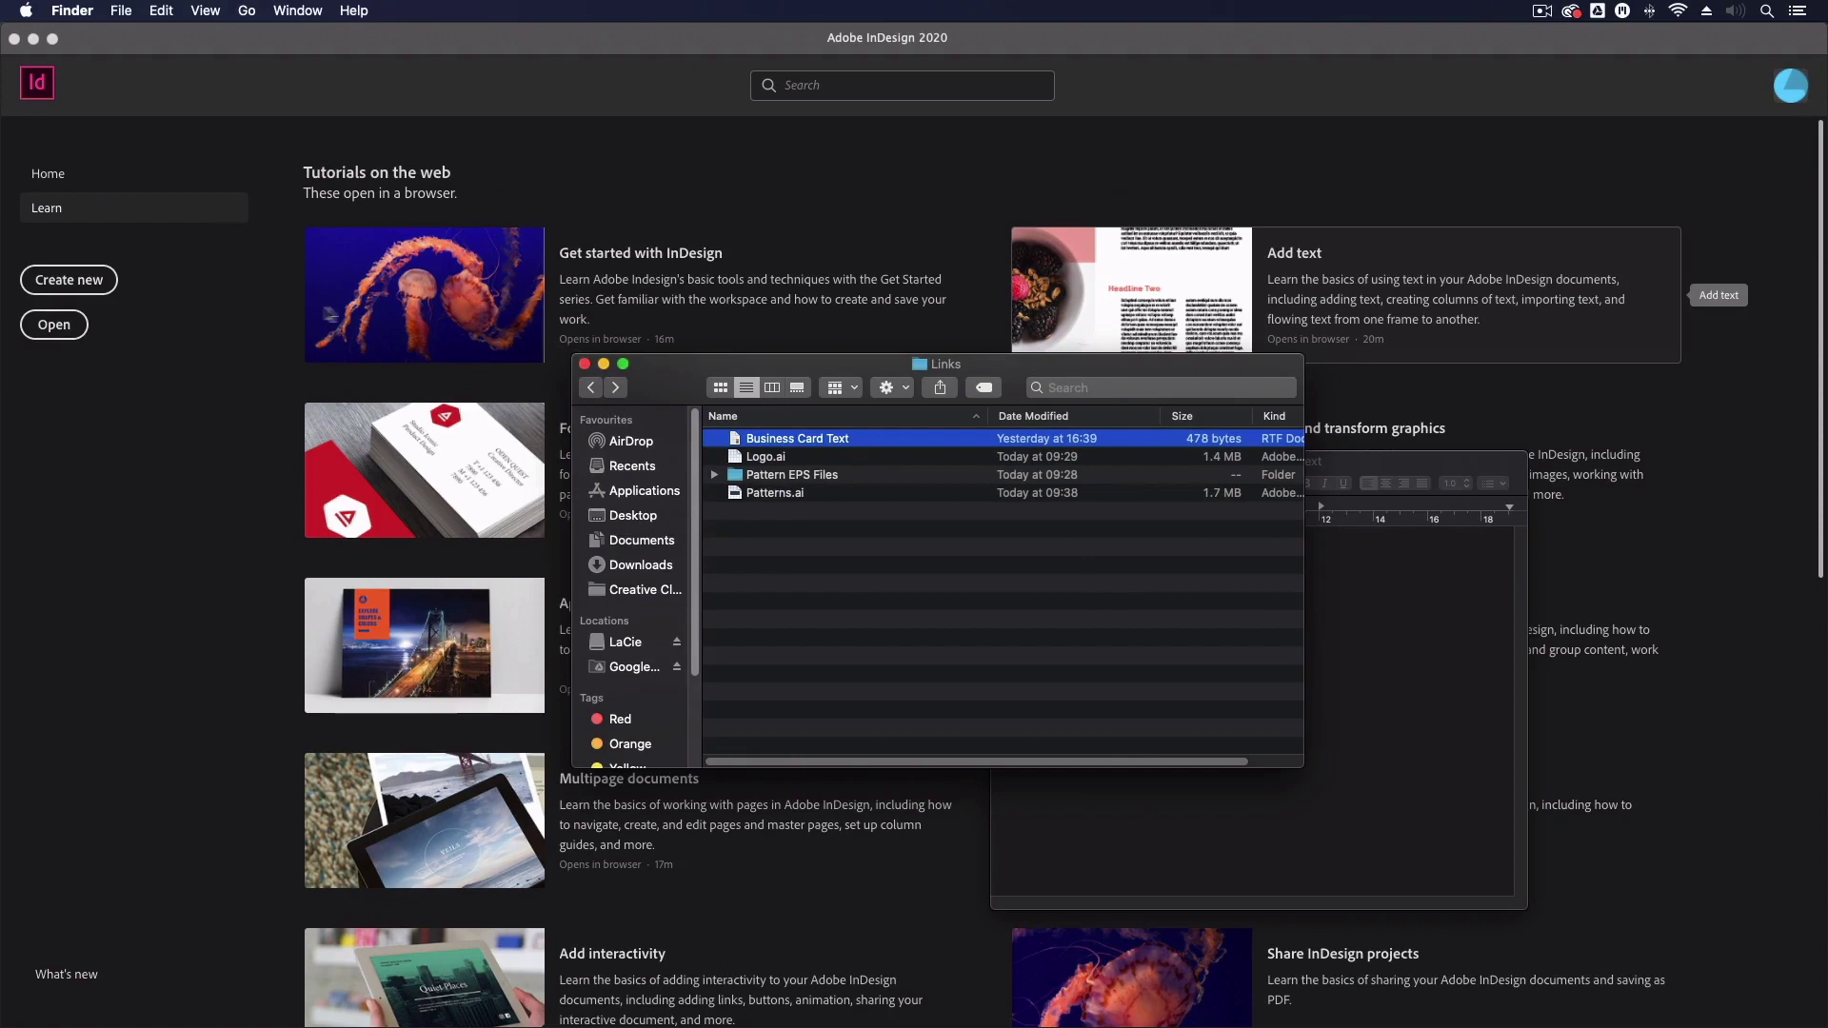
Switch to InDesign and set up a new print document 85 mm wide and 55 mm high, without facing pages
left_click(231, 322)
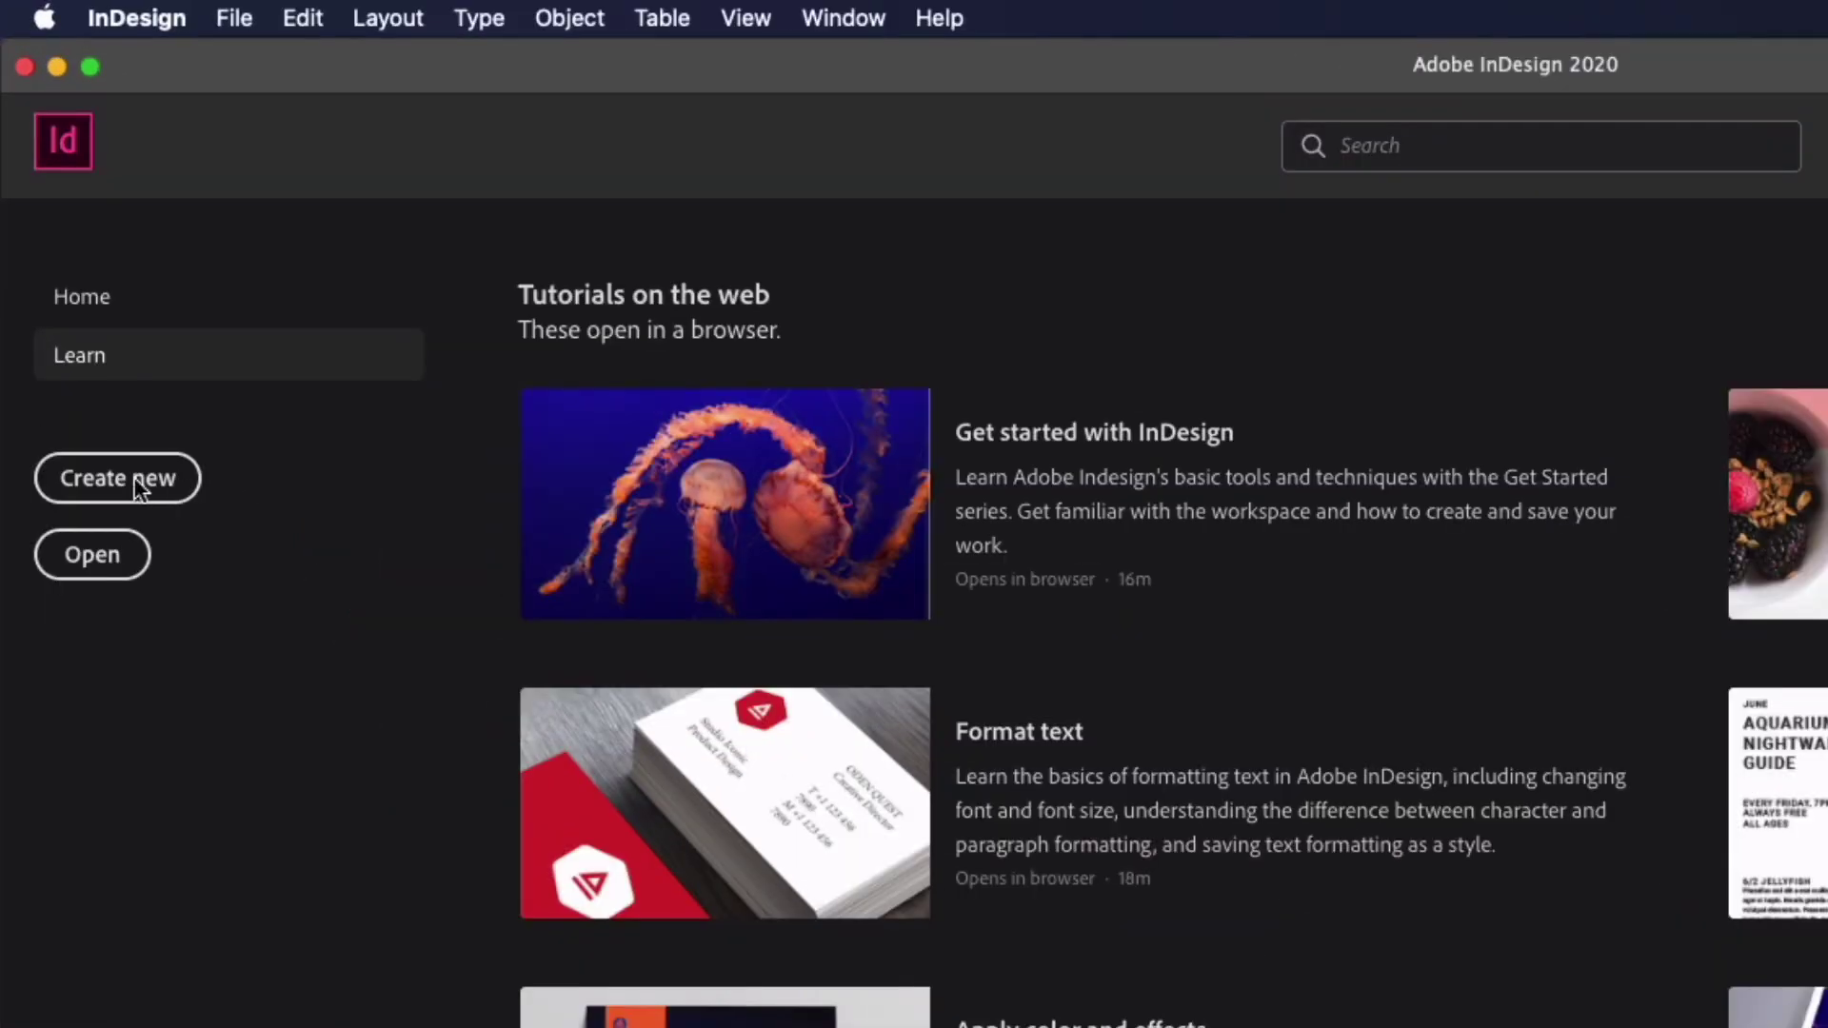
left_click(96, 278)
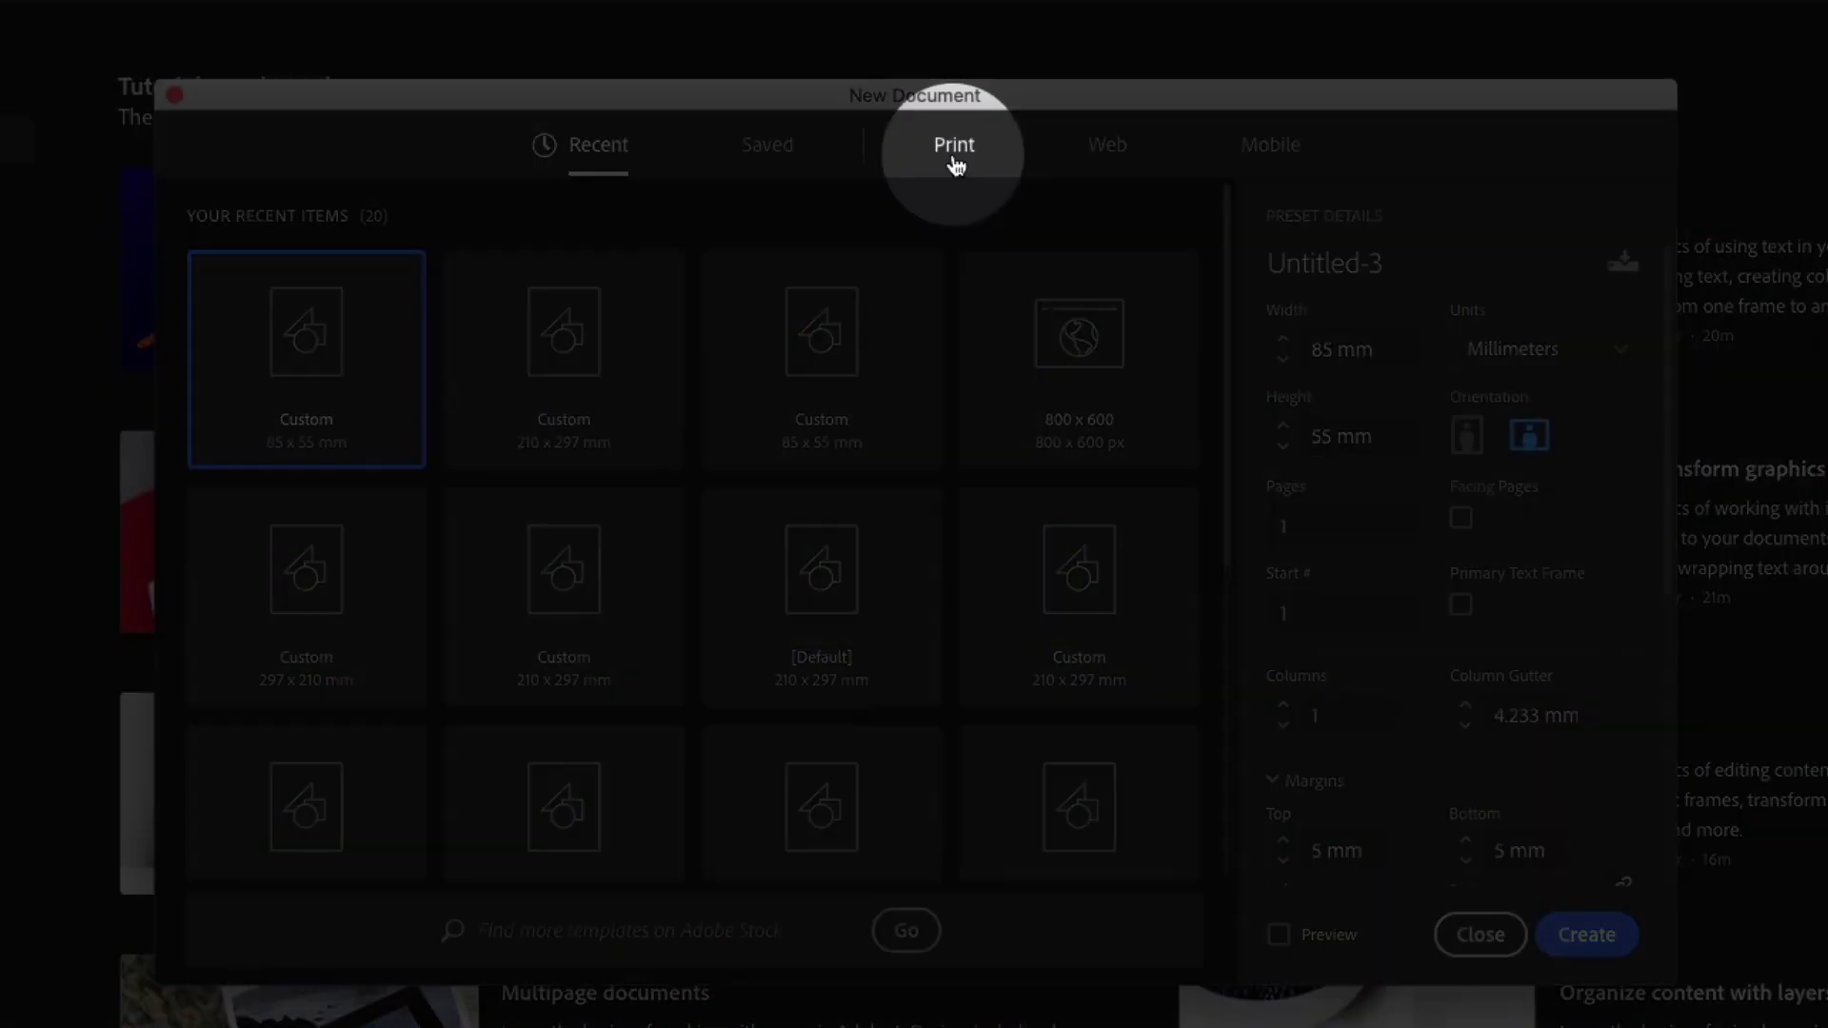
left_click(954, 167)
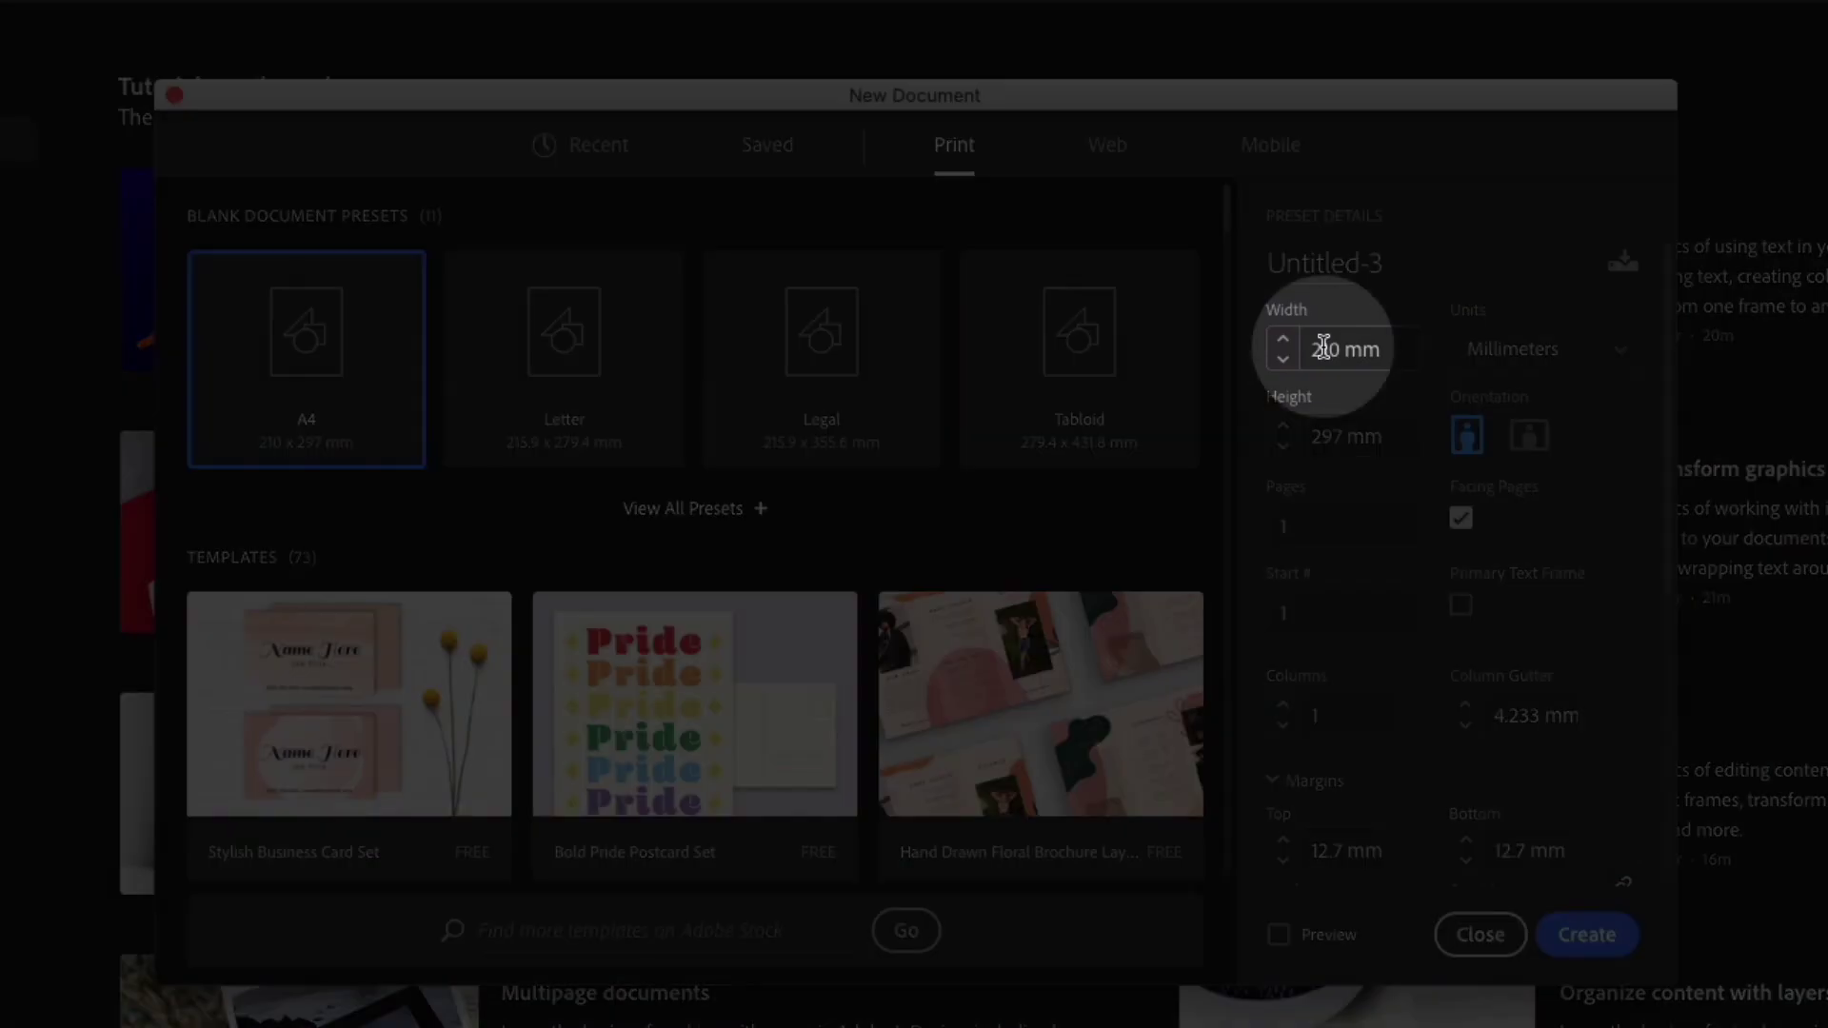
left_click(1323, 347)
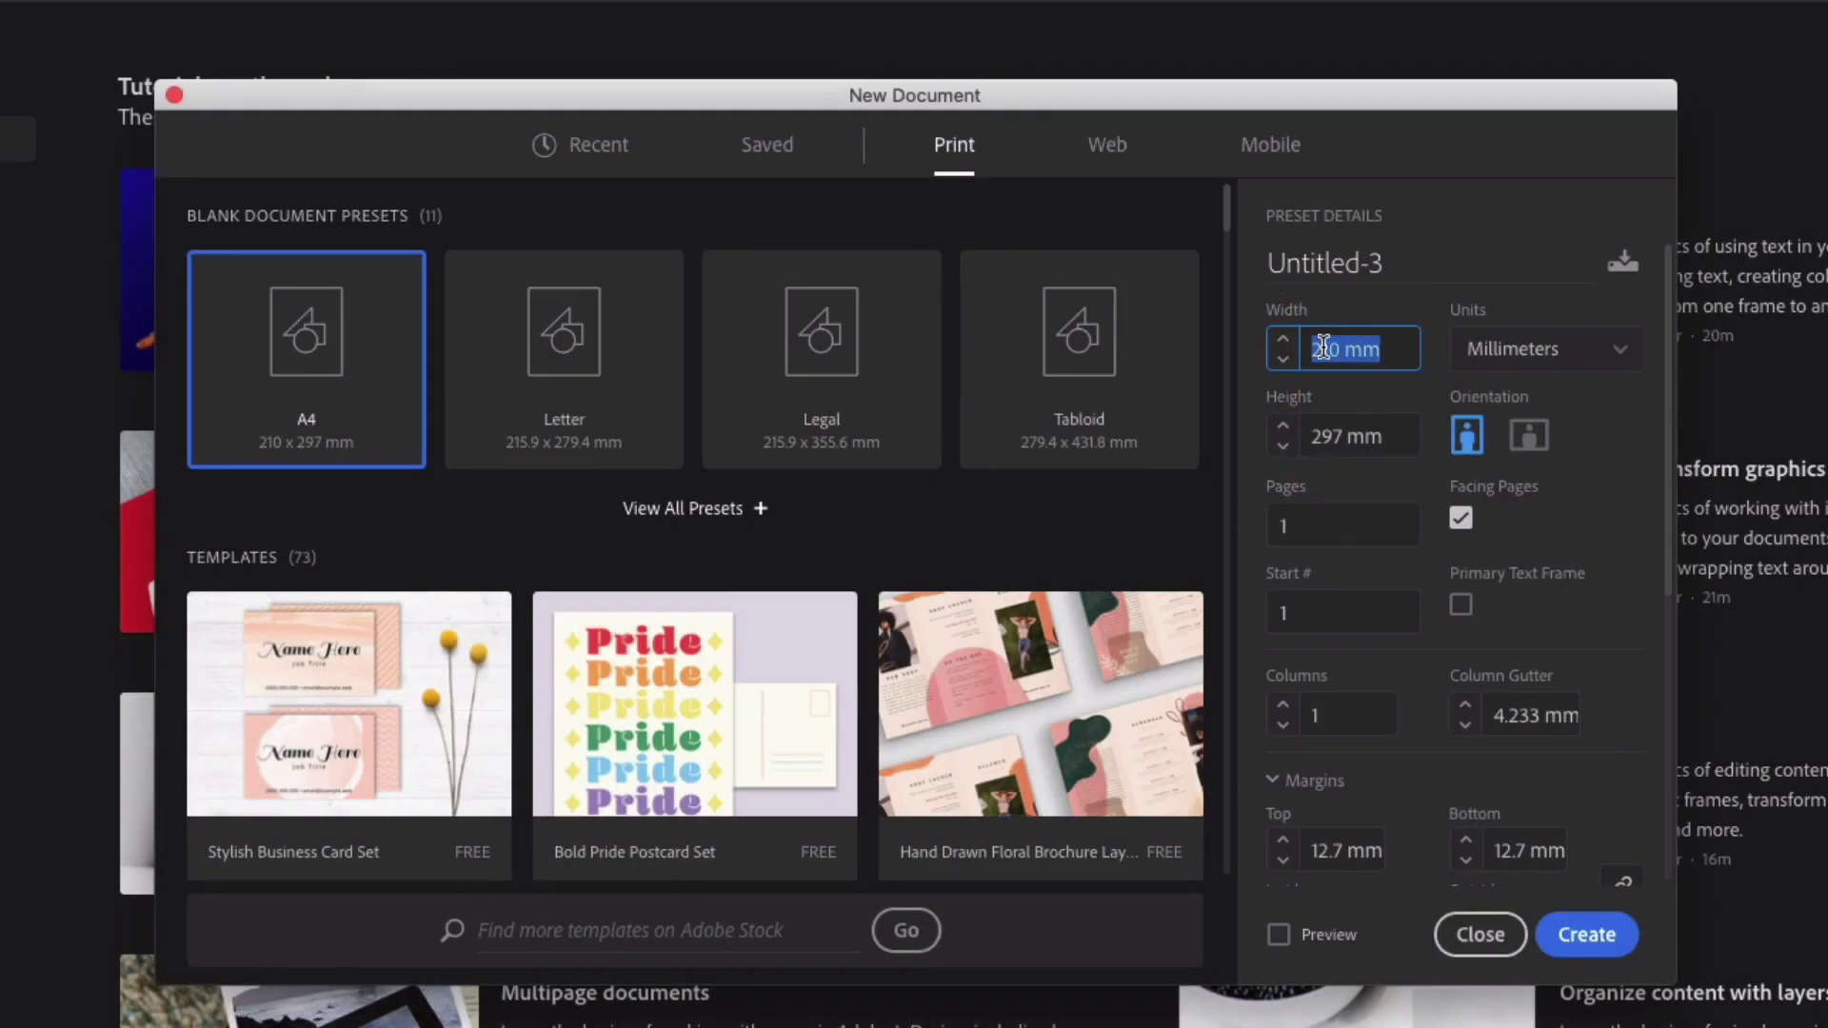
type("85")
left_click(1327, 439)
type("55")
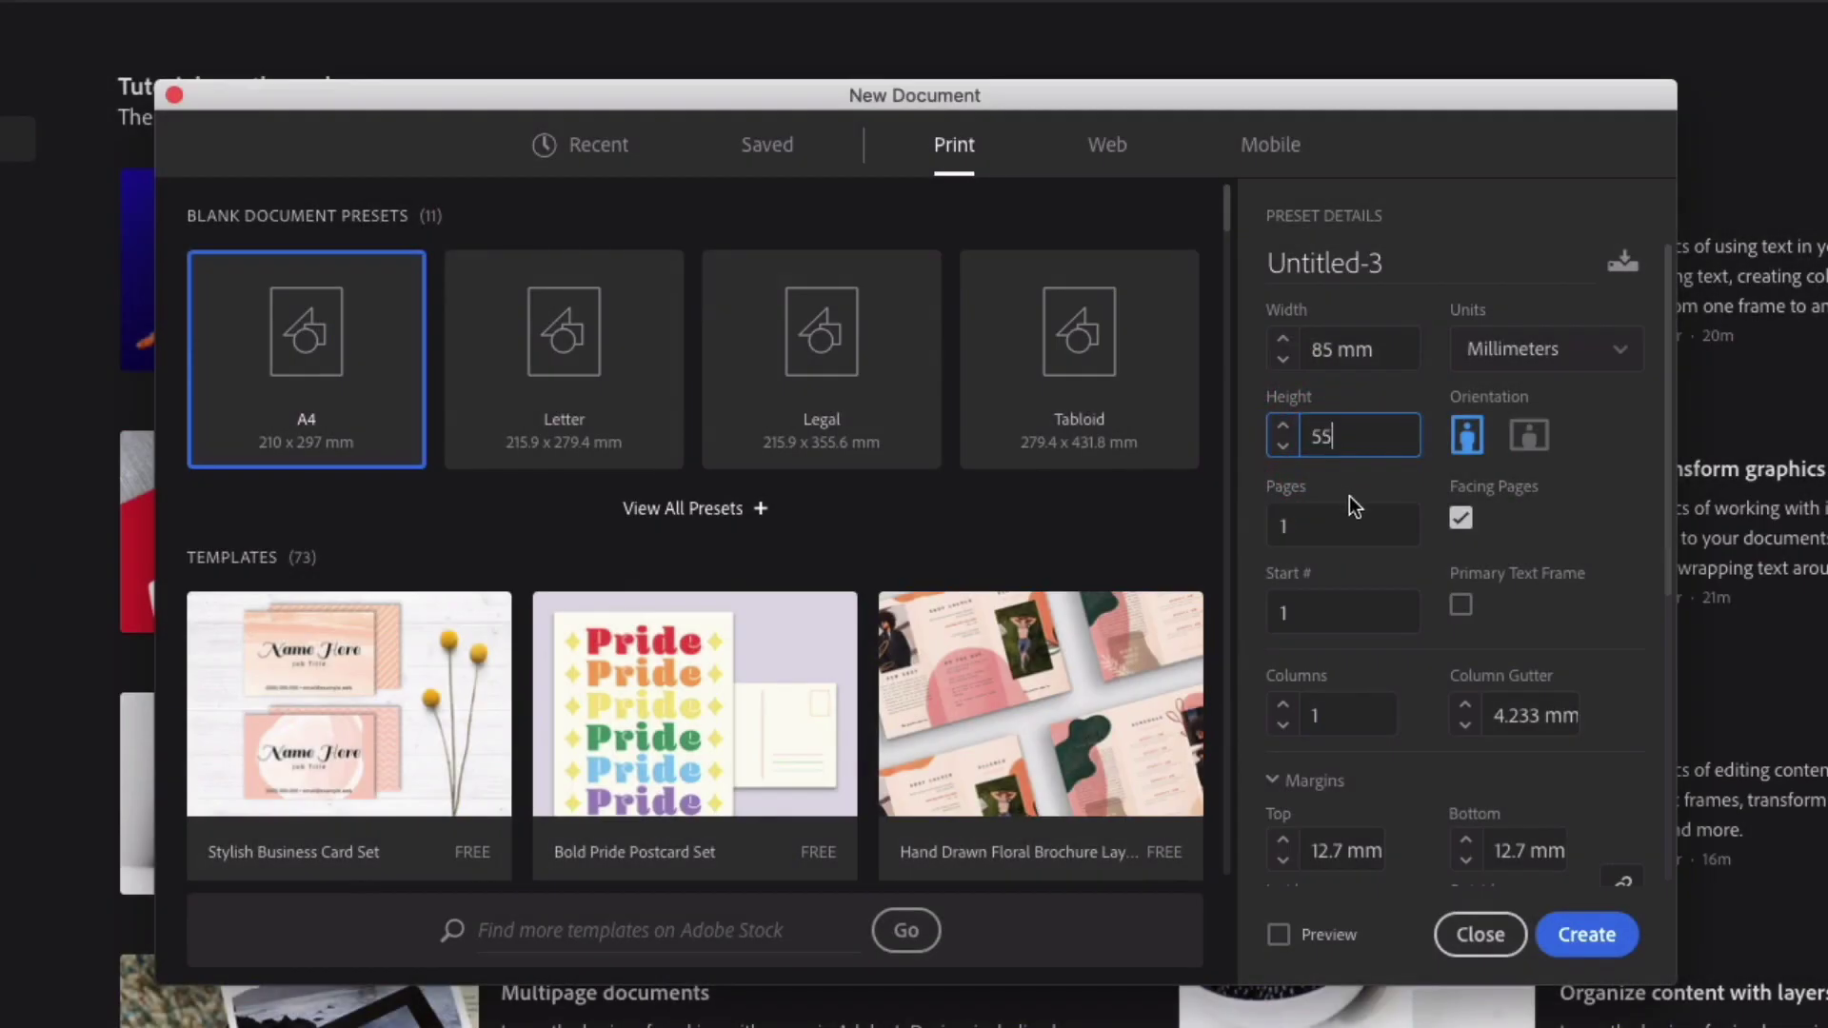
left_click(1459, 520)
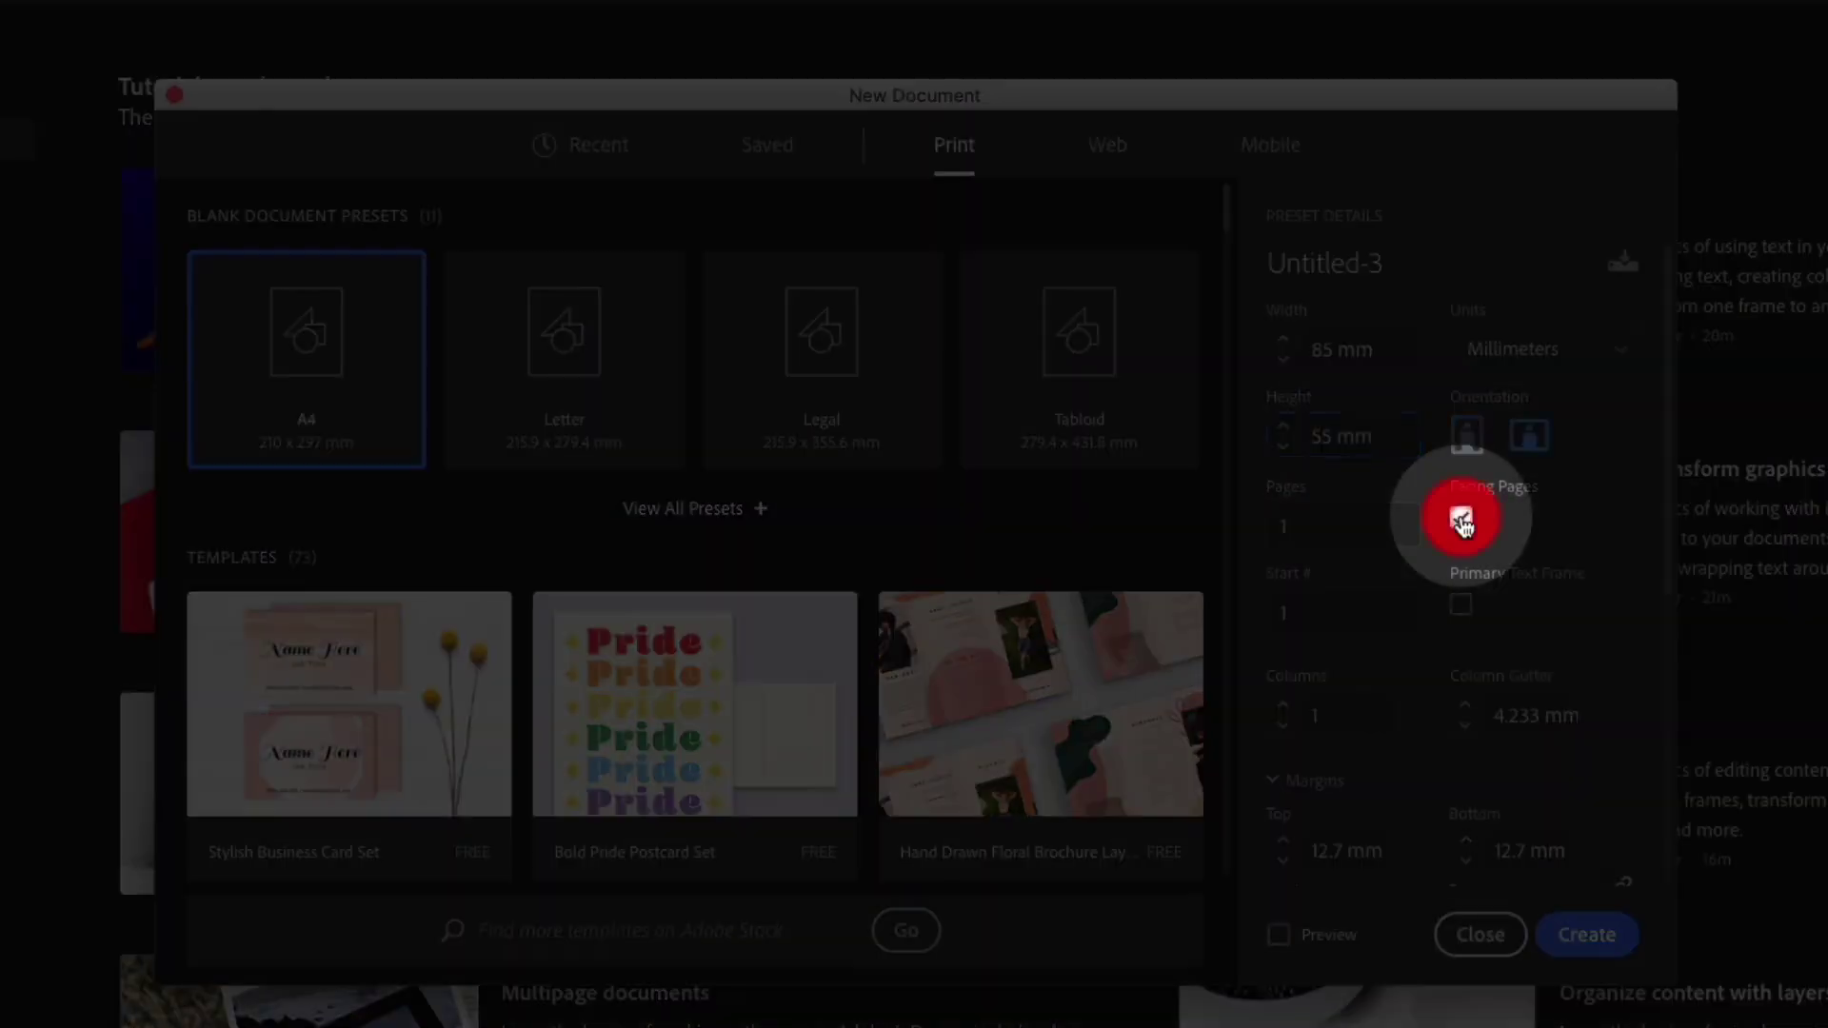
Set all four linked margins of the new document to 6 mm
scroll(1416, 600, "down", 3)
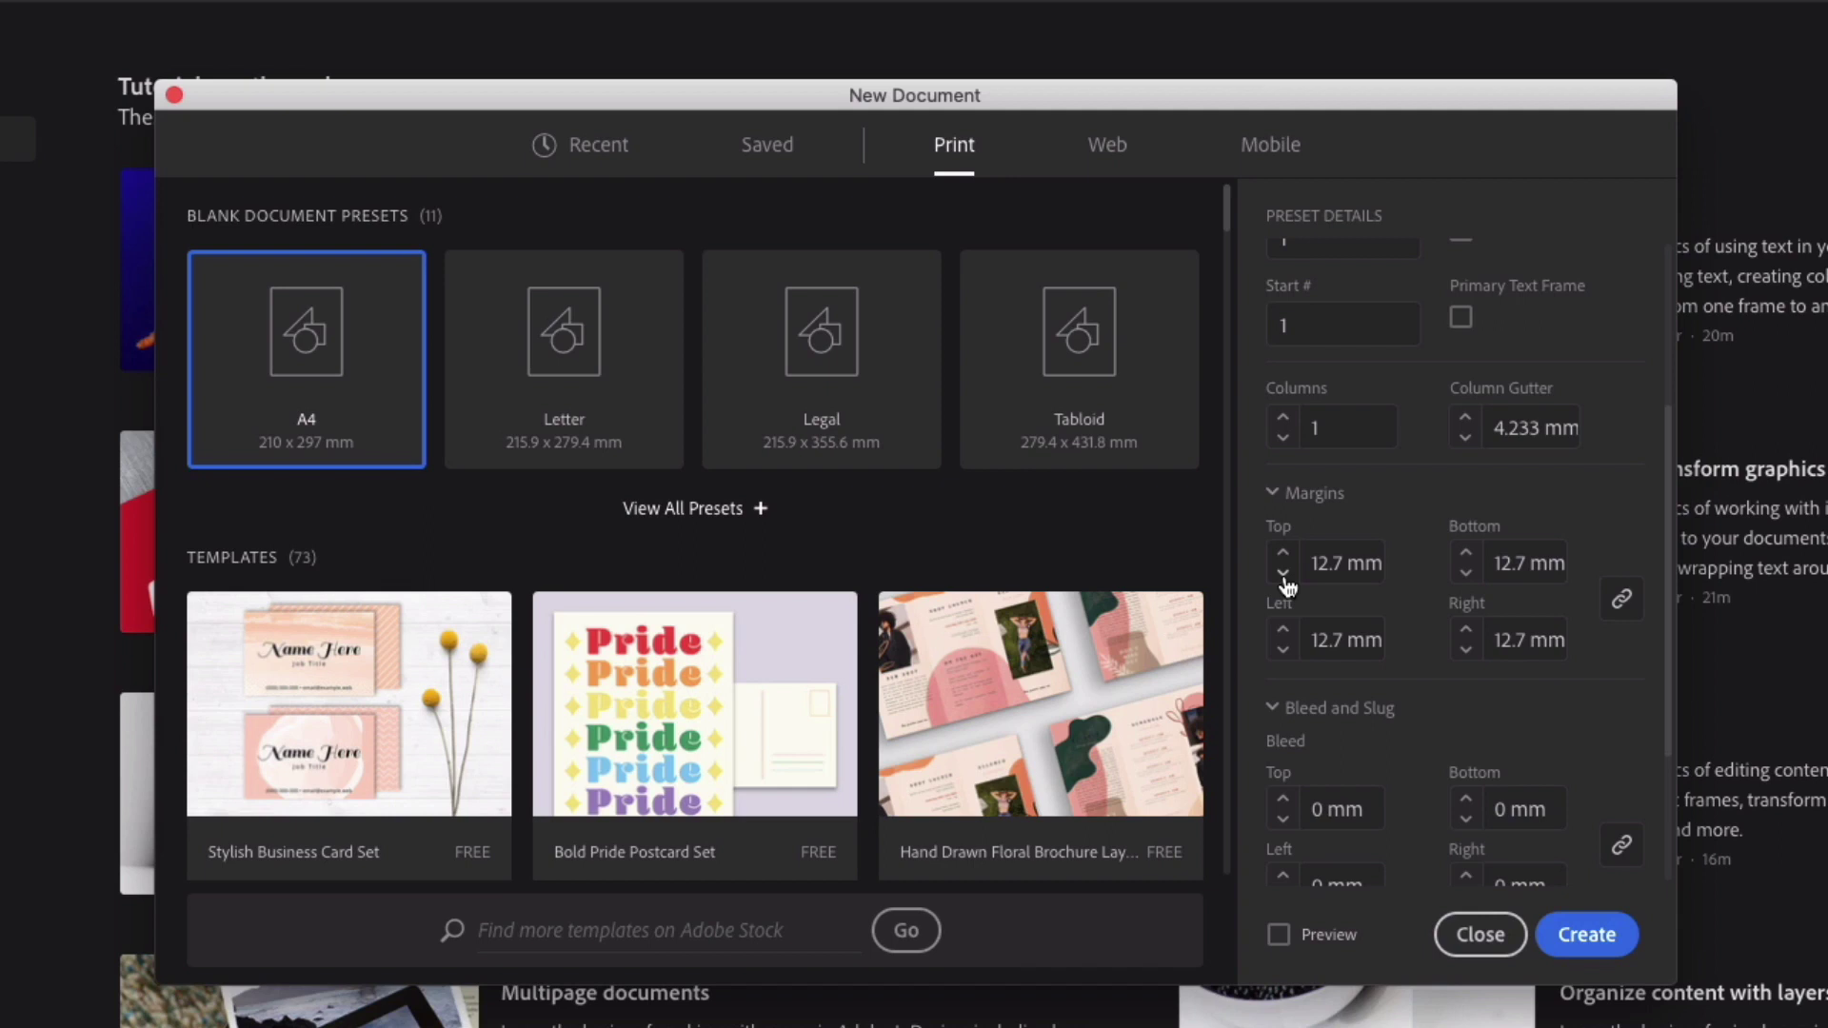
type("10")
key("Tab")
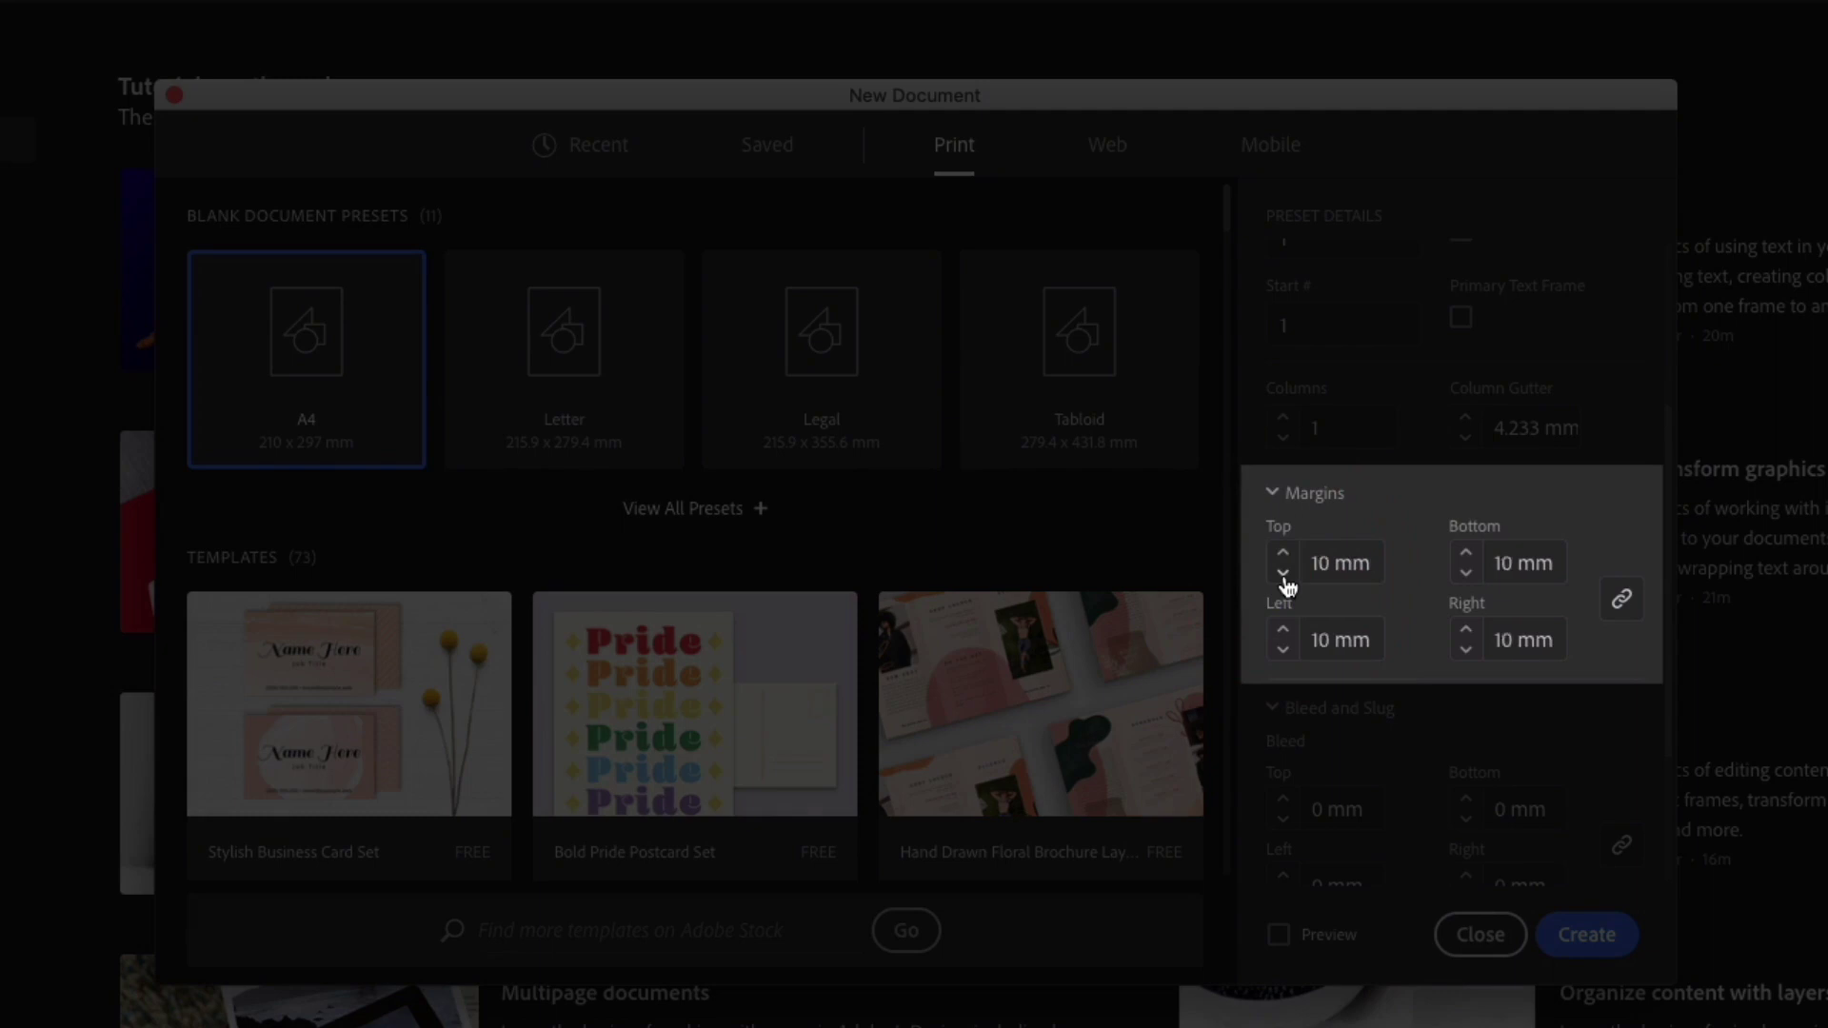
left_click(1283, 574)
left_click(1283, 574)
left_click(1284, 574)
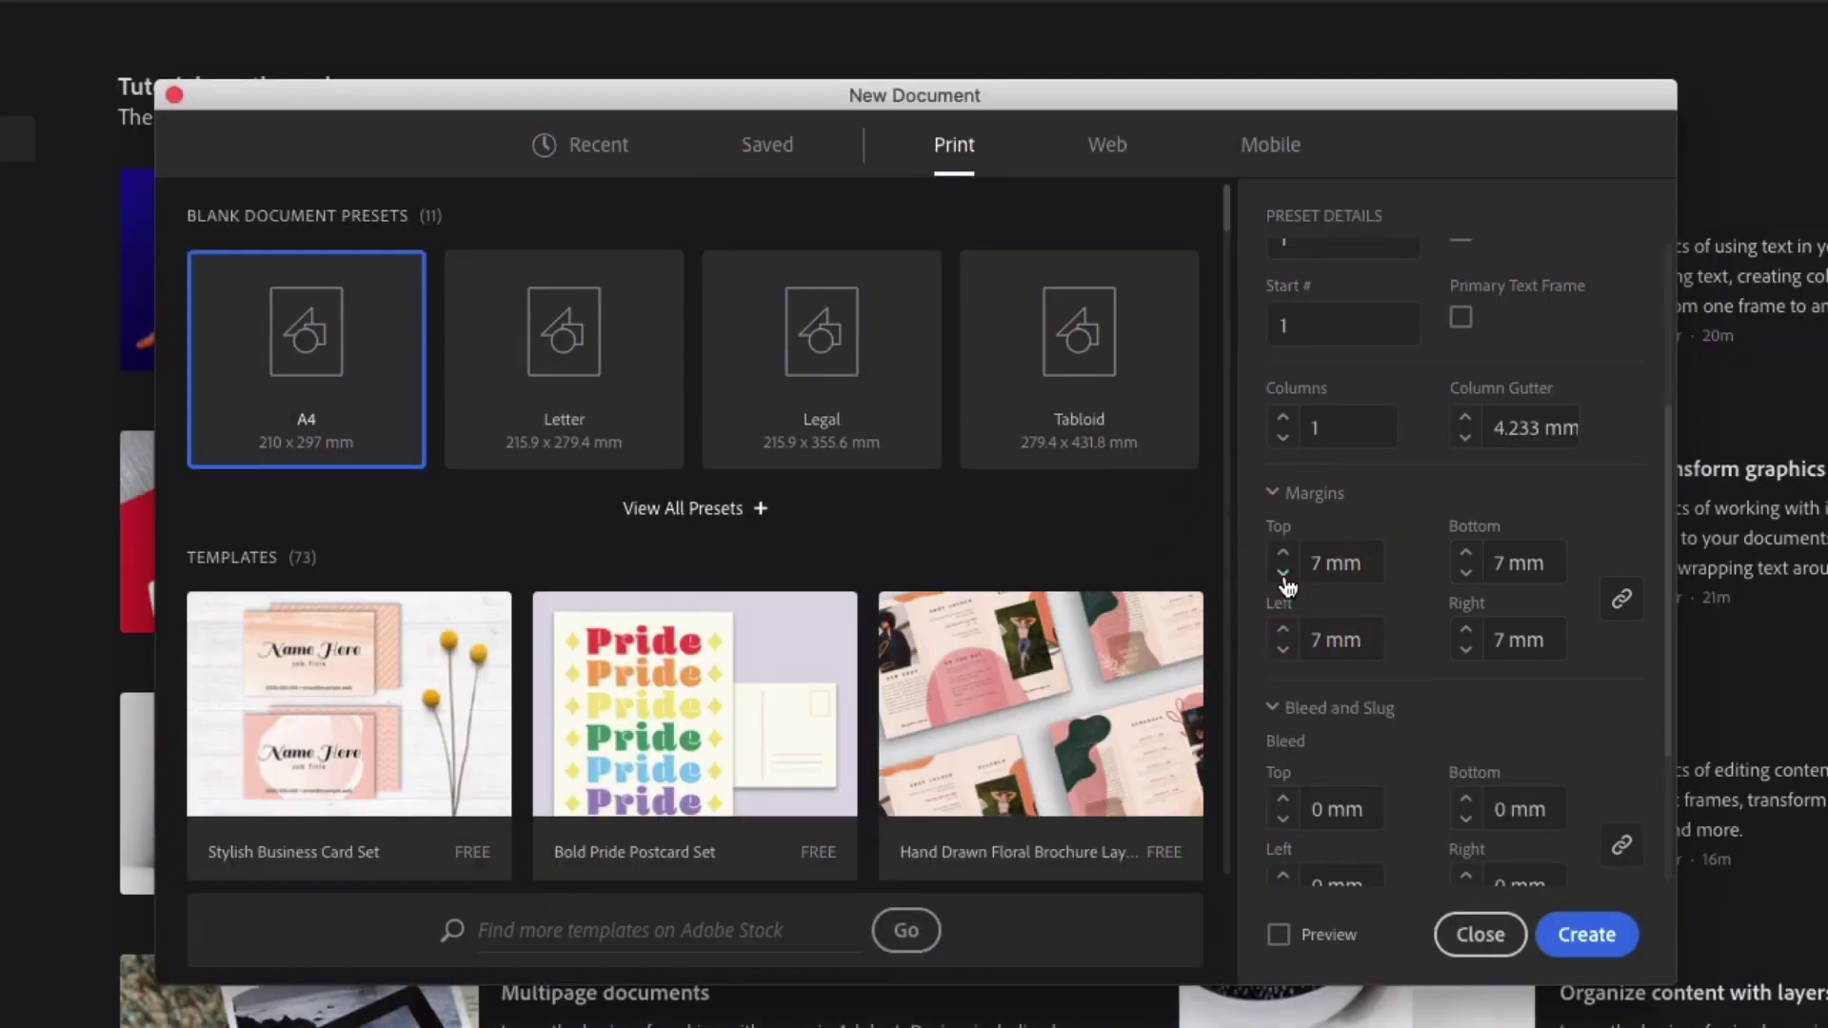
left_click(1284, 574)
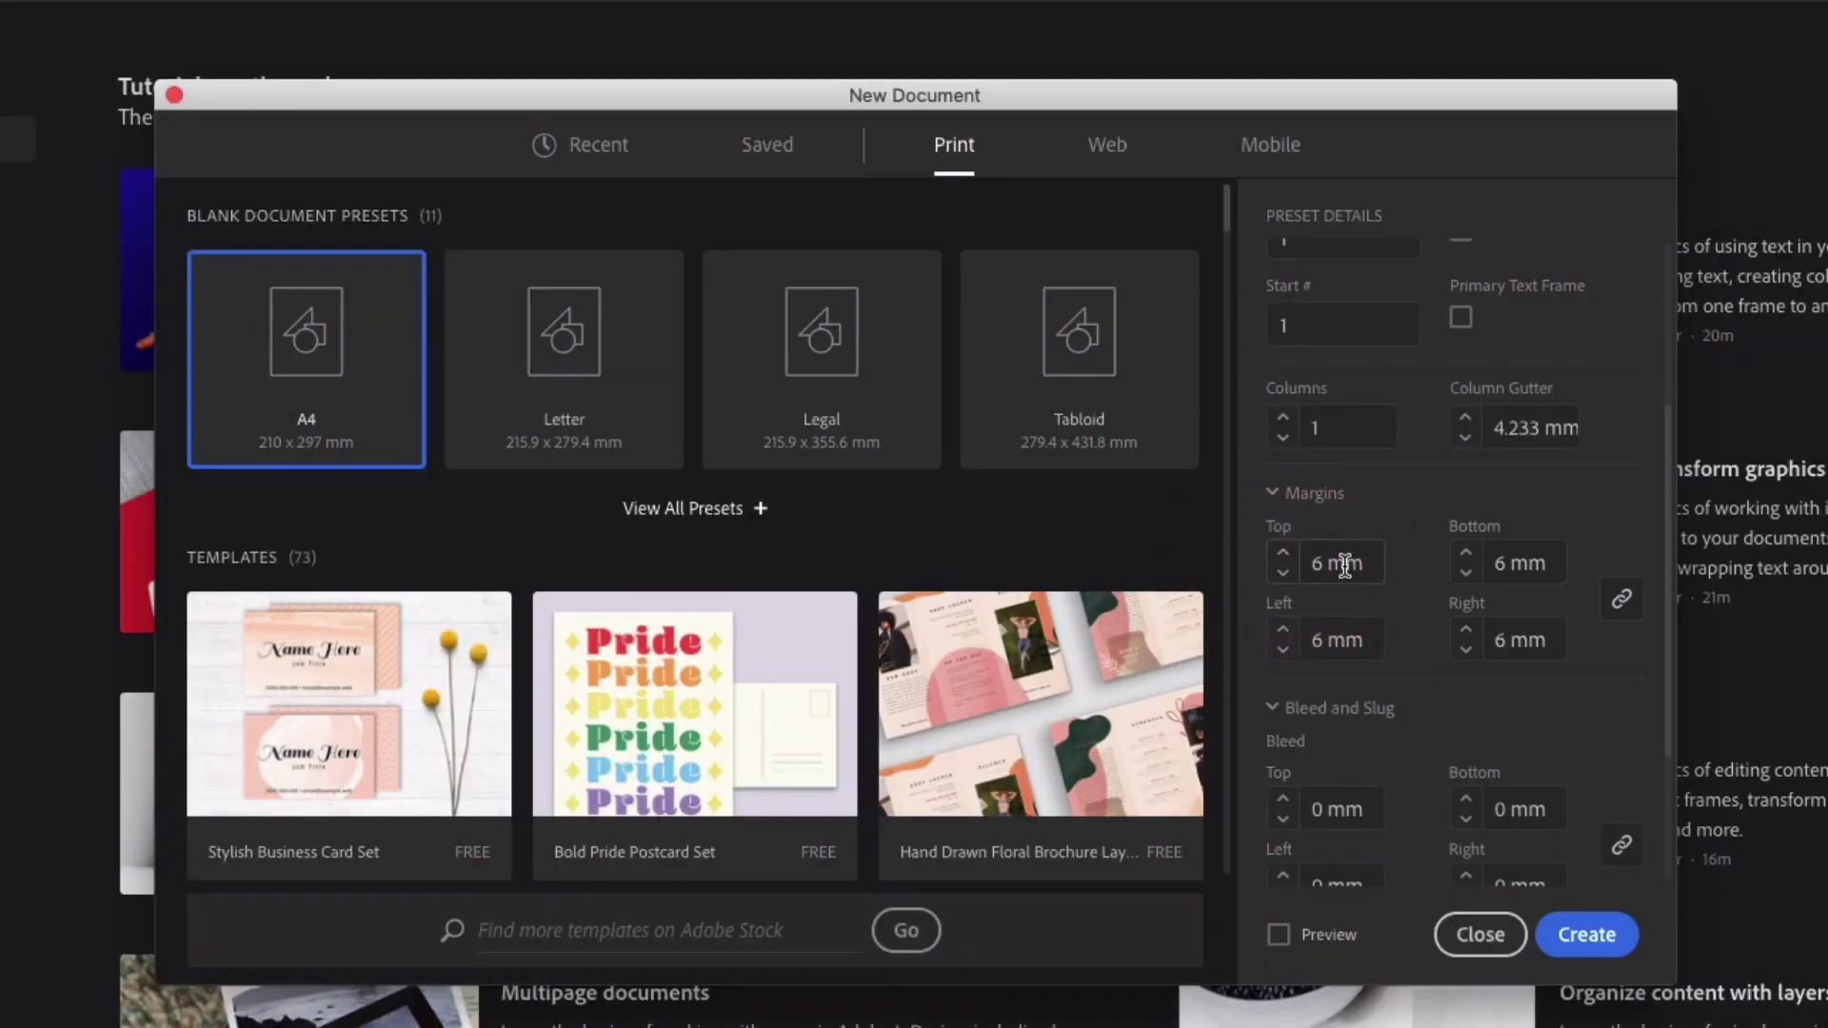
Set the bleed to 3 mm on all sides and create the document
scroll(1412, 618, "down", 3)
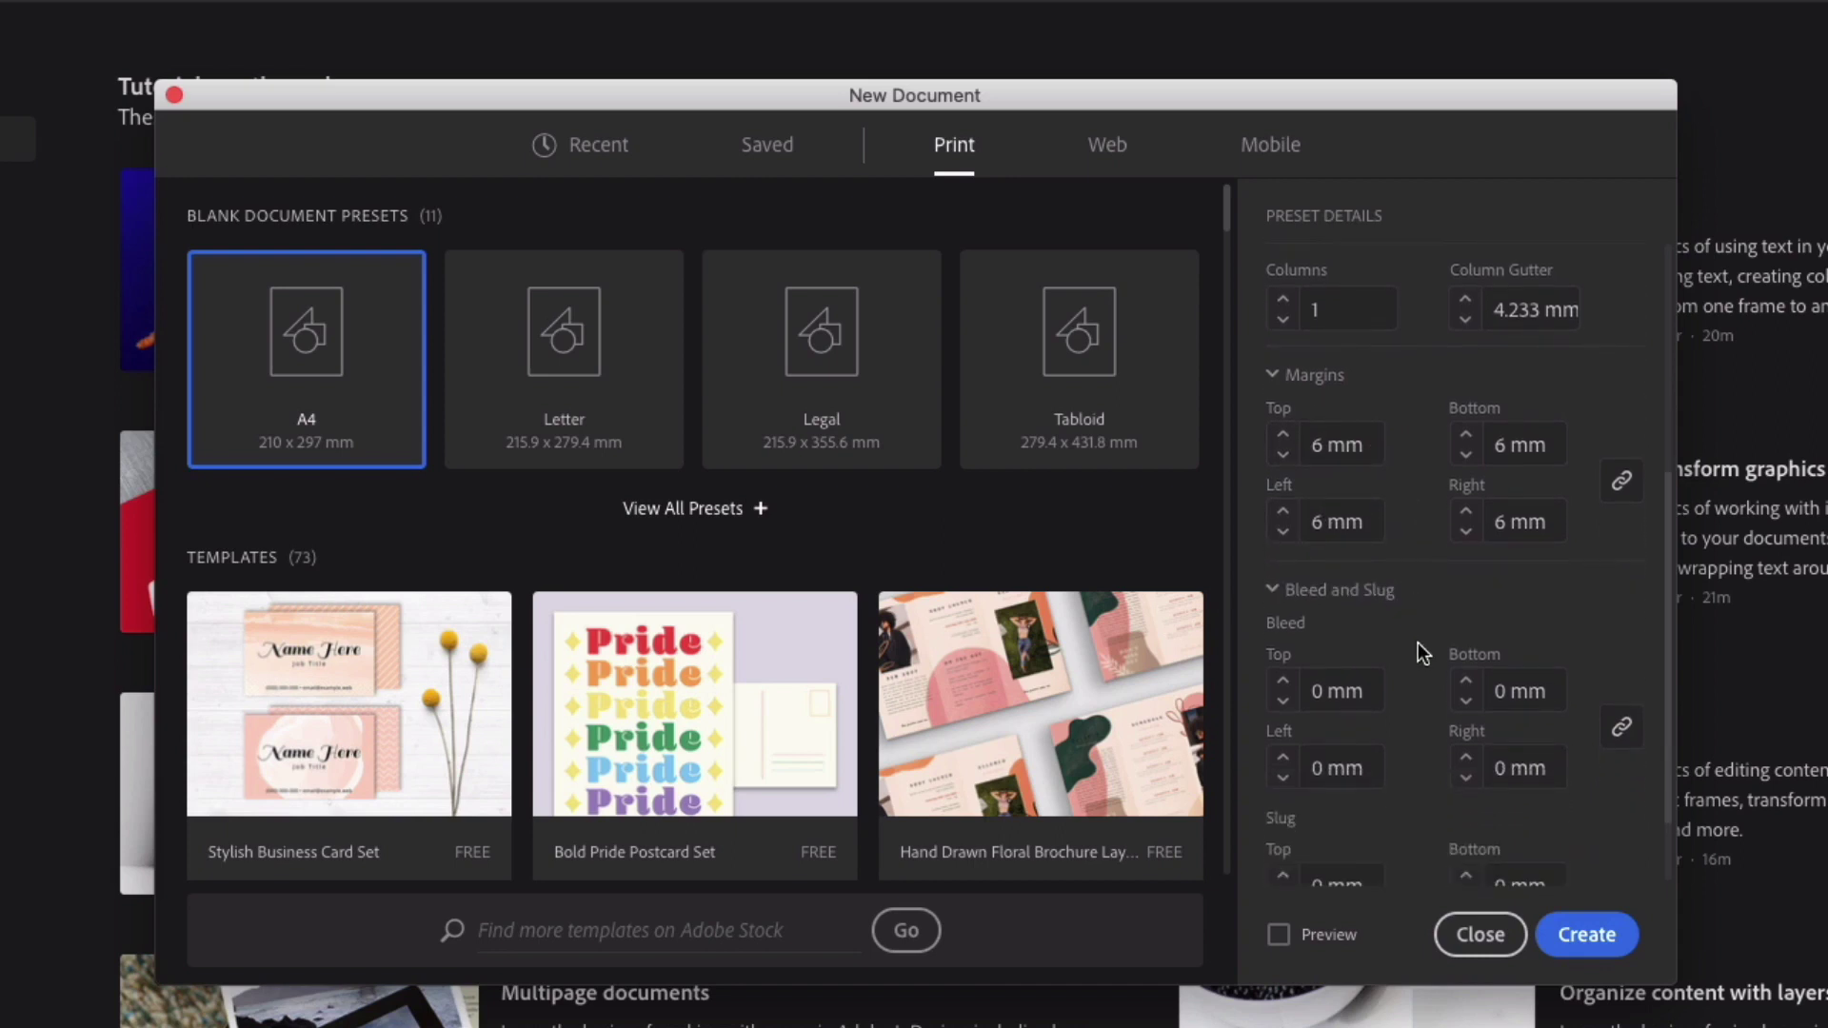
scroll(1414, 641, "down", 2)
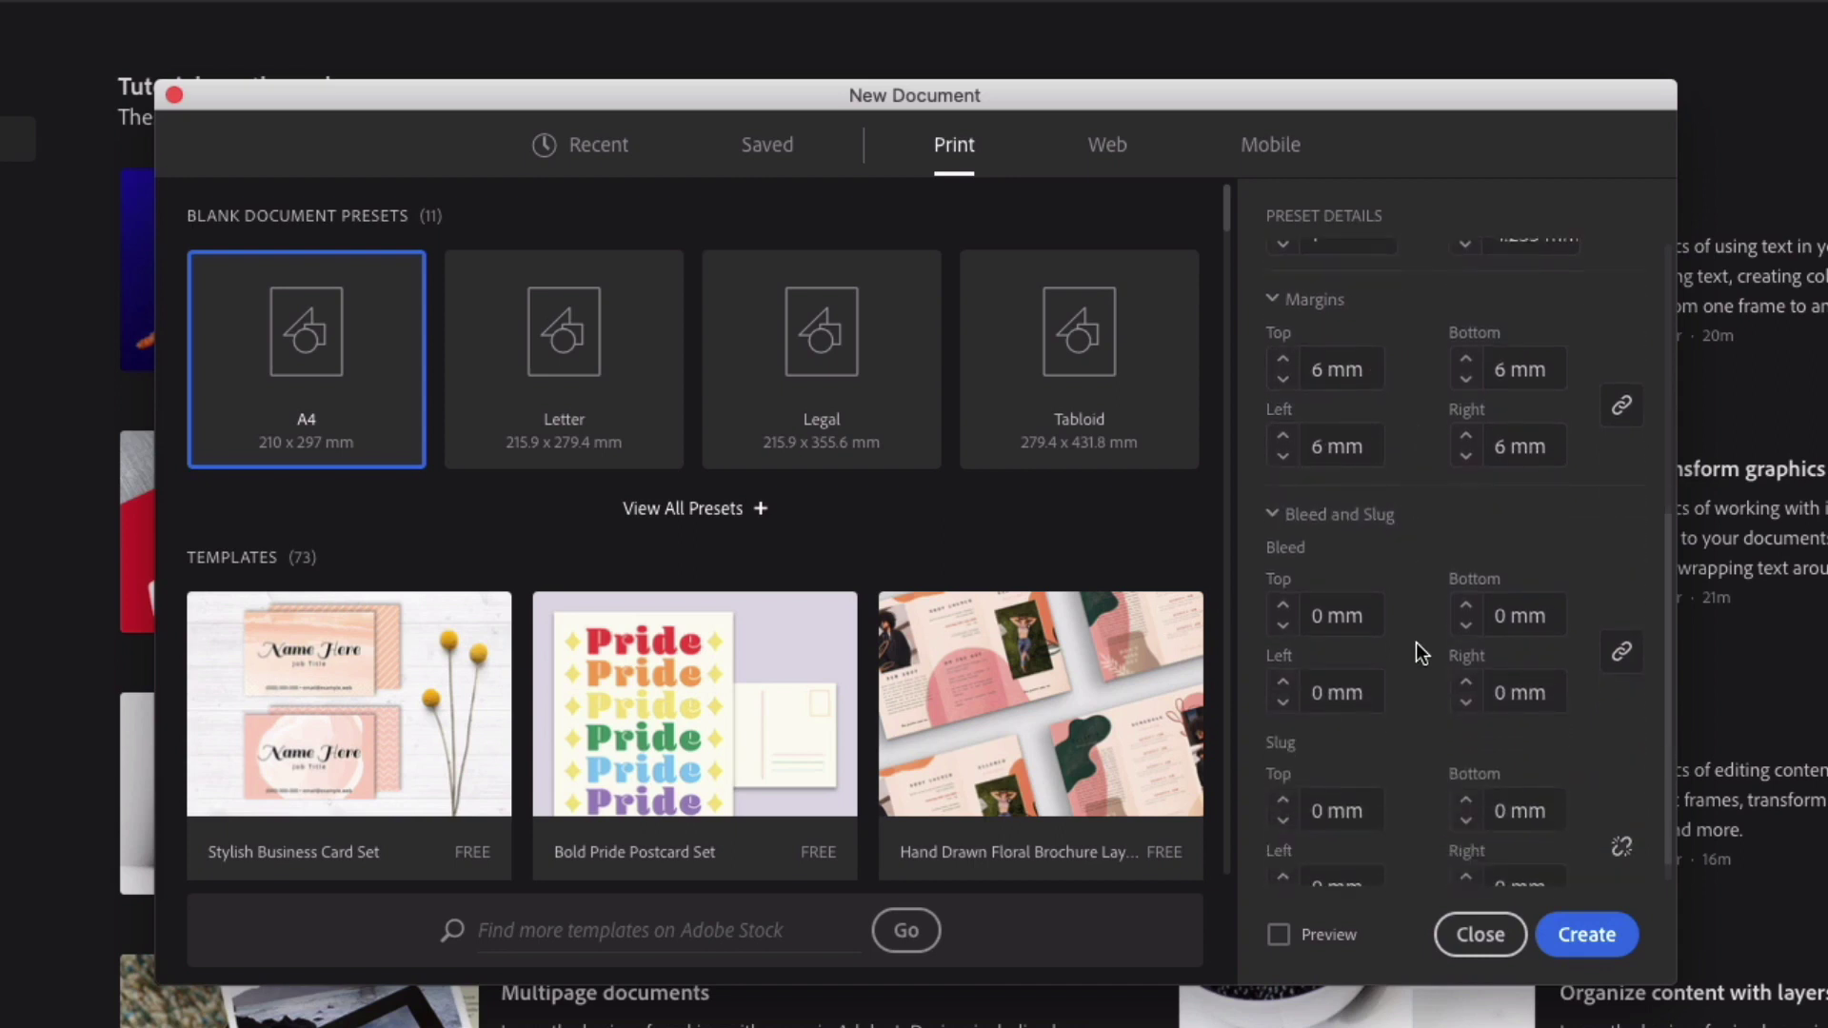
left_click(1283, 607)
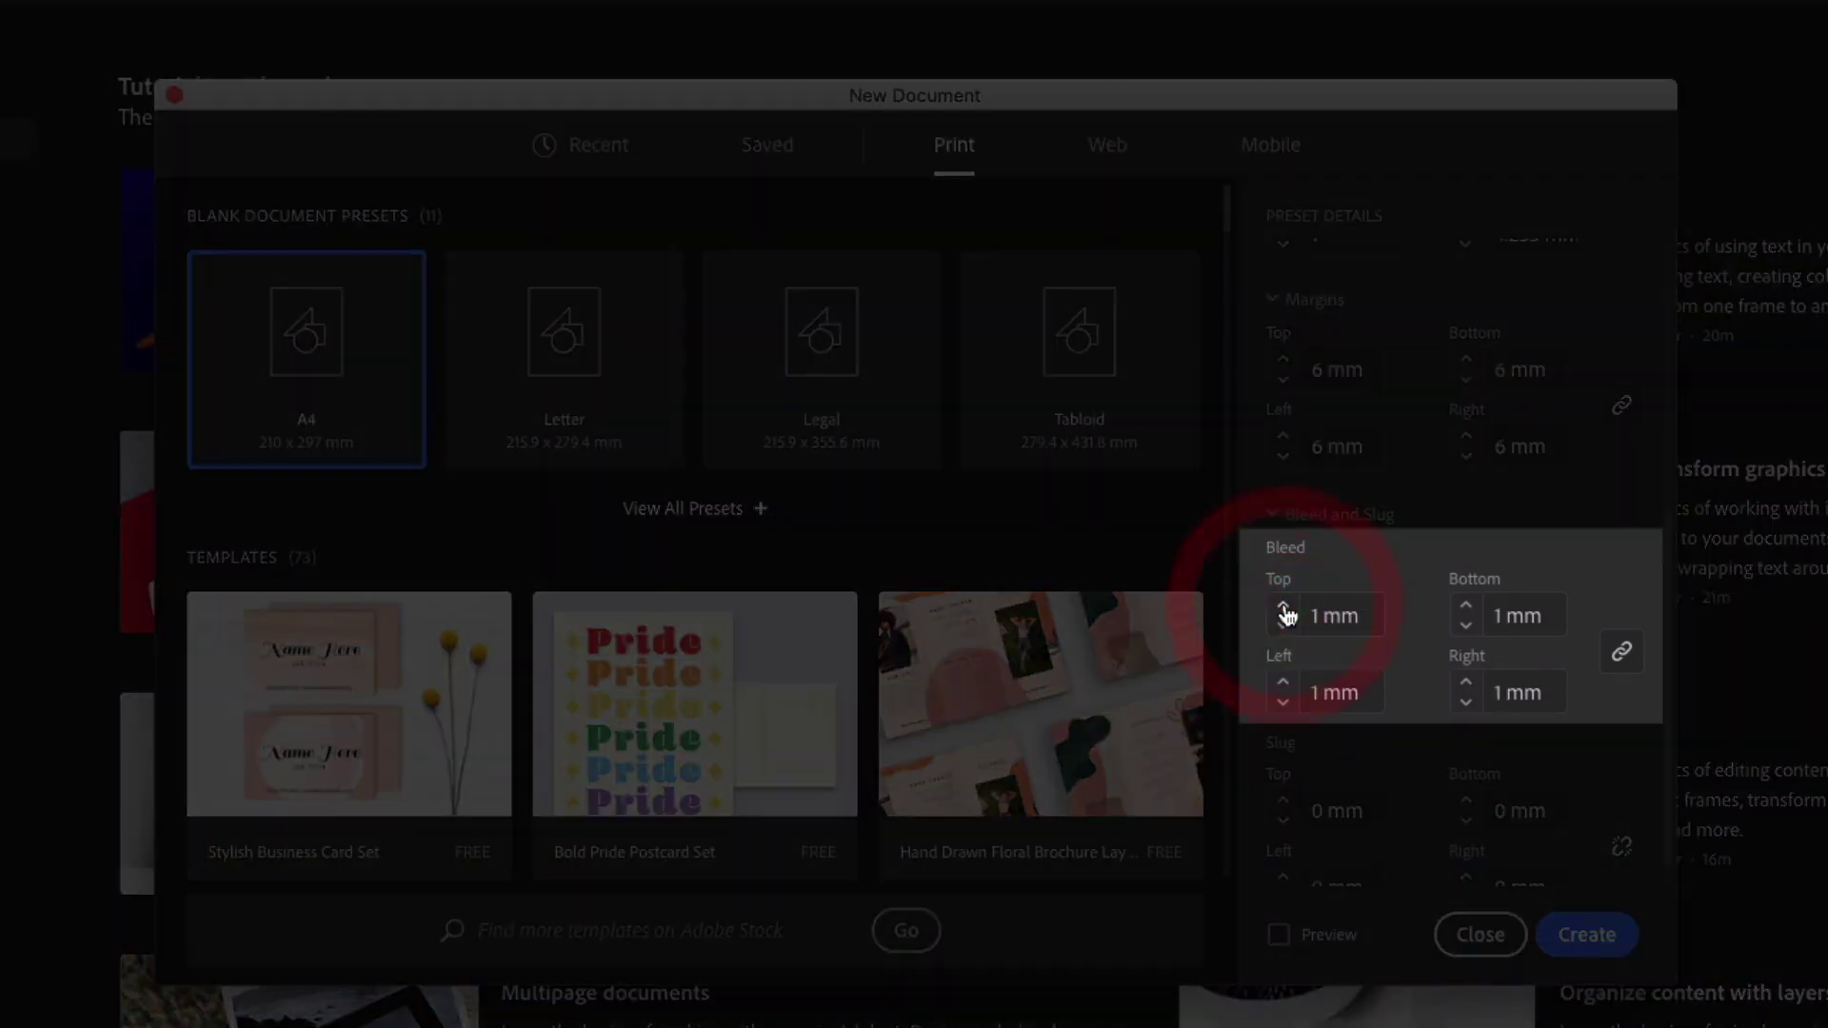
left_click(1283, 607)
left_click(1283, 606)
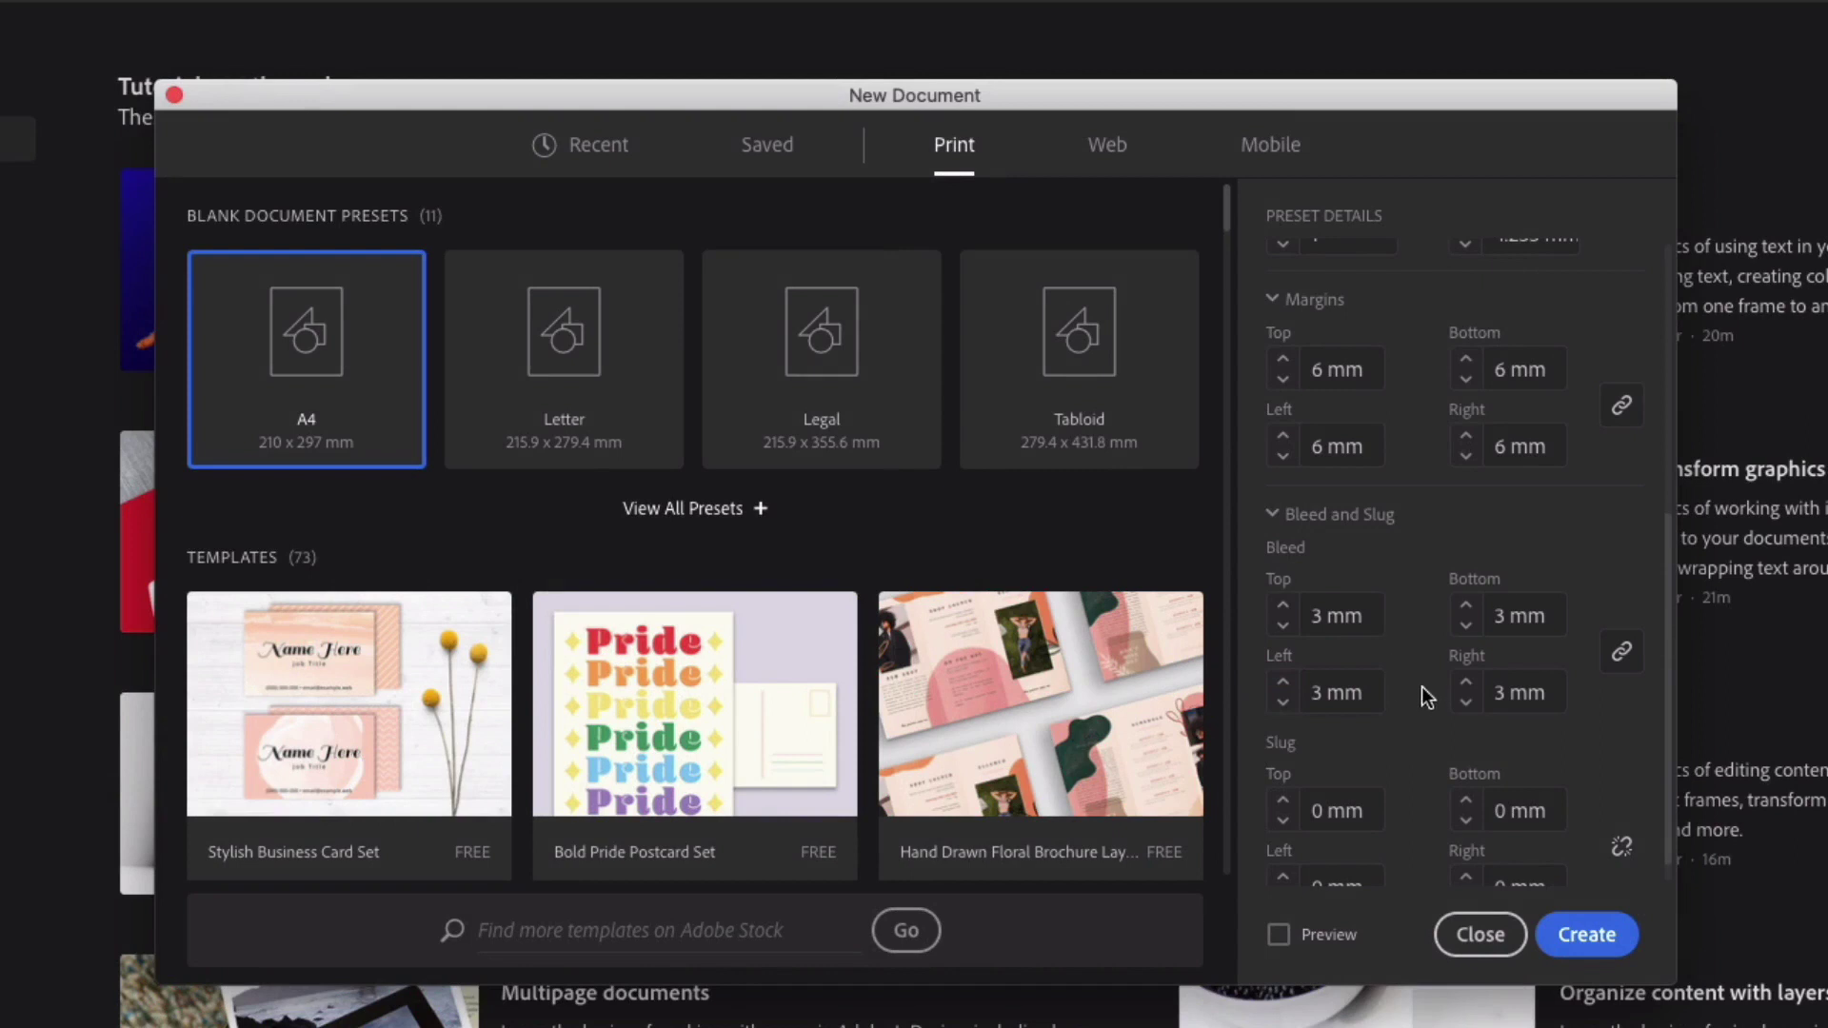
left_click(1575, 938)
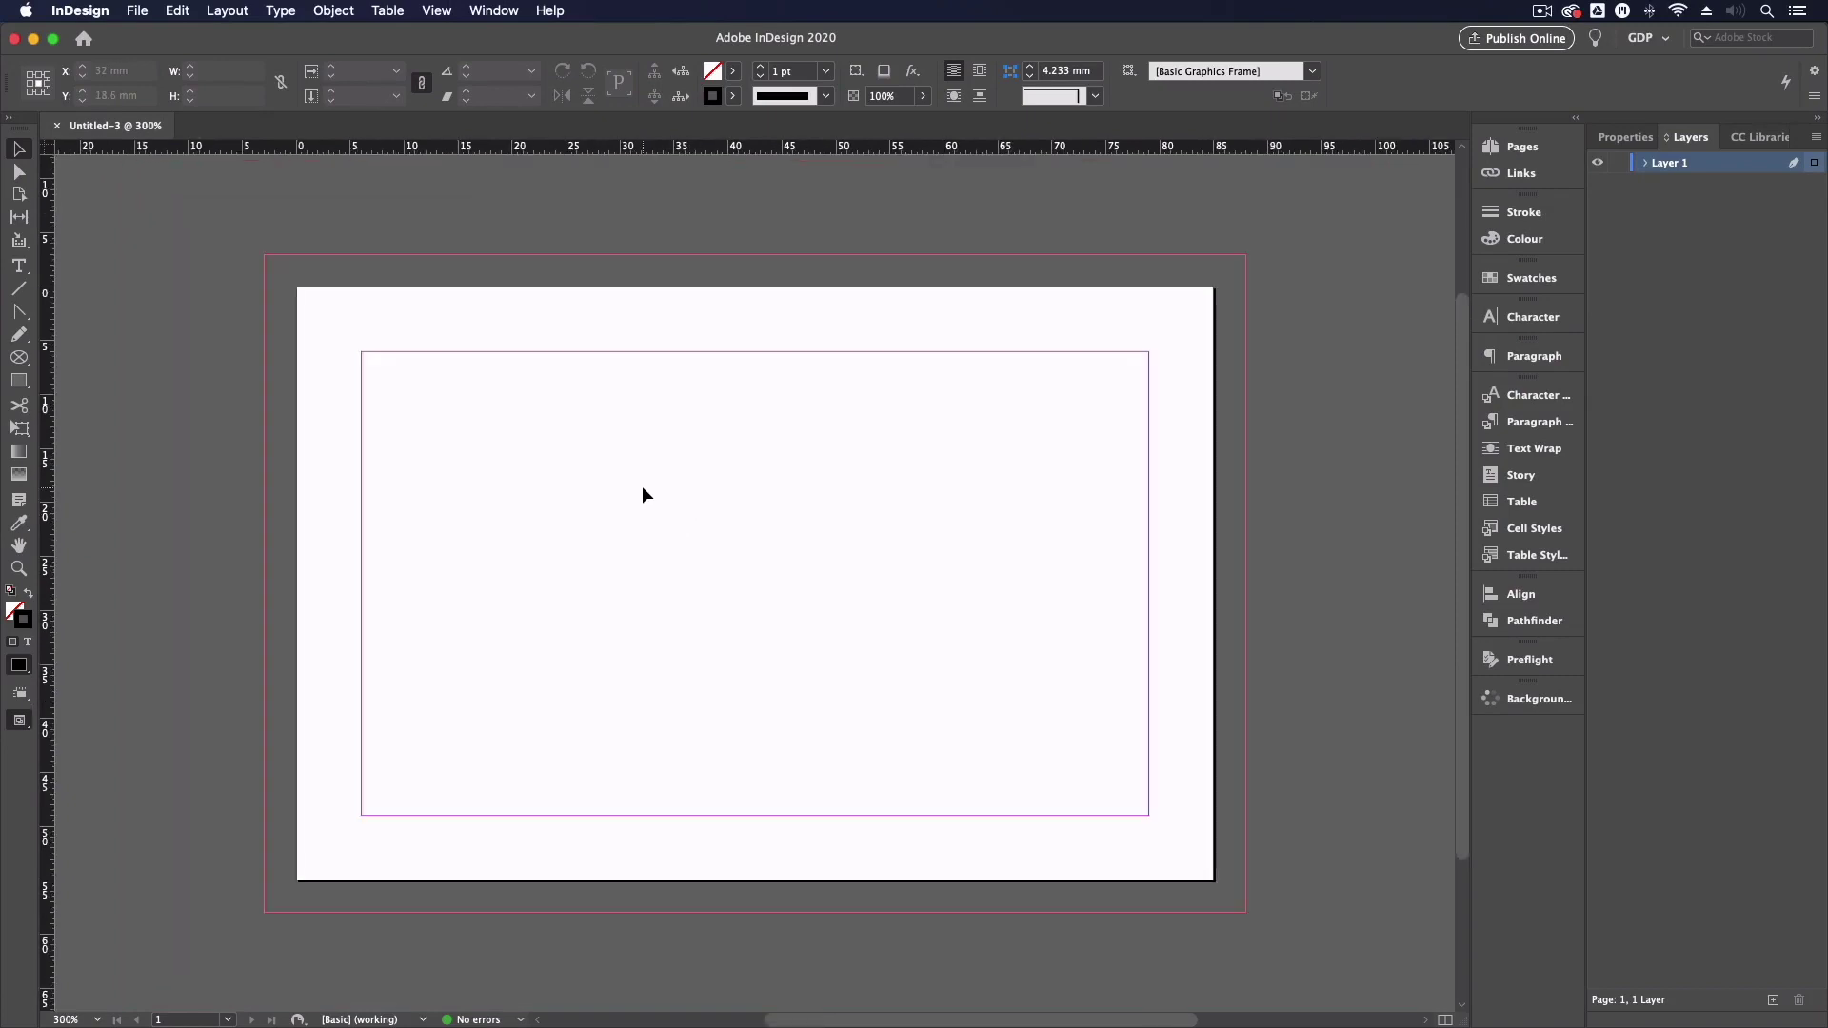
Save the document as Business Card Design in the Business Card Design folder, in InDesign 2020 format
left_click(137, 10)
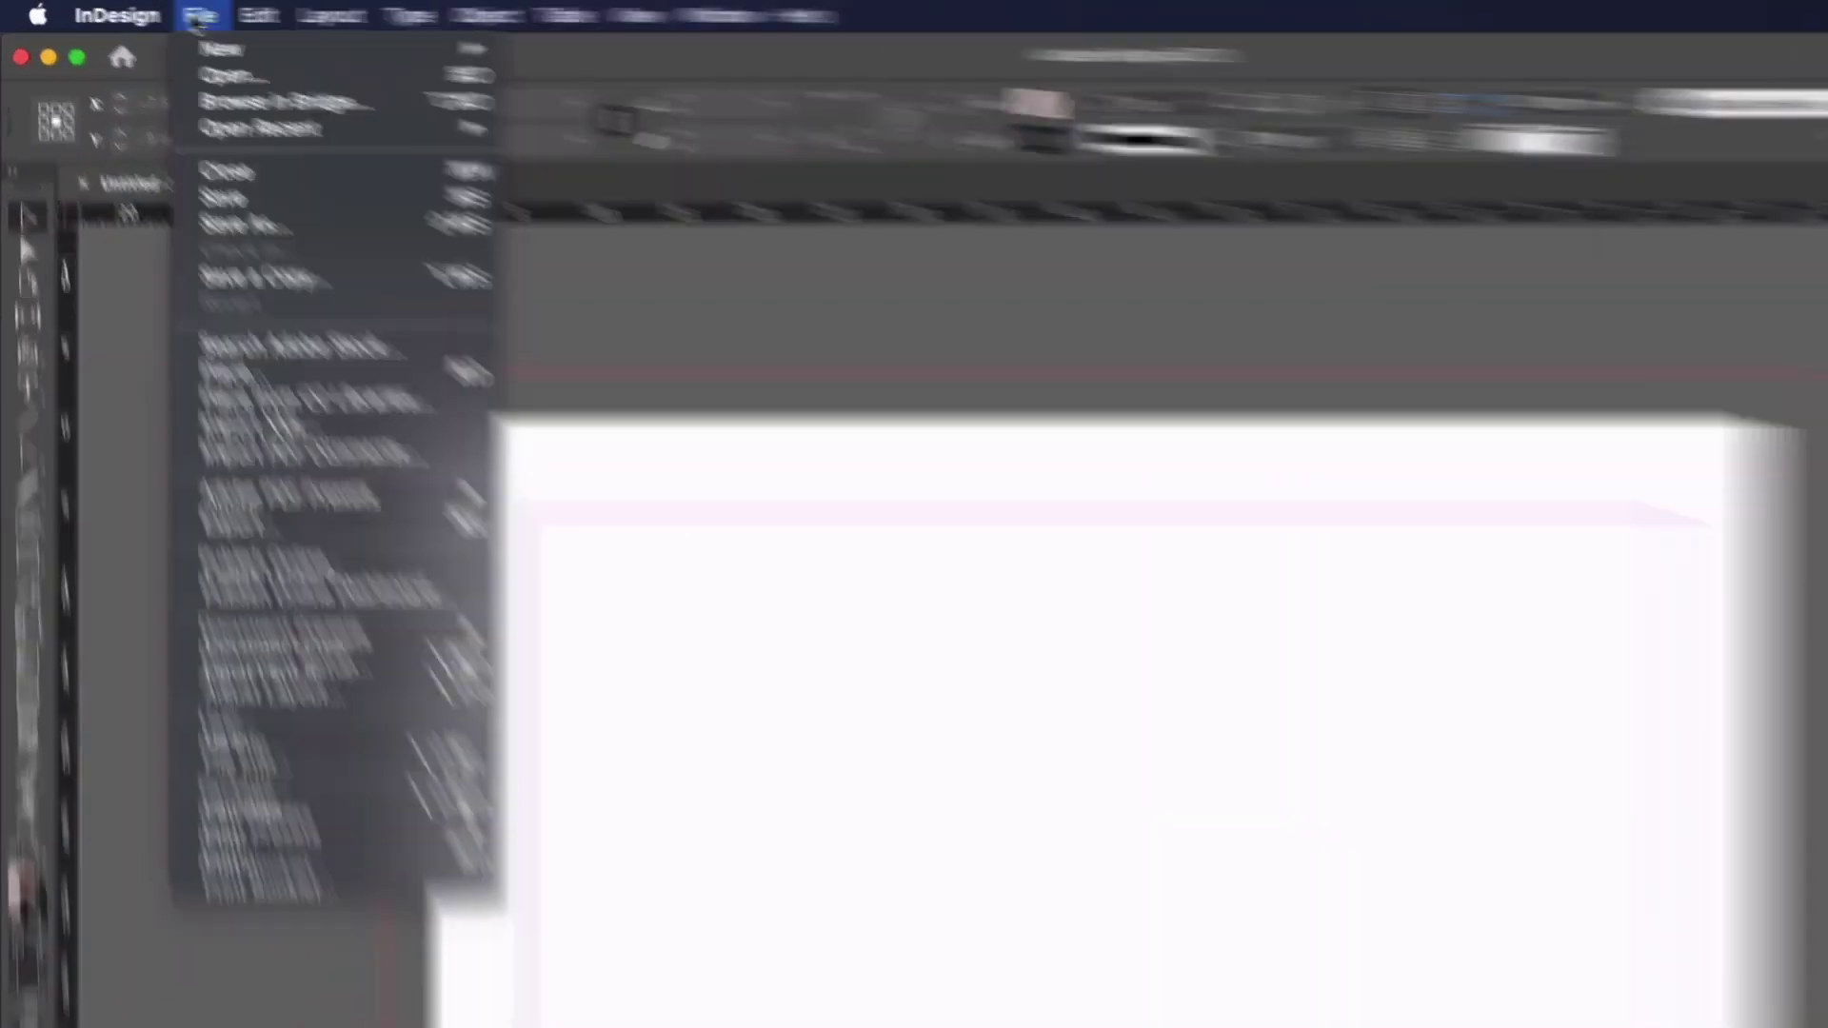
left_click(243, 224)
key("BackSpace")
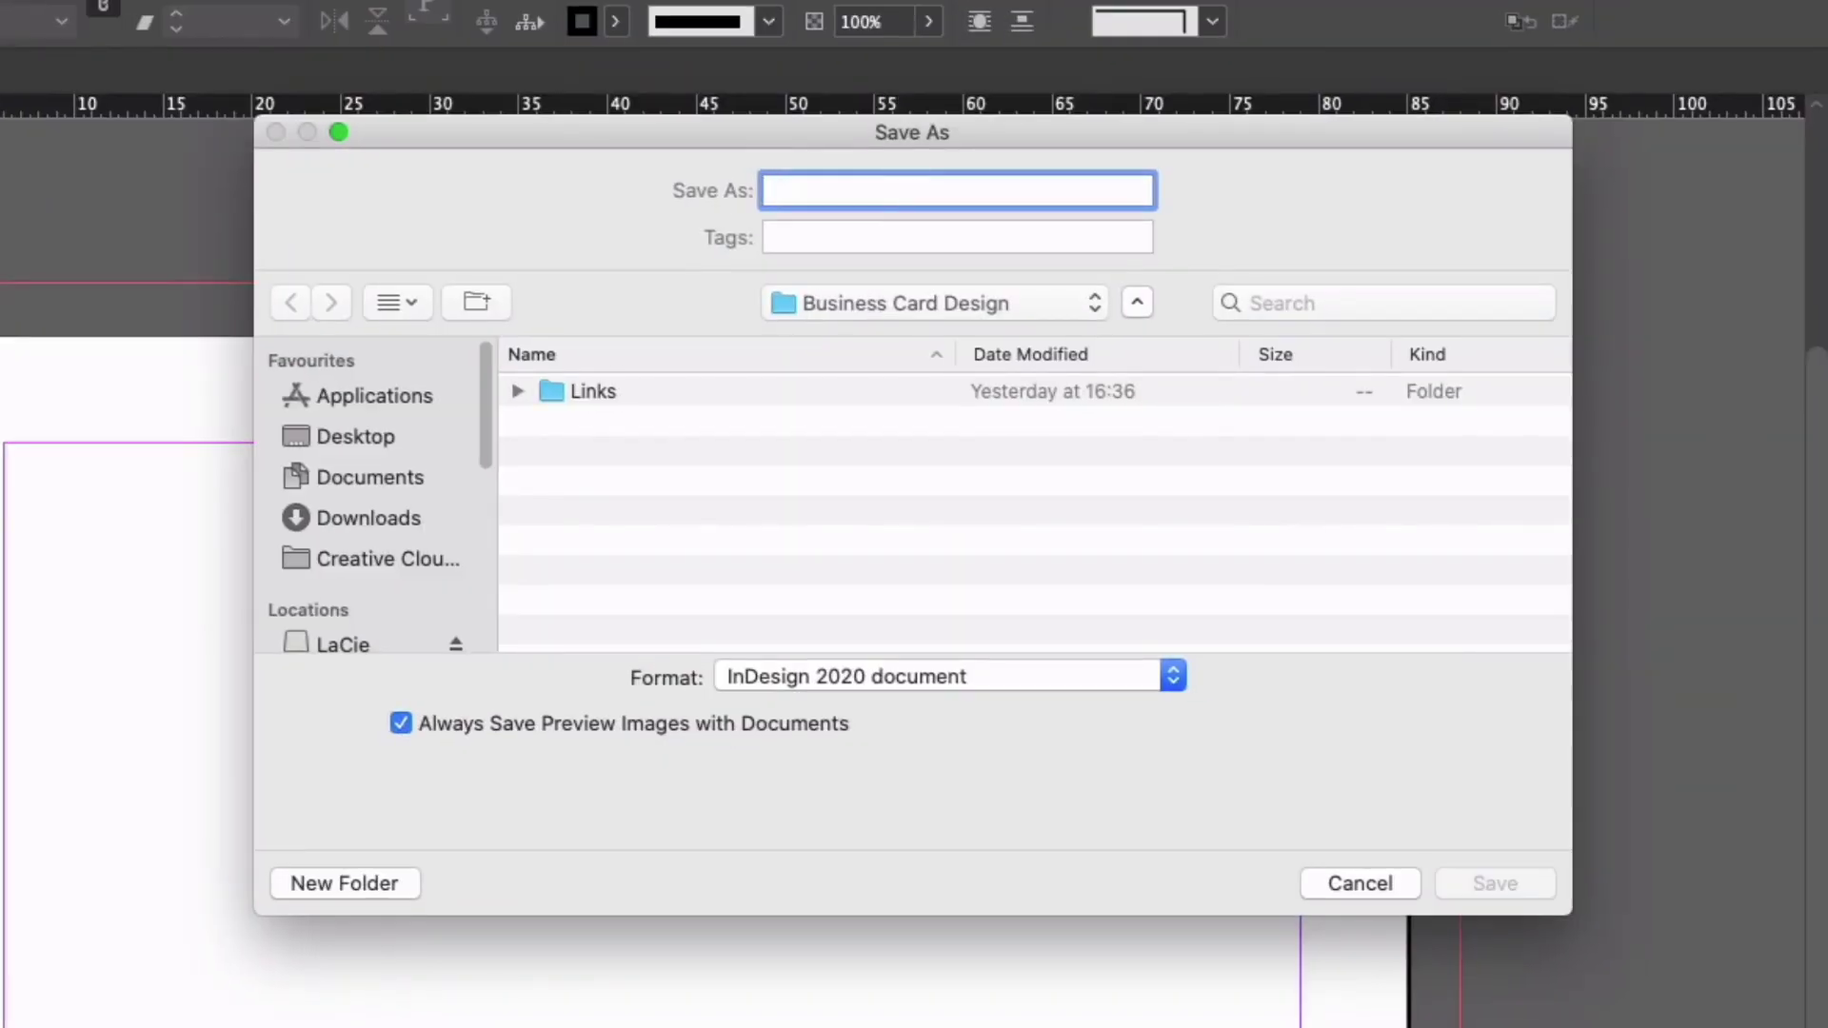
type("Business Card Design")
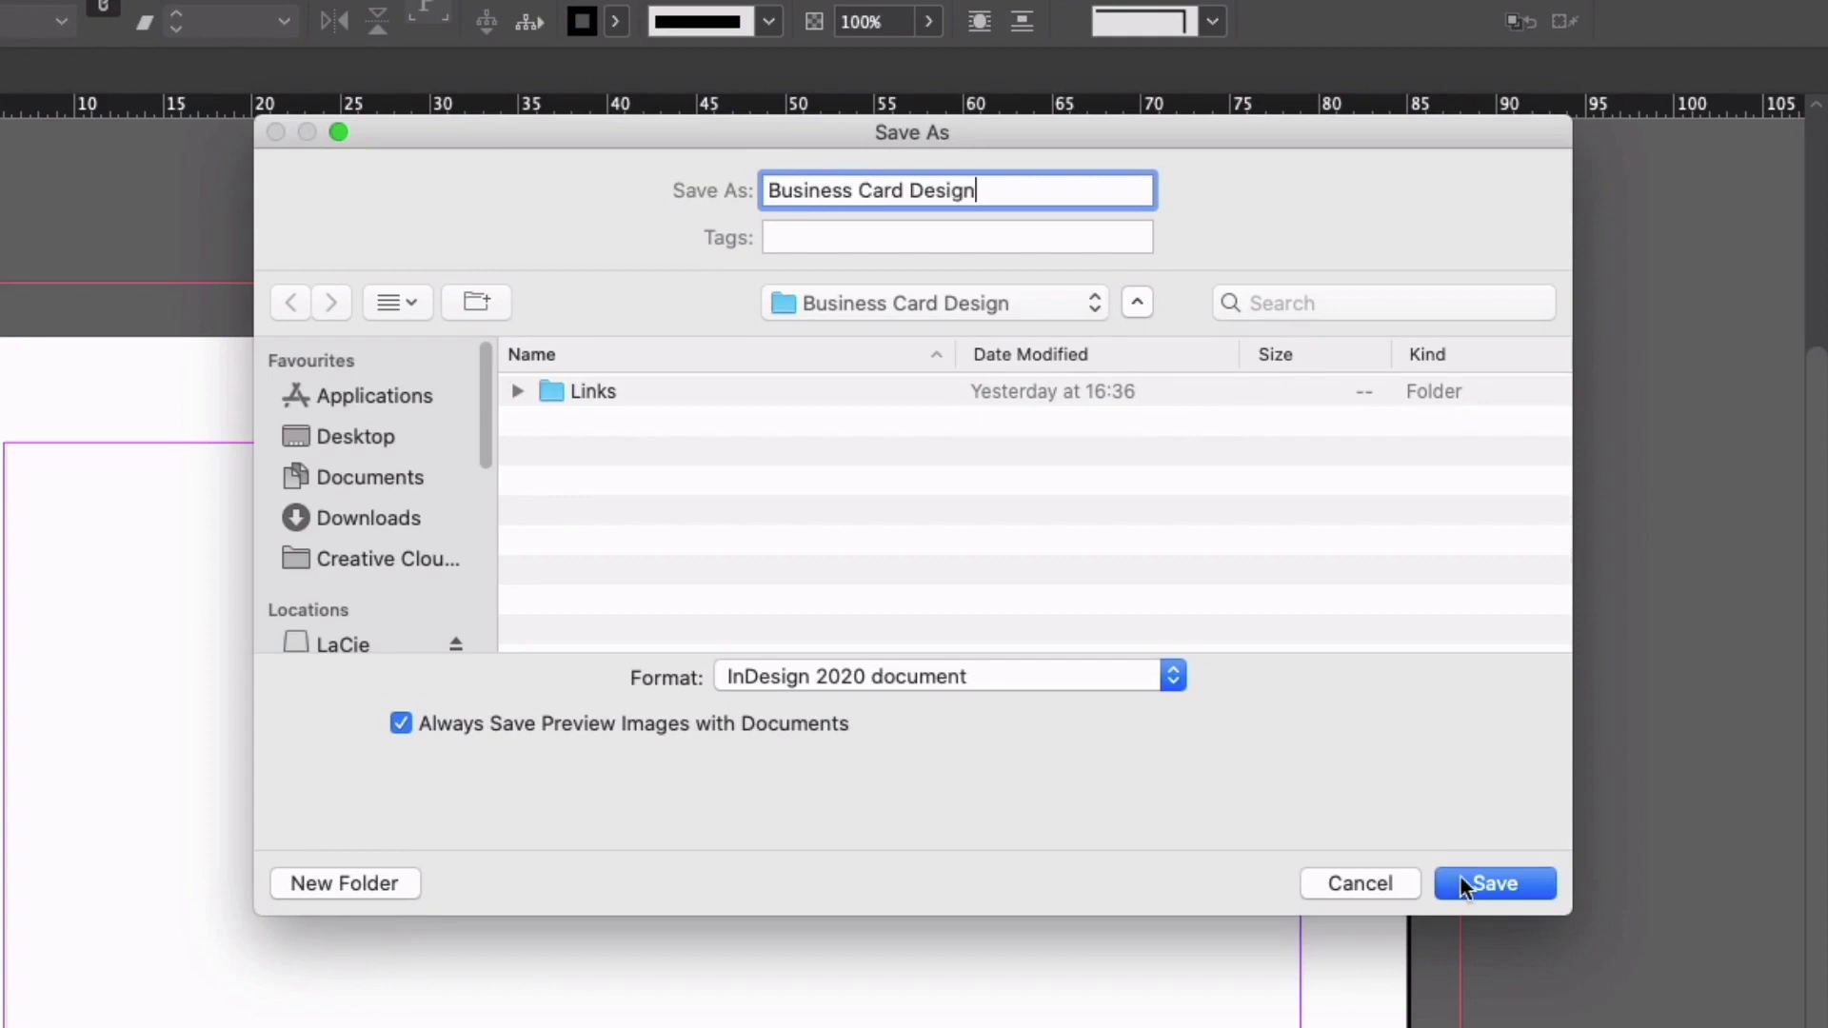
left_click(1464, 886)
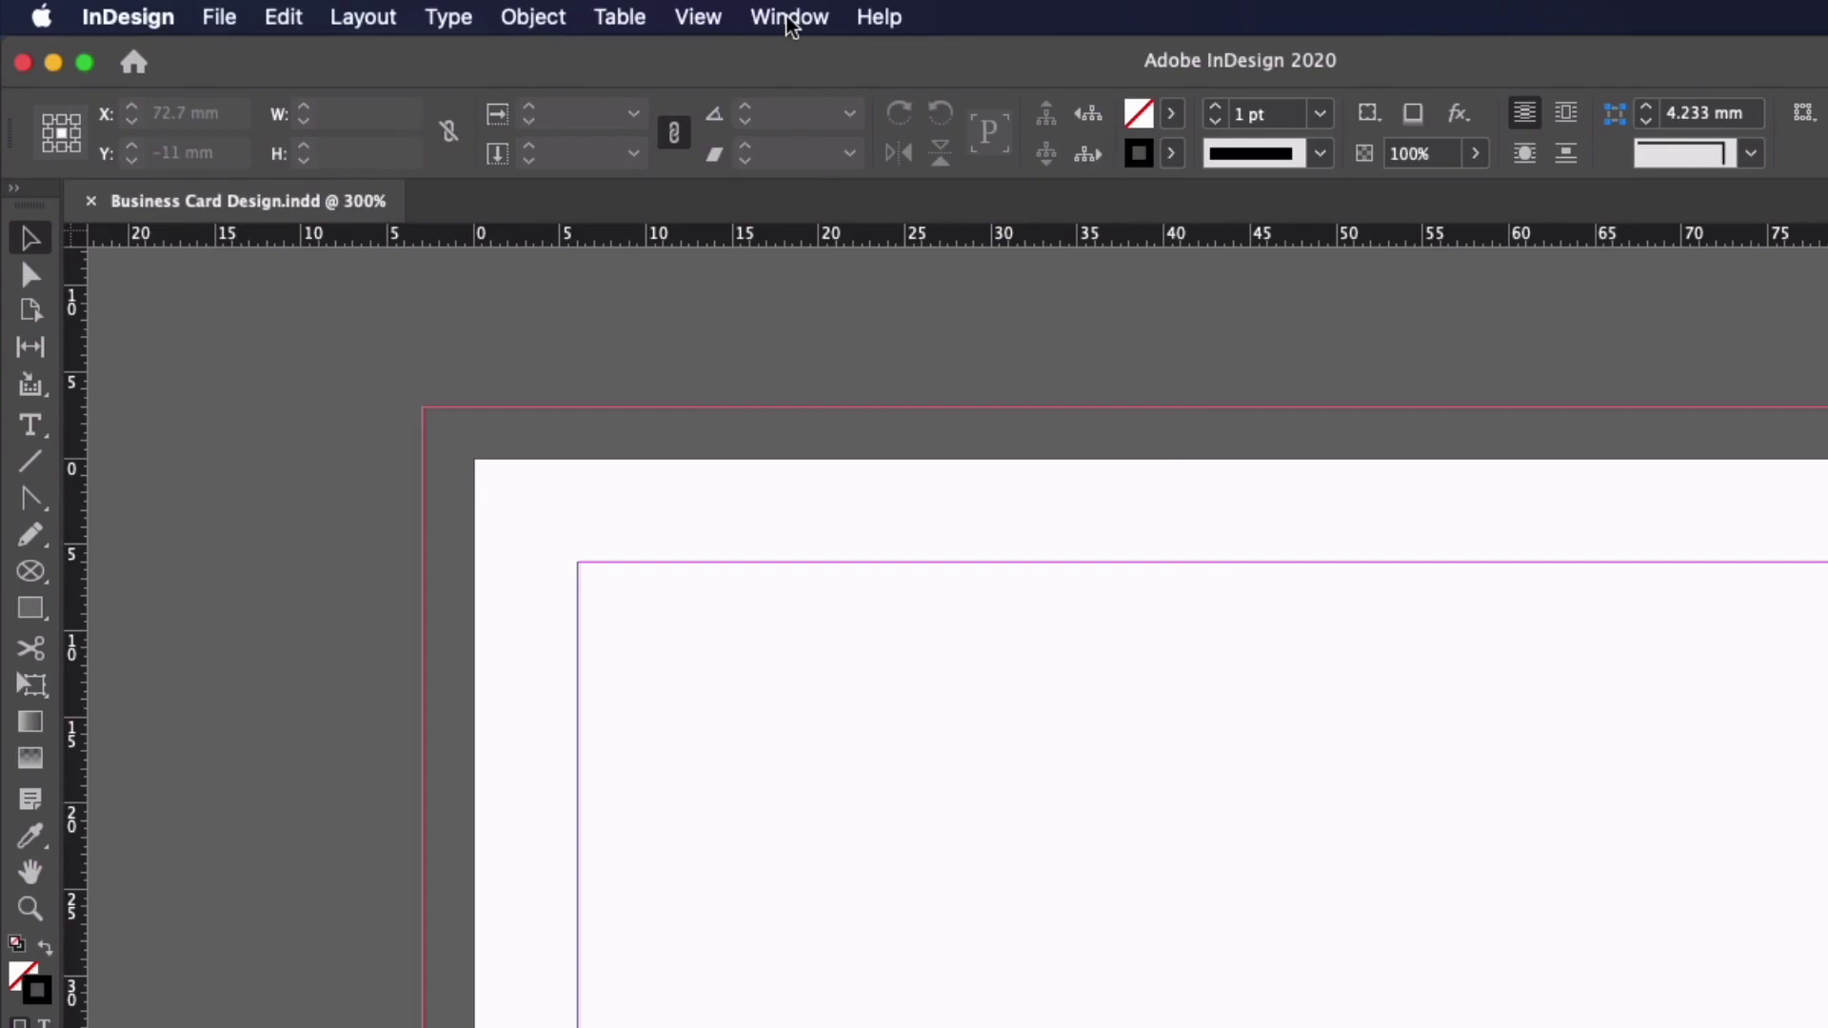
left_click(495, 11)
mouse_move(645, 56)
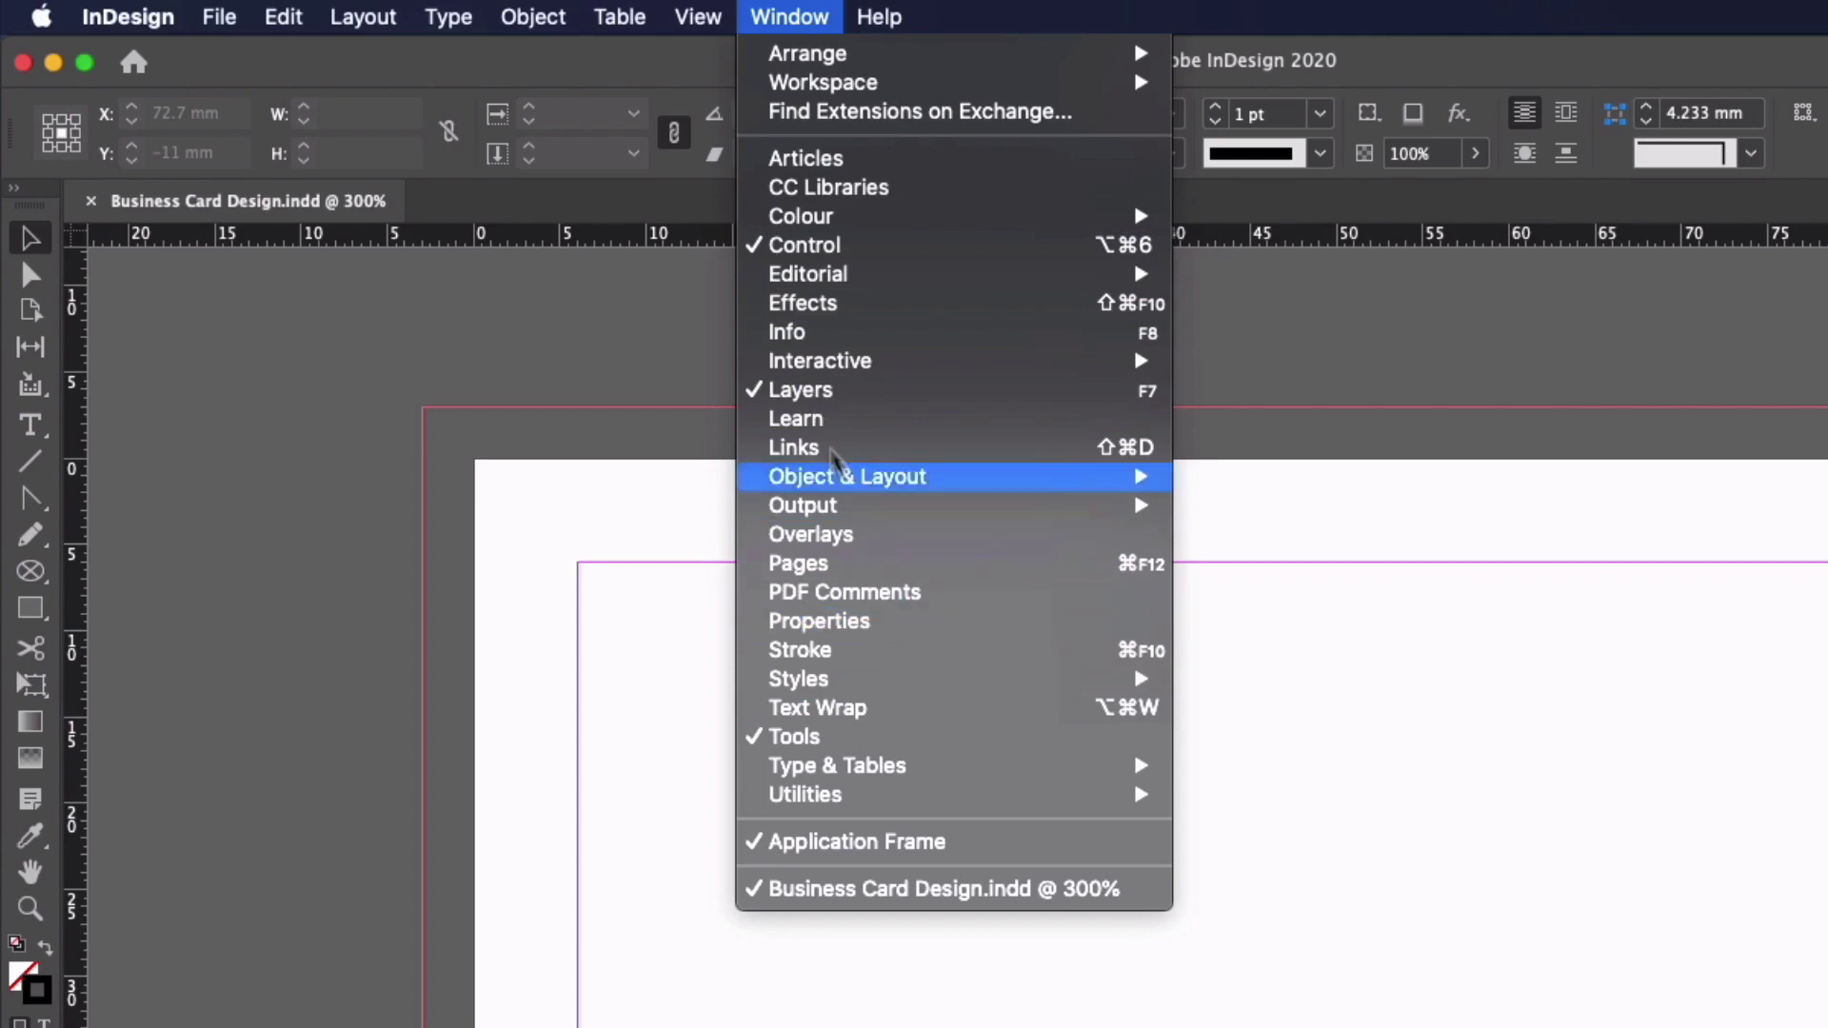
left_click(790, 16)
Rename Layer 1 as BG and add a layer named Pattern above it
double_click(1573, 263)
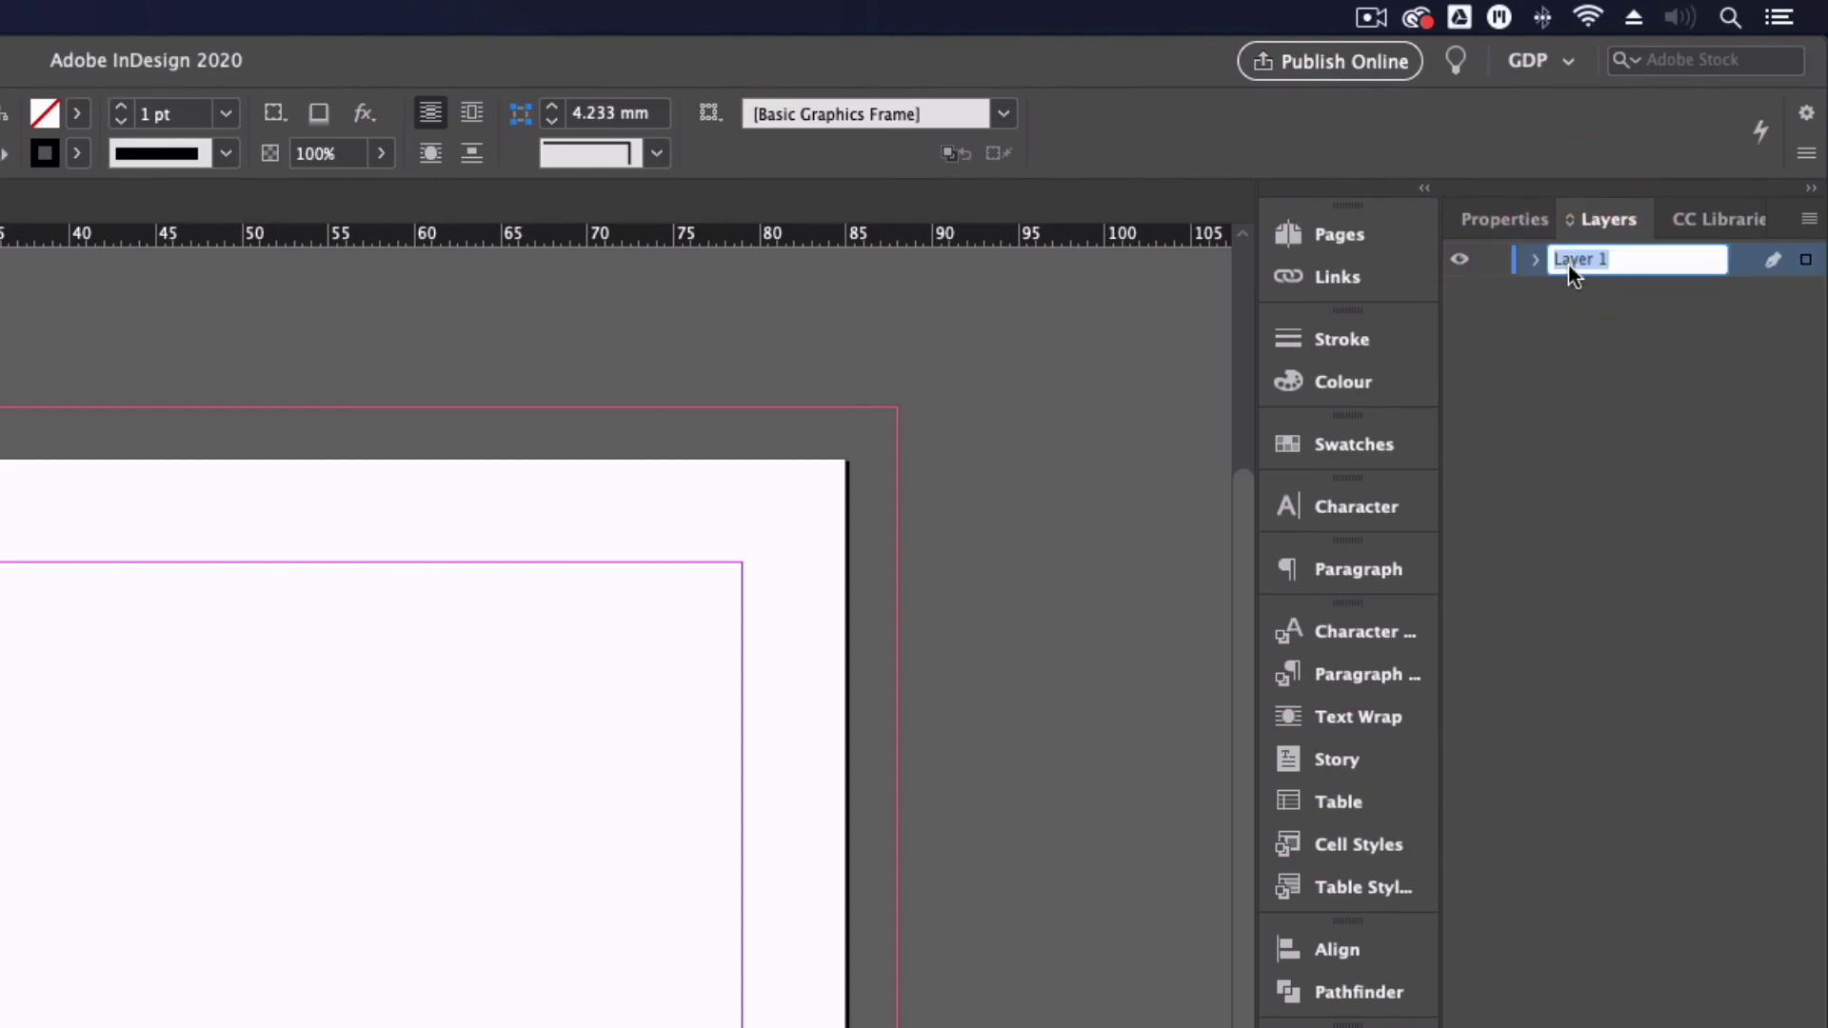
type("BG")
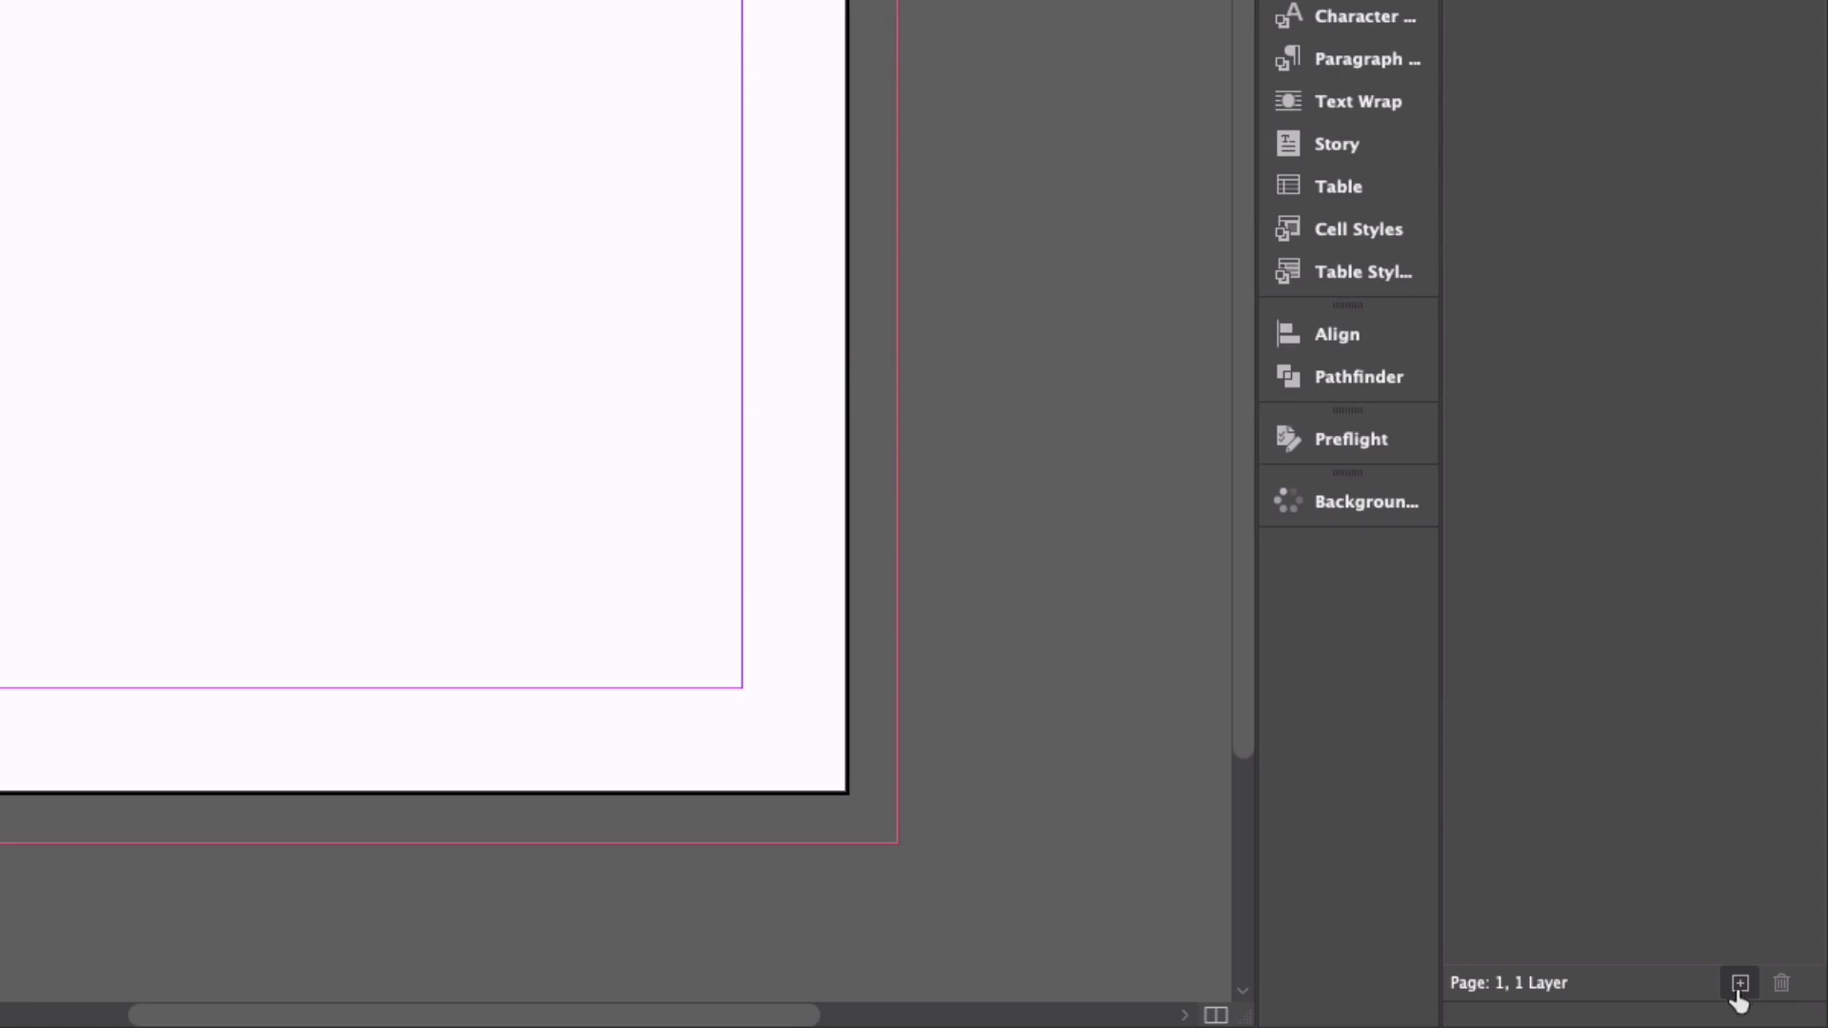
left_click(1735, 986)
double_click(1587, 262)
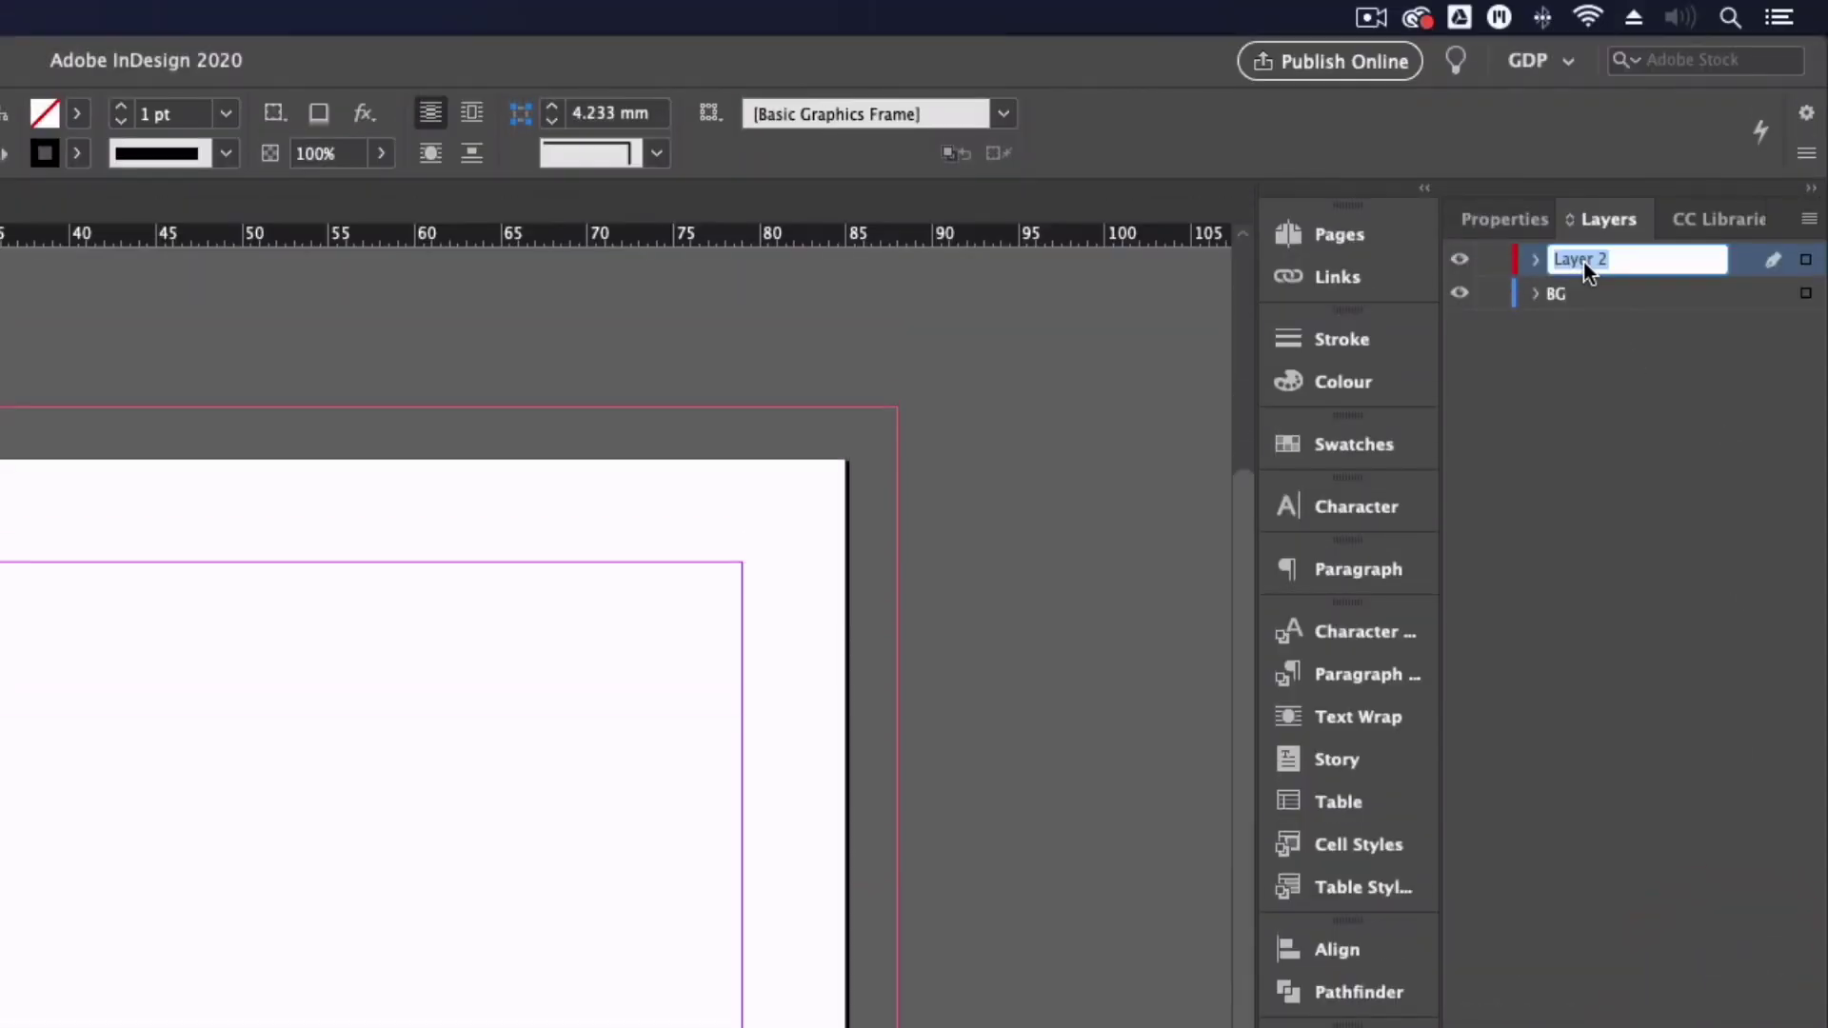
type("Pattern")
key("Return")
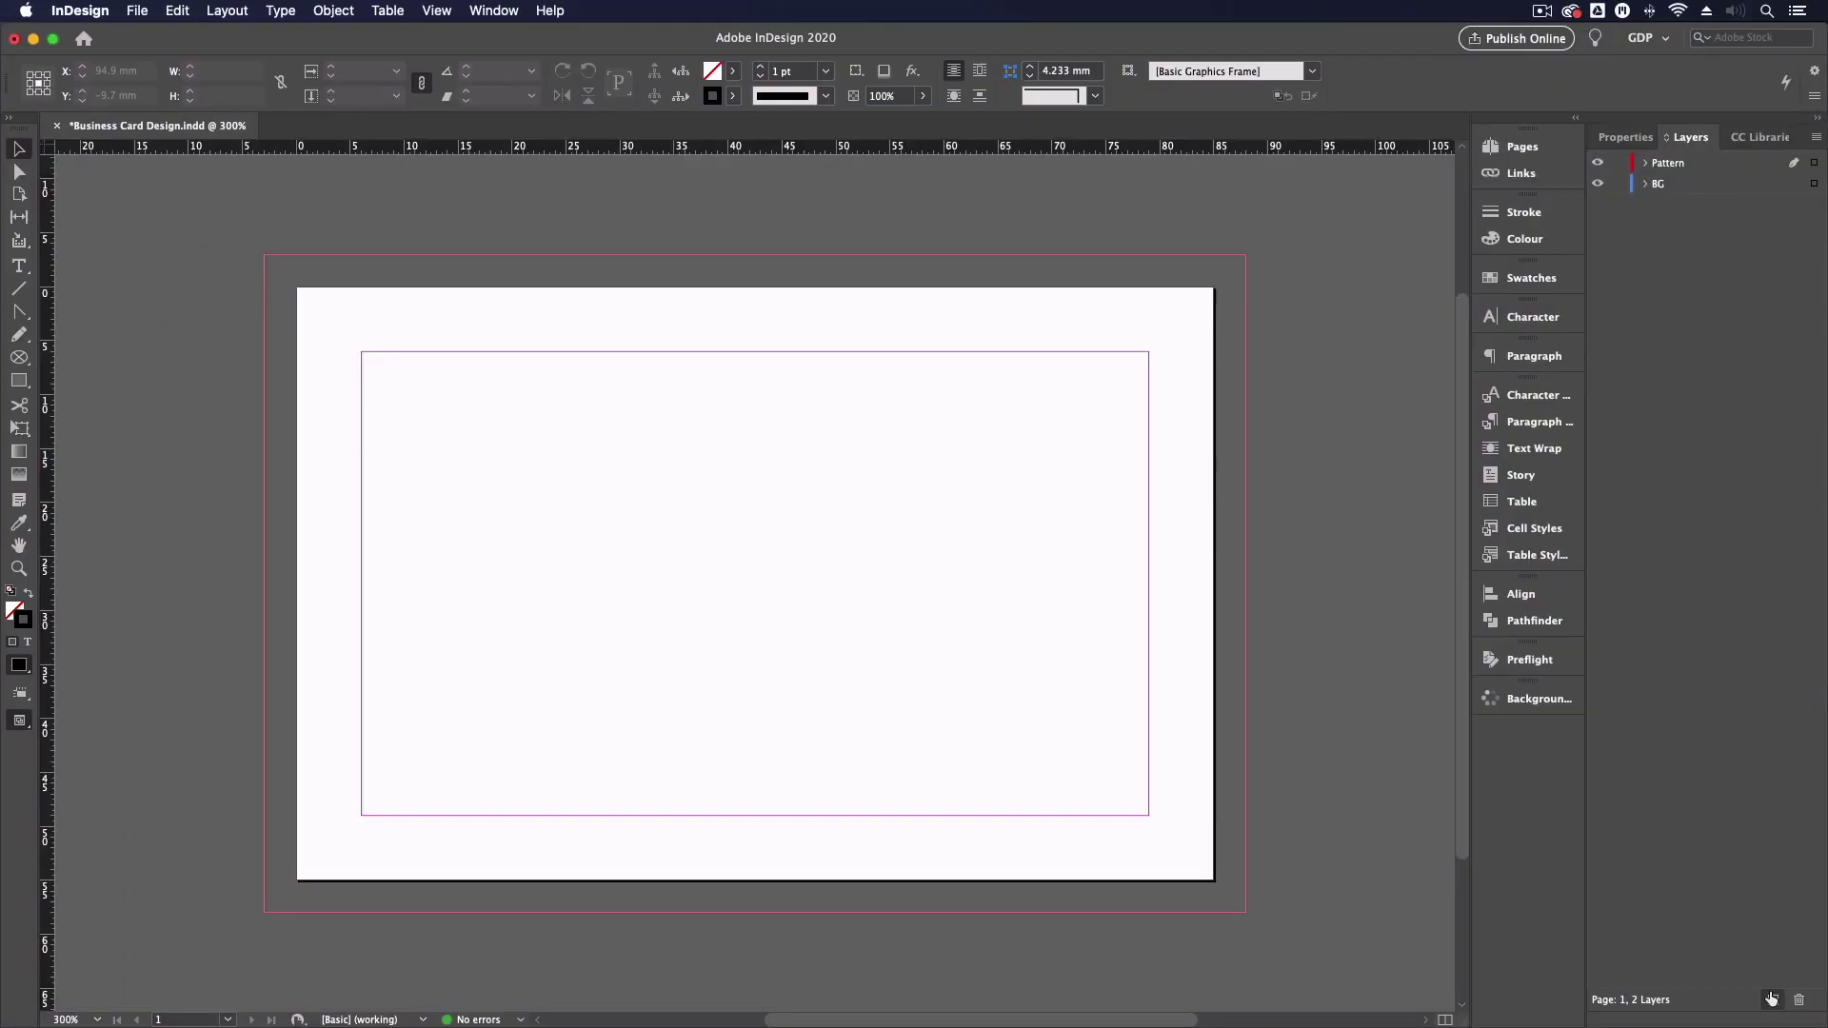
Add a third layer named Text and Logo above the Pattern layer
left_click(1772, 999)
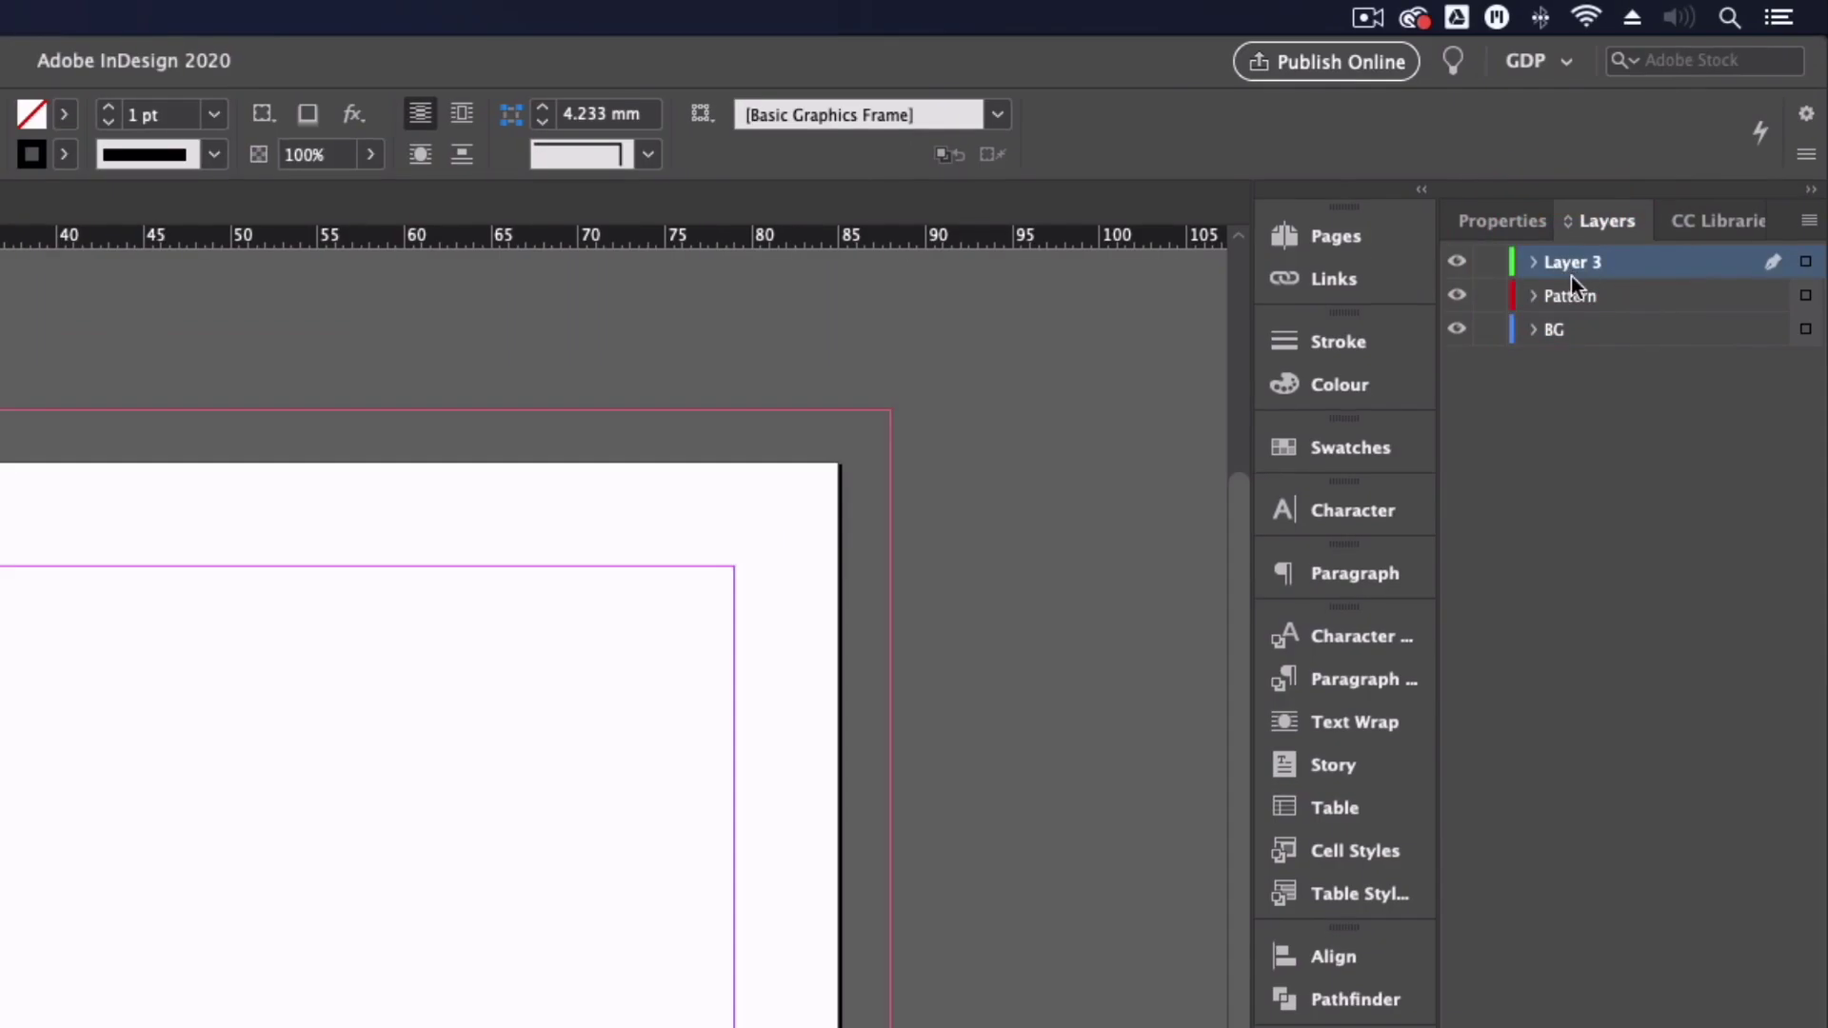
double_click(1668, 170)
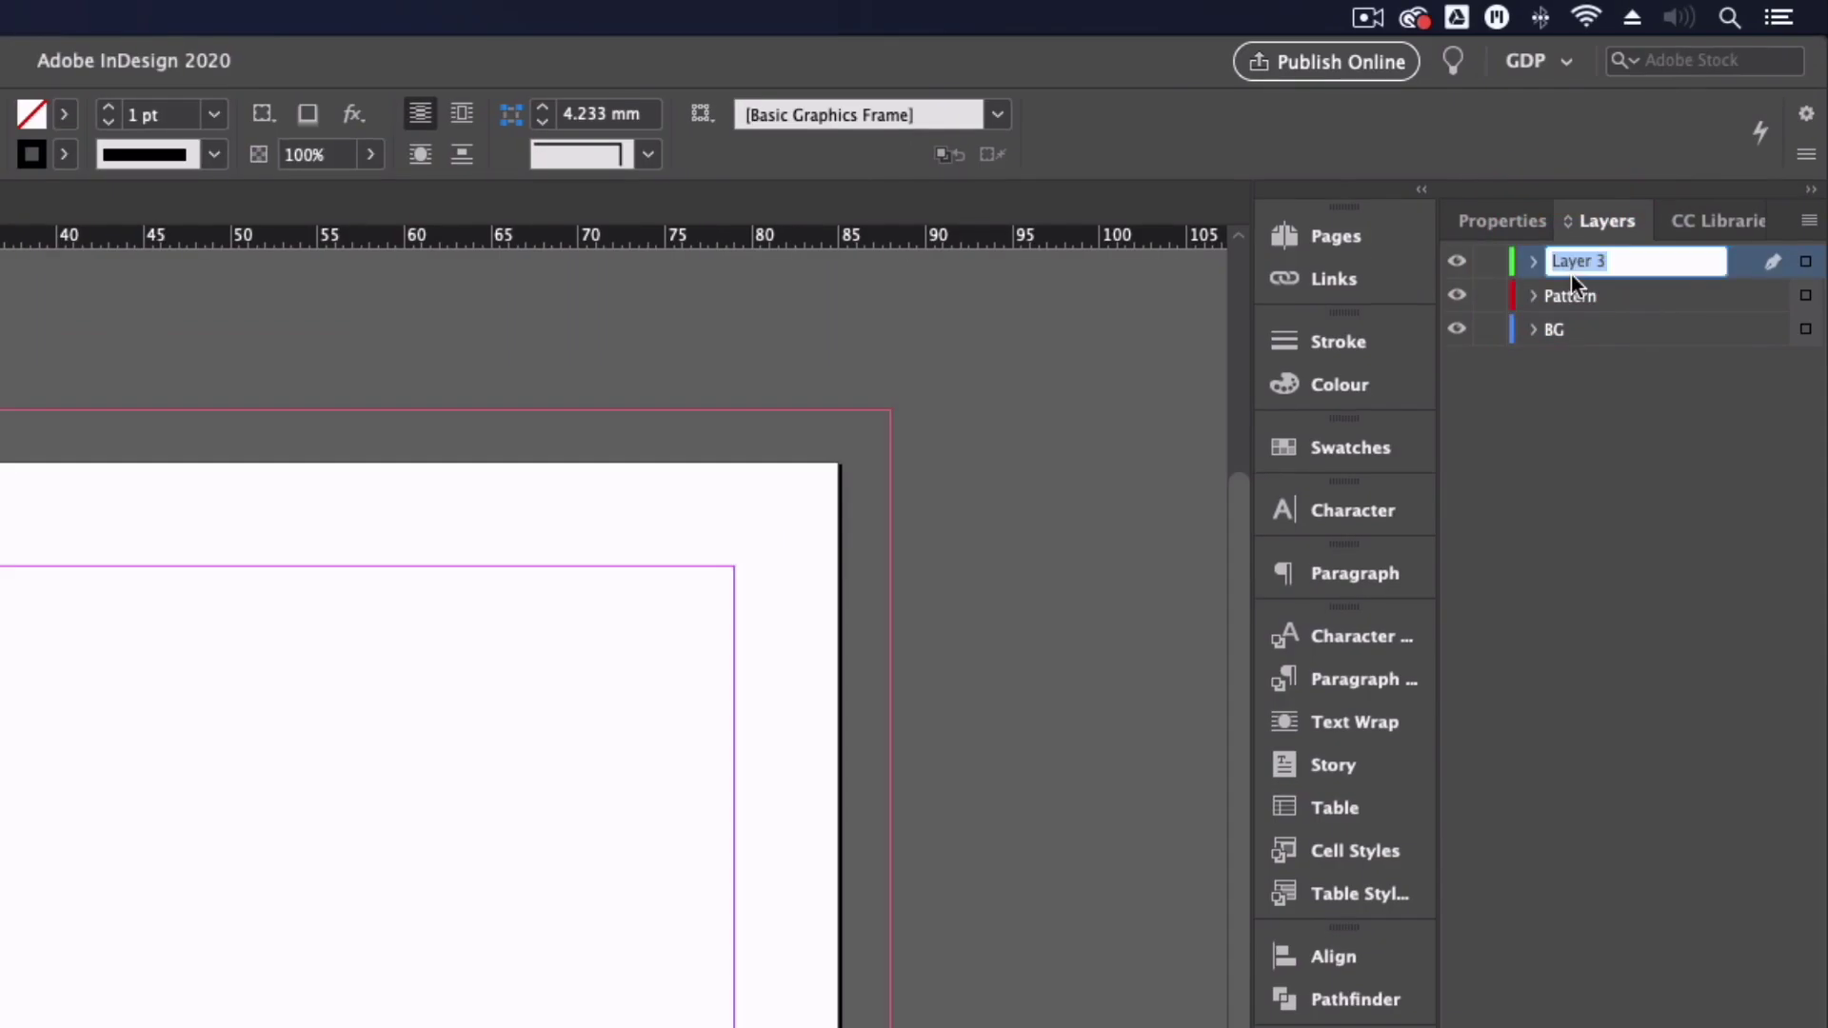
type("Text and ")
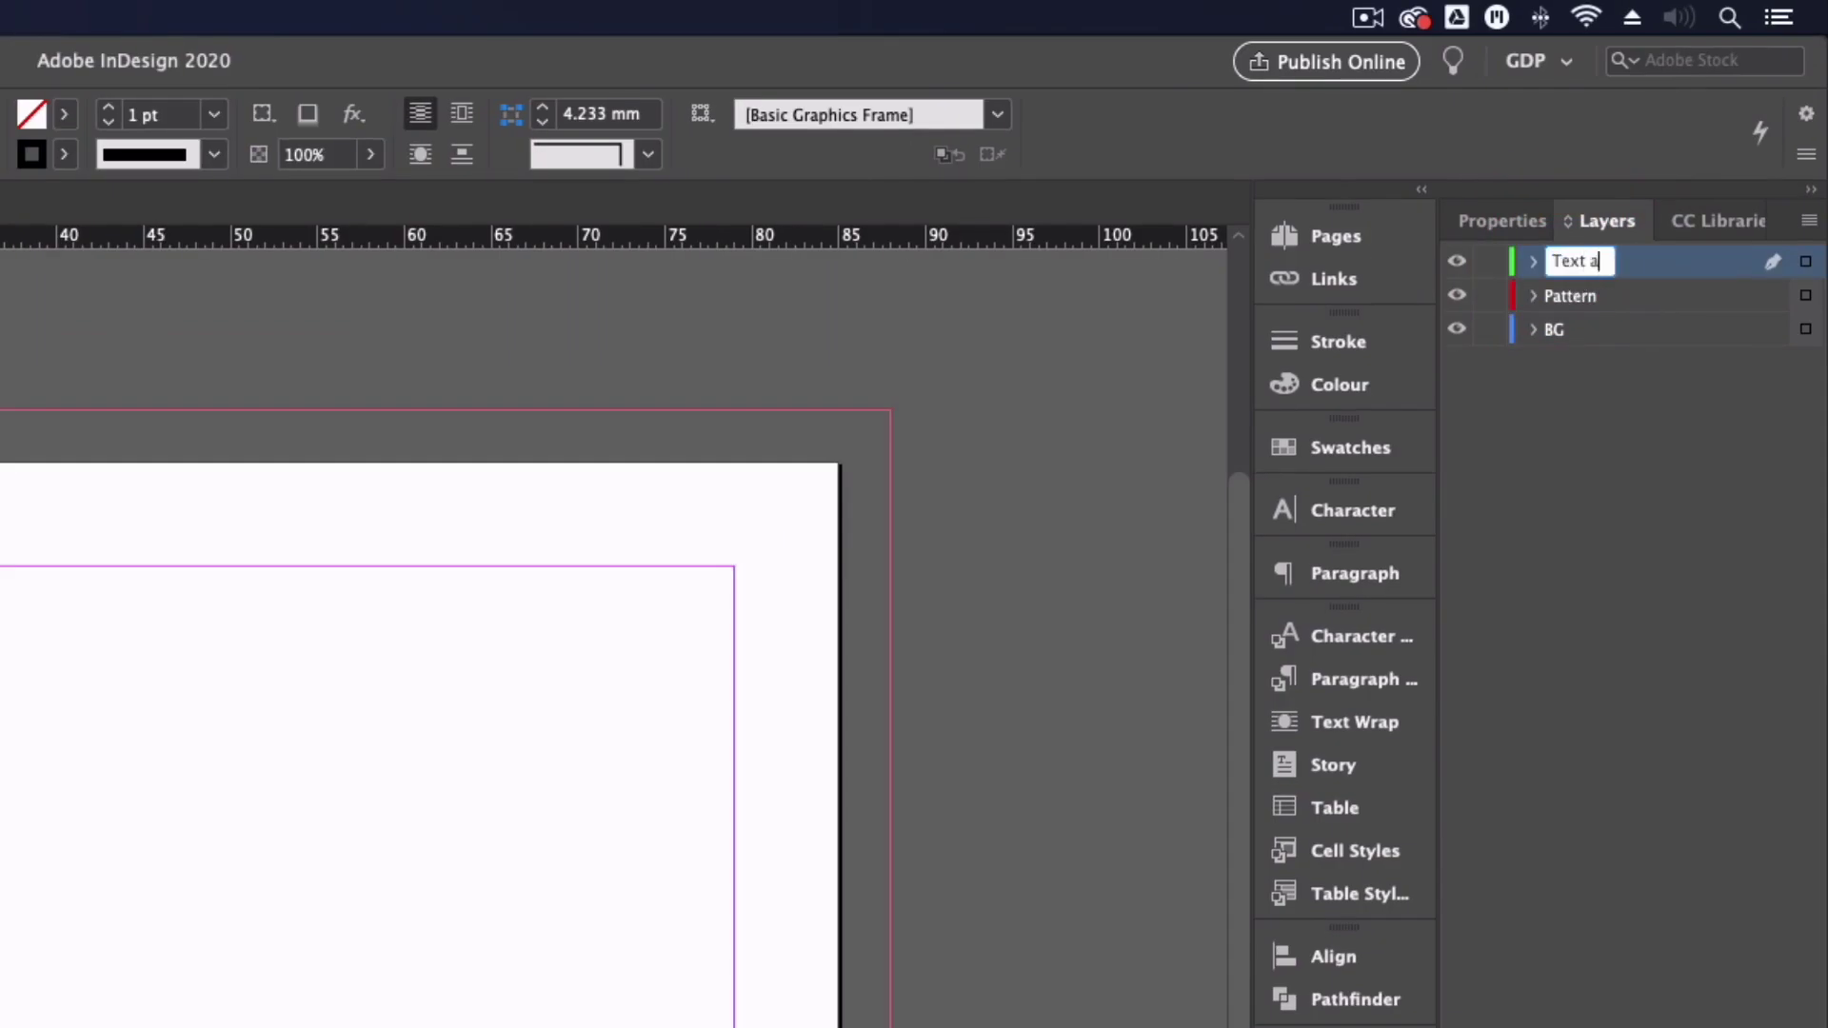
type("Logo")
key("Return")
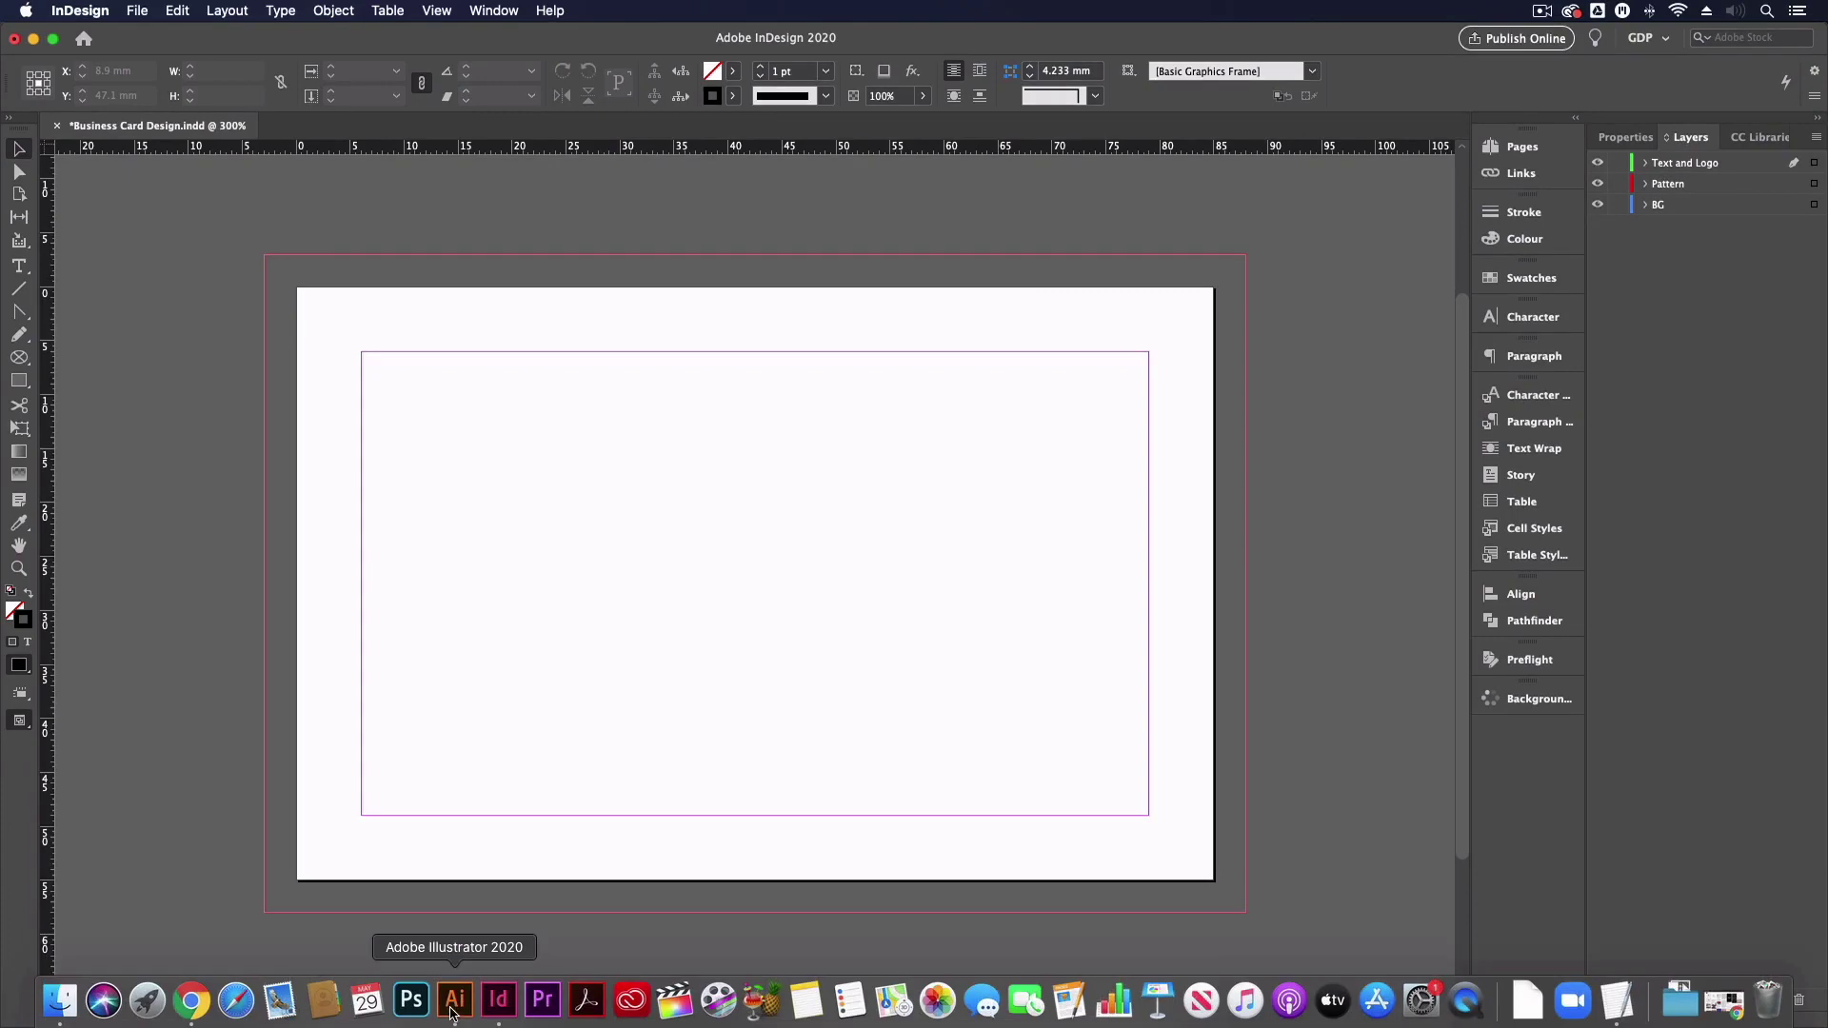
Switch to Illustrator and examine the logo variations and the yellow, orange and dark blue colour squares in Logo.ai
left_click(451, 1009)
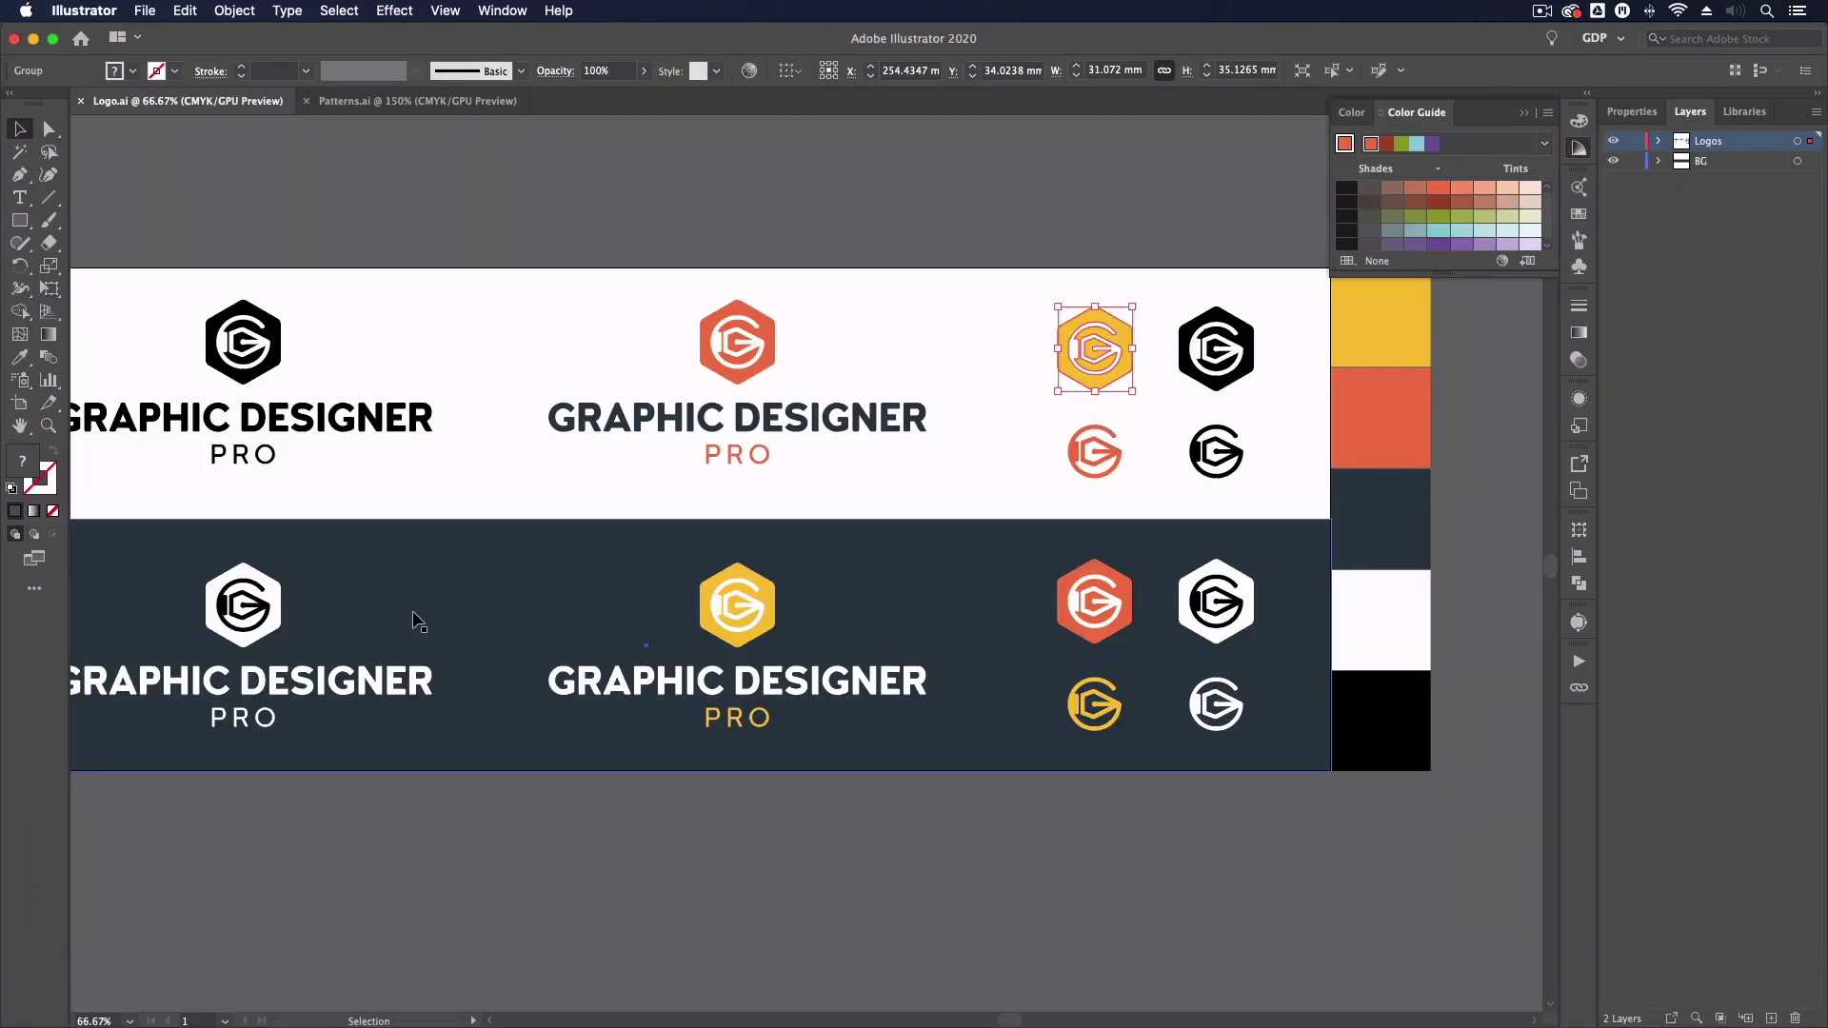
scroll(415, 621, "left", 2)
scroll(419, 621, "left", 4)
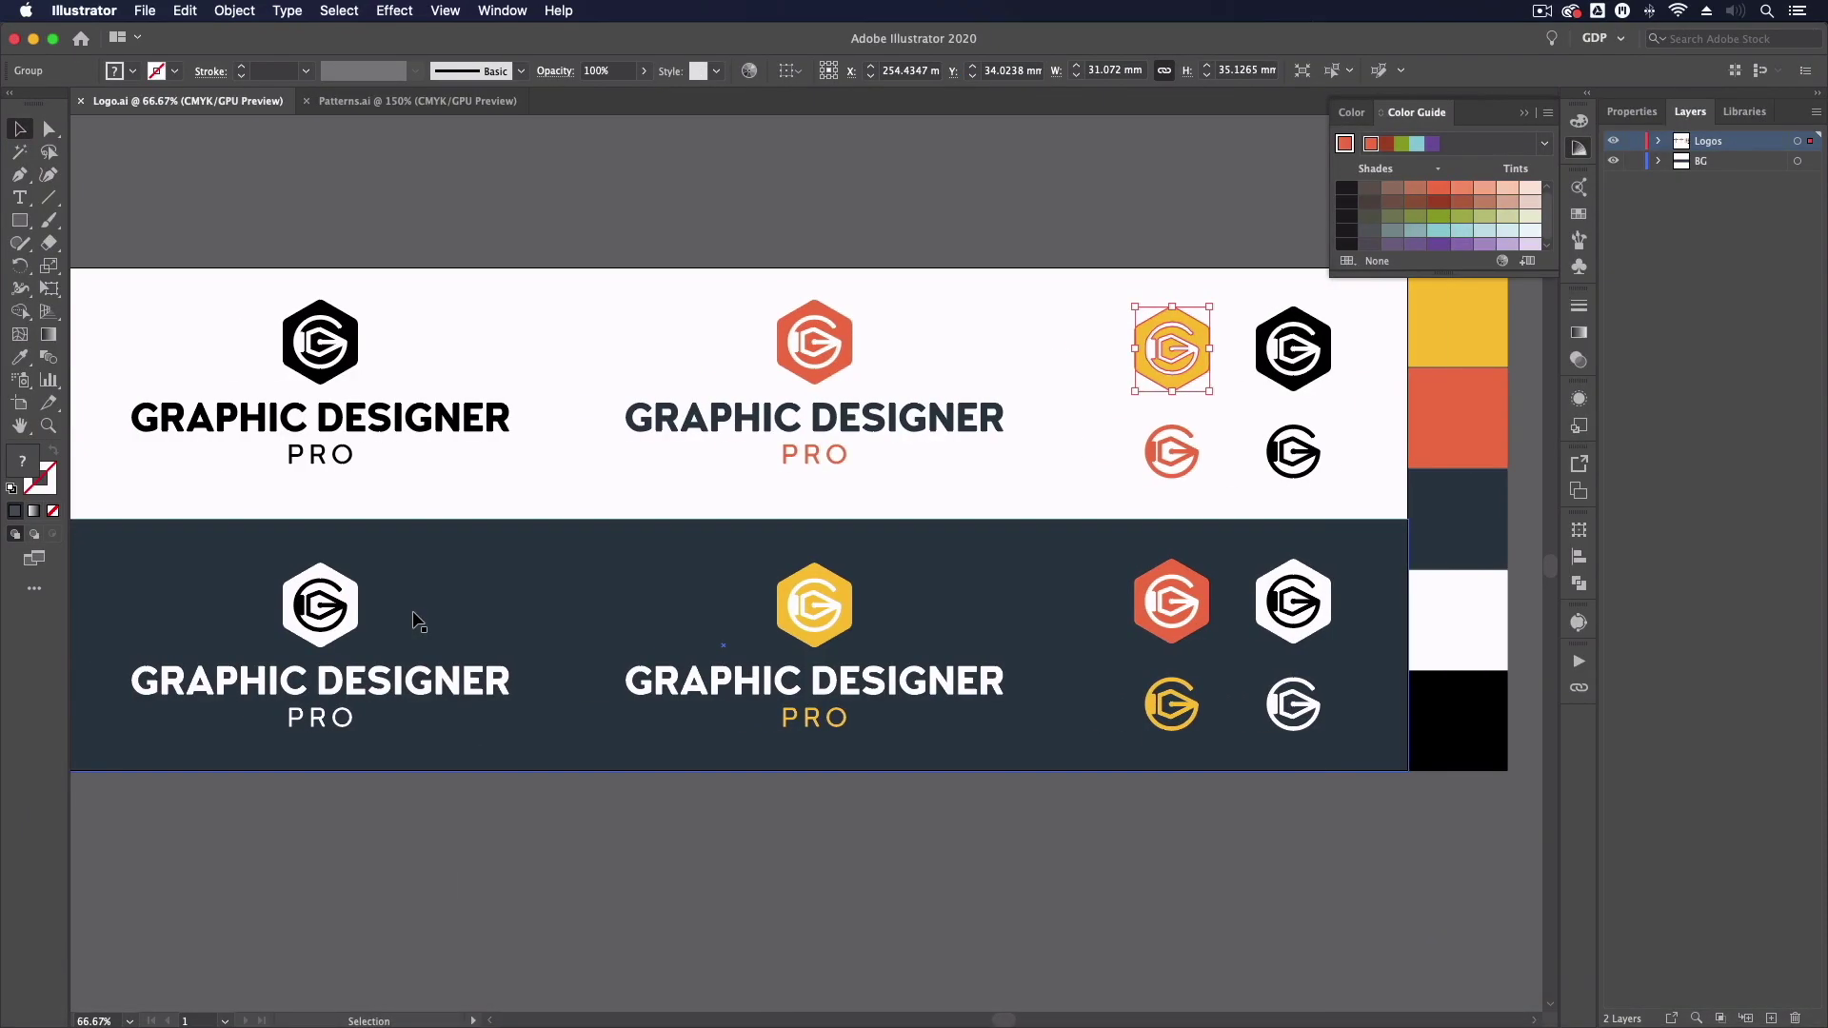
scroll(419, 621, "right", 3)
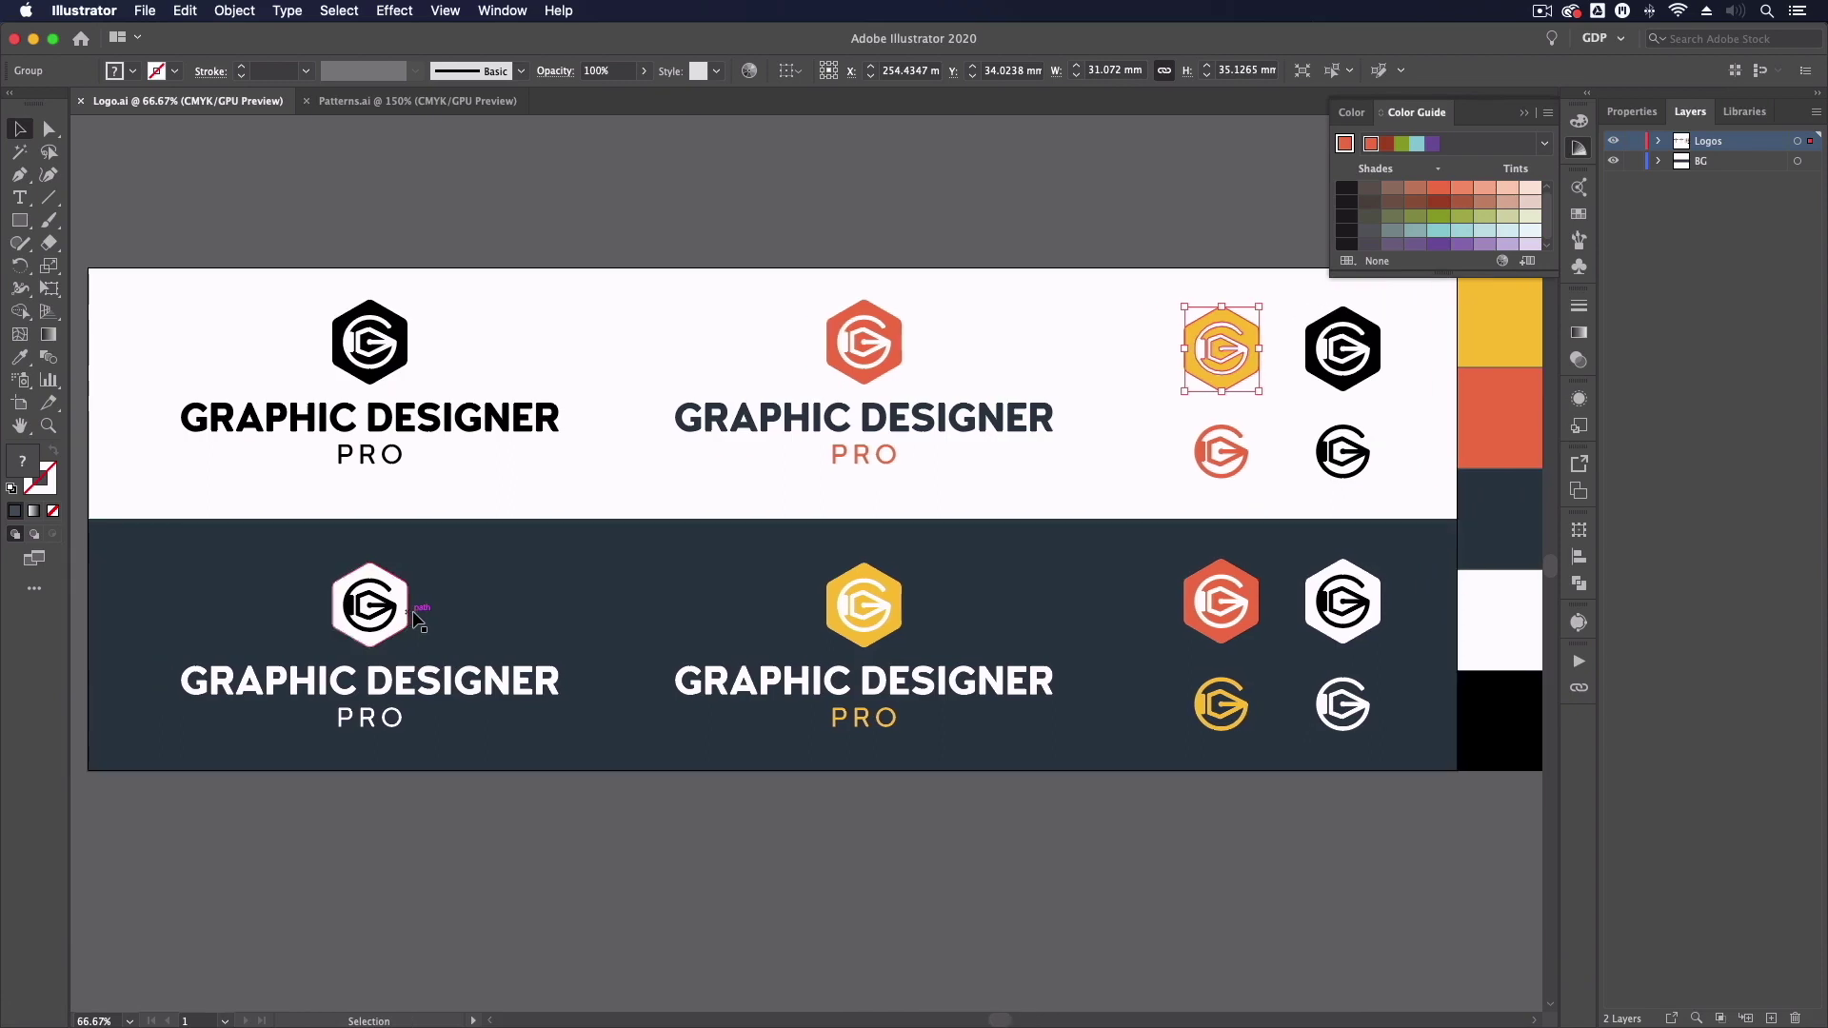
scroll(419, 619, "right", 10)
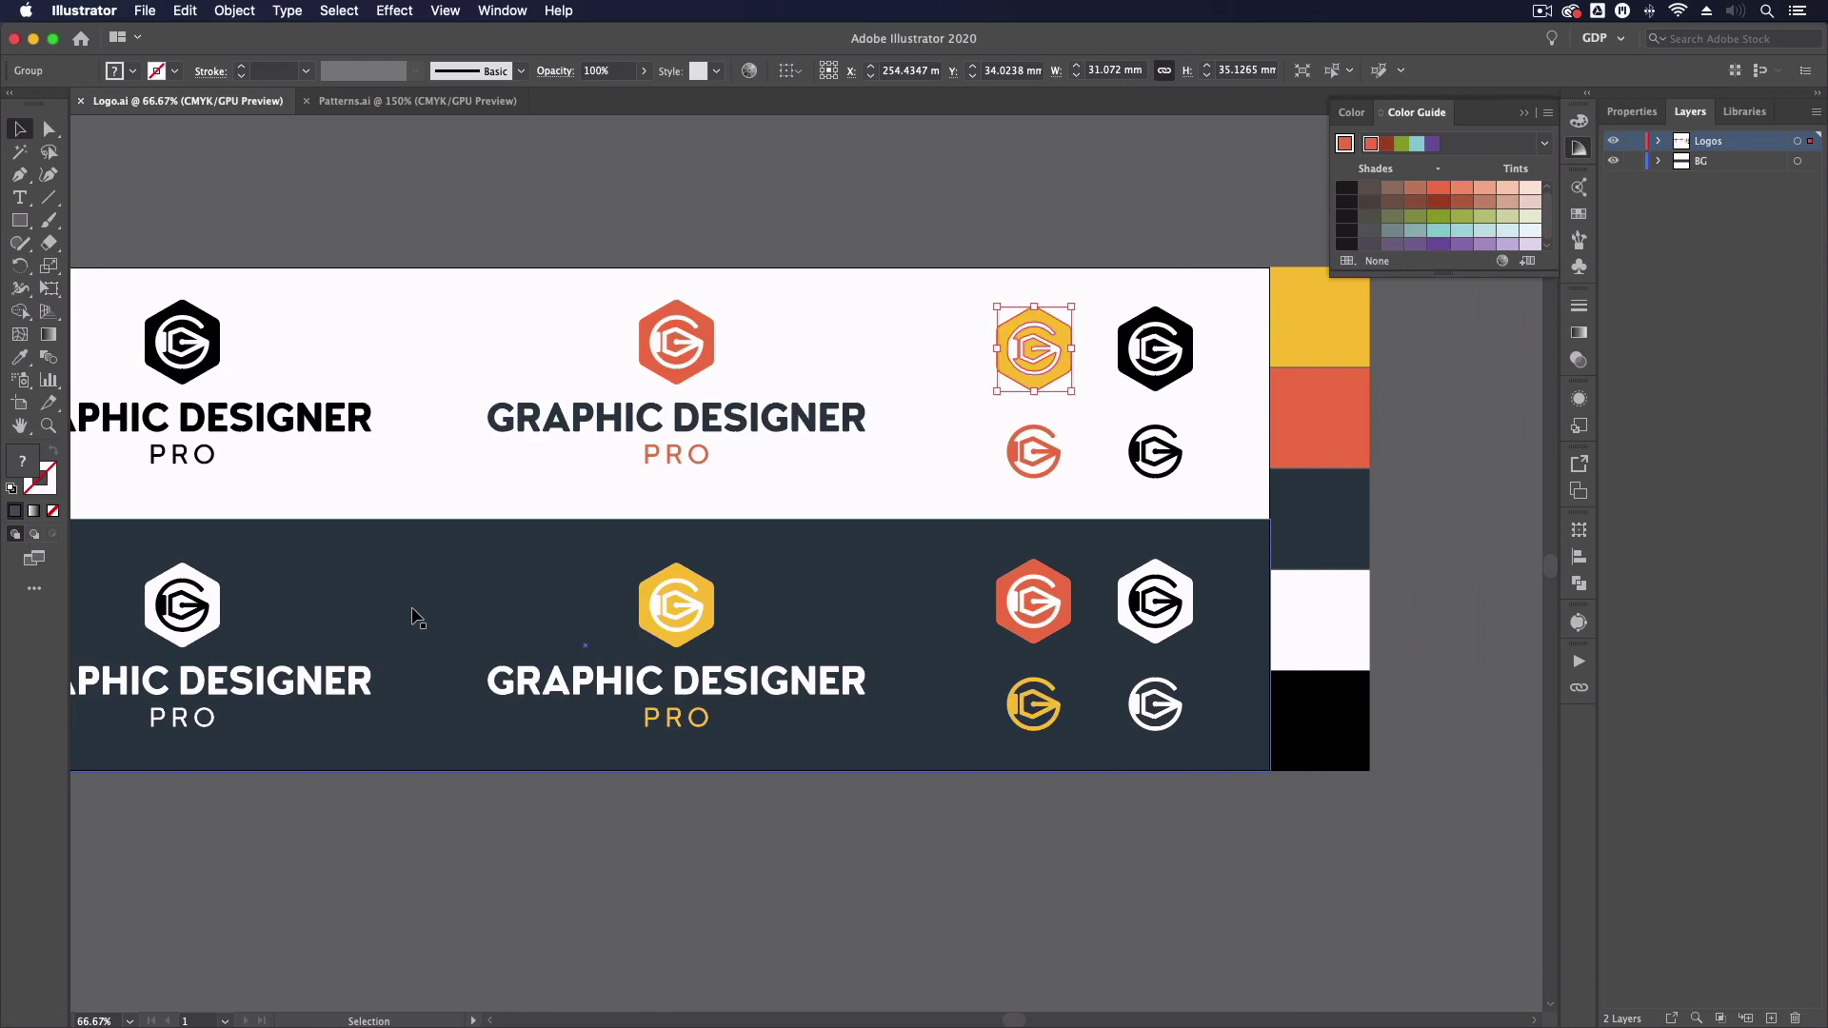
scroll(417, 618, "right", 5)
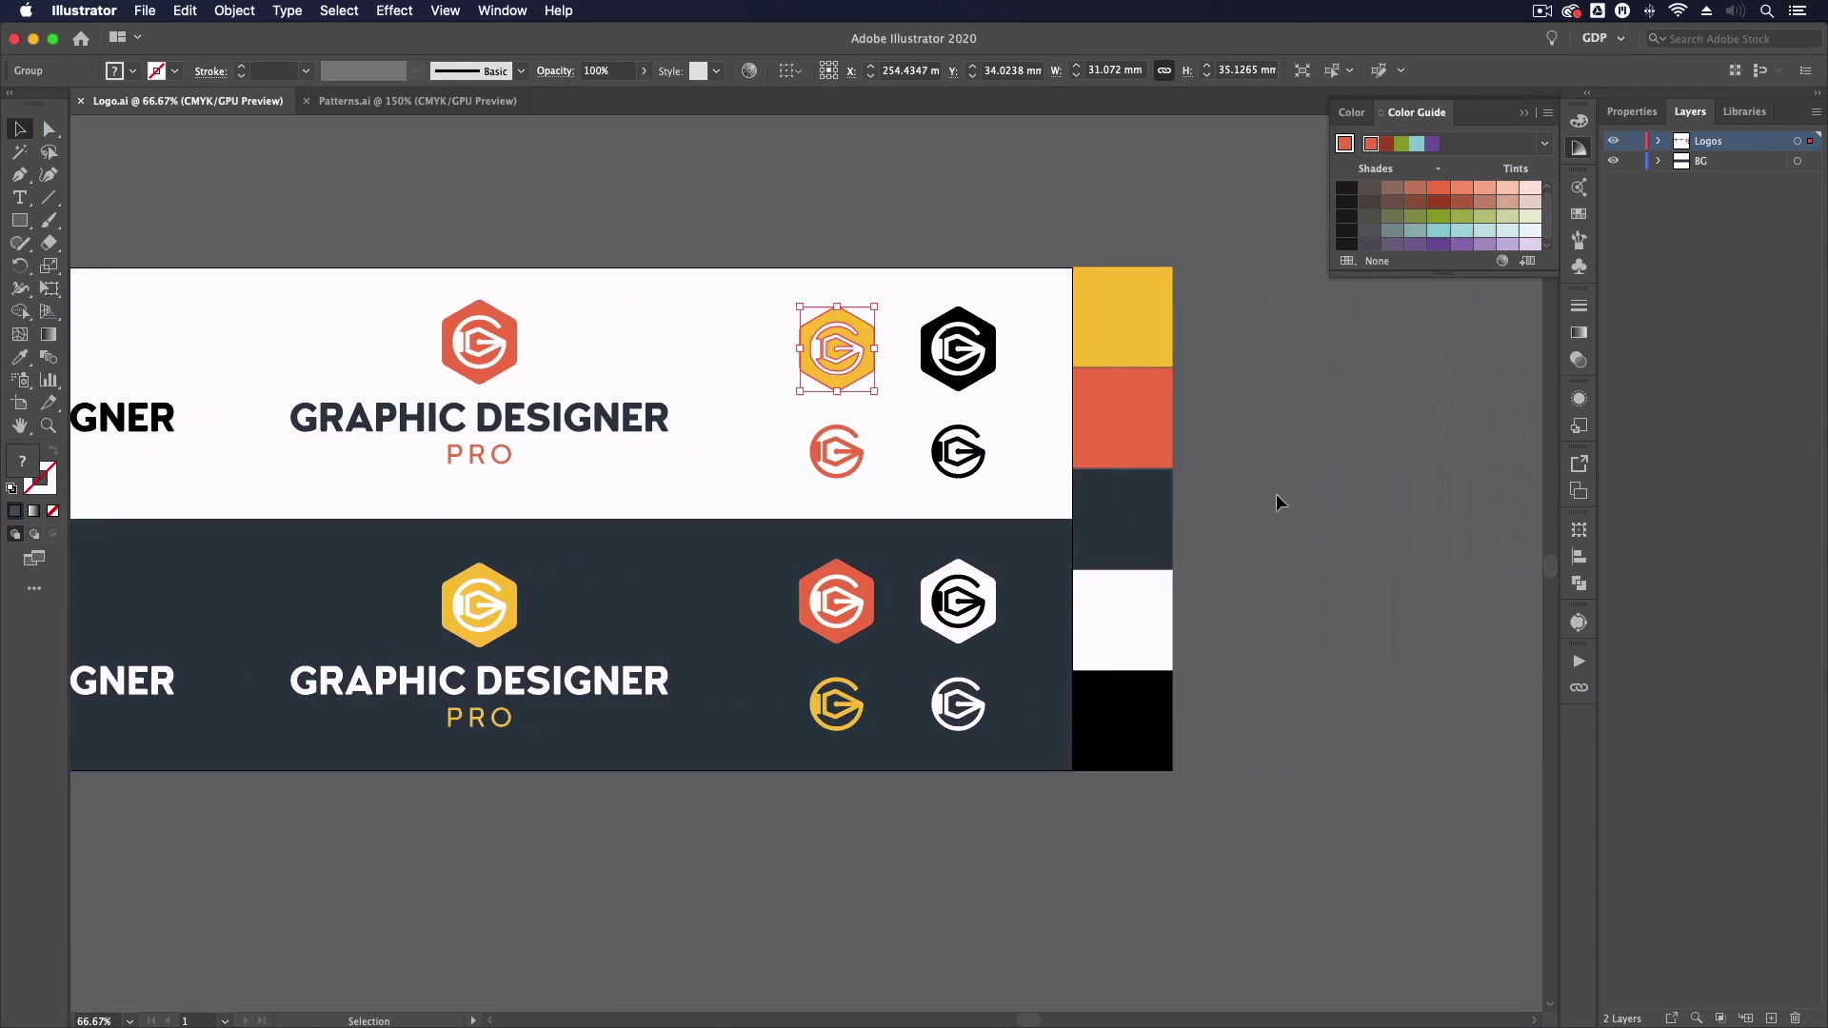
left_click(1200, 524)
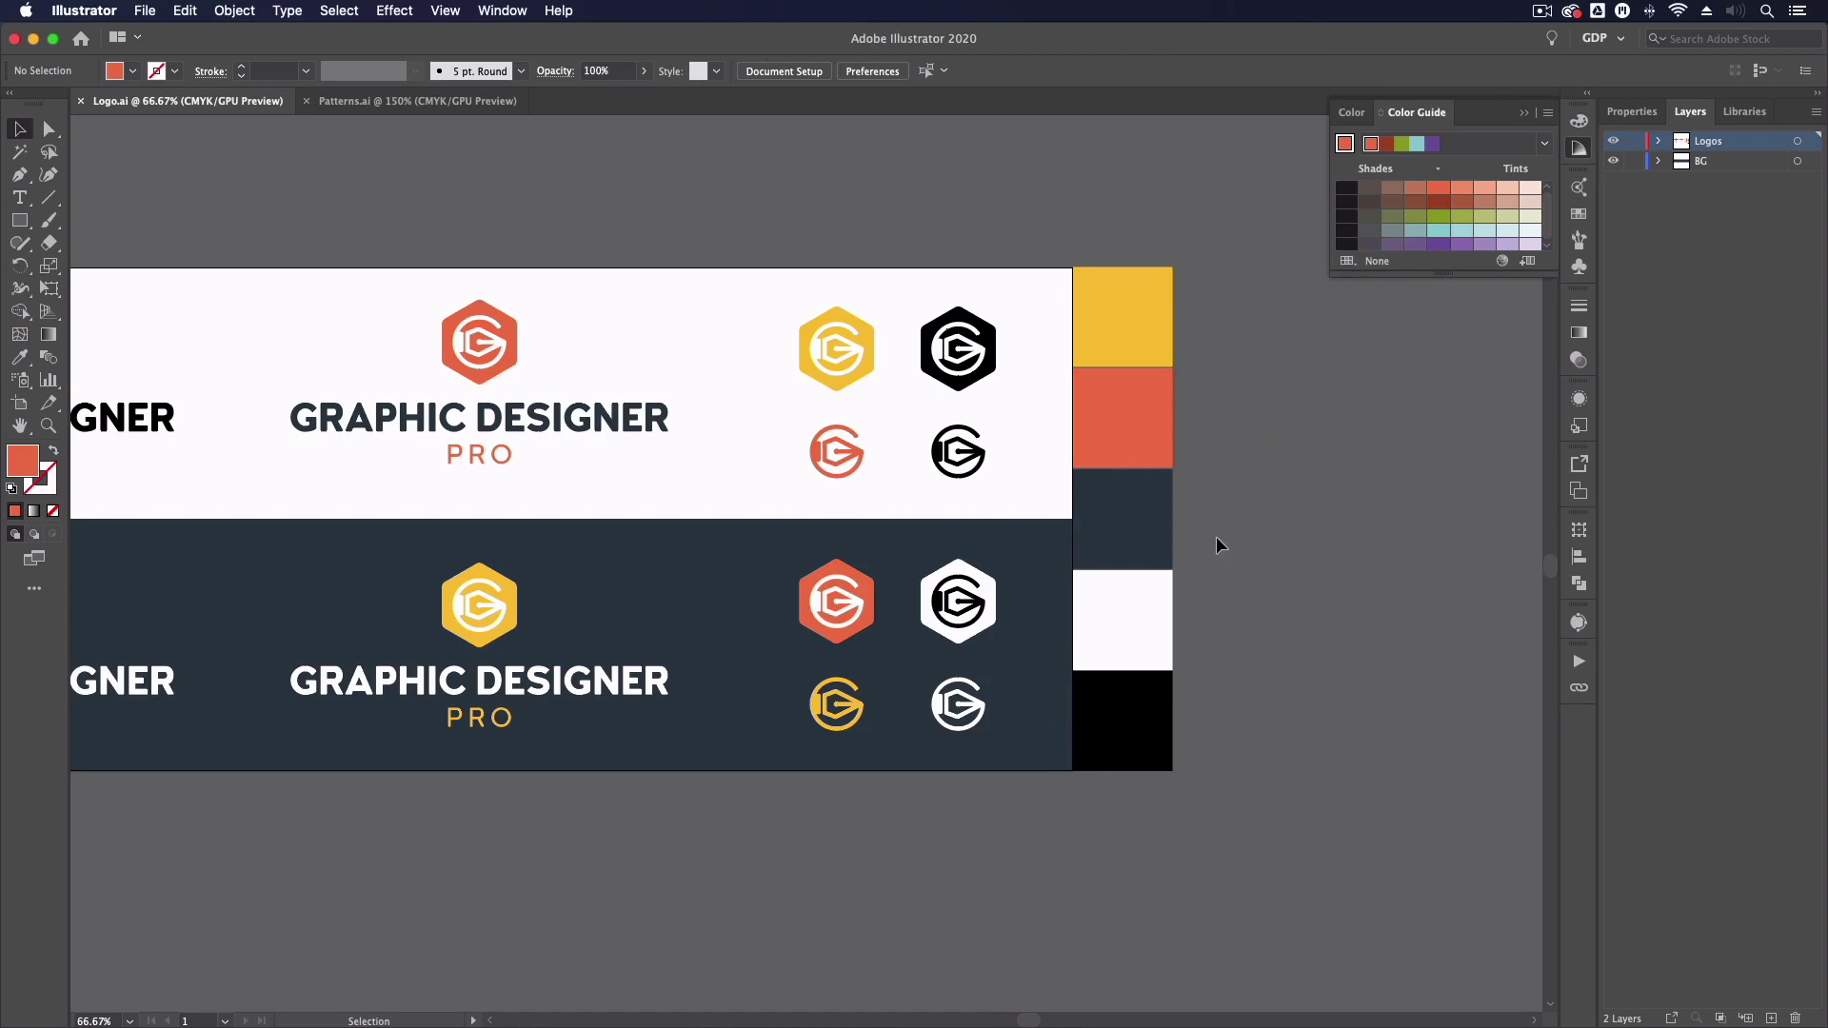
scroll(1215, 537, "left", 1)
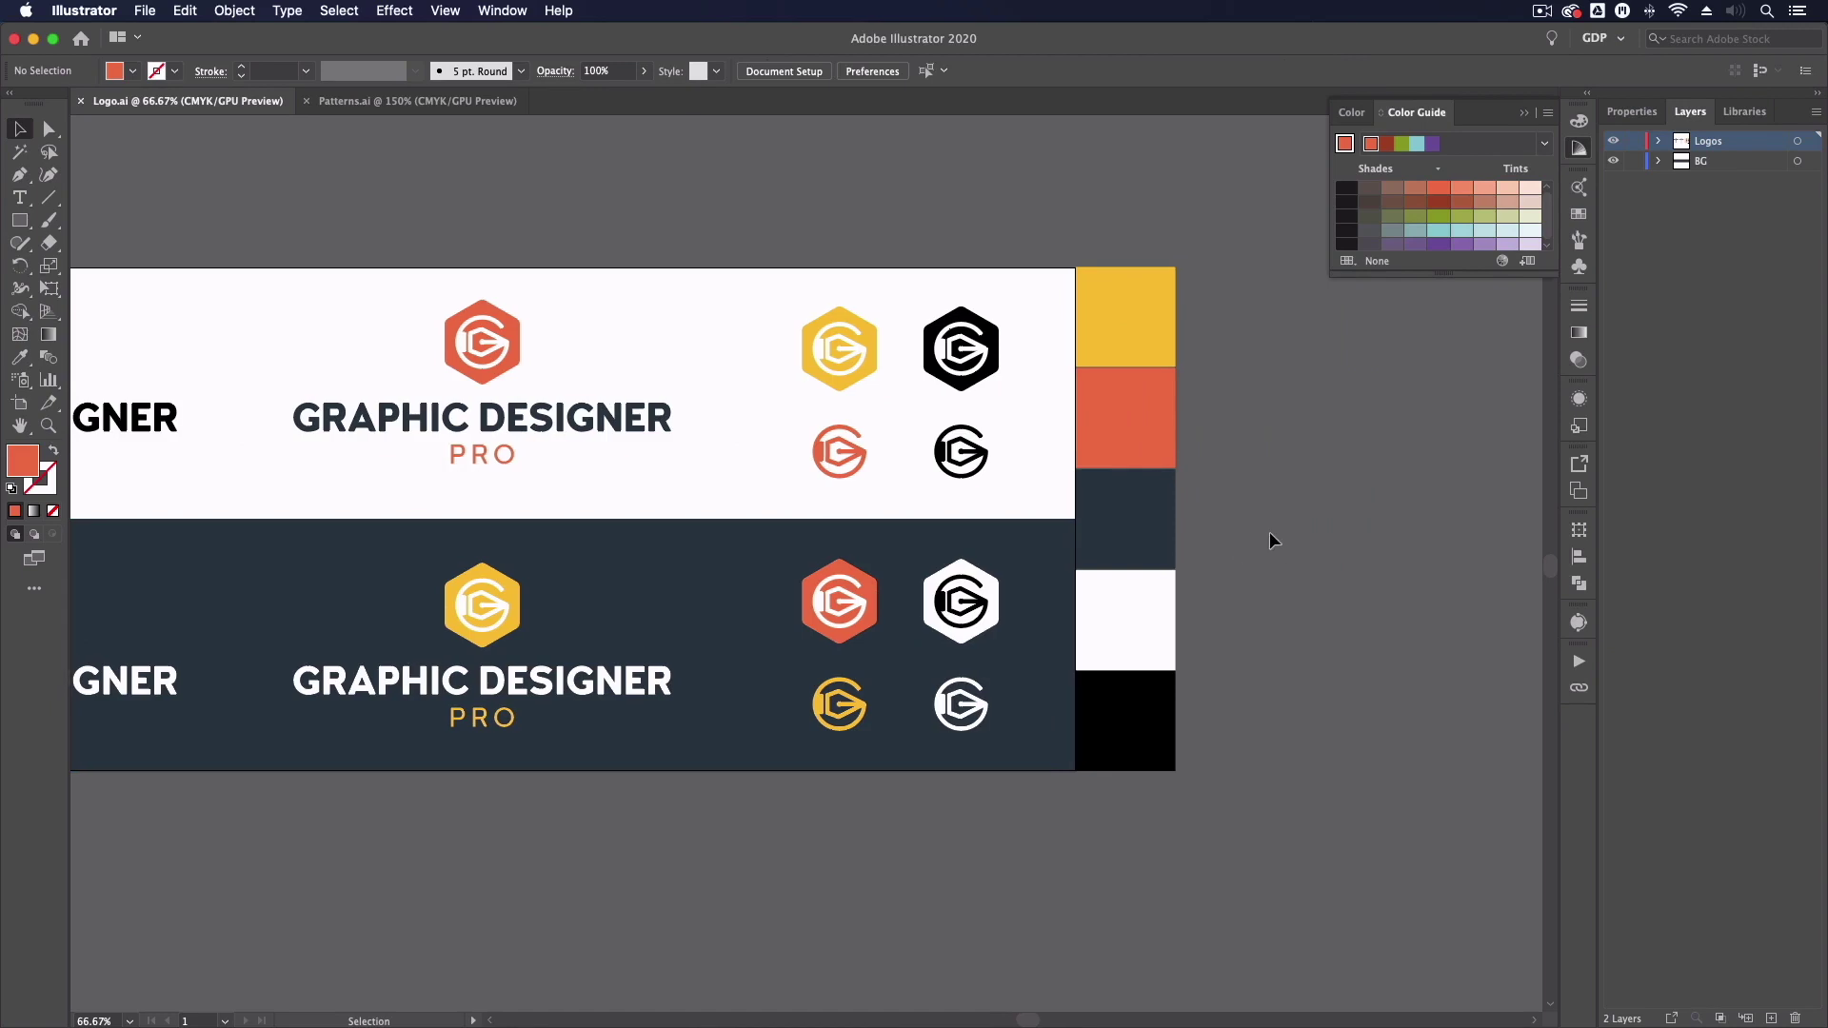
left_click_drag(1089, 328, 1296, 381)
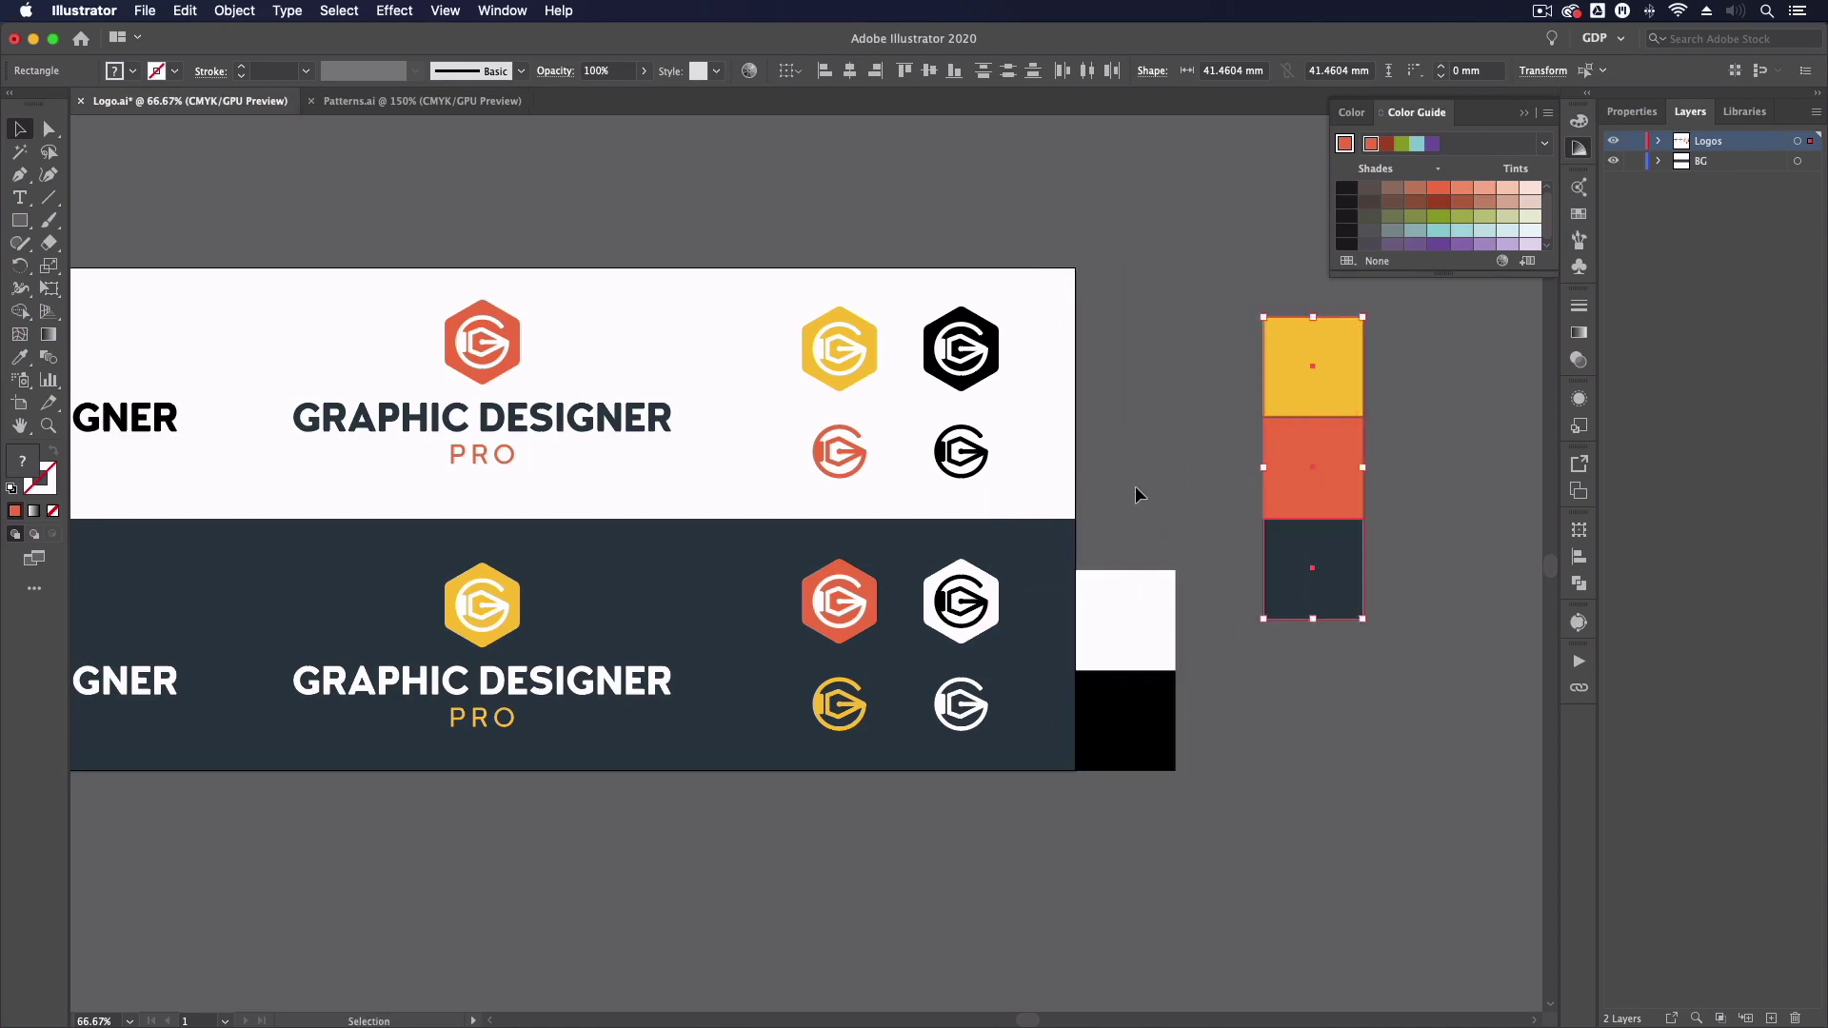
key("super+z")
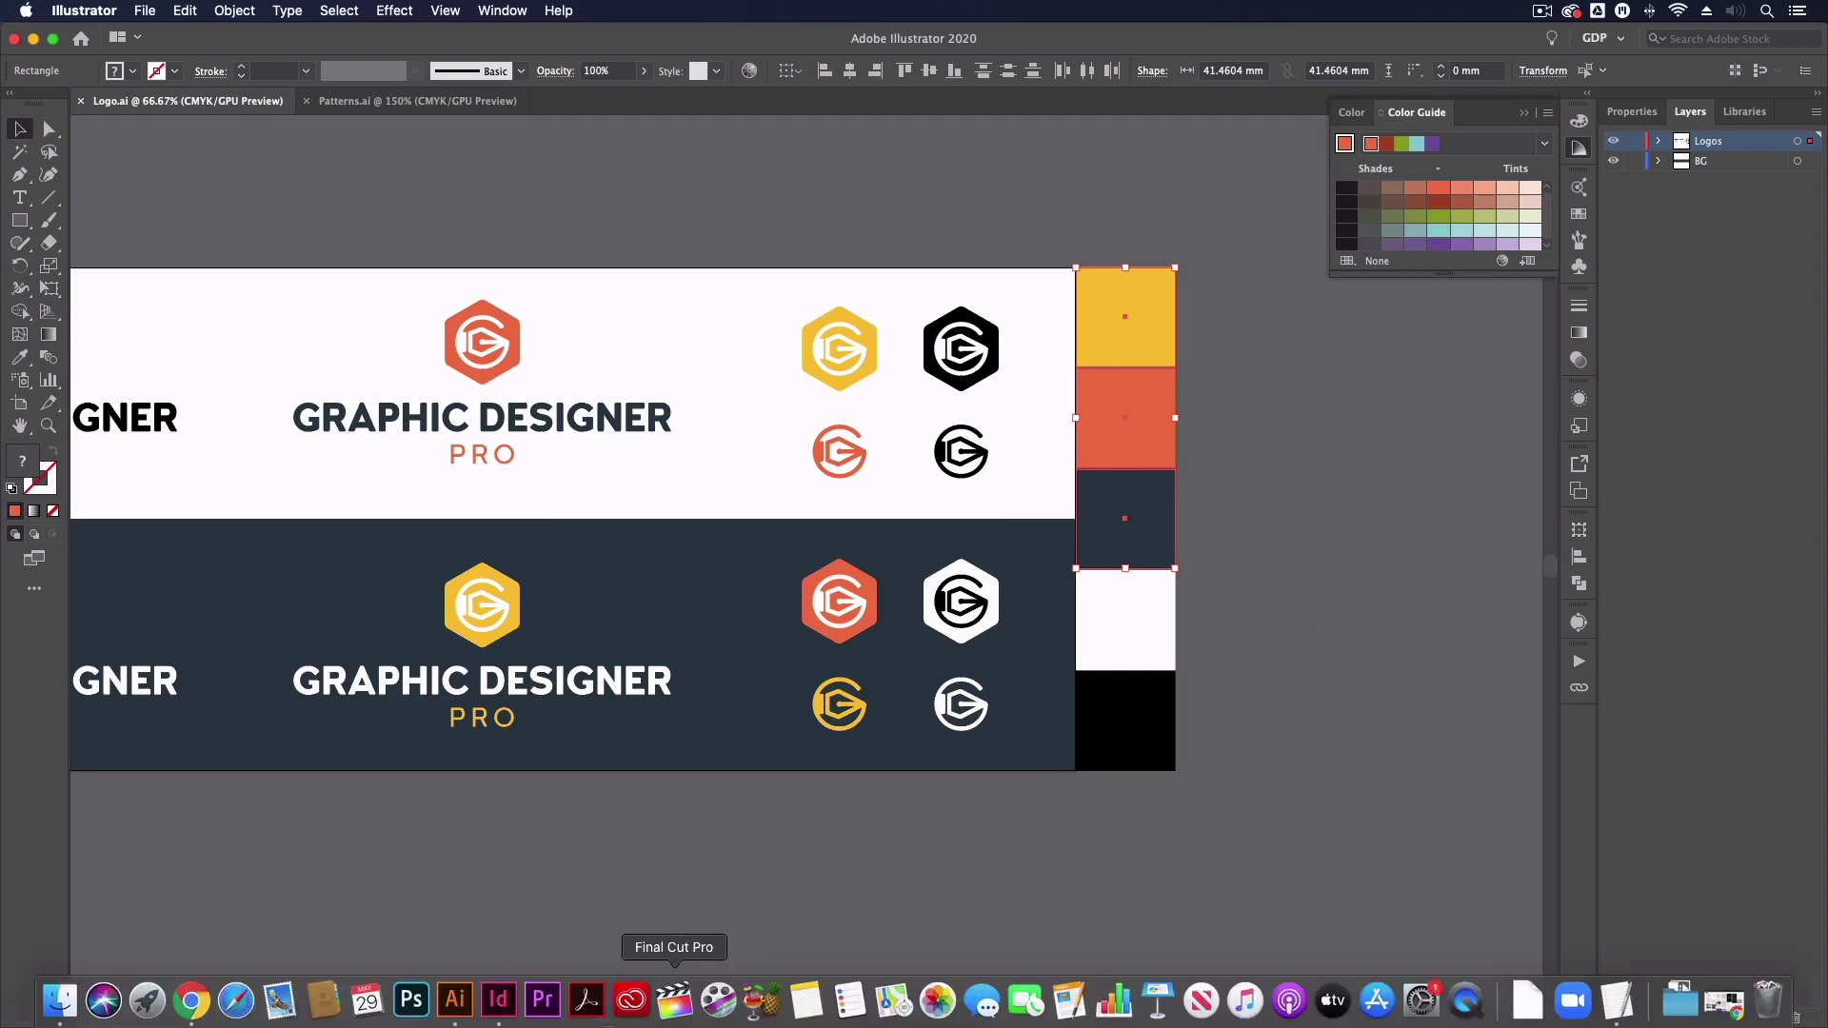
Switch back to InDesign and delete the default swatches from C=100 M=0 Y=0 K=0 through C=100 M=90 Y=10 K=0
left_click(498, 1002)
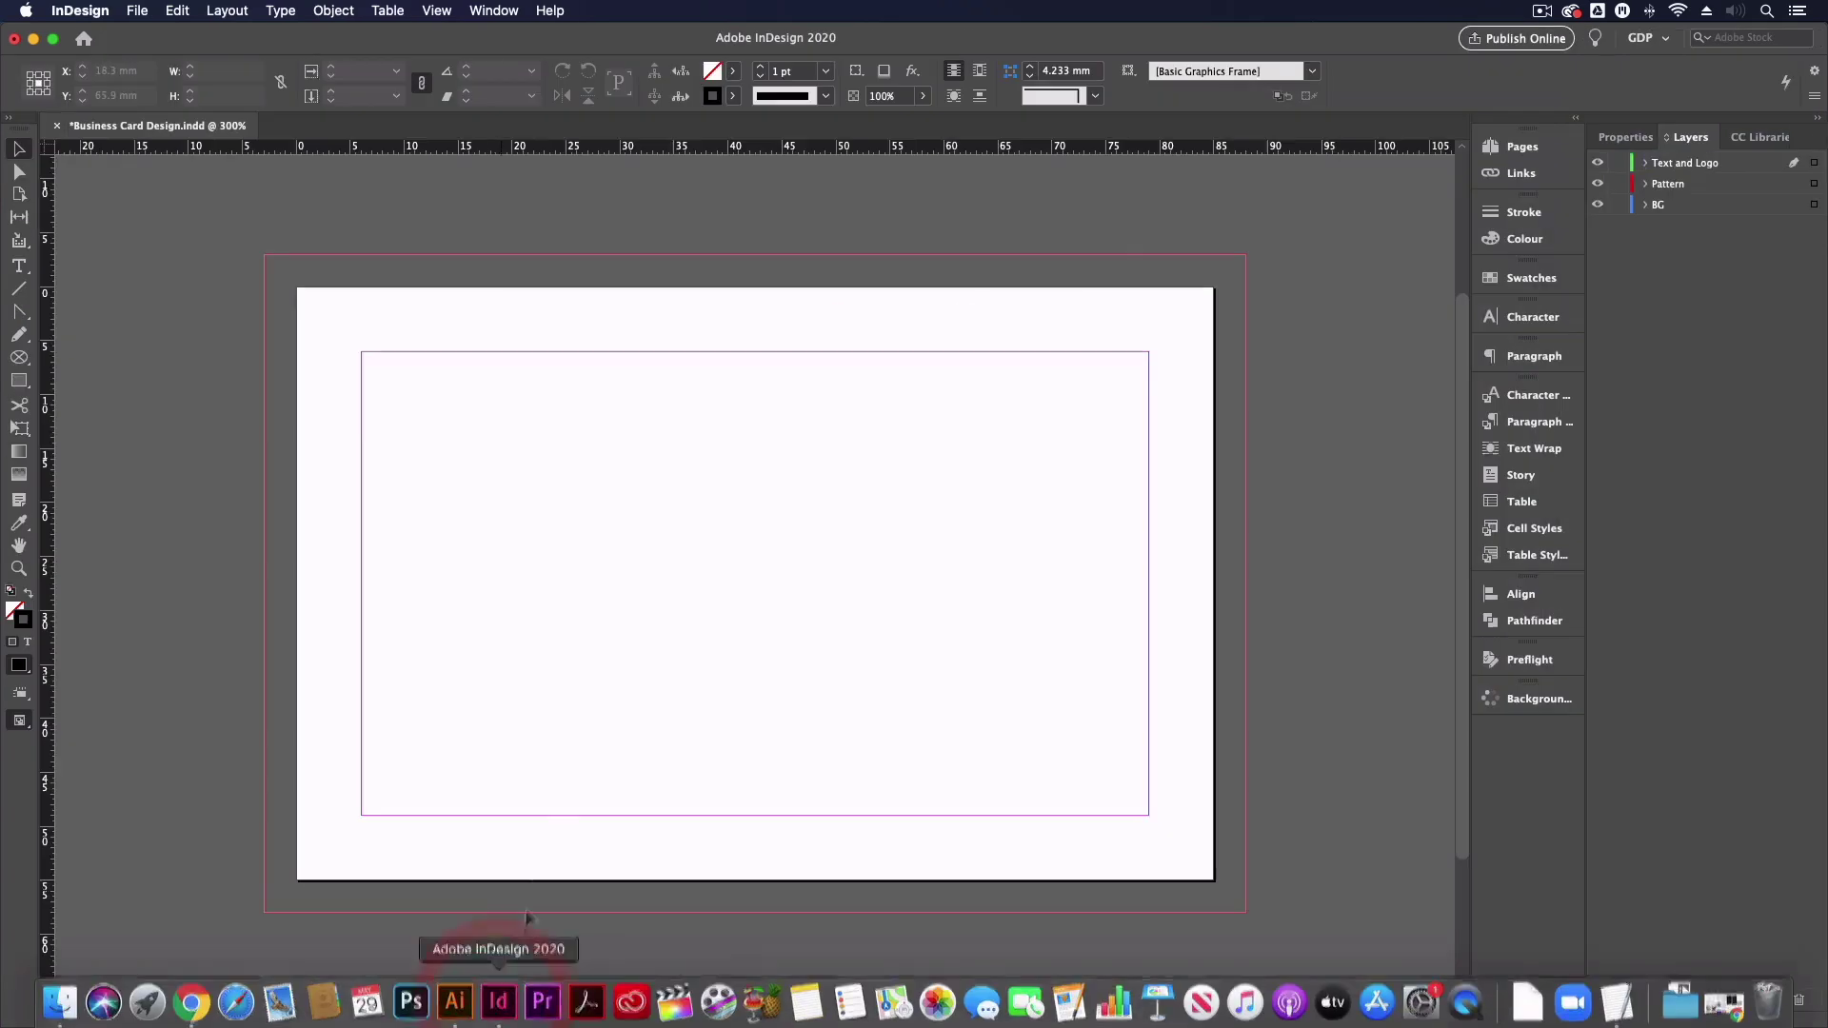
left_click(533, 838)
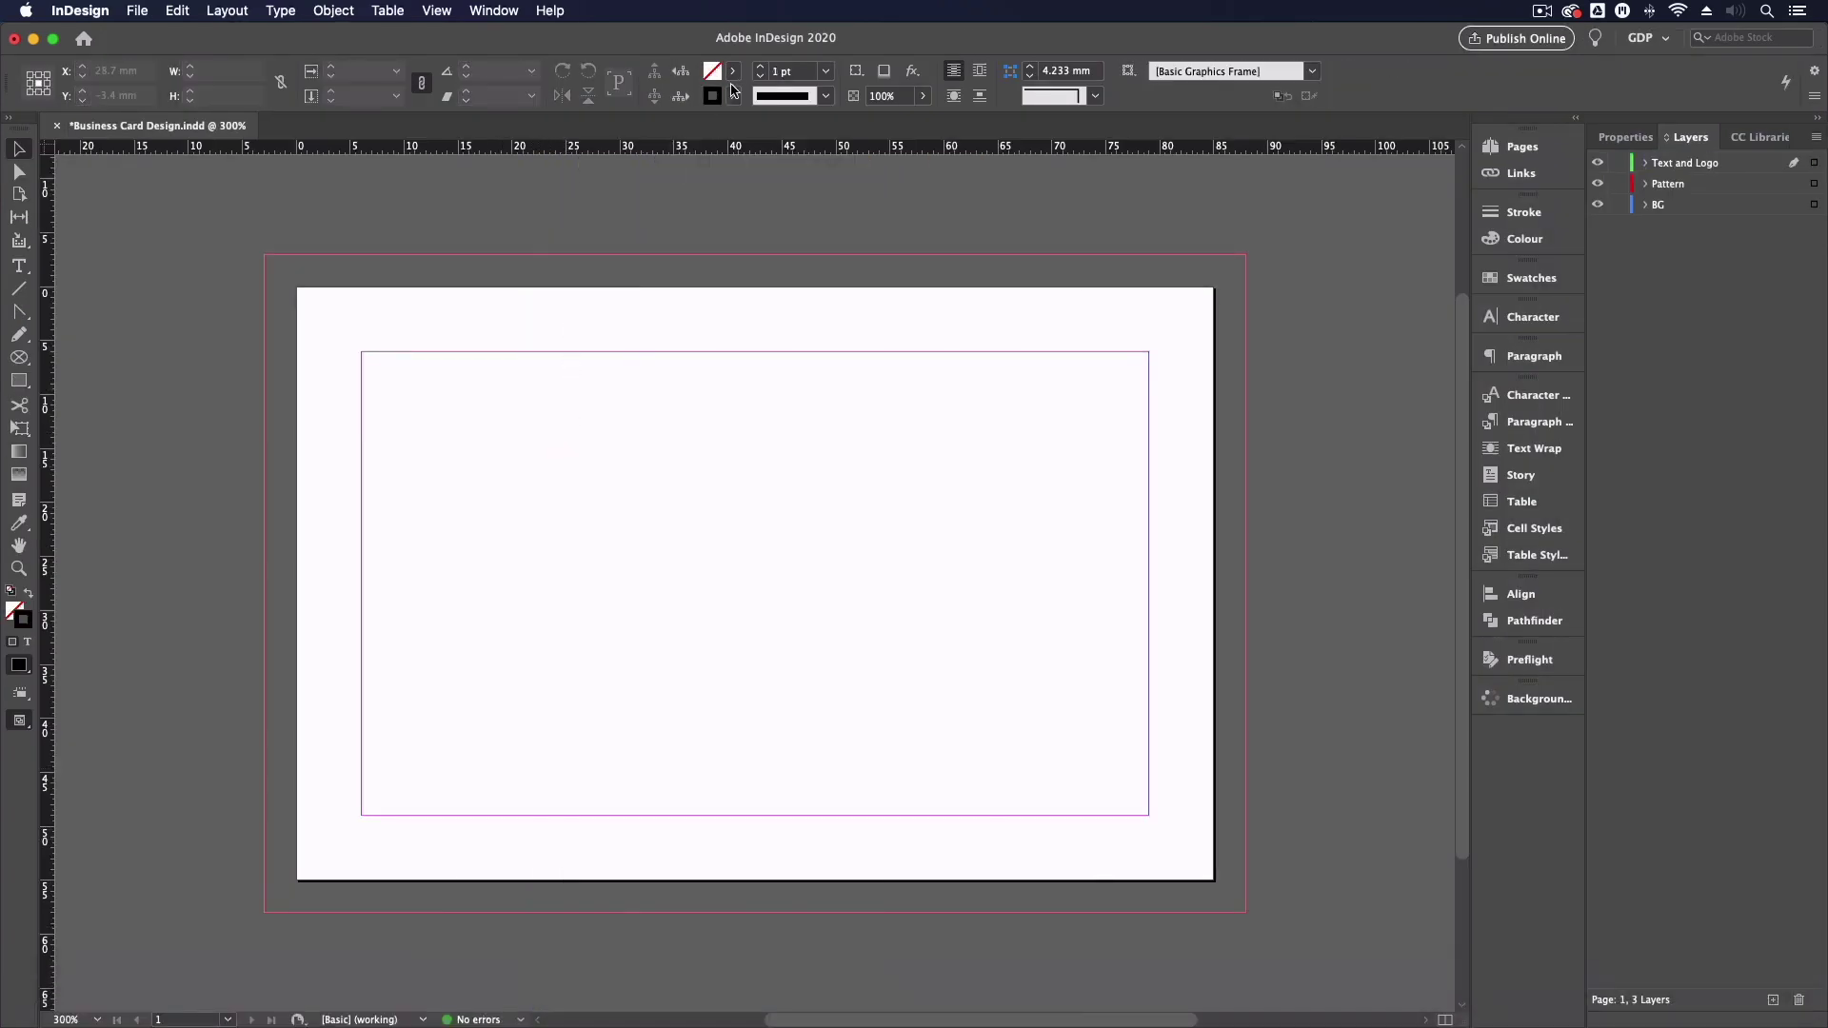
left_click(731, 73)
scroll(746, 428, "down", 3)
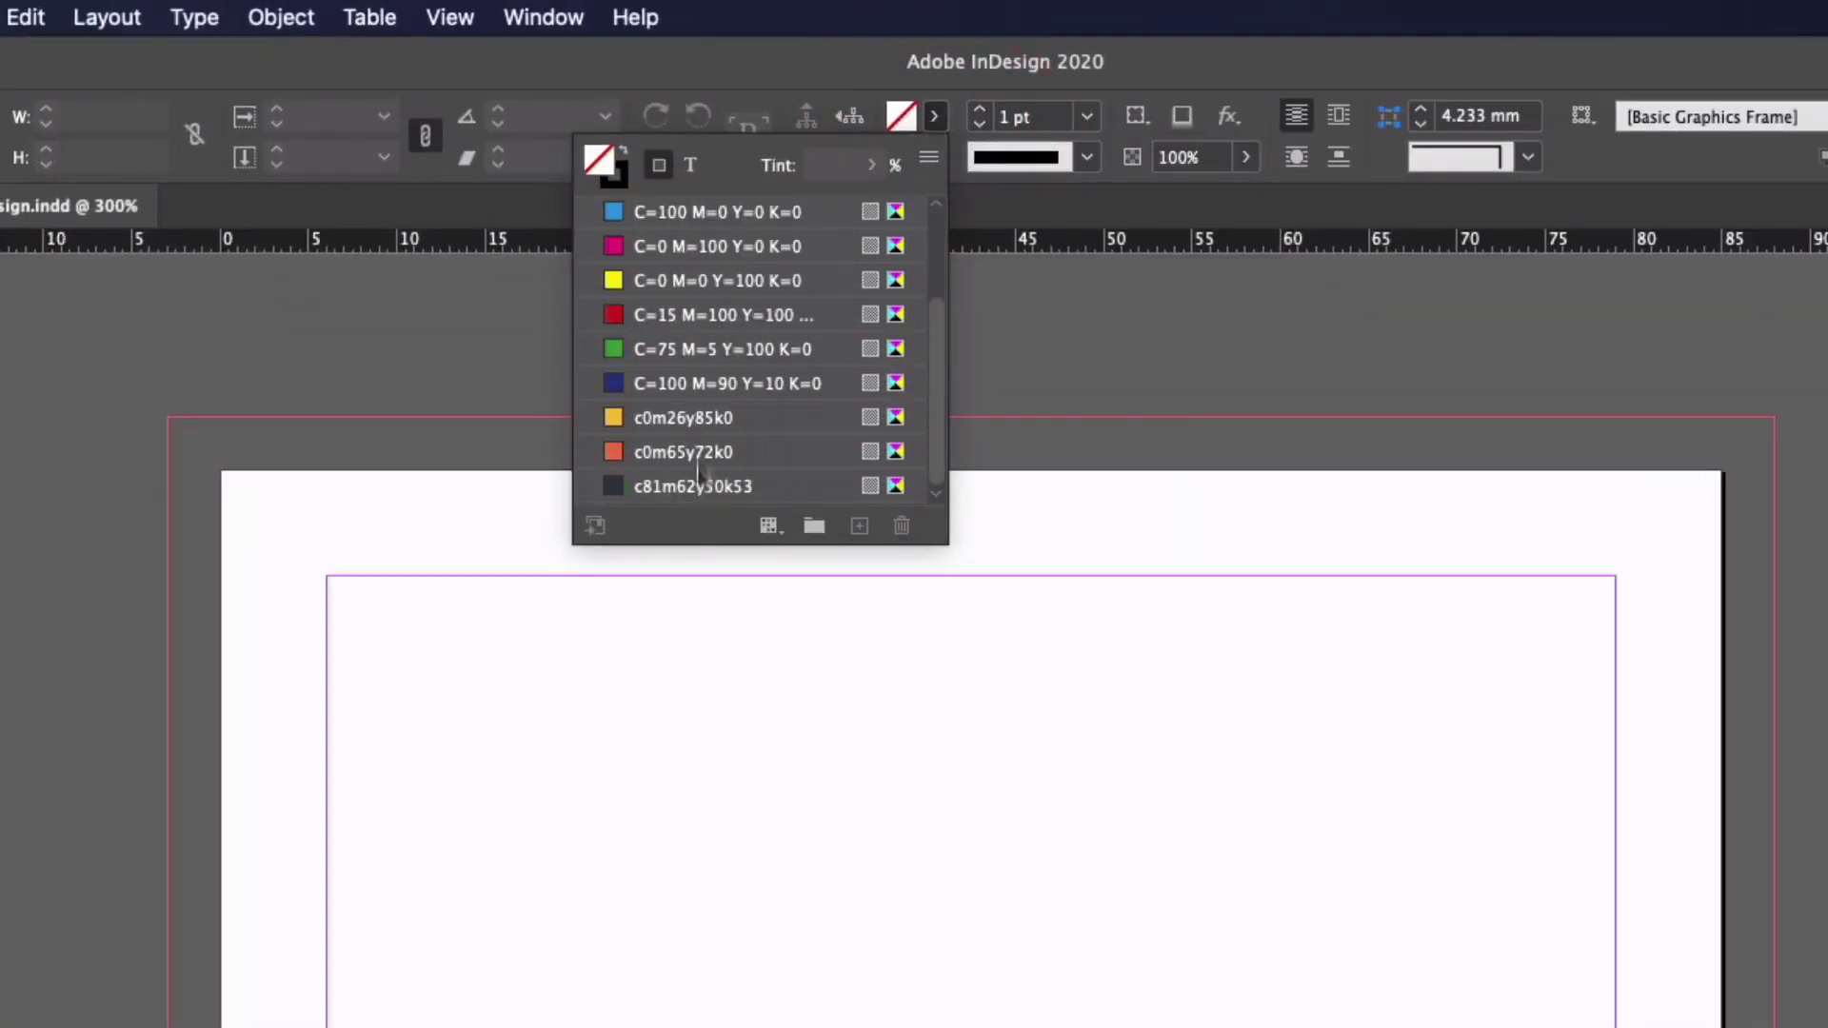
left_click(701, 384)
scroll(701, 384, "up", 3)
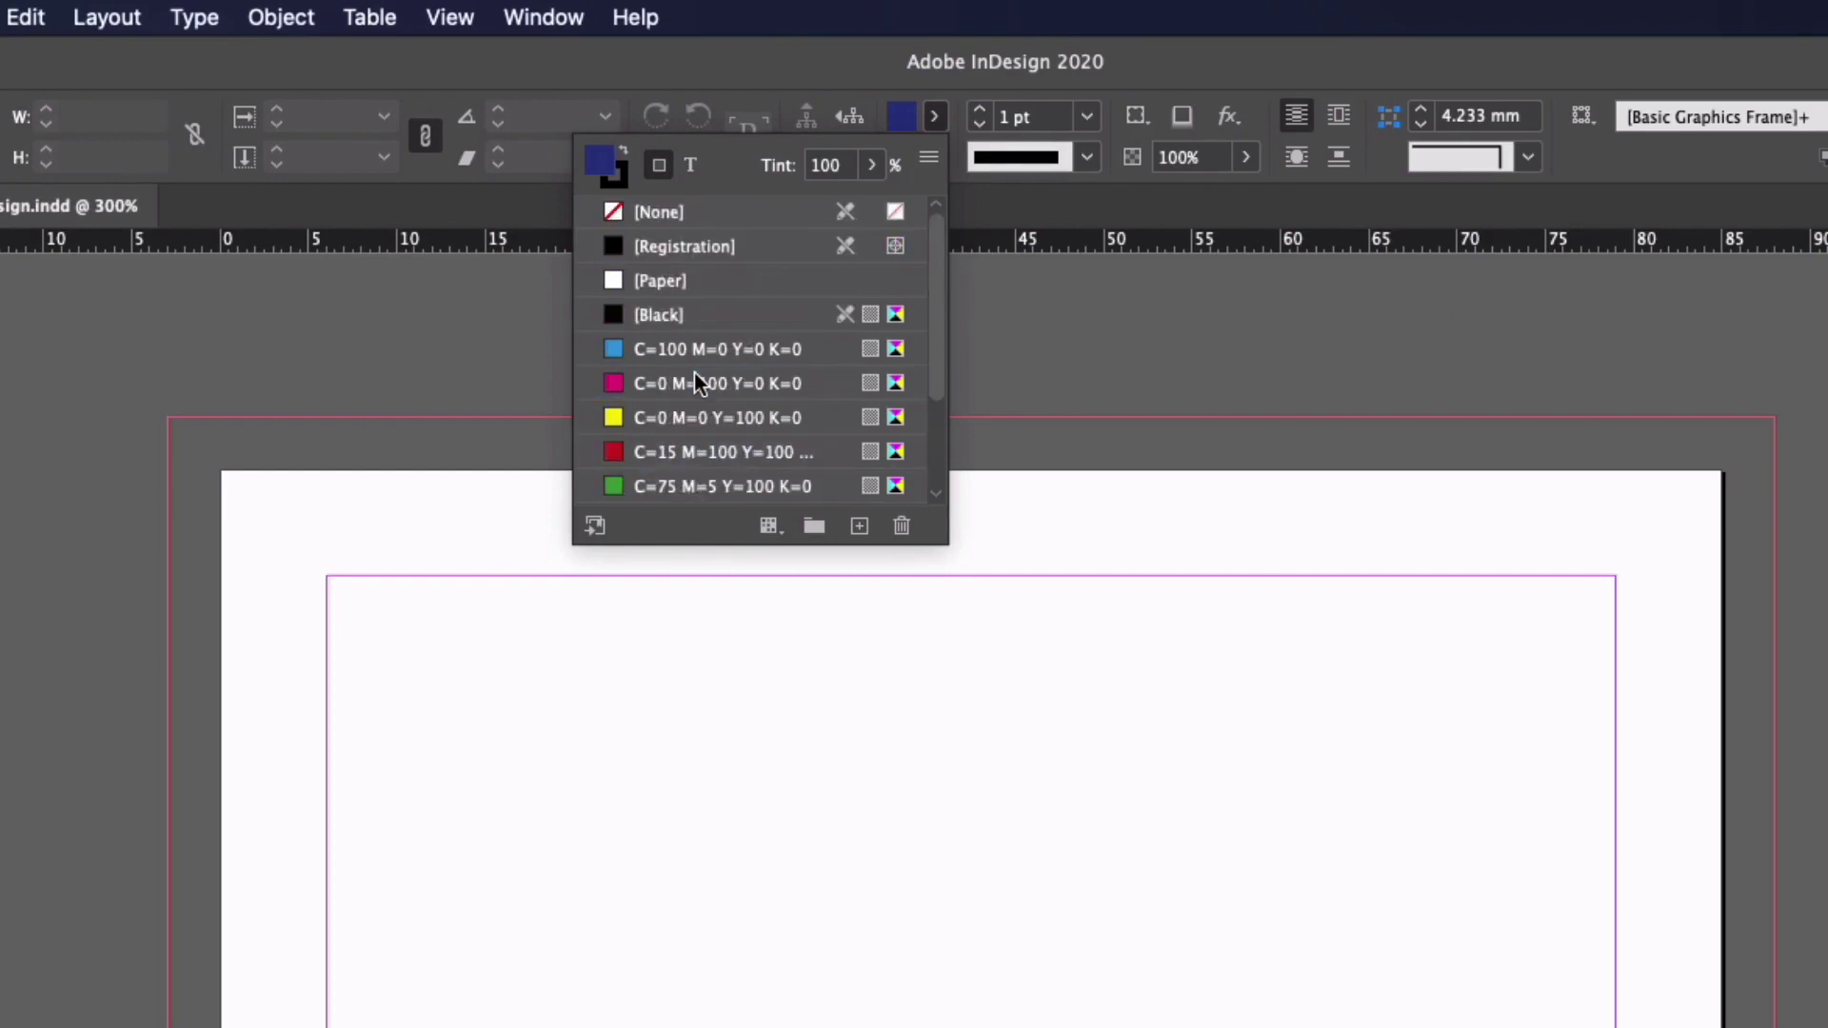
left_click(691, 350, "shift")
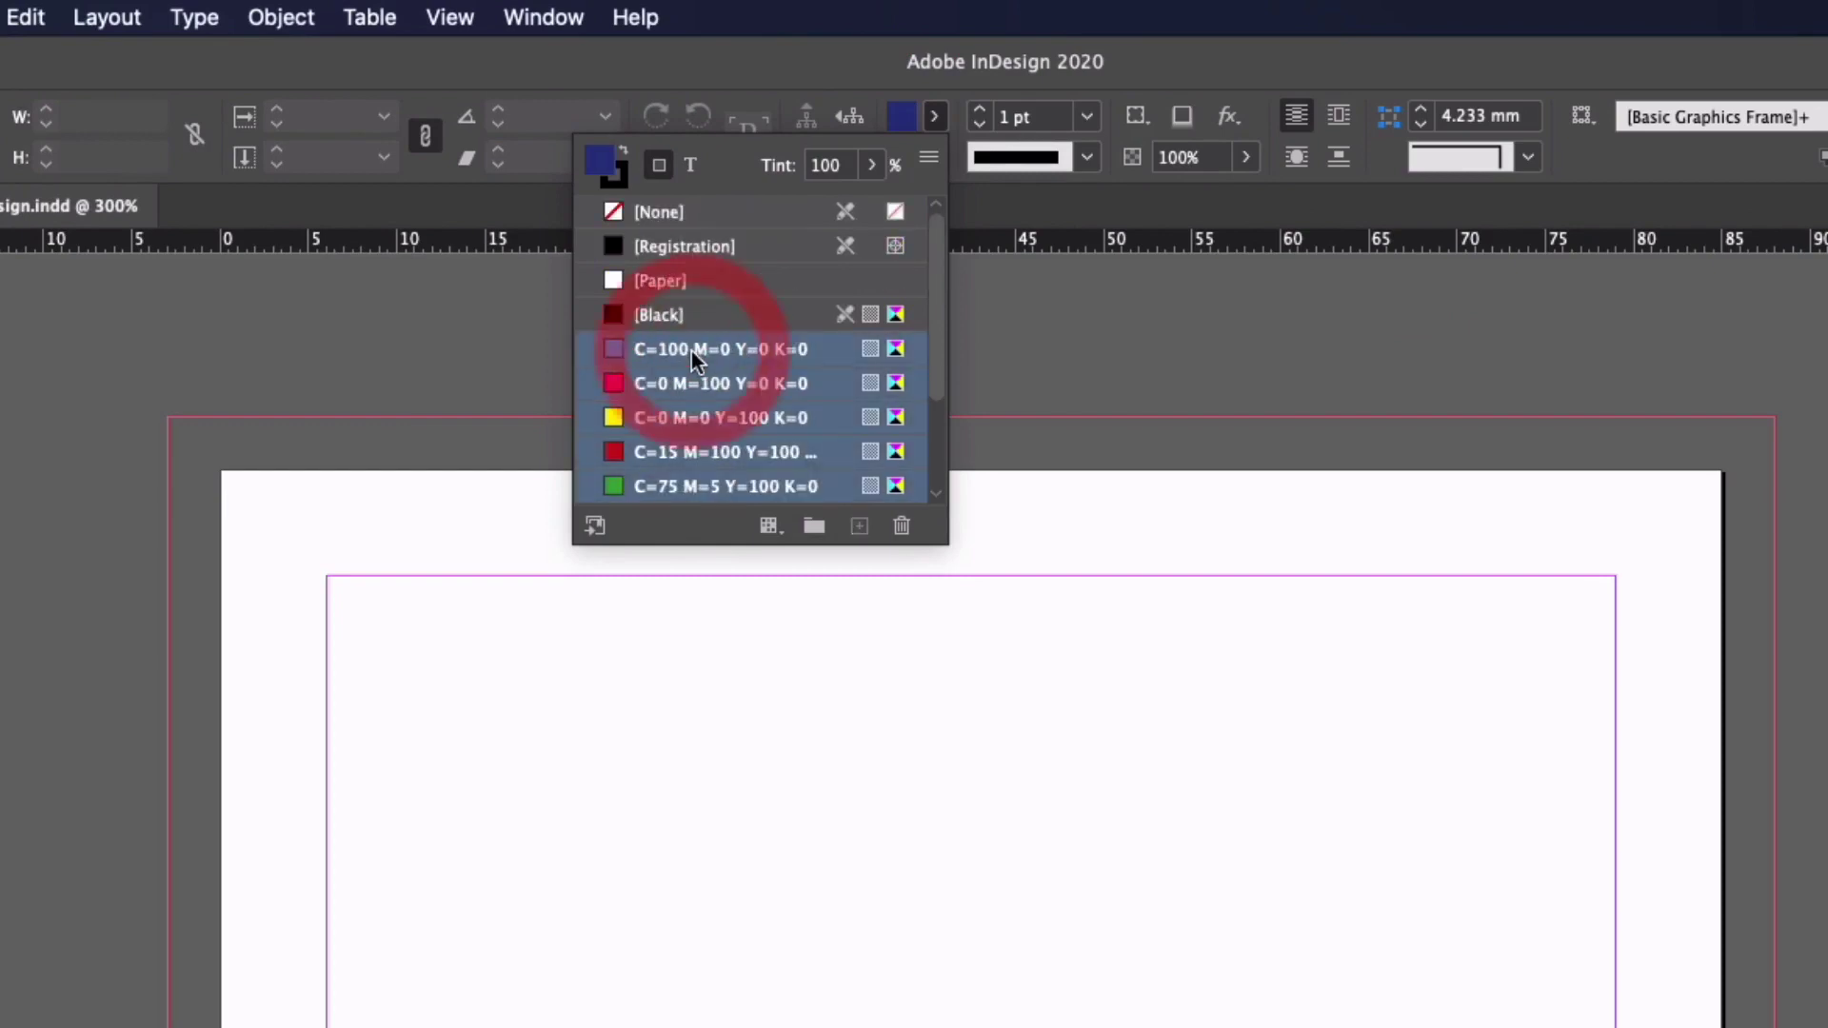
left_click(903, 528)
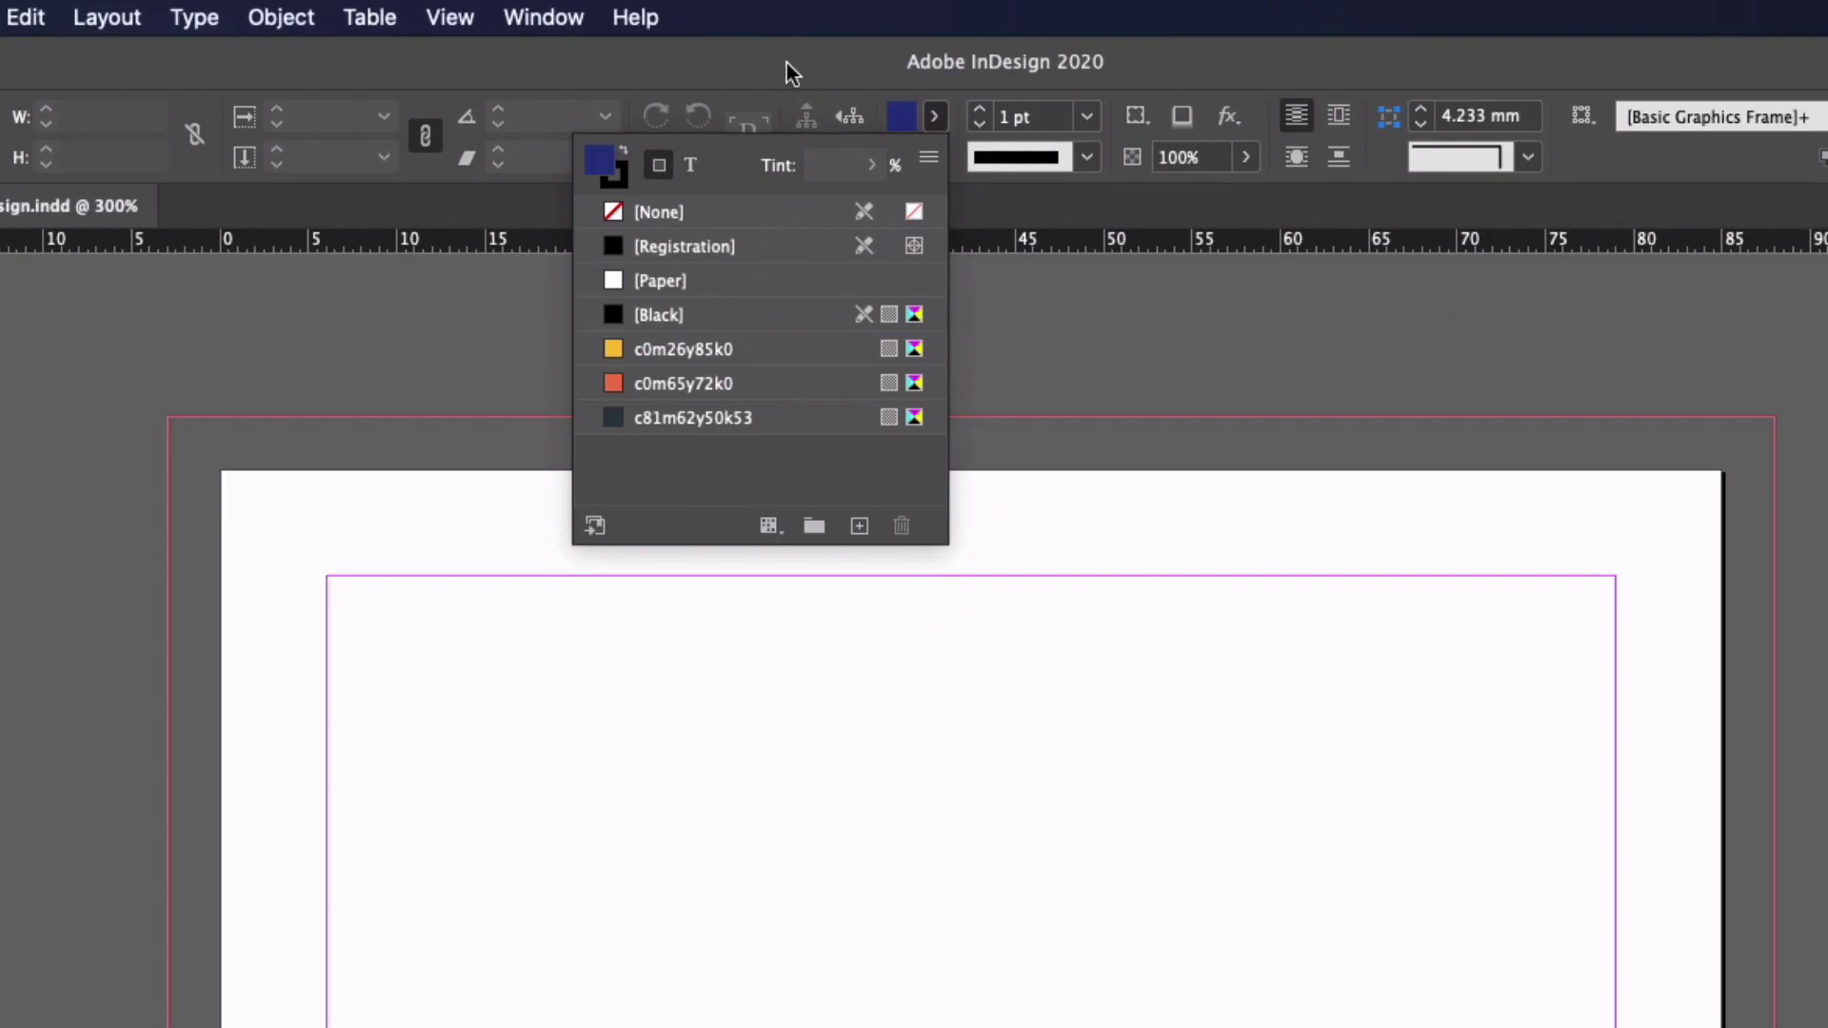
left_click(75, 484)
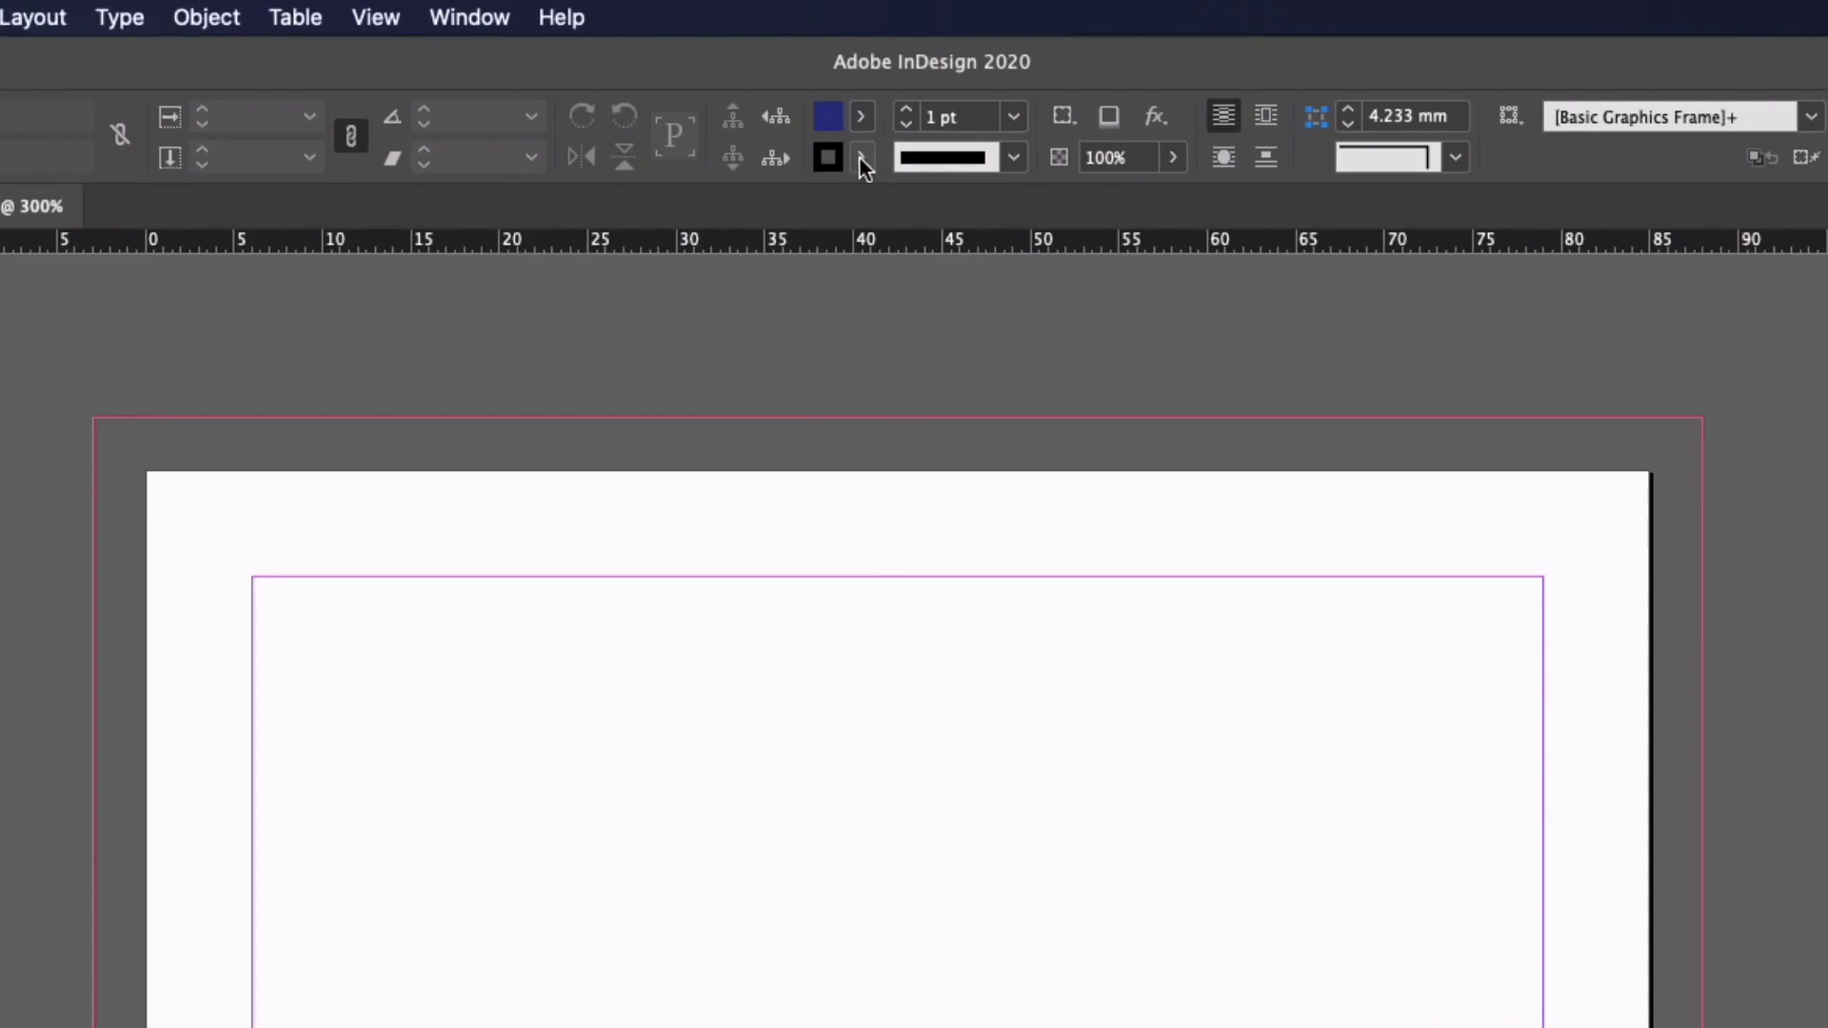
Draw a rectangle with no stroke and a c0m65y72k0 fill, covering the page out to the bleed on all sides
left_click(732, 95)
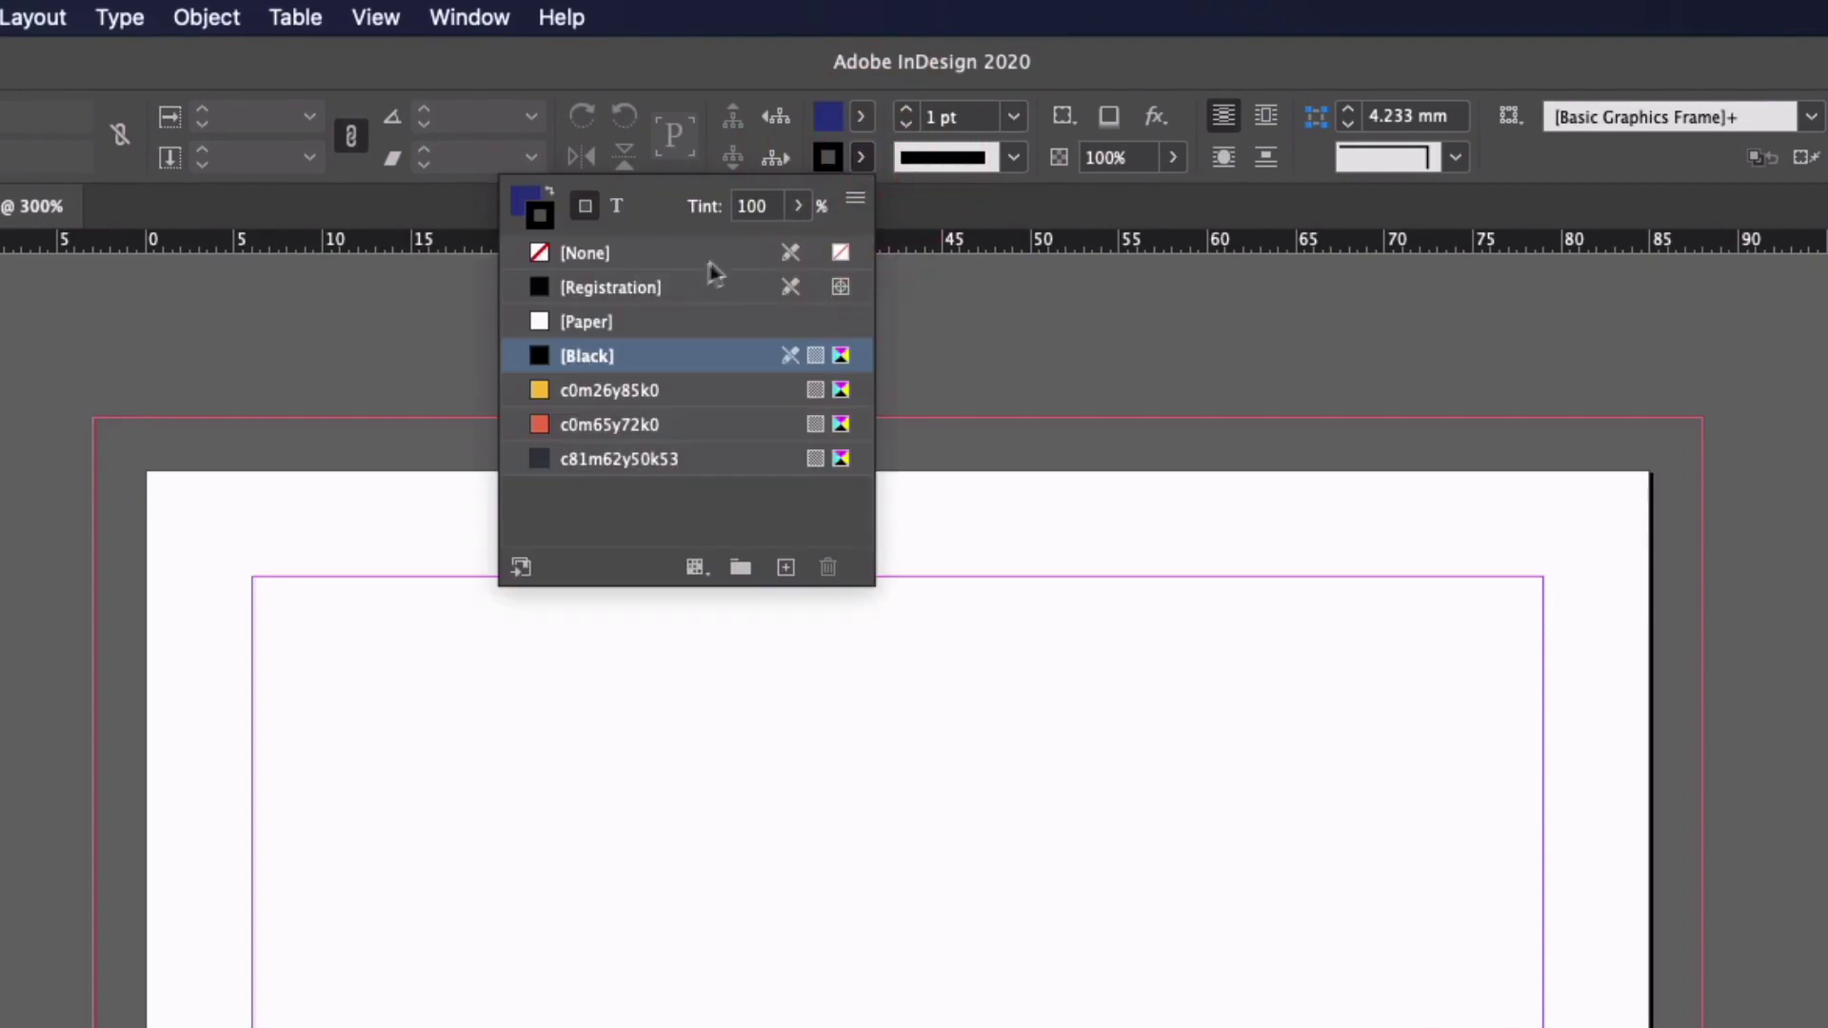
left_click(649, 249)
left_click(863, 119)
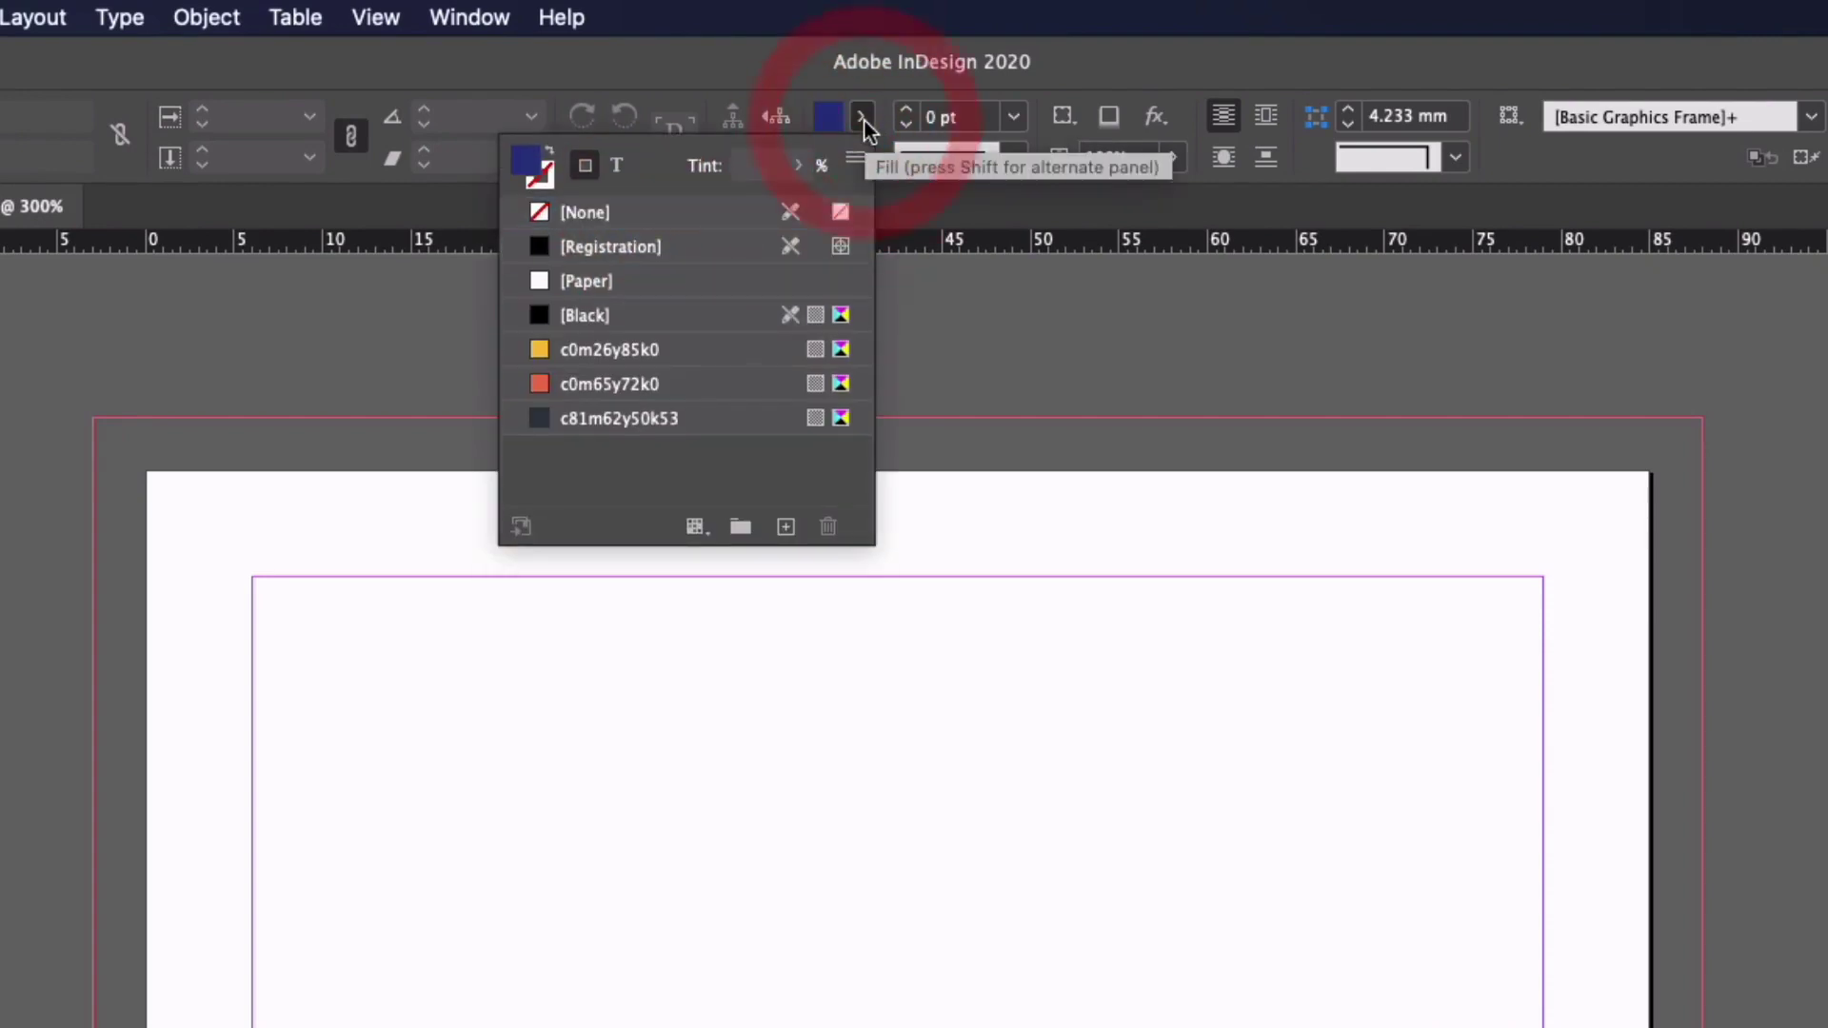
left_click(685, 386)
left_click(751, 65)
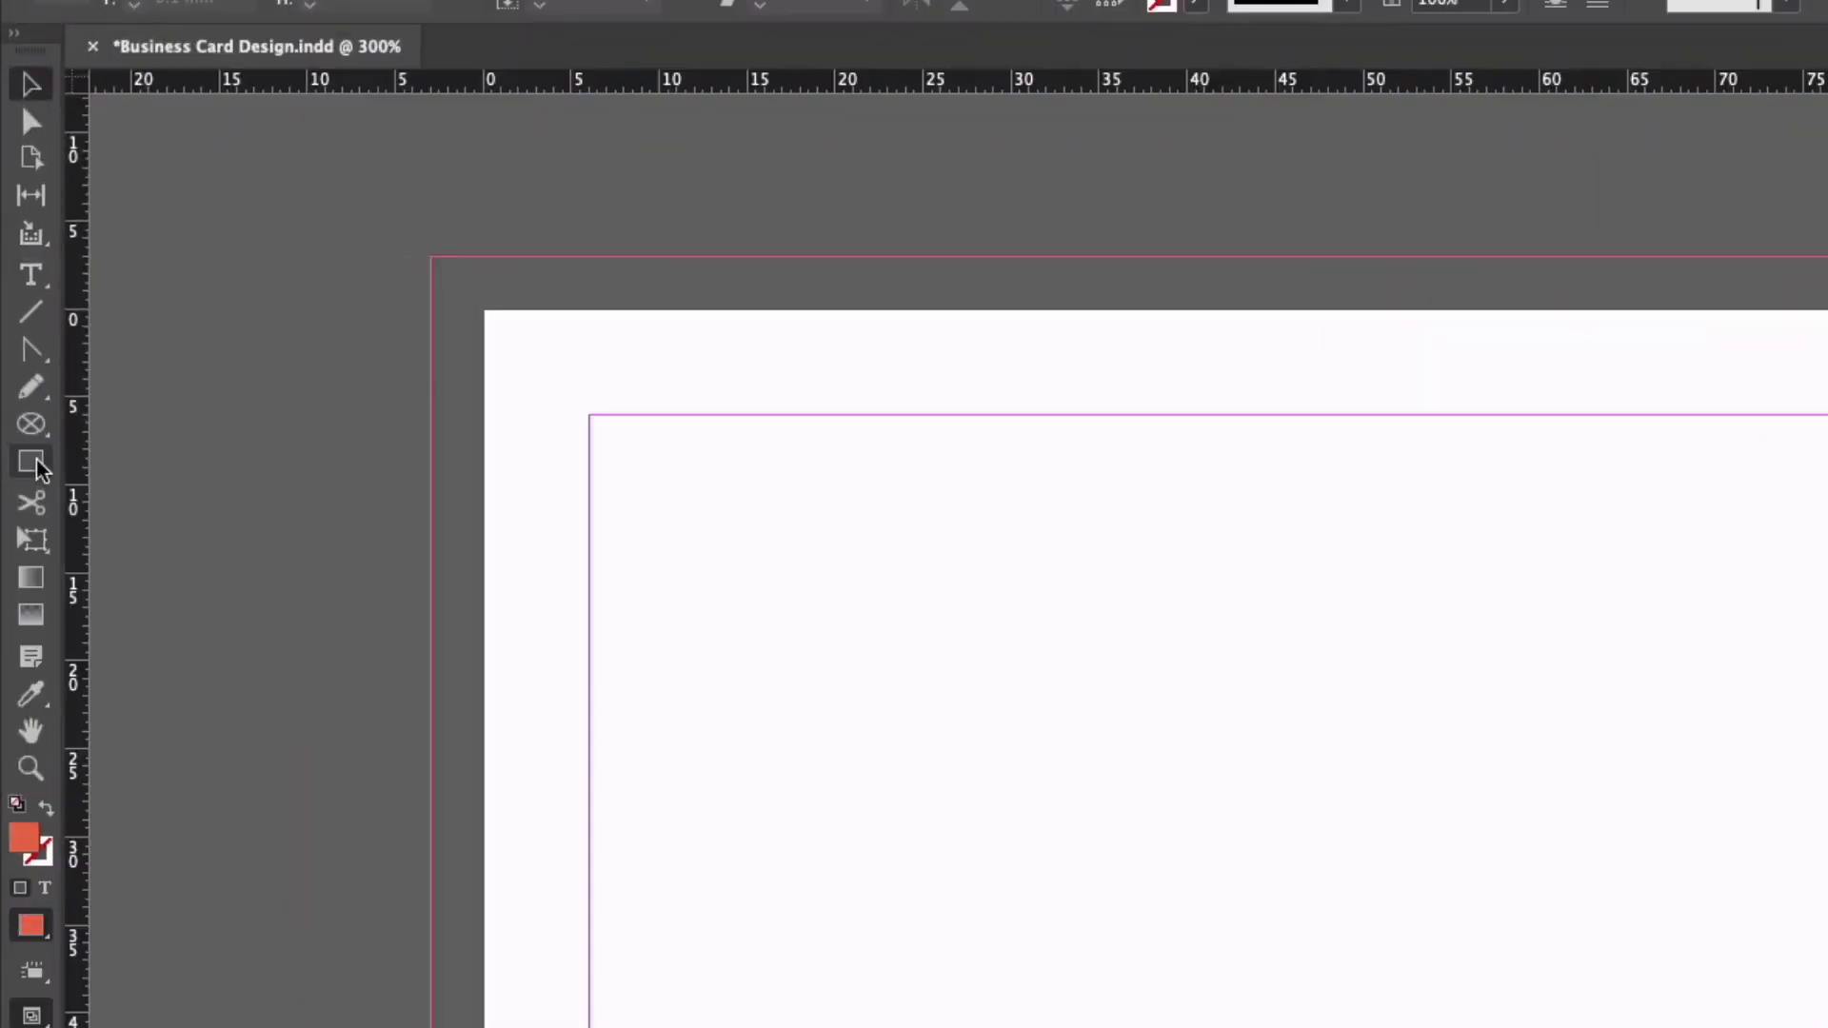
left_click(21, 381)
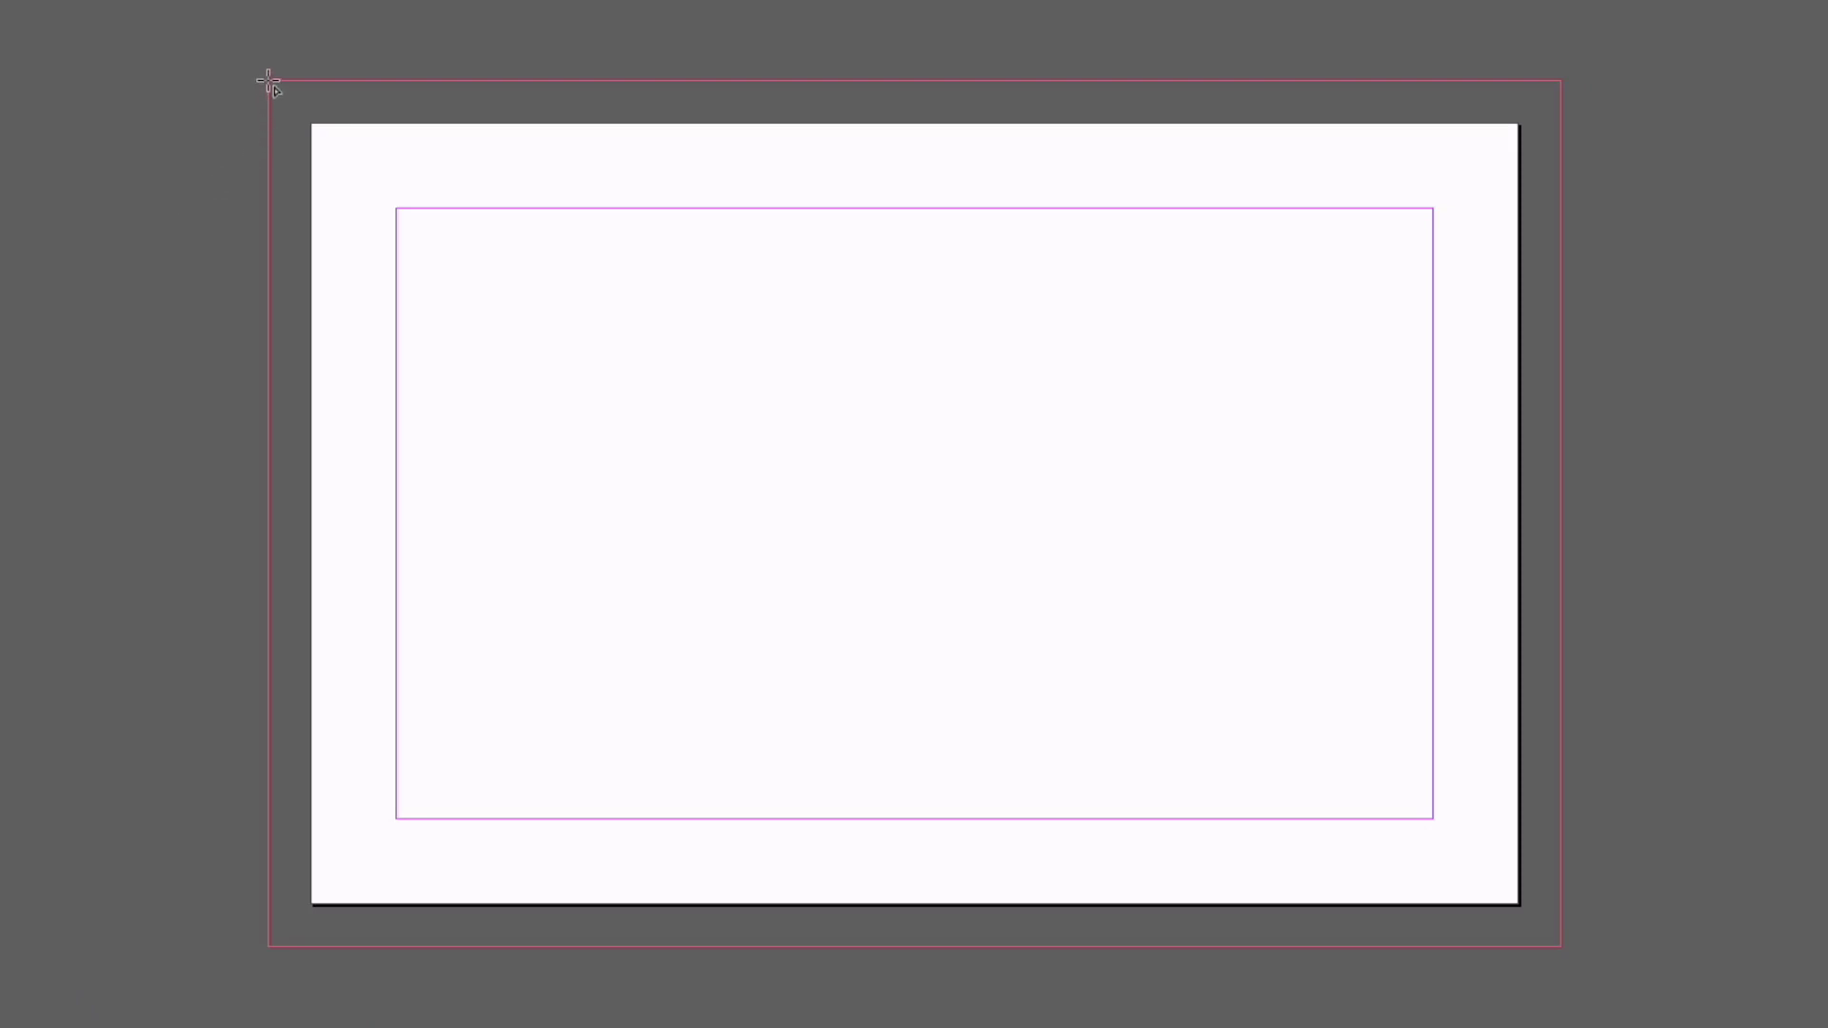
left_click_drag(268, 80, 1560, 945)
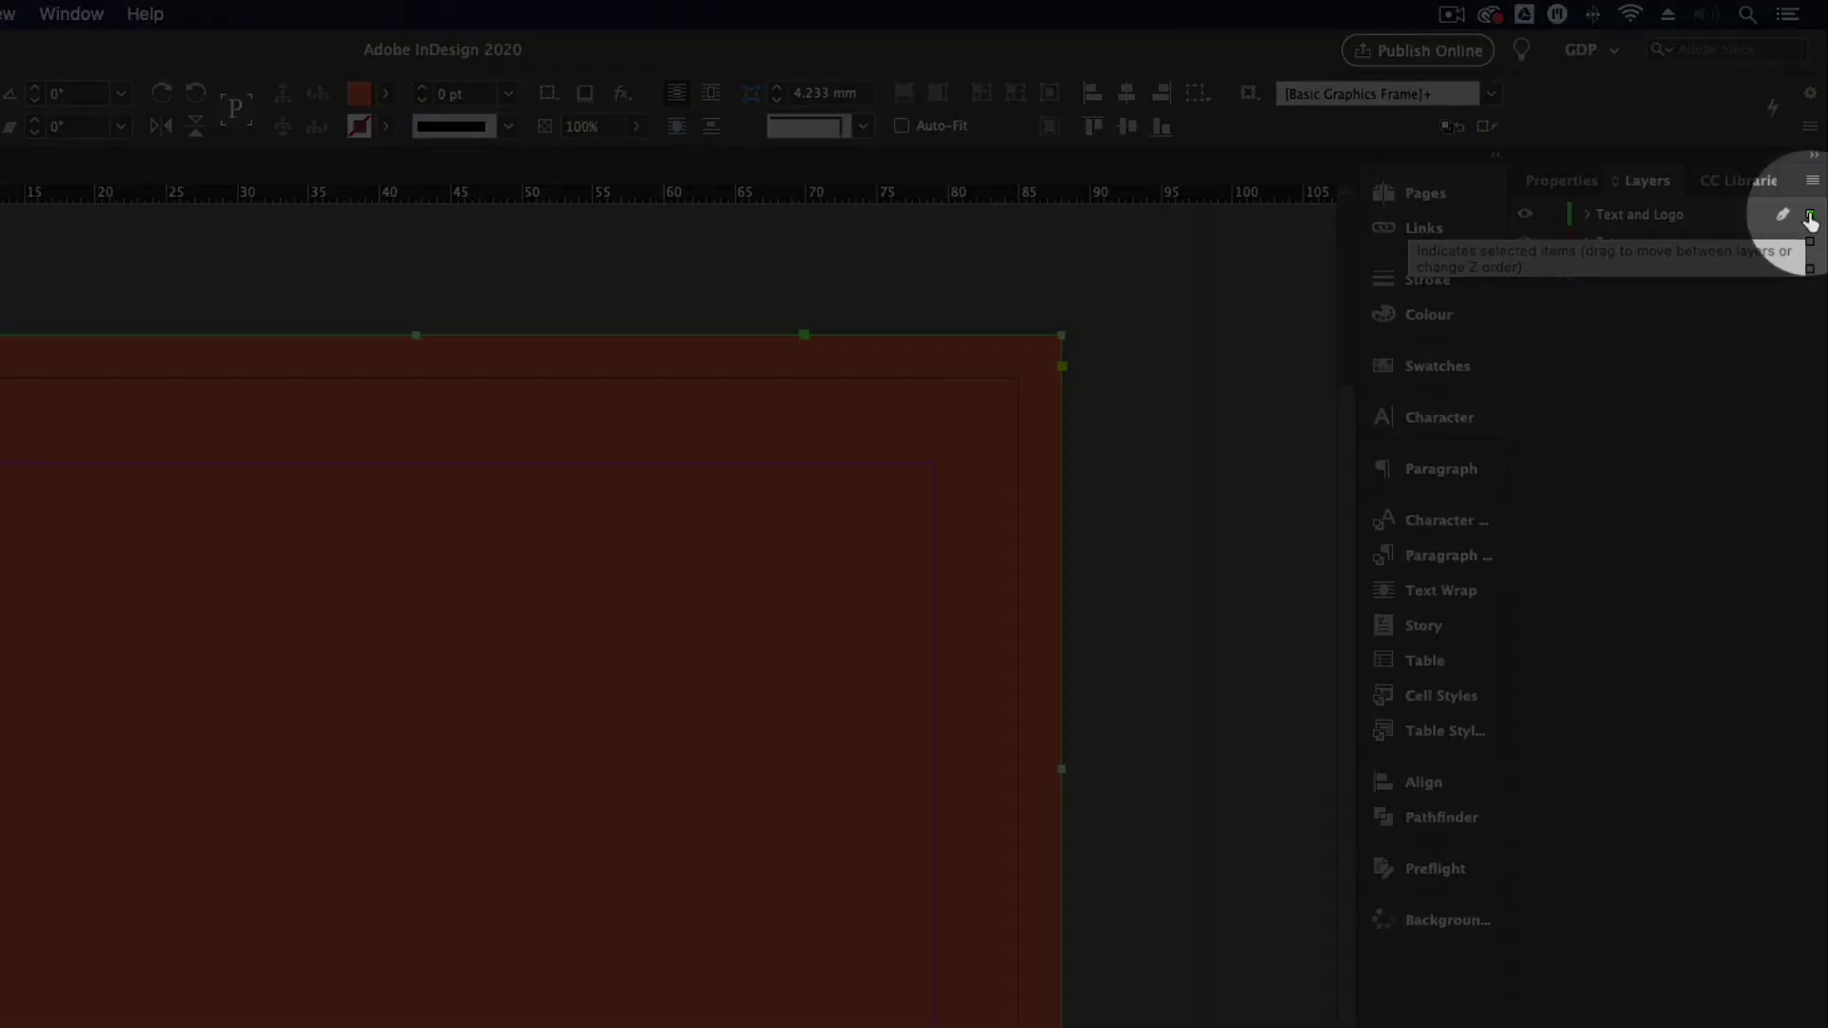
Move the orange rectangle to the BG layer, lock that layer and make the Pattern layer active
left_click(1808, 275)
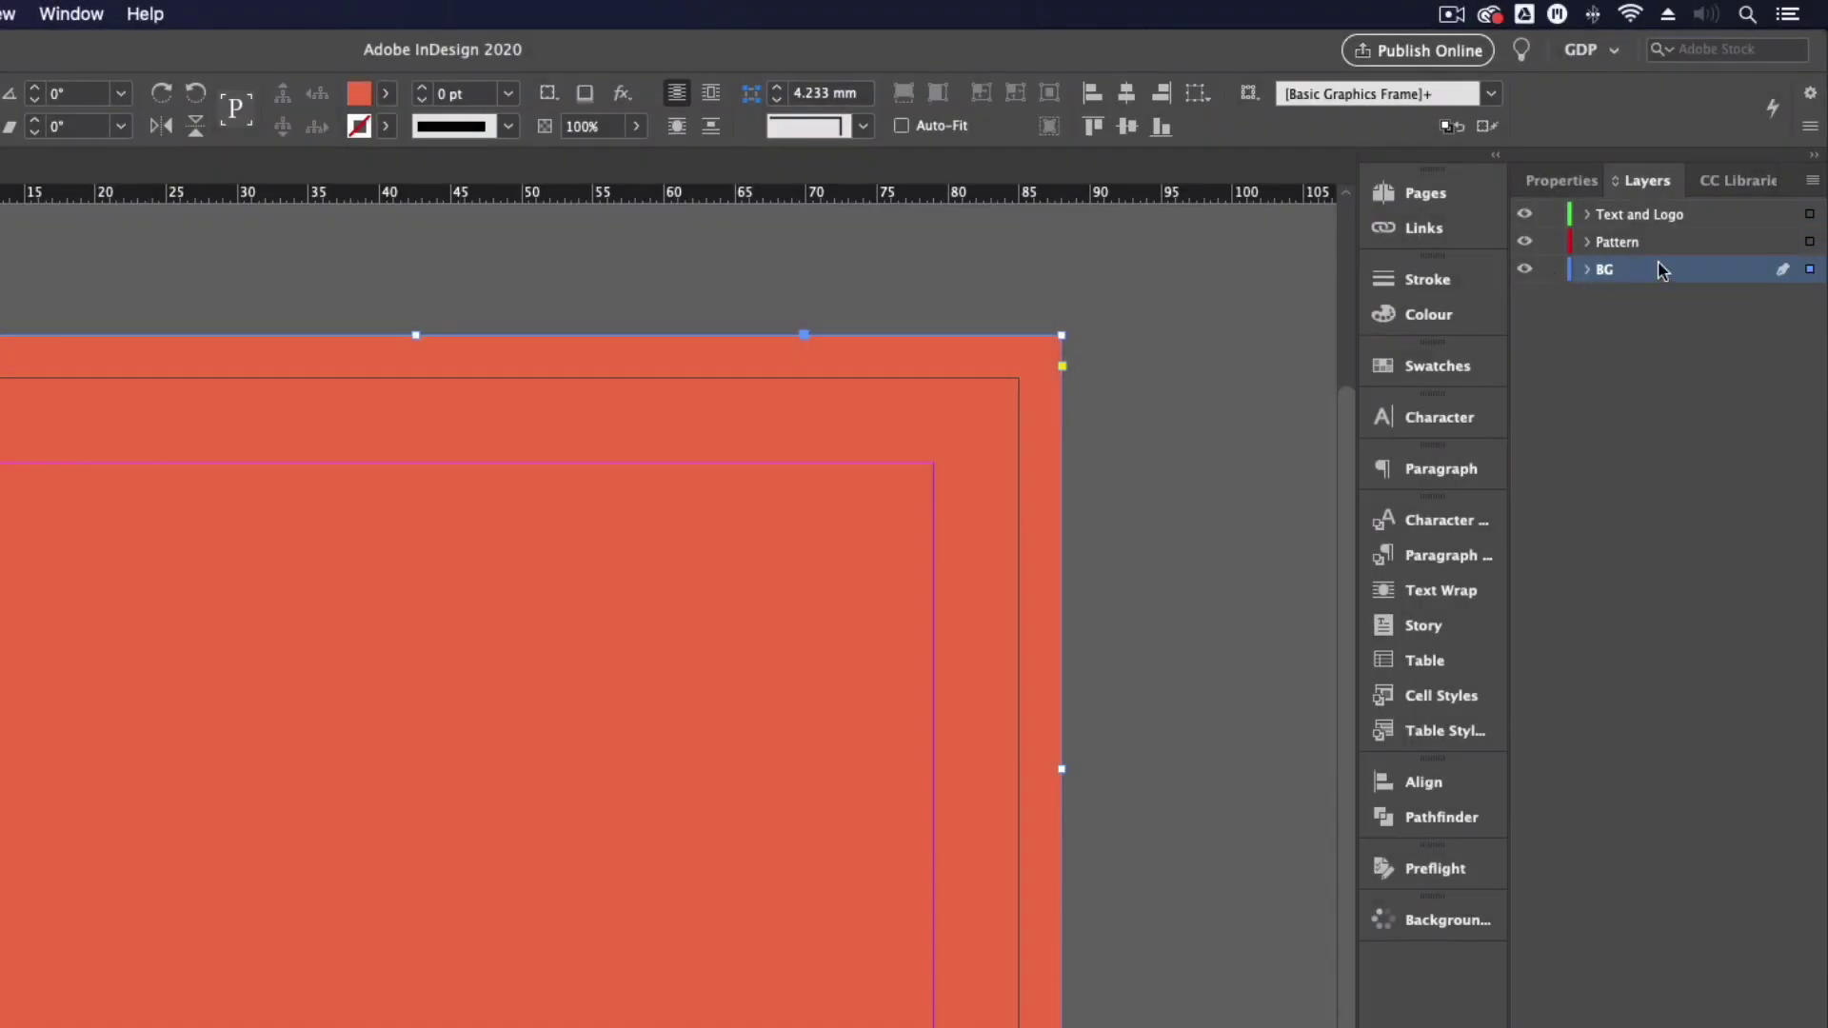
left_click(1552, 271)
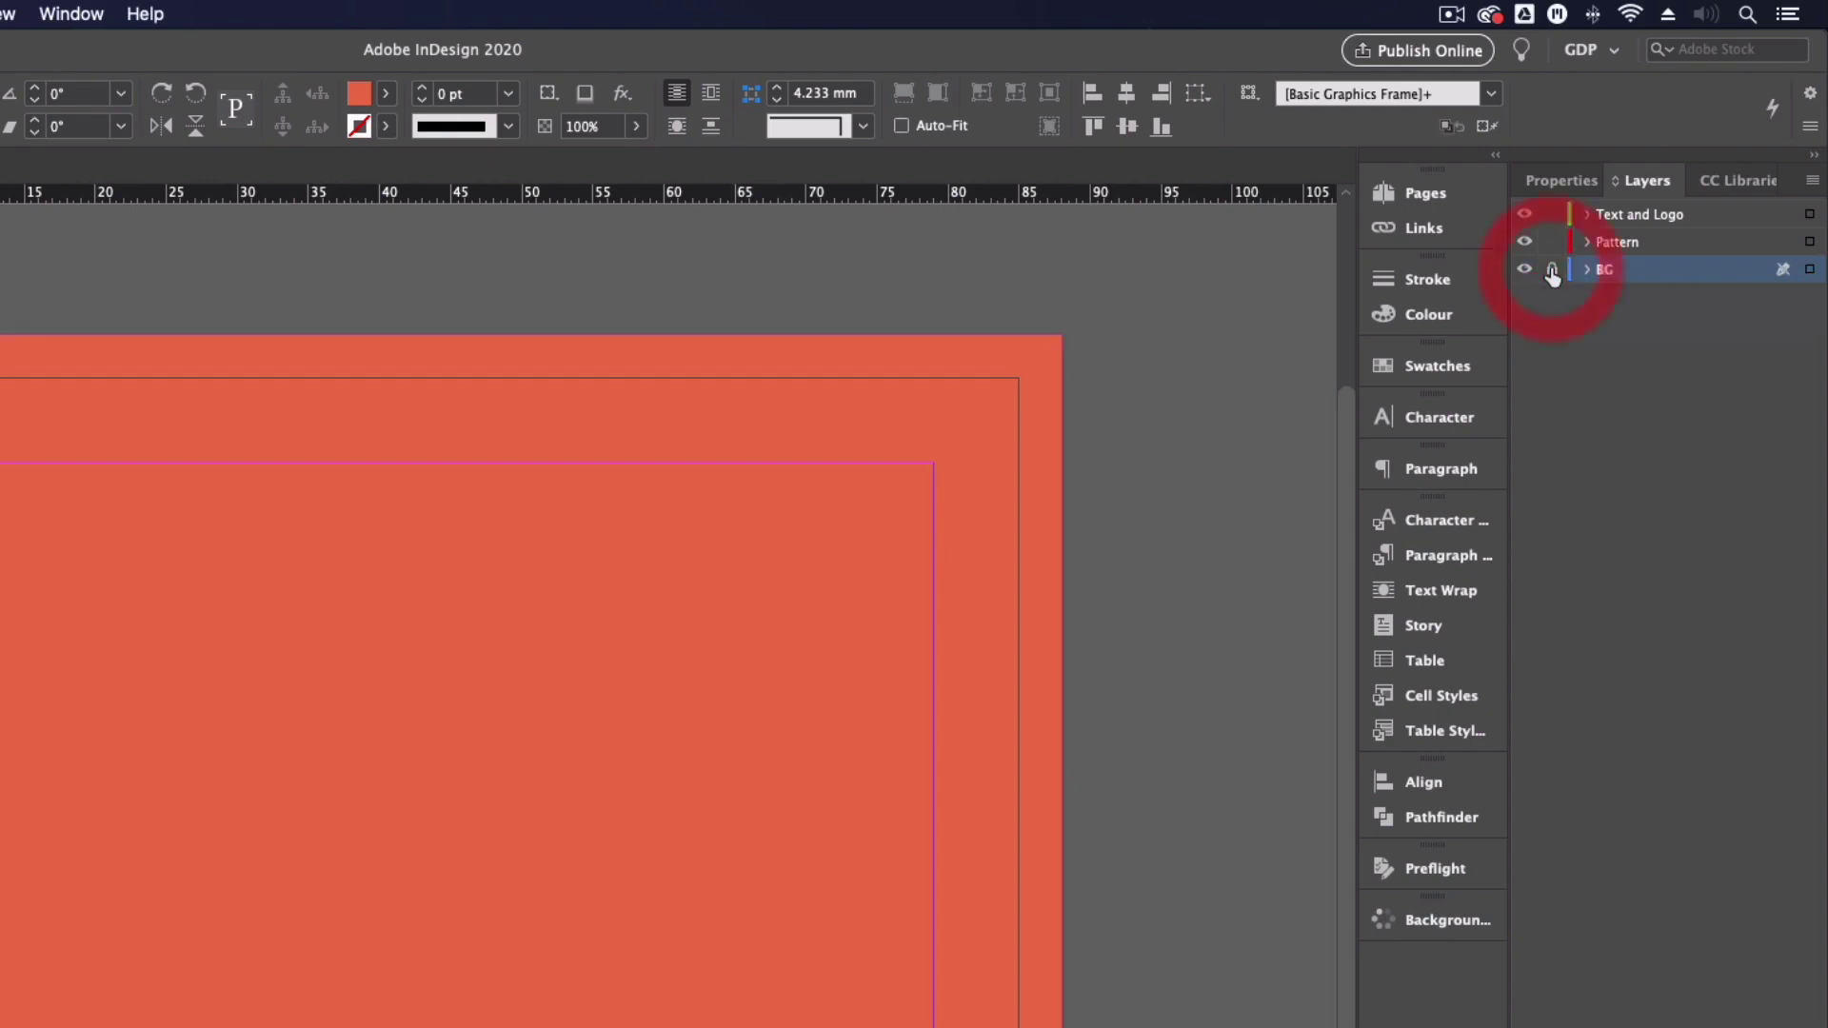
left_click(1638, 244)
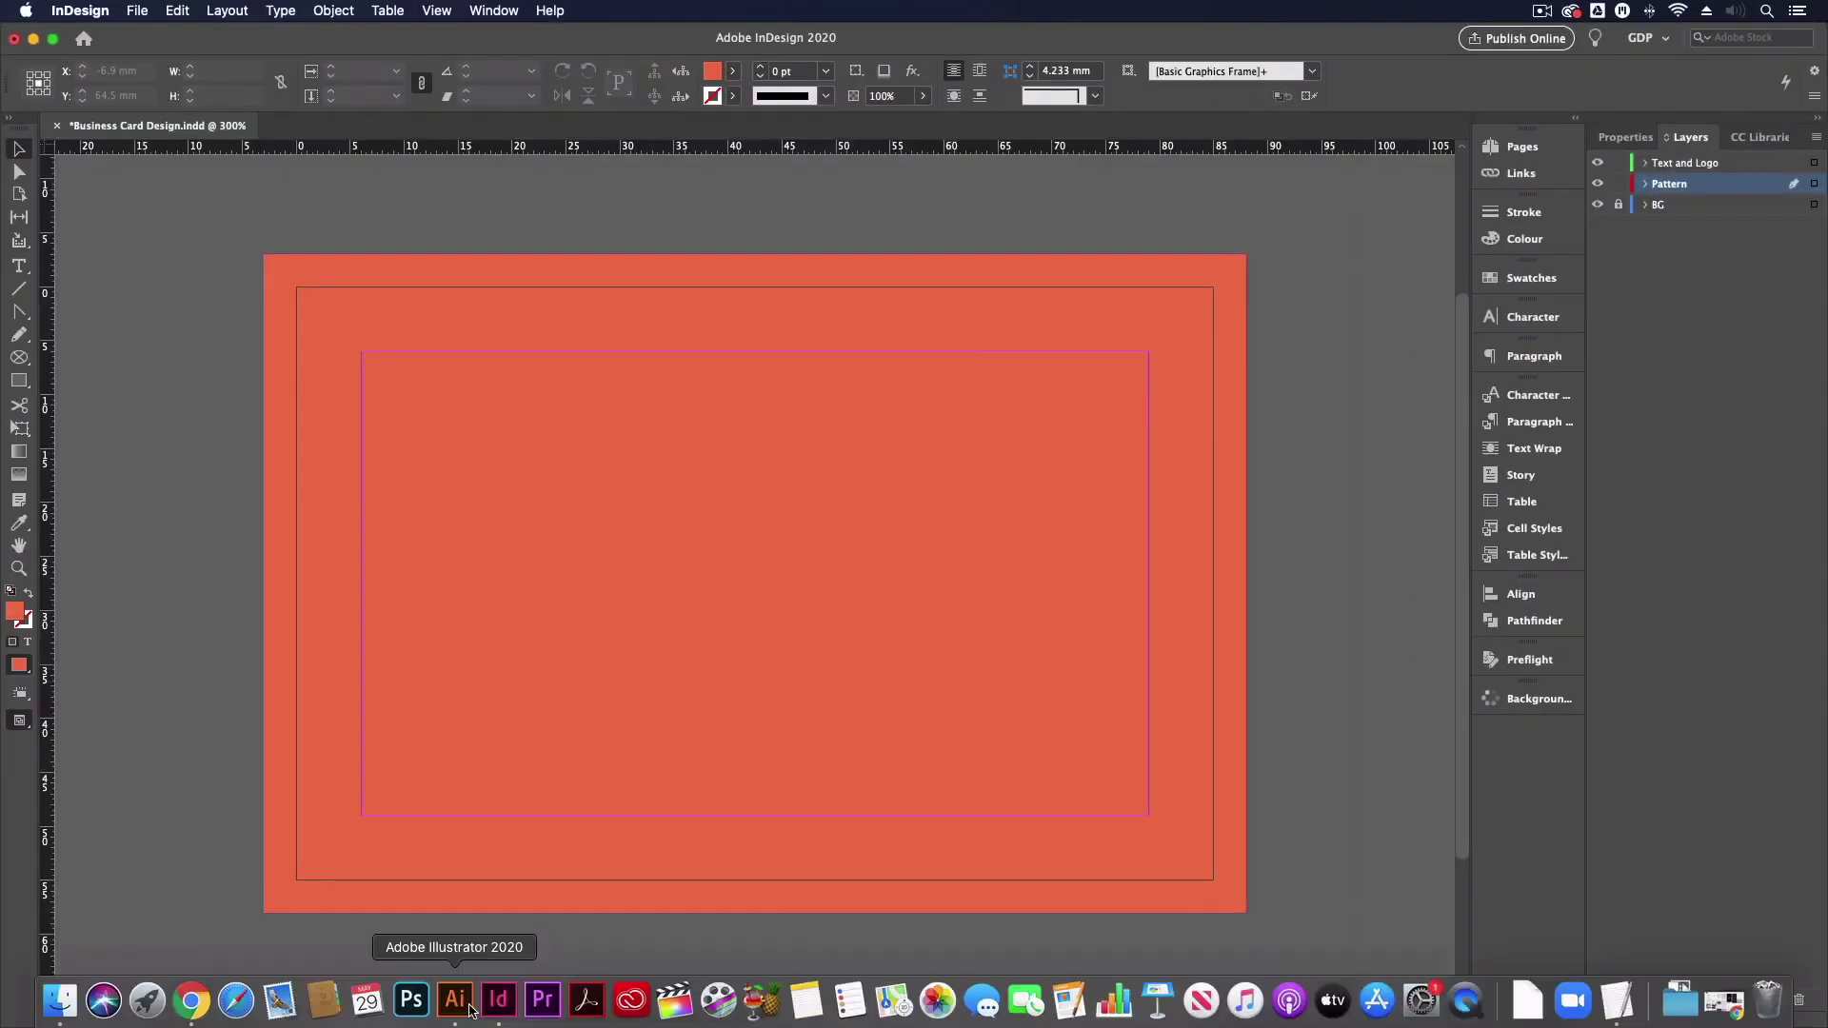
Switch to Illustrator and examine the hexagon pattern artboards in Patterns.ai, especially the orange and yellow corner-pattern versions
left_click(466, 999)
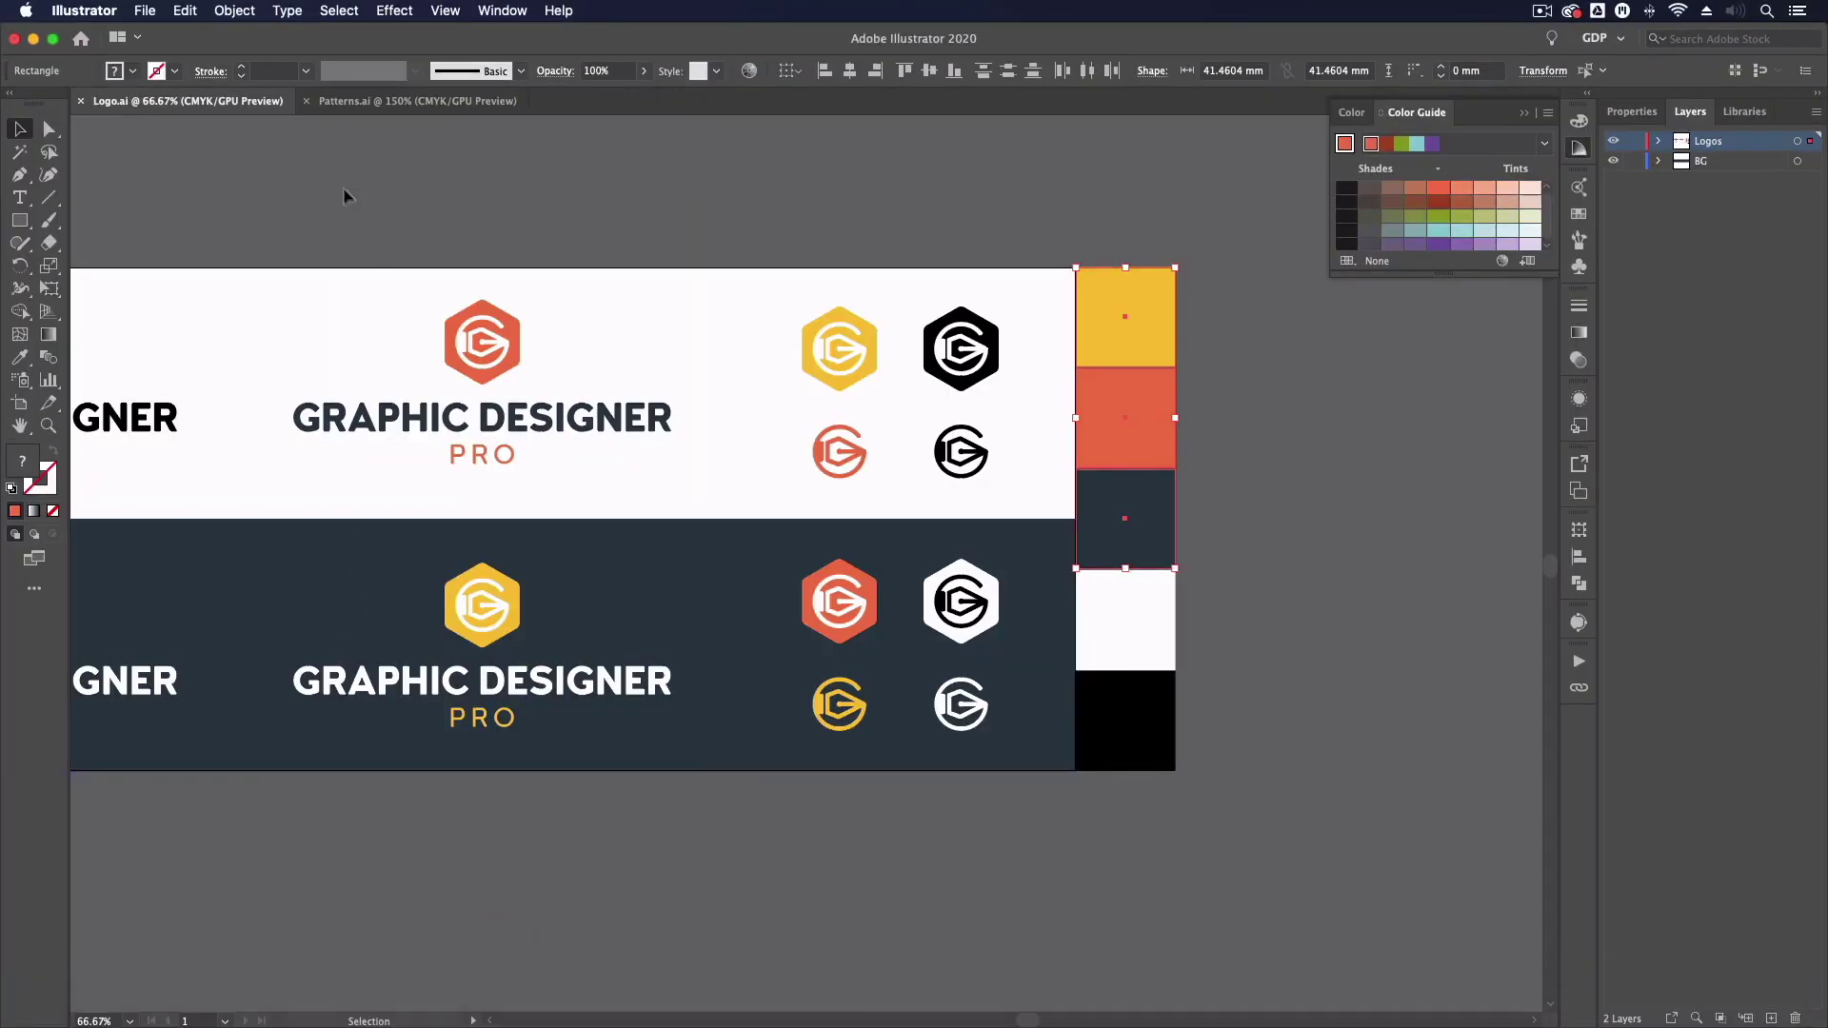
left_click(338, 101)
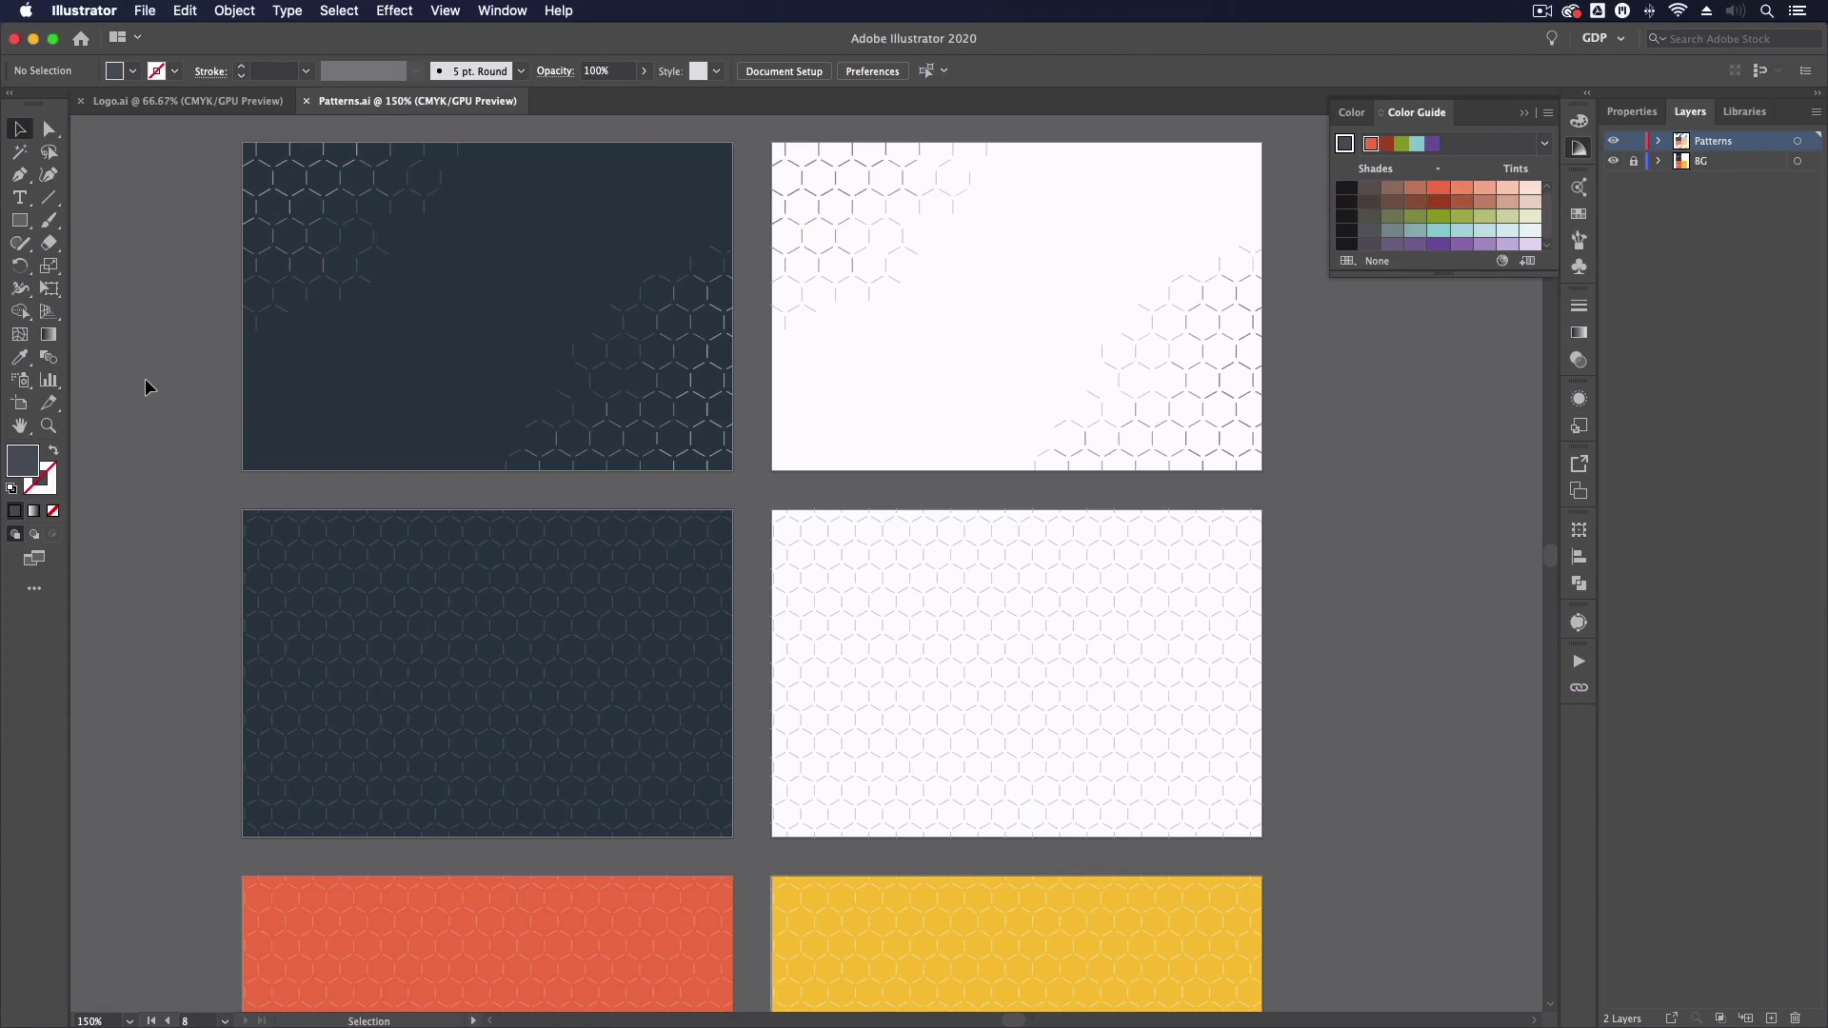
scroll(197, 516, "down", 5)
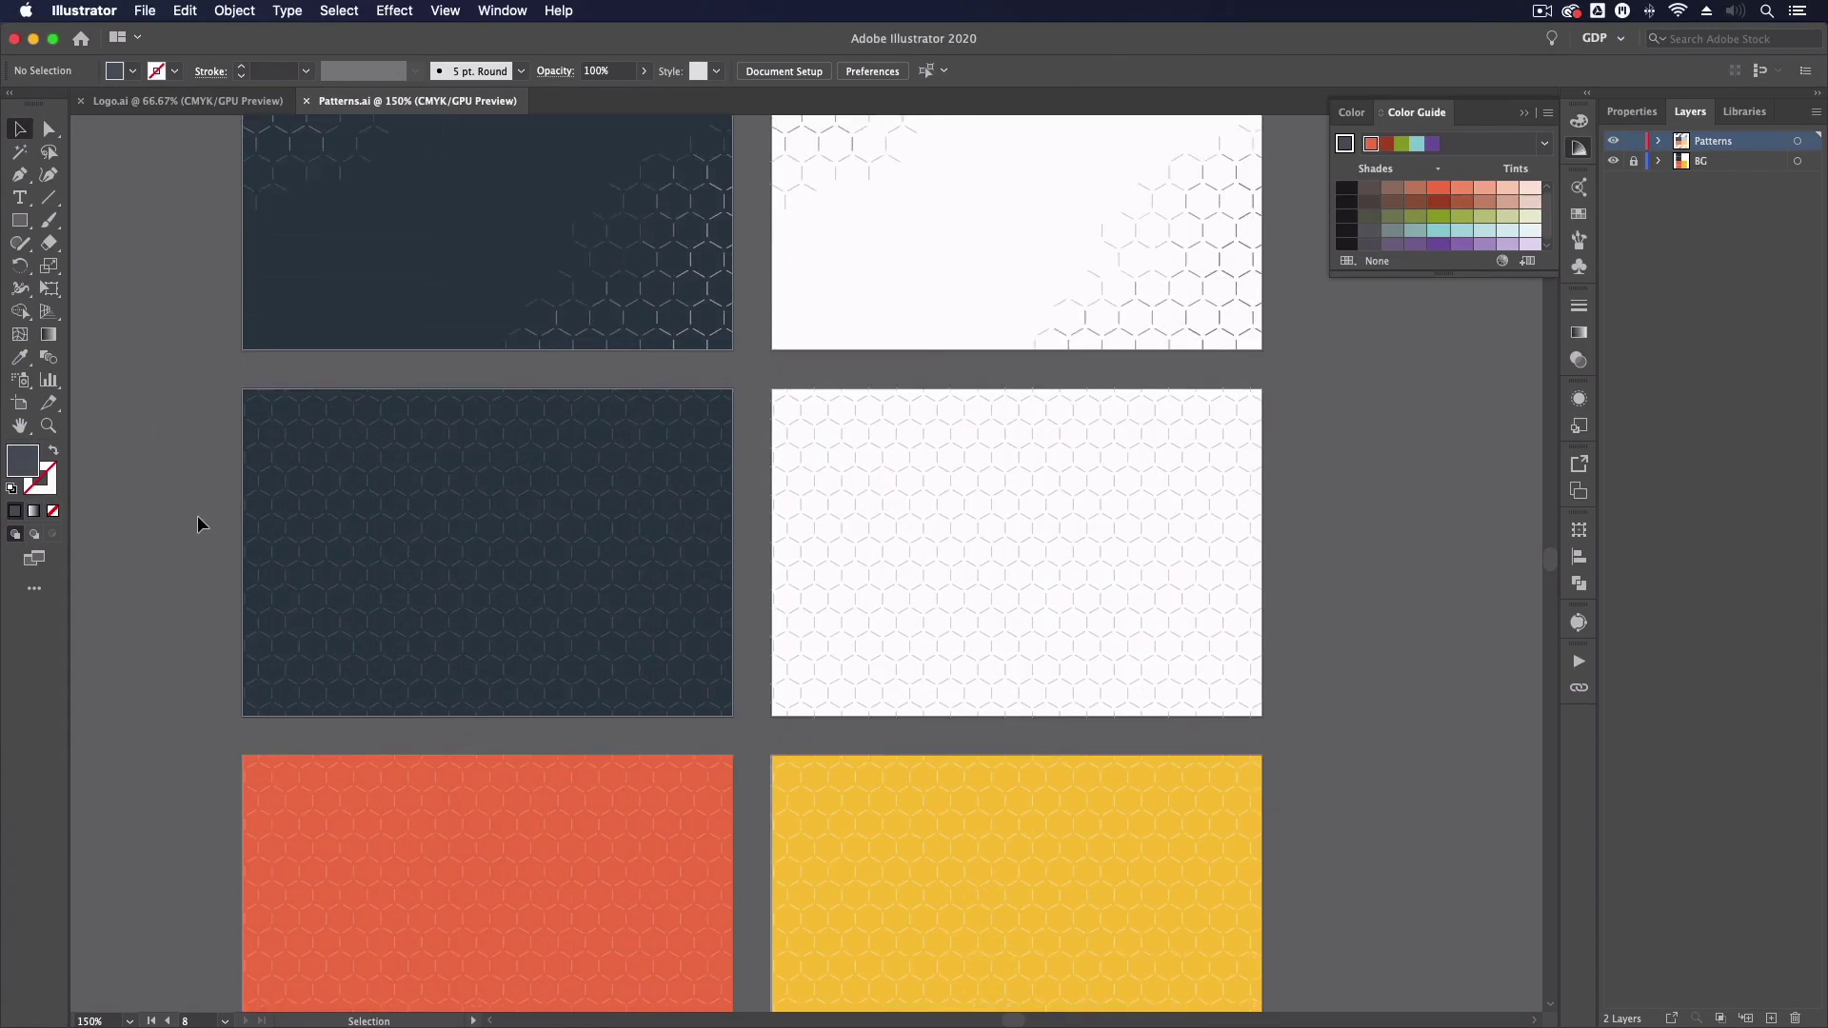
scroll(197, 516, "down", 5)
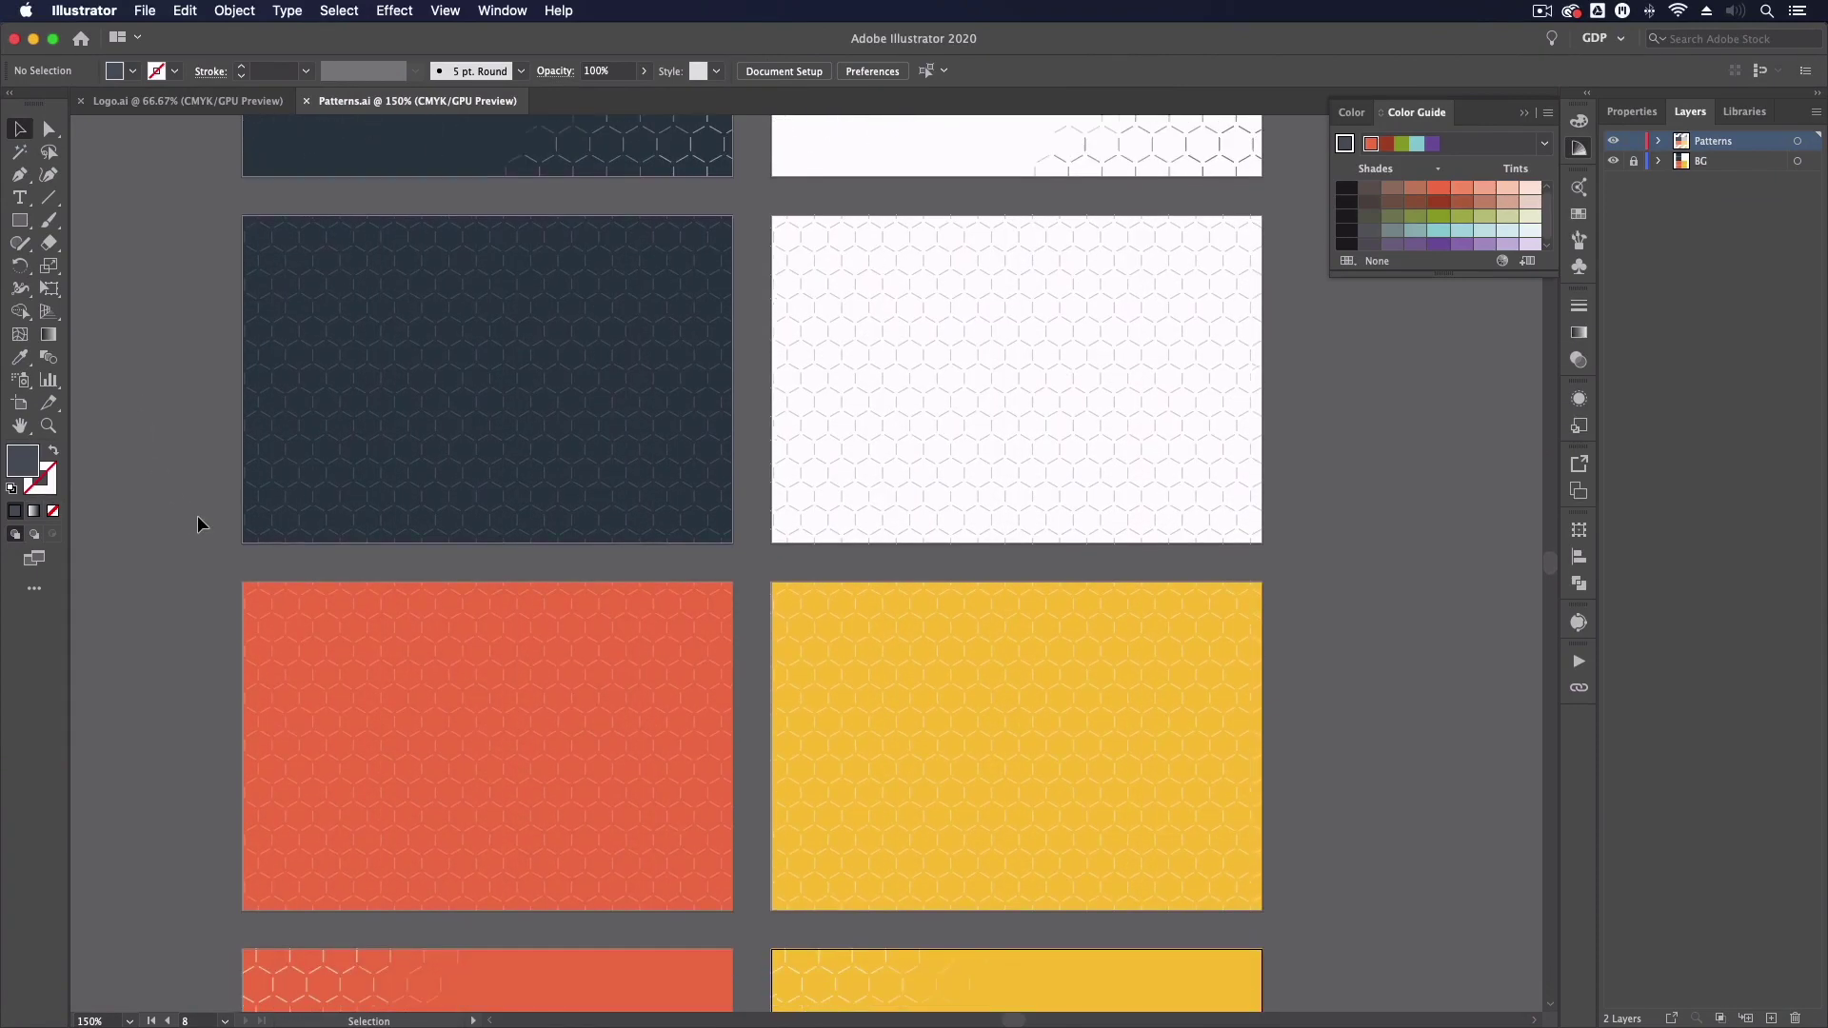
scroll(197, 516, "down", 6)
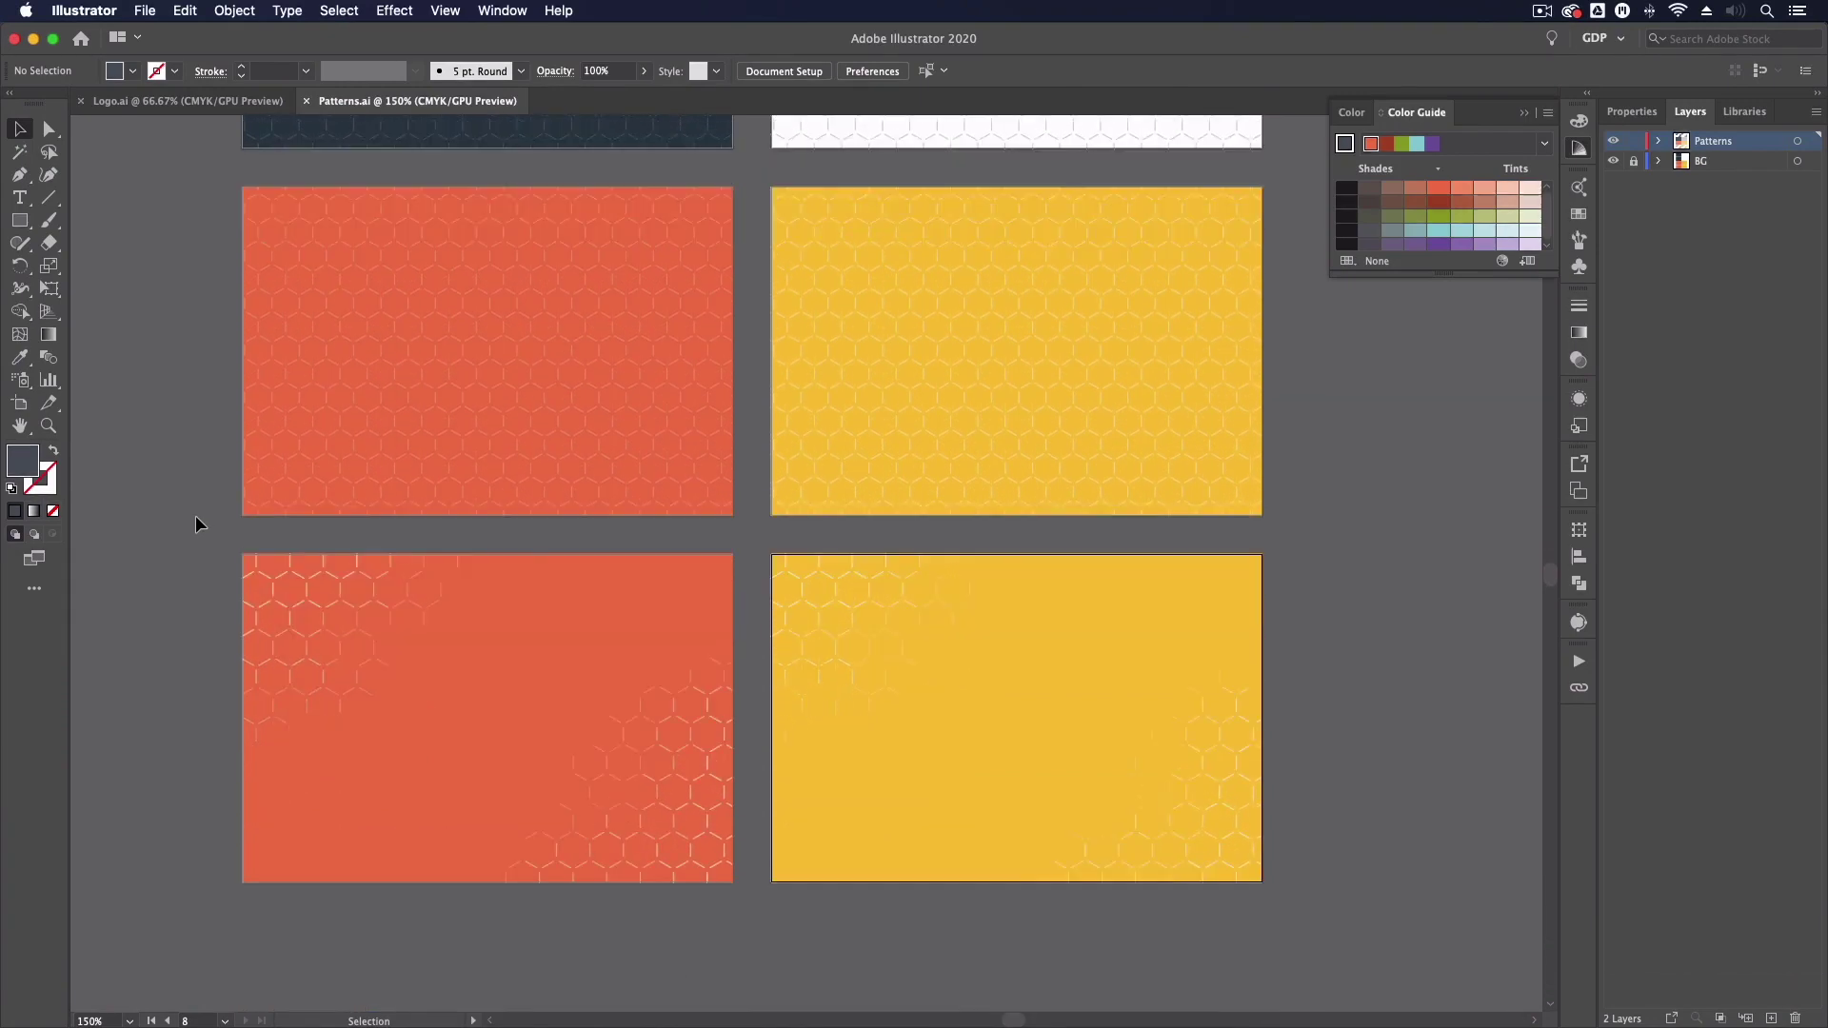
scroll(196, 518, "down", 2)
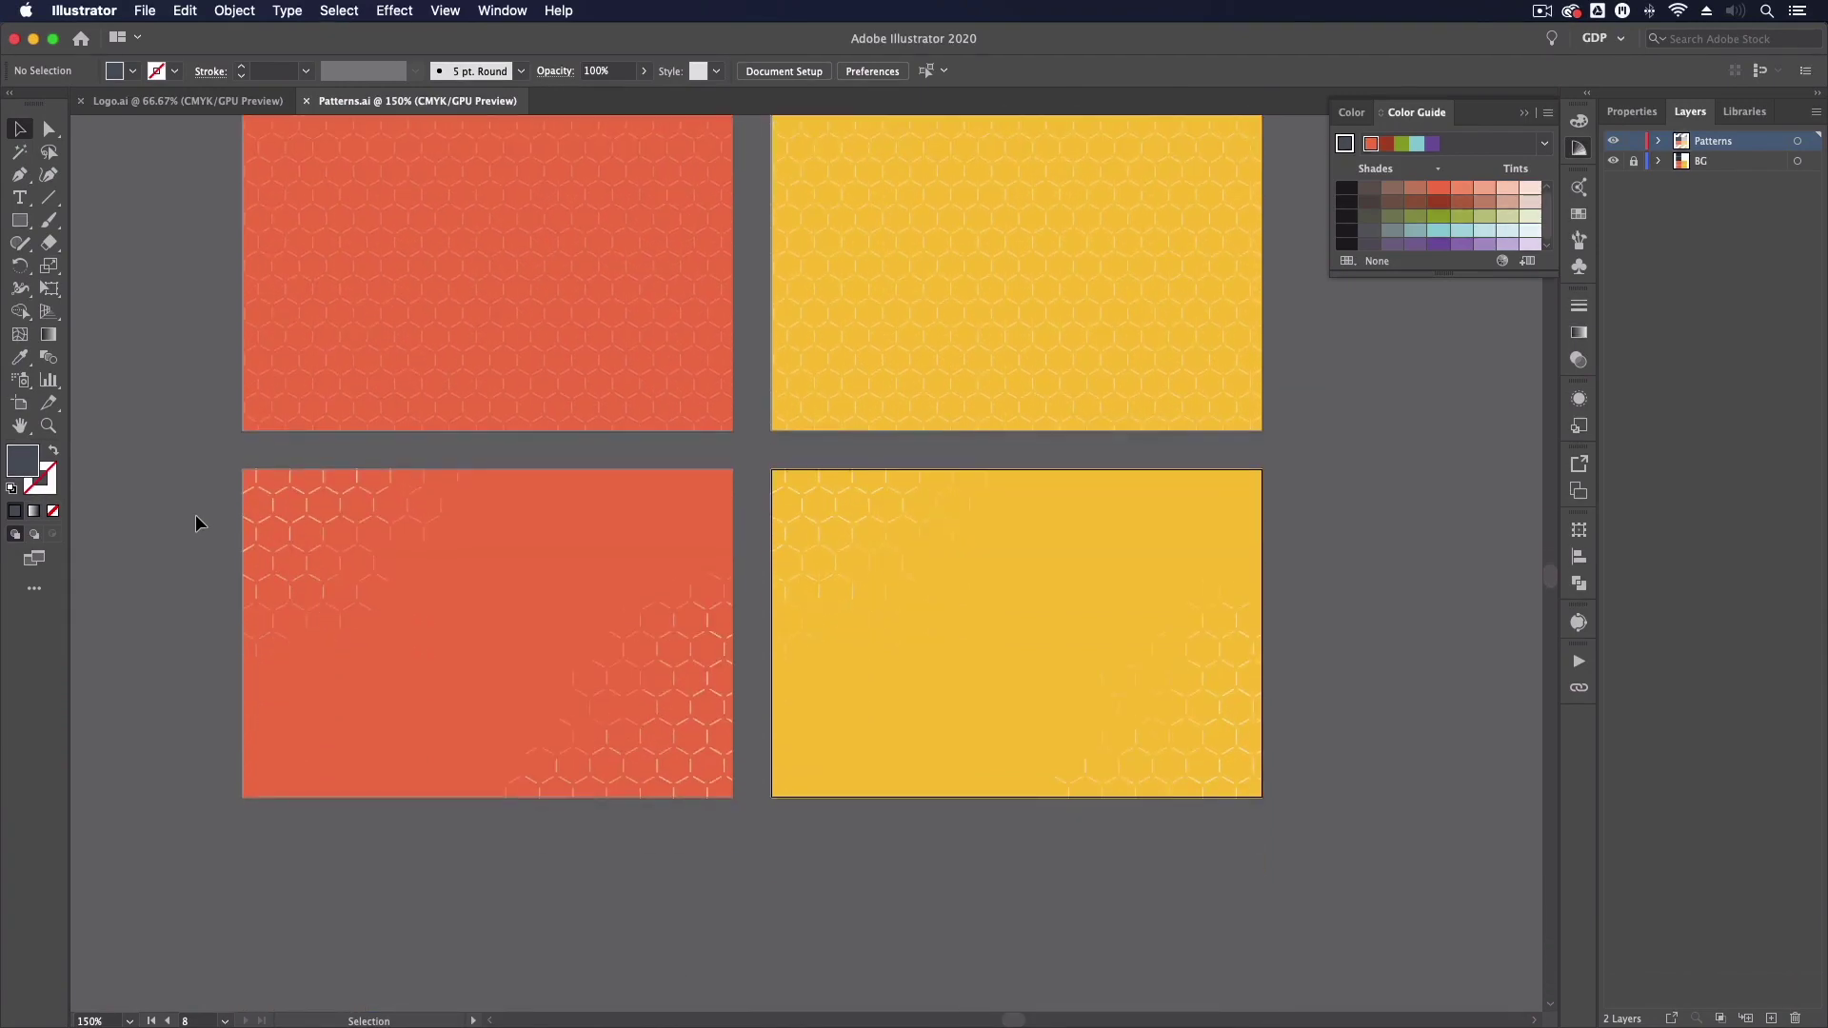
scroll(197, 522, "down", 1)
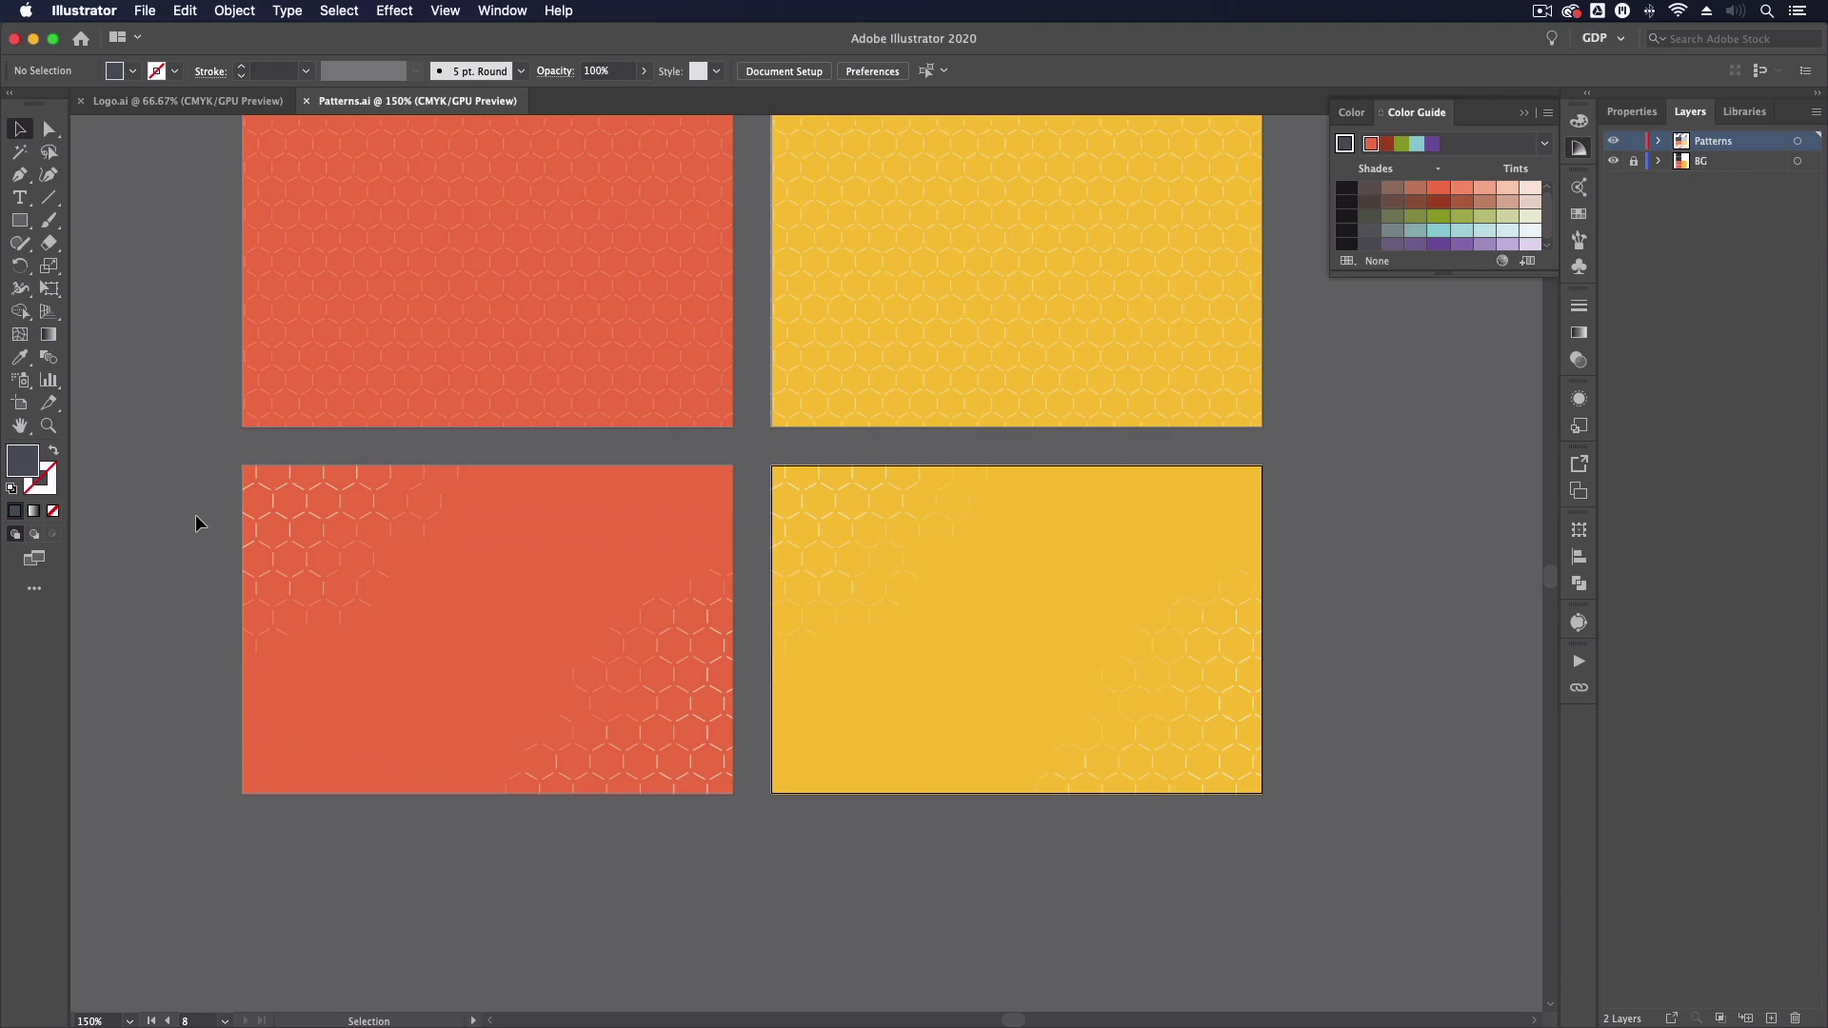
key("super+equal")
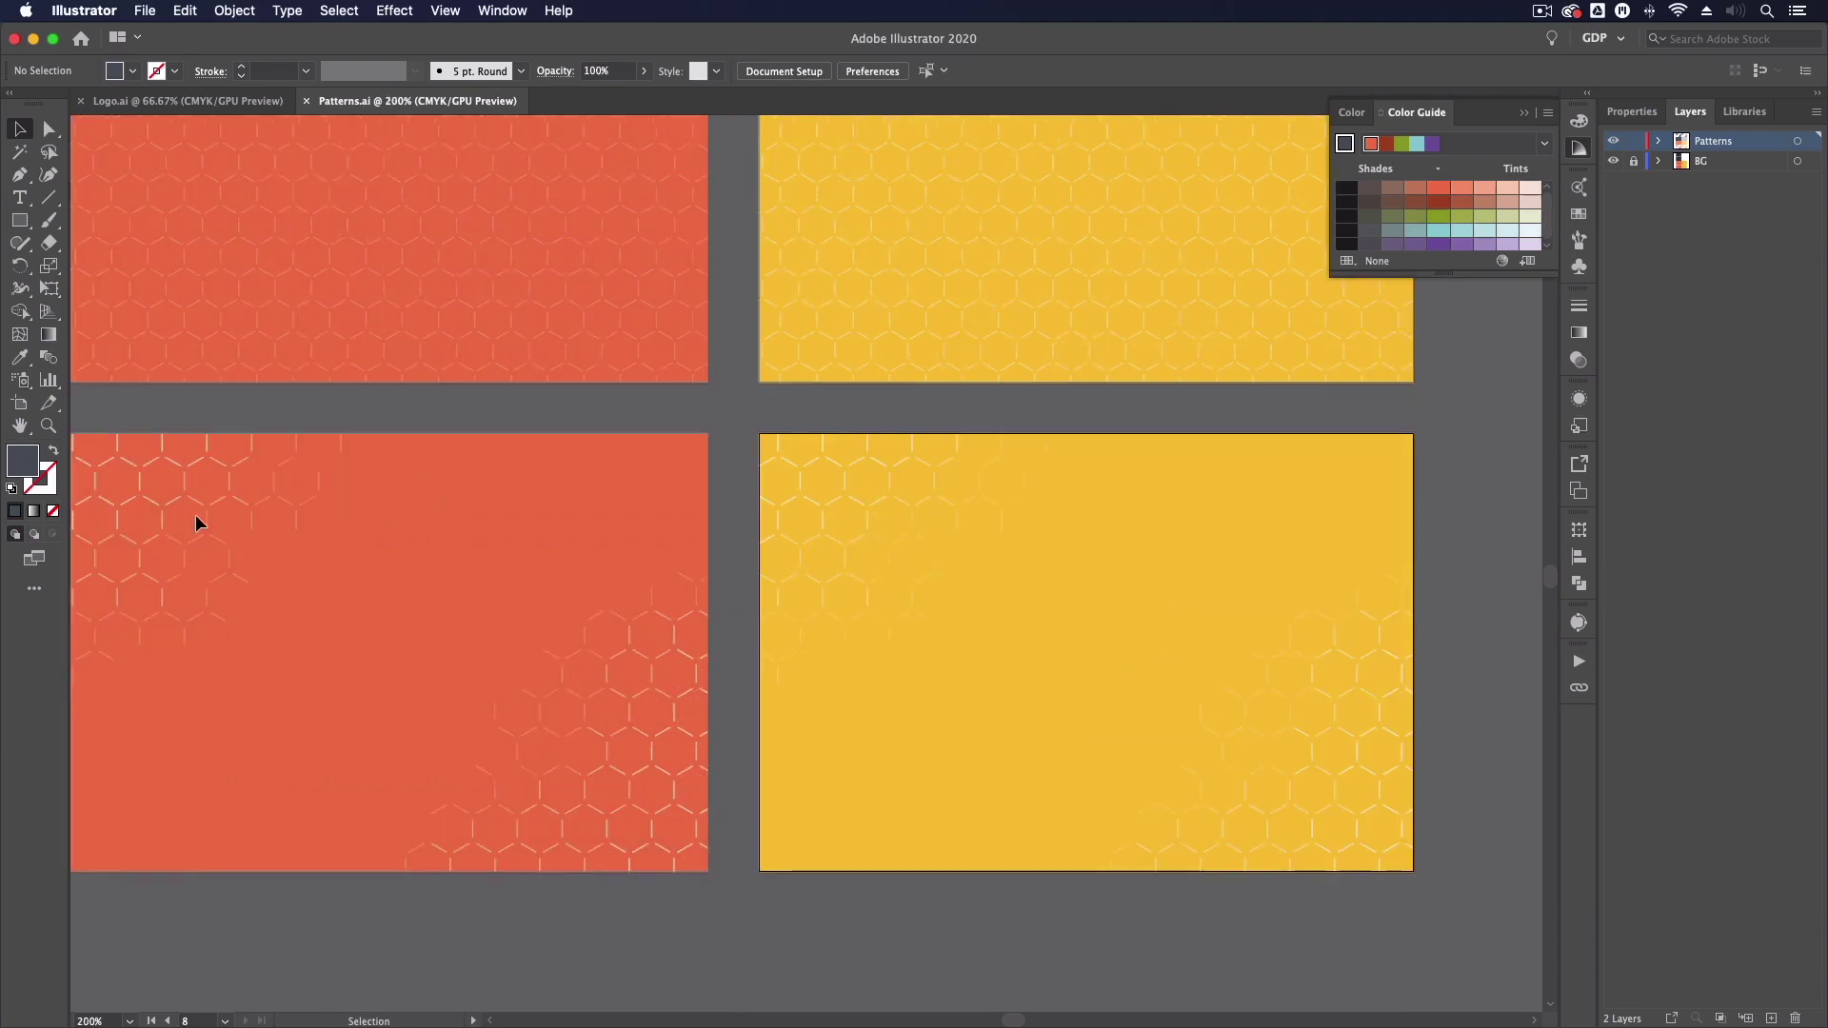
scroll(298, 526, "up", 3)
scroll(303, 529, "left", 3)
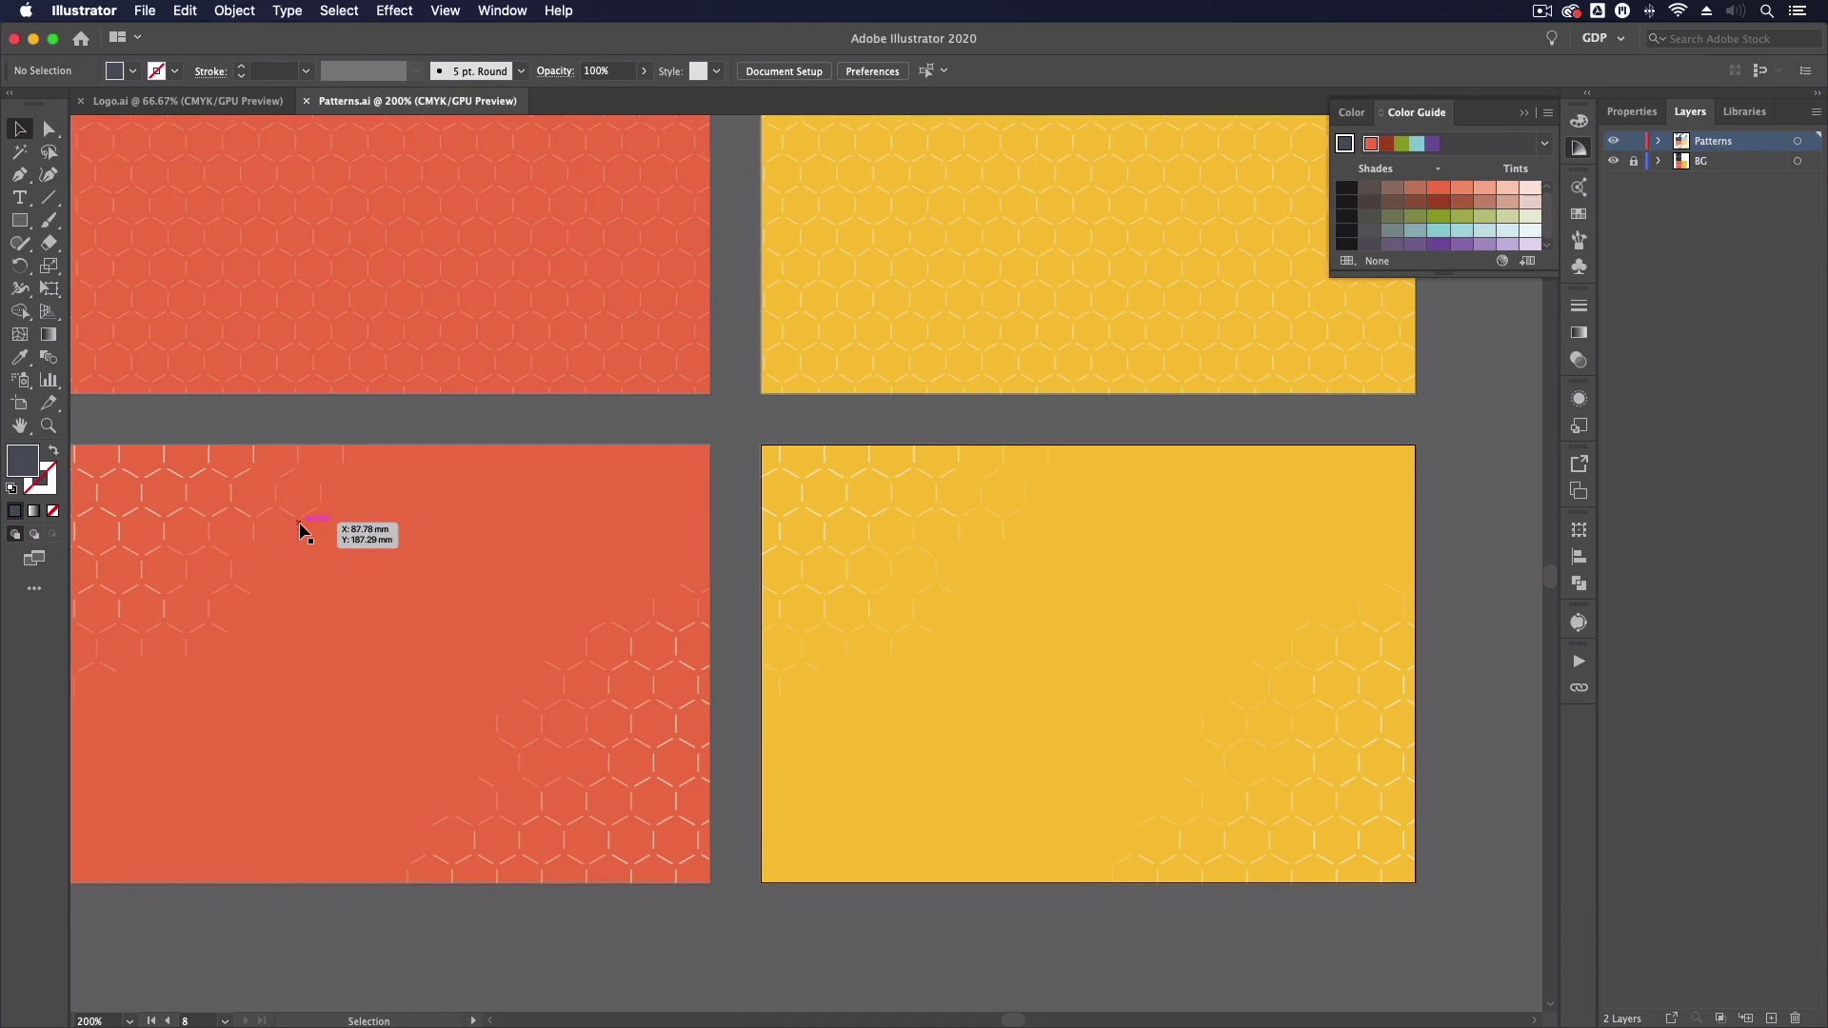
scroll(300, 525, "left", 6)
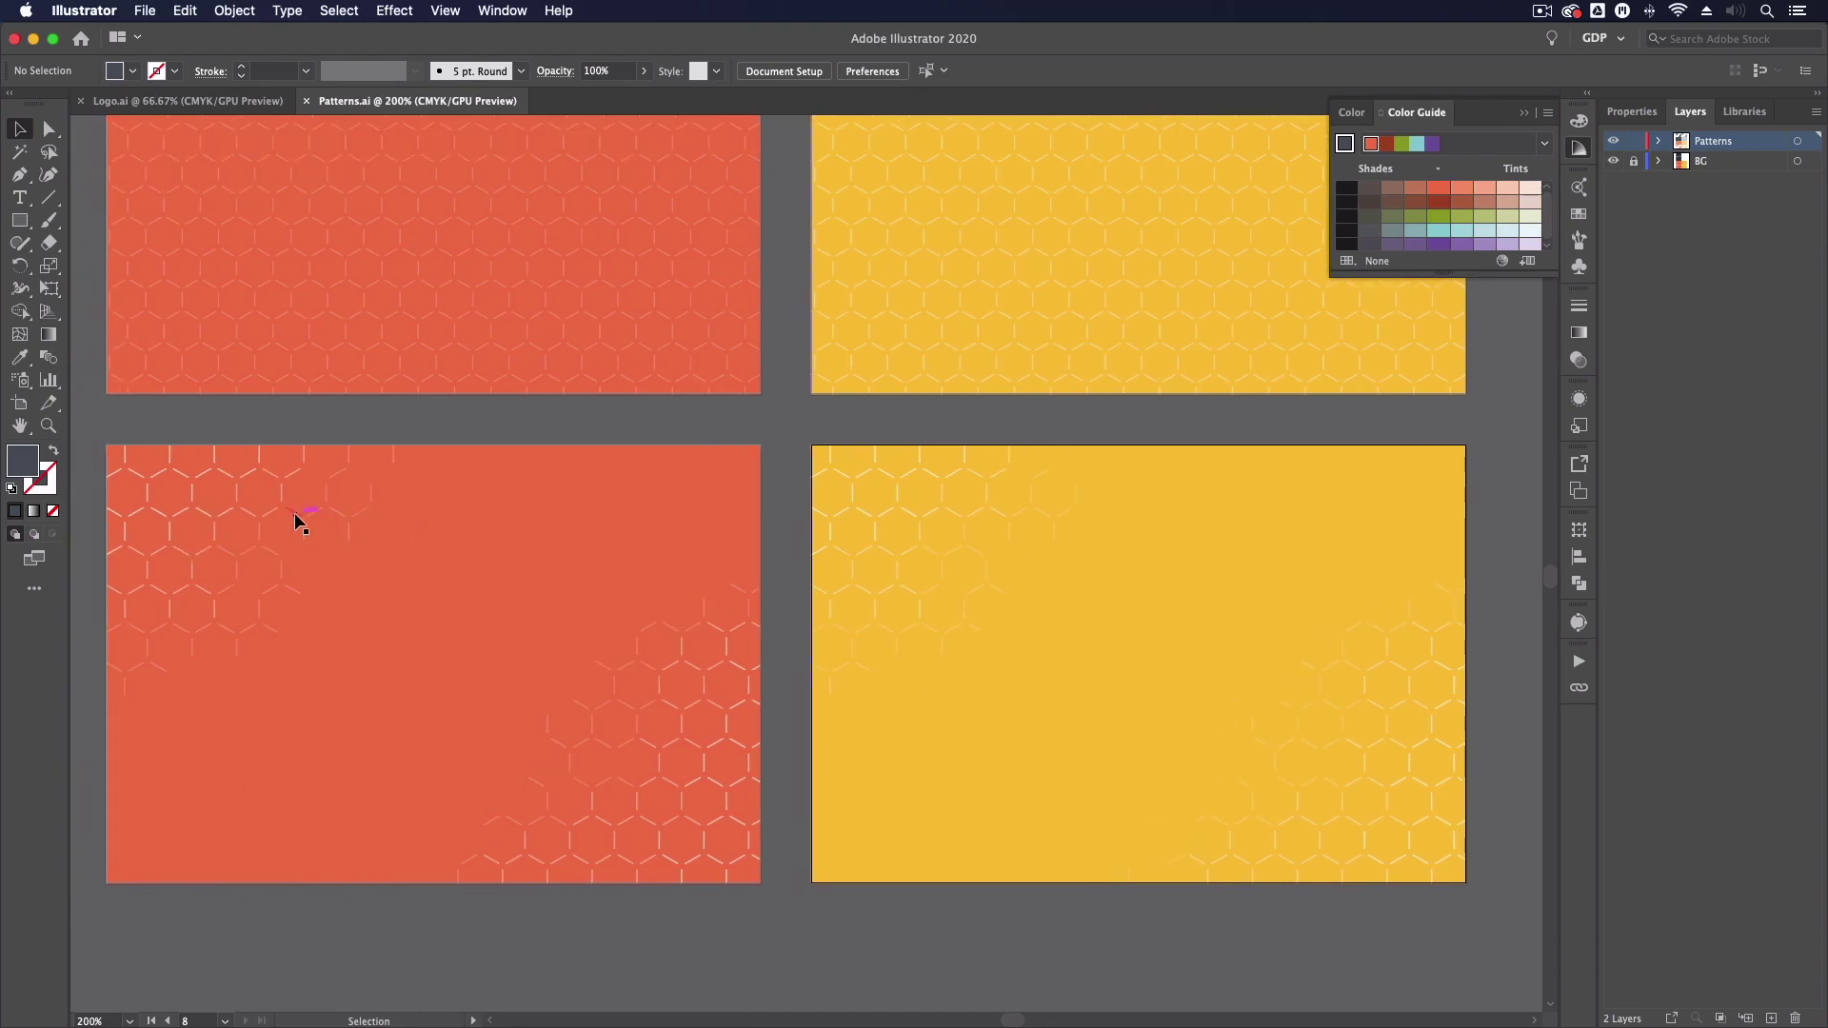
scroll(780, 496, "up", 5)
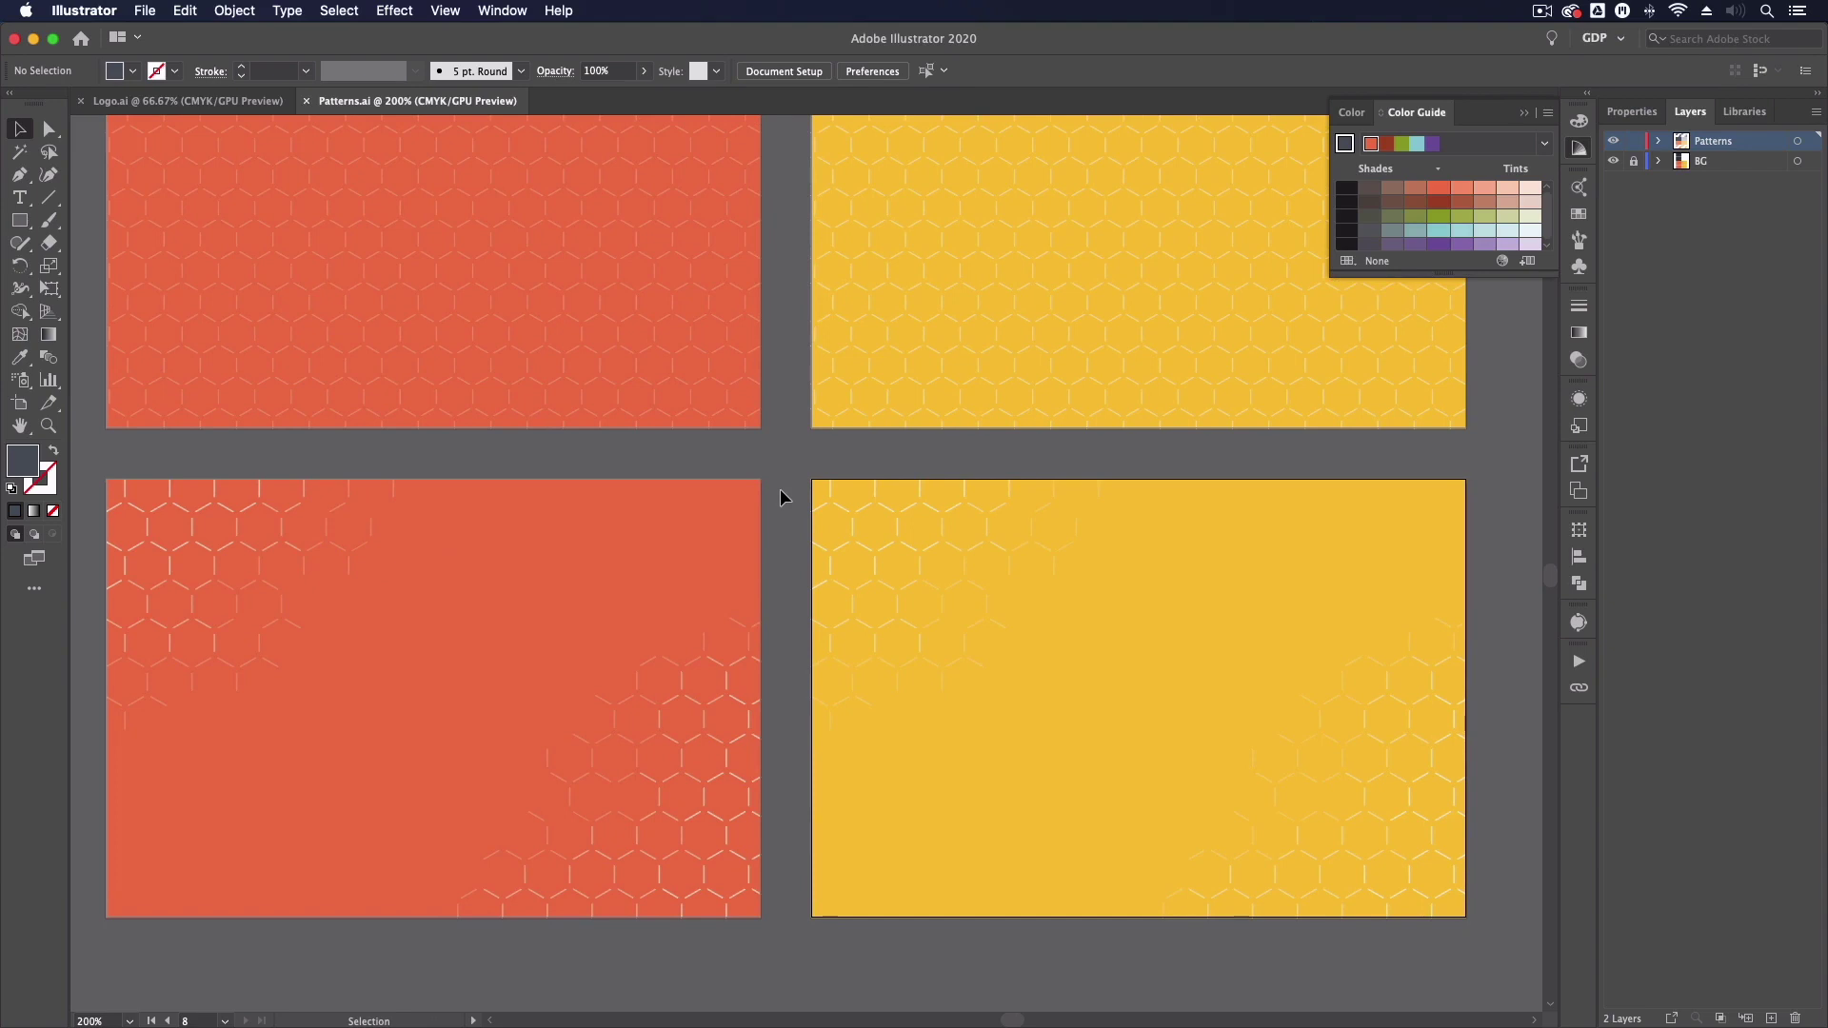
Examine the orange, yellow, dark and light hexagon pattern artboards, including the full and corner-fade versions
scroll(780, 496, "up", 10)
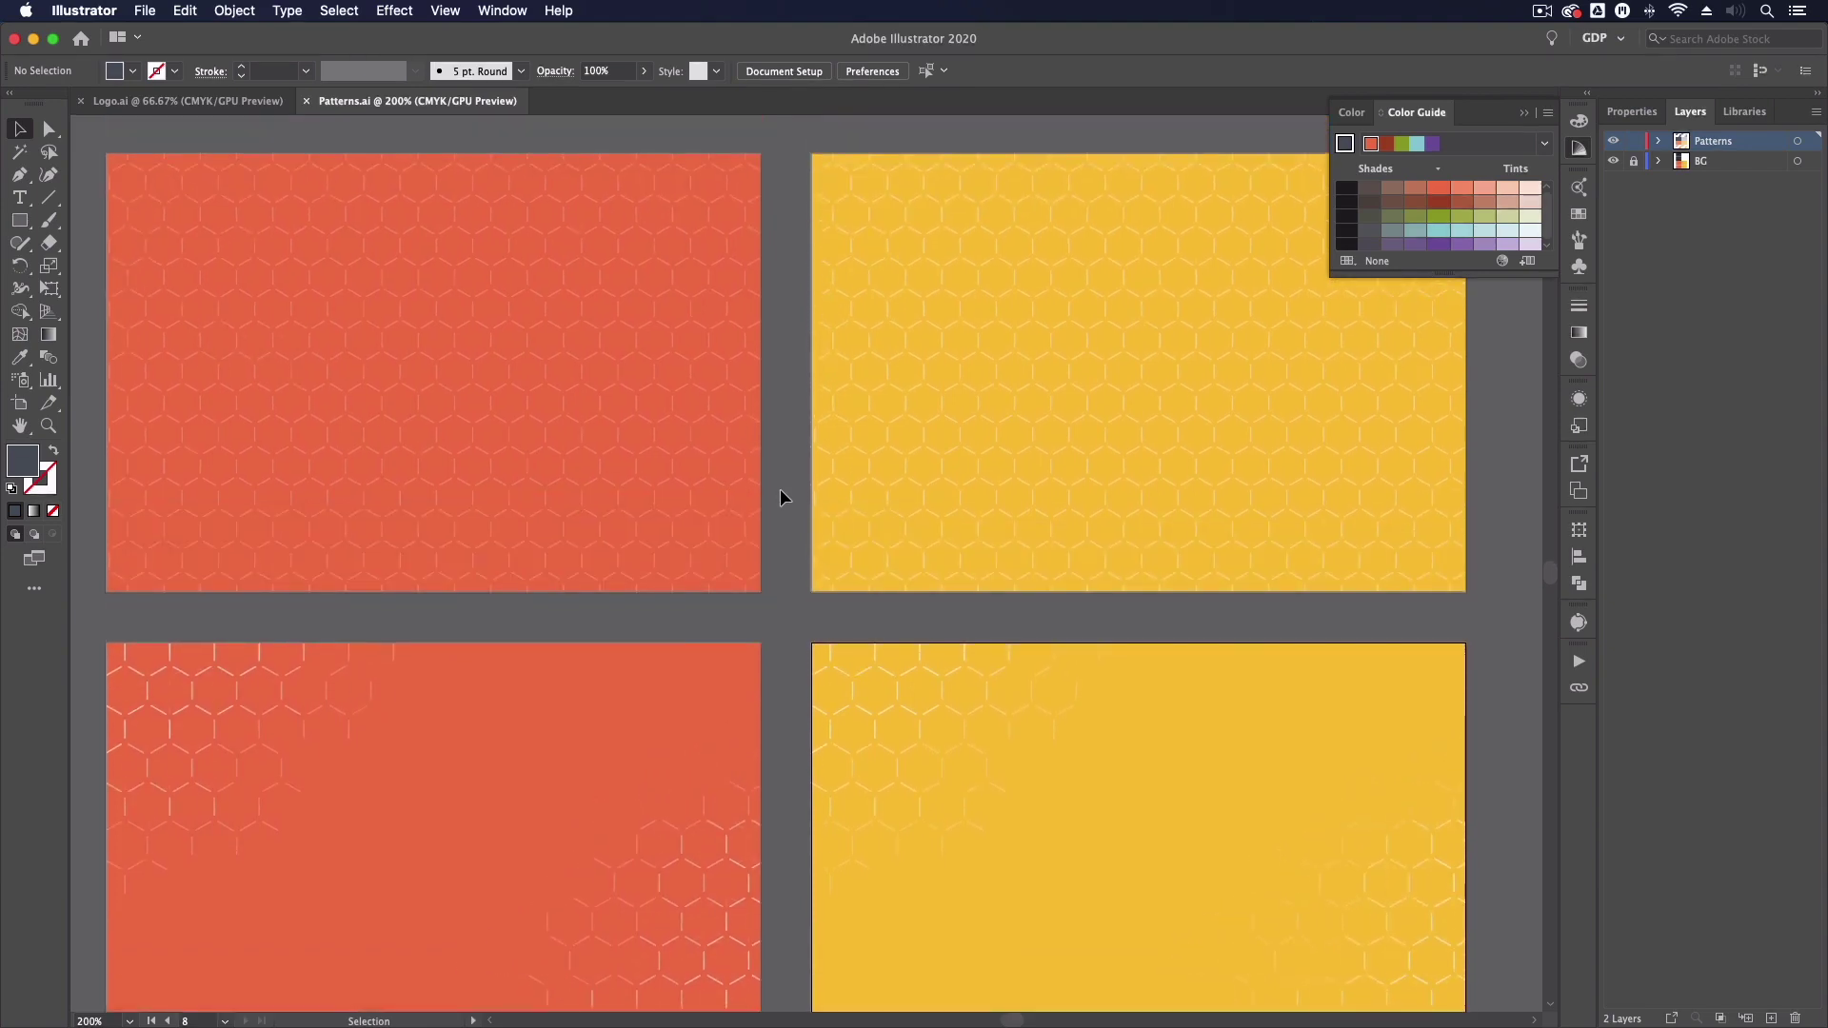
scroll(779, 488, "up", 10)
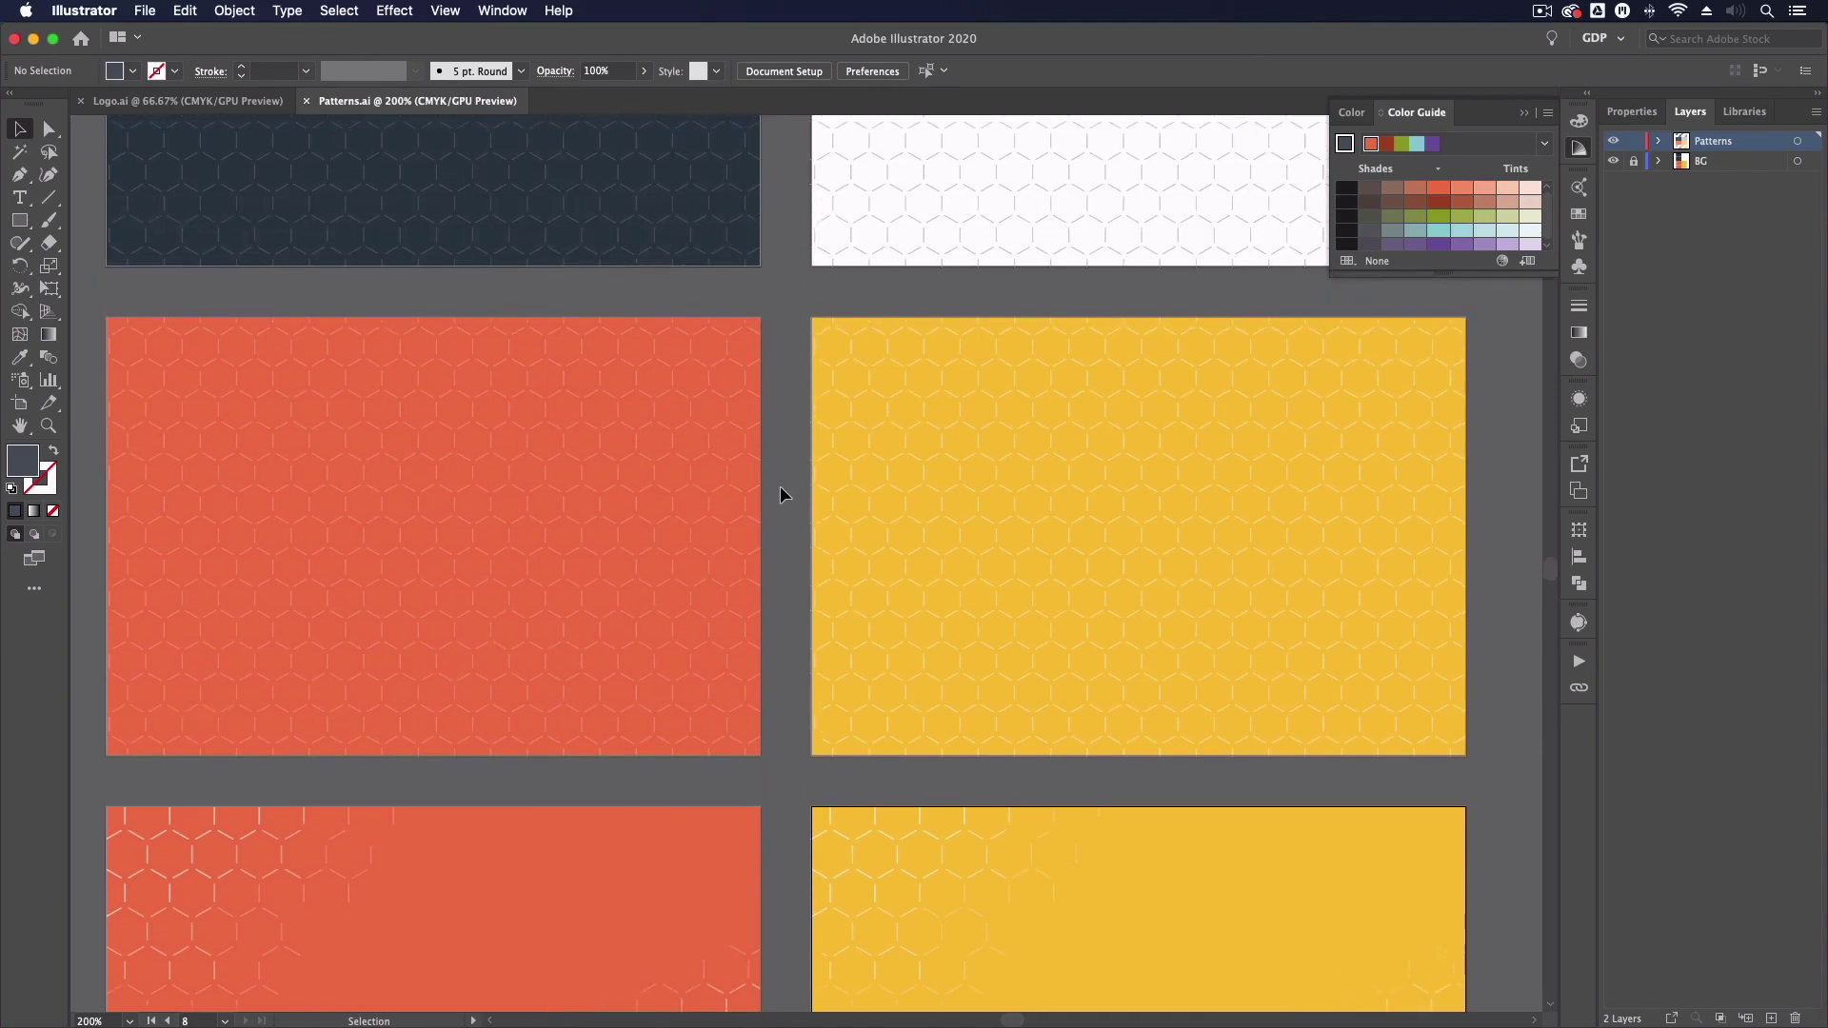
scroll(779, 494, "up", 15)
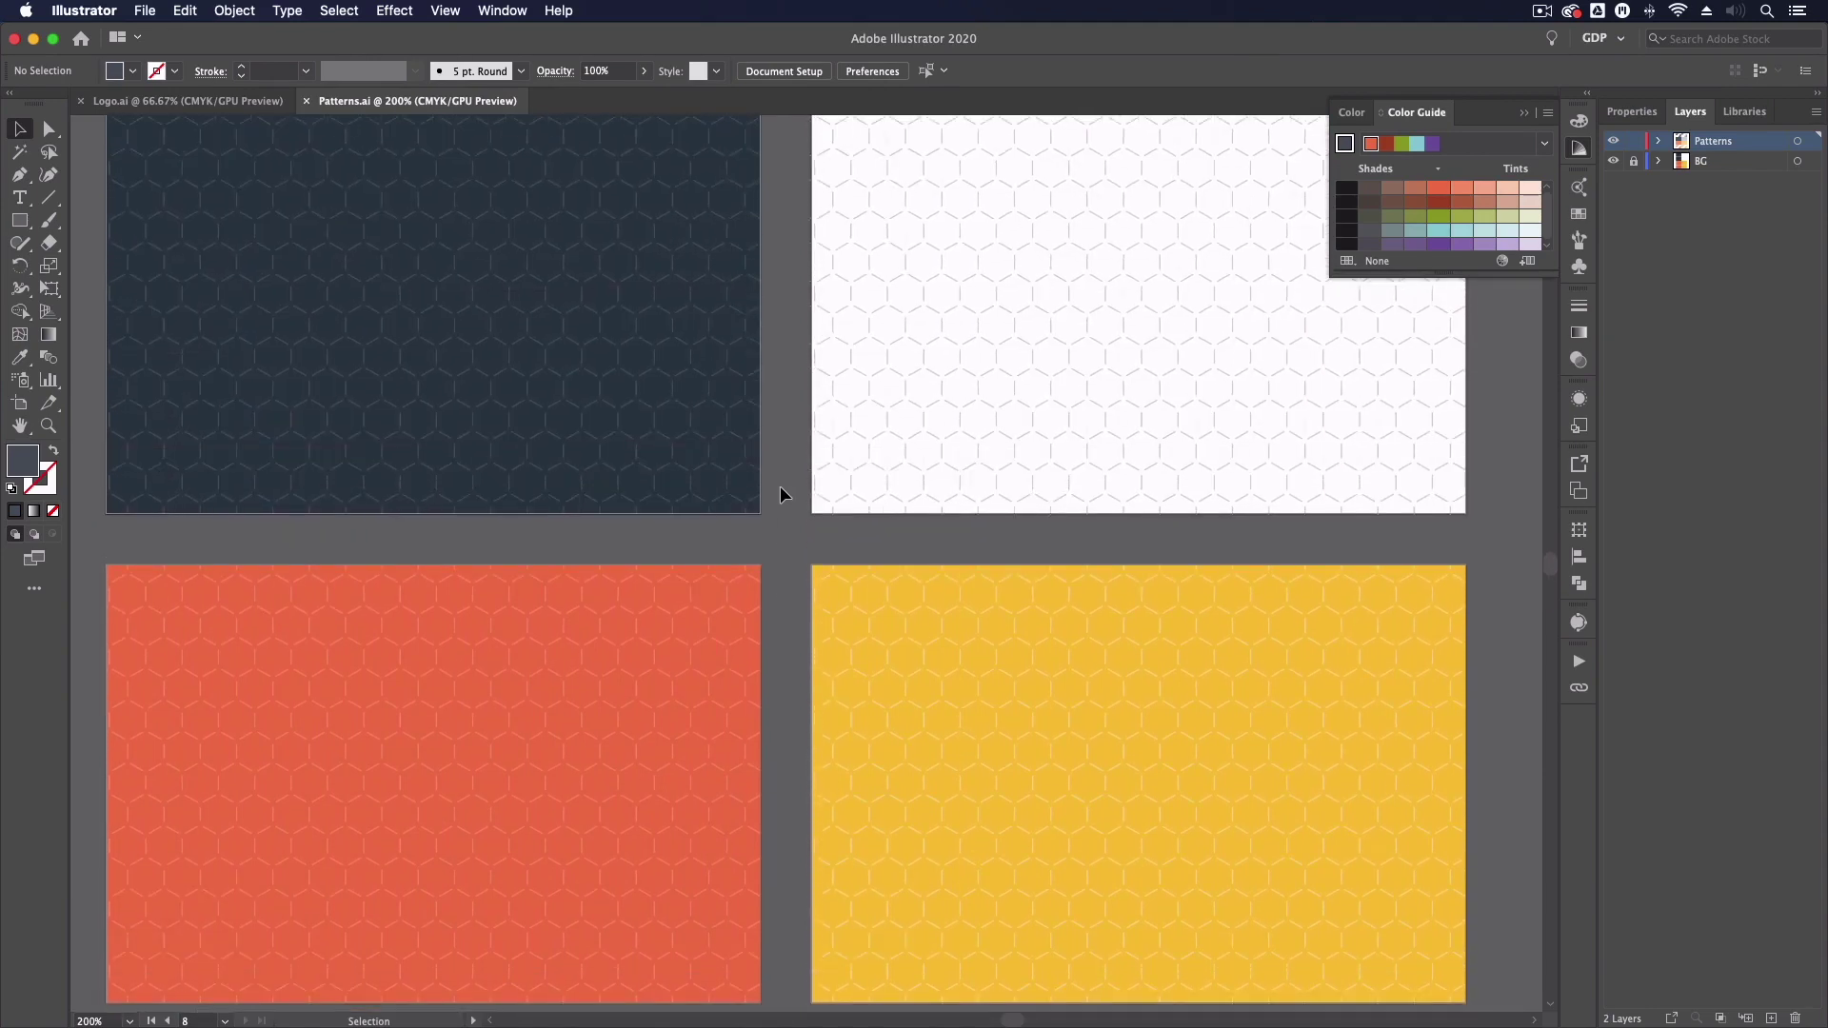
scroll(779, 494, "up", 9)
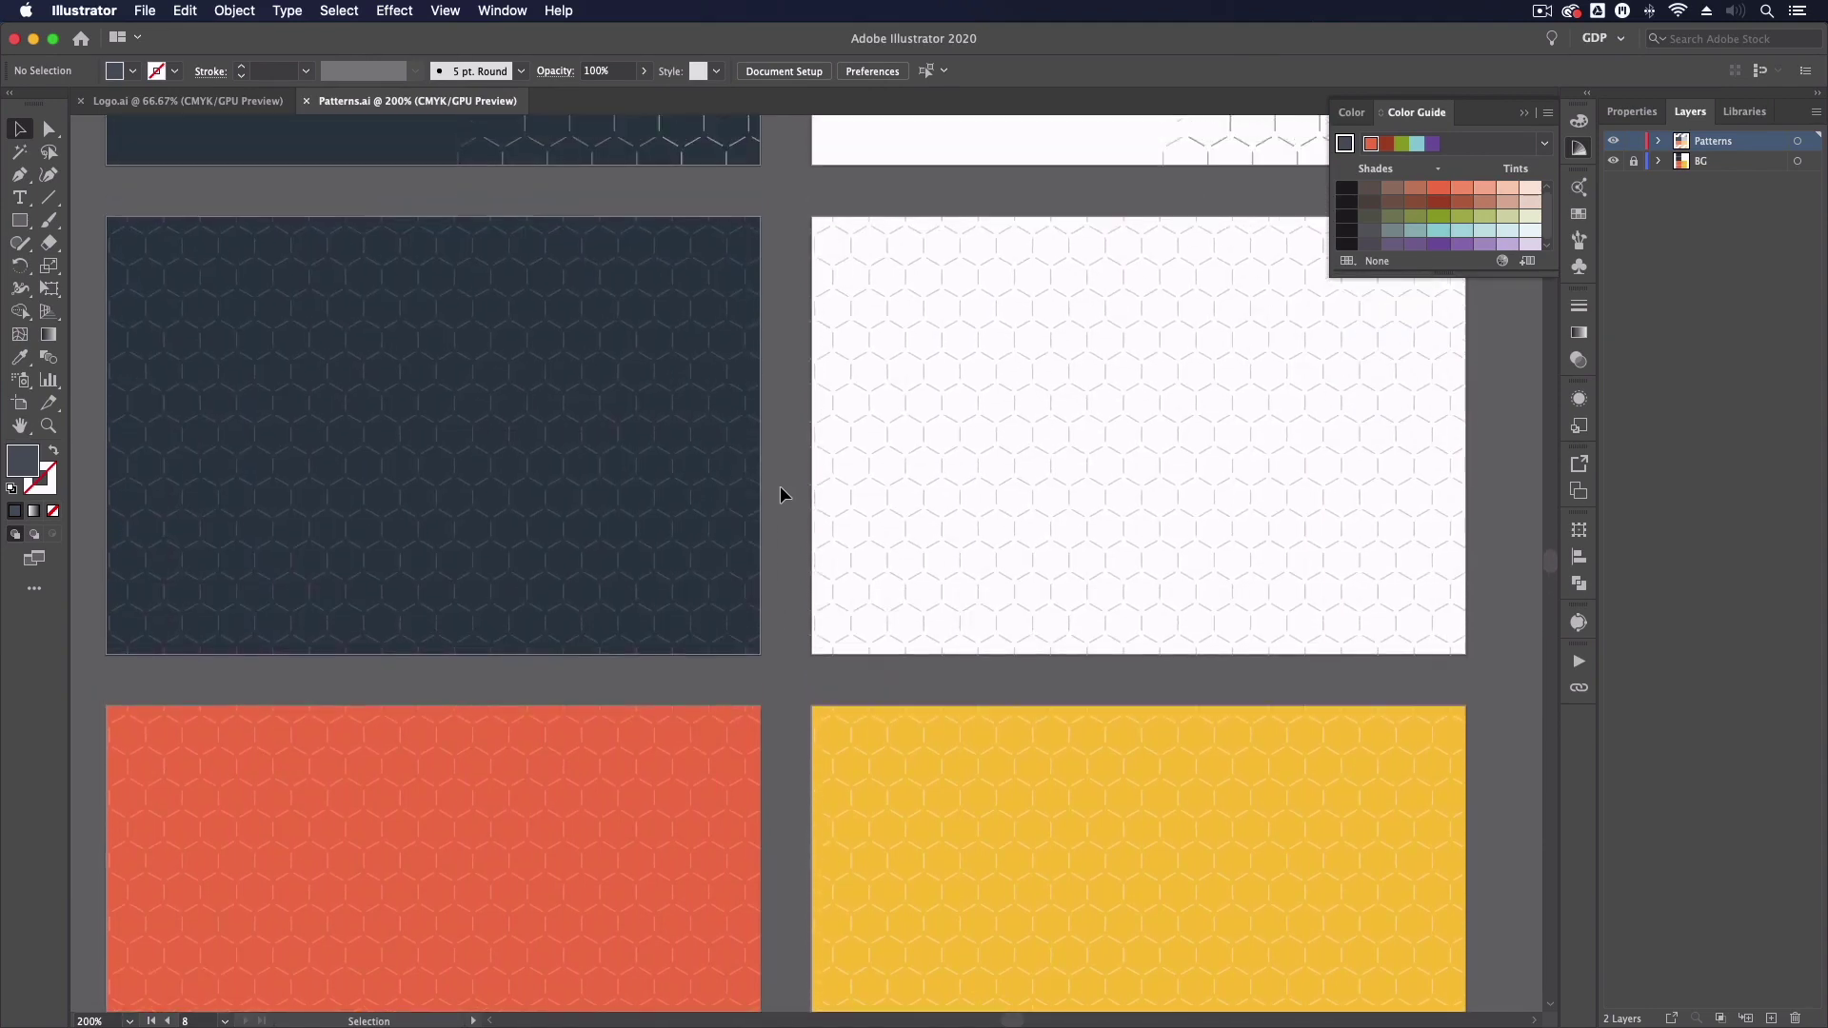
scroll(780, 495, "up", 15)
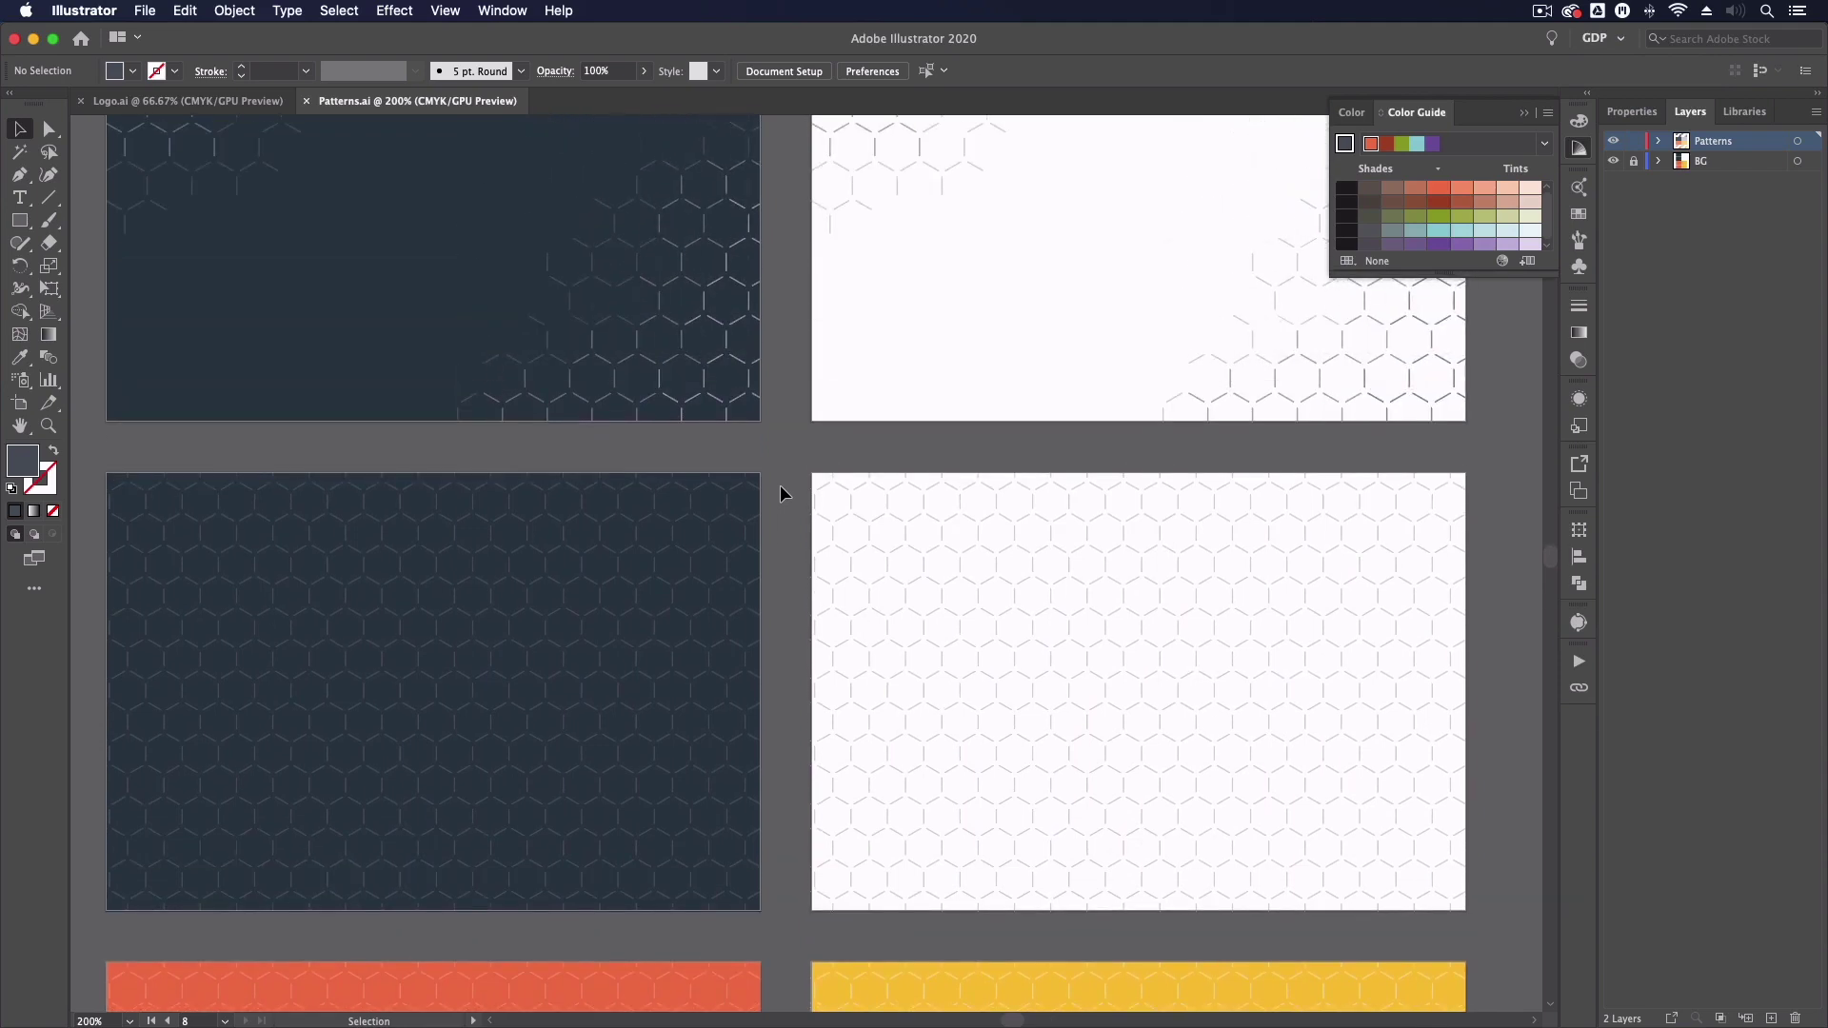
scroll(780, 494, "up", 9)
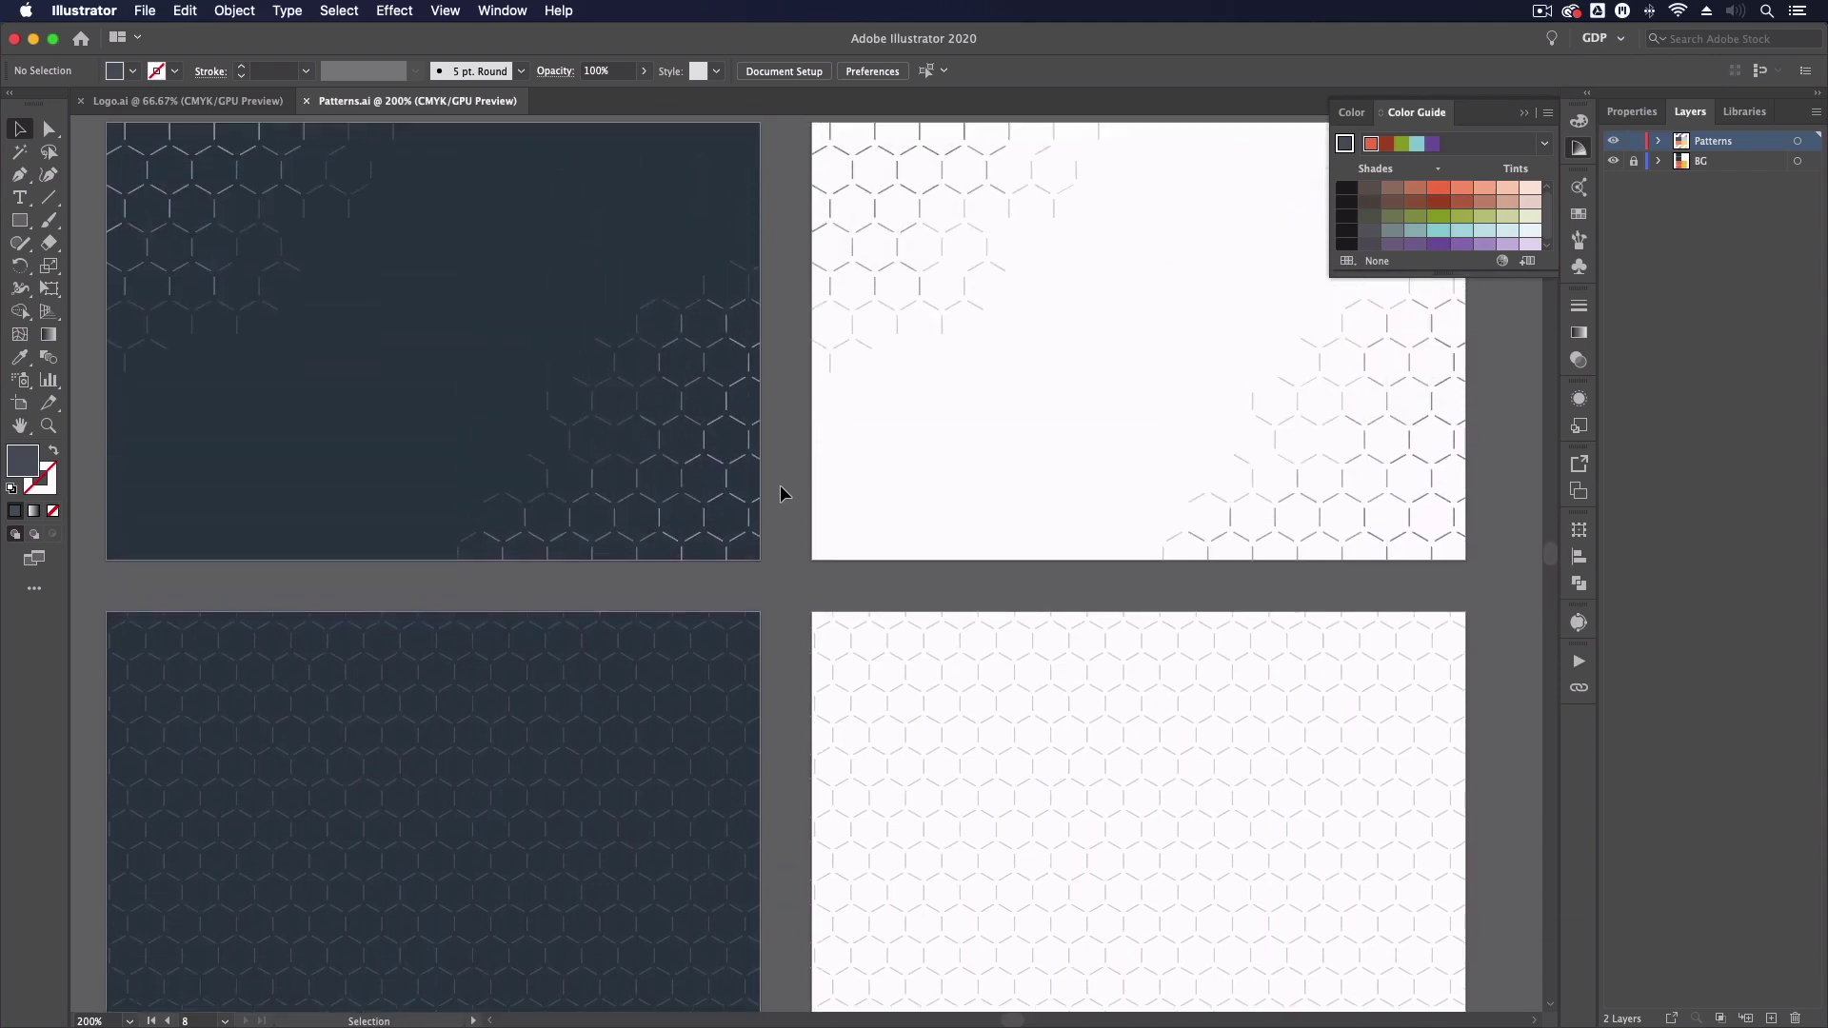
scroll(780, 494, "up", 2)
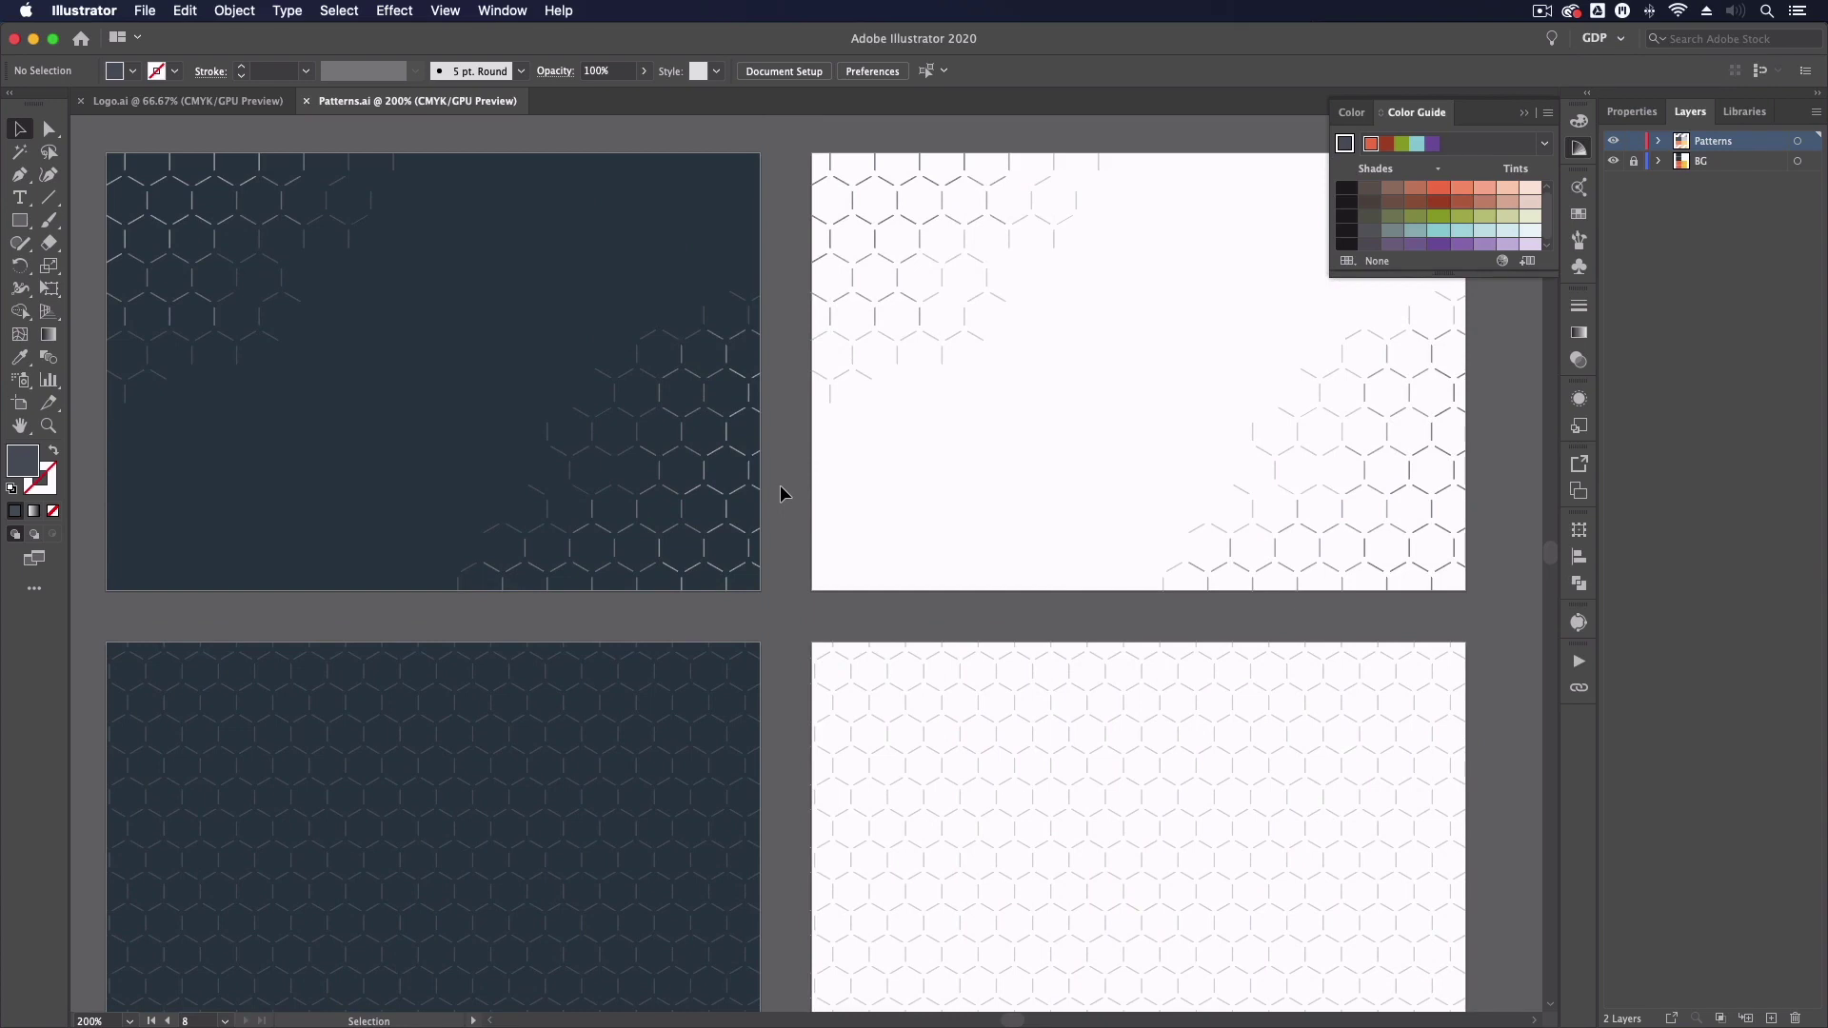
scroll(780, 493, "up", 4)
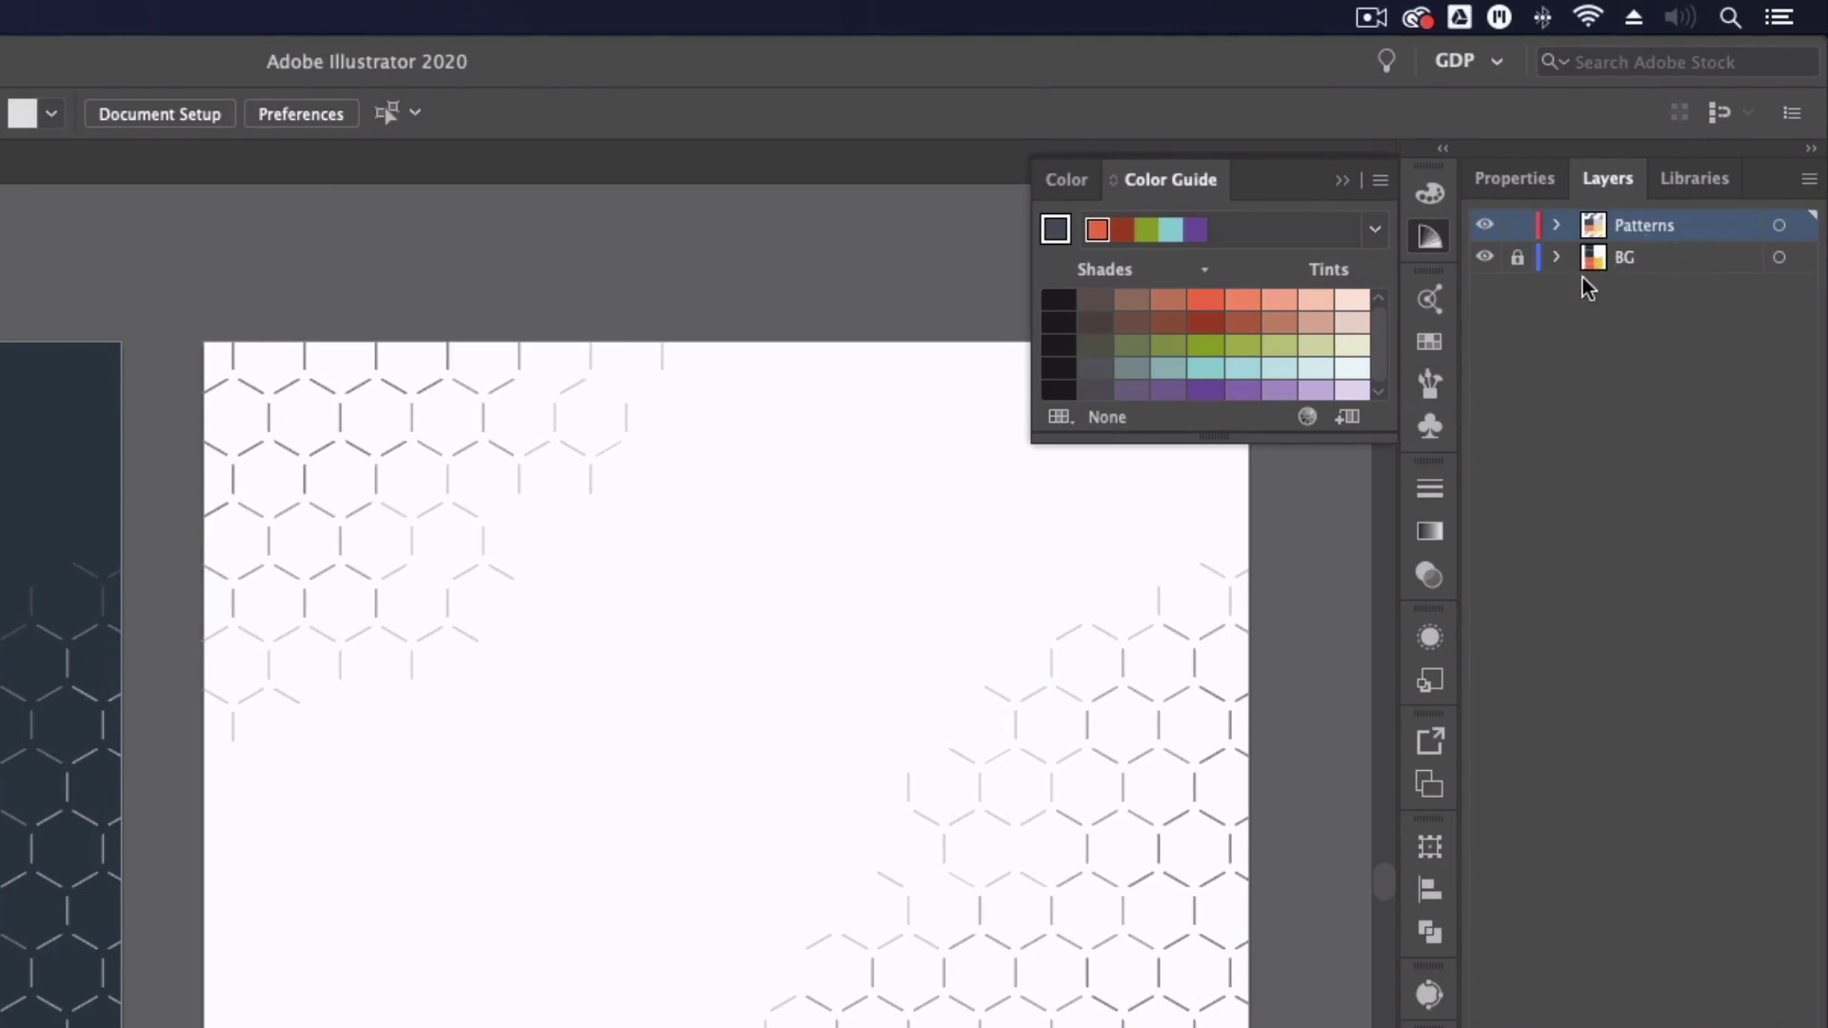
Hide the BG layer and examine the hexagon patterns without their coloured backgrounds
left_click(1485, 258)
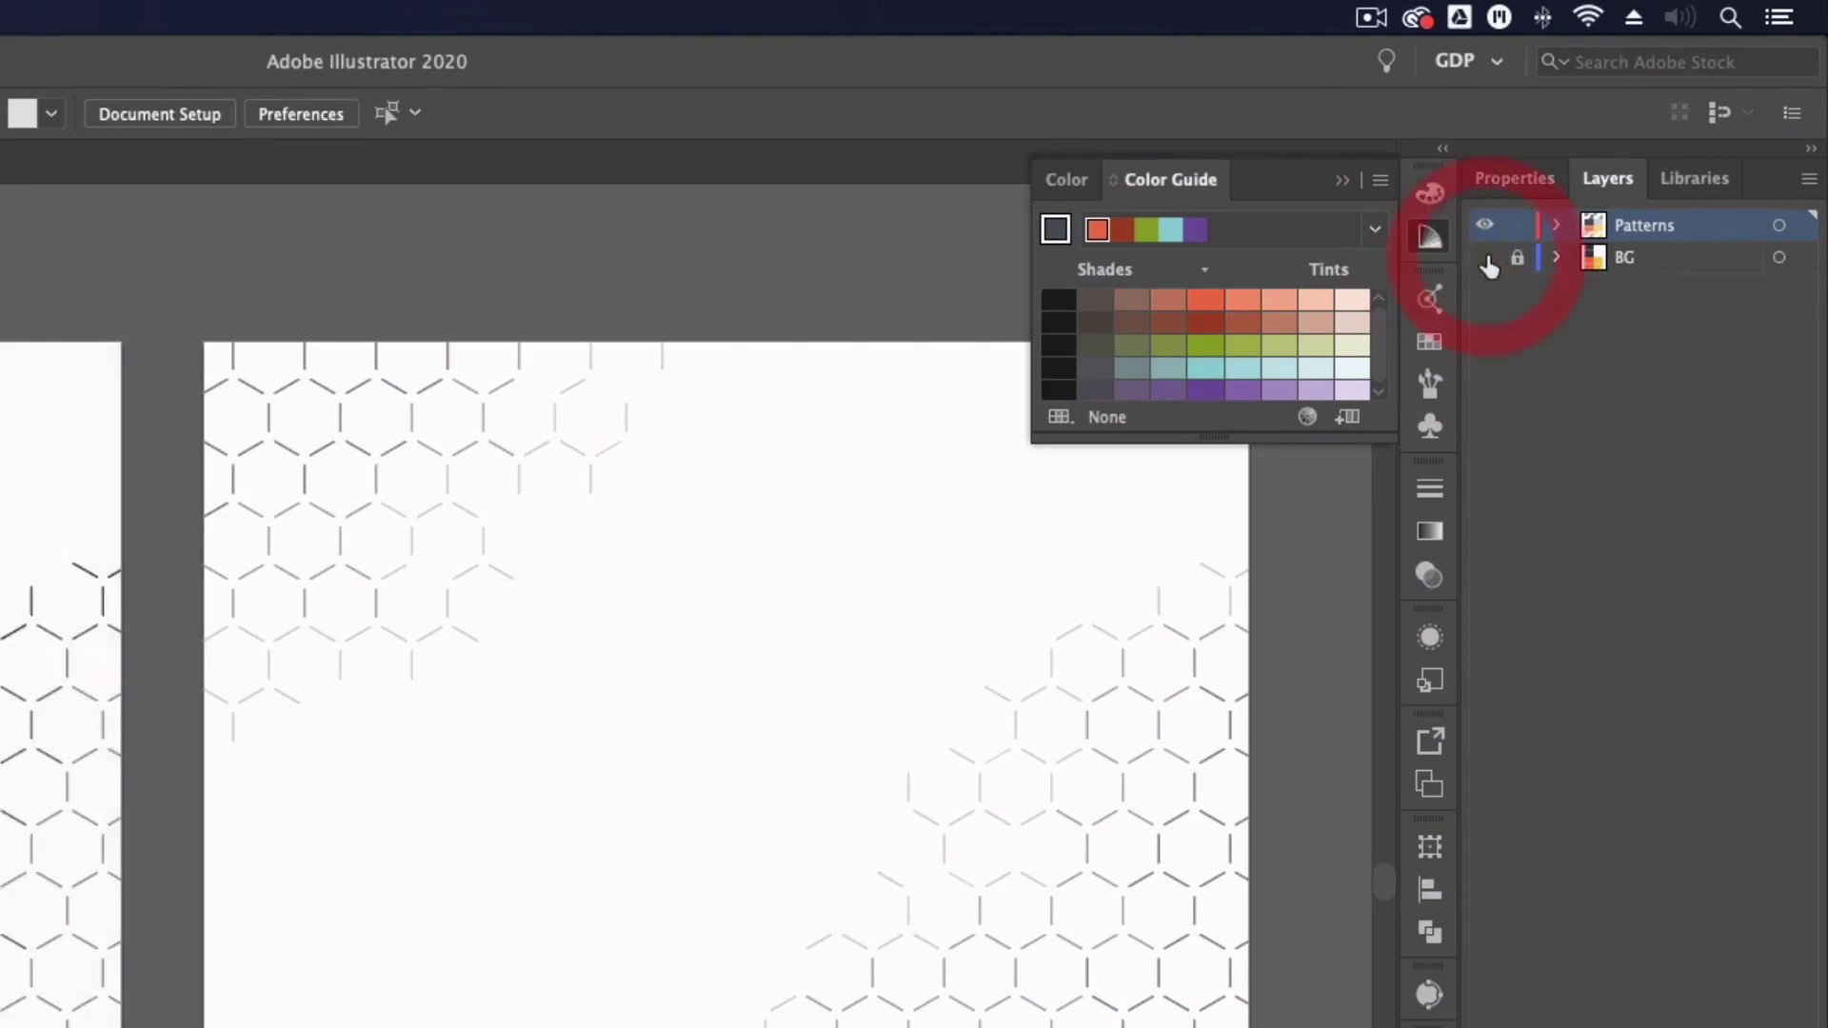
scroll(638, 890, "down", 3)
scroll(636, 894, "down", 7)
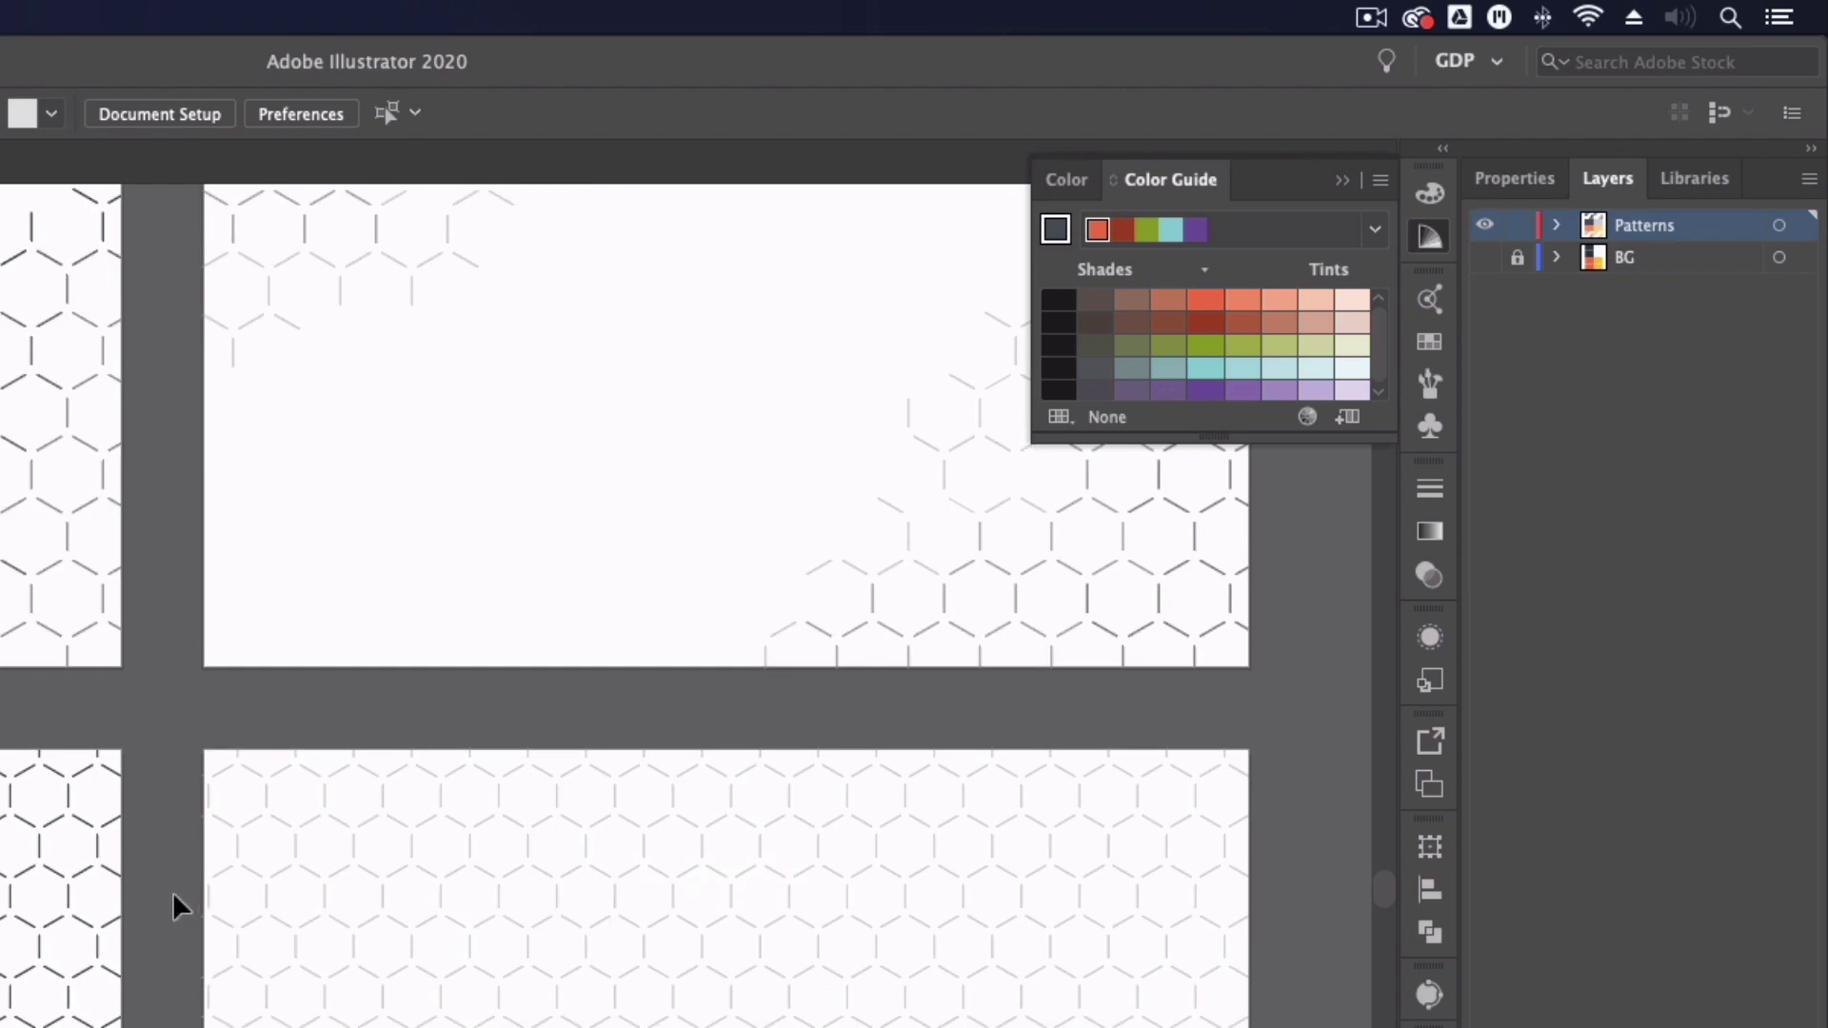
scroll(174, 903, "down", 2)
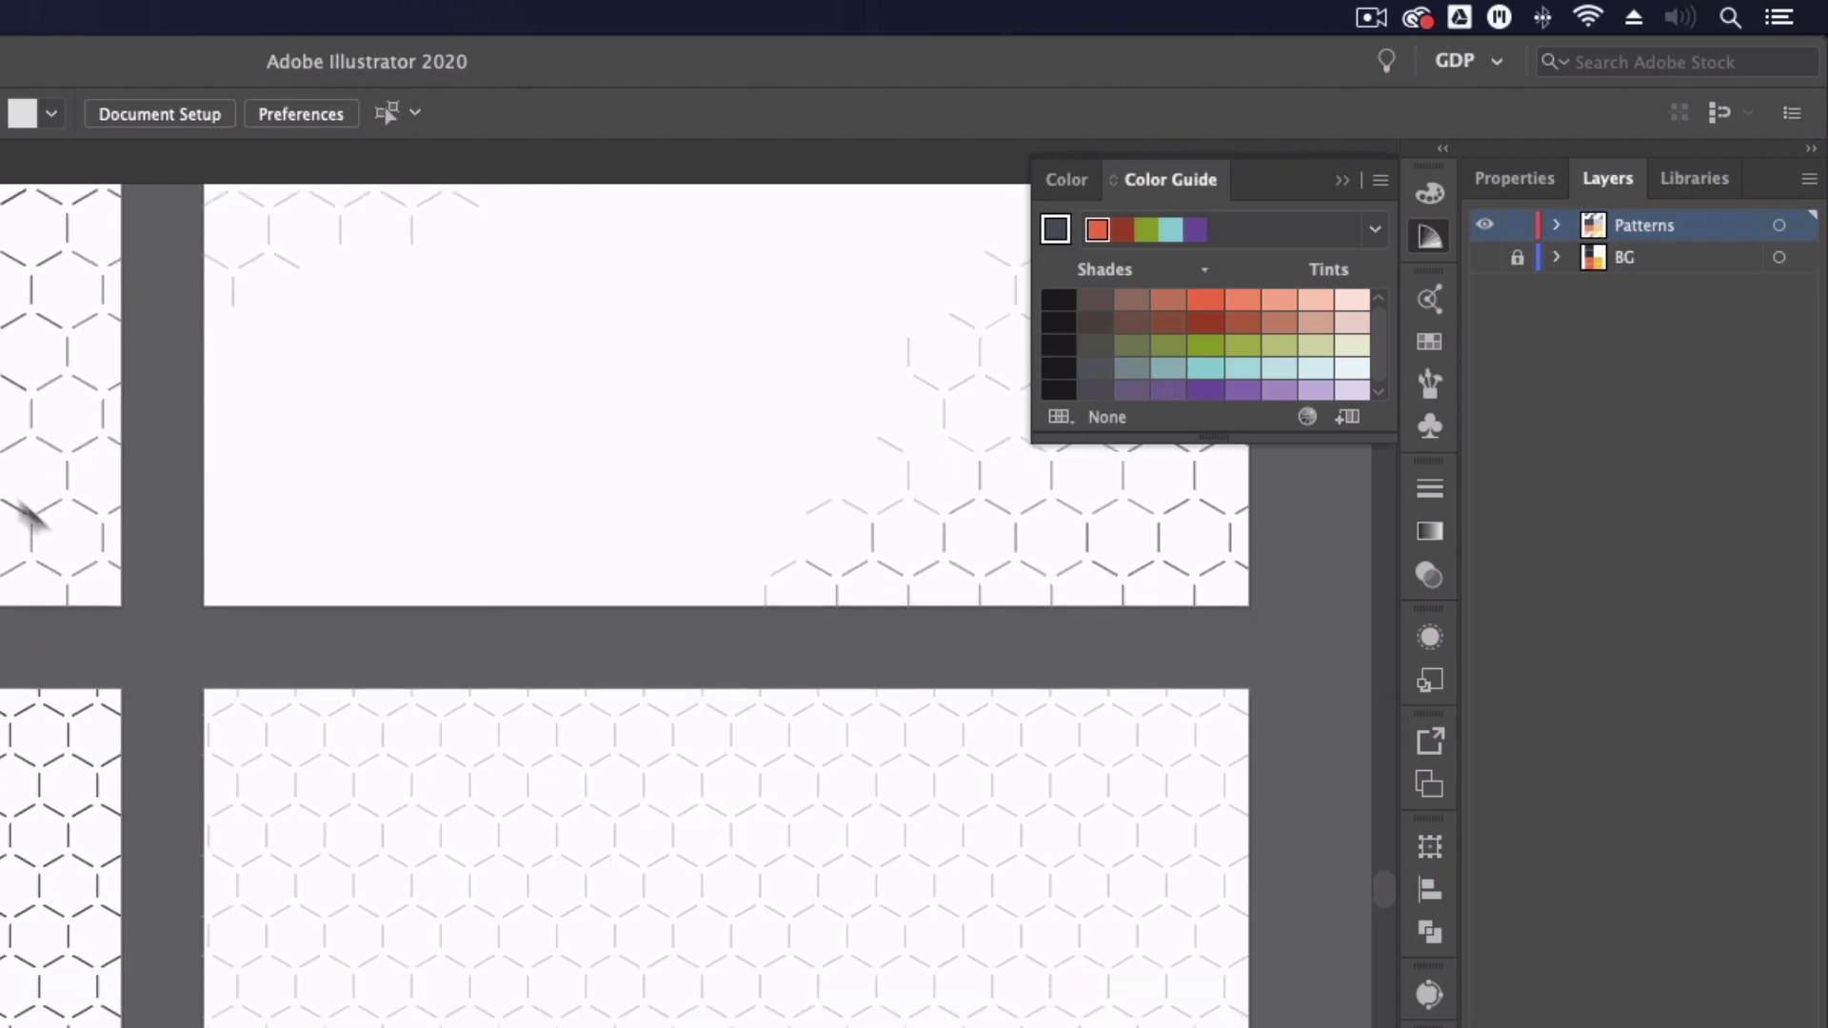
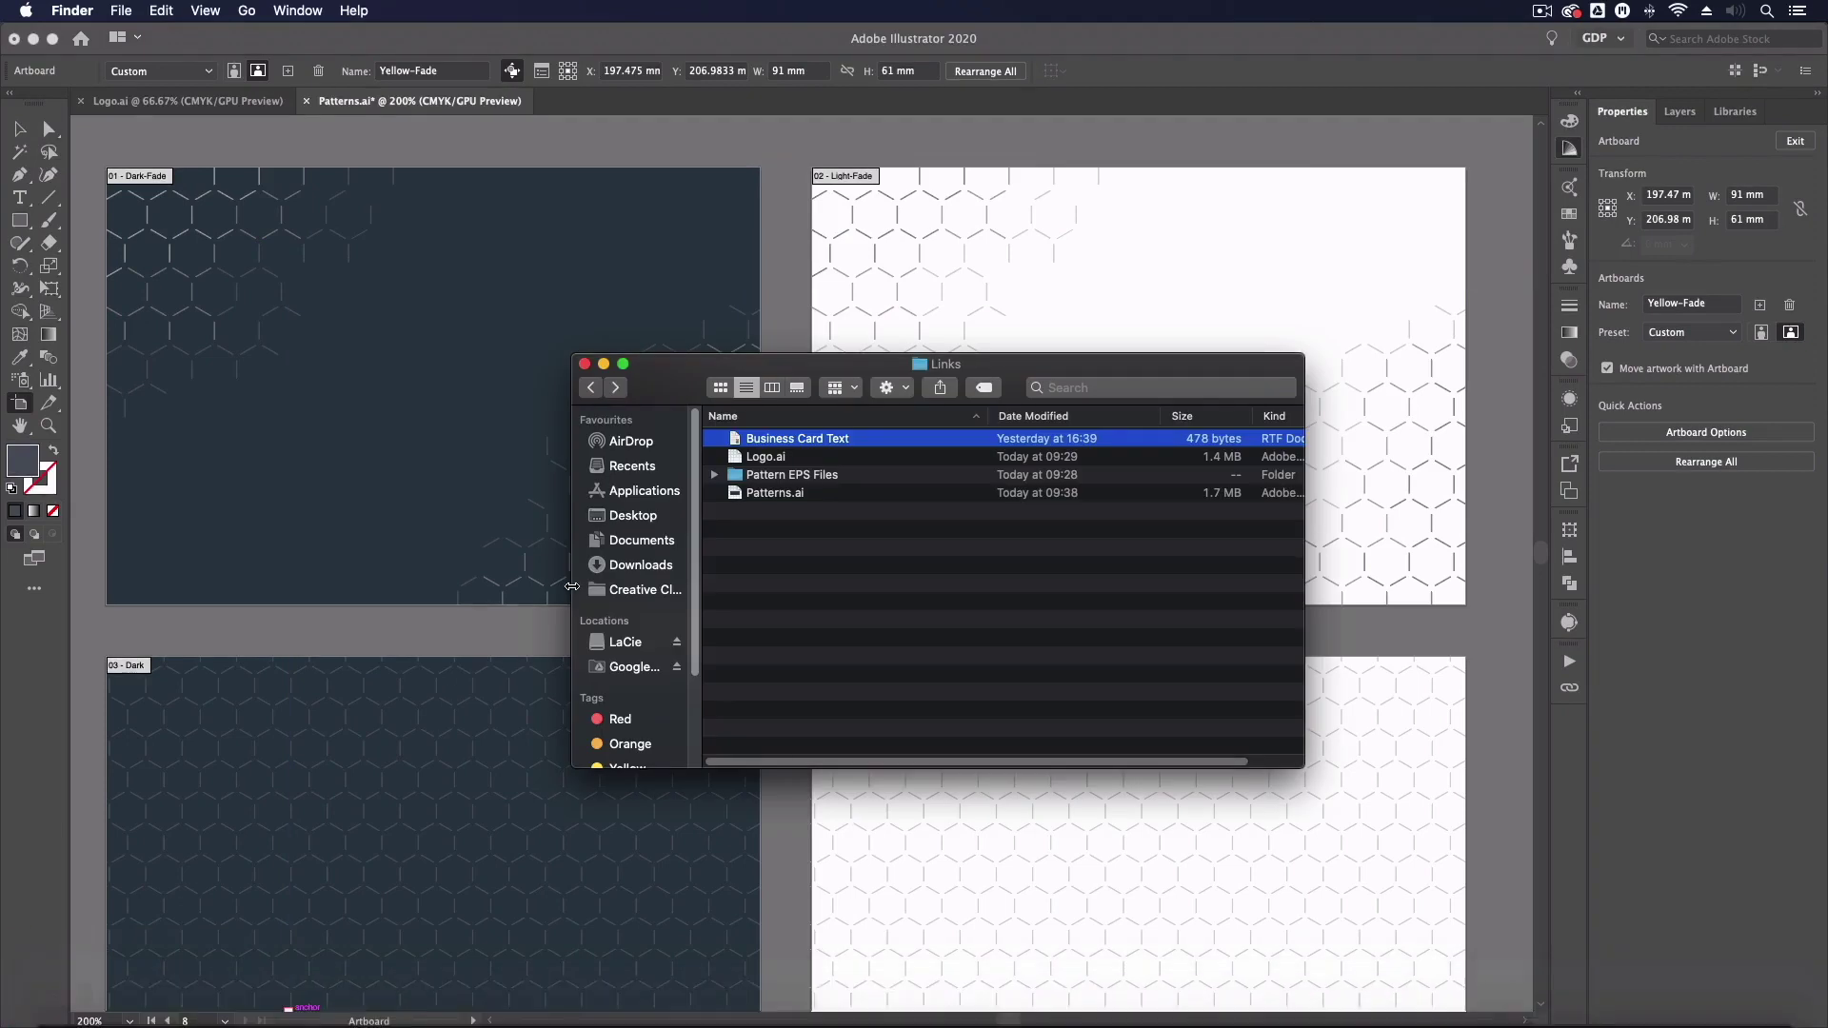
Open the Pattern EPS Files folder in Finder and preview Patterns_Dark-Fade.eps and Patterns_Light-Fade.eps
left_click(766, 475)
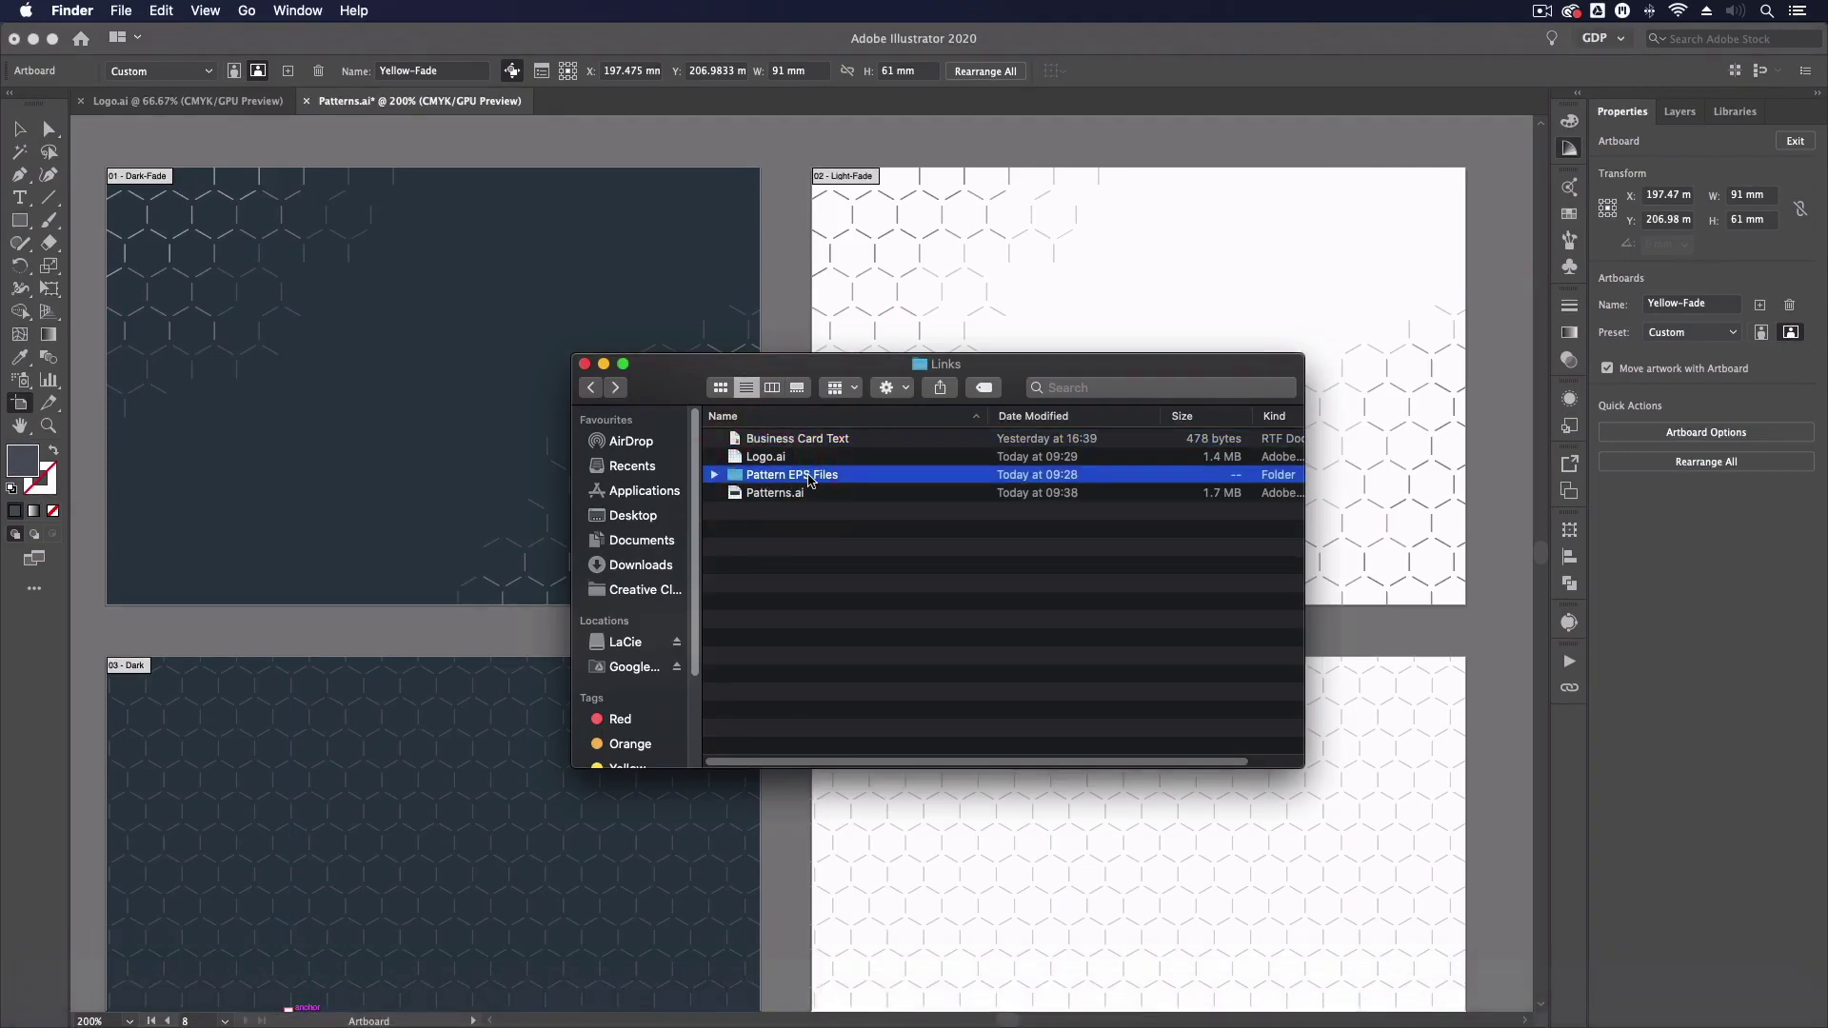
double_click(804, 476)
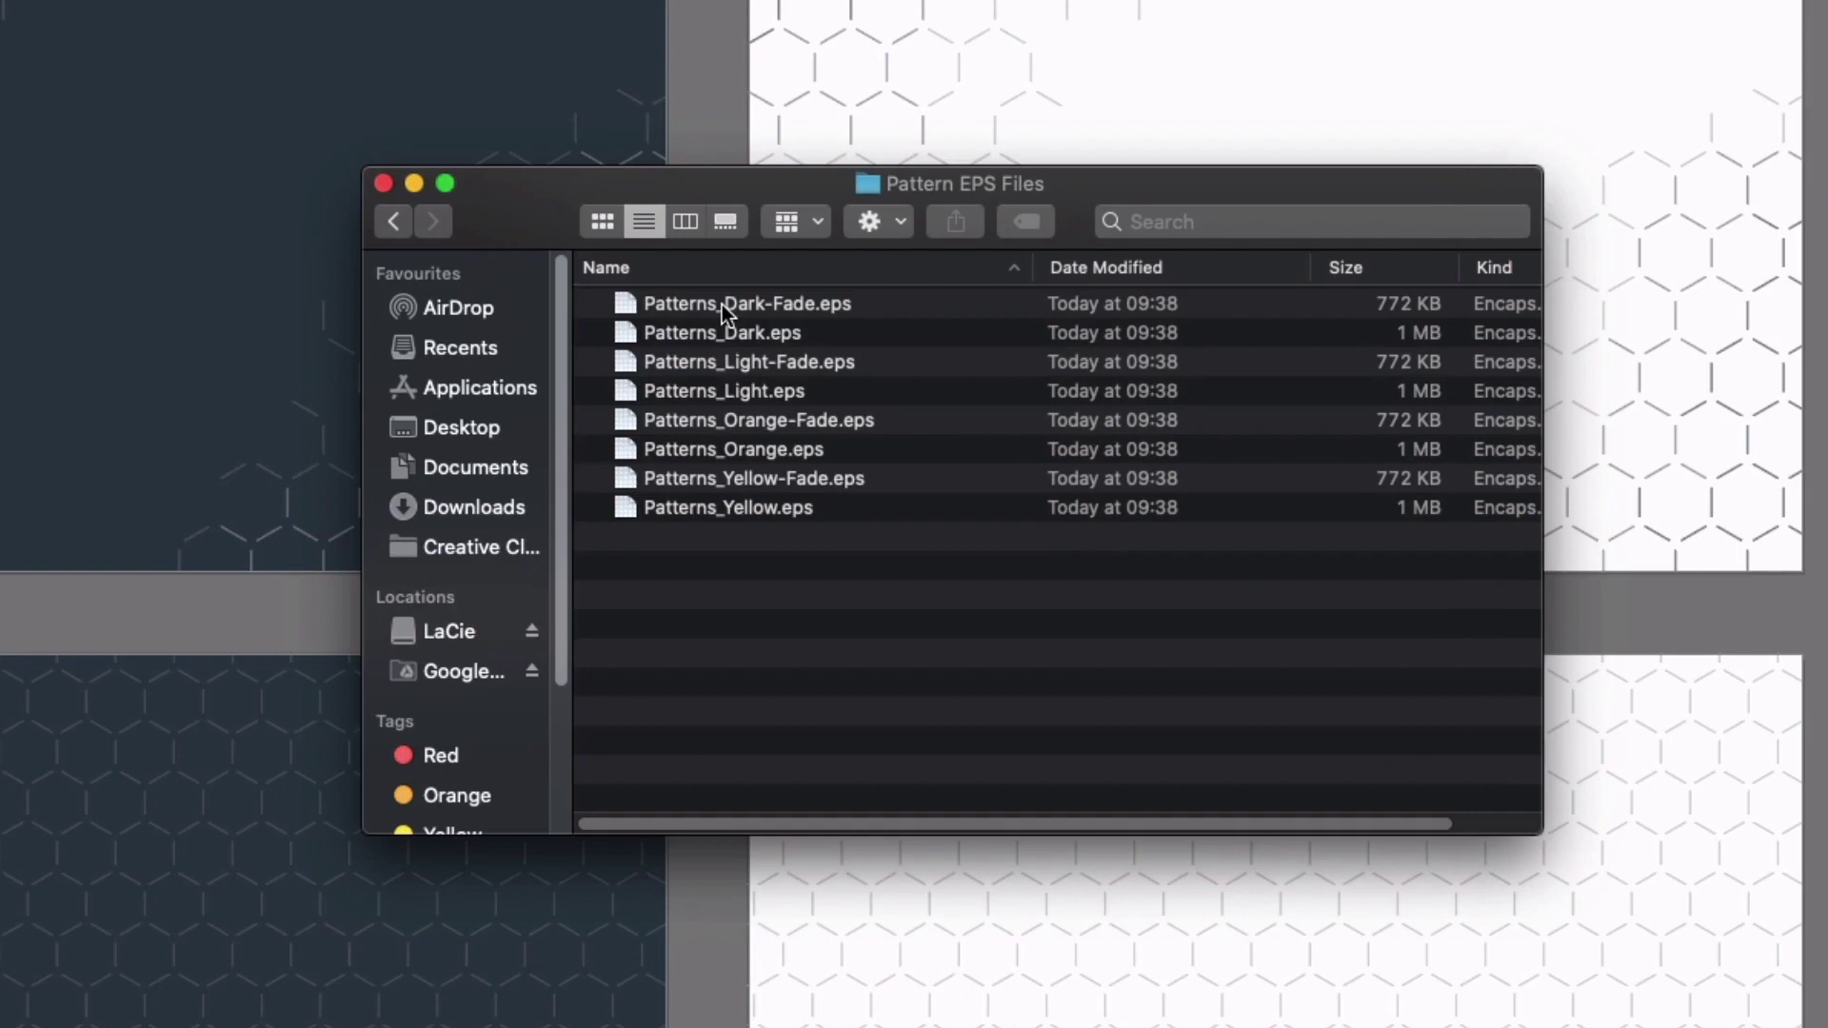
left_click(721, 305)
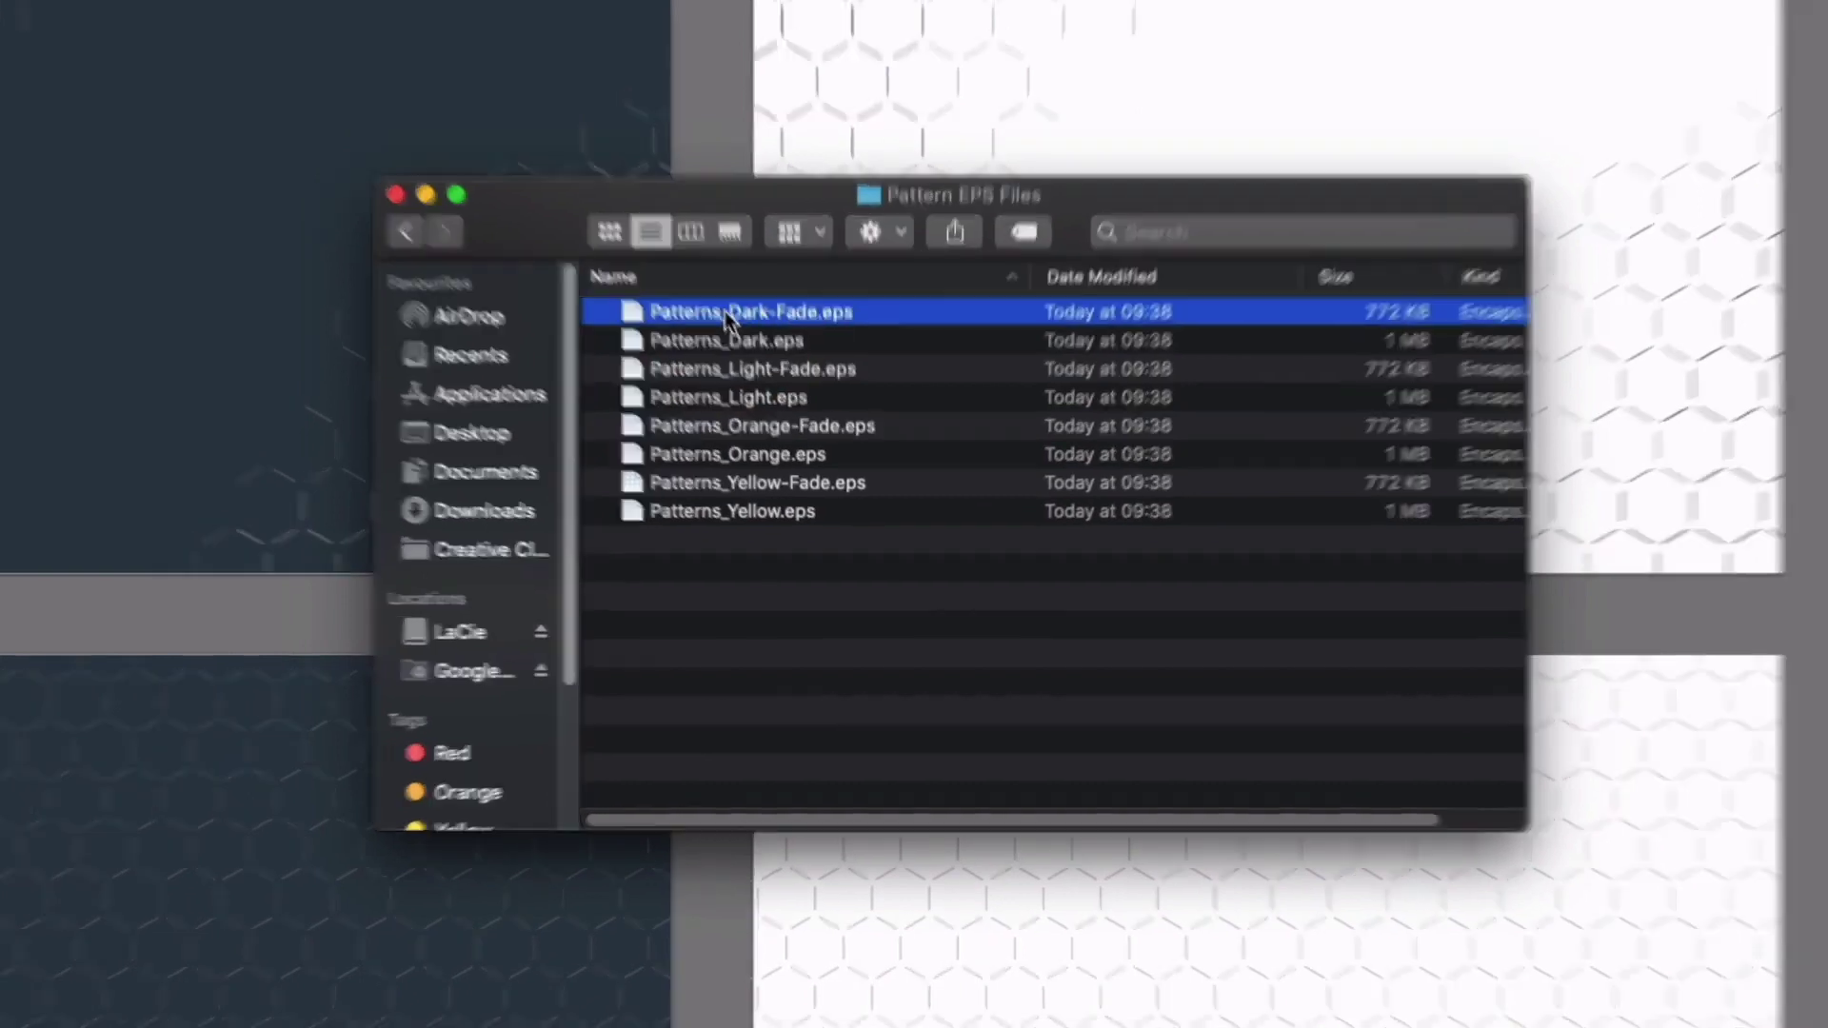
key("space")
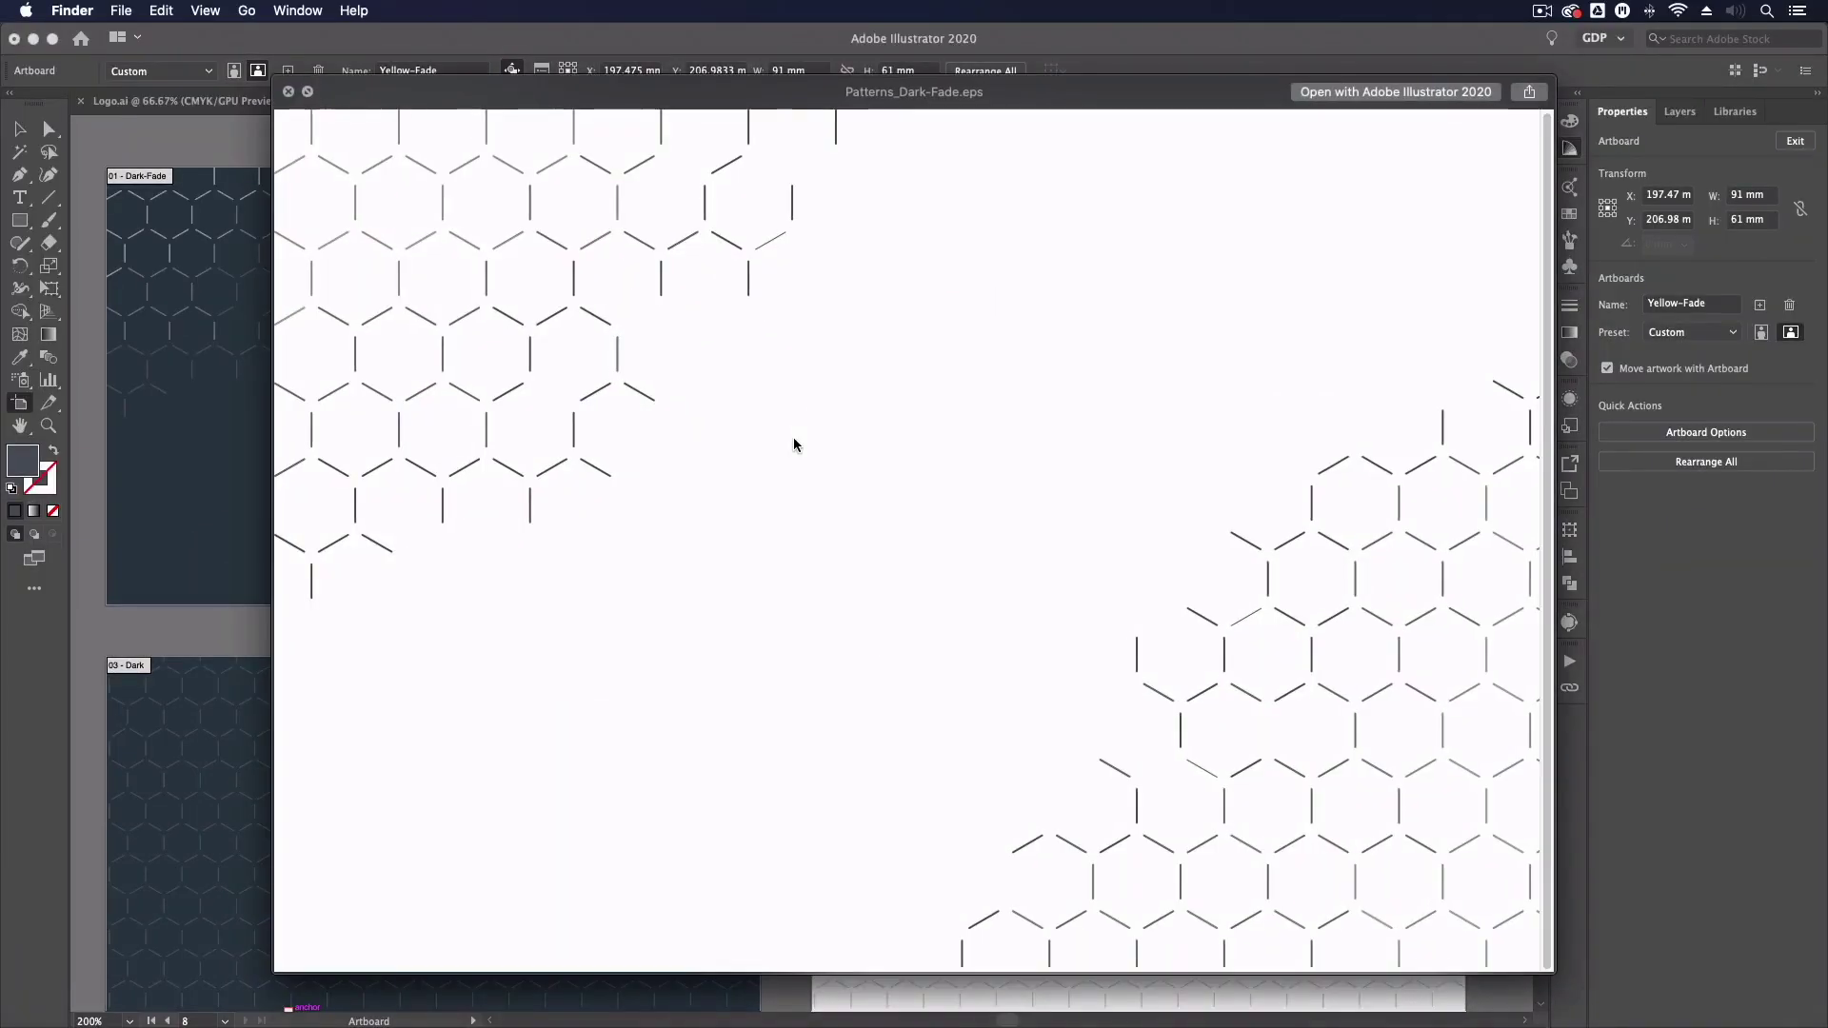
key("space")
key("Down")
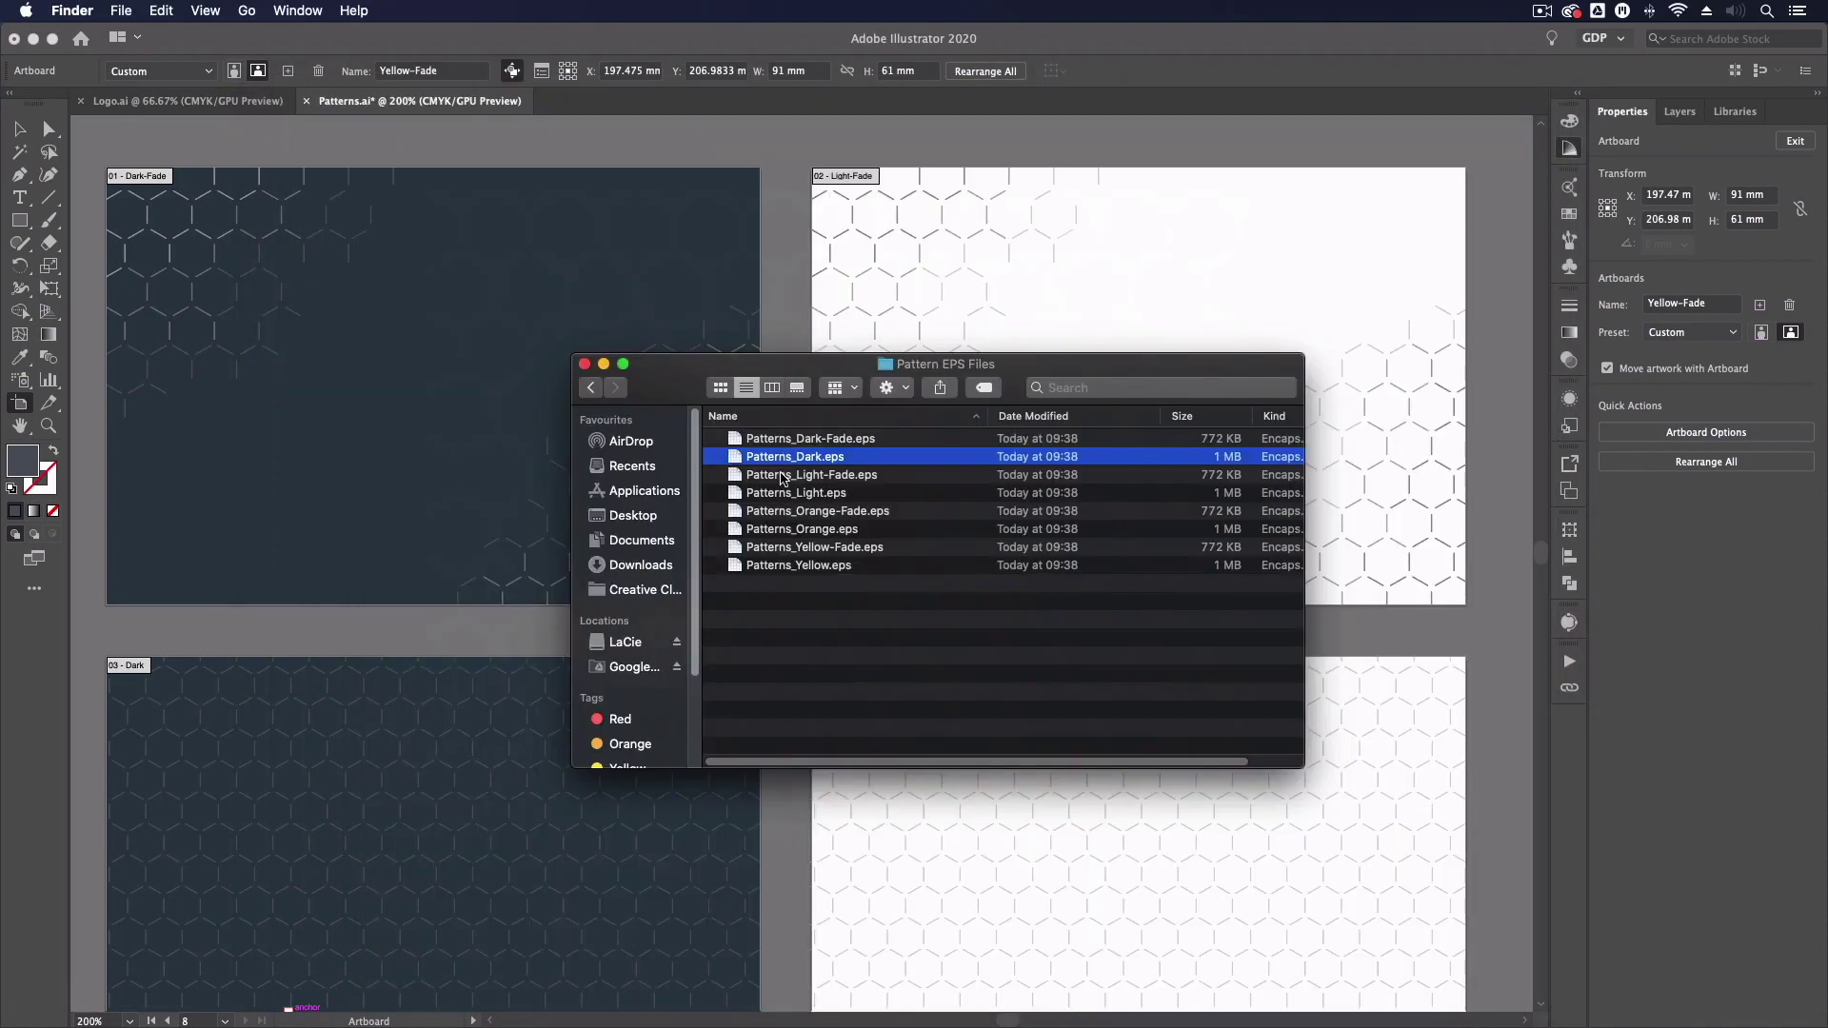
left_click(780, 476)
key("space")
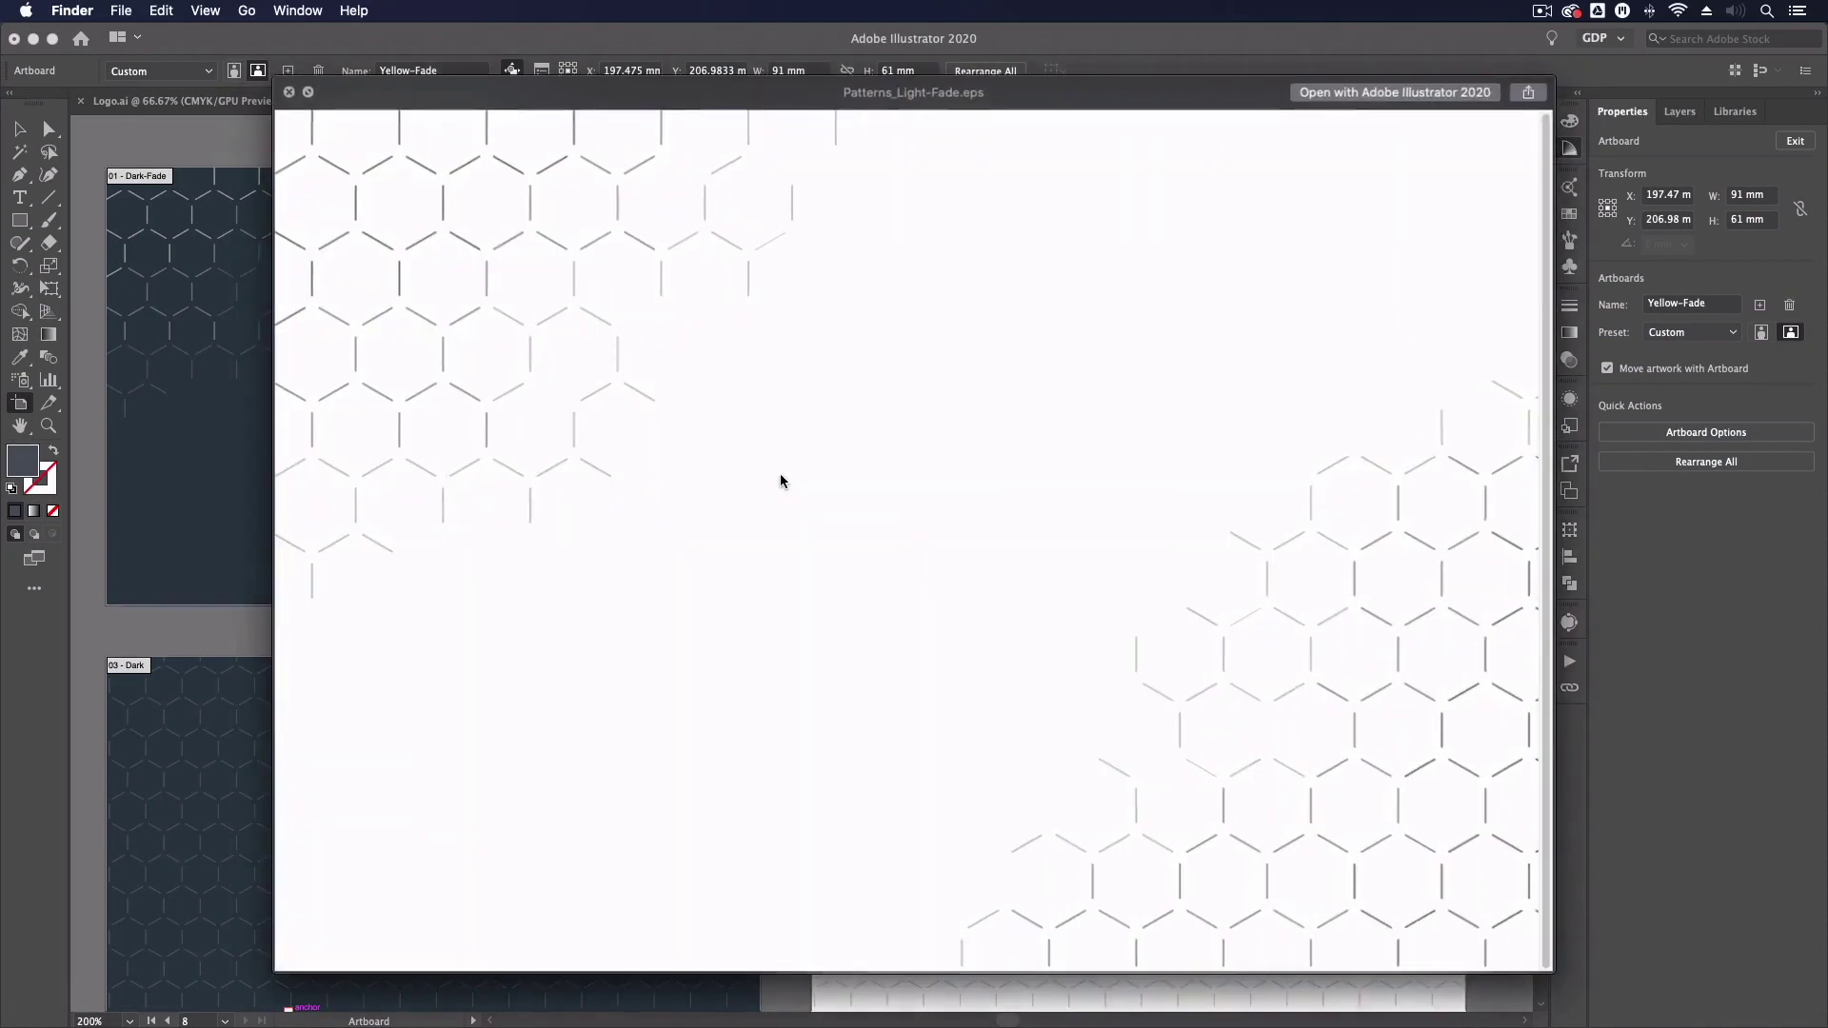
key("space")
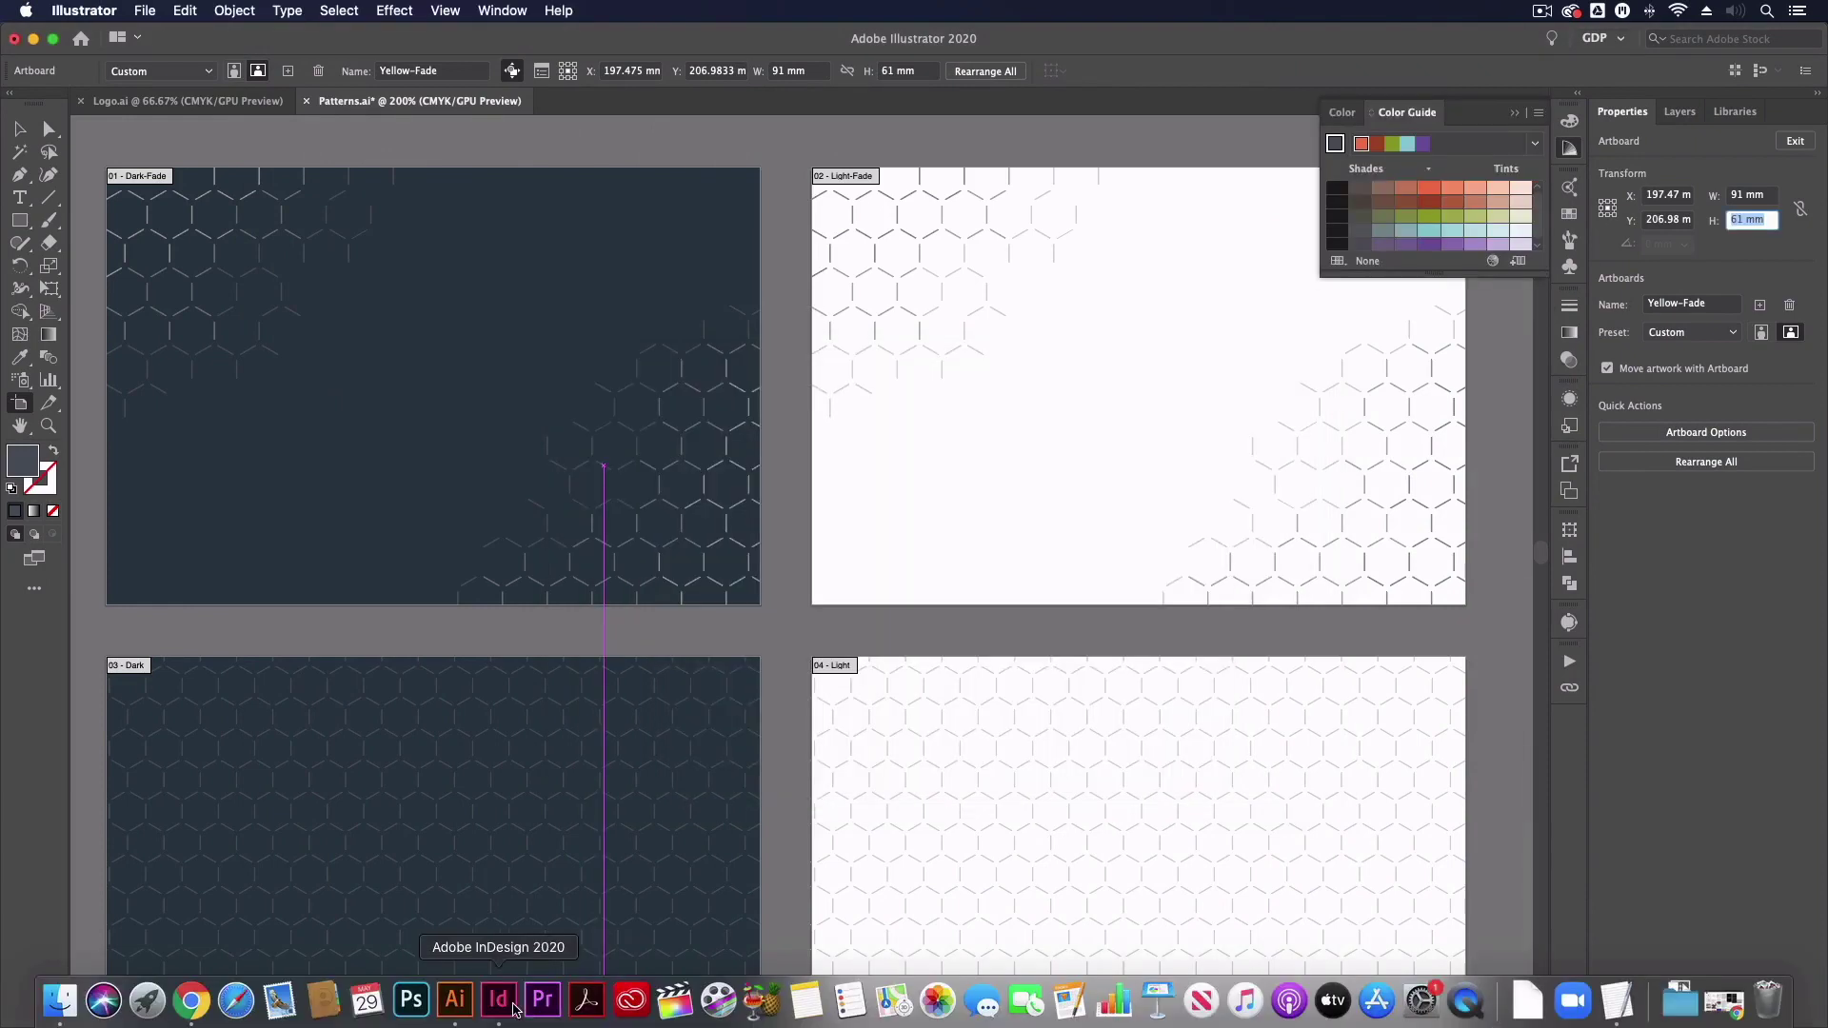
Switch to InDesign and place Patterns_Orange-Fade.eps from the Pattern EPS Files folder into the business card document
left_click(499, 999)
left_click(60, 999)
left_click_drag(683, 377, 816, 463)
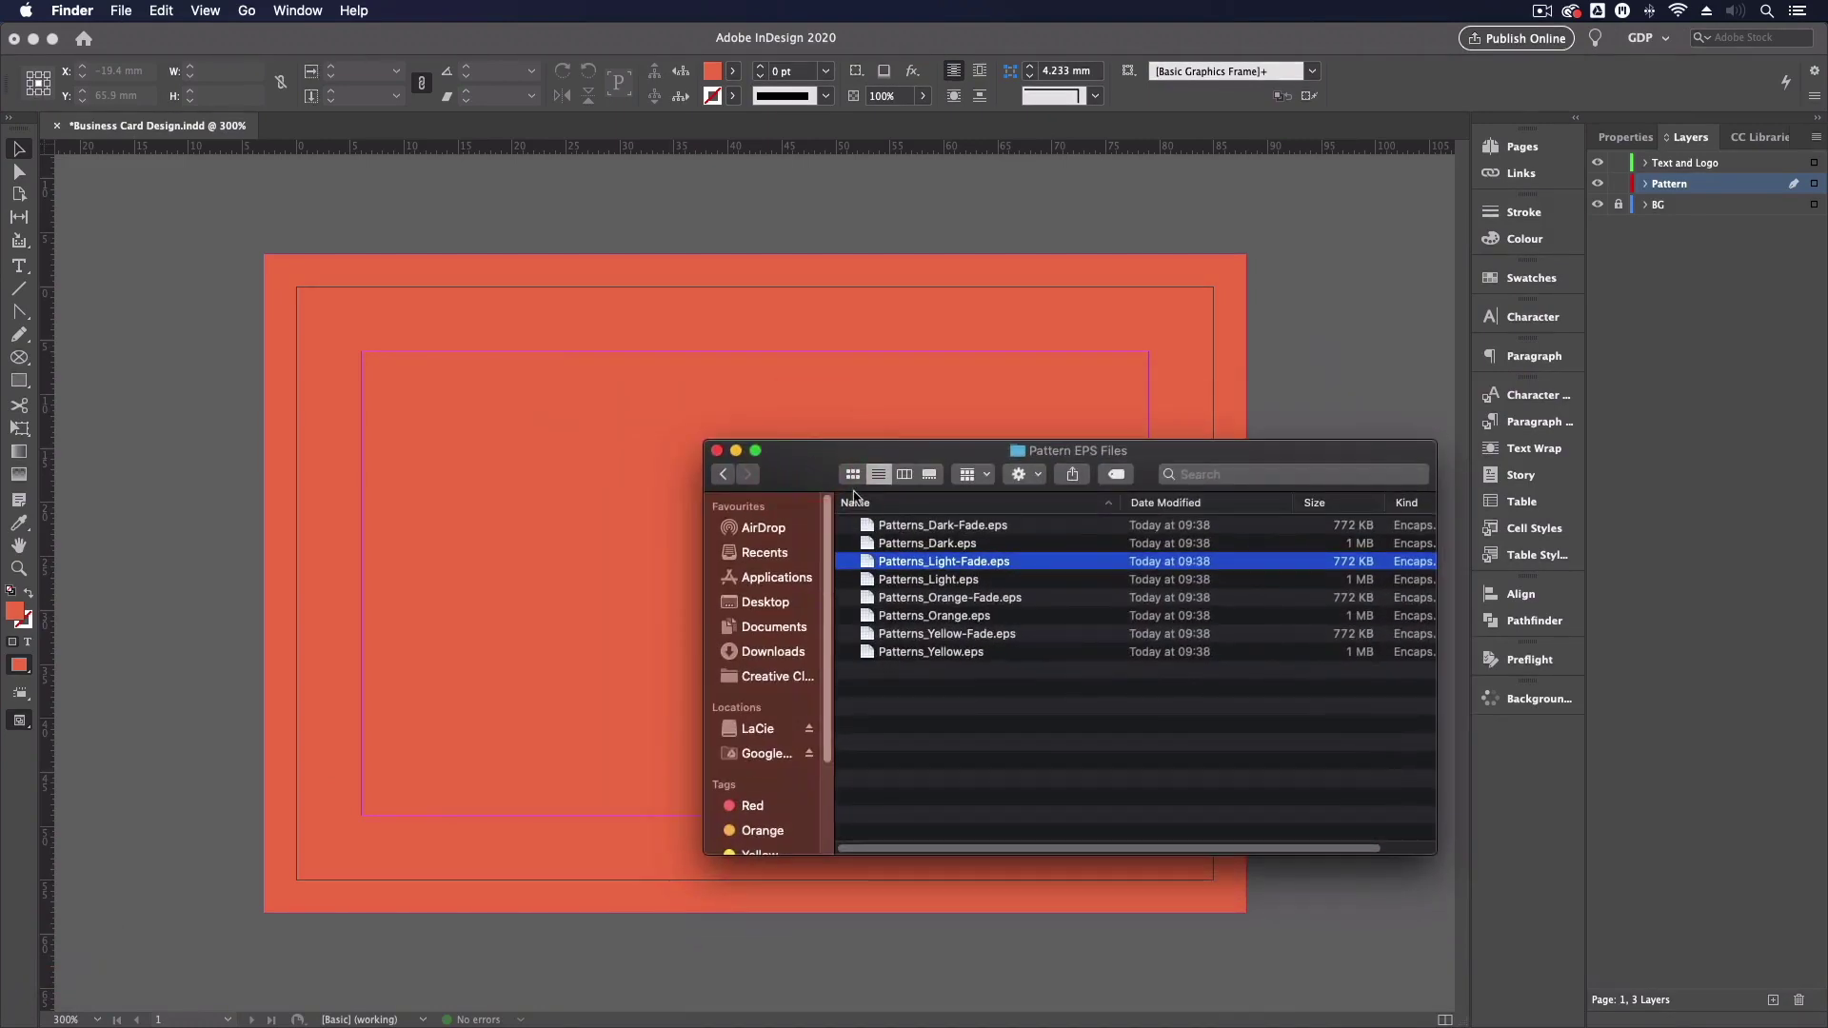
left_click(904, 600)
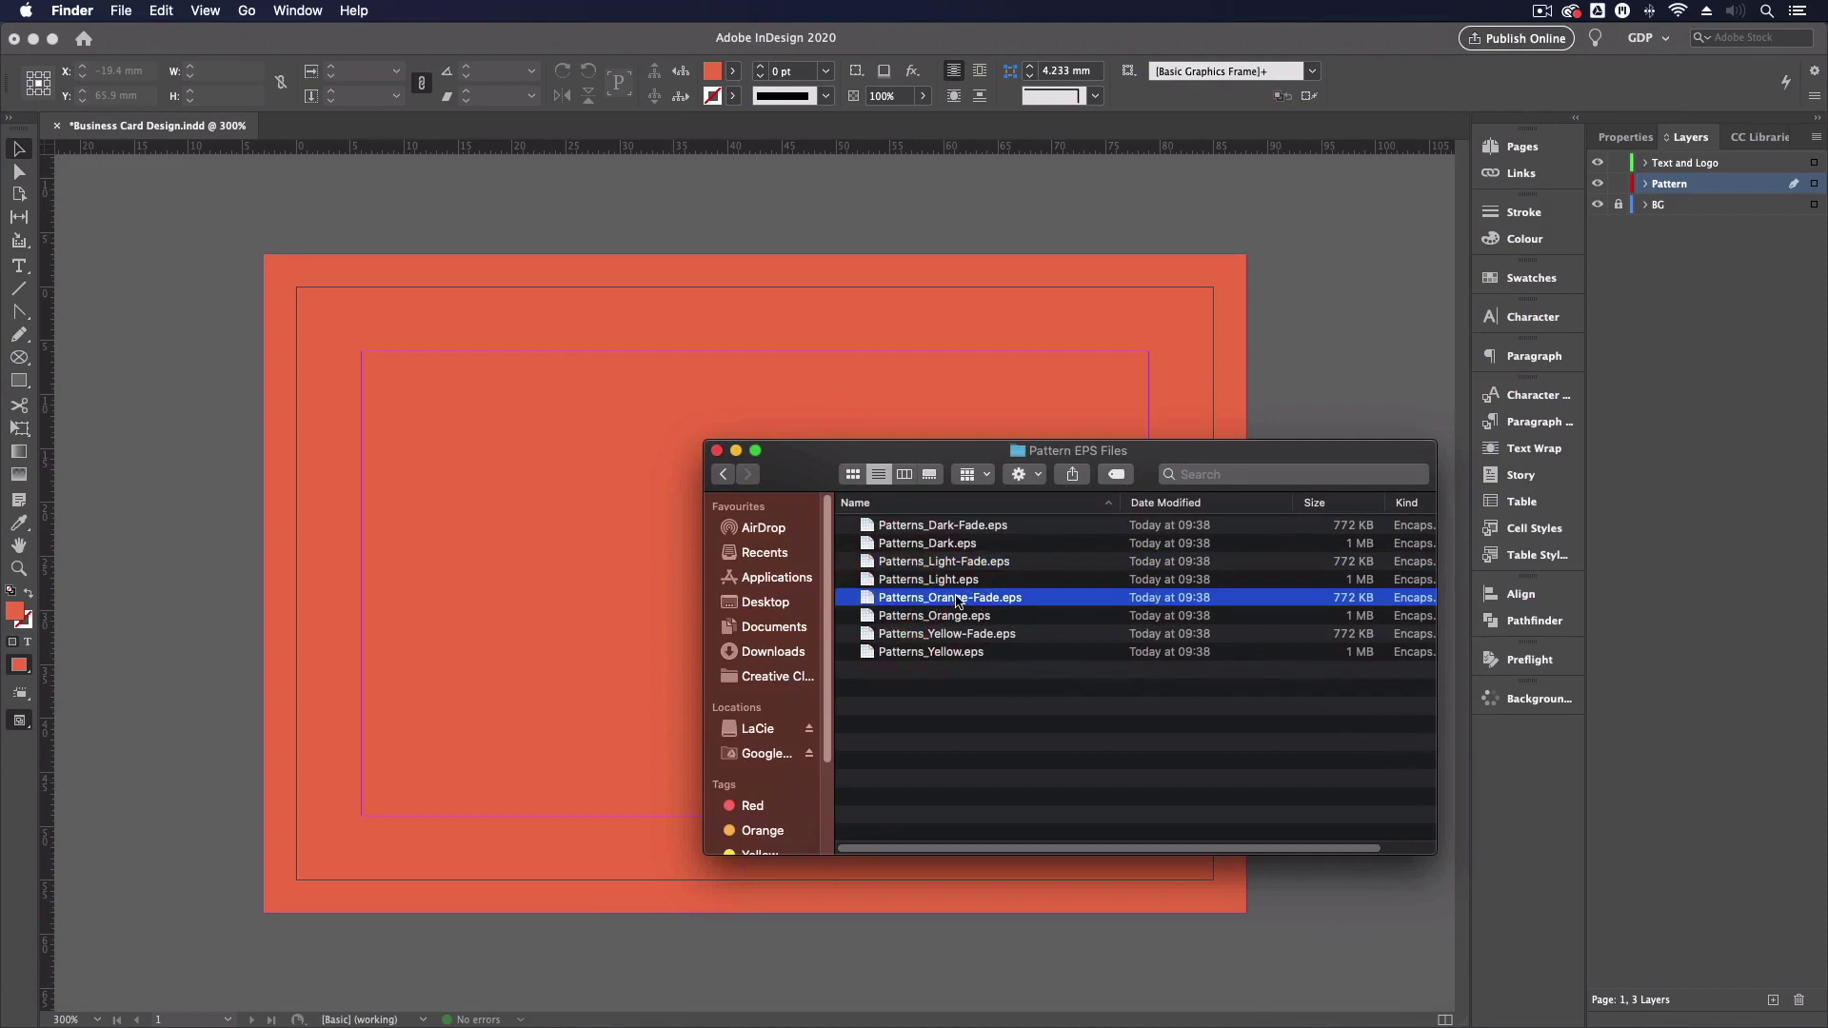
left_click_drag(943, 612, 225, 364)
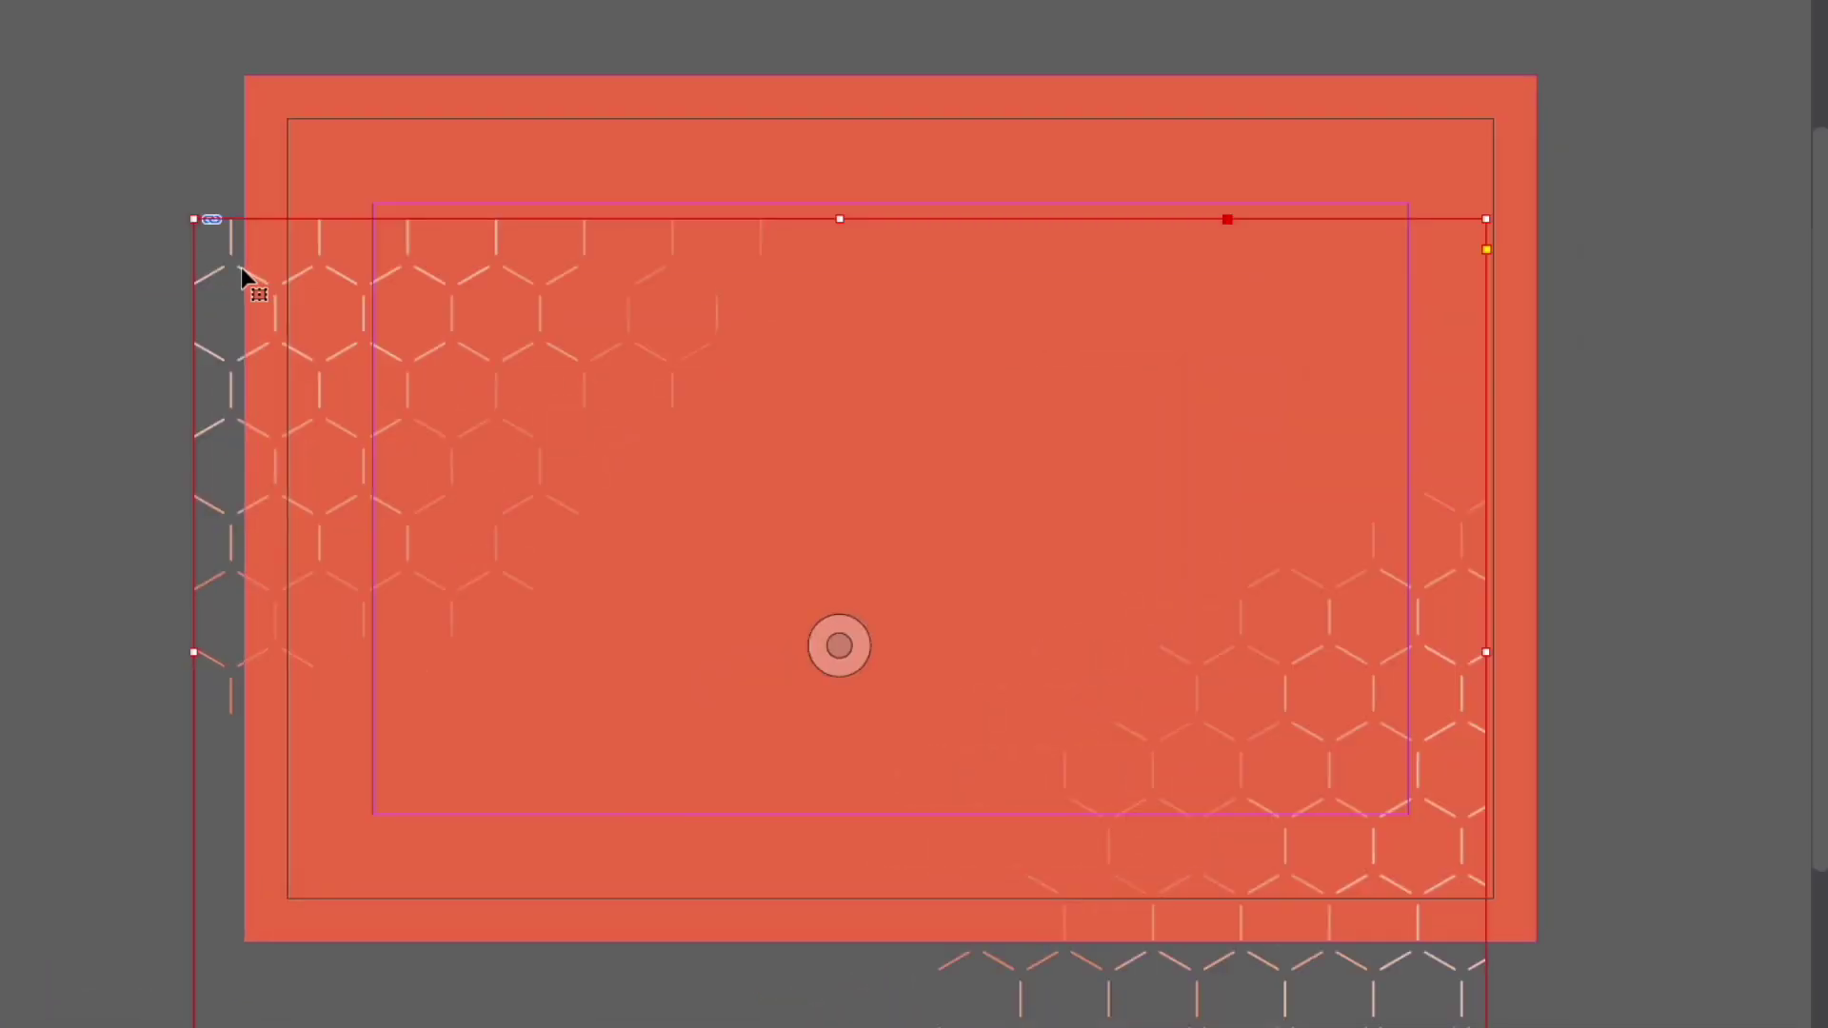
Align the placed hexagon pattern with the bleed edges on all sides and show the page in Preview mode
left_click_drag(255, 402, 282, 374)
left_click_drag(266, 234, 294, 127)
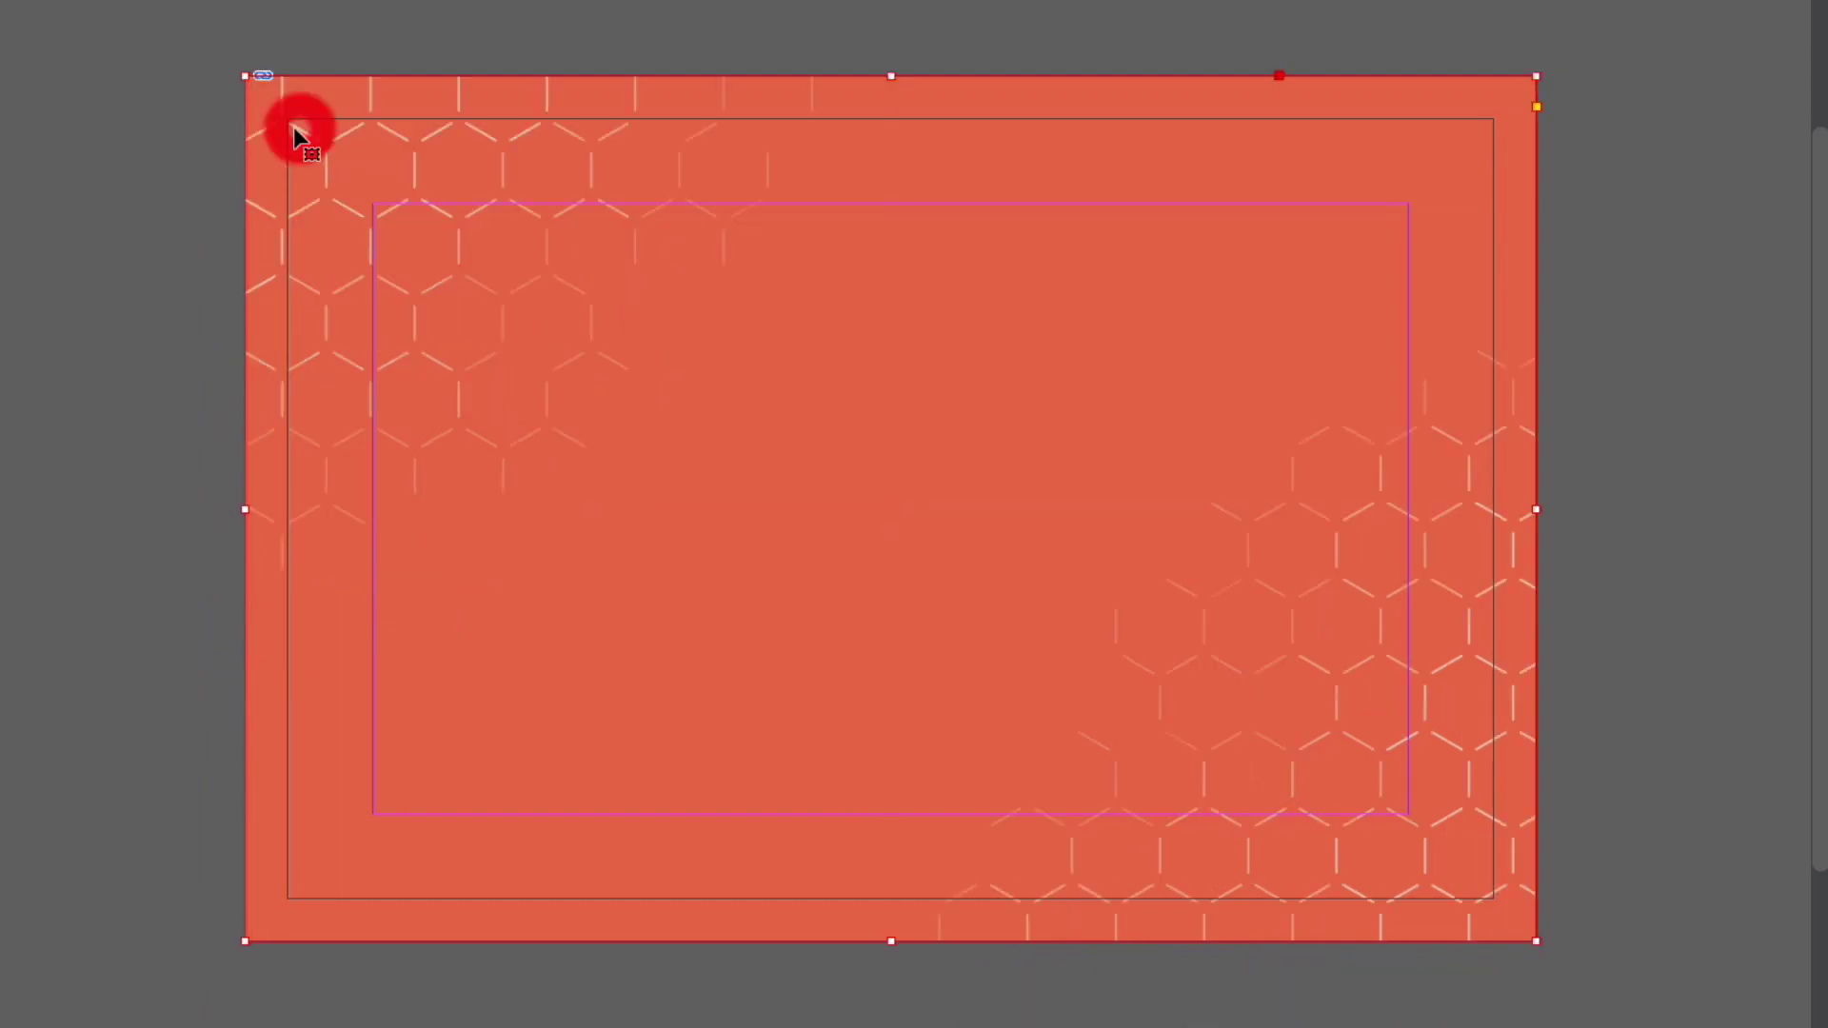
left_click(145, 267)
key("w")
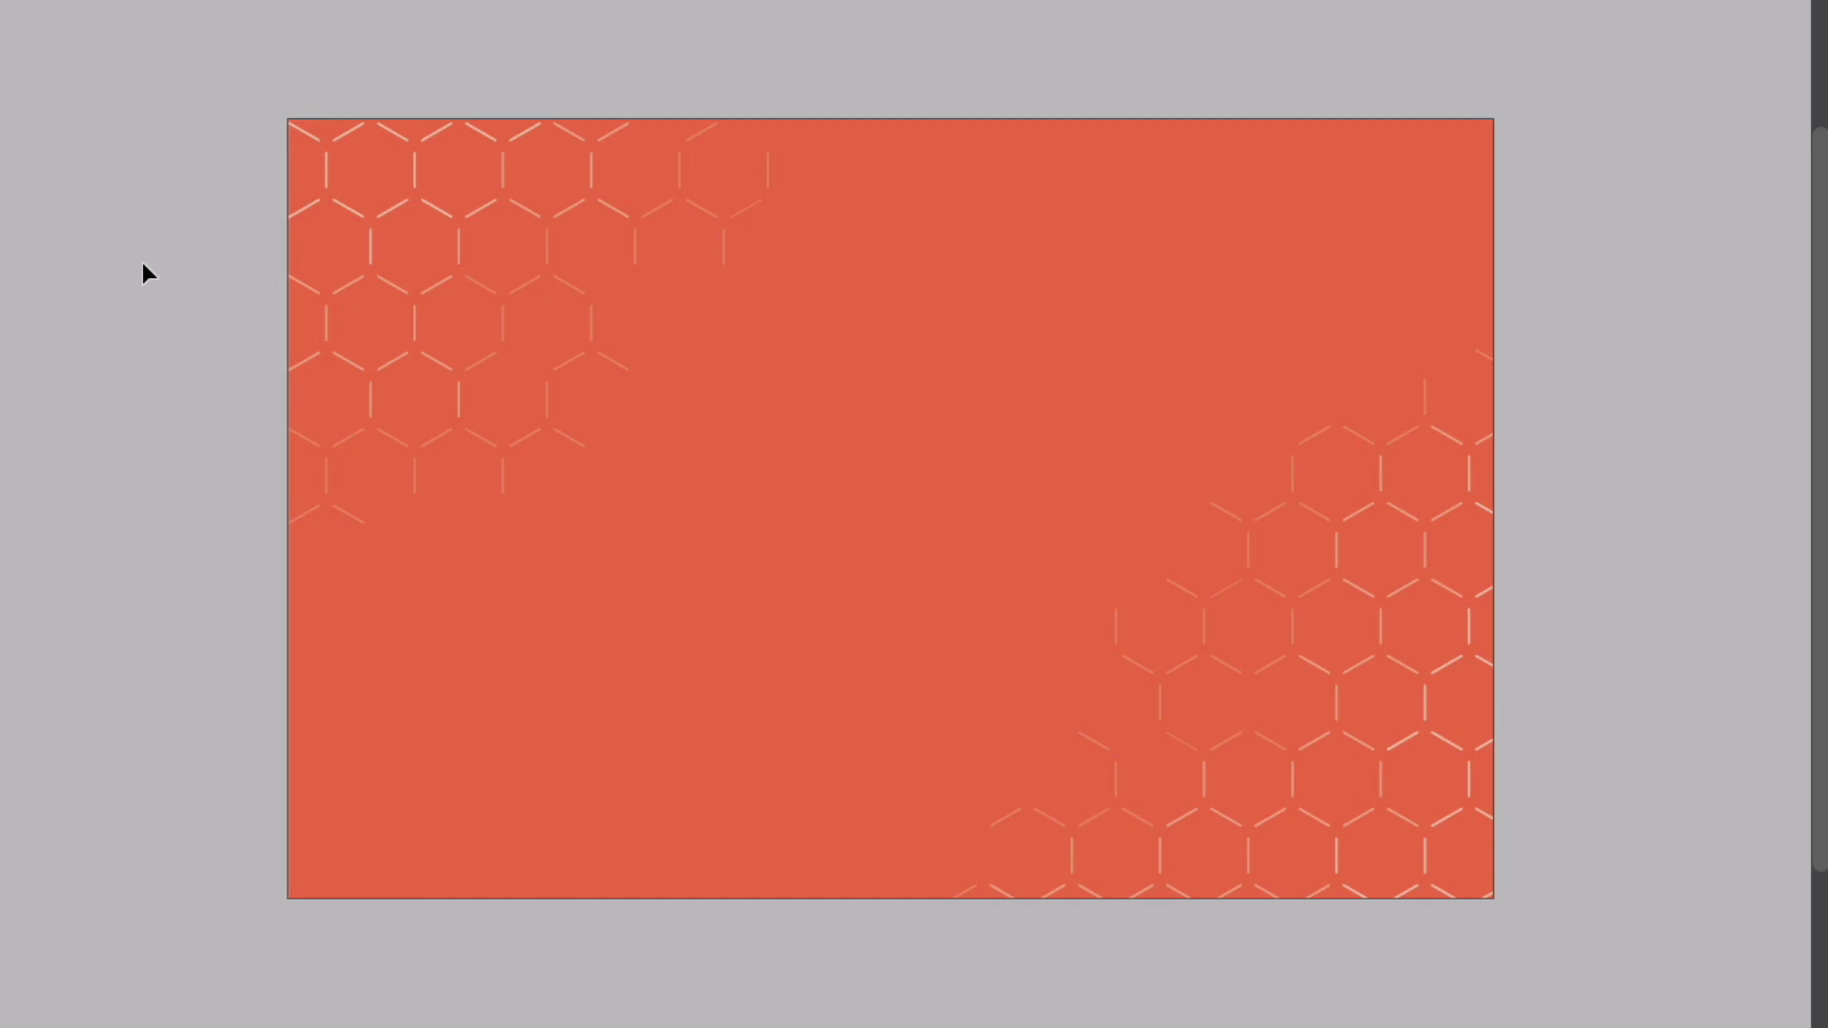
Set the opacity of the placed hexagon pattern to 60%
left_click(358, 211)
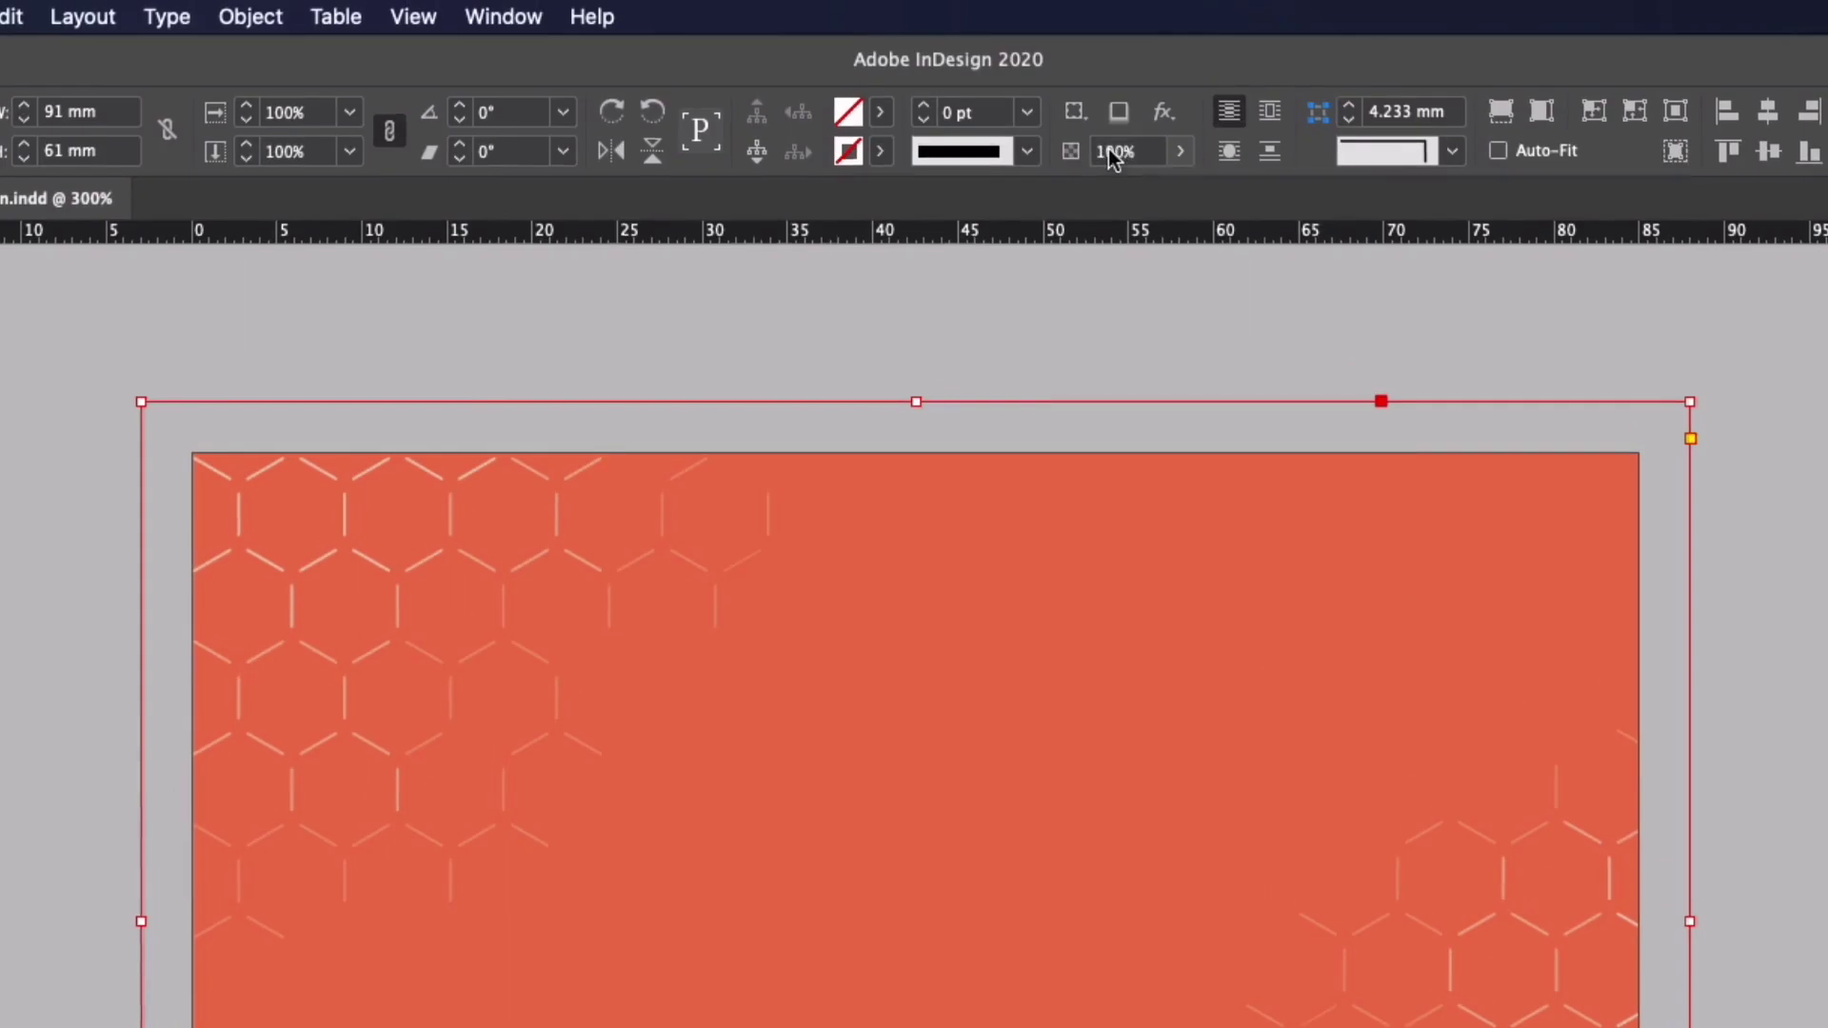
left_click(1112, 151)
type("6")
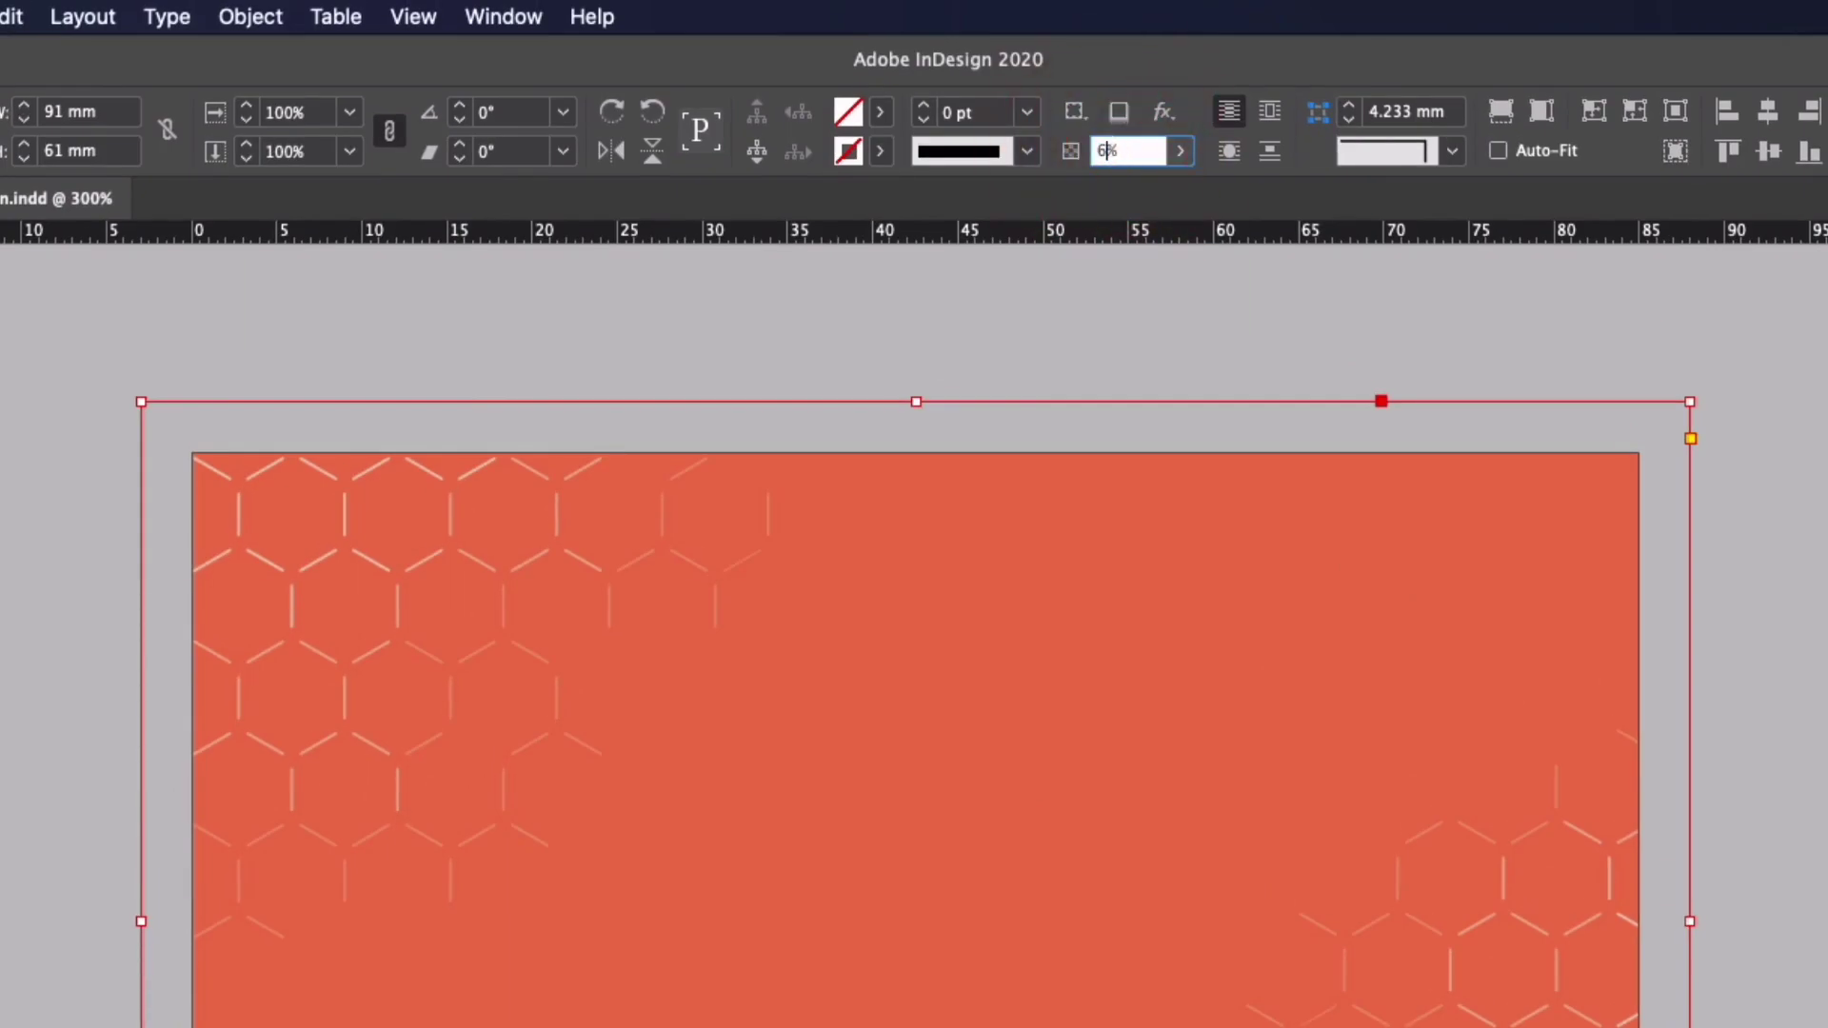
type("0")
key("Return")
left_click(279, 329)
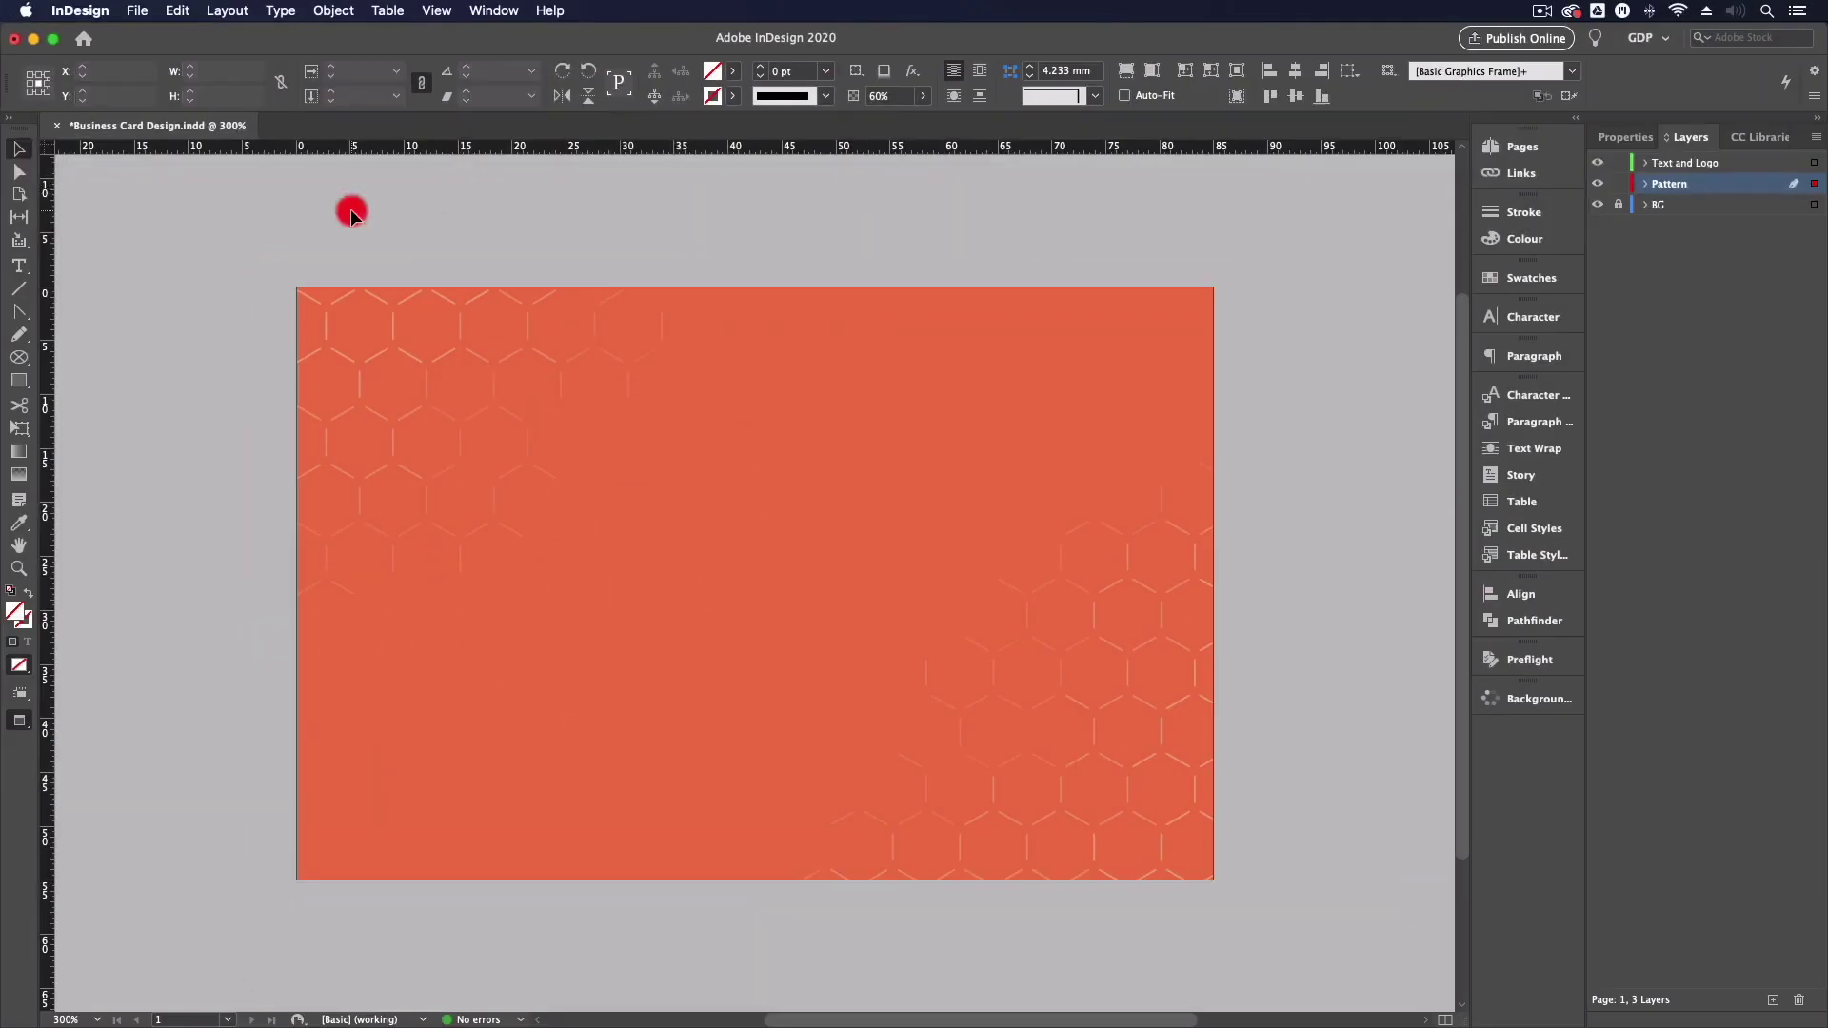
Lock the Pattern layer and make the Text and Logo layer active
left_click(319, 916)
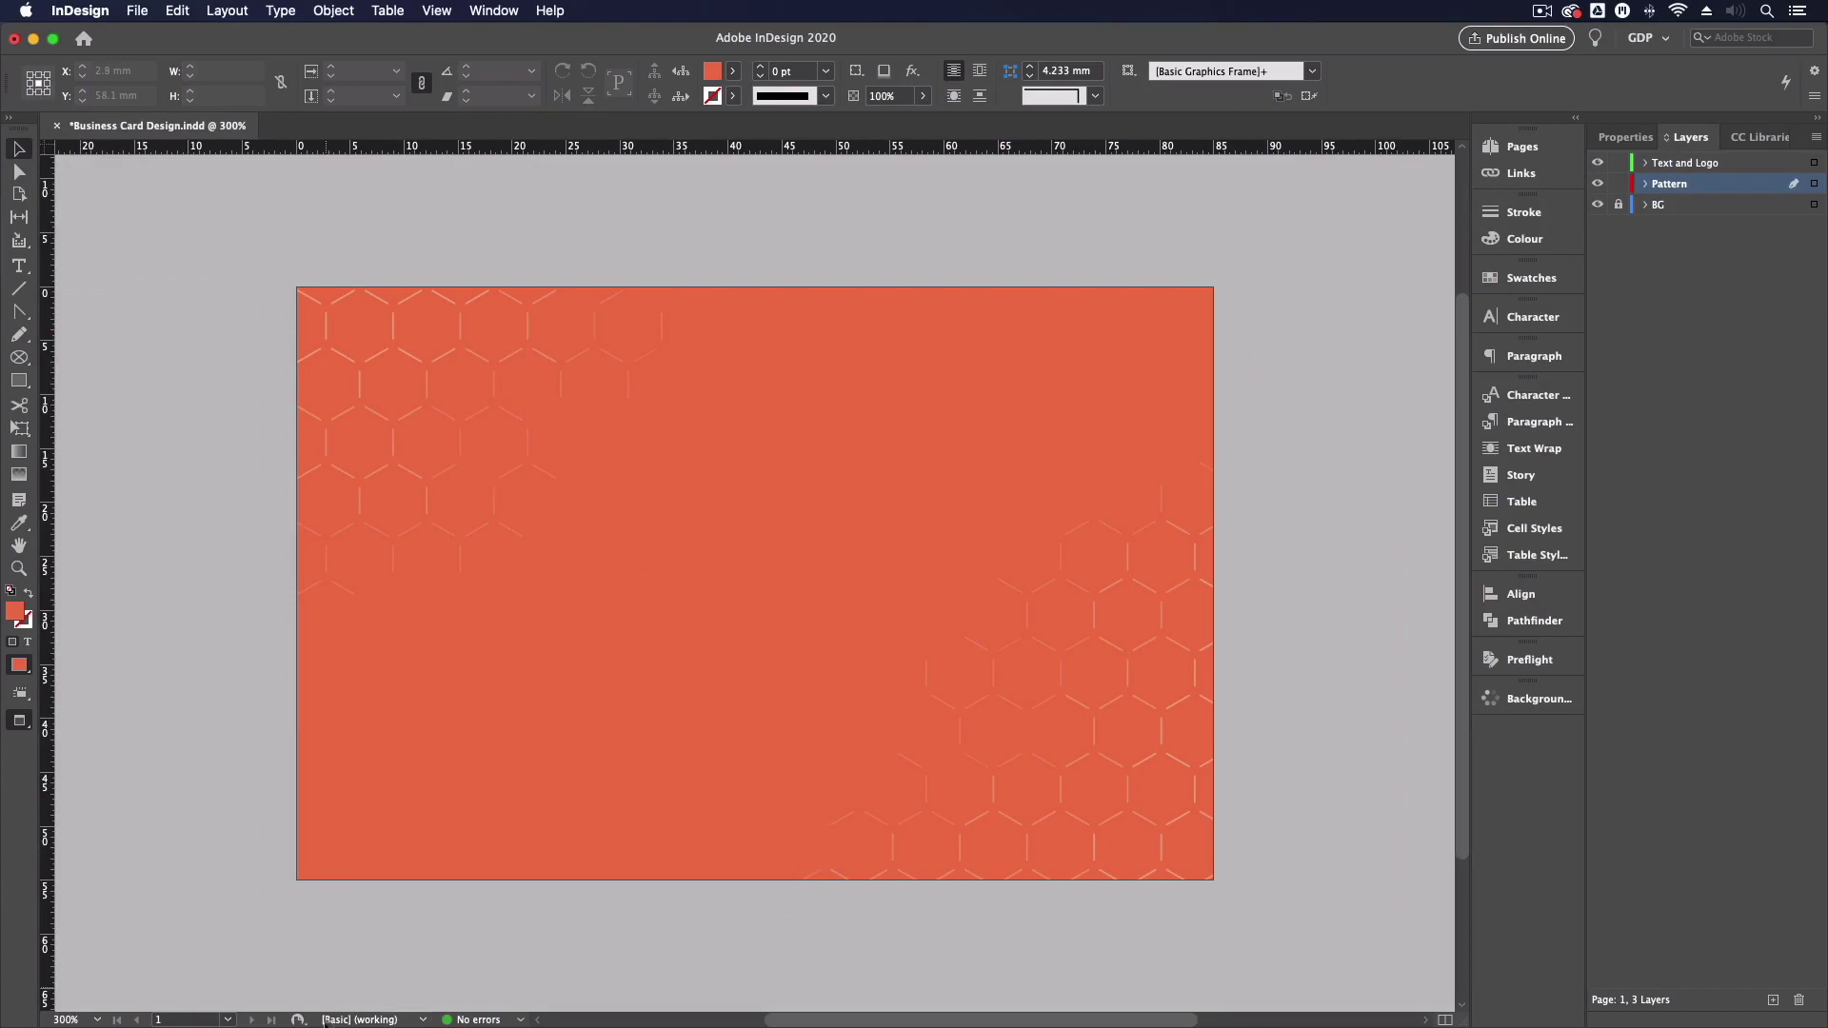
left_click(1619, 183)
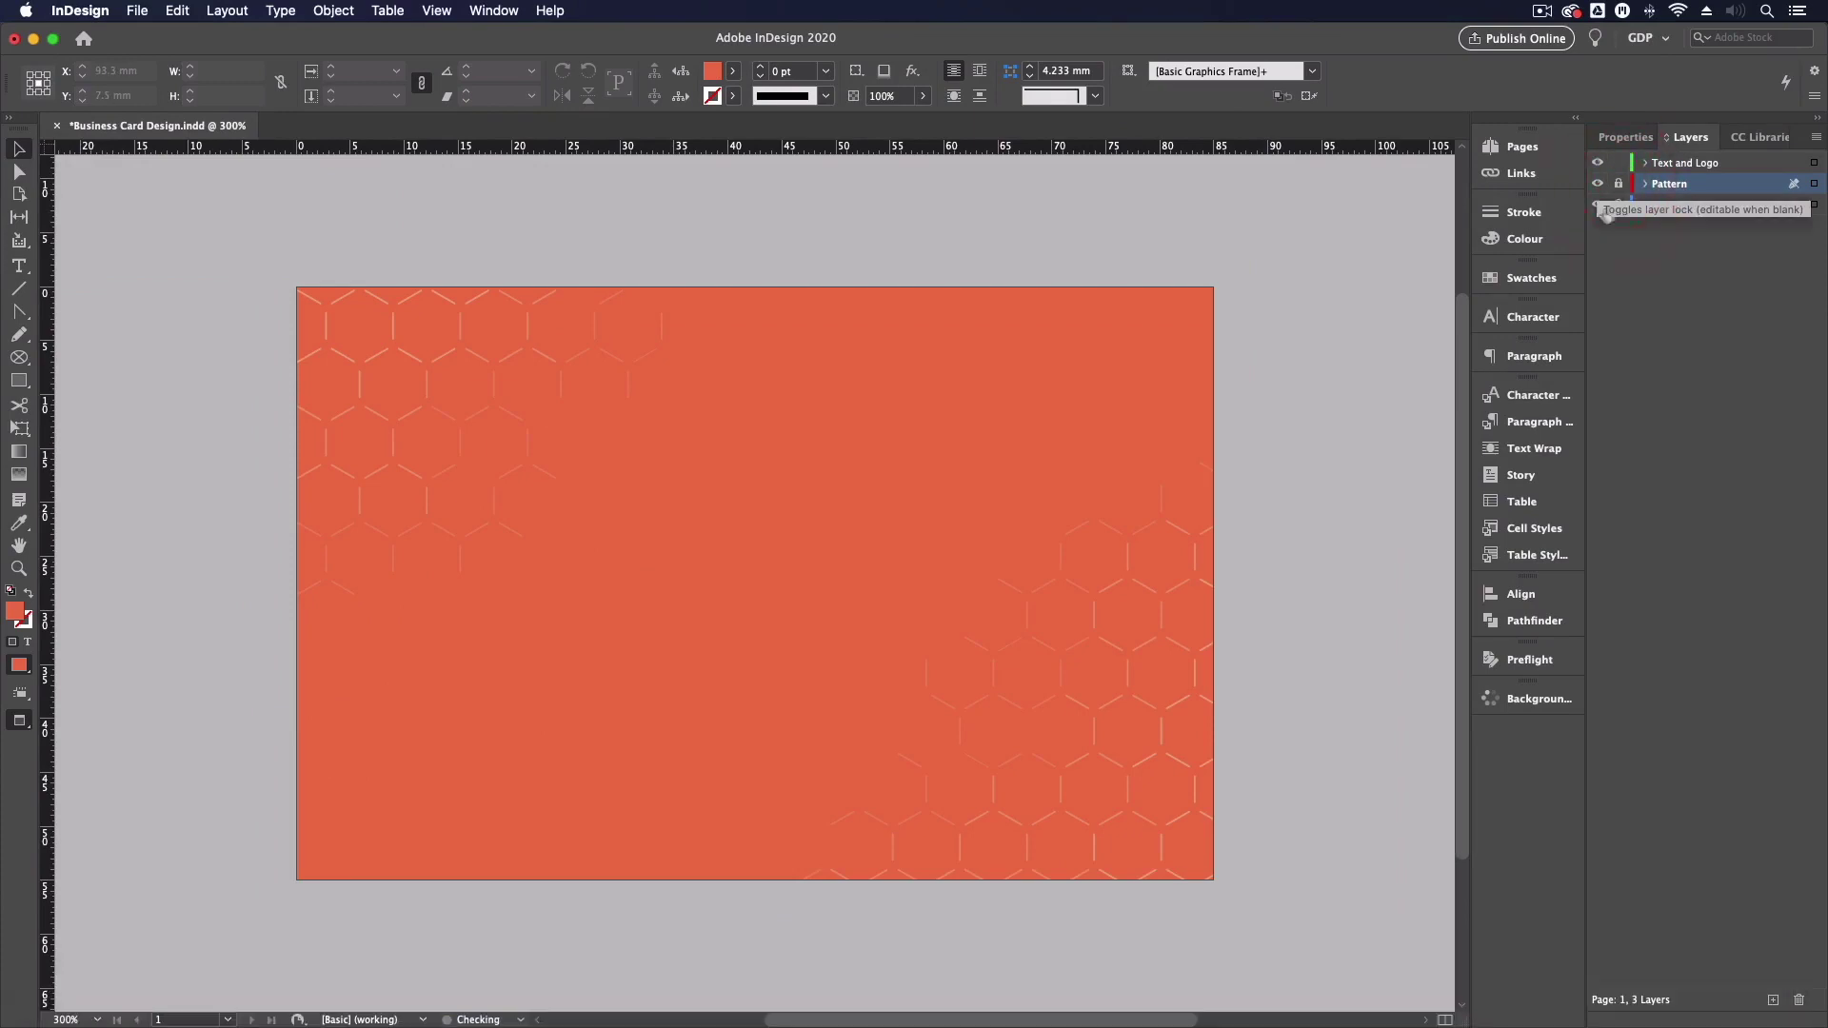
left_click(1697, 164)
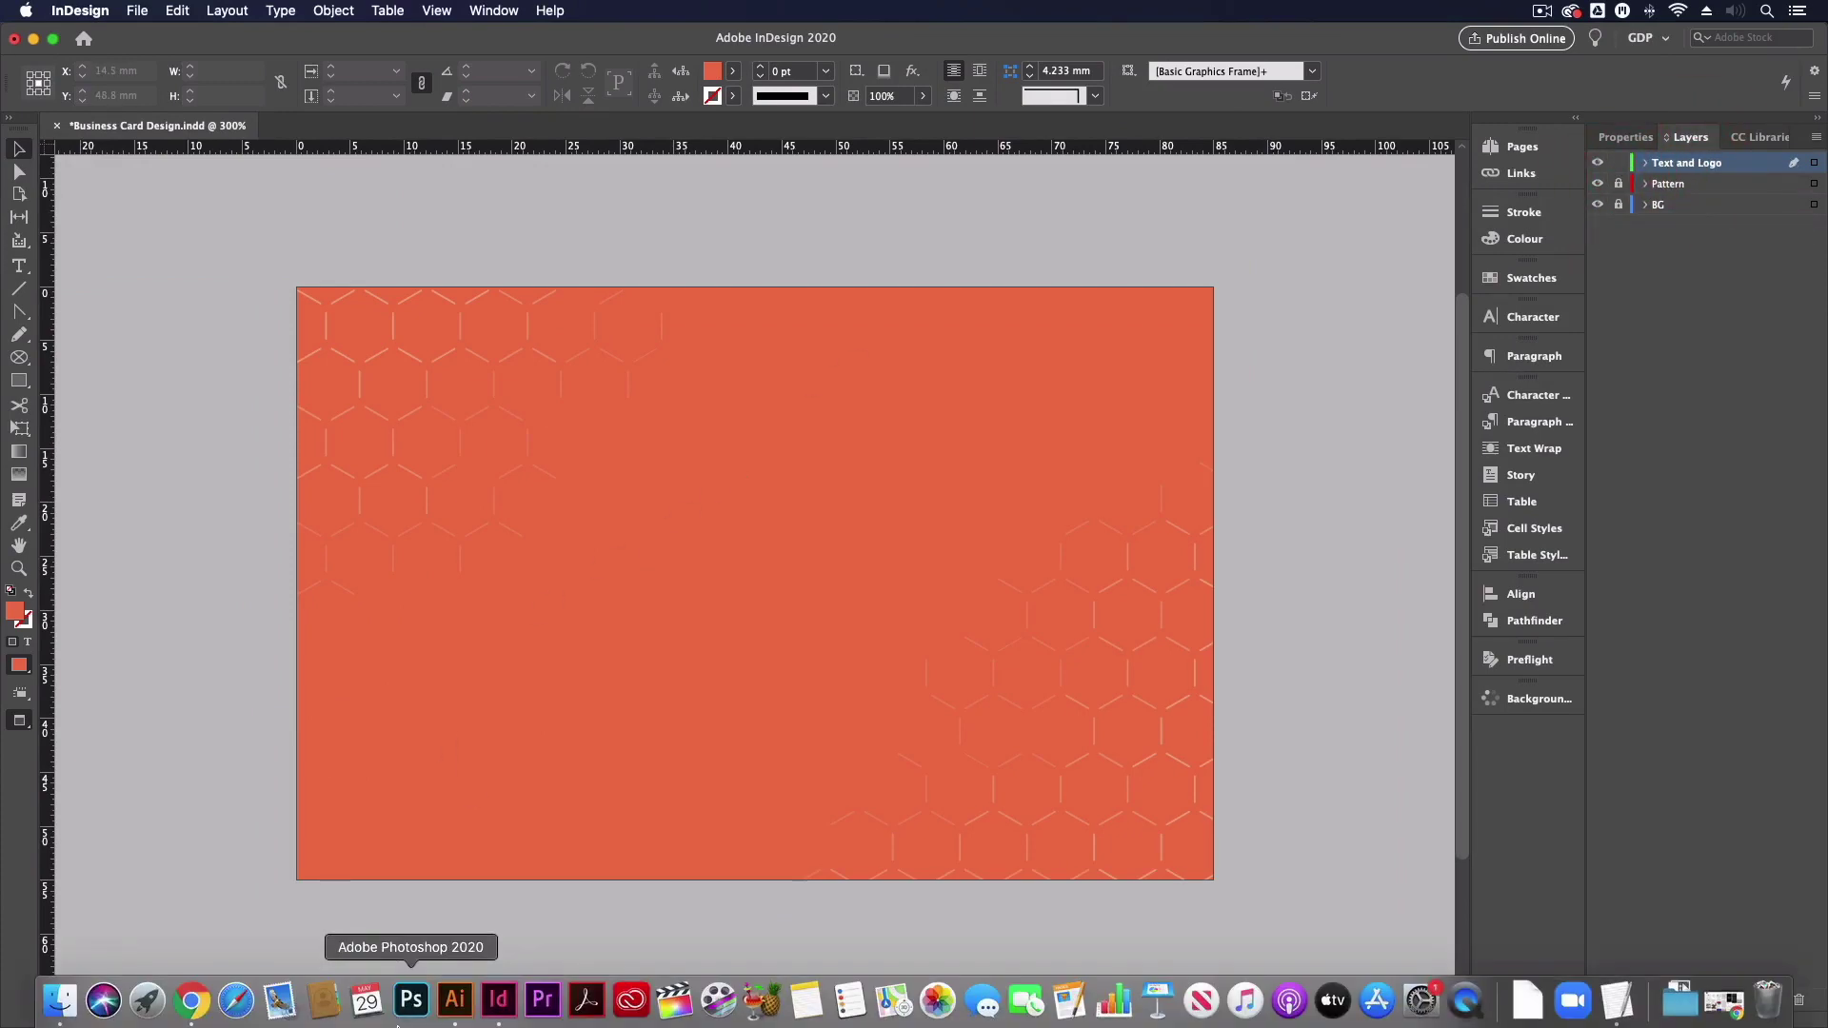
Switch to Illustrator and select the stacked Graphic Designer Pro logo with the yellow icon on the dark band of Logo.ai
left_click(454, 1002)
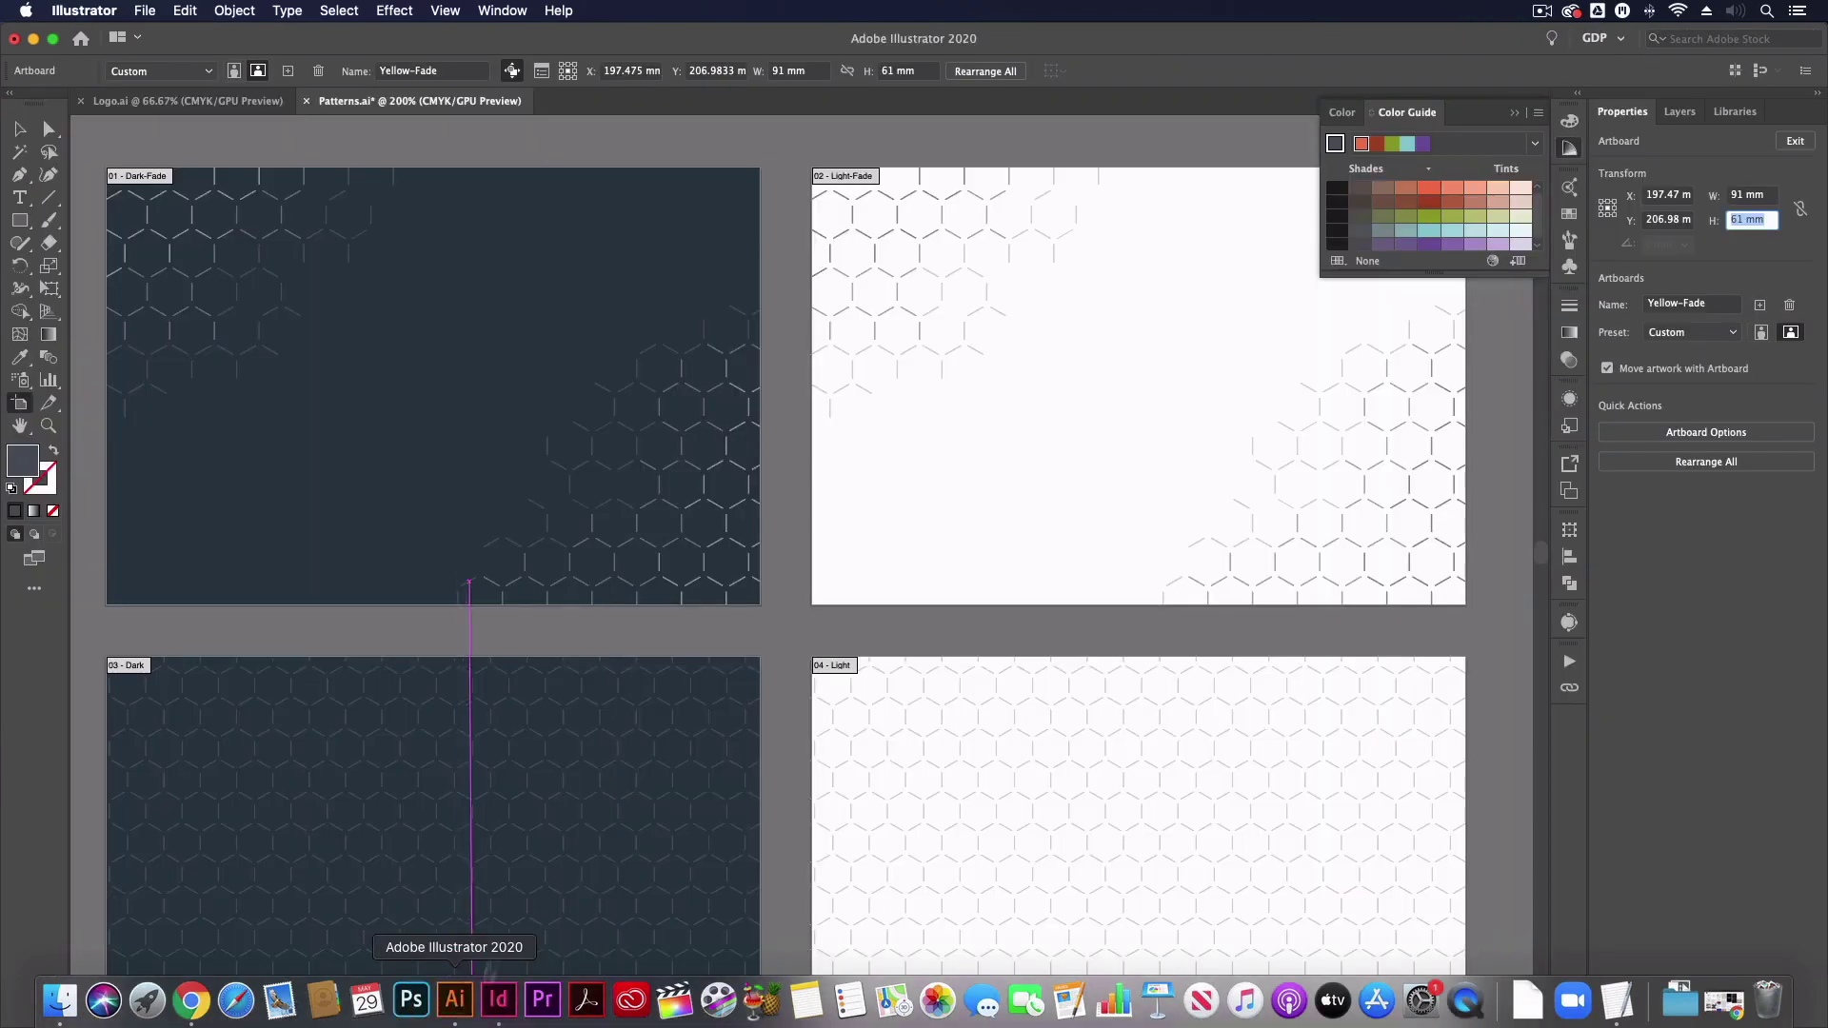
left_click(213, 103)
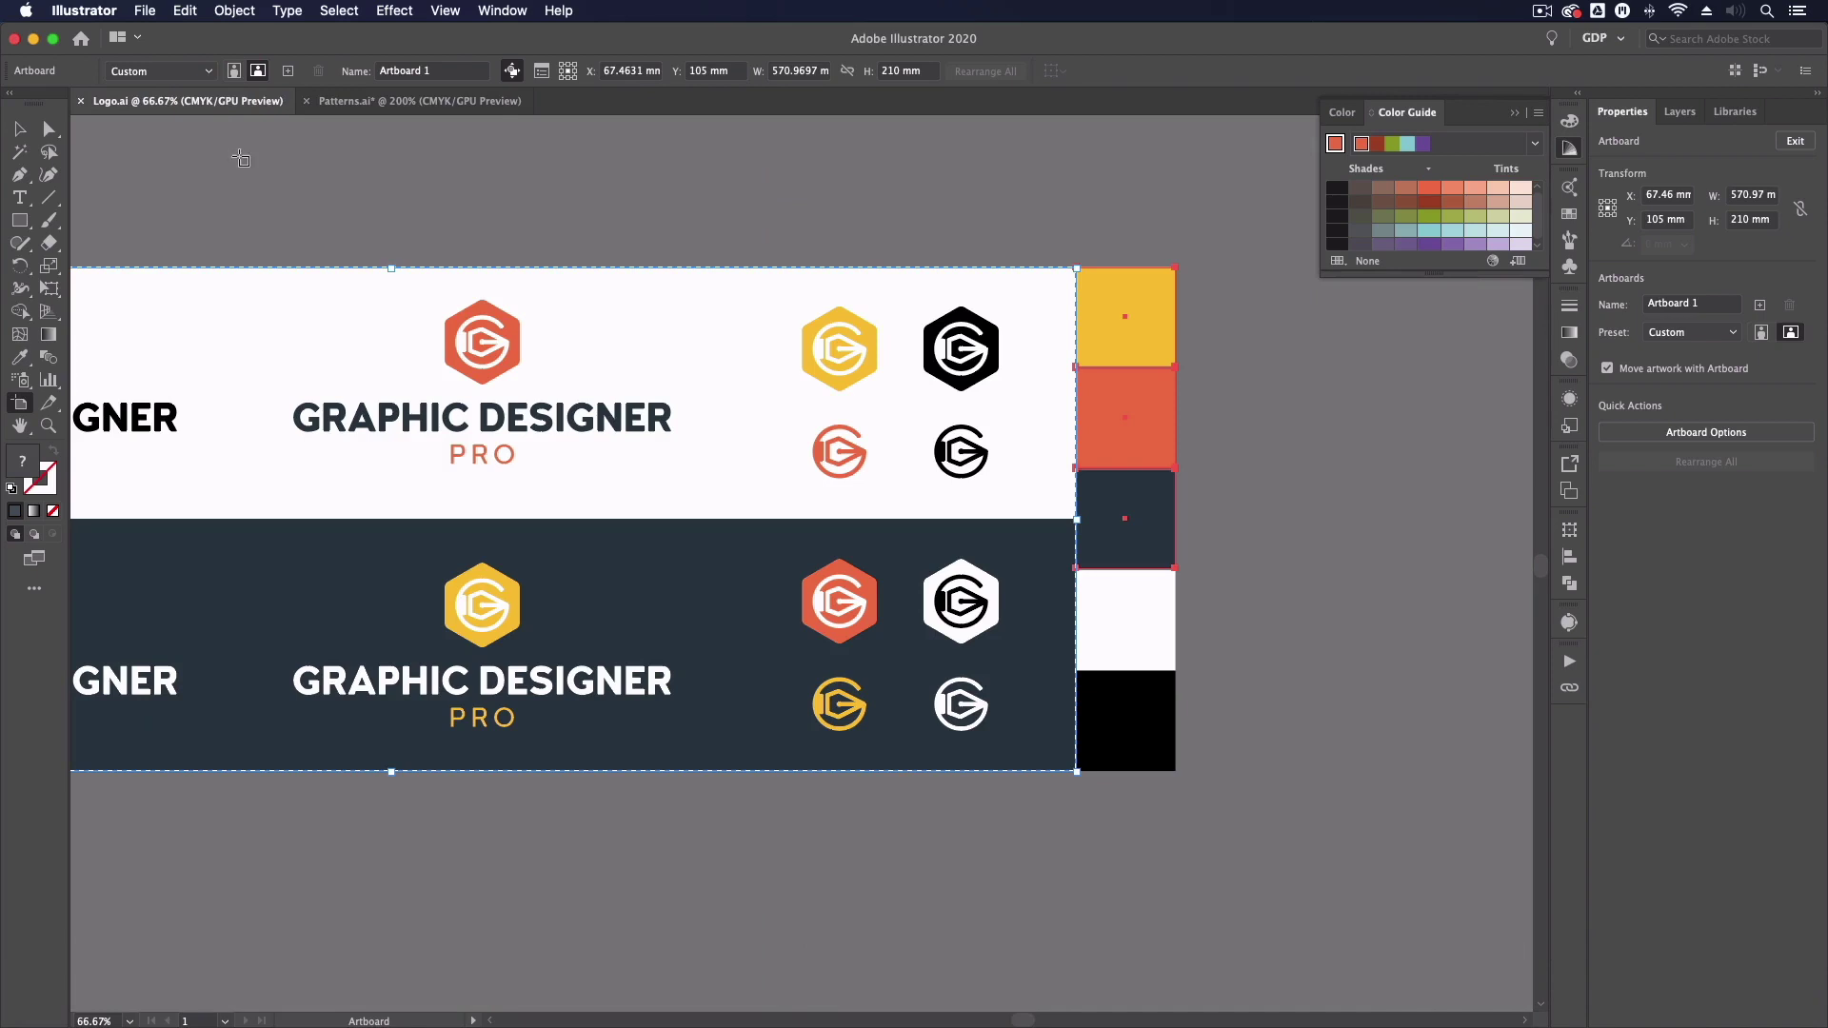
key("v")
left_click(485, 634)
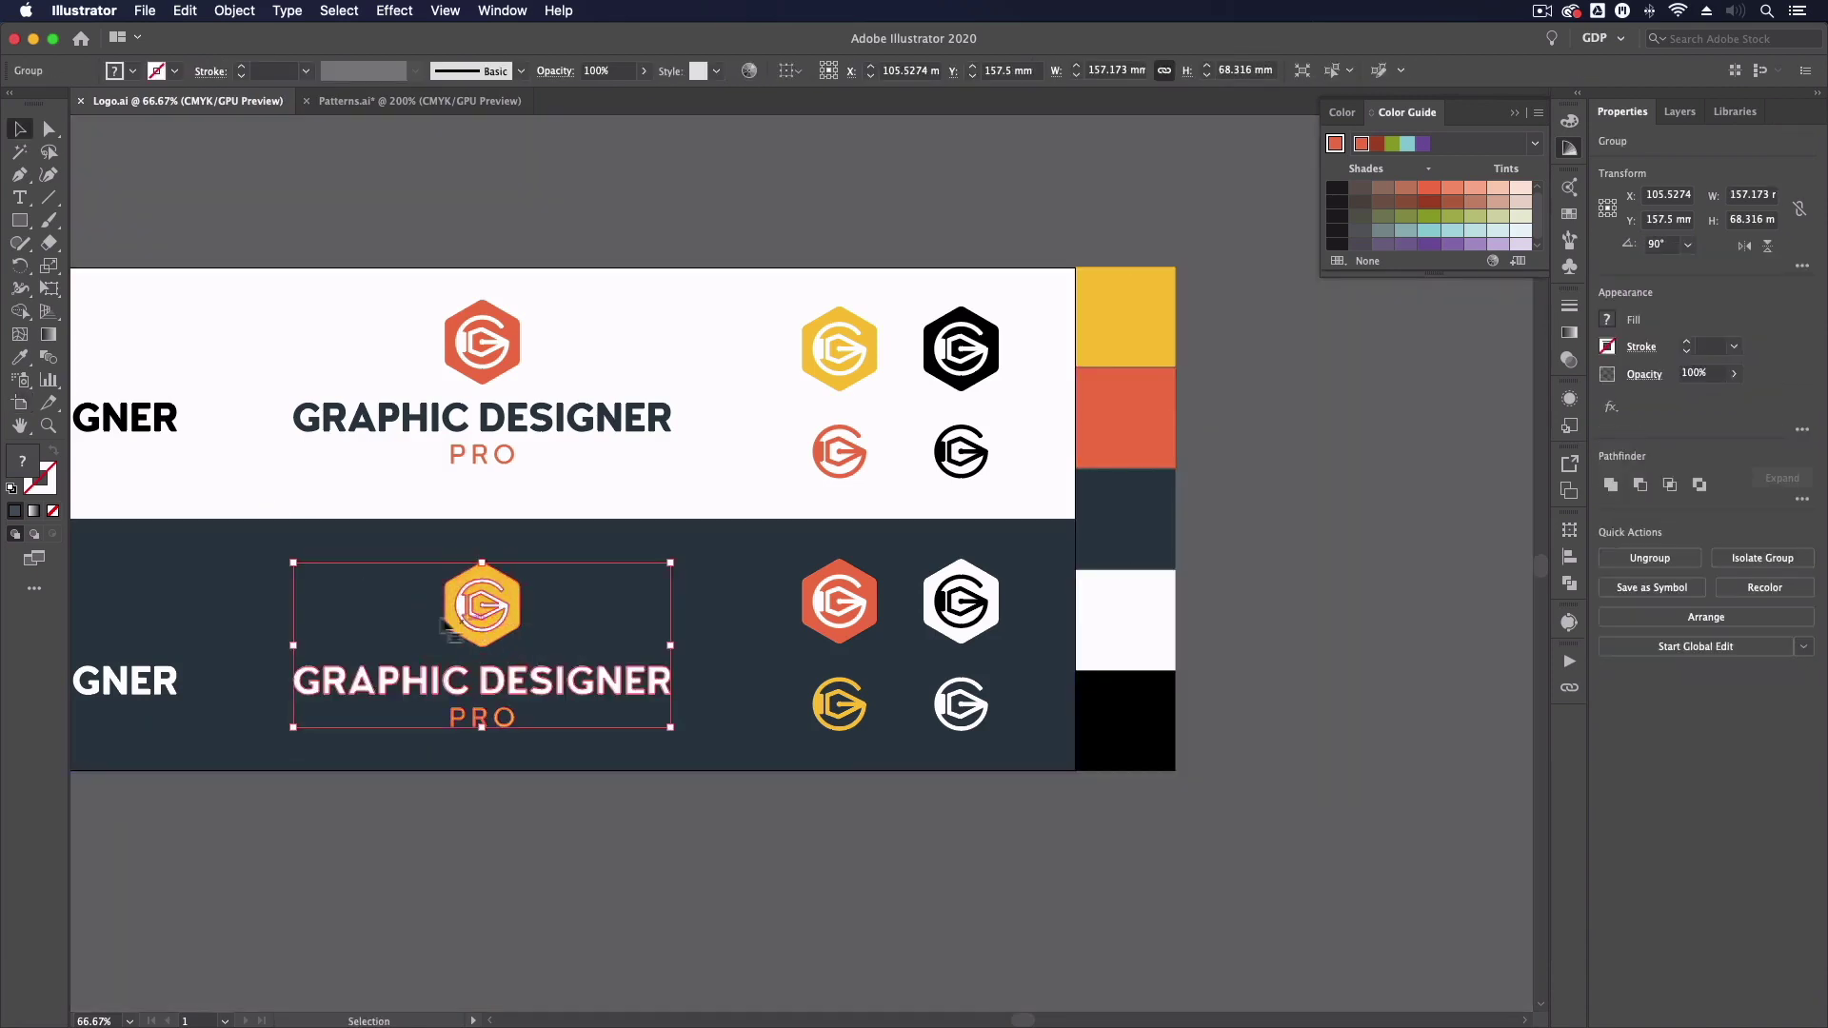
scroll(714, 624, "left", 8)
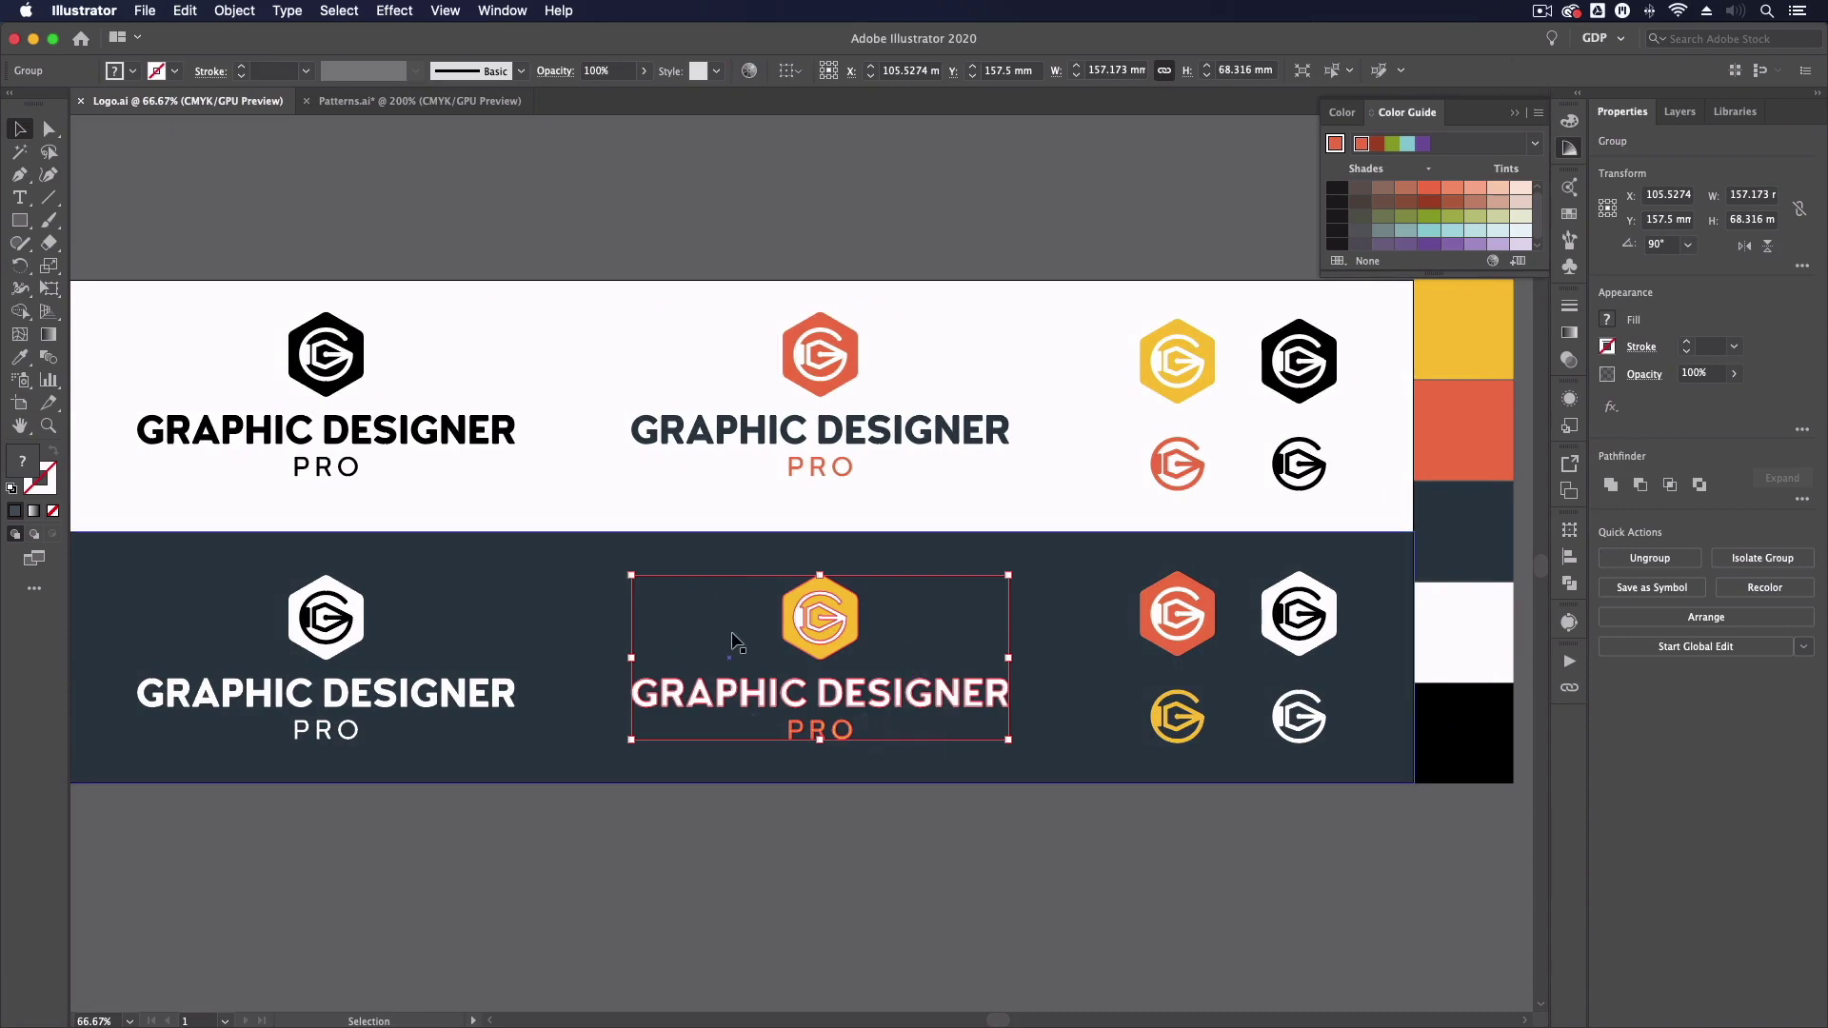
mouse_move(574, 1024)
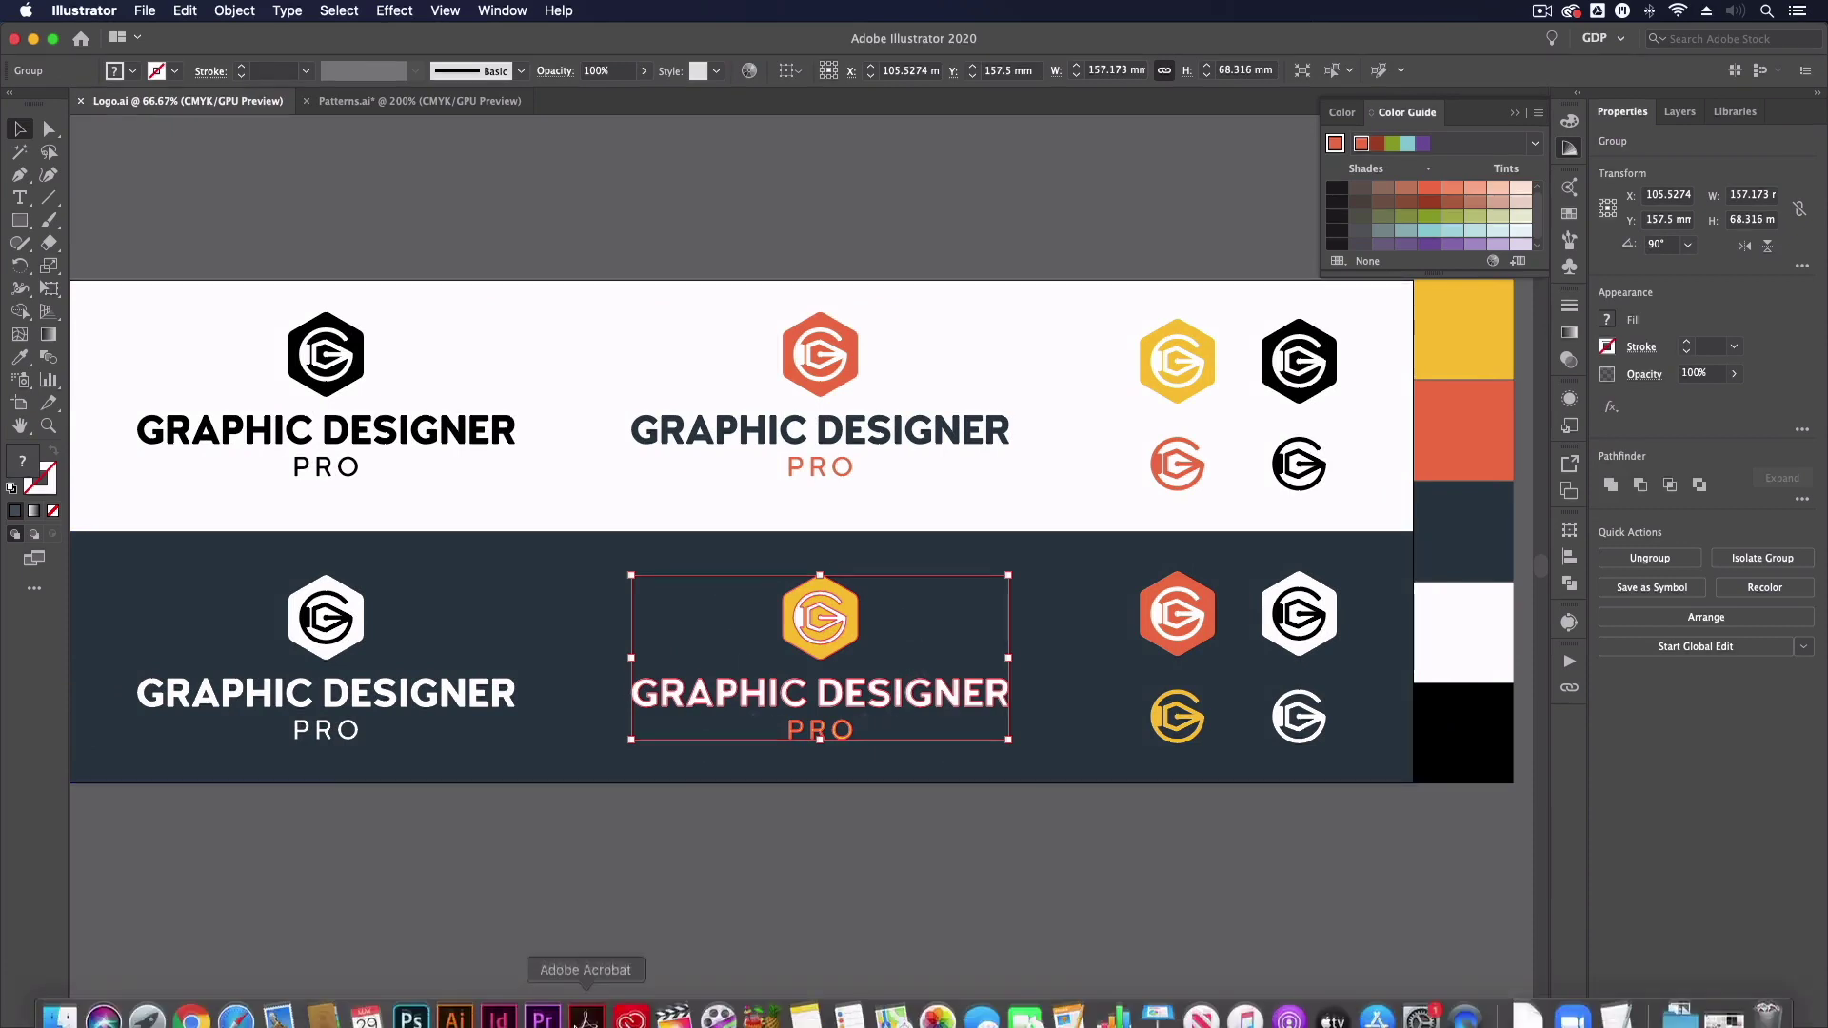
Switch to InDesign, paste the copied logo at the page's centre and enlarge it about its centre to about 58 x 25 mm
left_click(500, 1000)
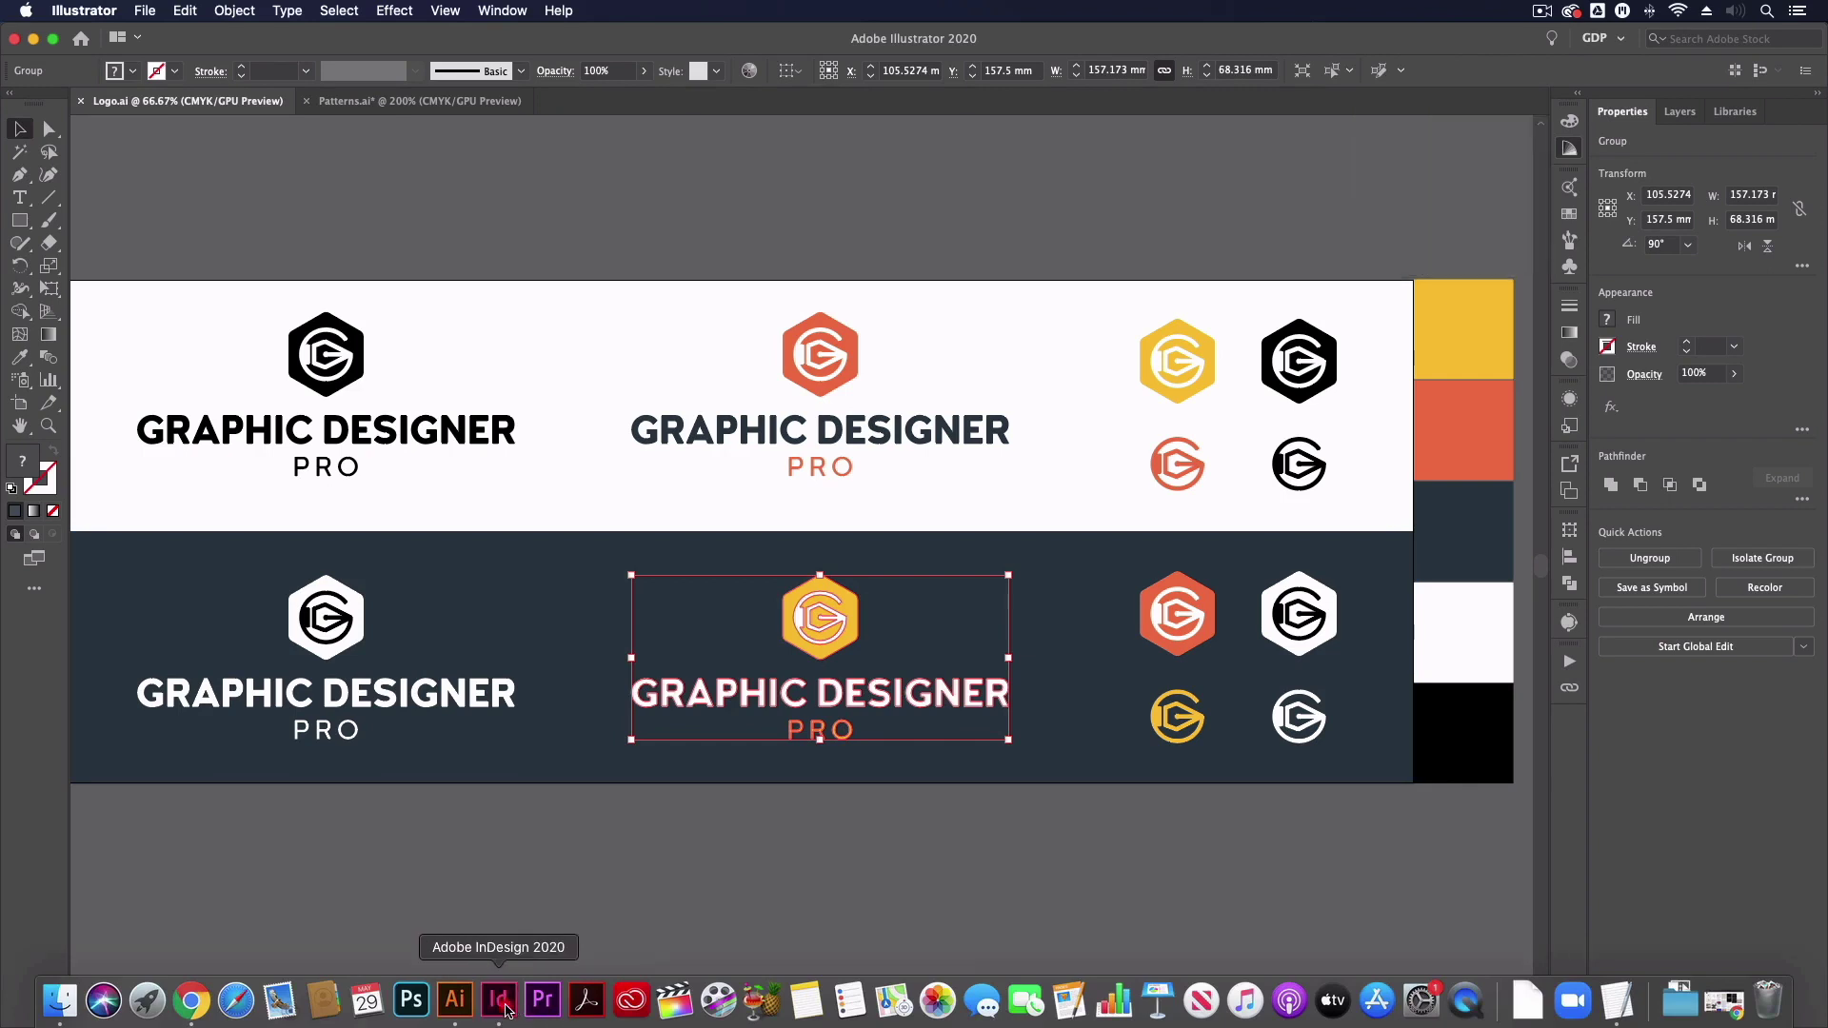
key("super+v")
left_click_drag(755, 215, 755, 463)
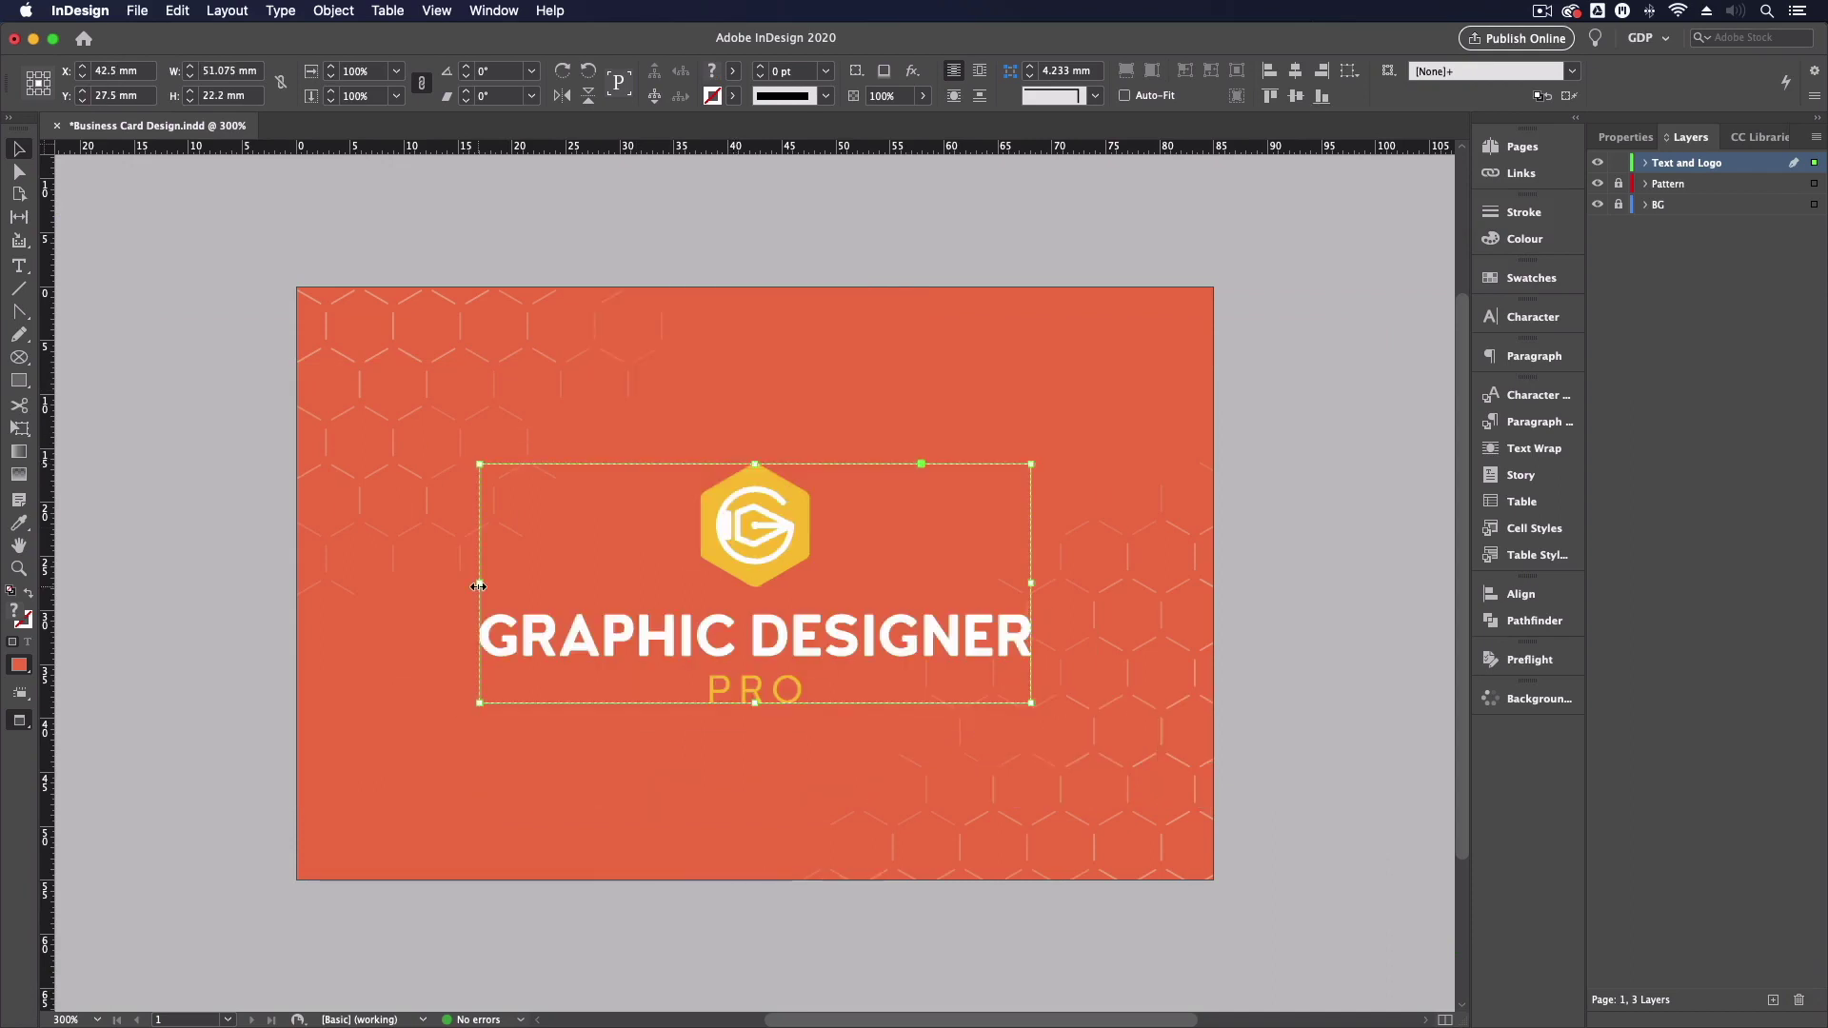
left_click_drag(476, 586, 437, 600)
left_click(171, 538)
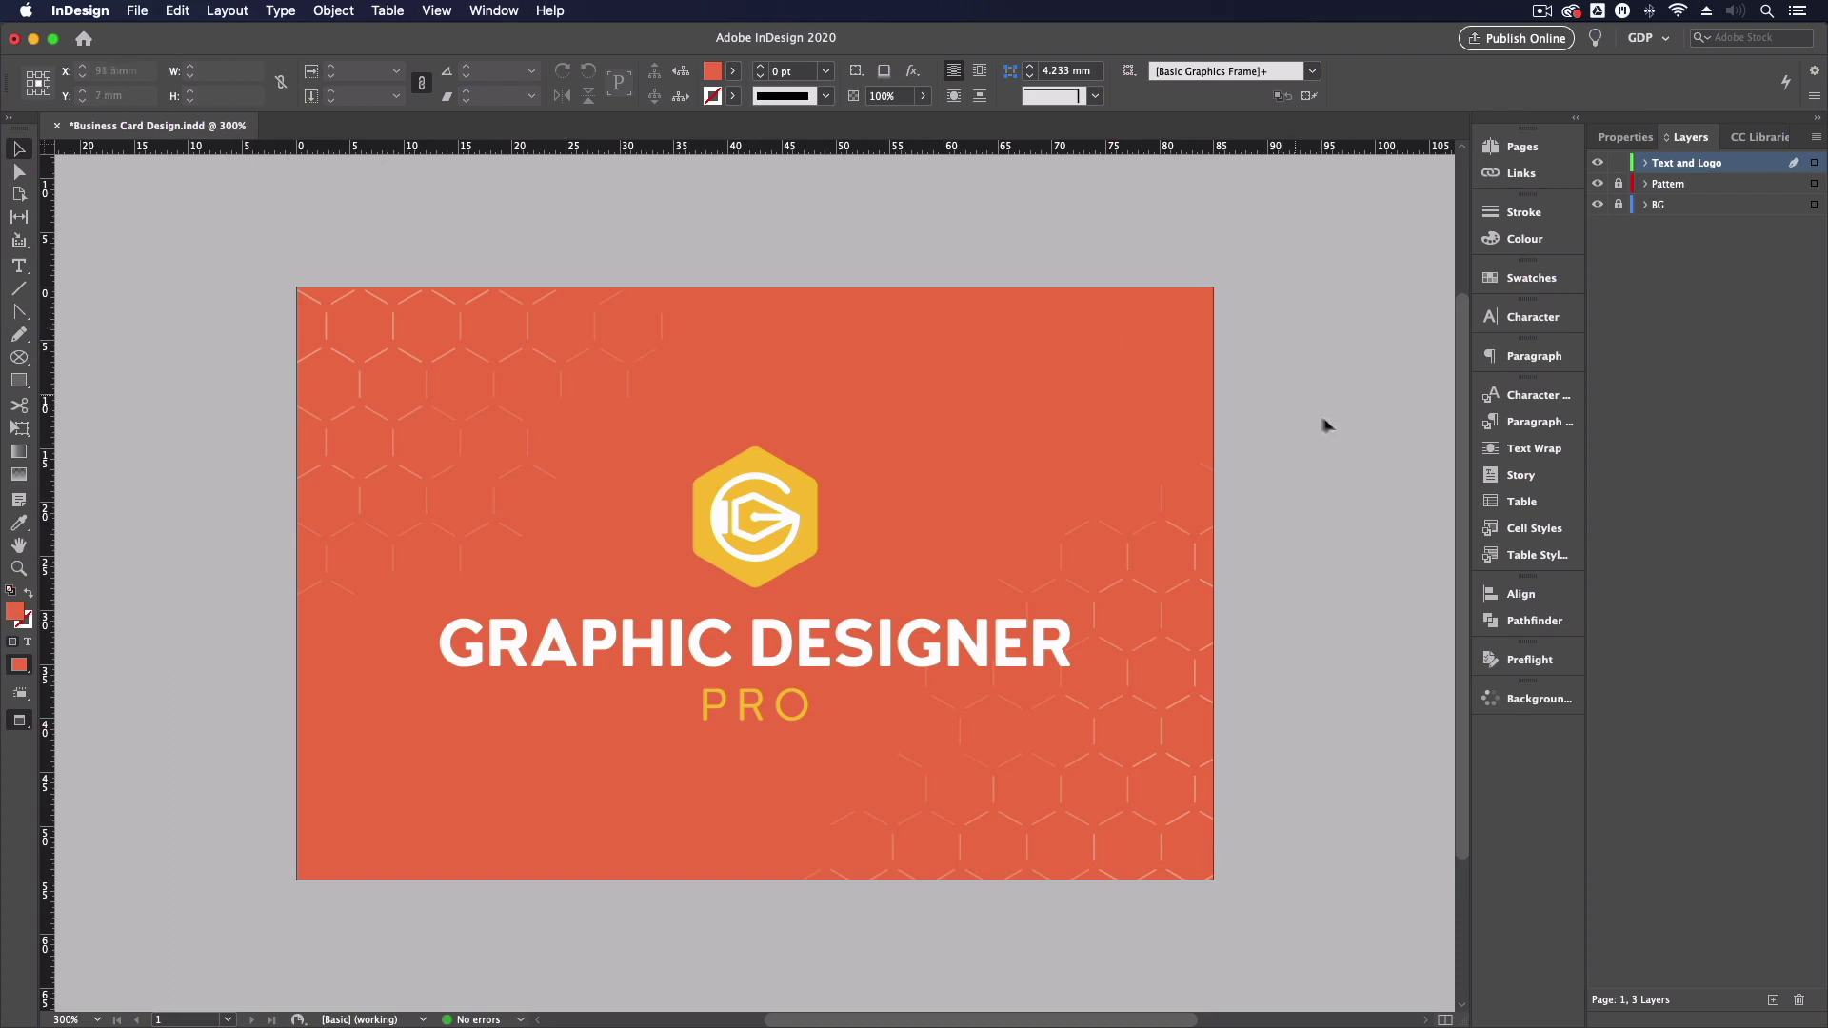
Duplicate the page 1 spread and delete the logo from the new page 2
left_click(1513, 154)
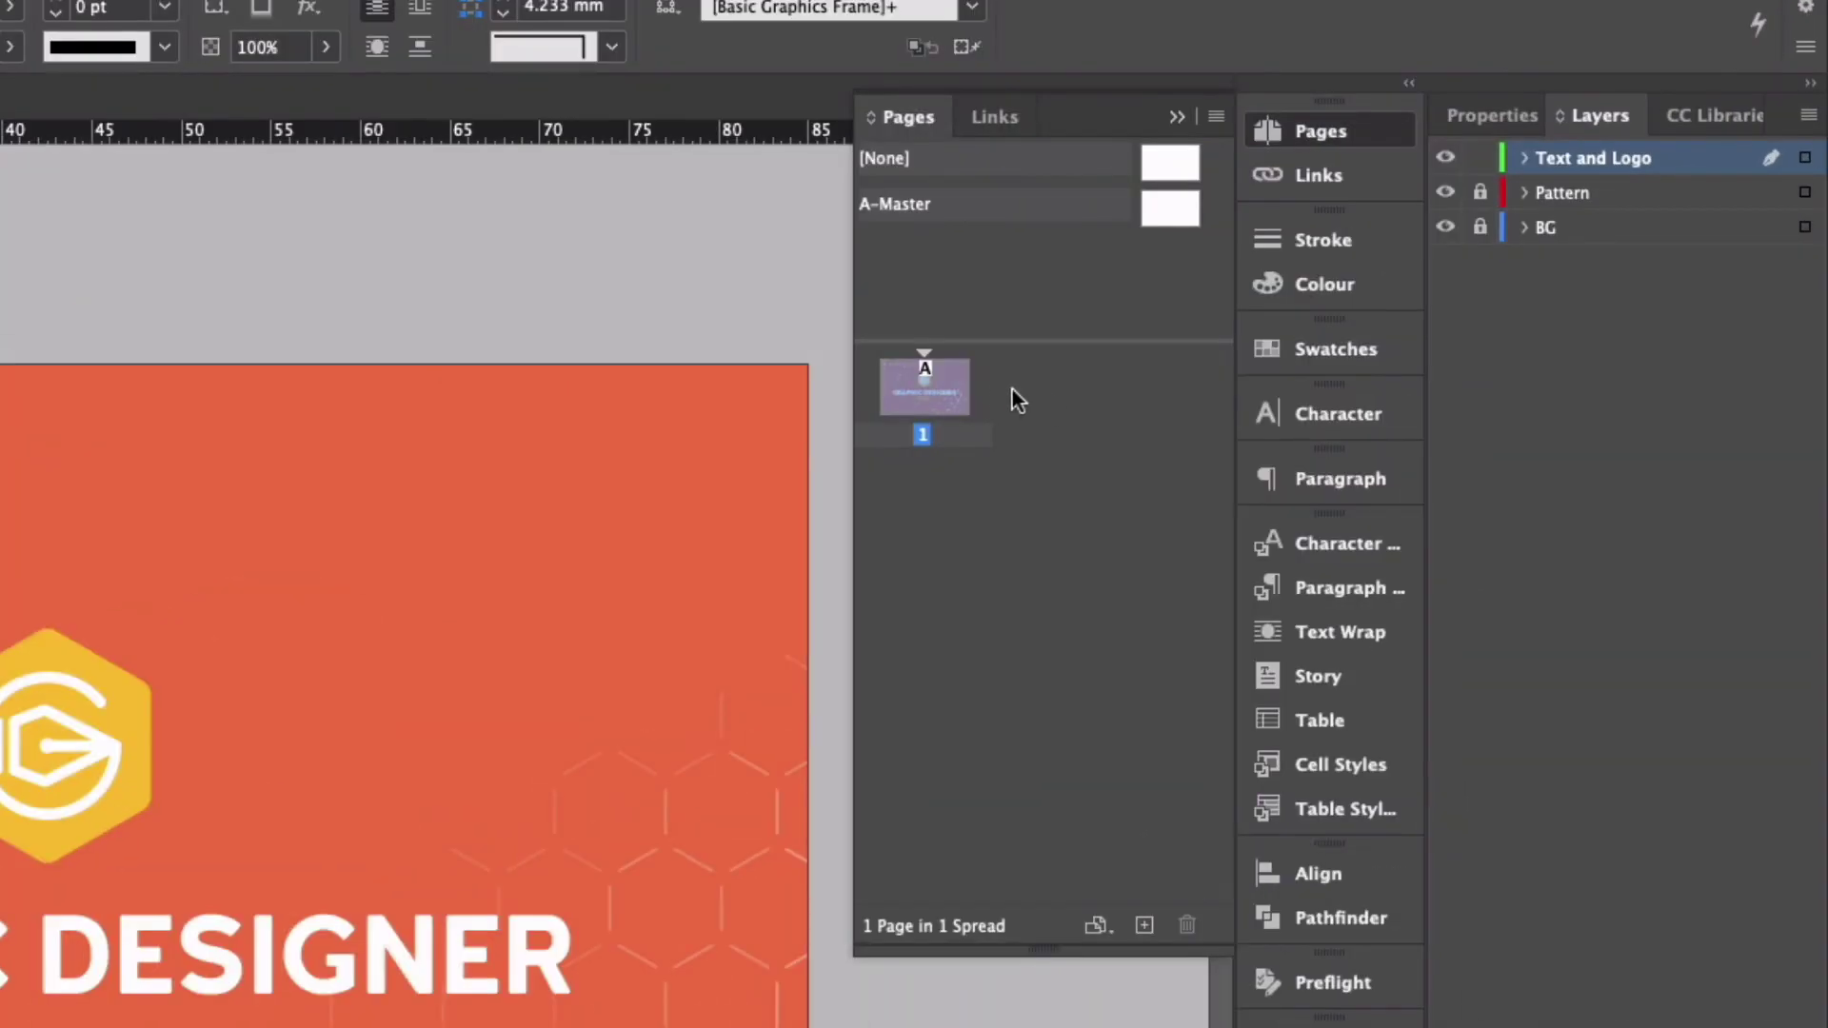
right_click(940, 392)
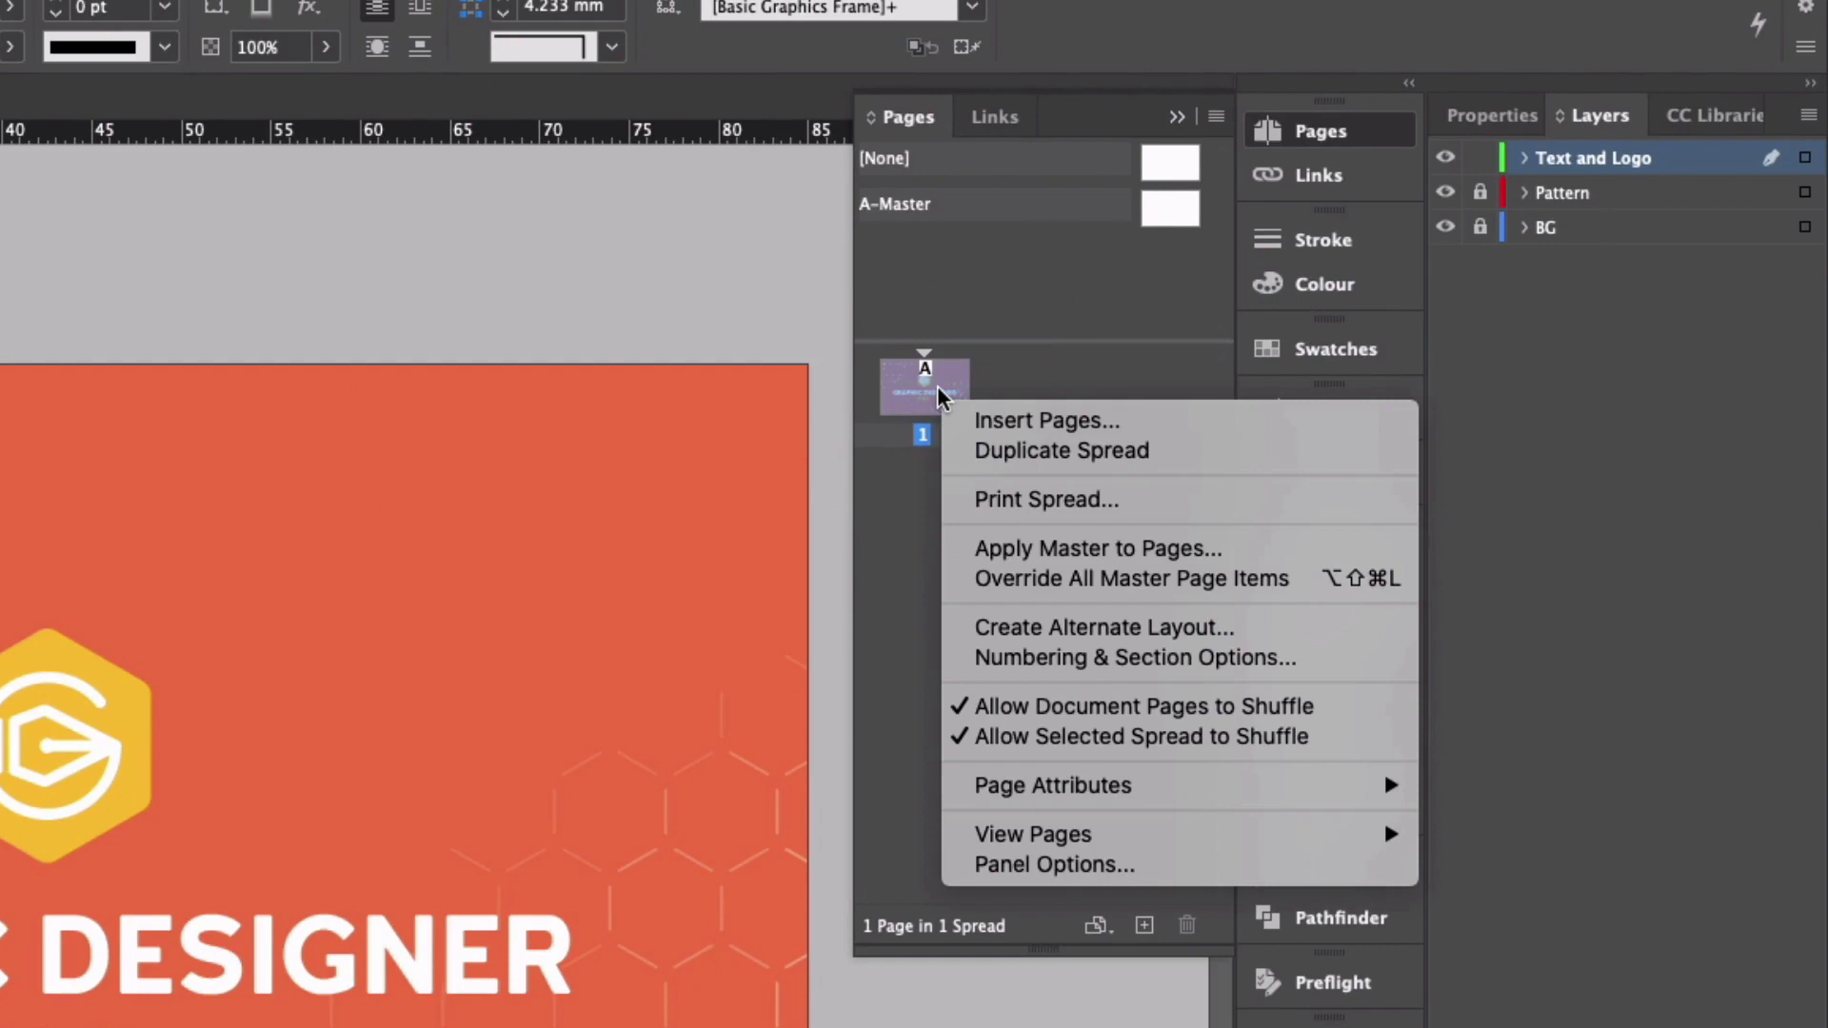
left_click(1011, 453)
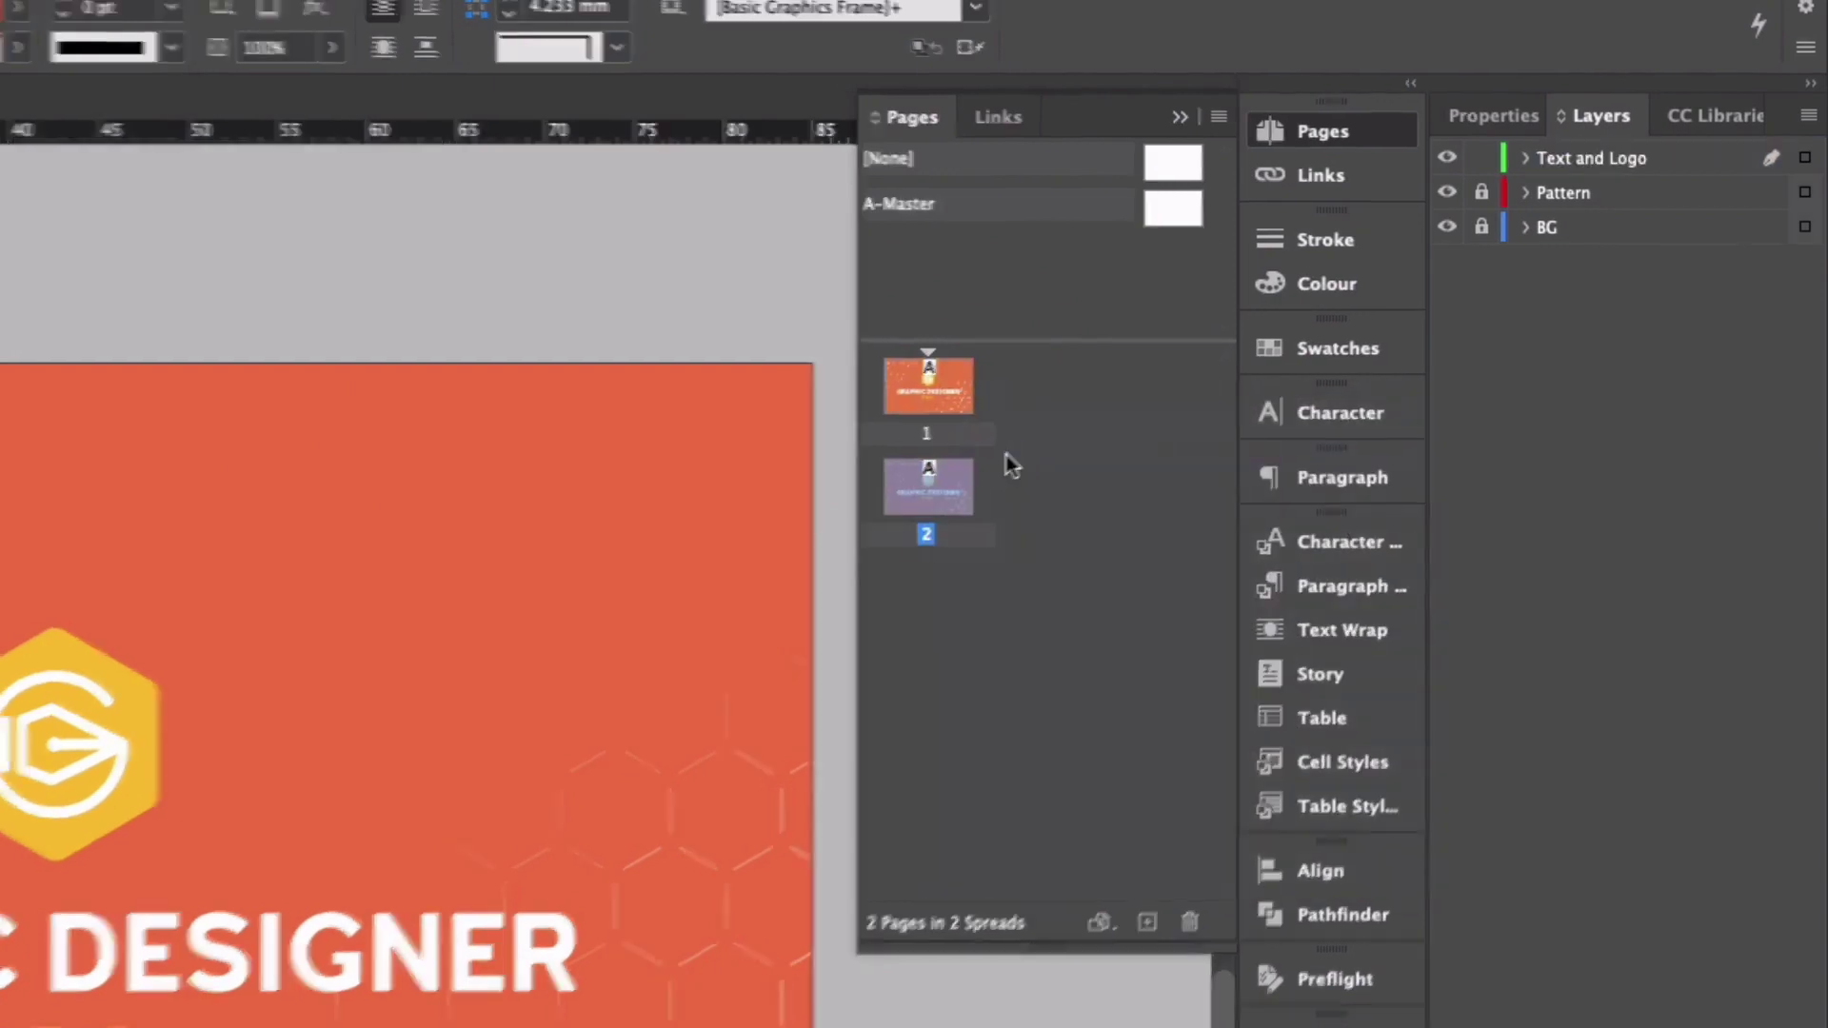
left_click(692, 514)
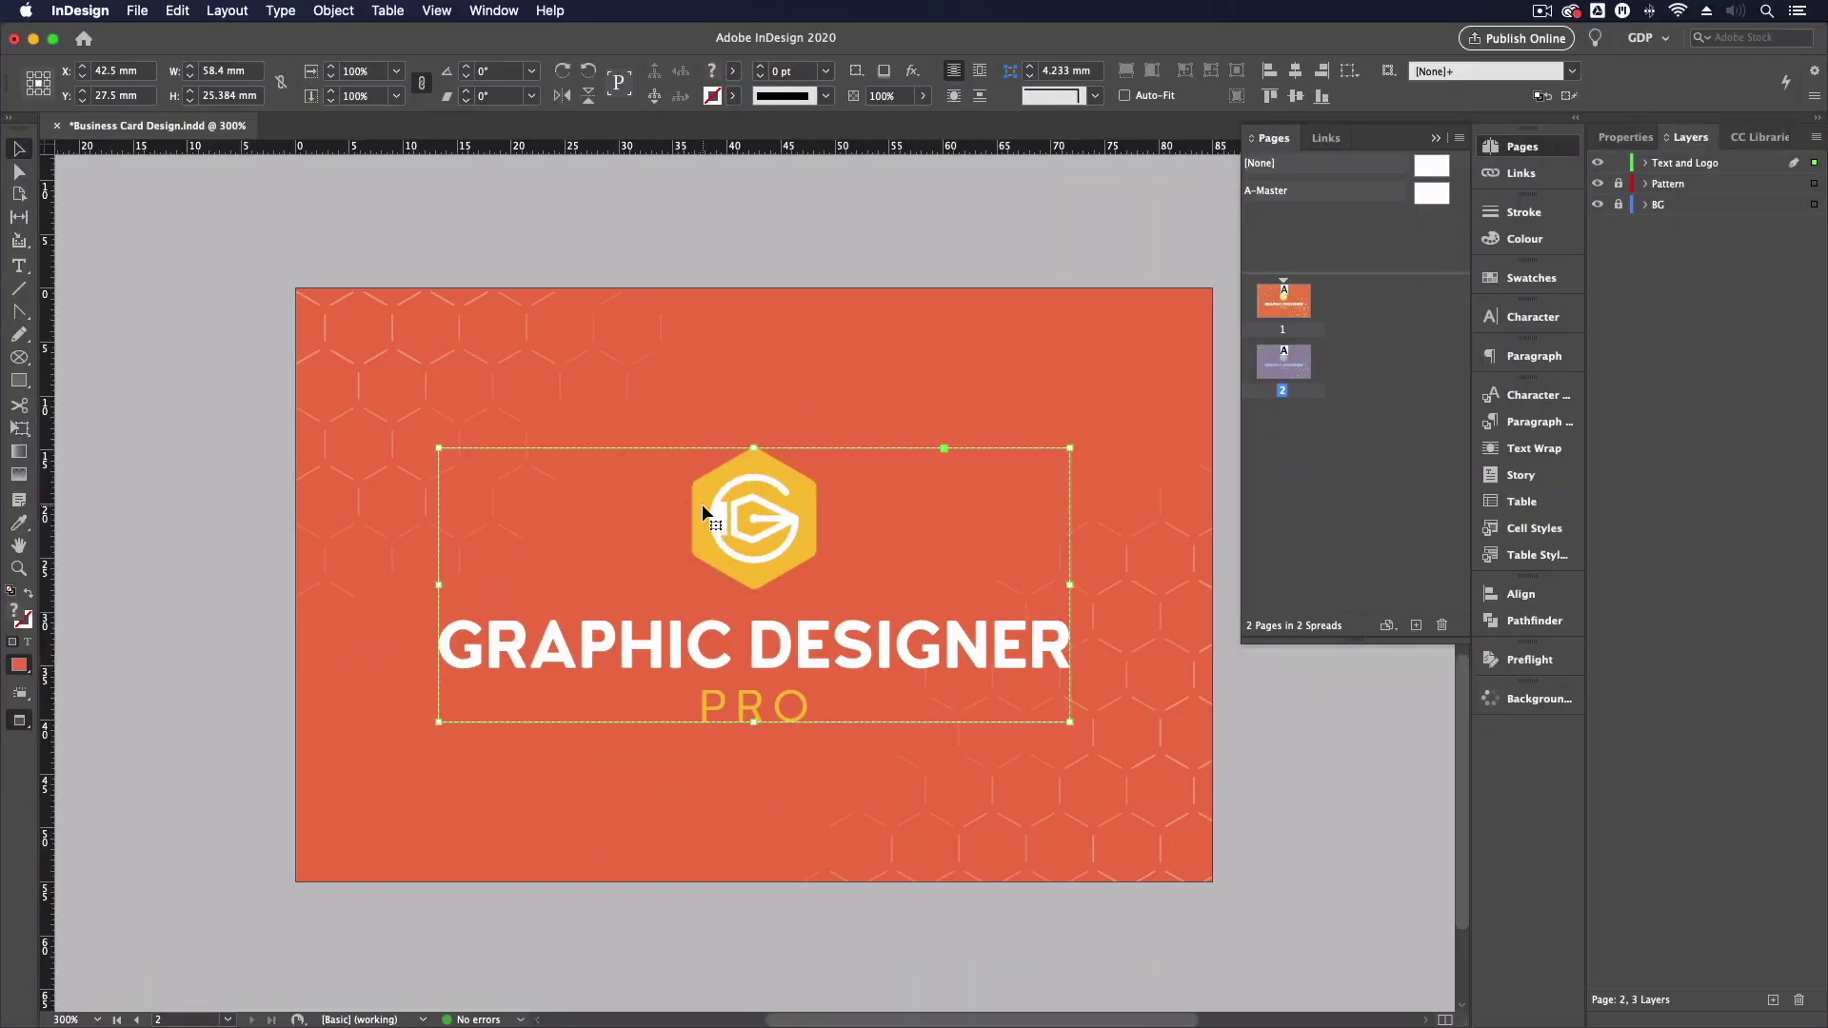
key("BackSpace")
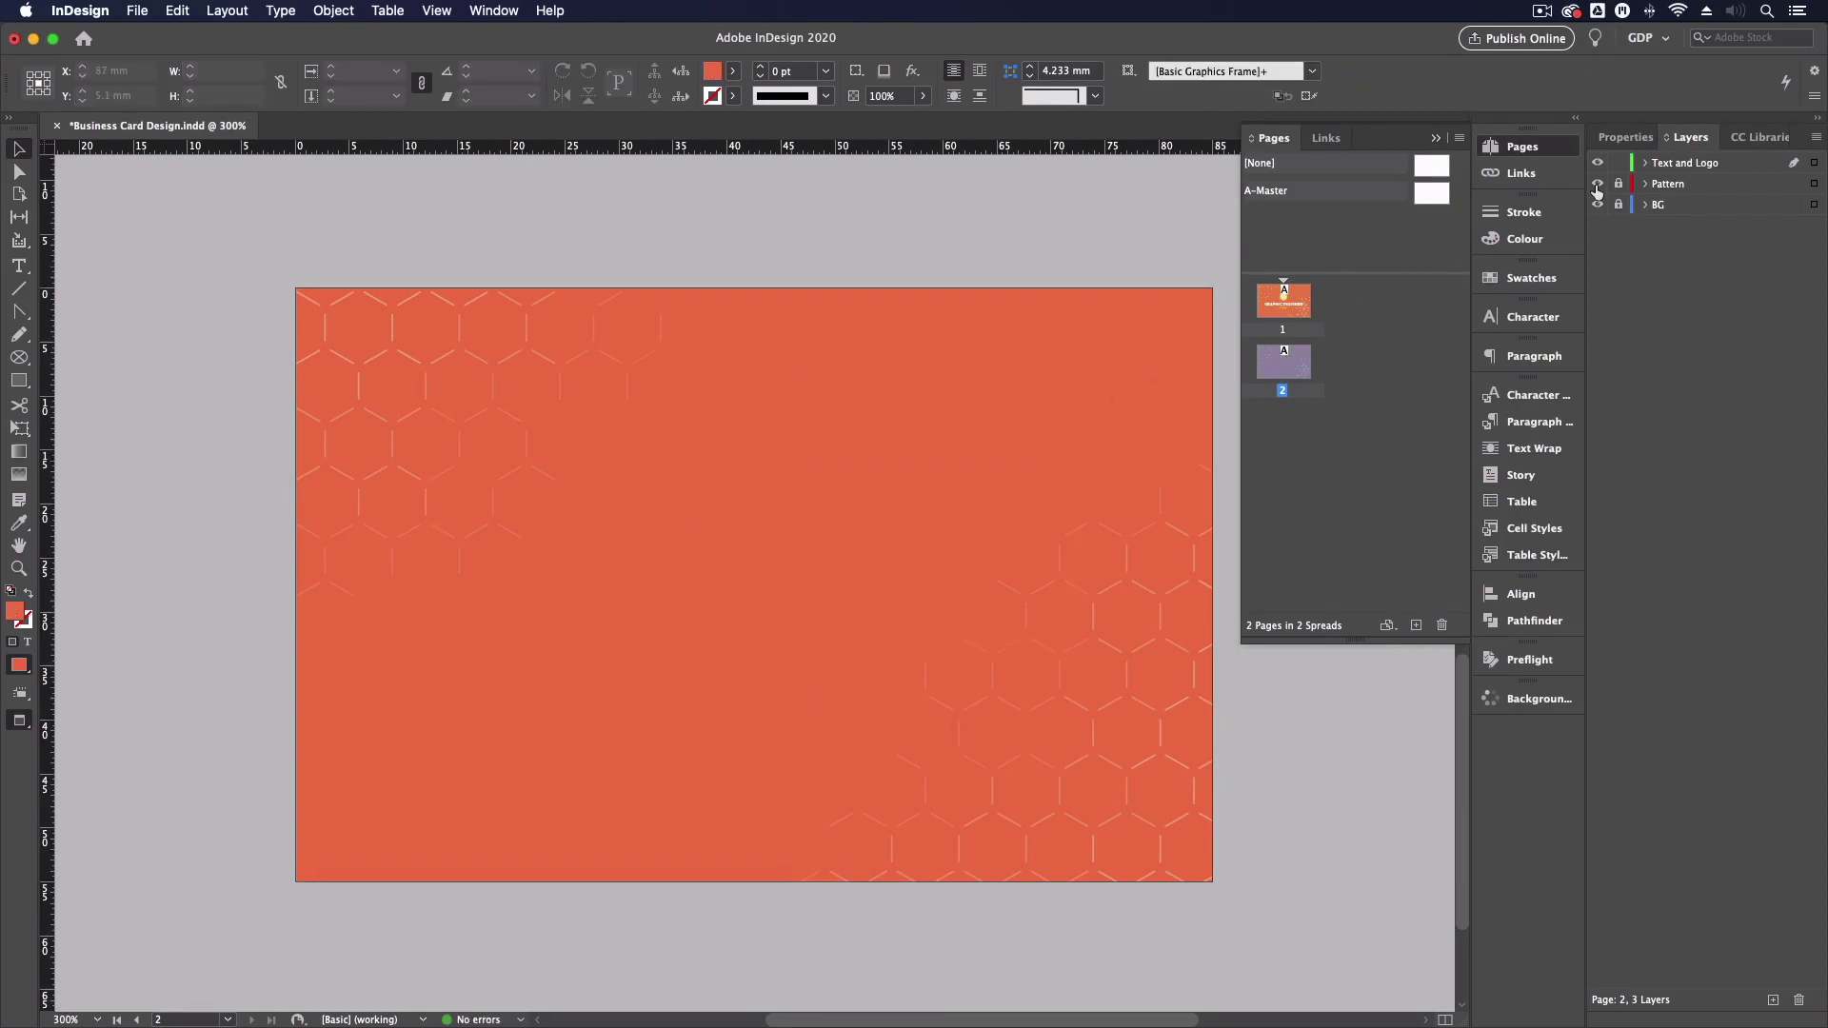
Fill page 2's background rectangle on the BG layer with the swatch c81m62y50k53 and lock that layer again
left_click(1619, 184)
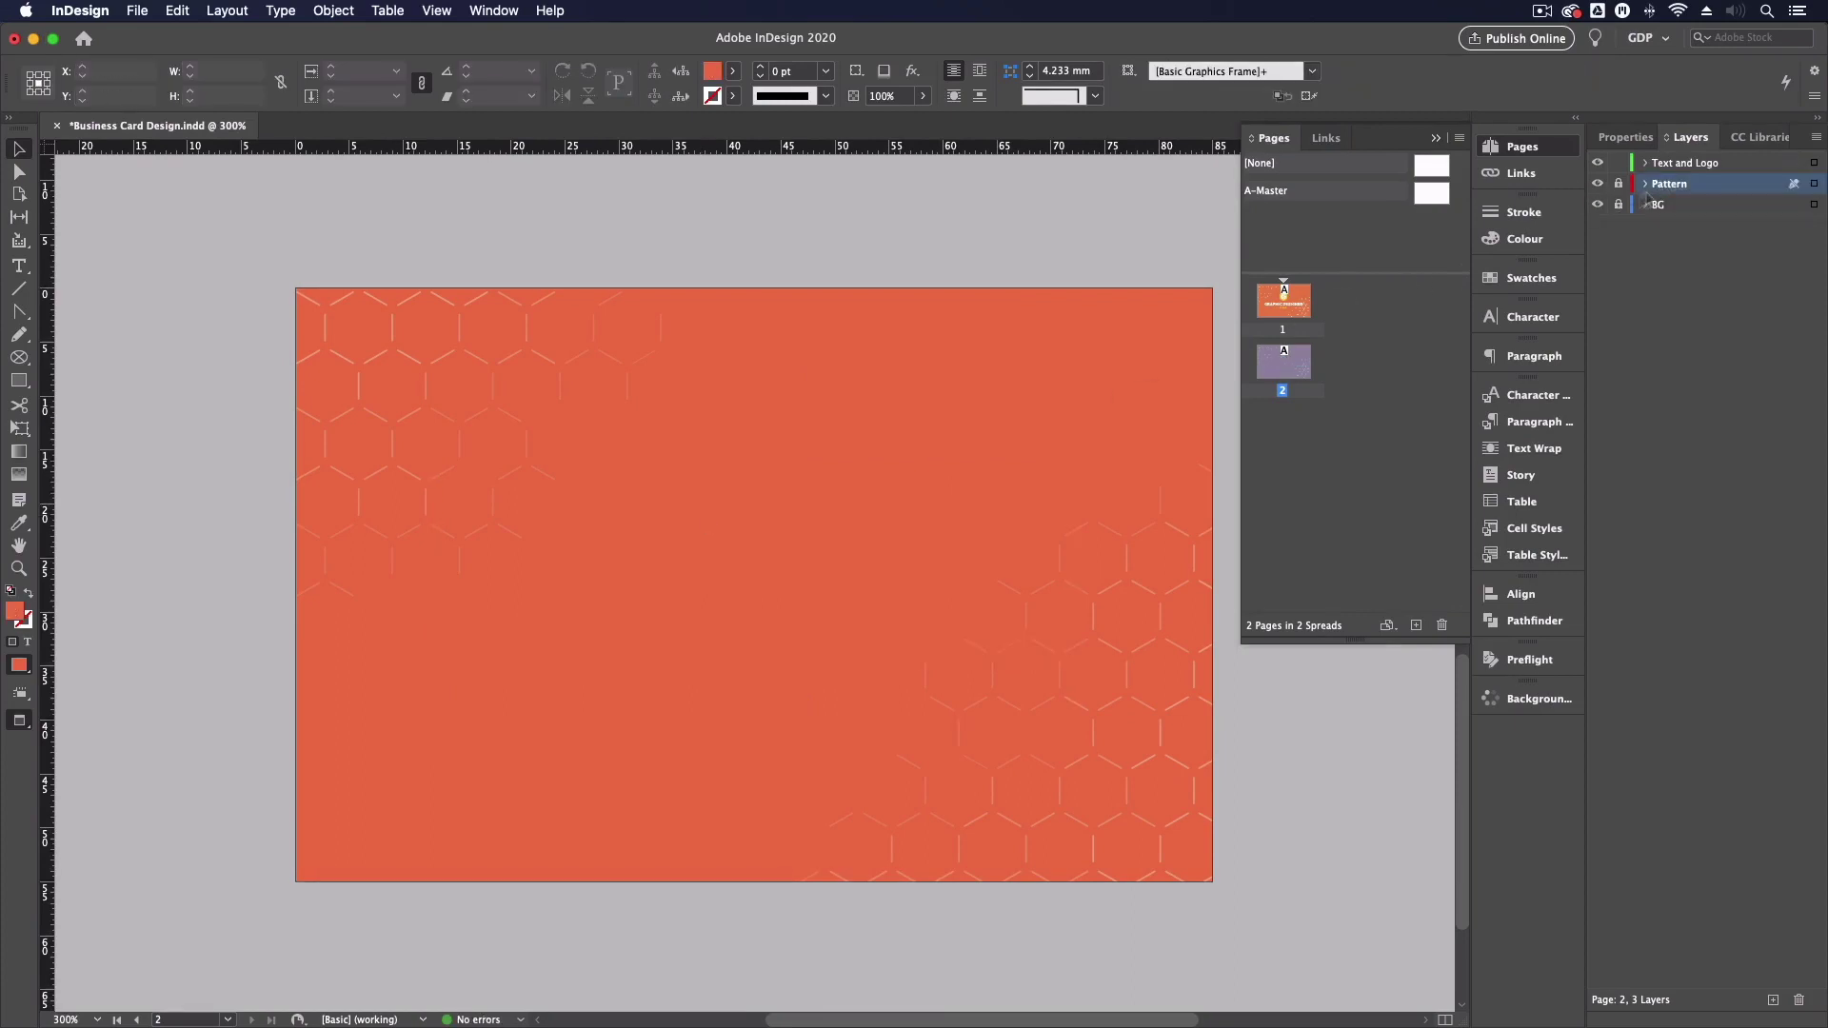
left_click(1621, 204)
left_click(1715, 206)
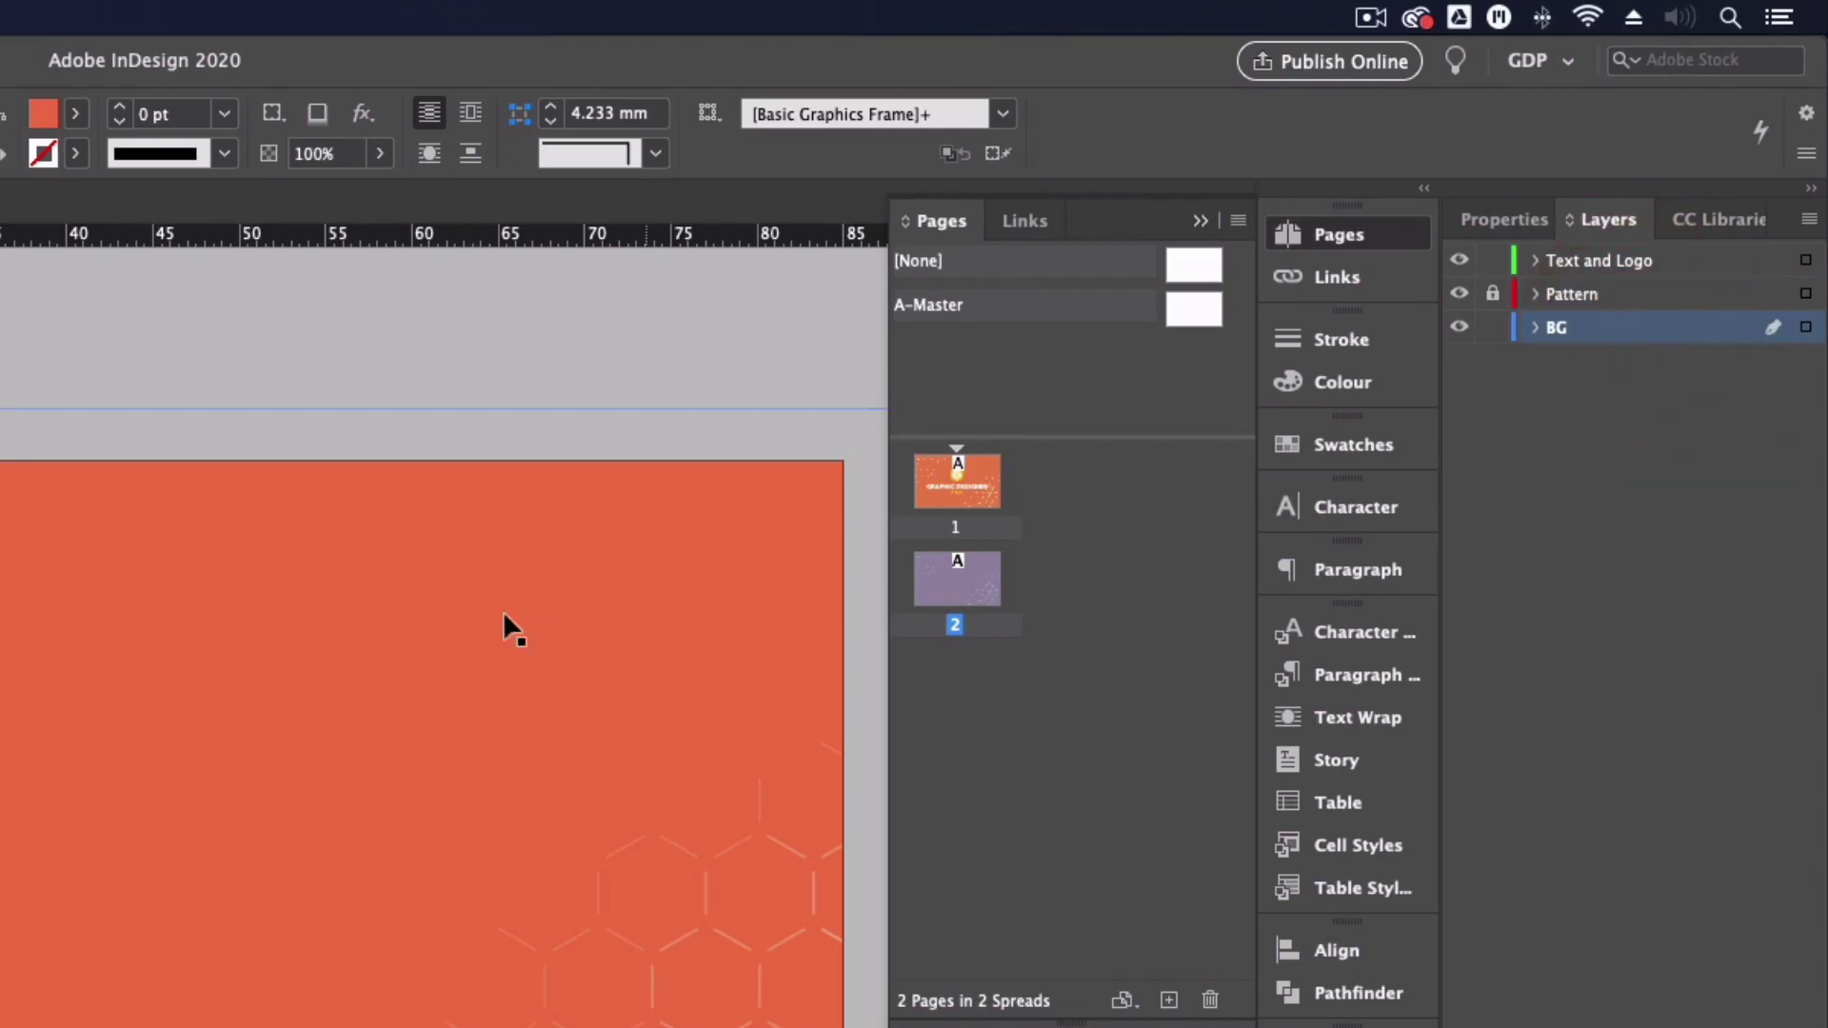
left_click(391, 606)
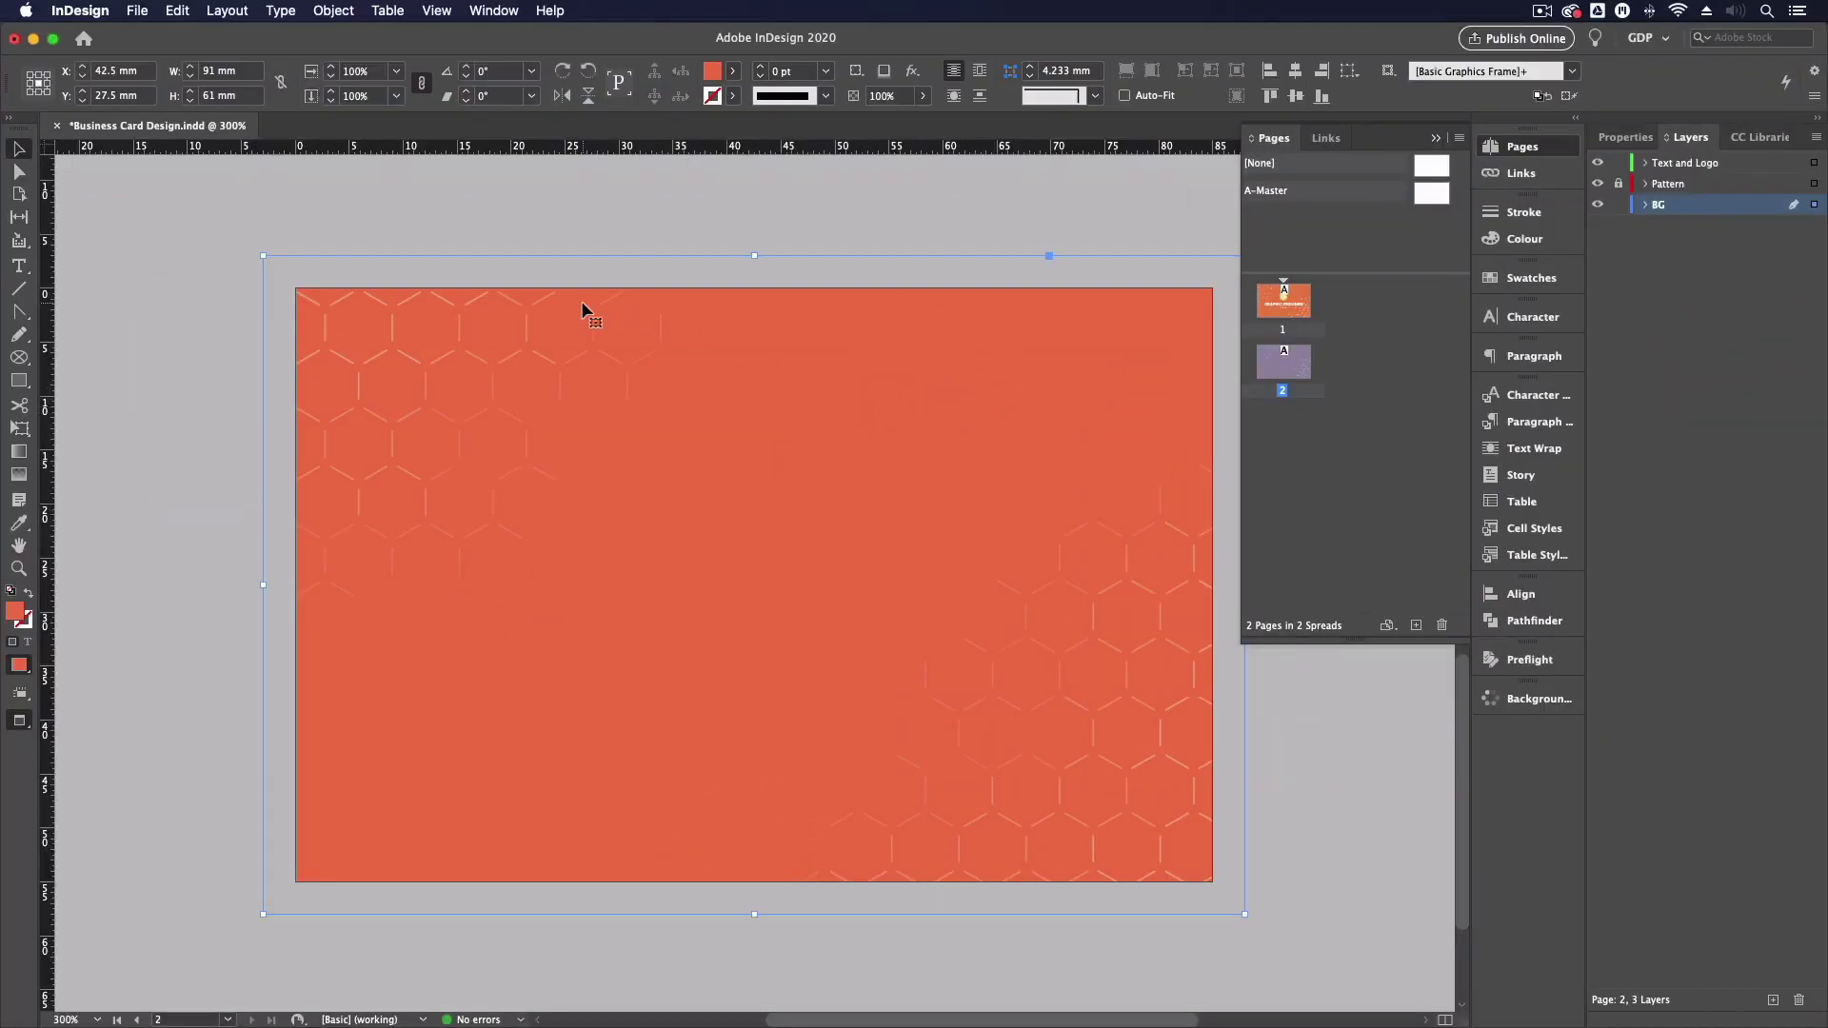
left_click(732, 72)
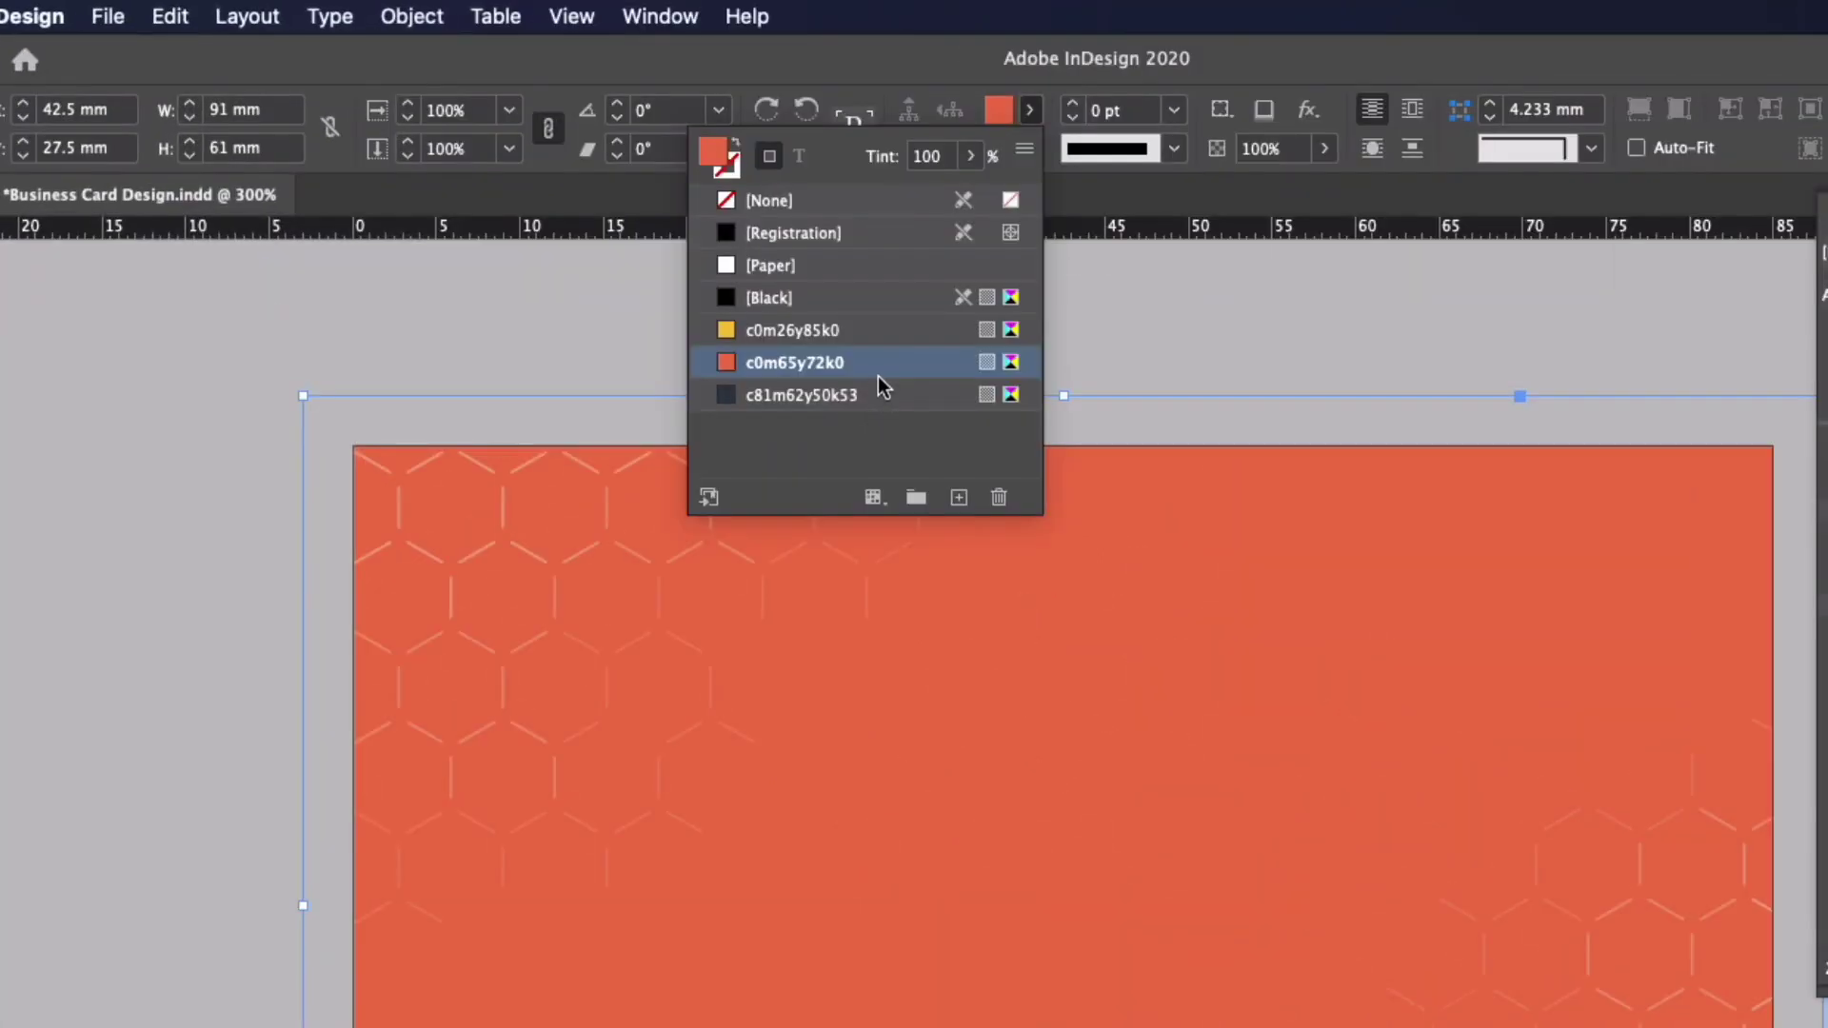
left_click(878, 393)
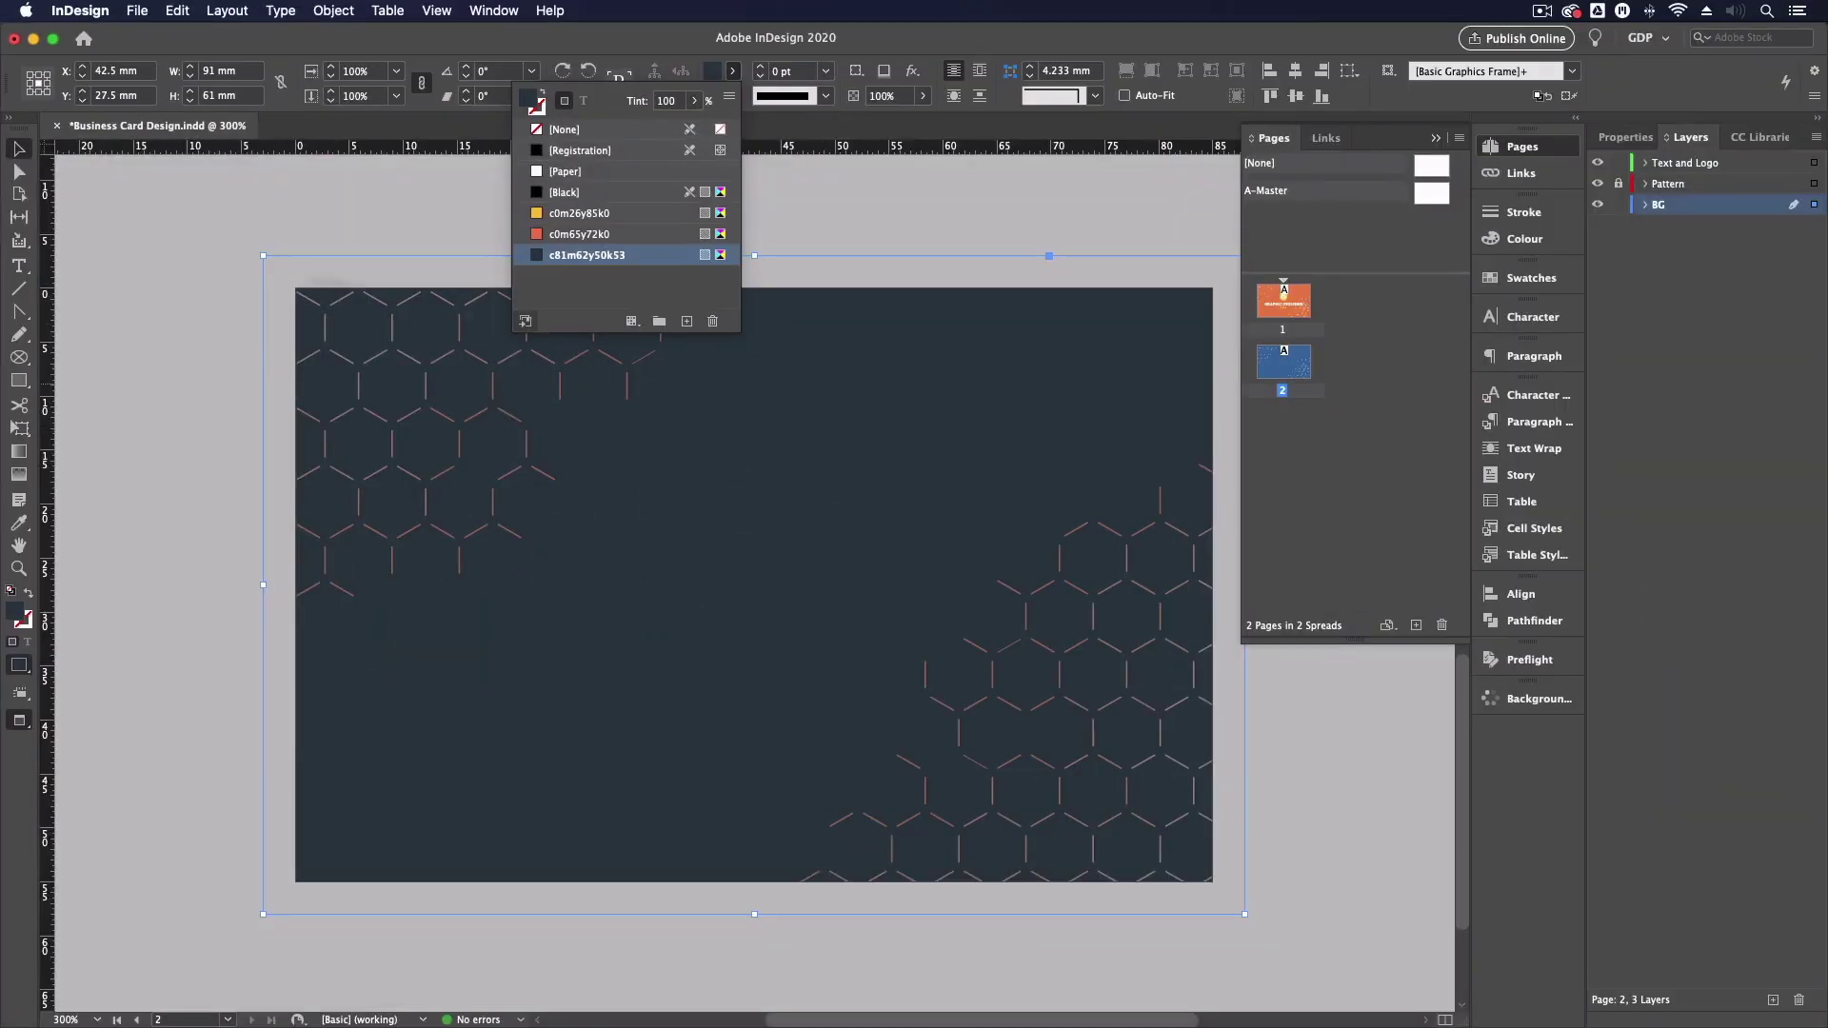
left_click(15, 149)
key("super+shift+a")
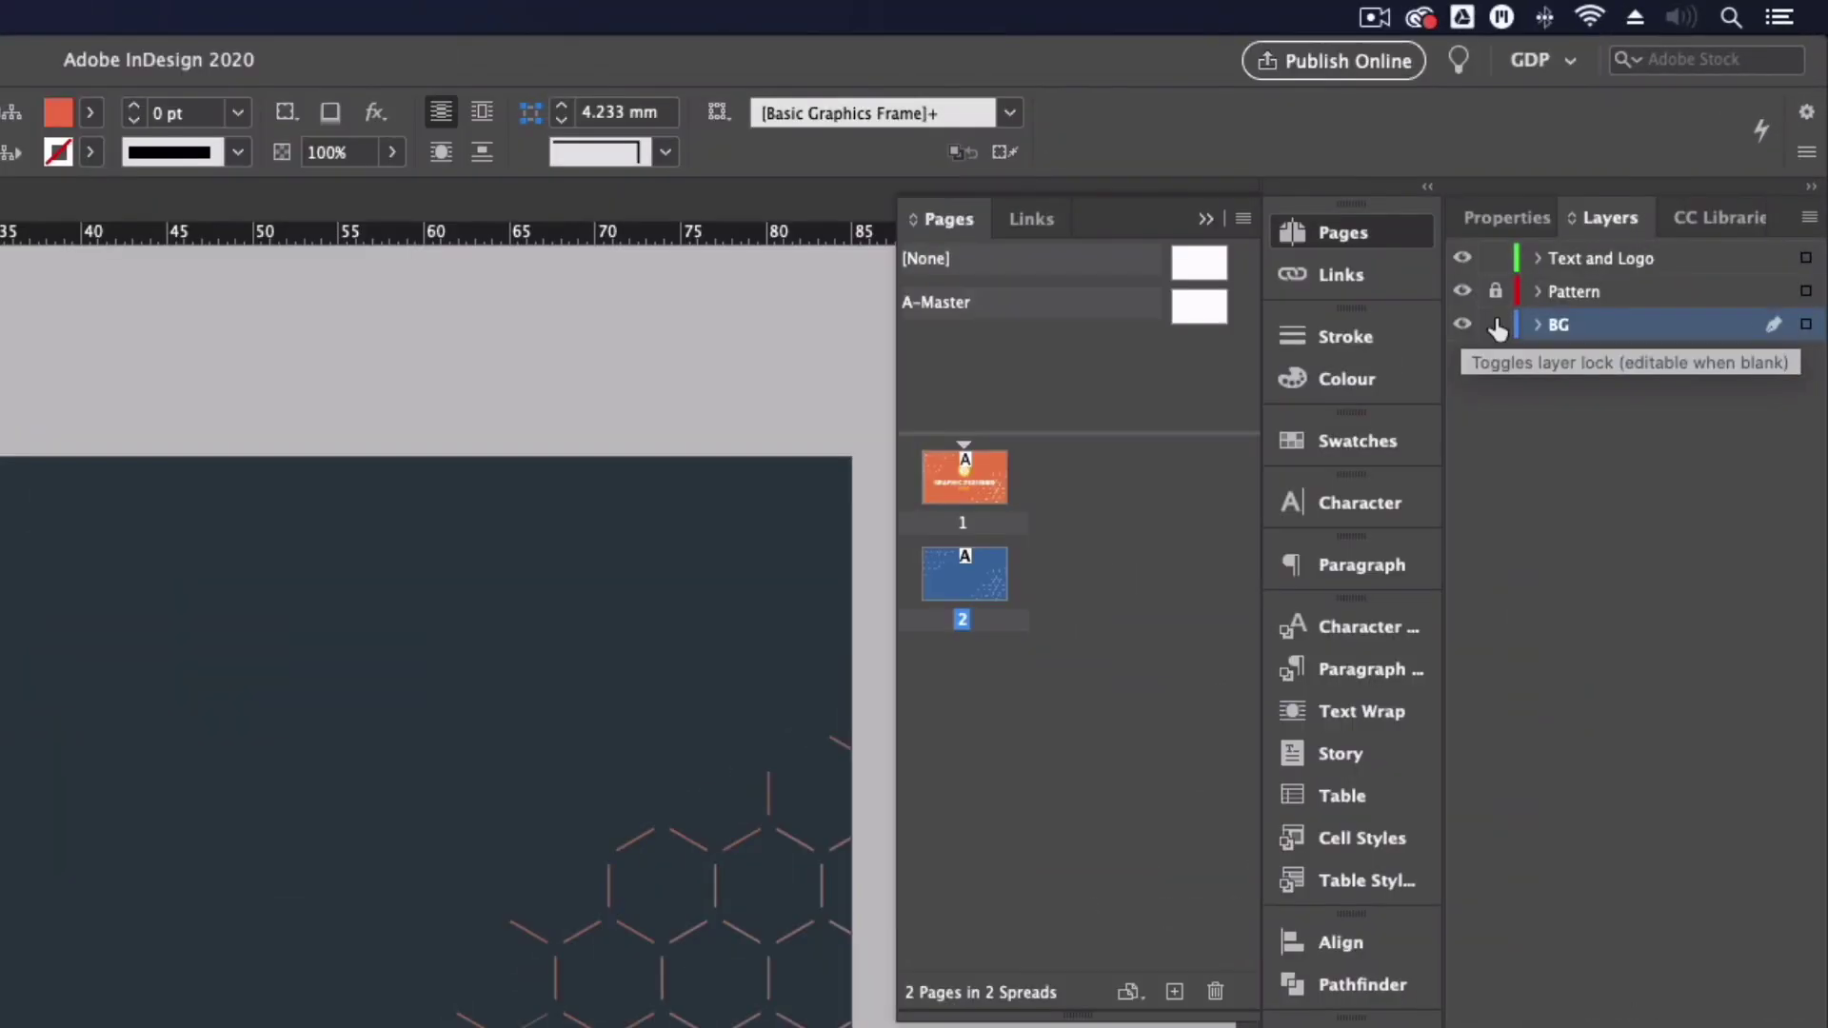
left_click(1496, 324)
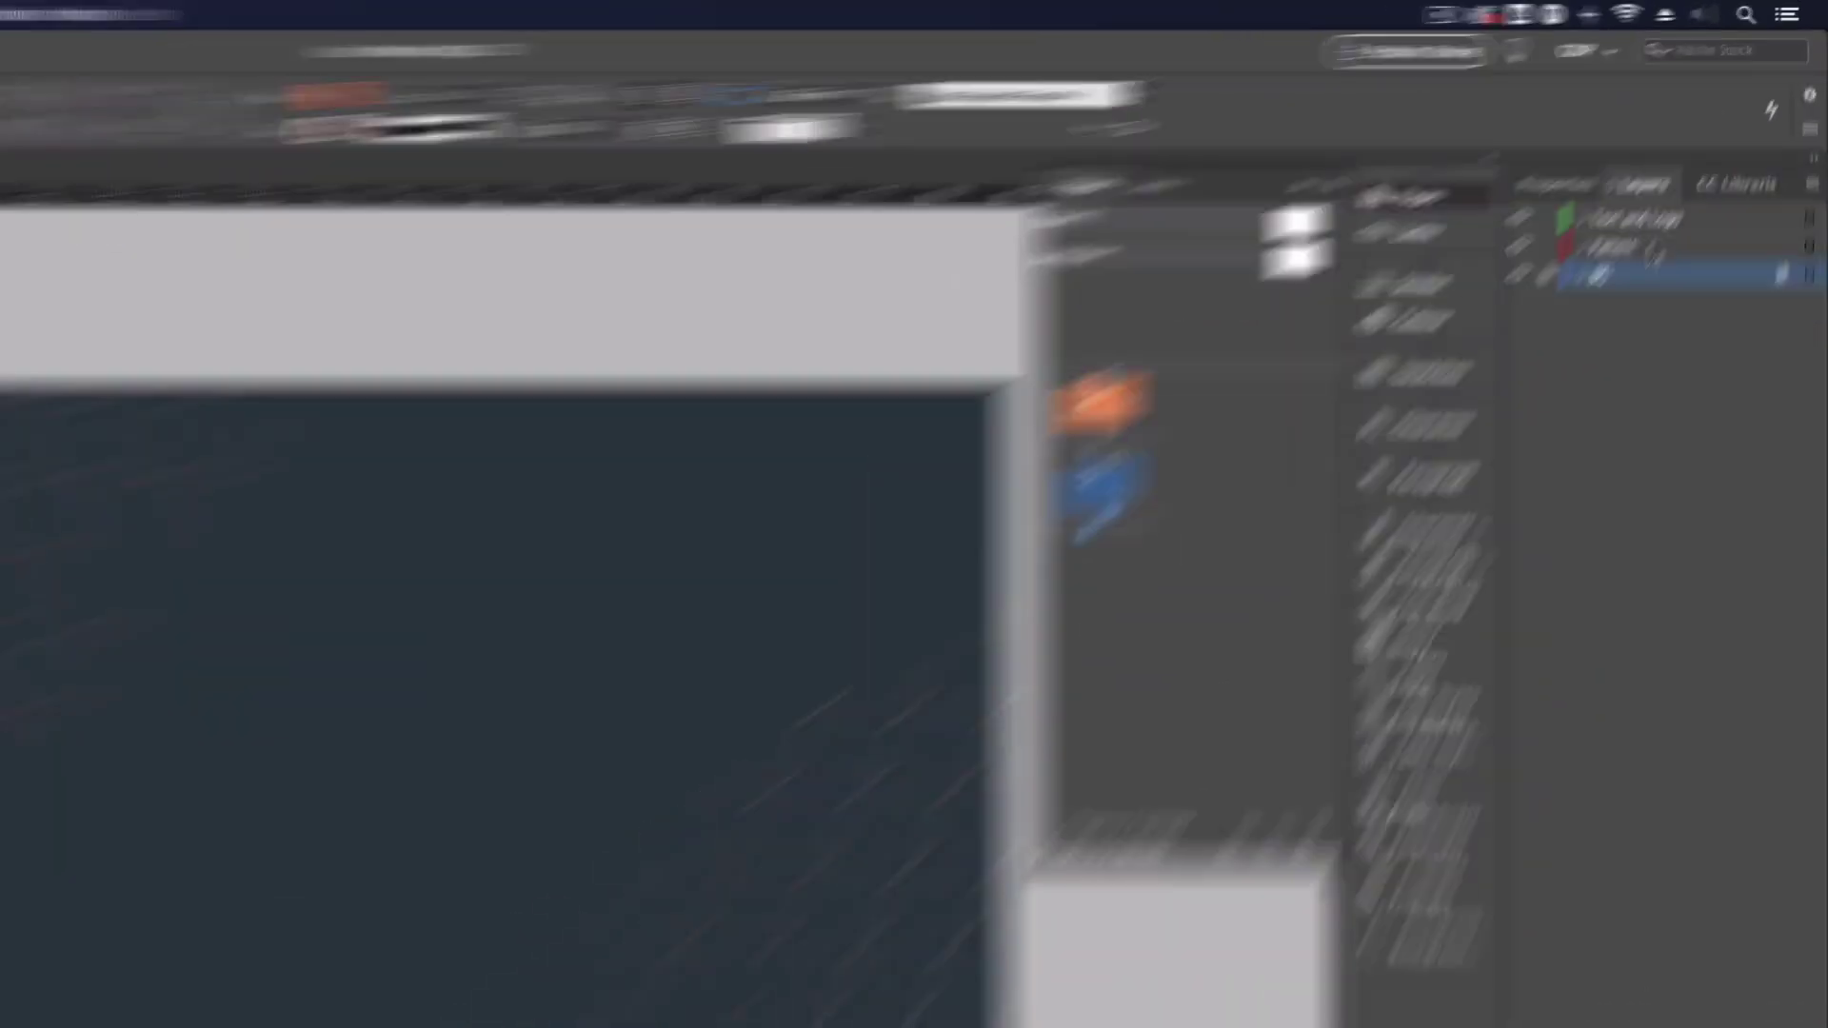
Unlock the Pattern layer and replace the hexagon pattern on page 2 with Patterns_Dark-Fade.eps from Finder
left_click(1616, 291)
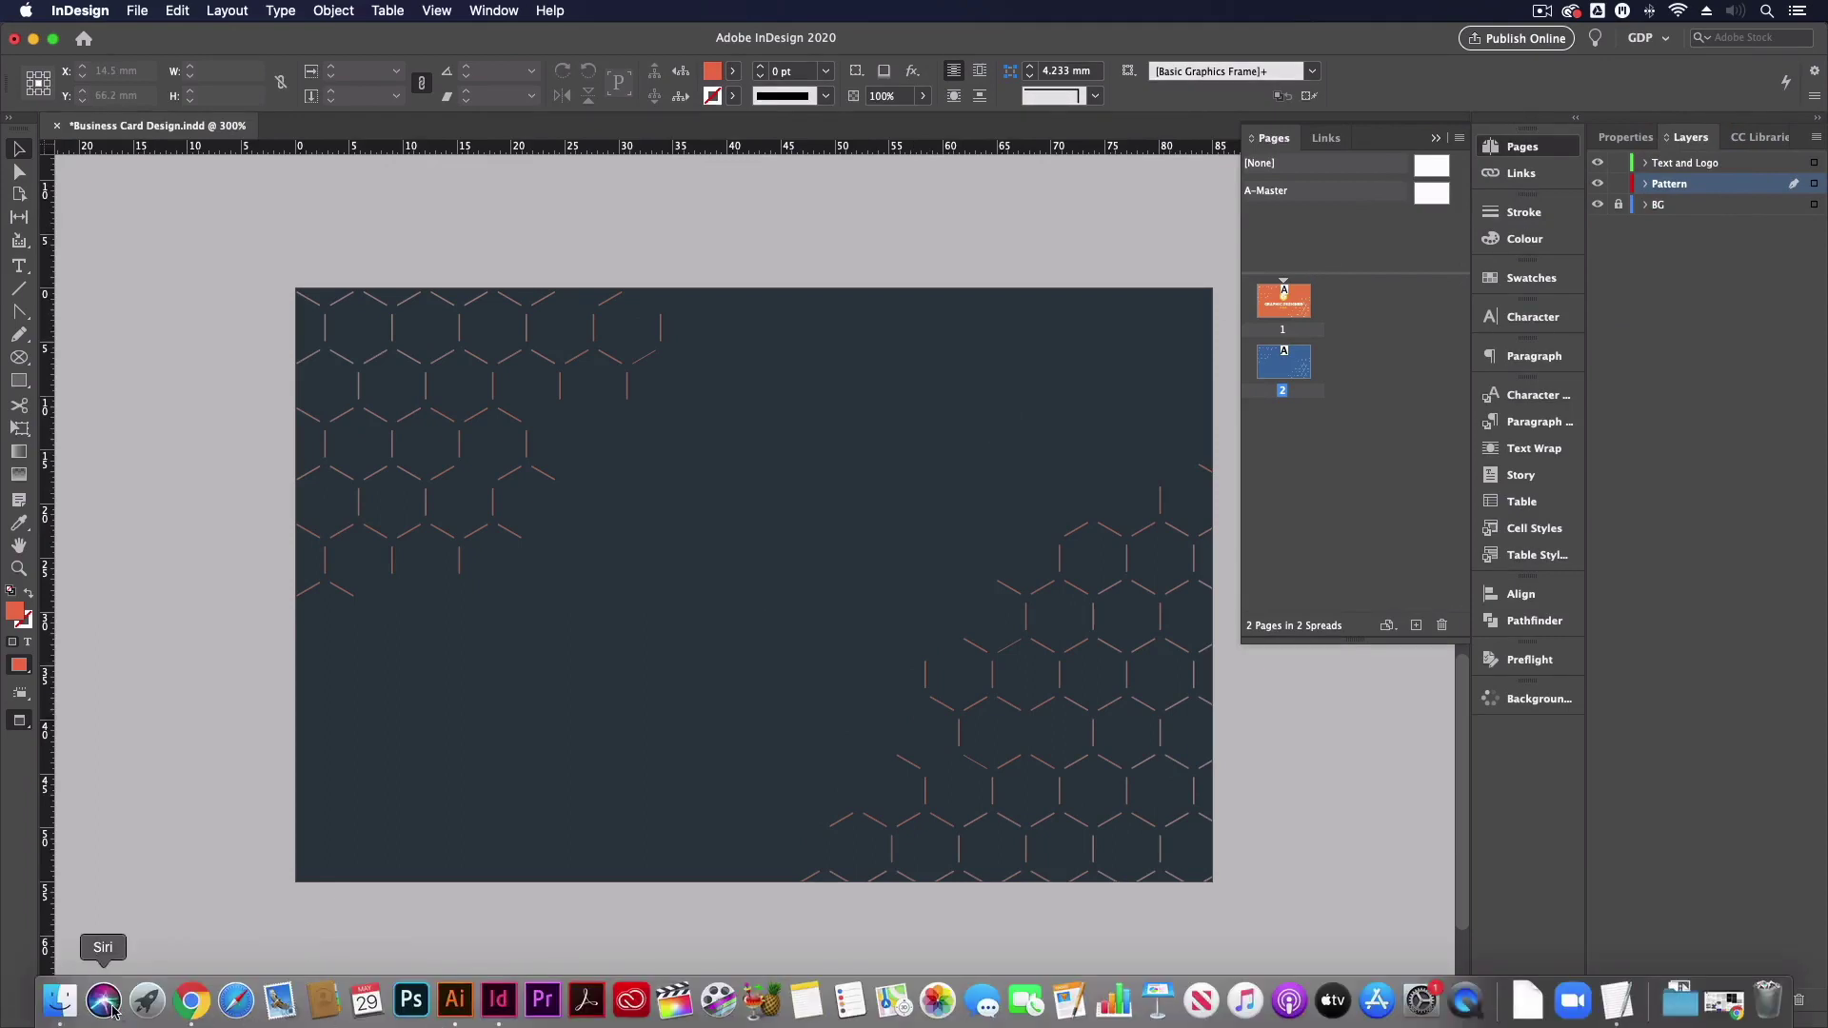
left_click(59, 1000)
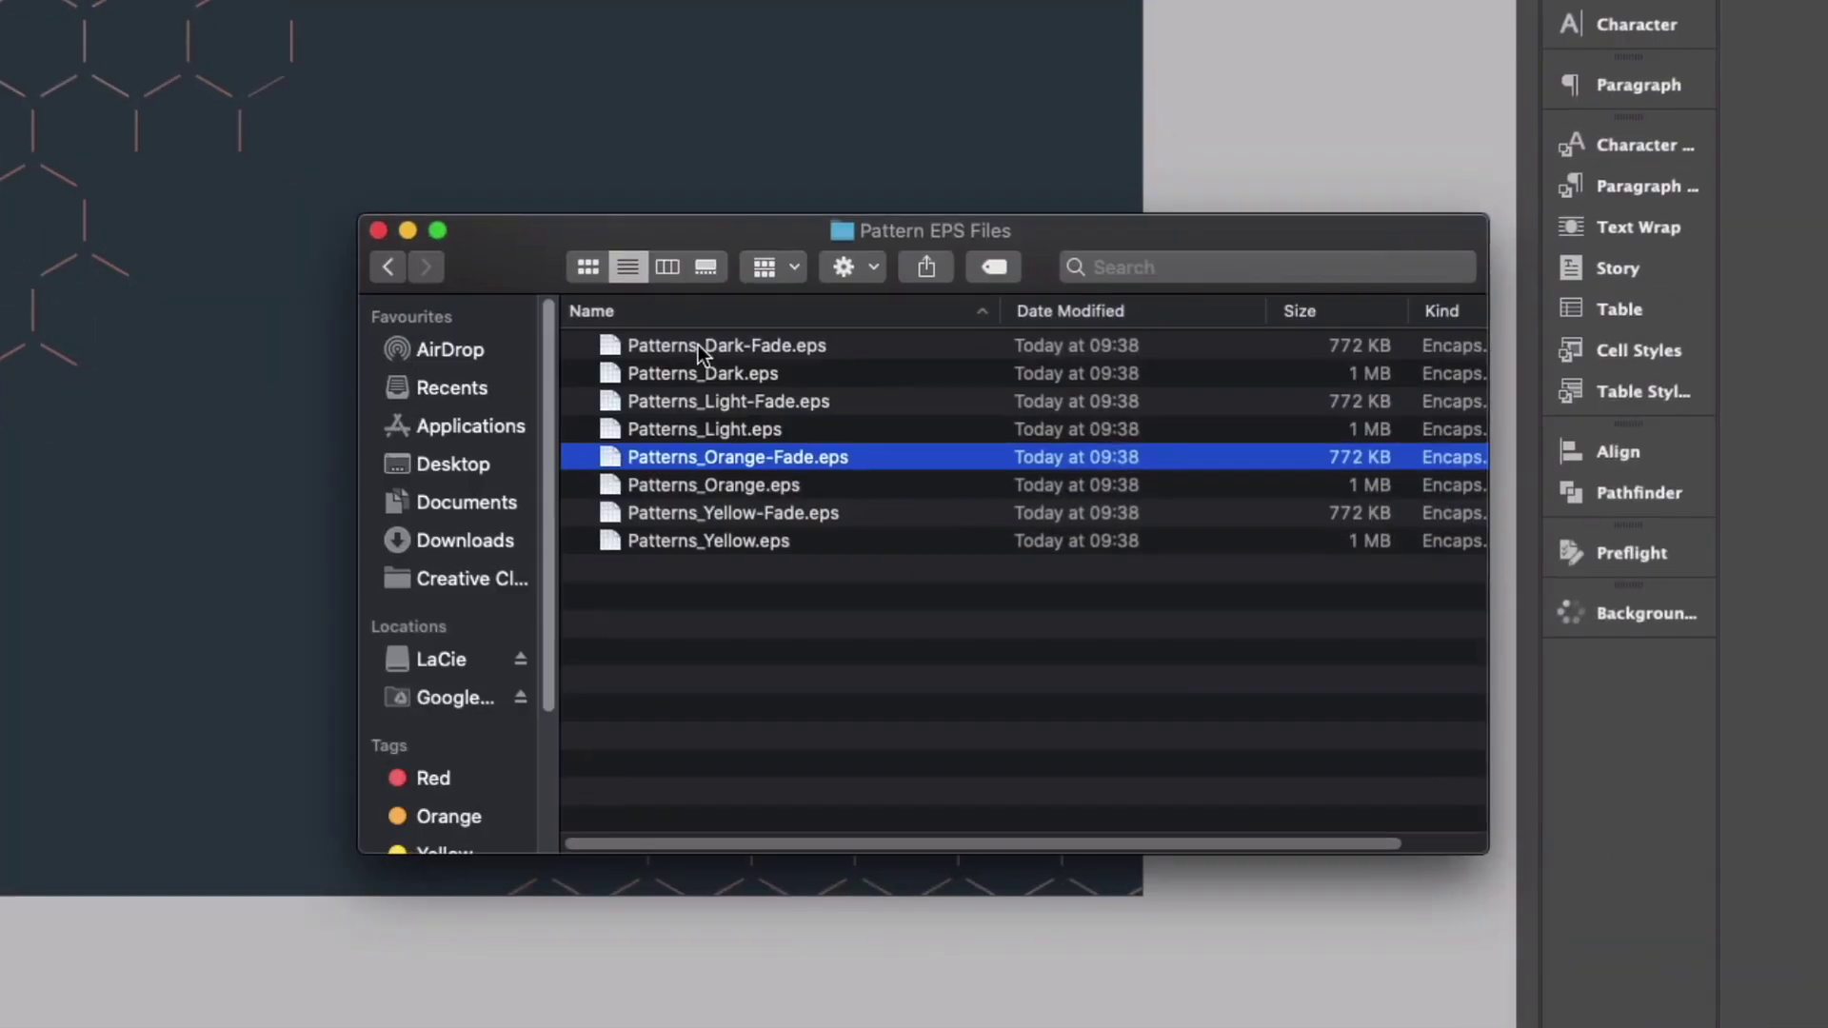
left_click(923, 525)
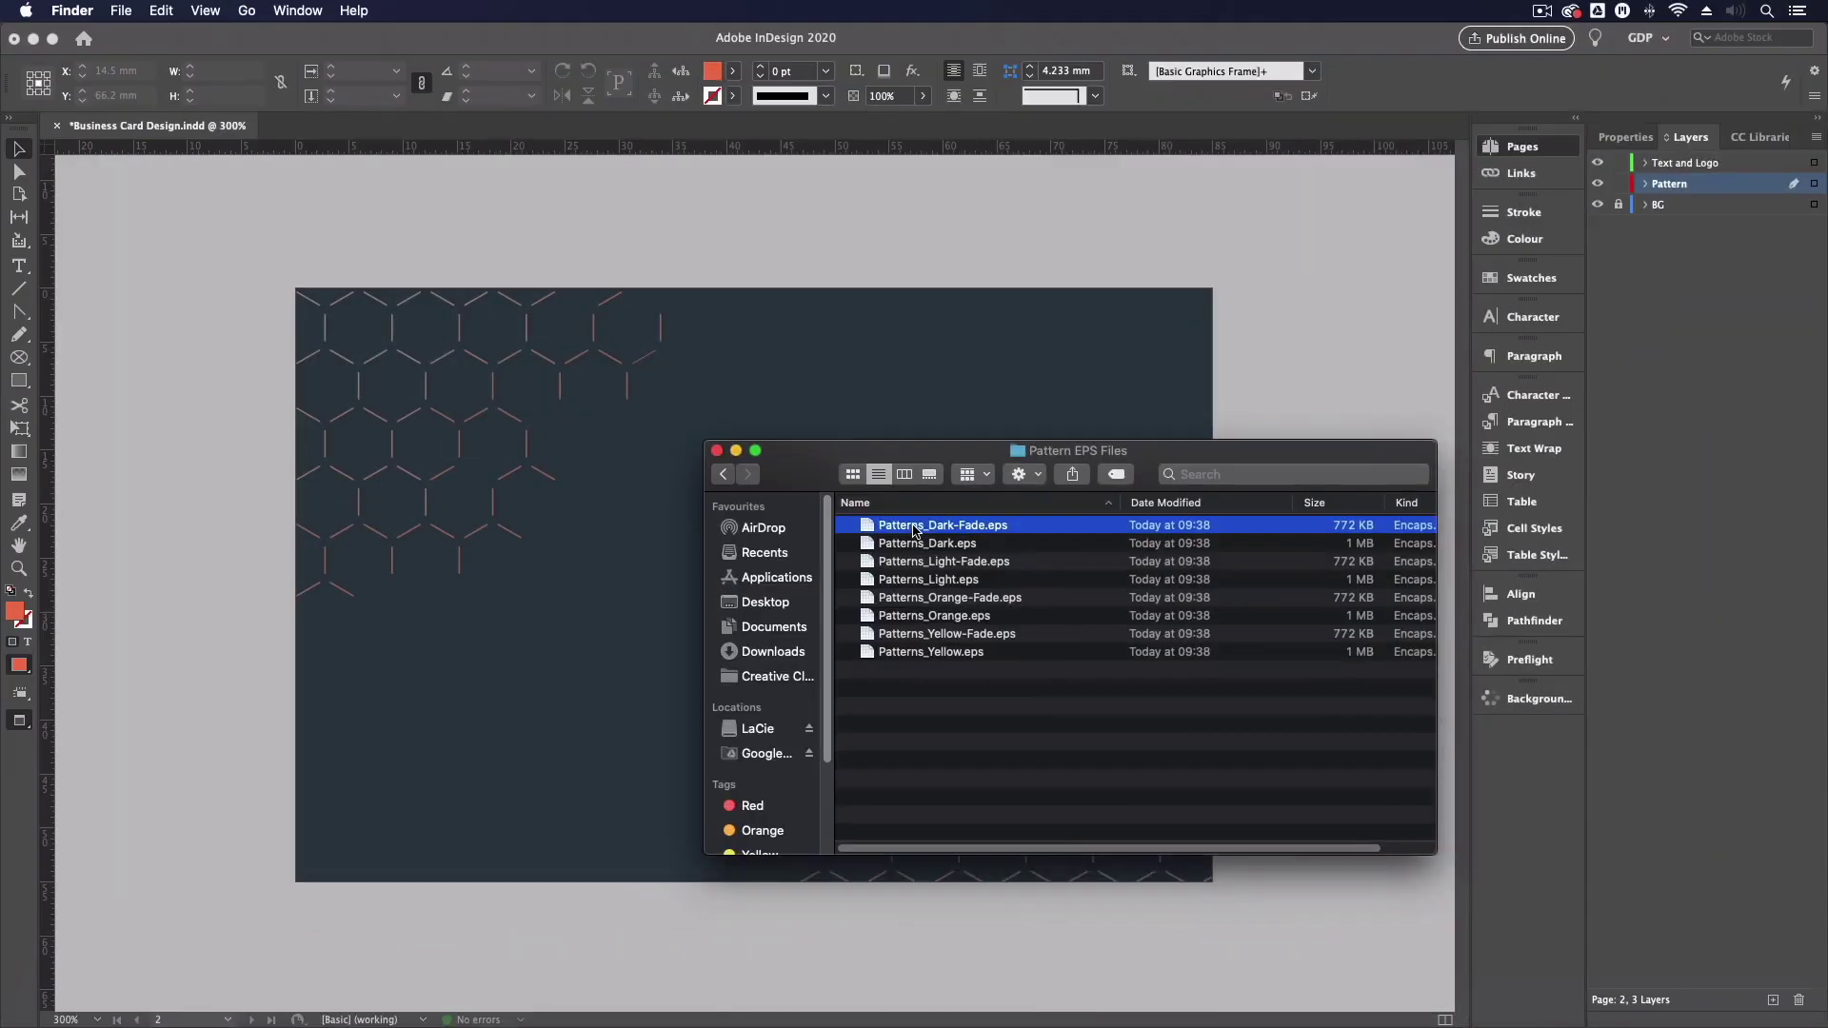
key("space")
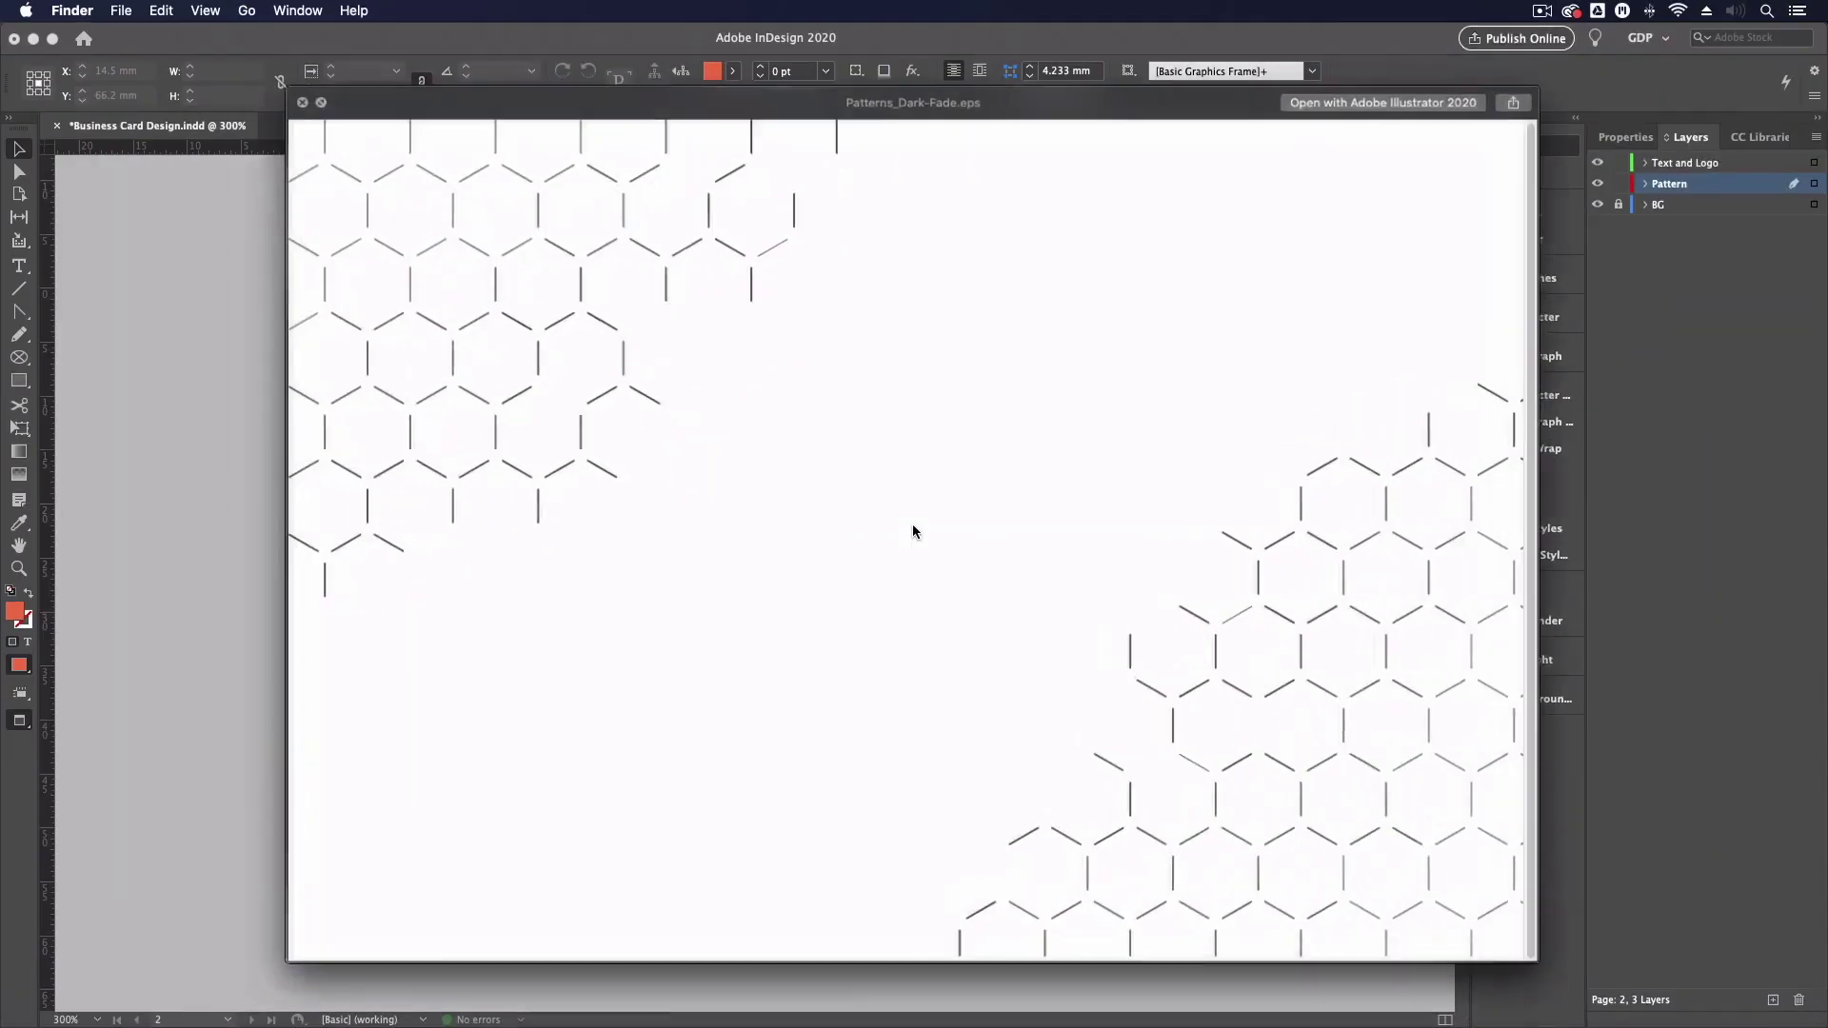
key("space")
left_click(170, 441)
left_click(288, 471)
left_click(321, 545)
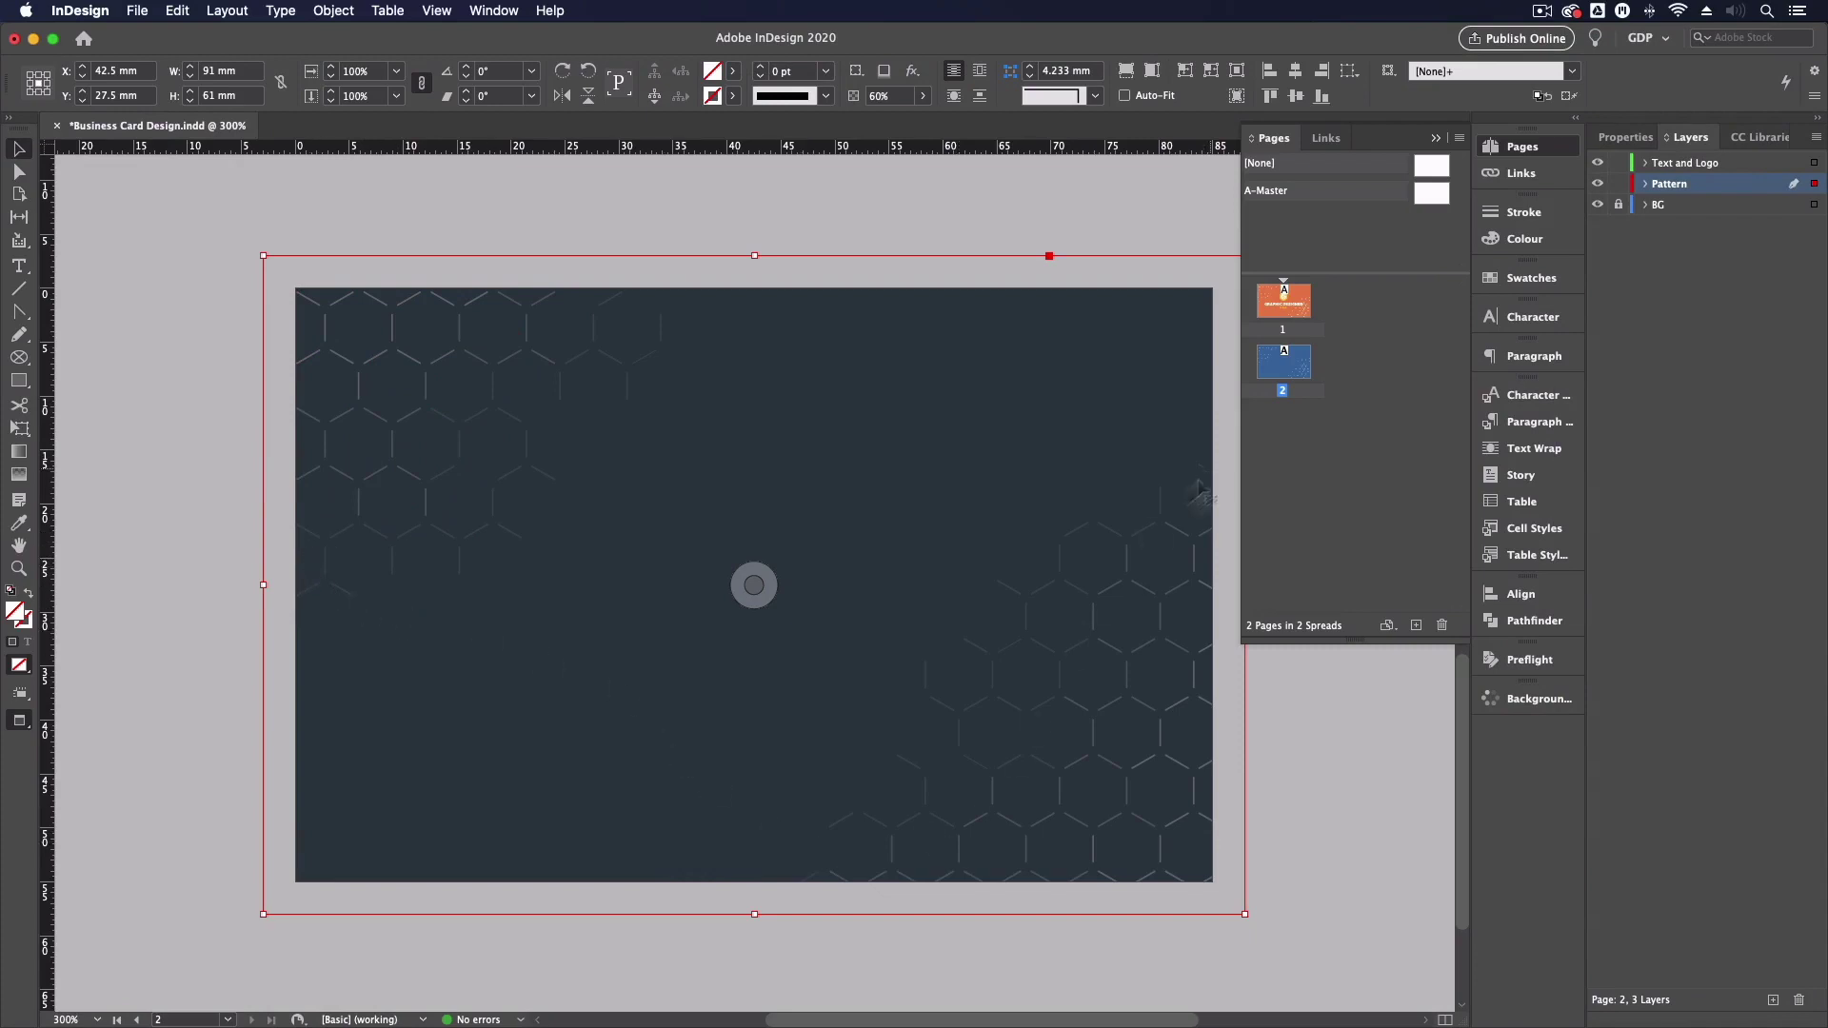
Crop page 2's pattern frame to its lower-right hexagons, shift it slightly further into that corner and check it against the bleed
left_click_drag(260, 584, 779, 655)
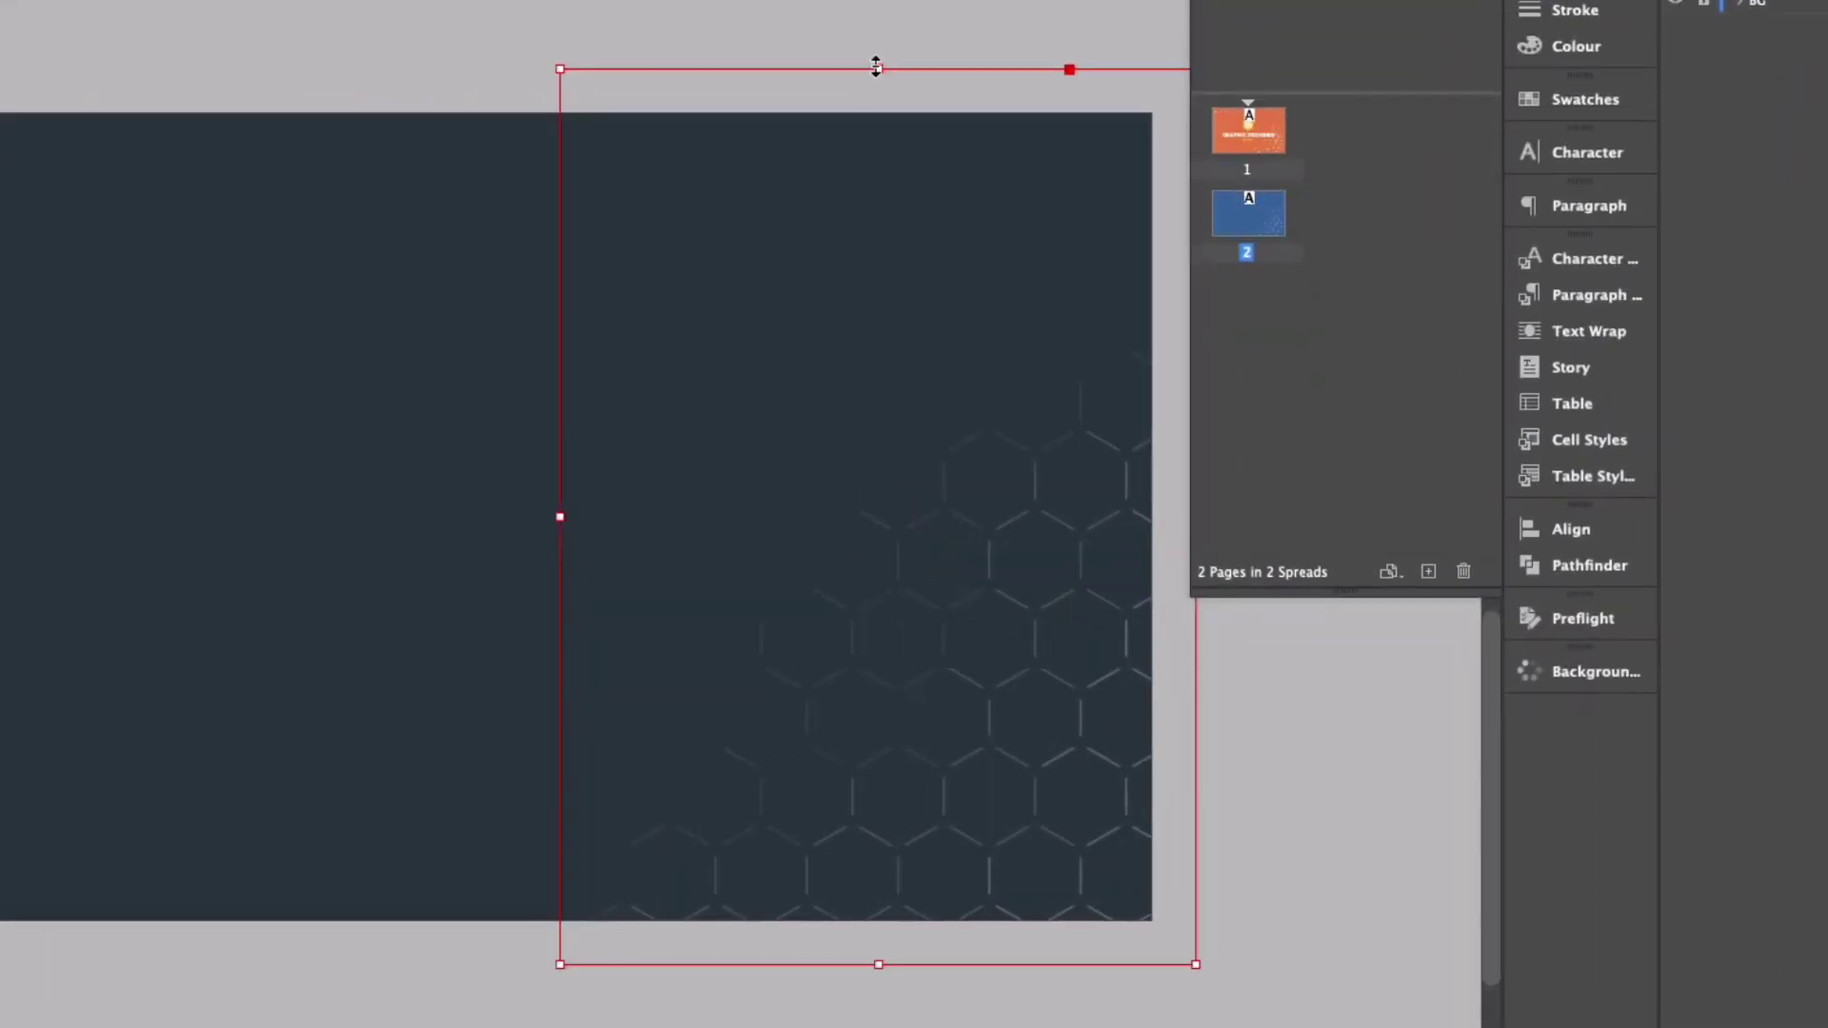
left_click_drag(1011, 255, 1011, 308)
left_click_drag(857, 220, 853, 348)
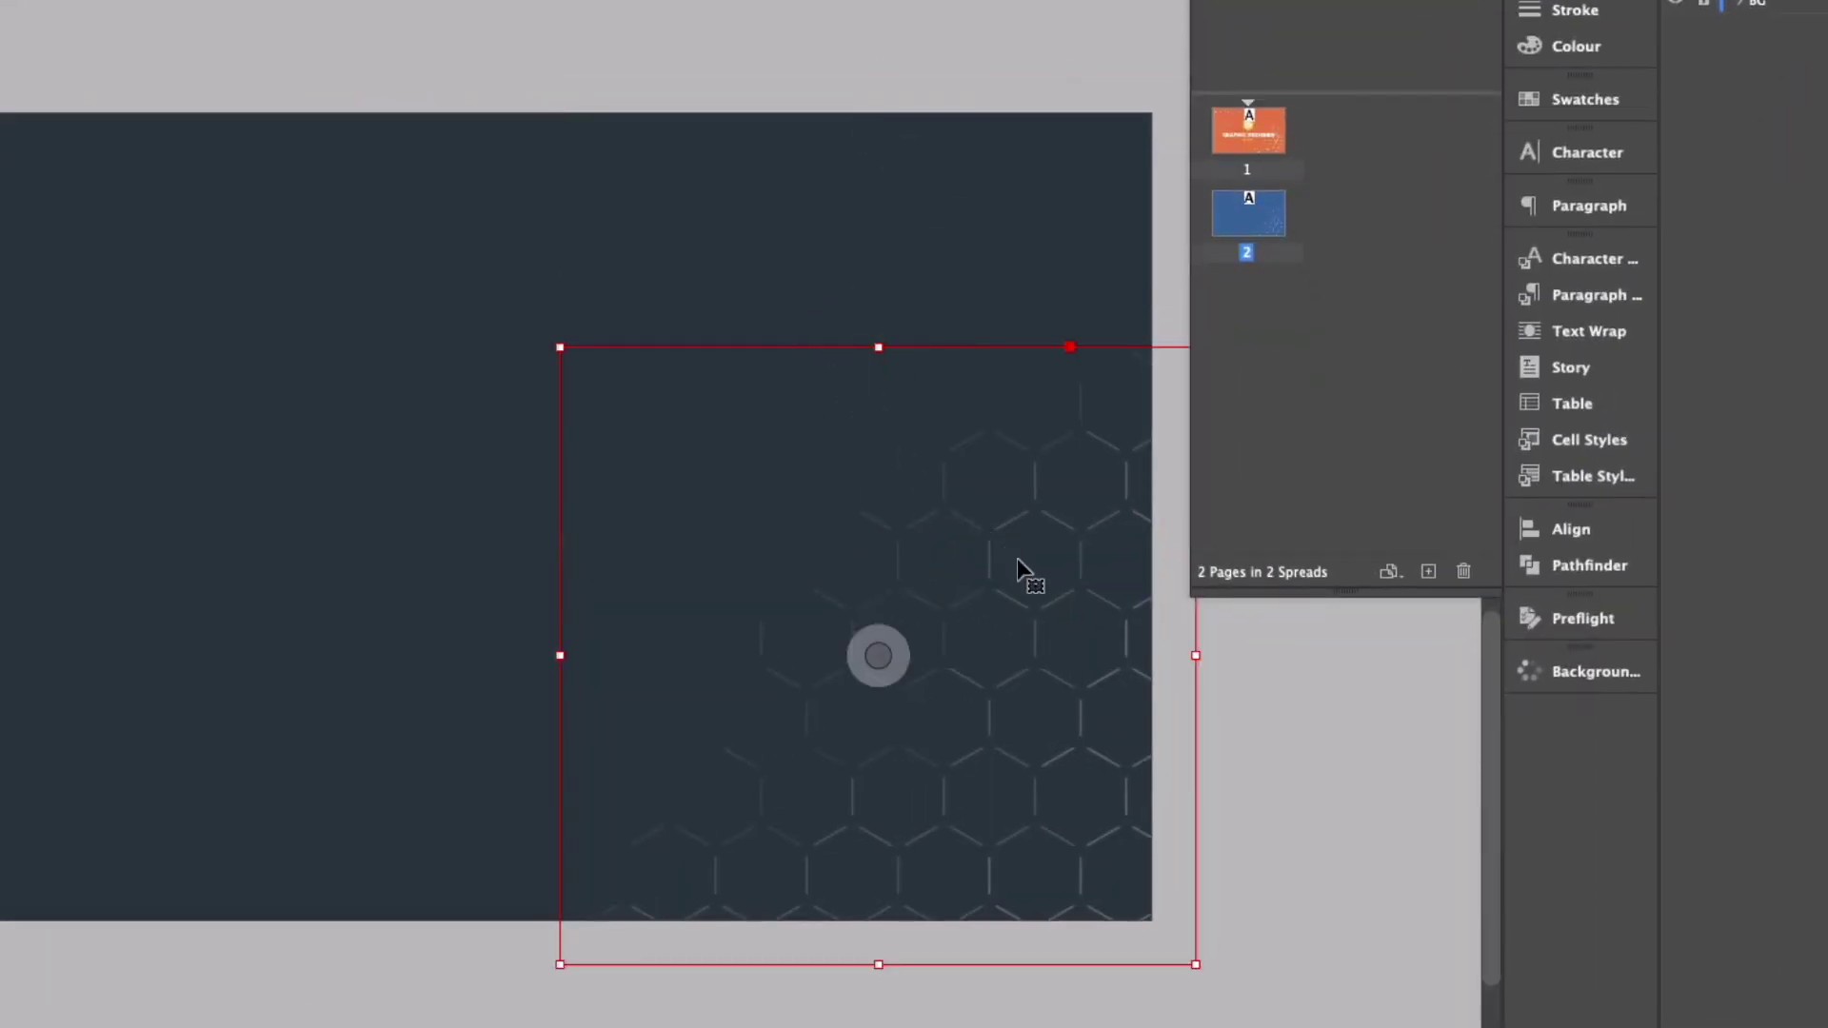
left_click_drag(1008, 602, 1052, 641)
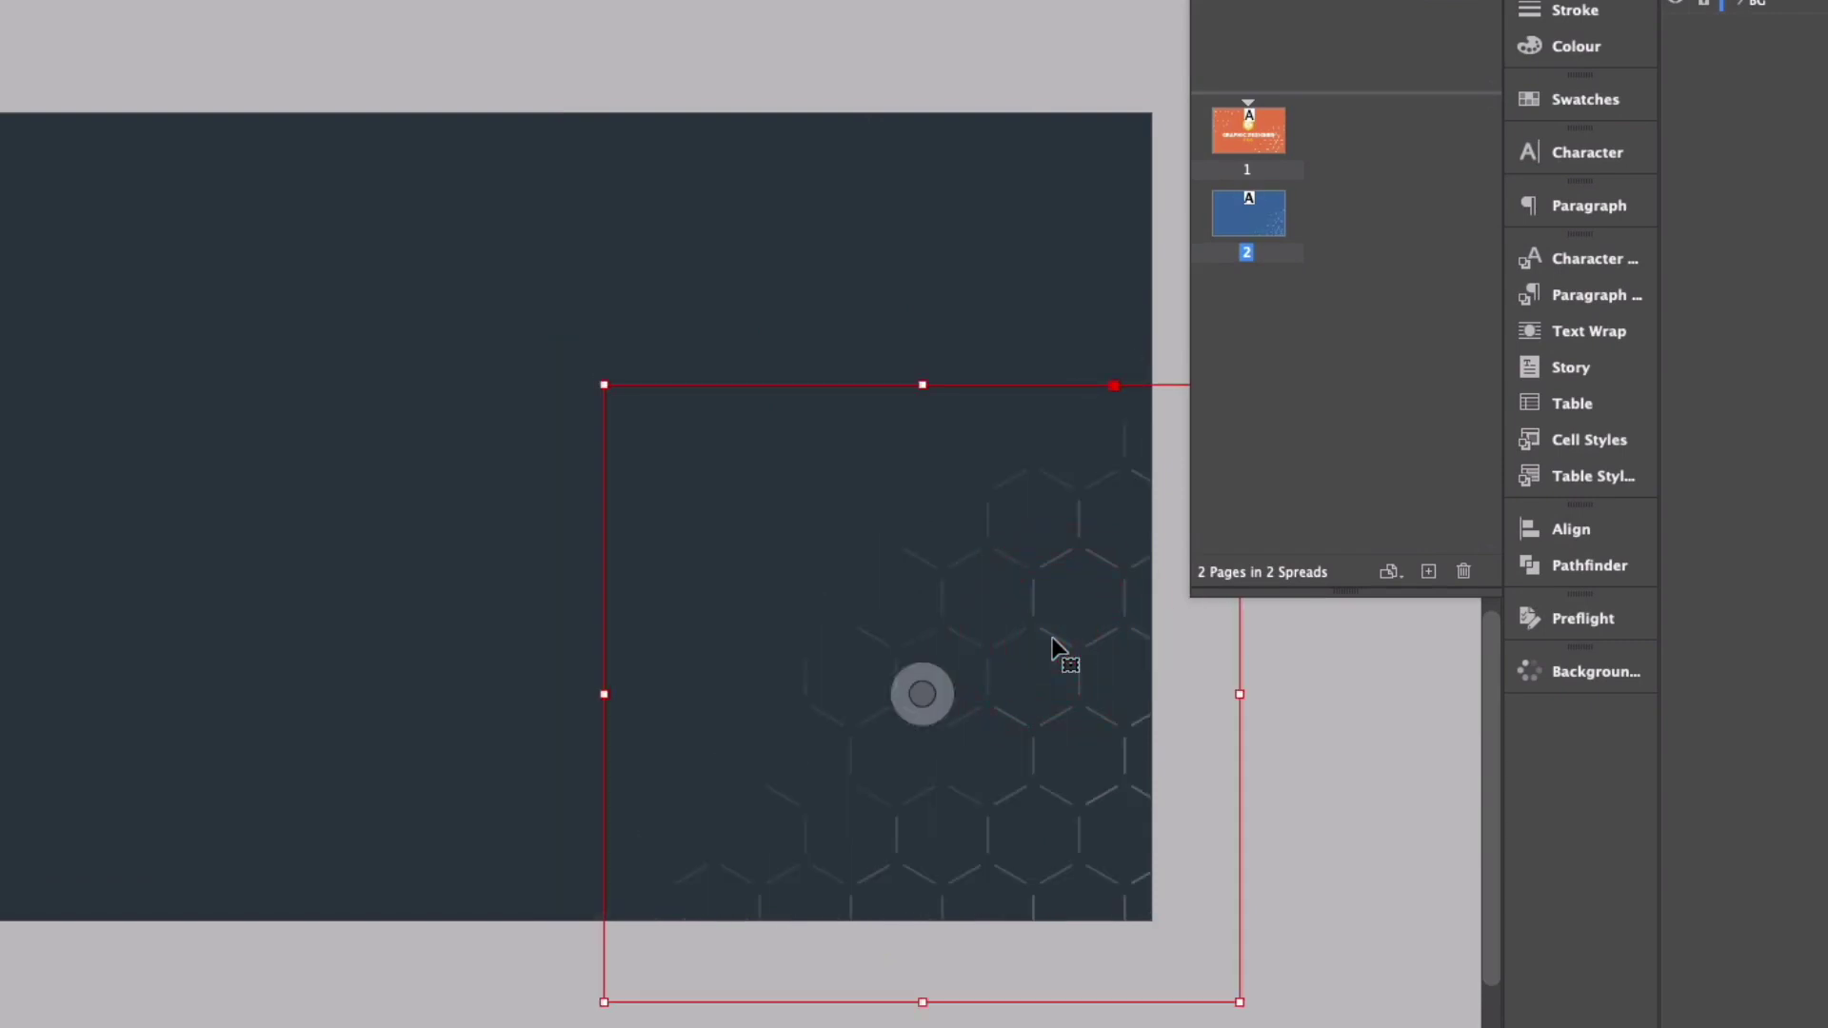
key("Right")
key("Down")
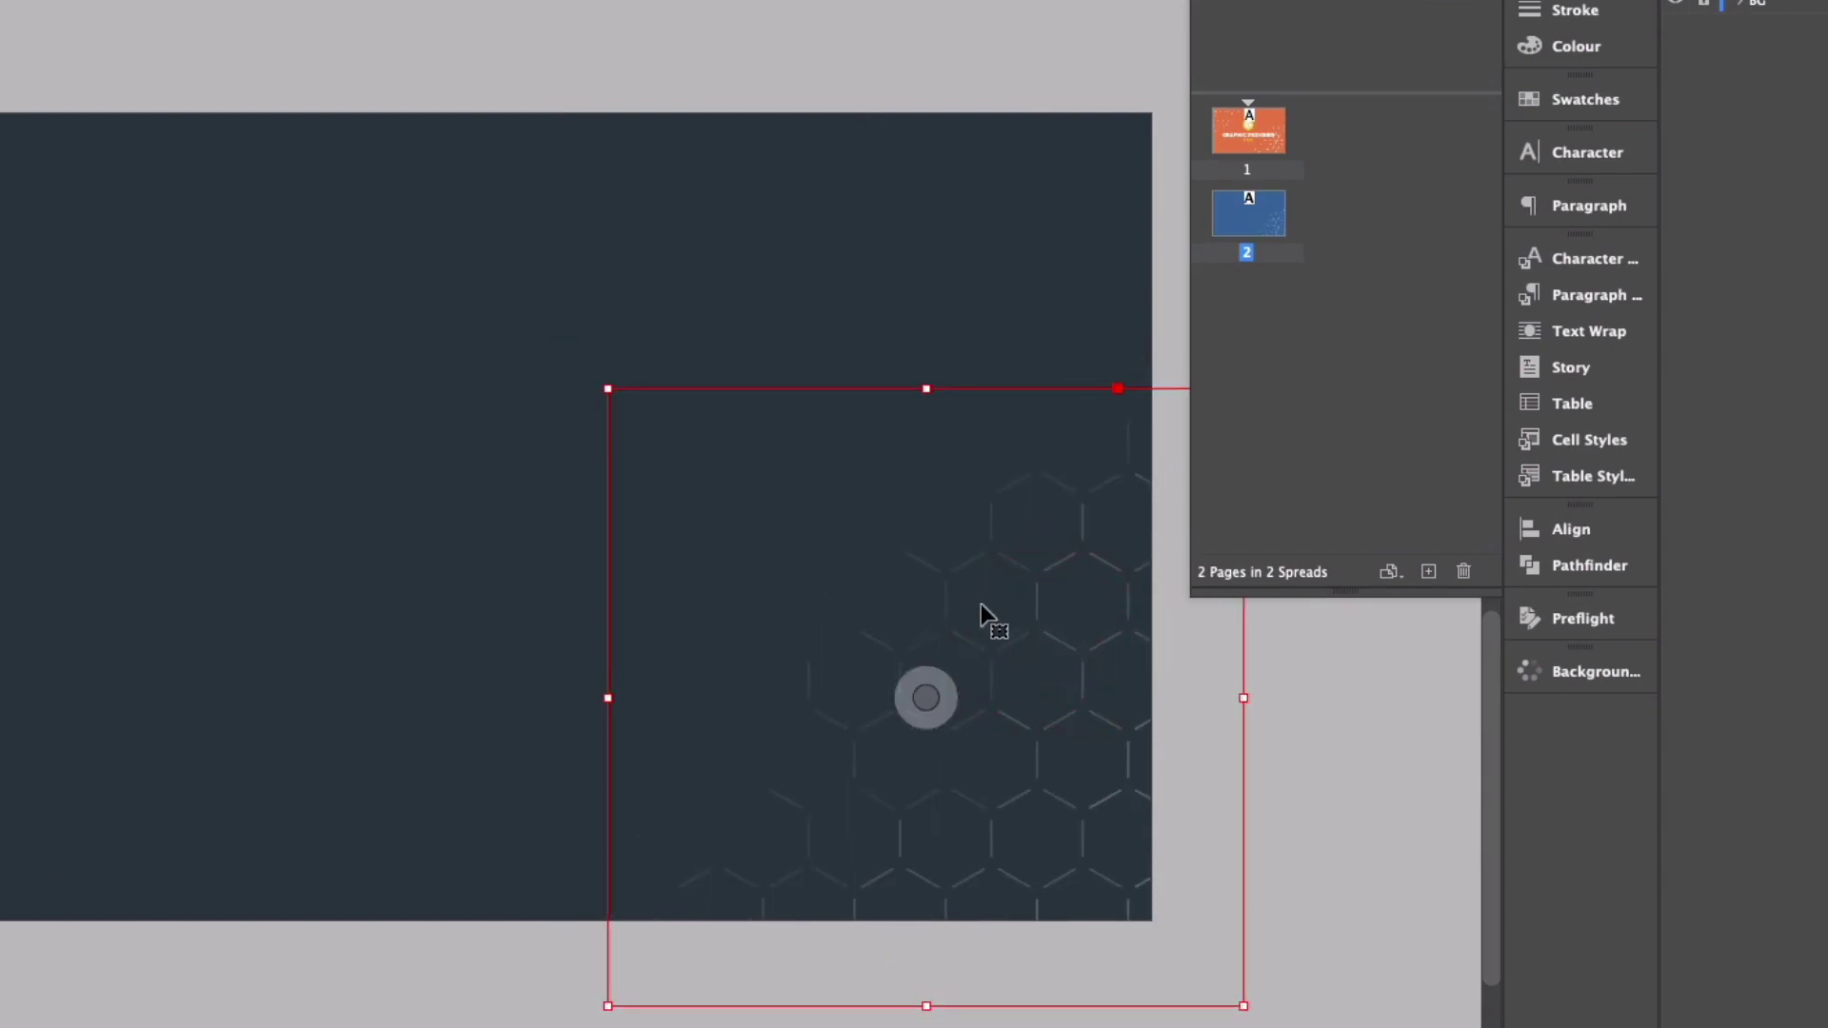
left_click(522, 32)
key("w")
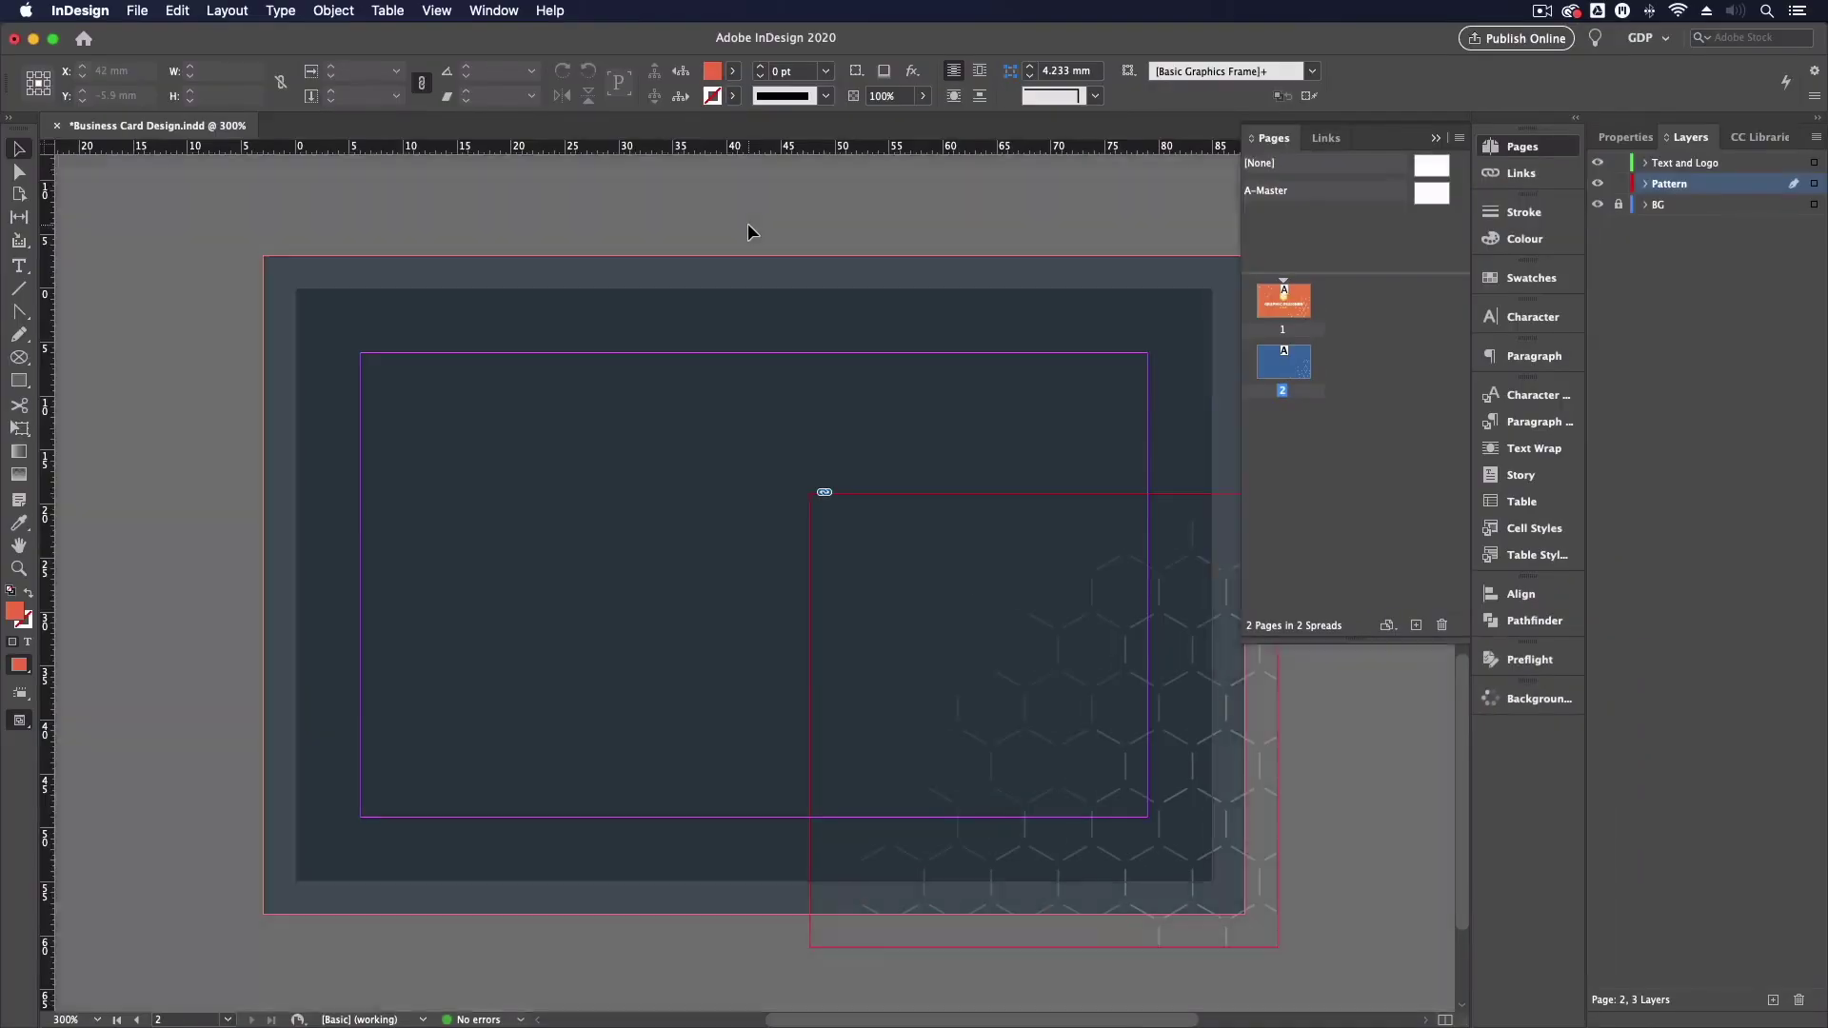
key("w")
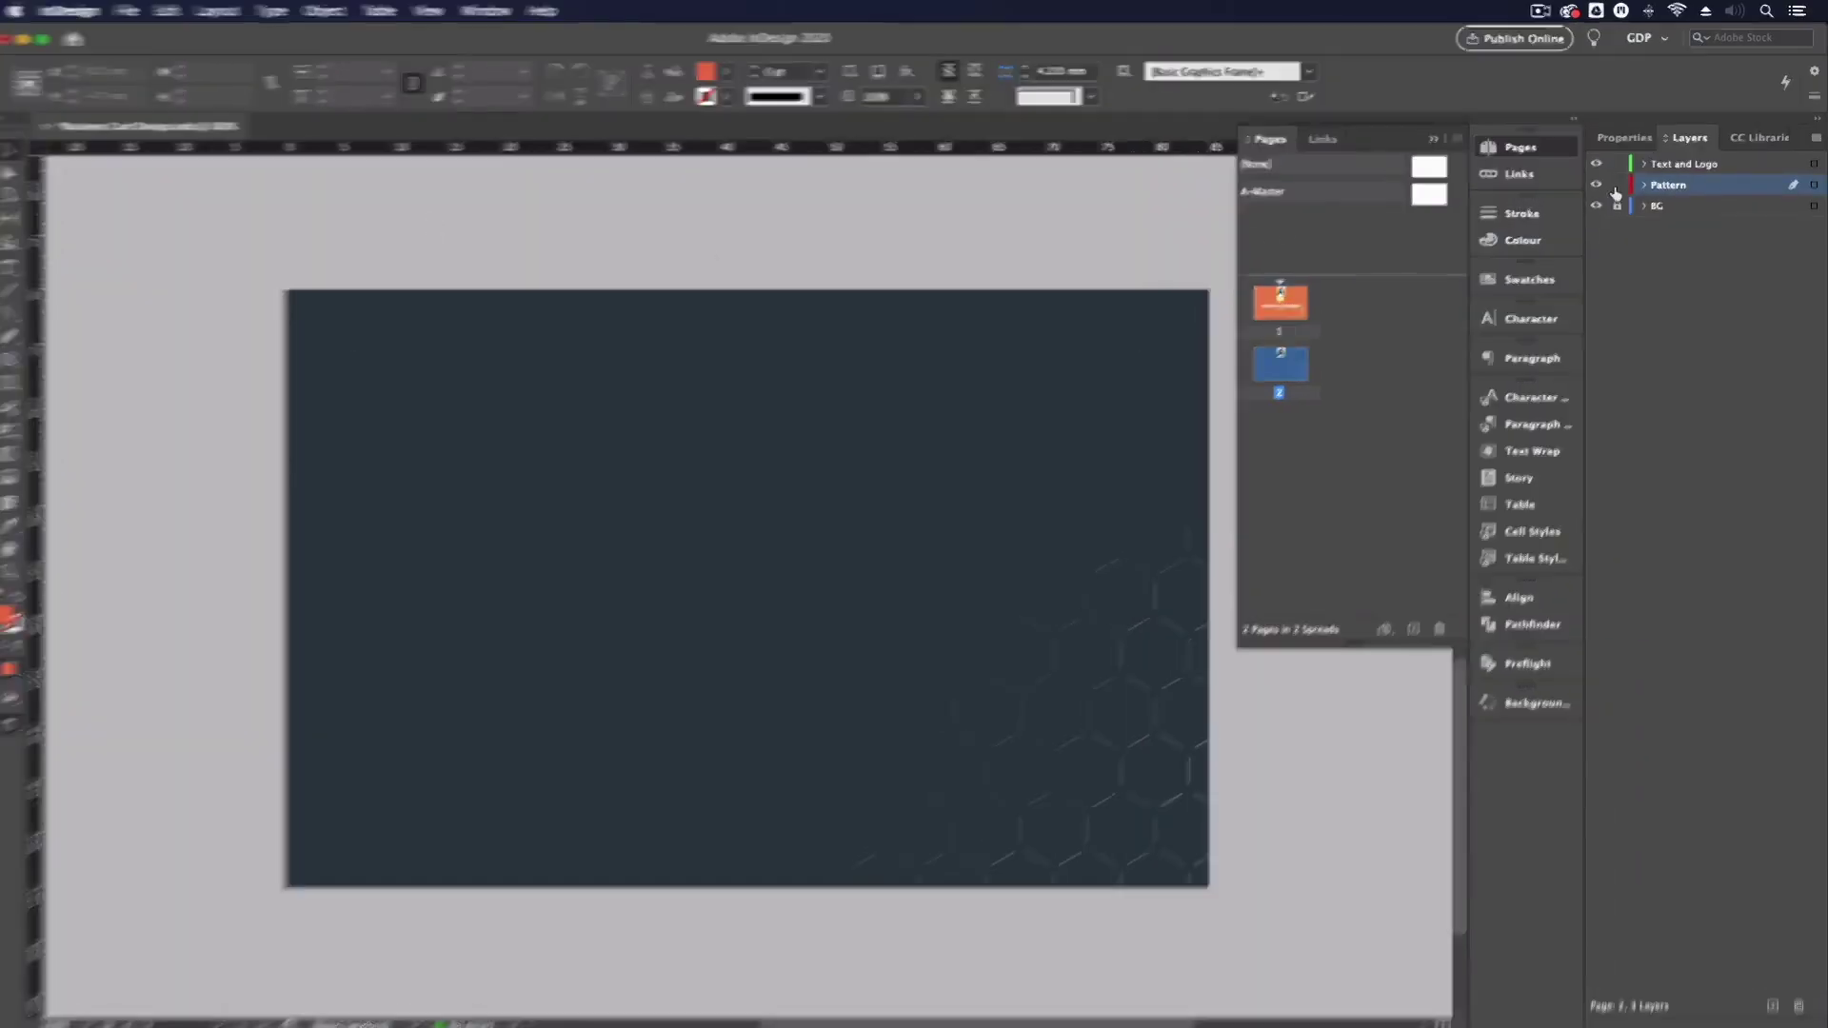
Lock the Pattern layer and draw a text frame on the Text and Logo layer from the upper-left margin corner to about mid-page
left_click(1616, 189)
left_click(1710, 165)
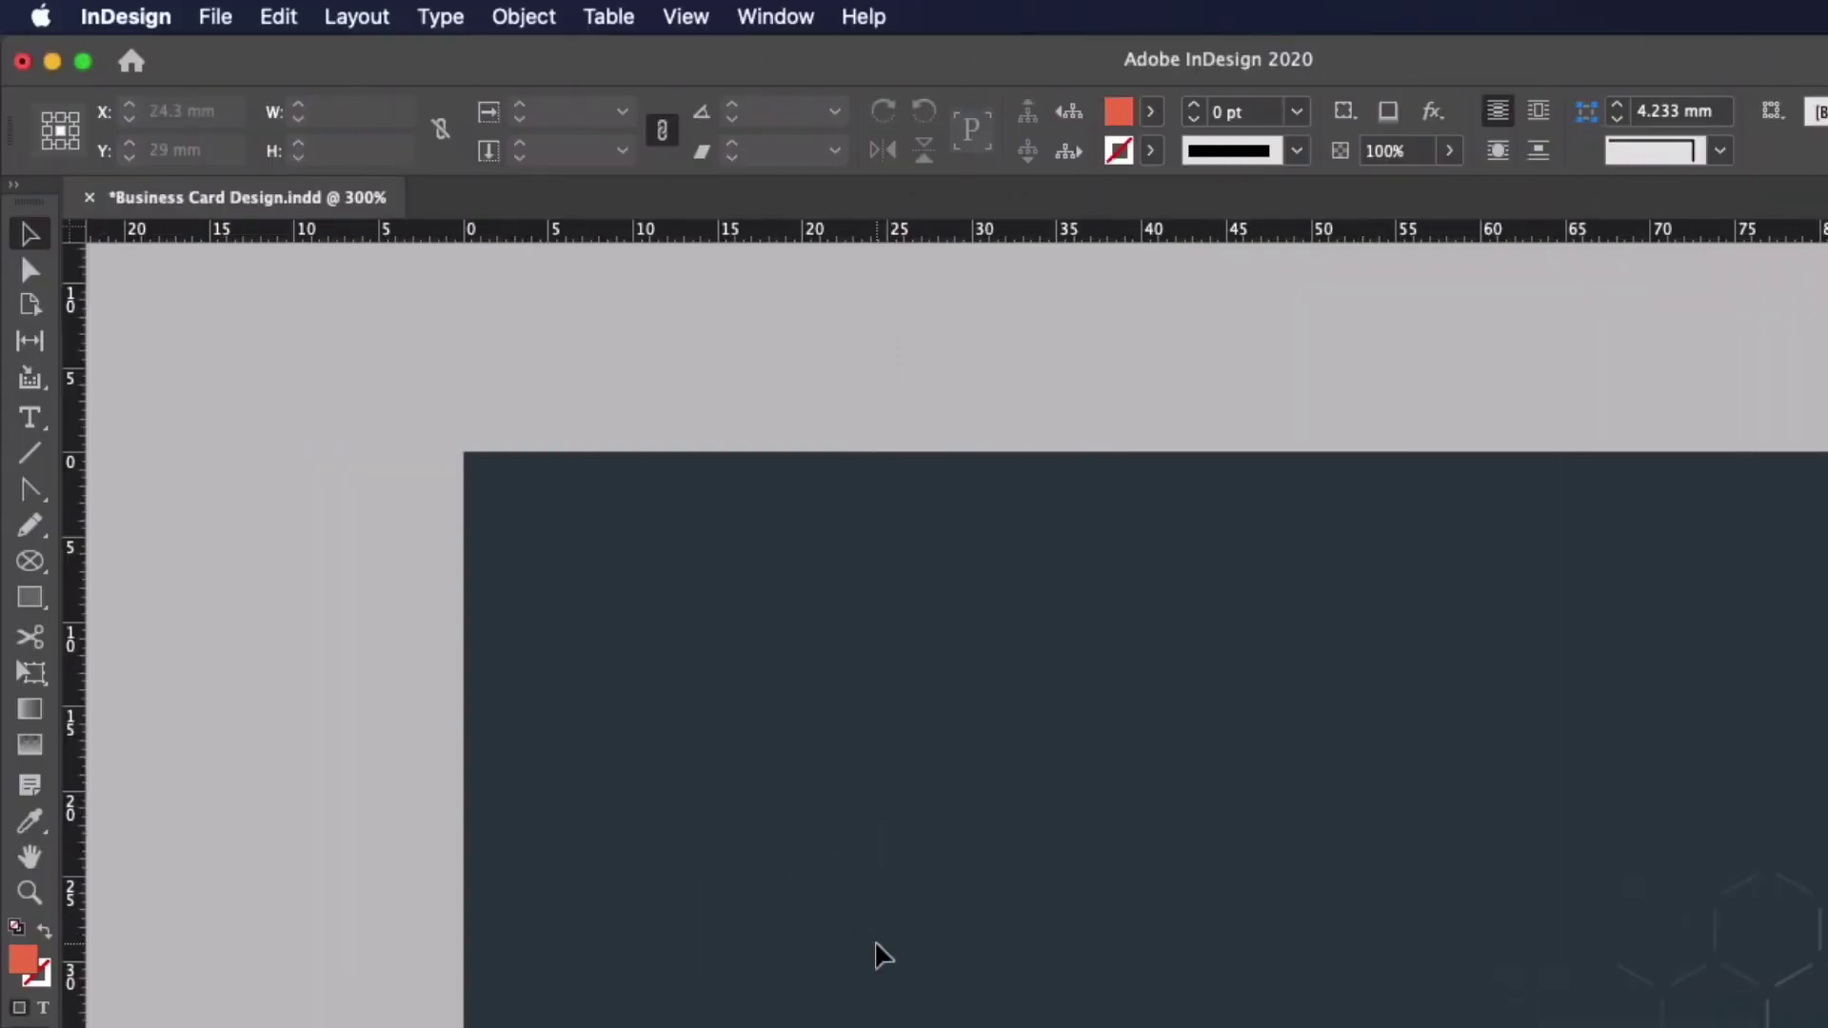
key("w")
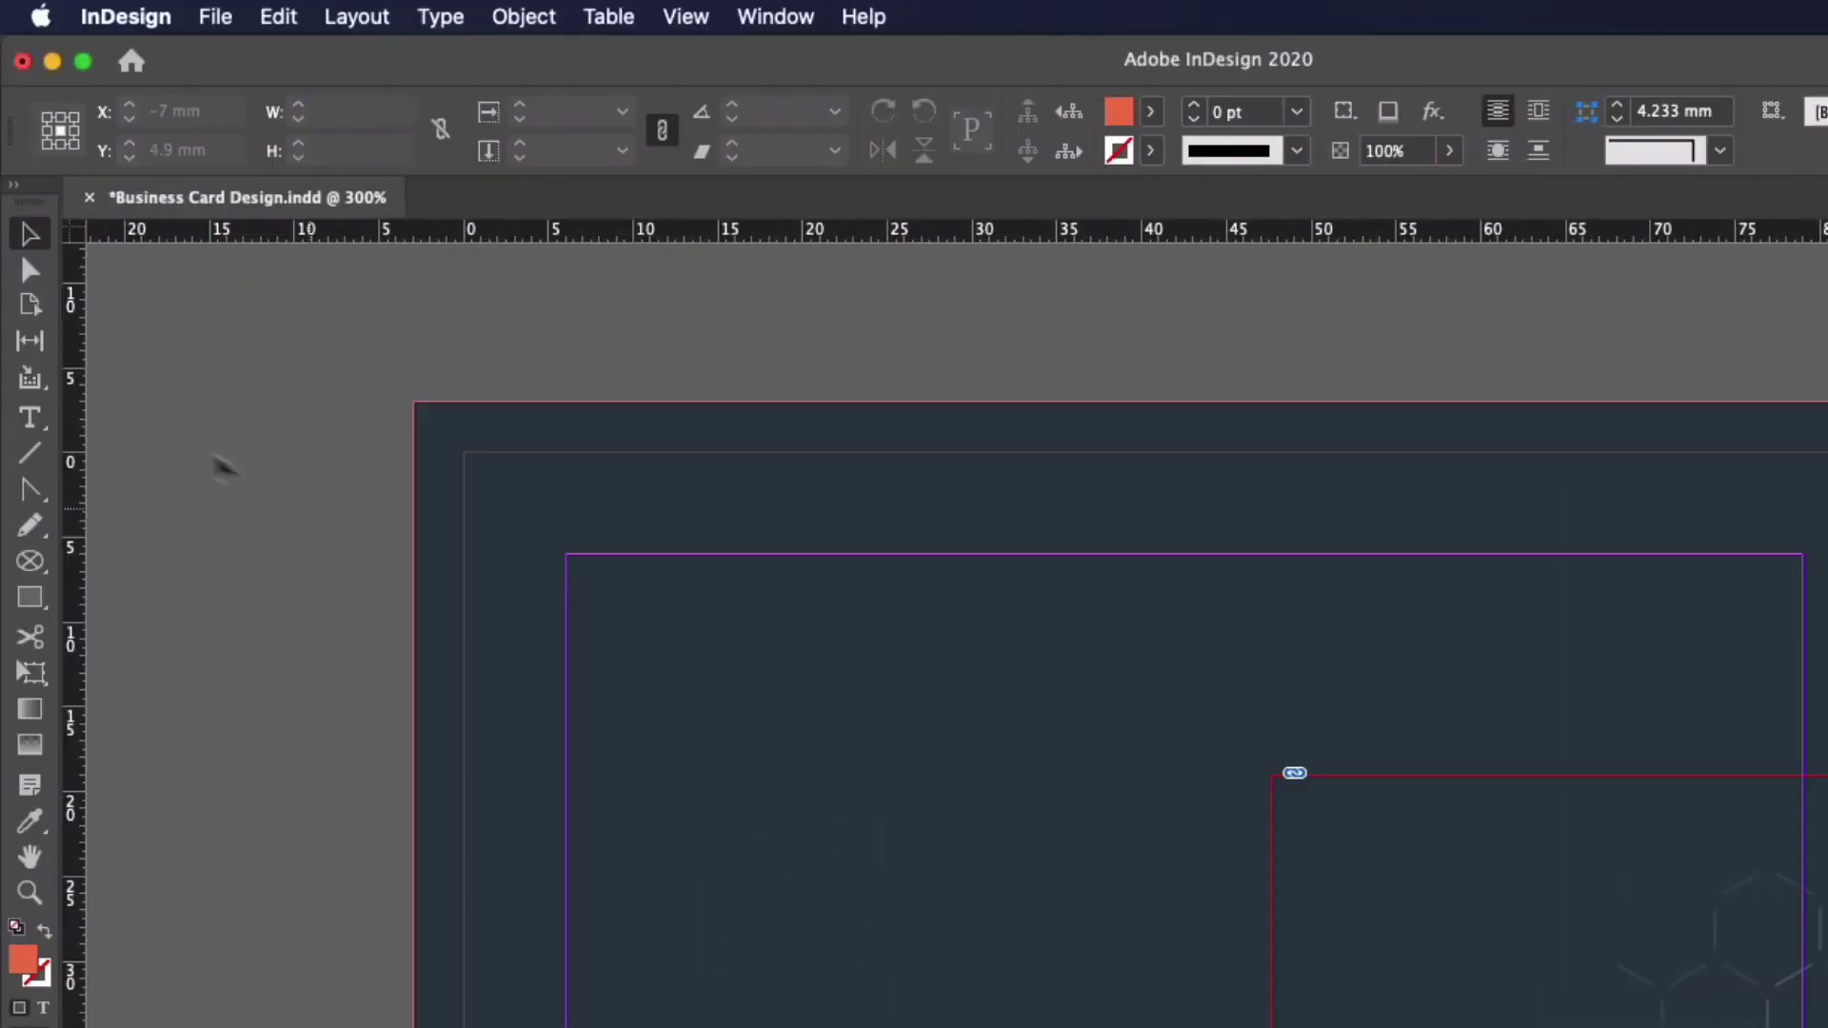
left_click(31, 419)
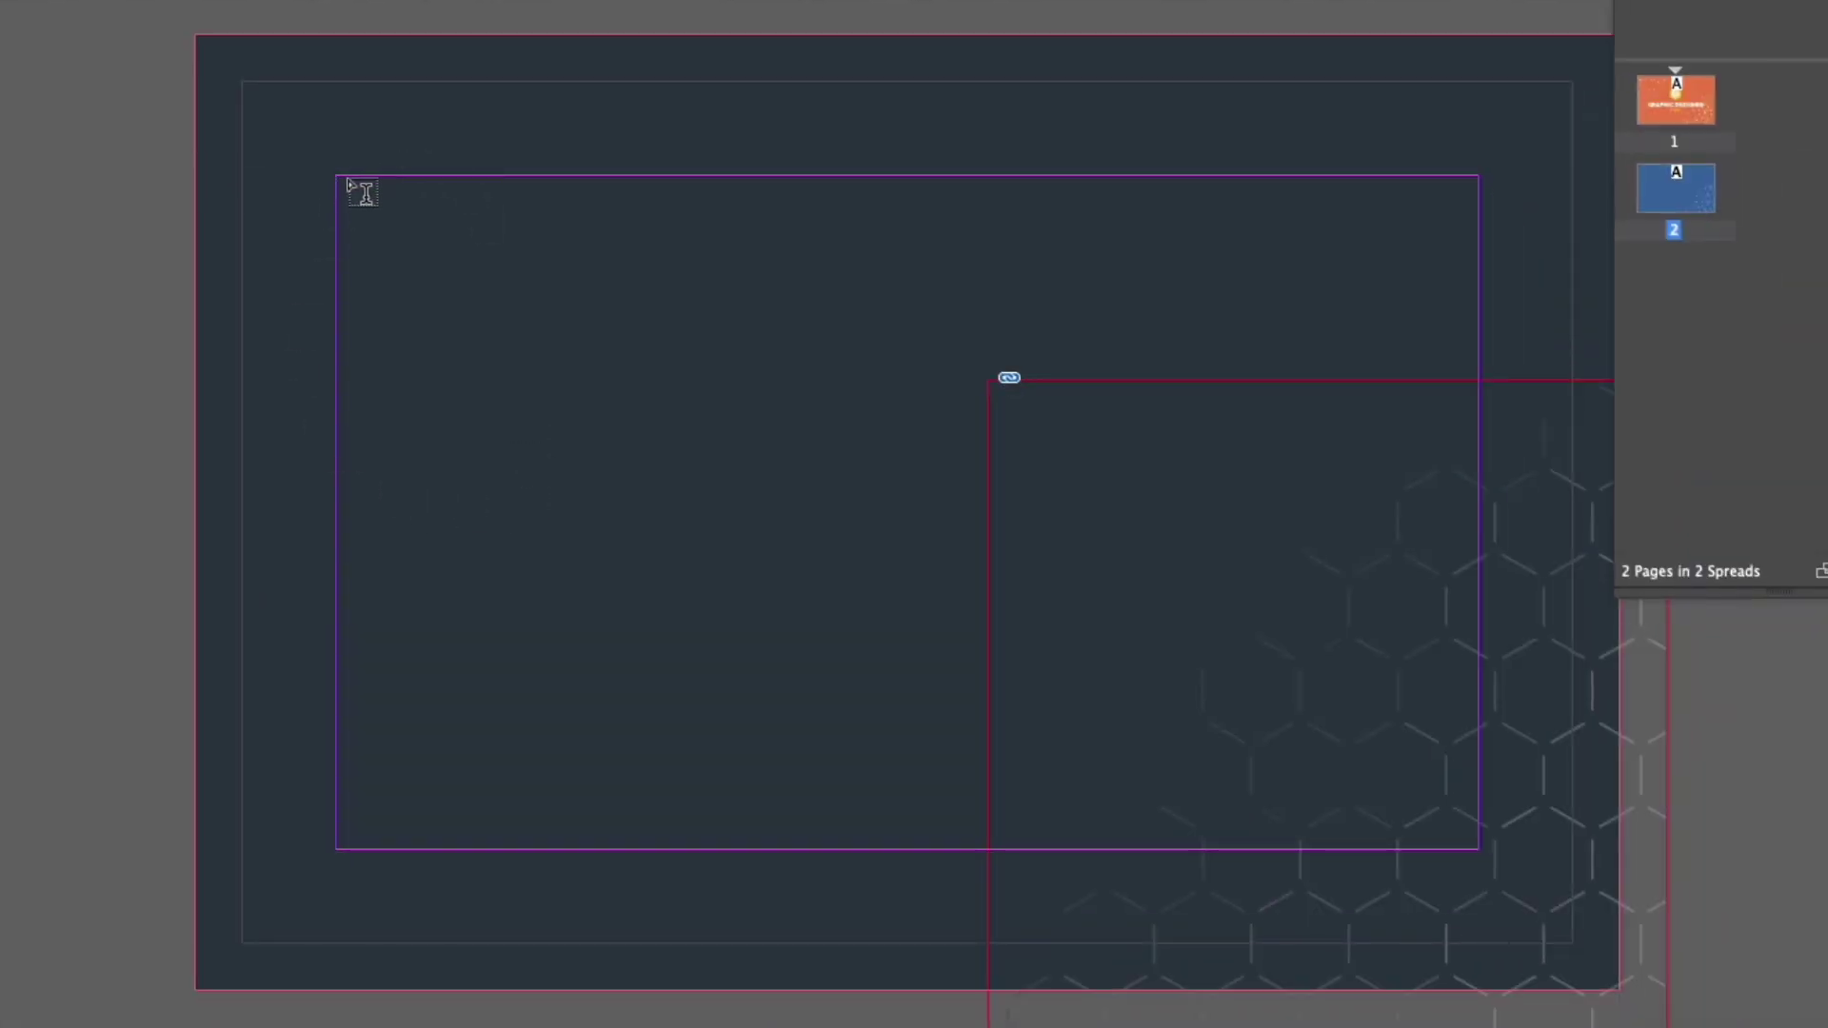
left_click_drag(349, 182, 922, 416)
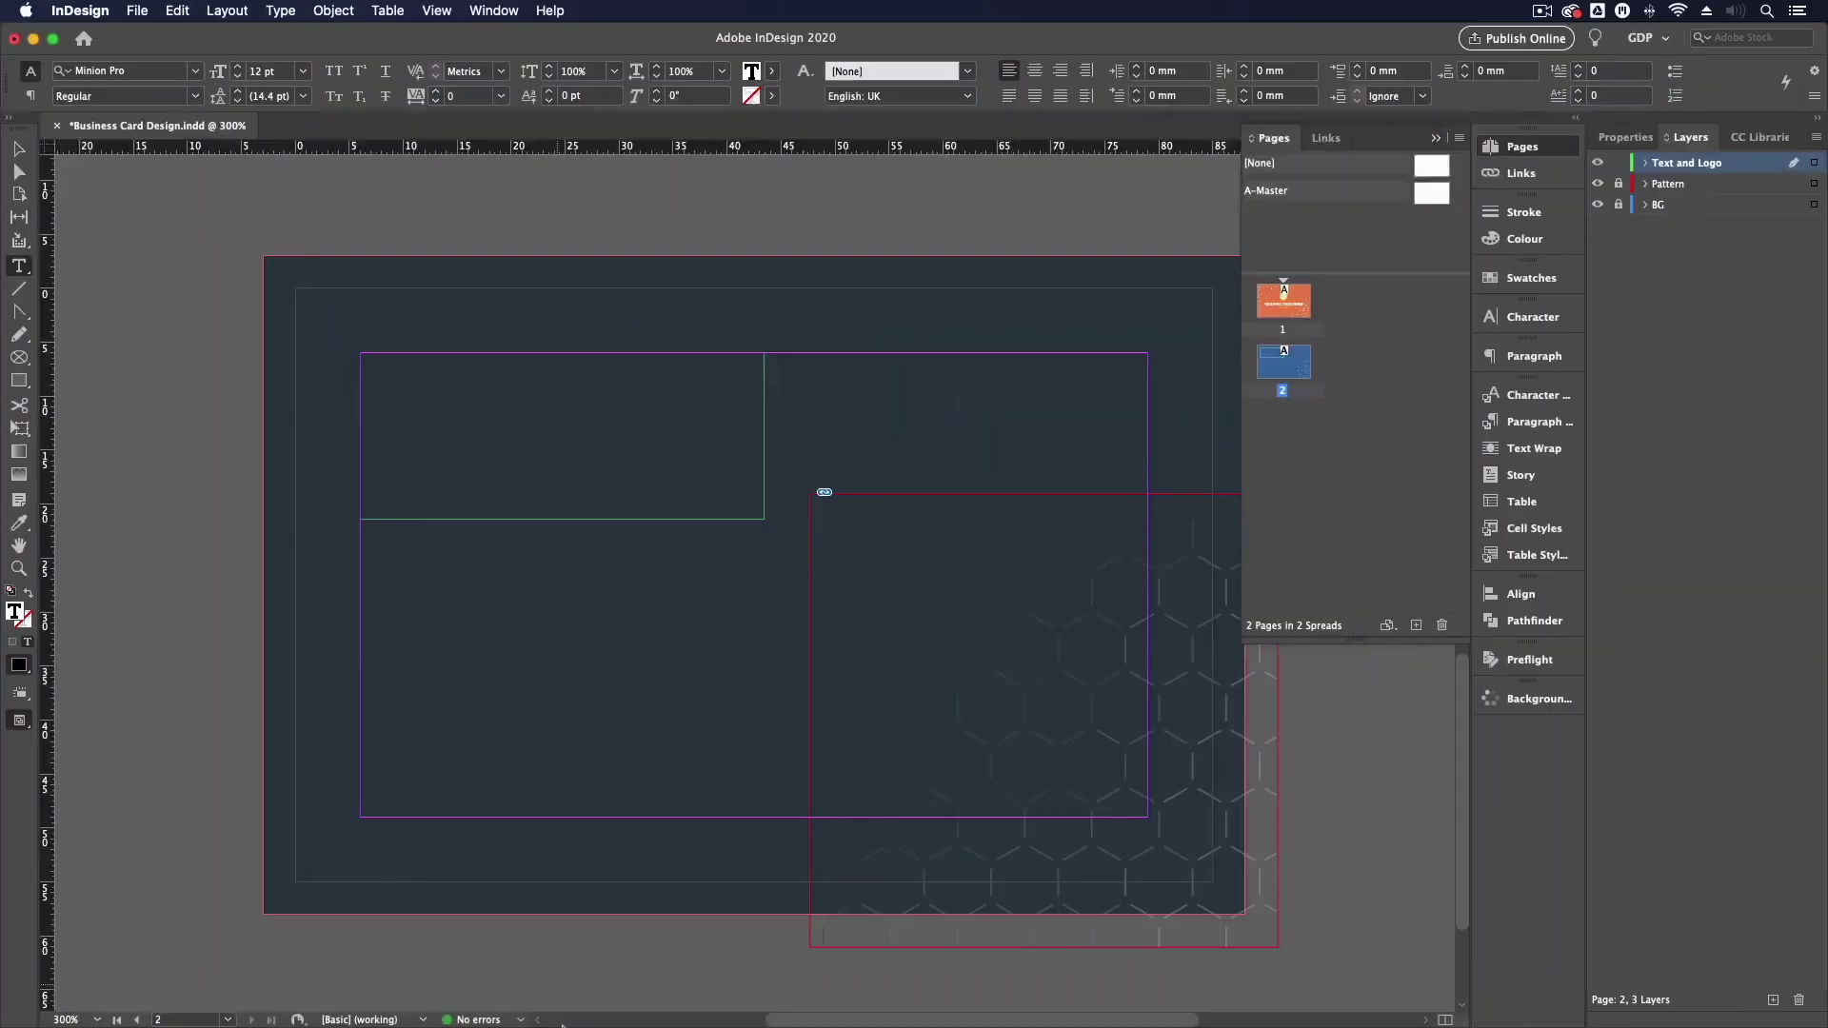
Open the Business Card Text file in the Links folder, copy the name and job title lines, and highlight the contact and website lines
left_click(60, 998)
left_click_drag(943, 524, 619, 636)
left_click(726, 475)
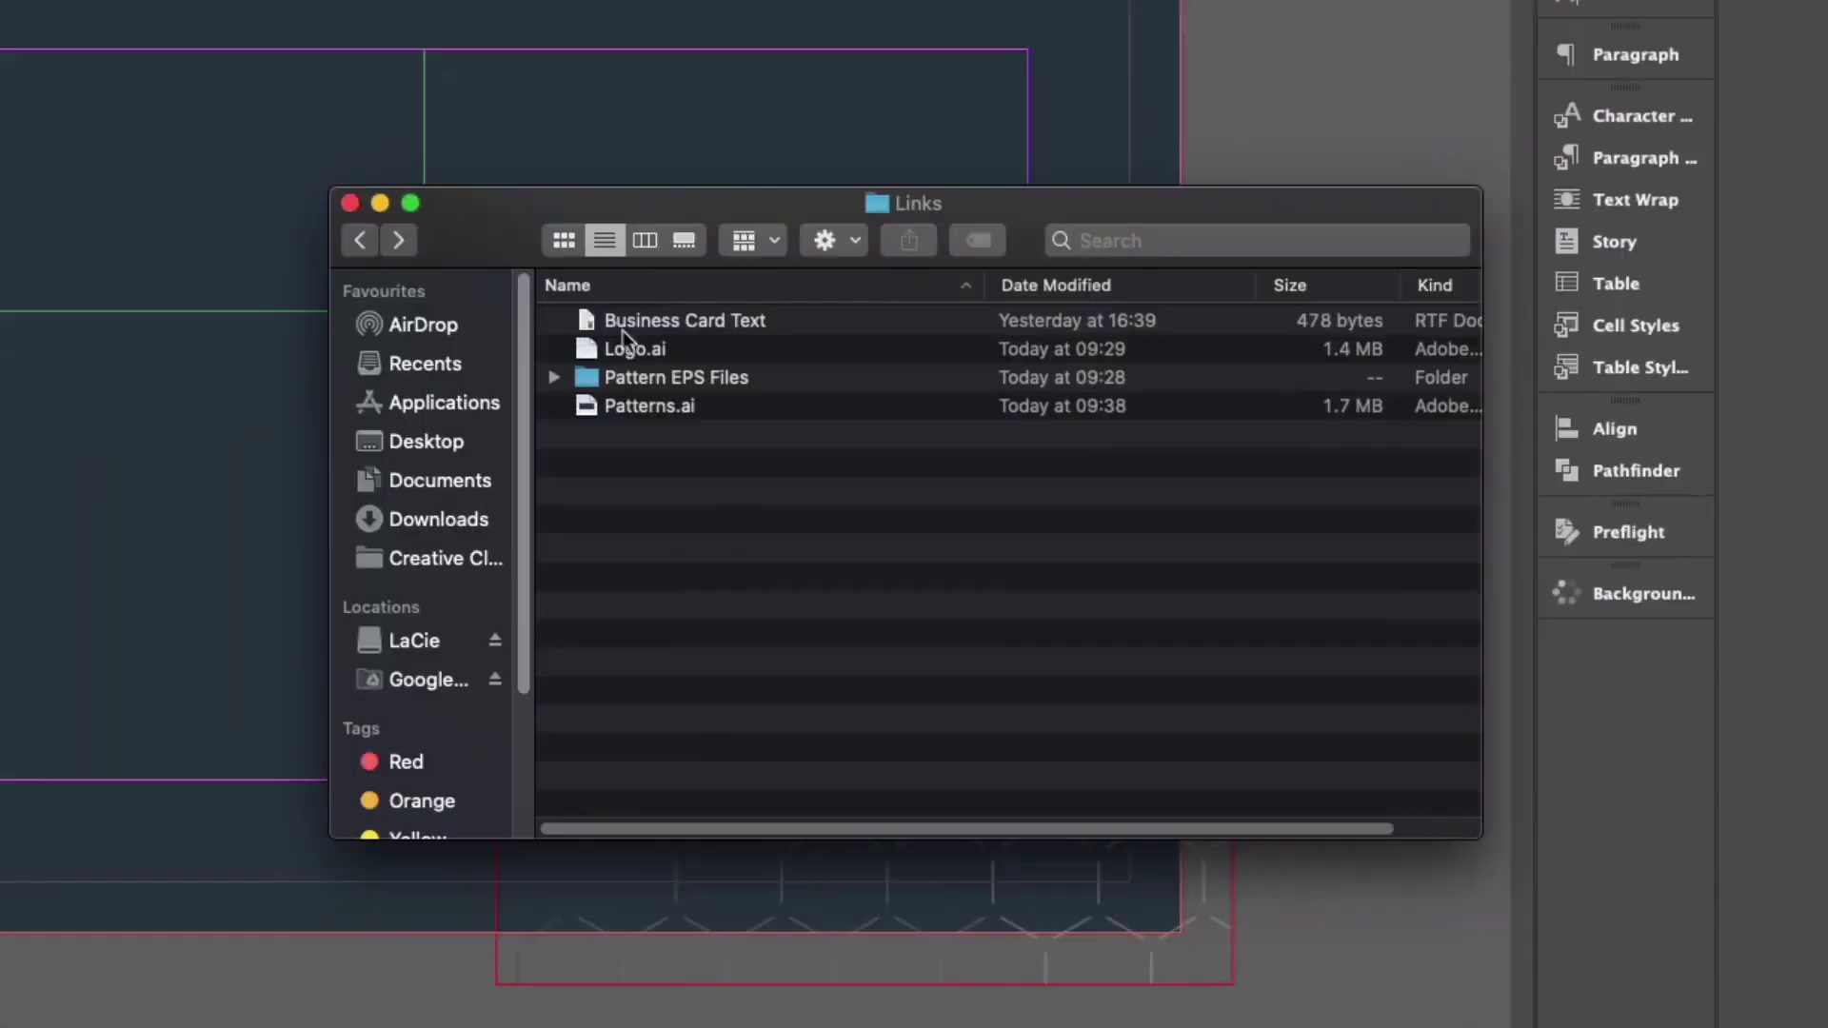
double_click(666, 322)
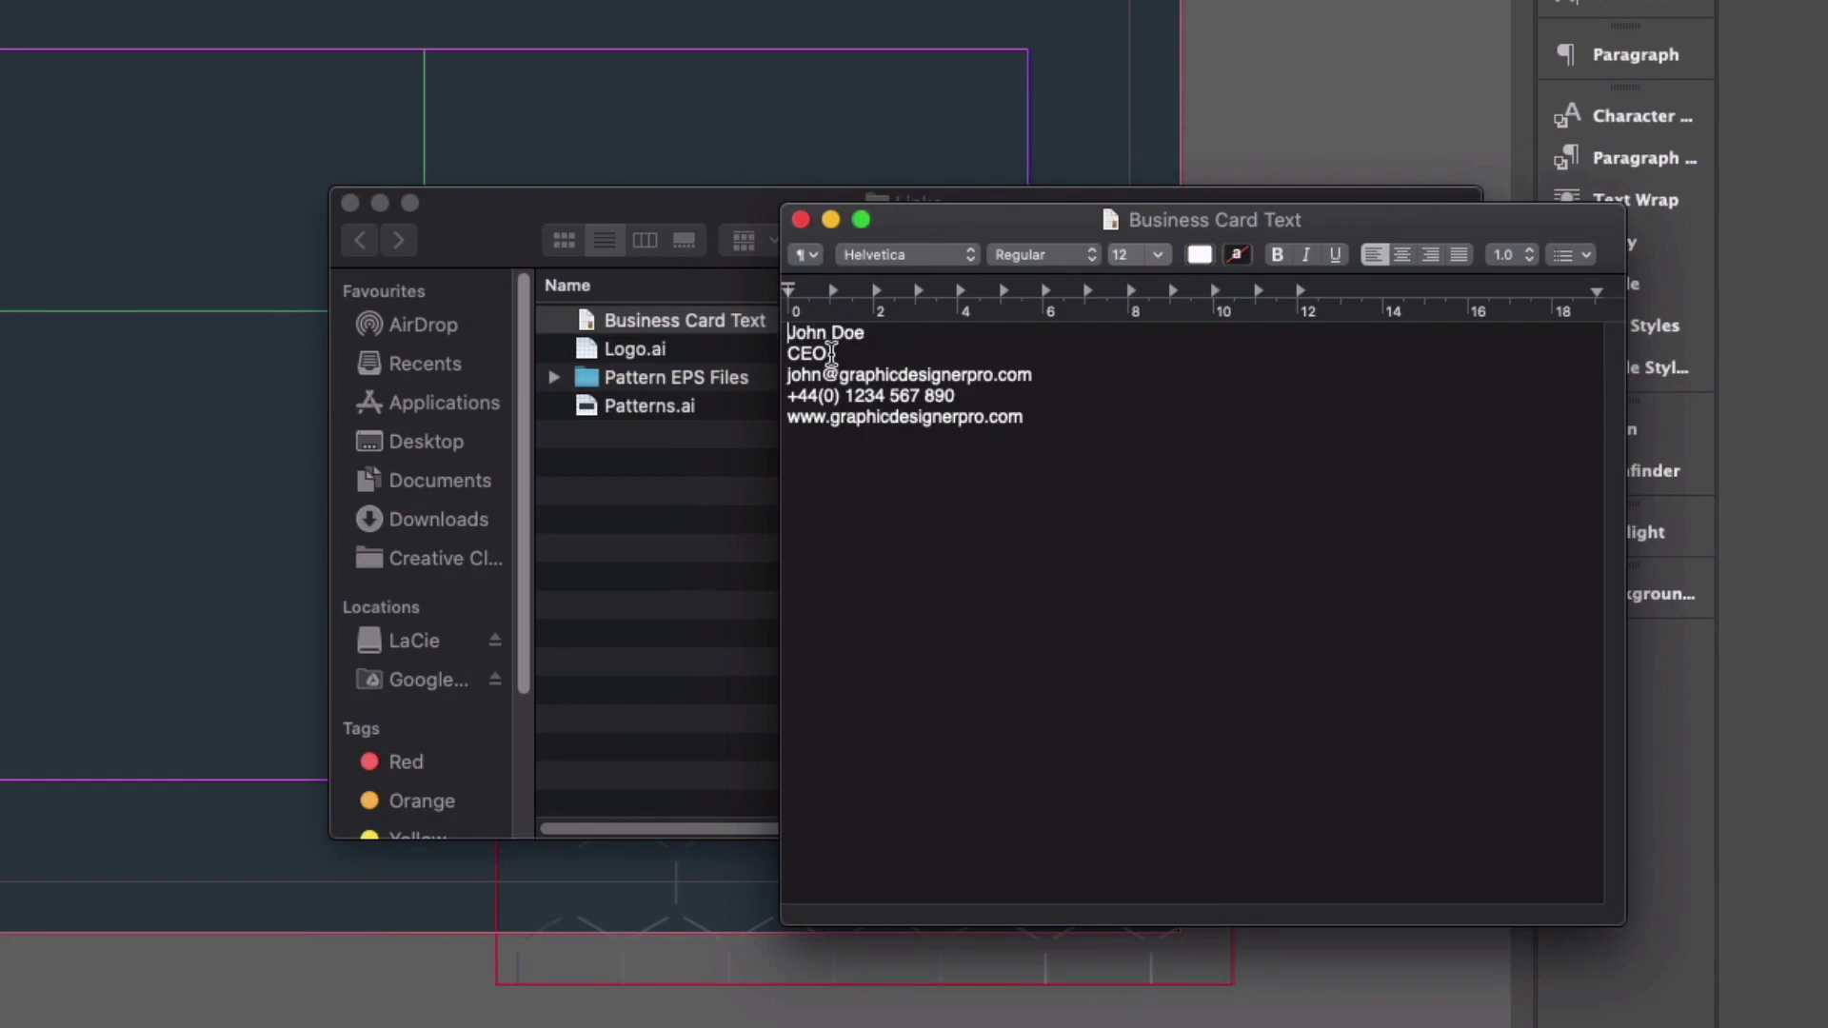
left_click_drag(830, 354, 798, 335)
key("super+c")
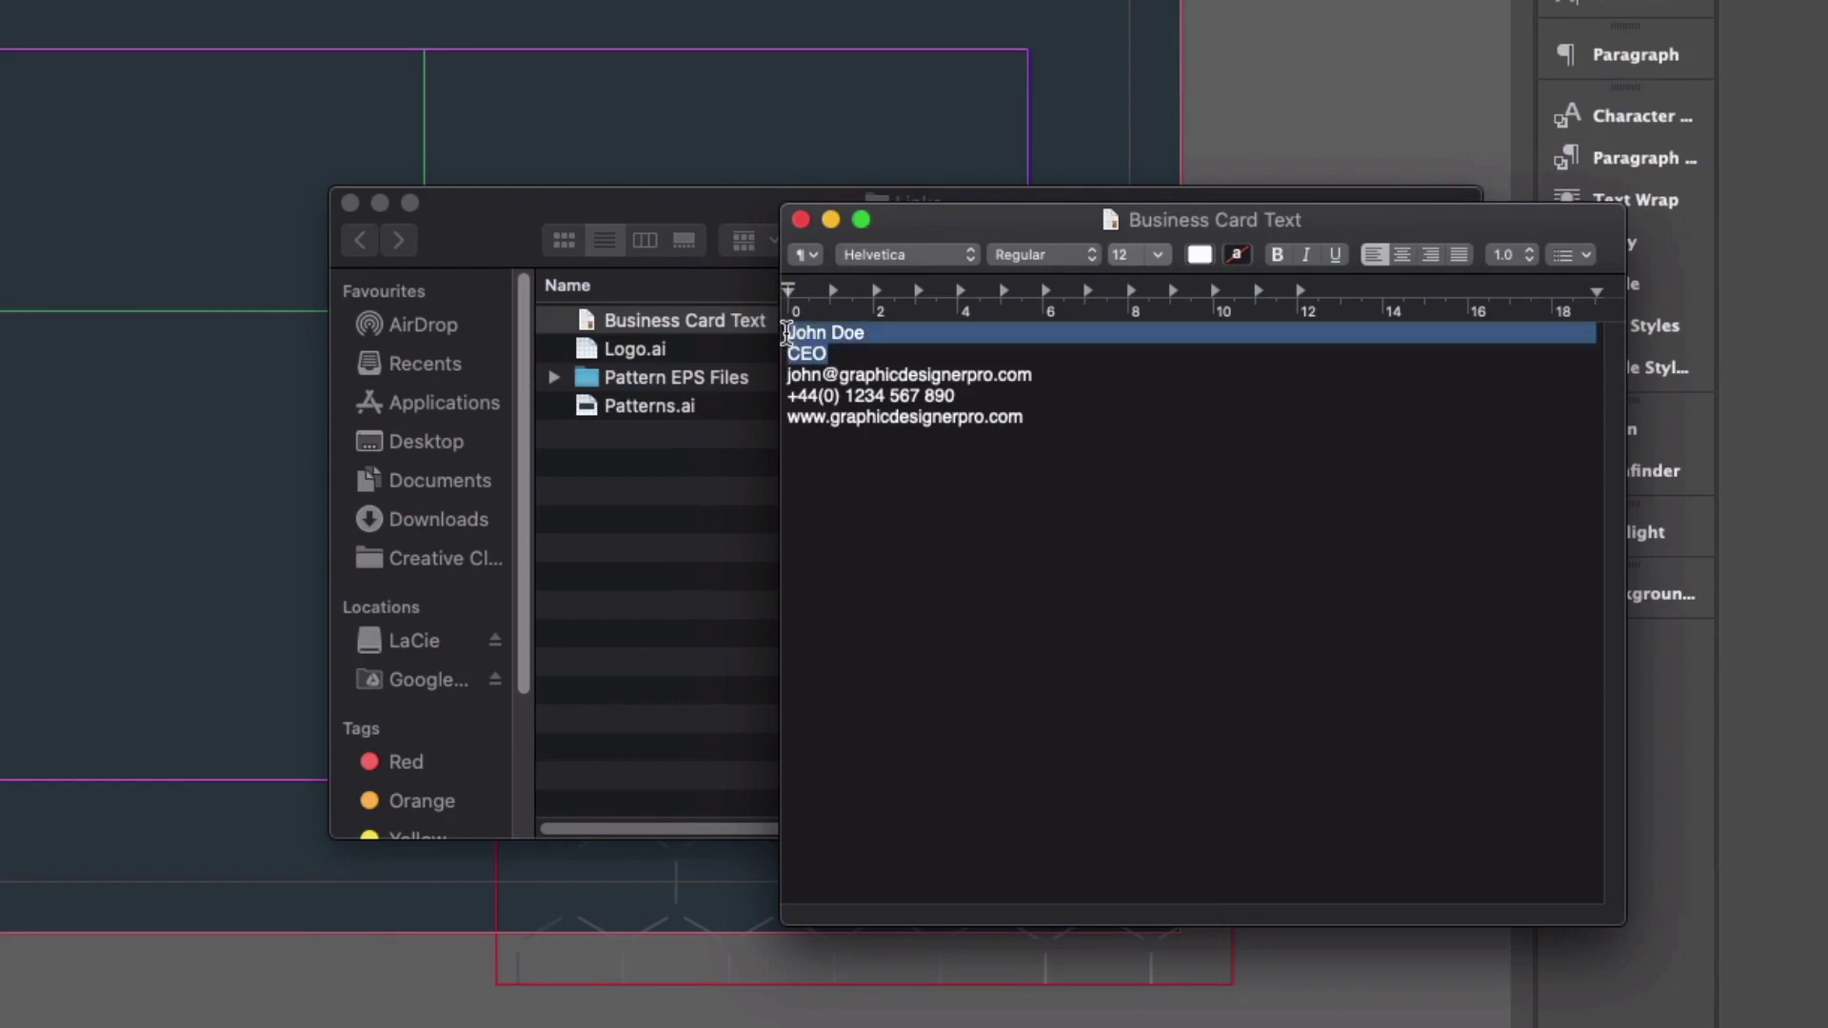
left_click_drag(963, 395, 773, 381)
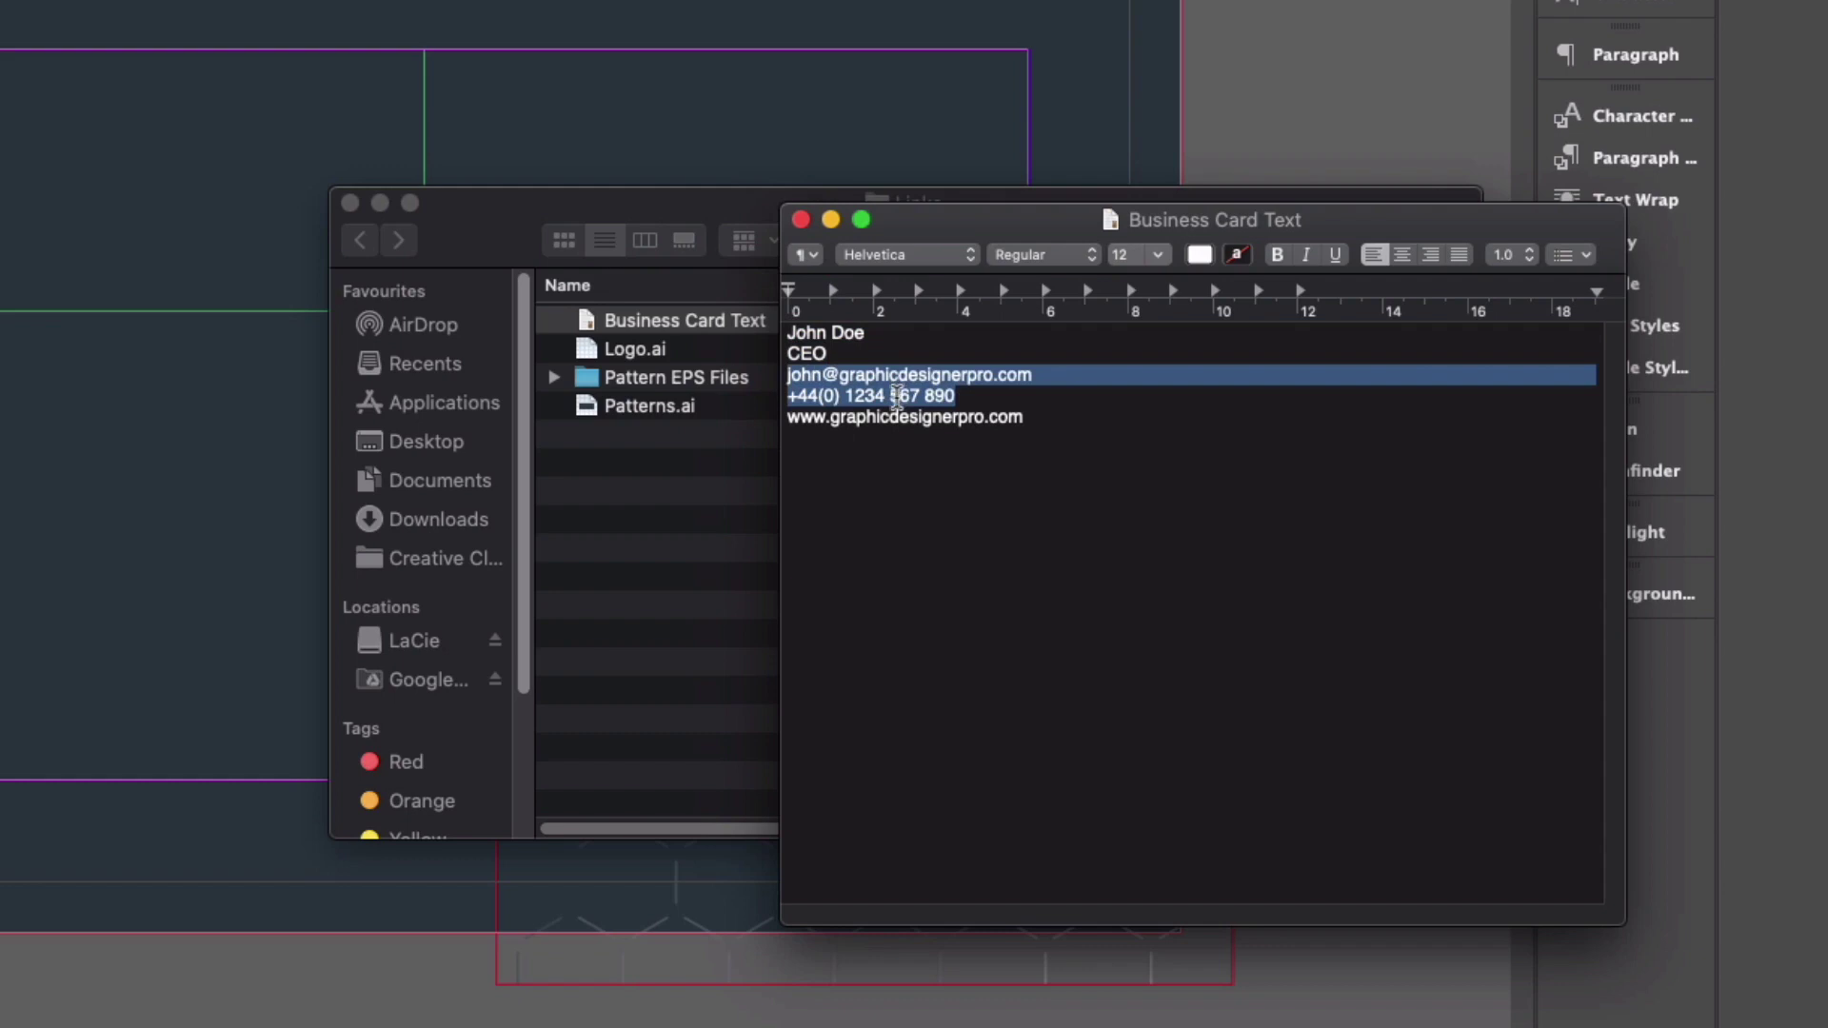
triple_click(860, 416)
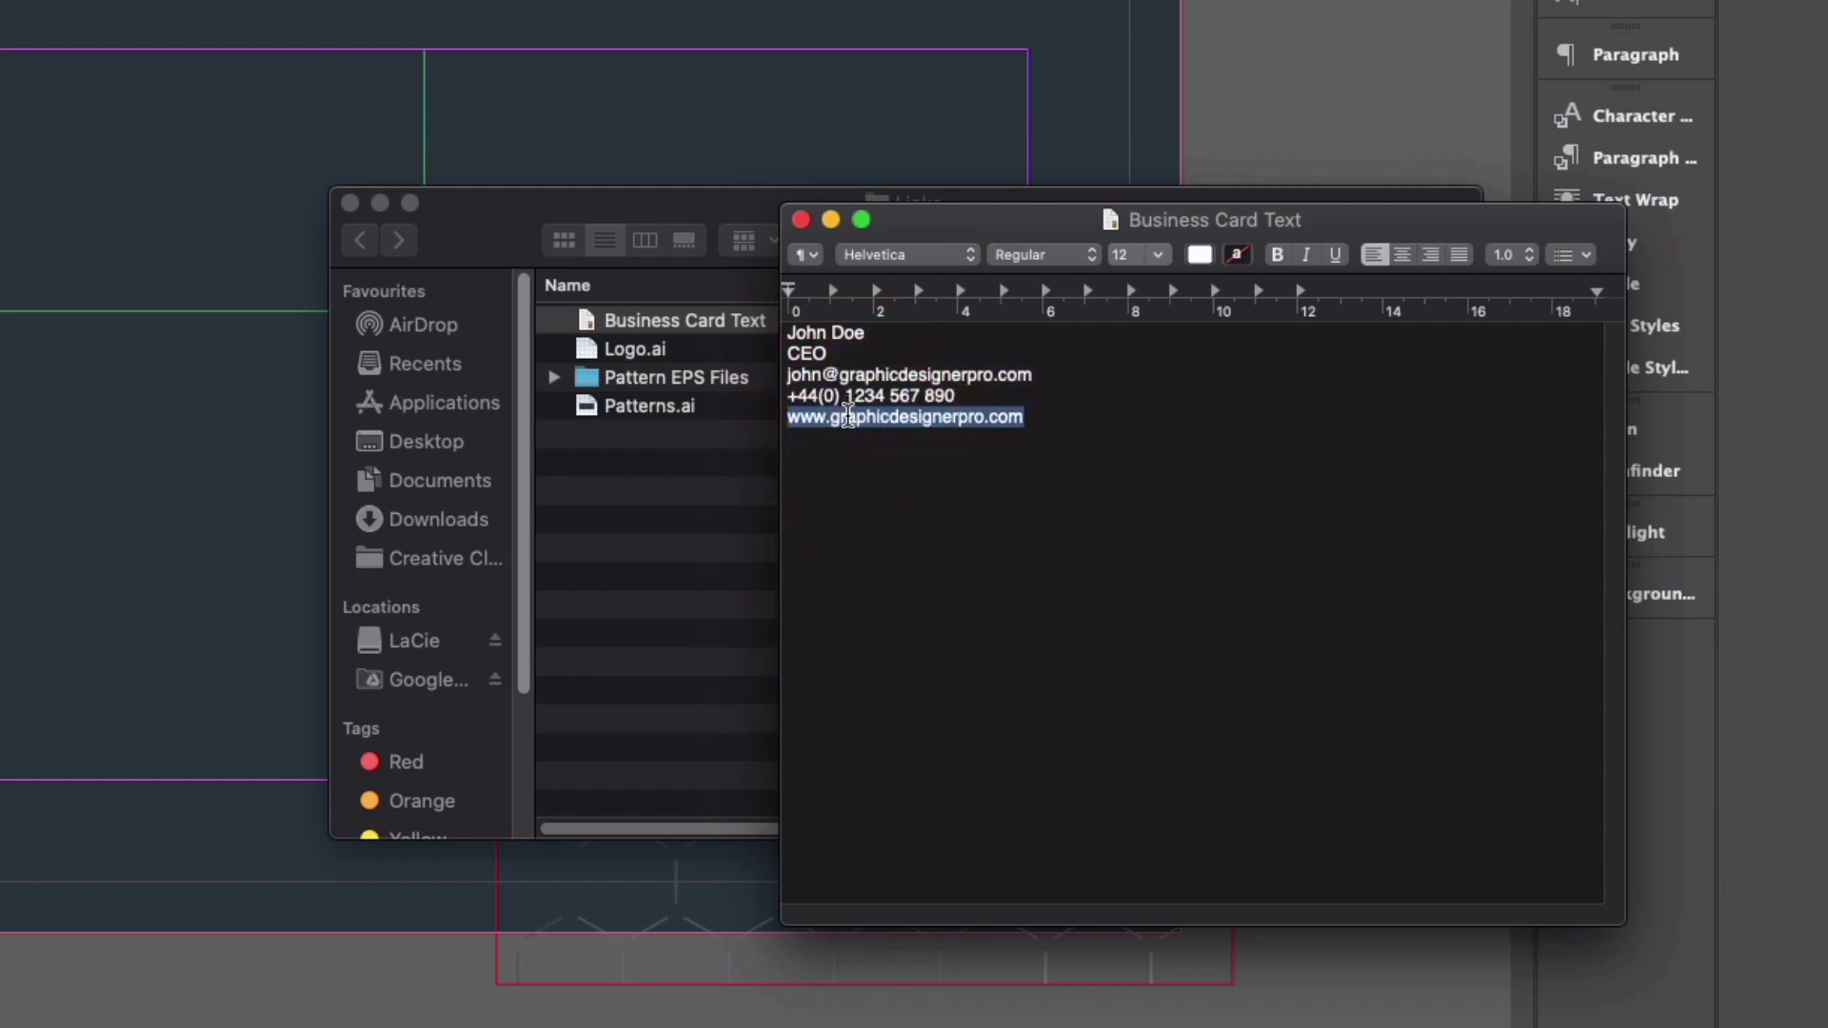
Copy the name and job title lines from the Business Card Text file into page 2's text frame and set them in Woodford Bourne
left_click(985, 397)
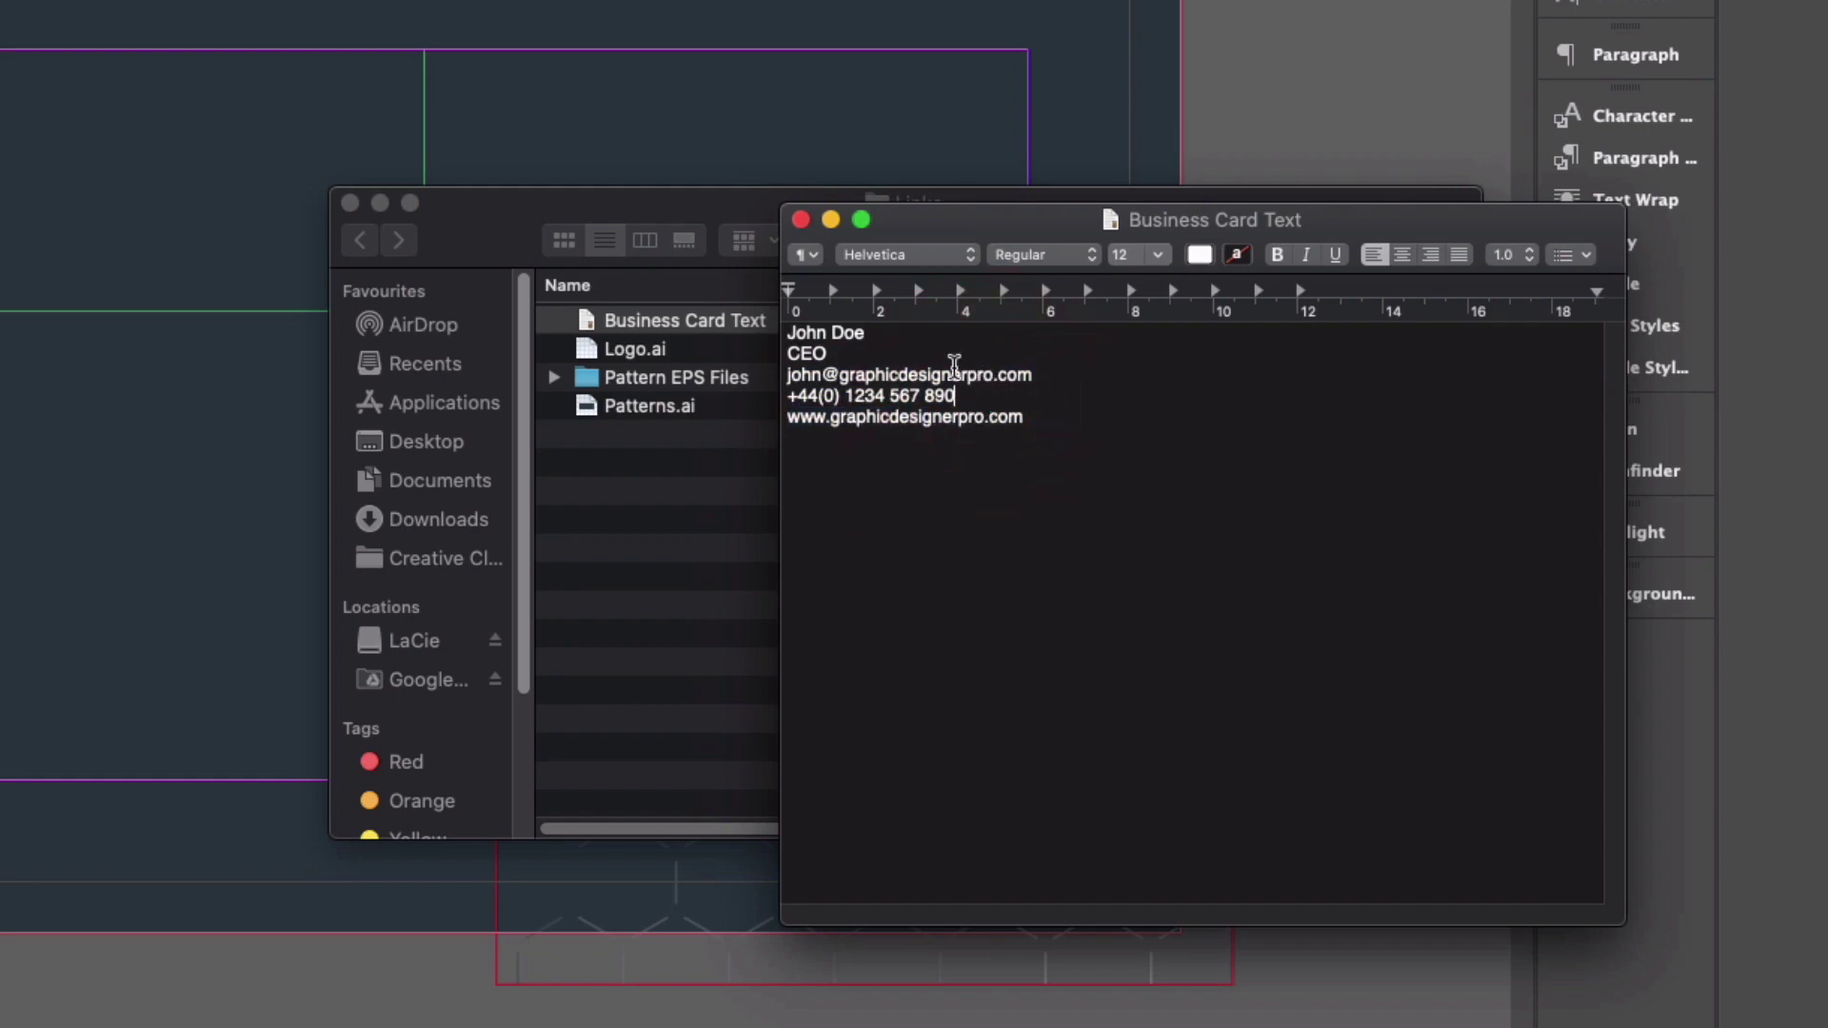
left_click_drag(841, 353, 752, 335)
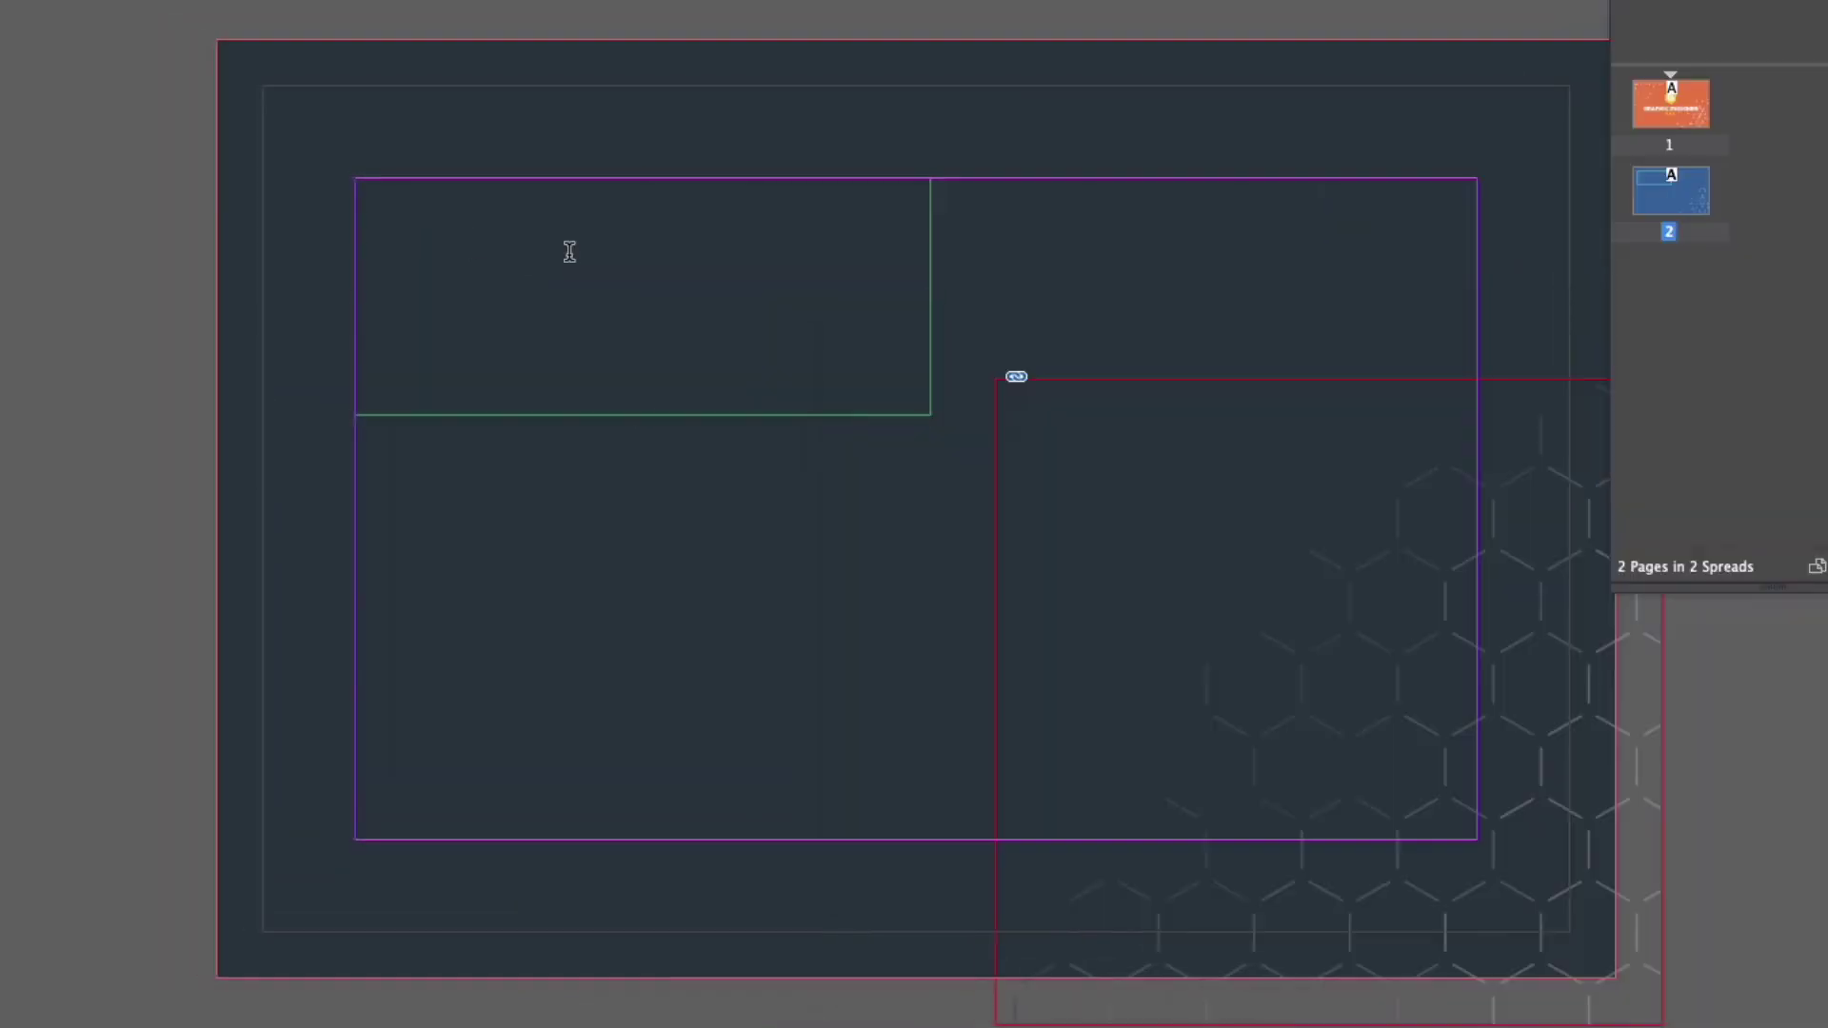
key("super+v")
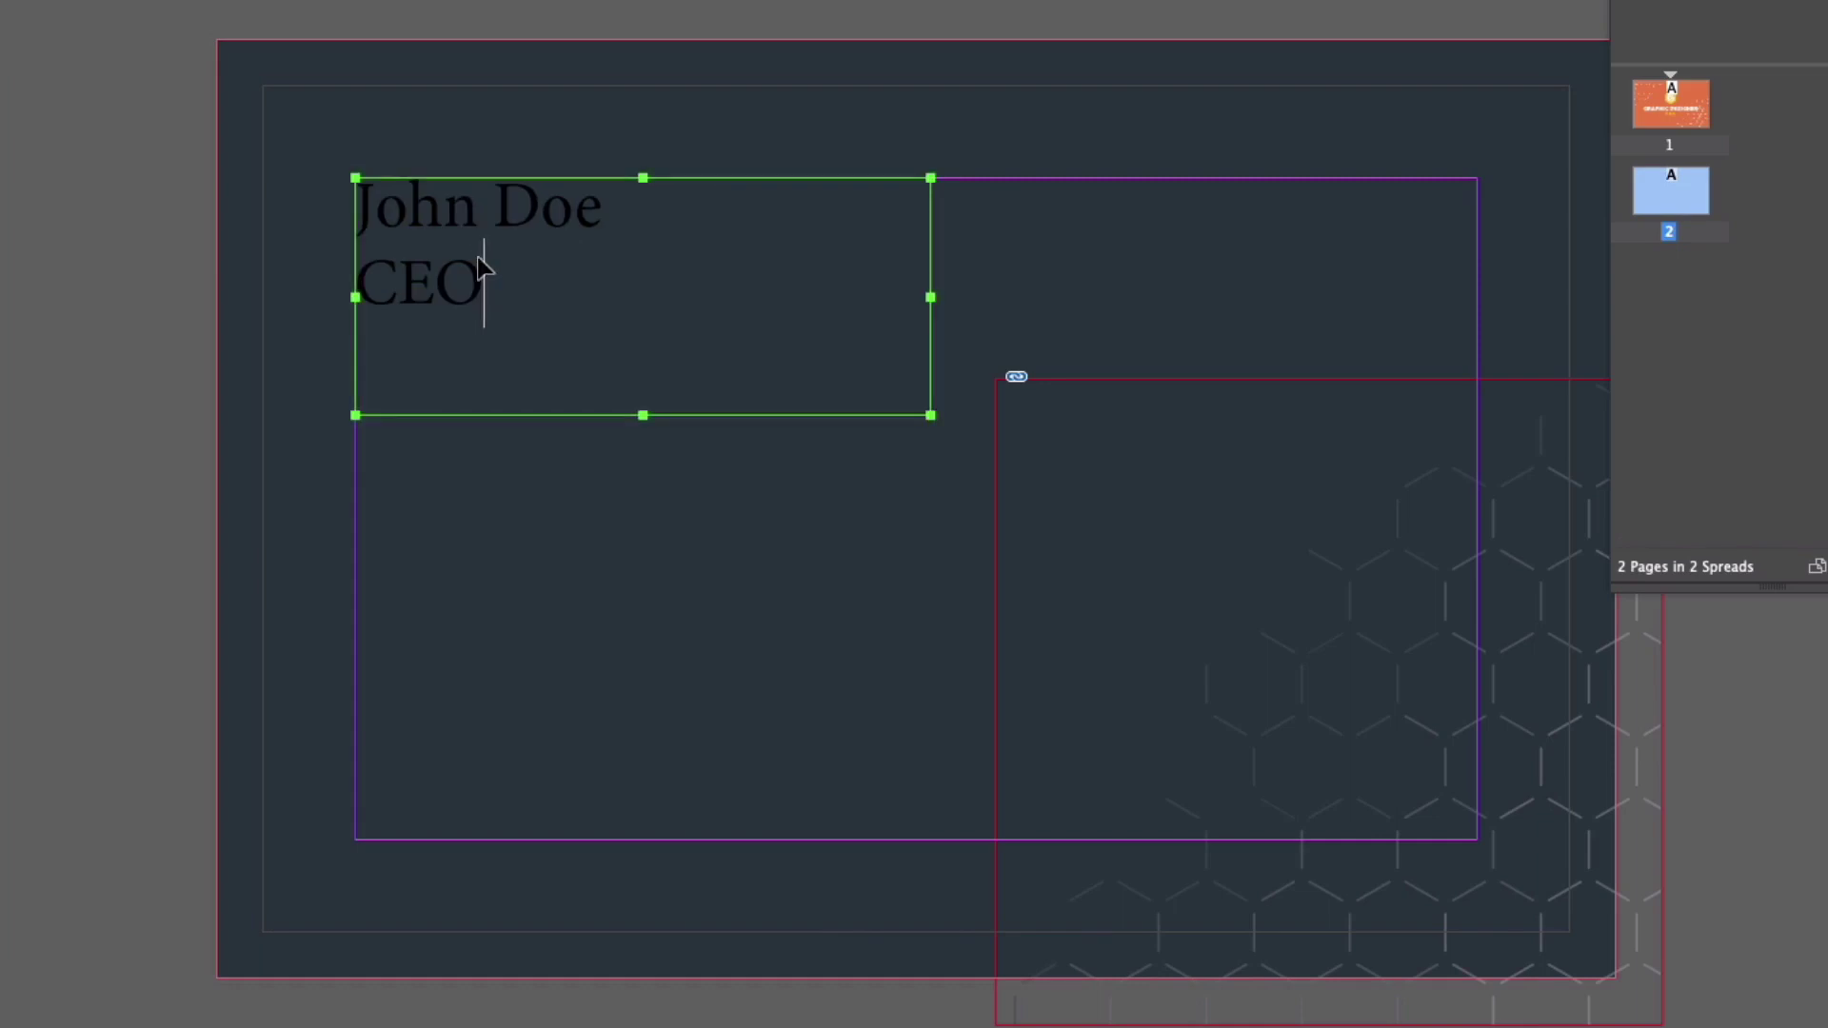
key("super+a")
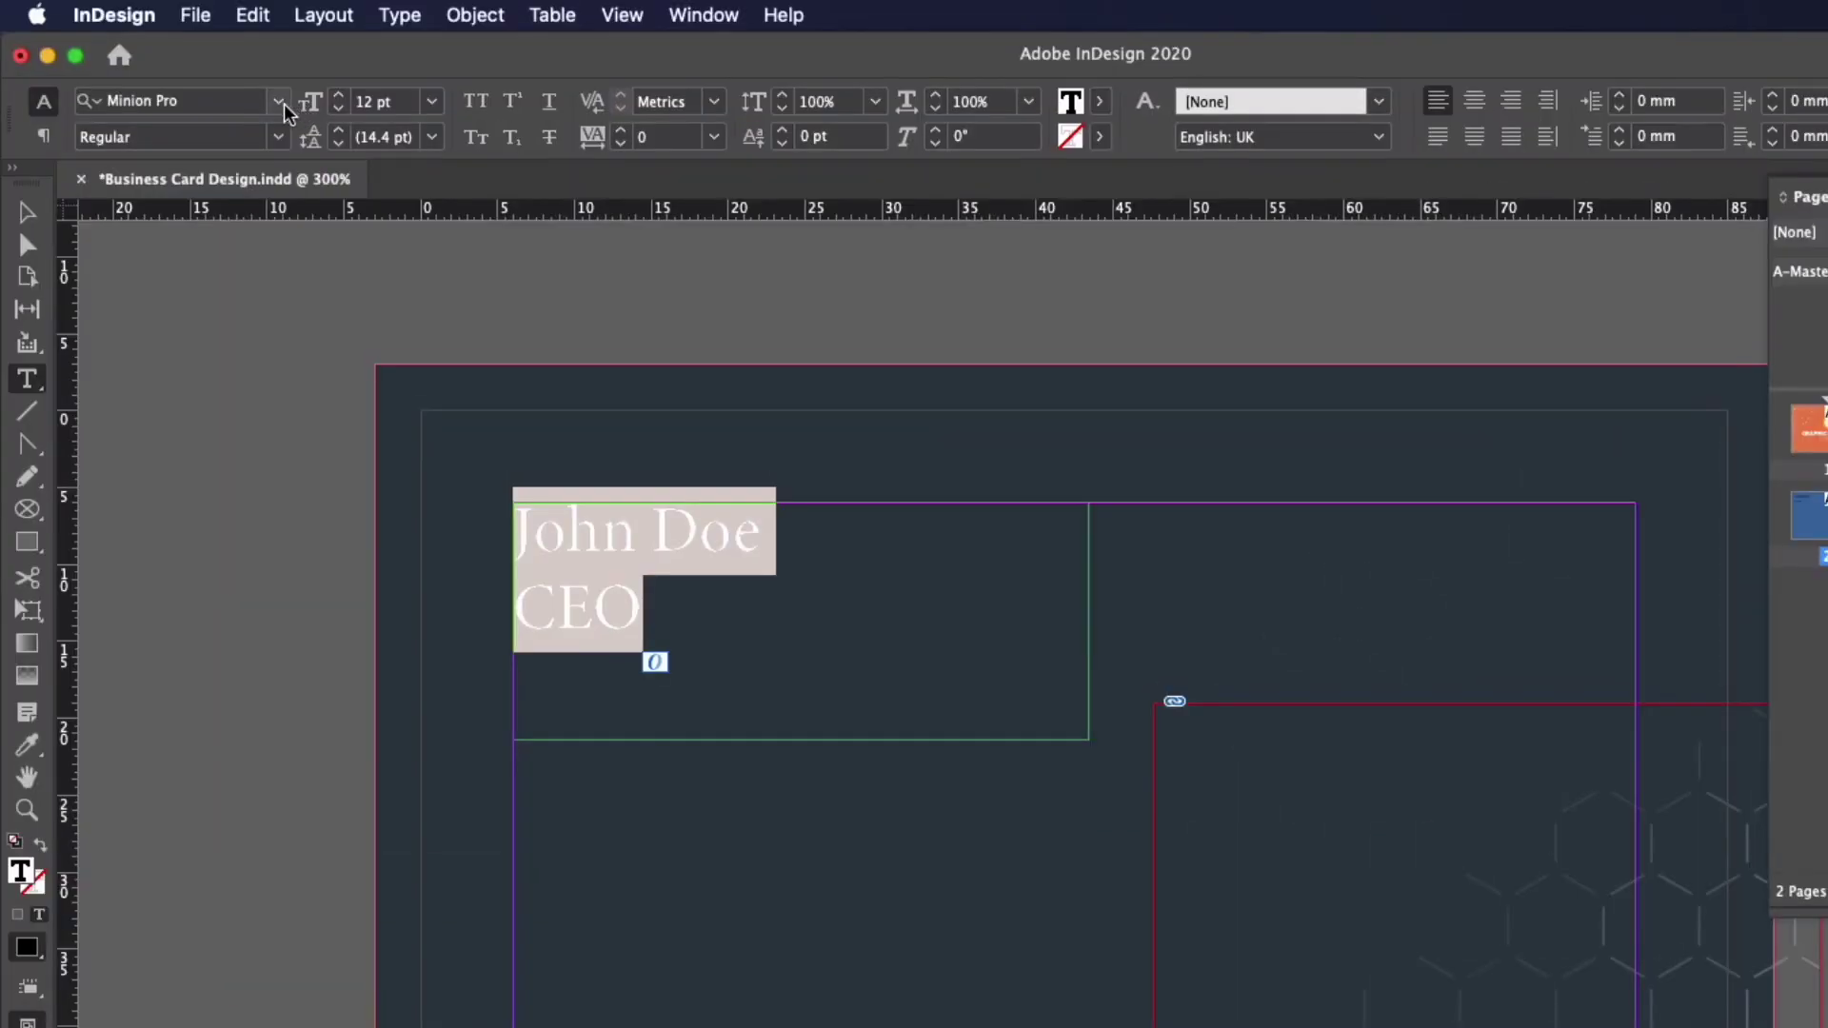
left_click(279, 101)
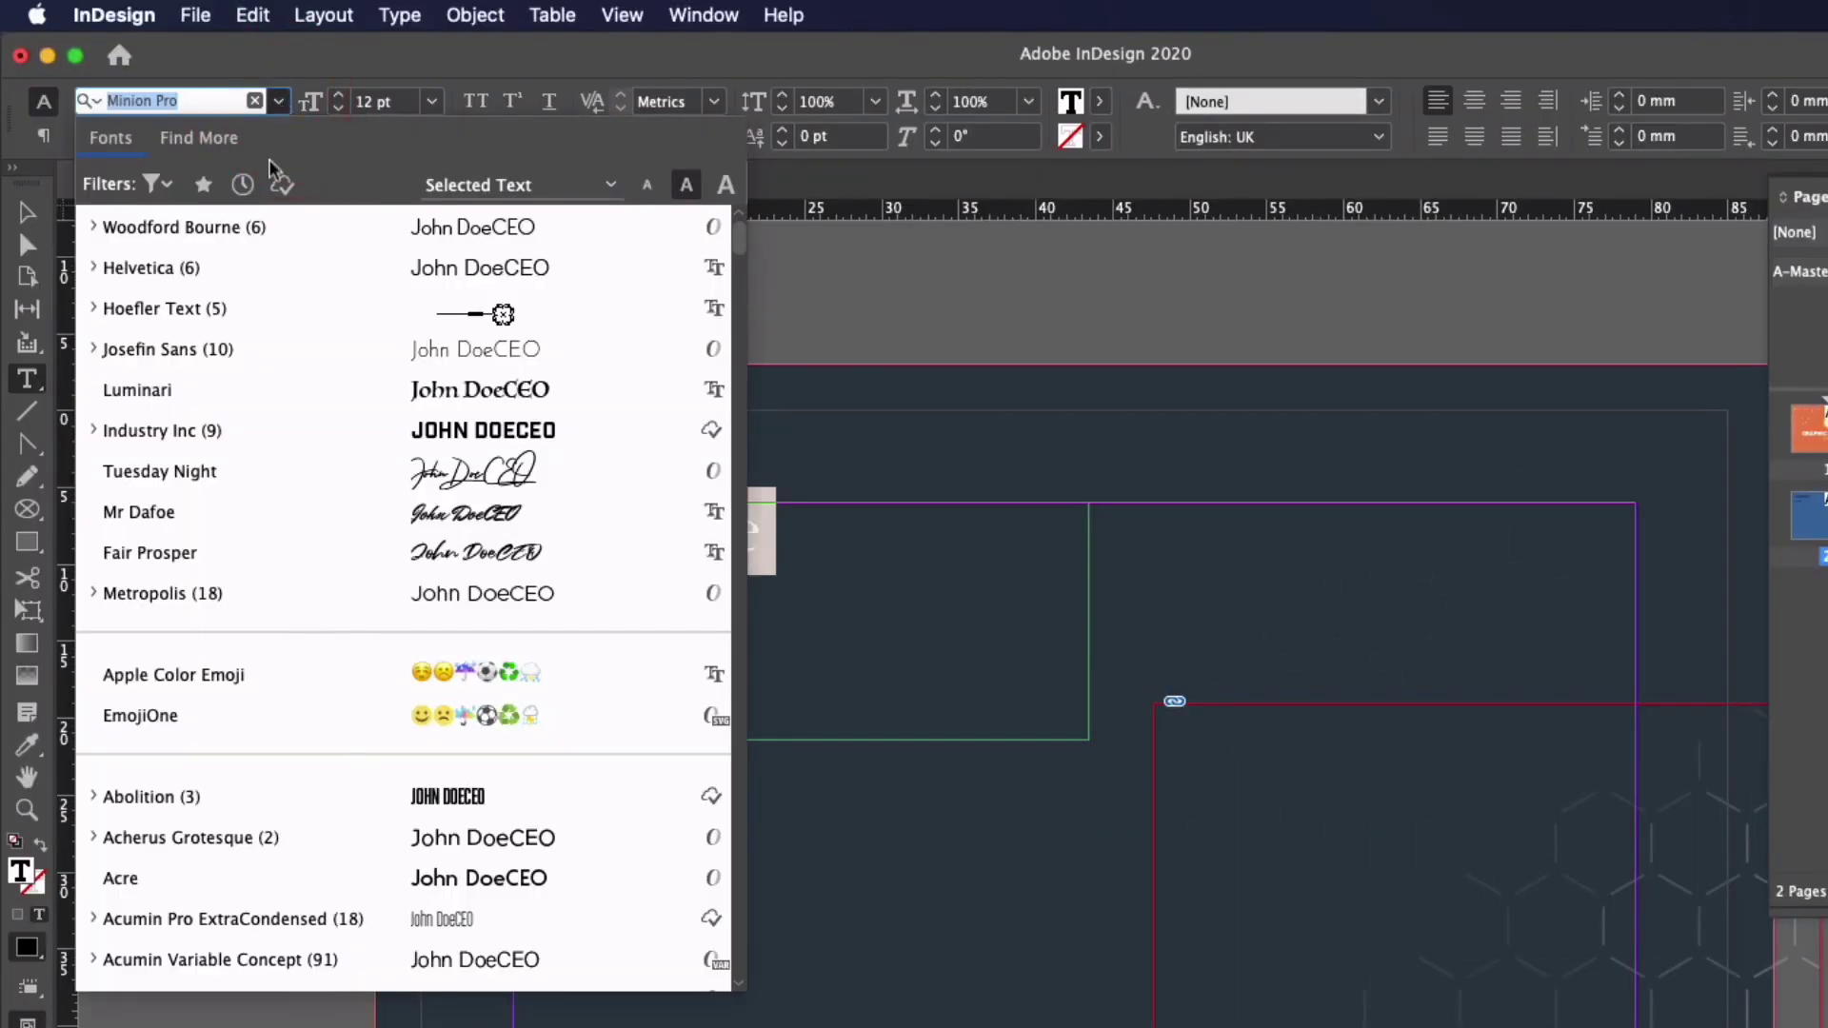
left_click(213, 237)
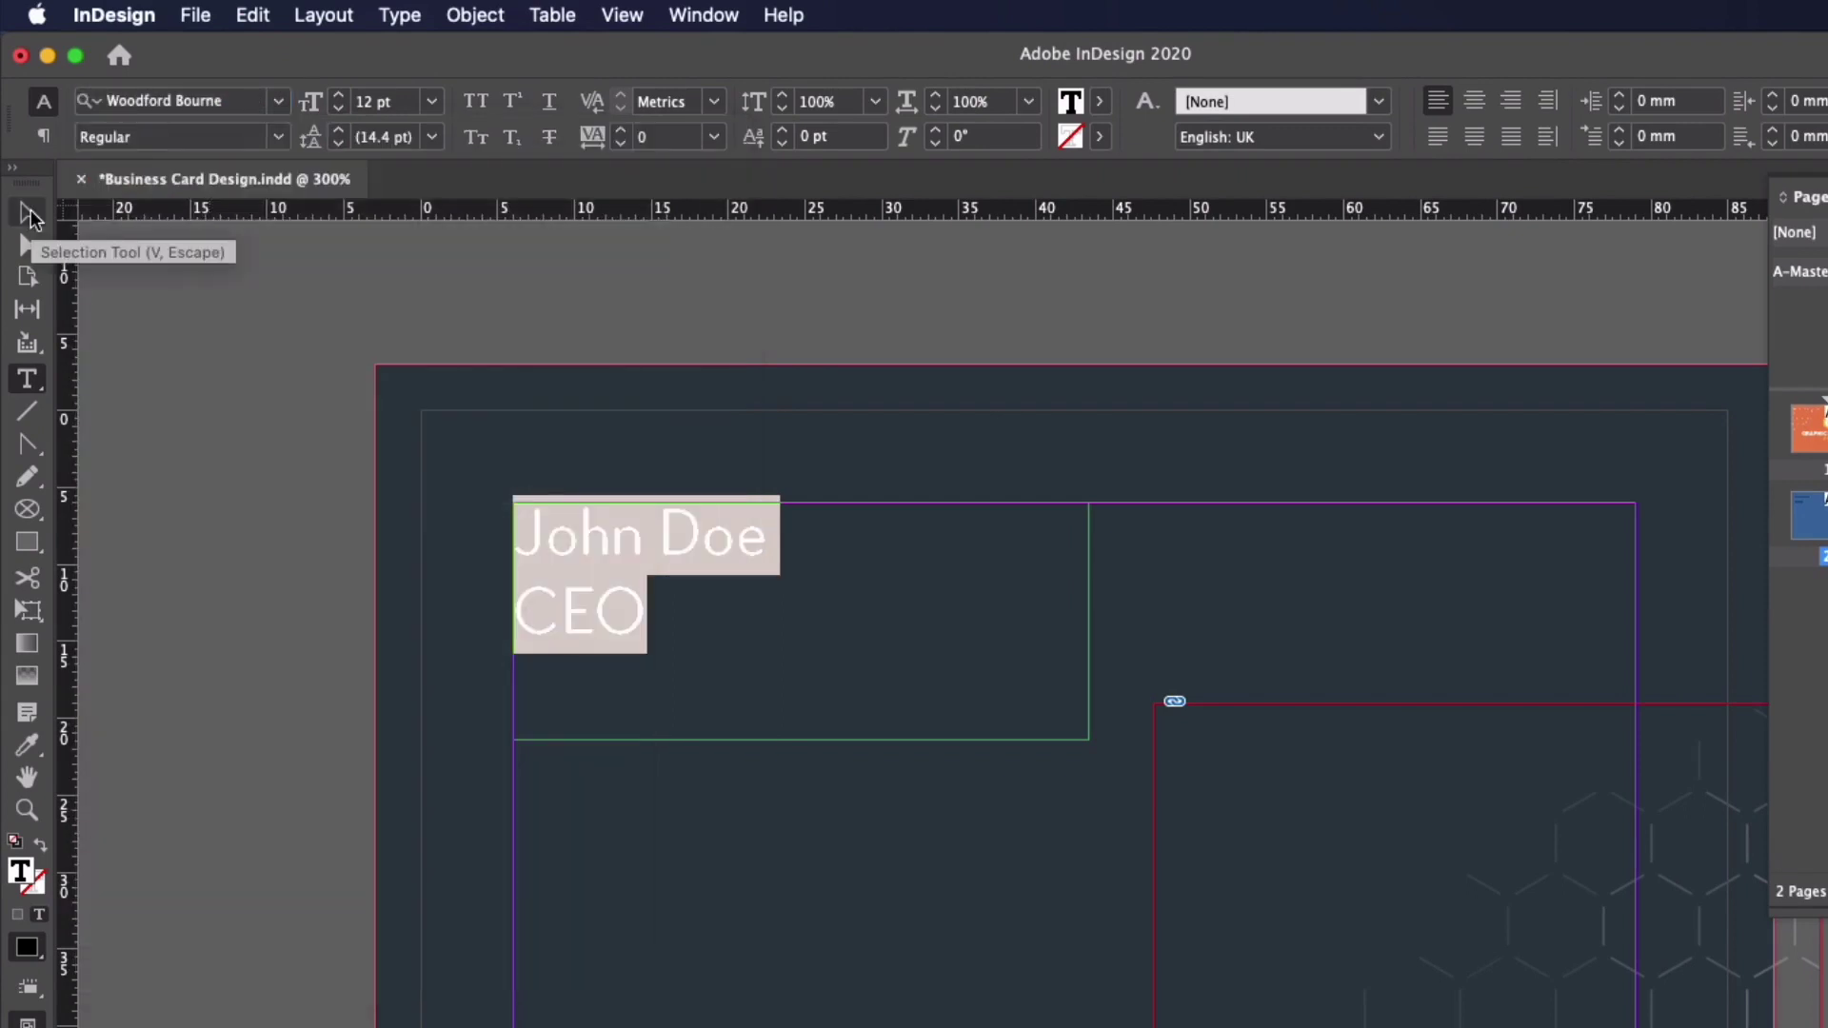
left_click(30, 215)
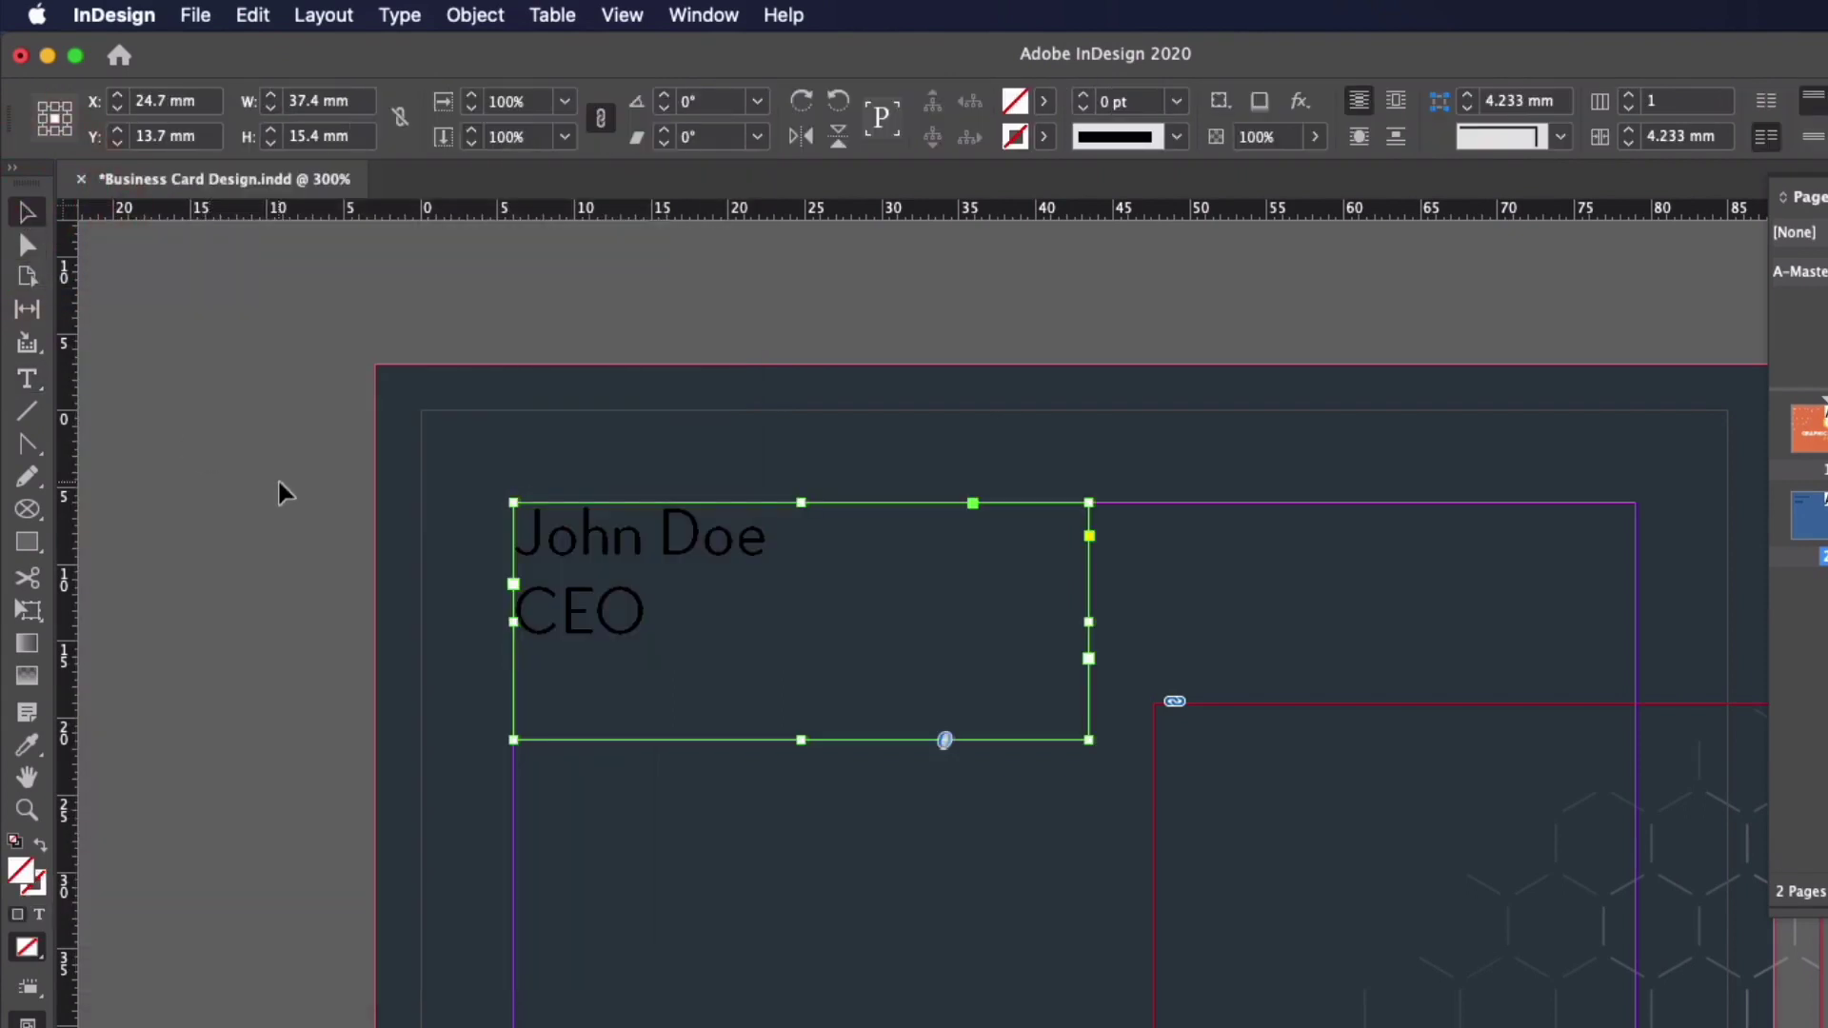
Make the name line Bold and set the job title line below it to 10 pt
triple_click(603, 530)
left_click(280, 142)
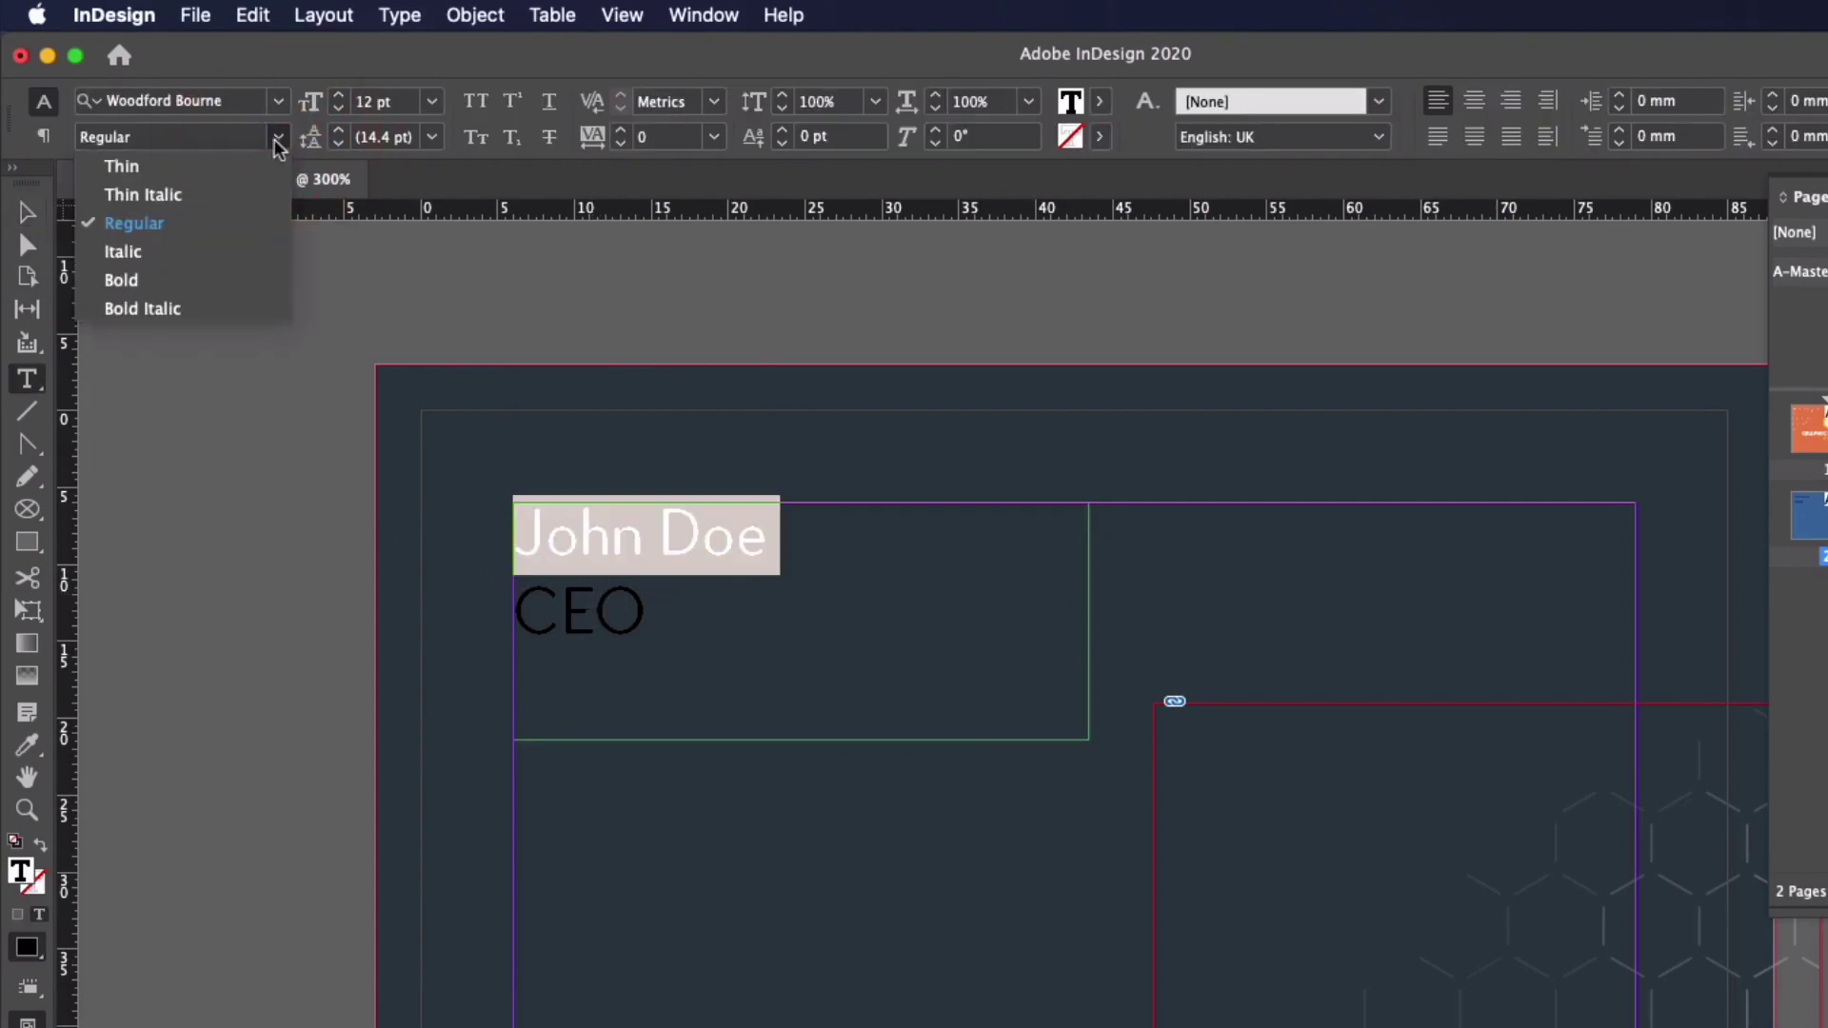
left_click(212, 276)
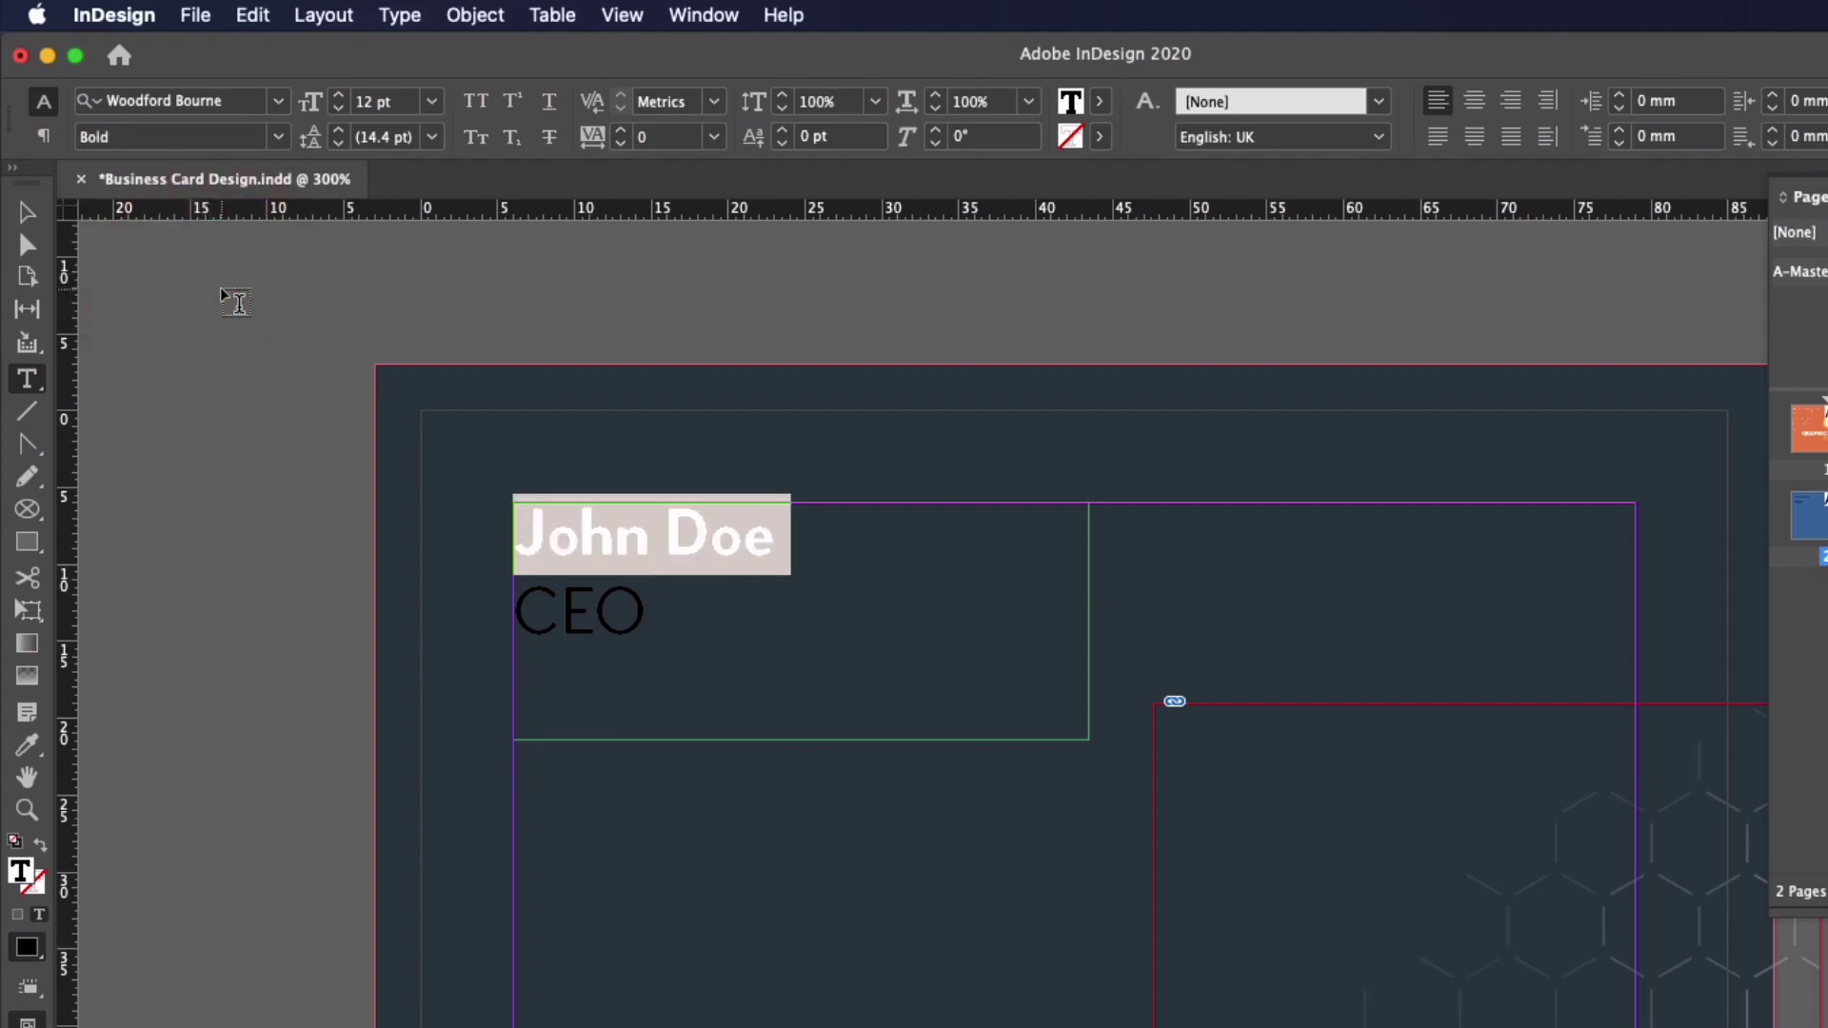
left_click(533, 610)
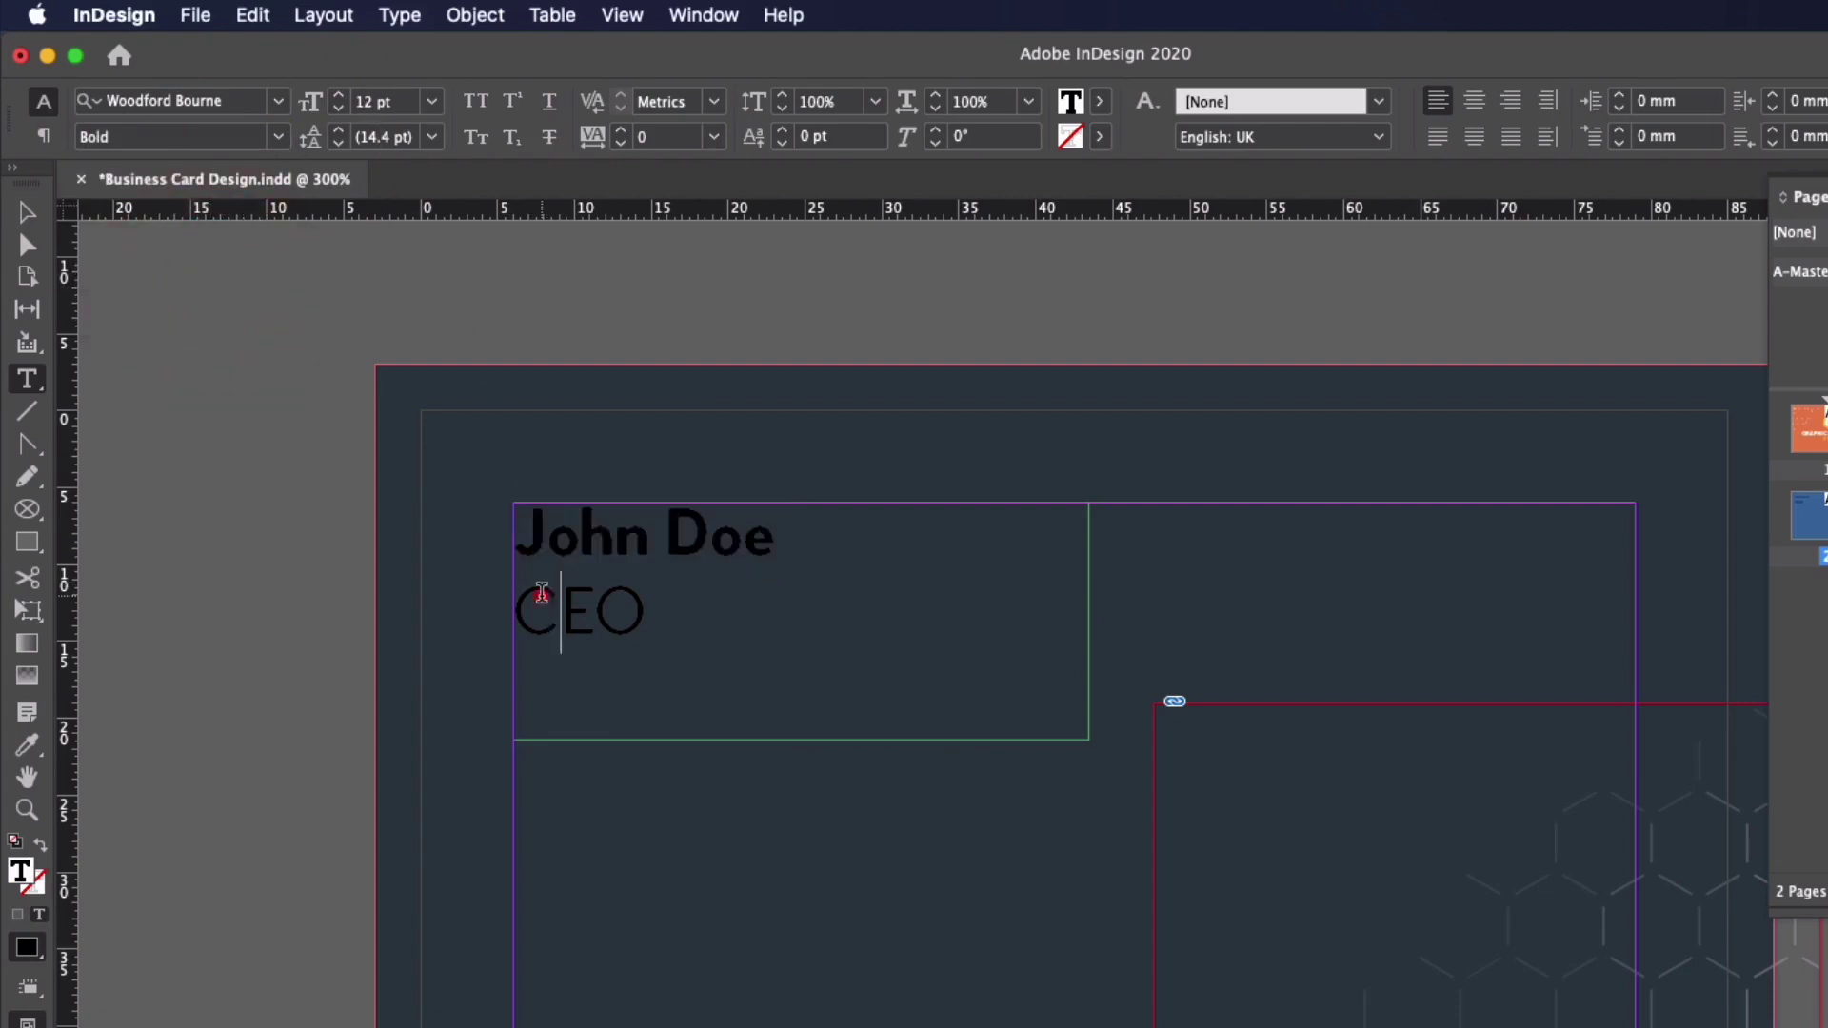
triple_click(534, 609)
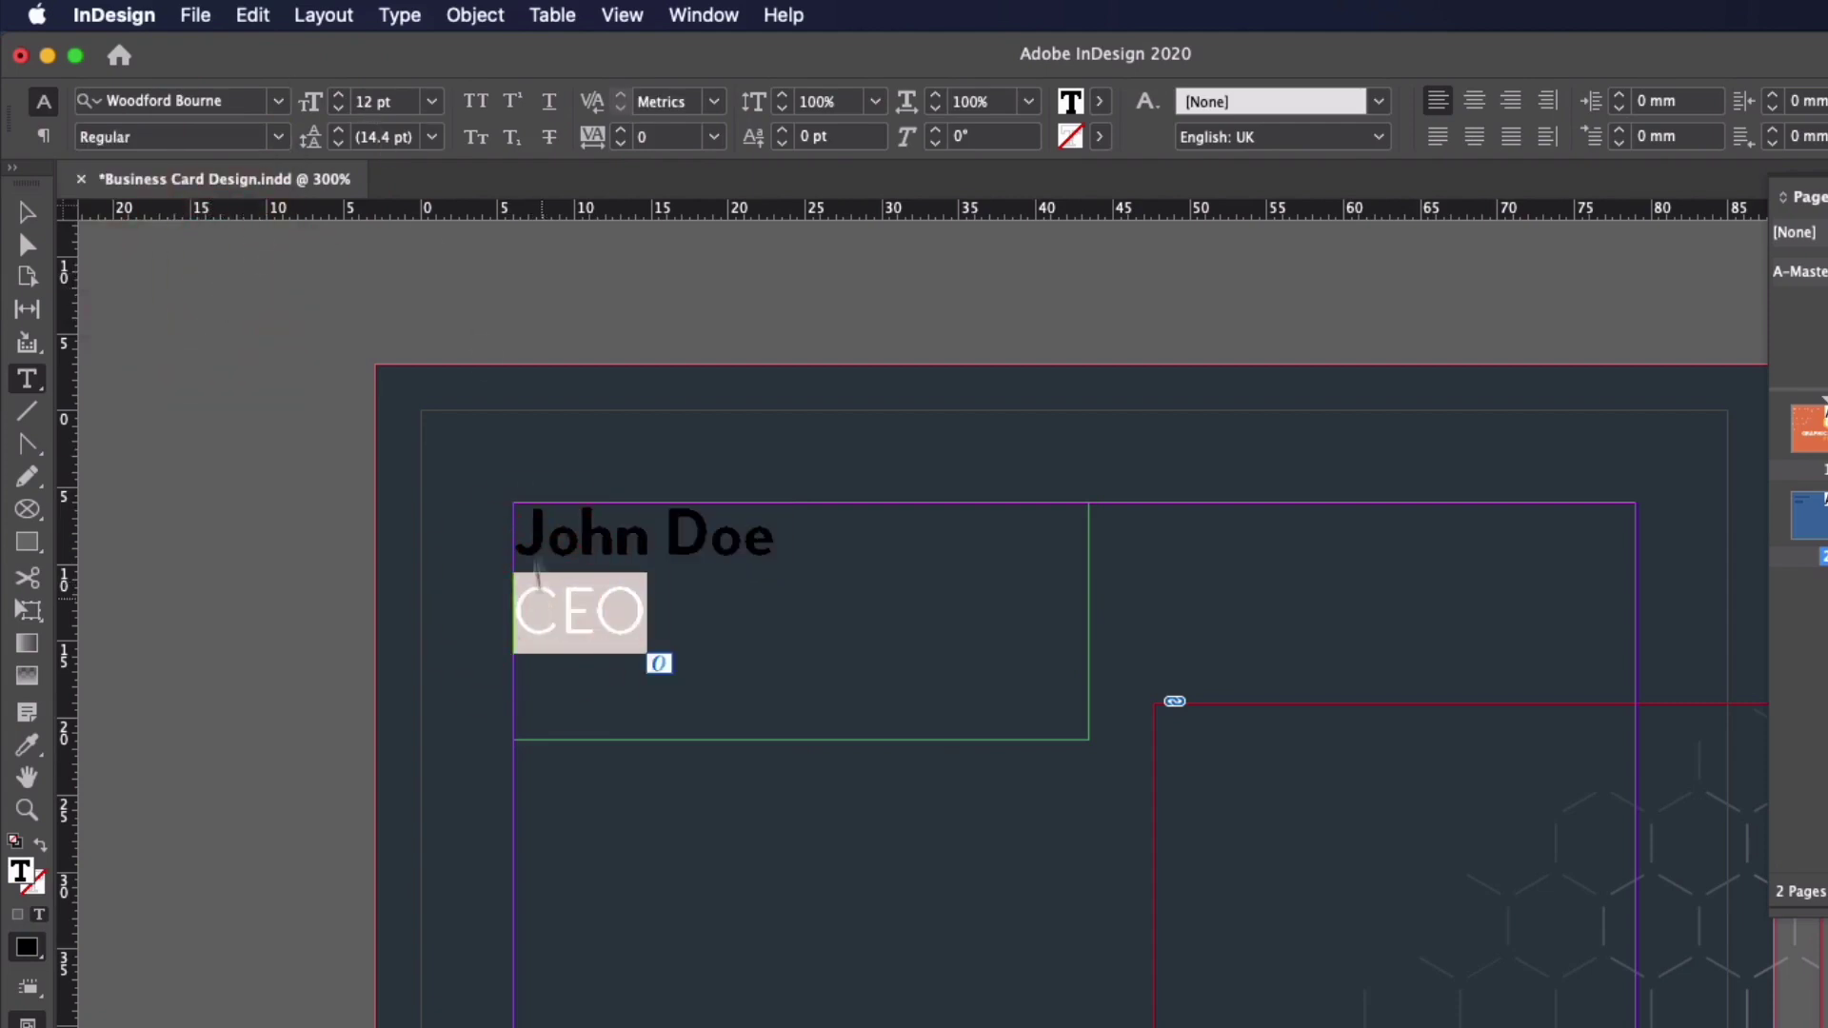
left_click(338, 109)
left_click(338, 109)
left_click(551, 581)
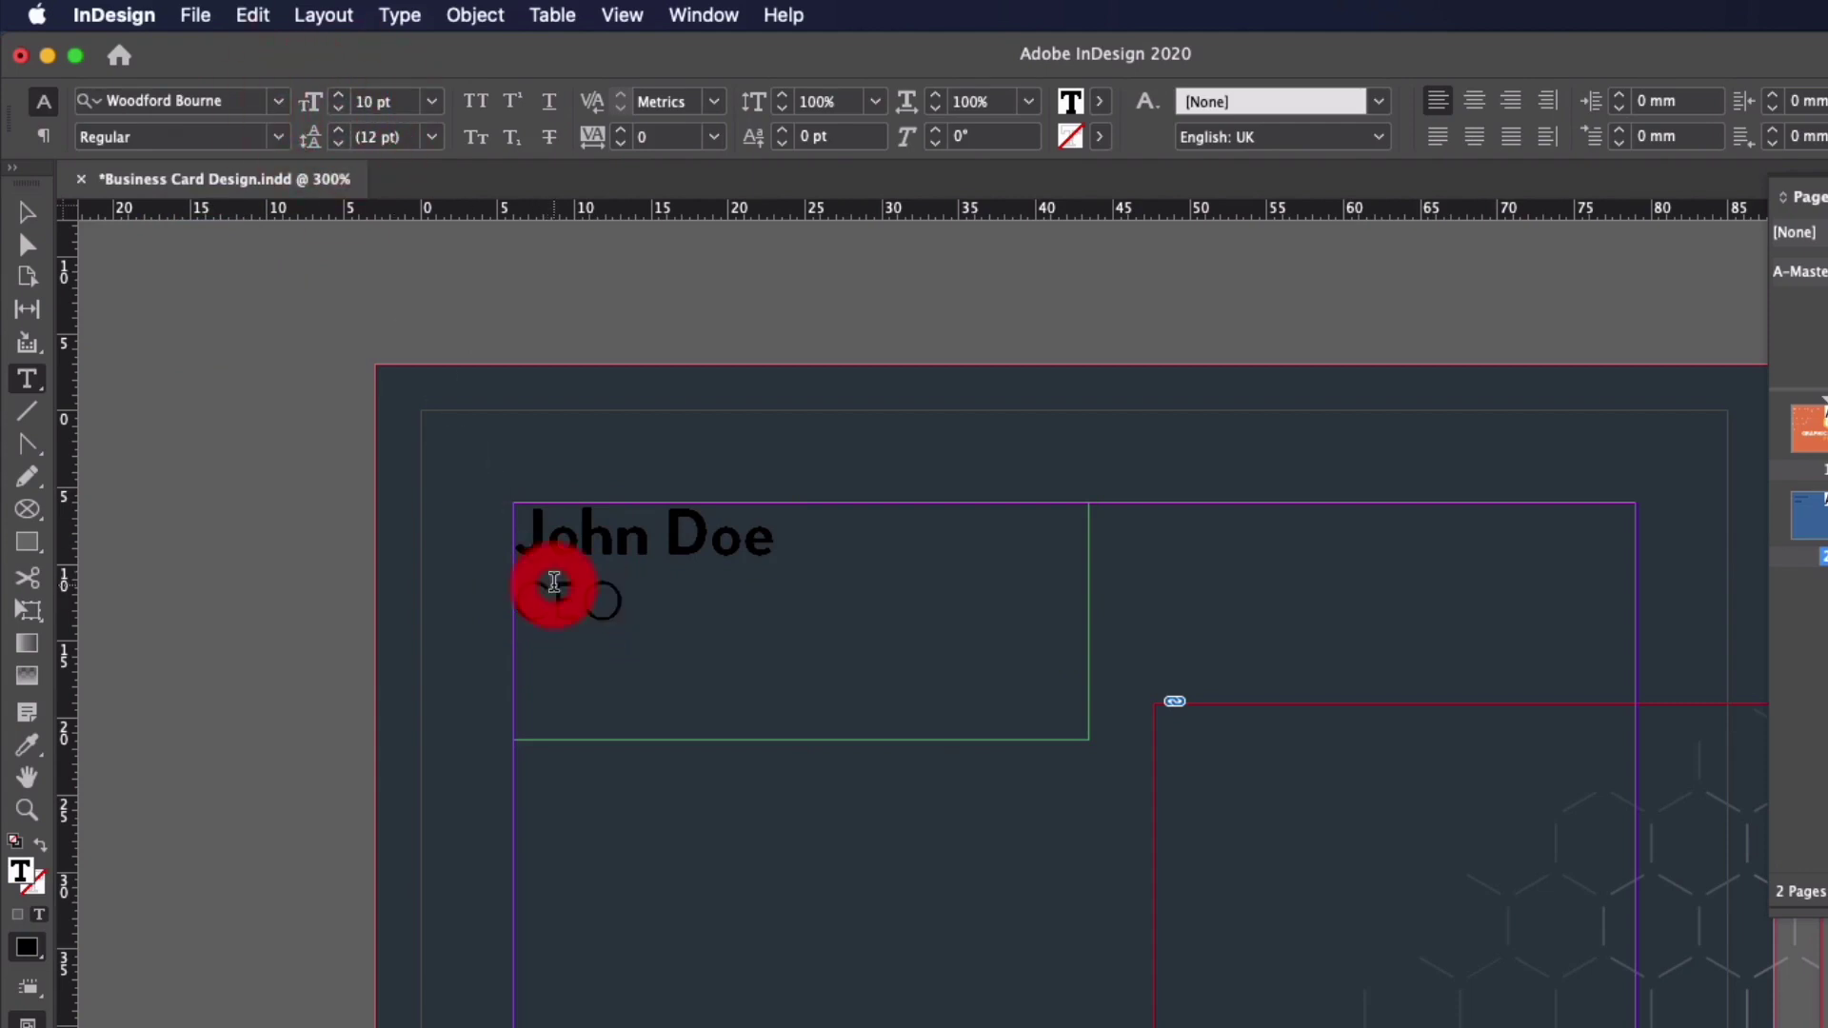
Colour the name and job title lines with the [Paper] swatch and check page 2 in preview mode
key("super+a")
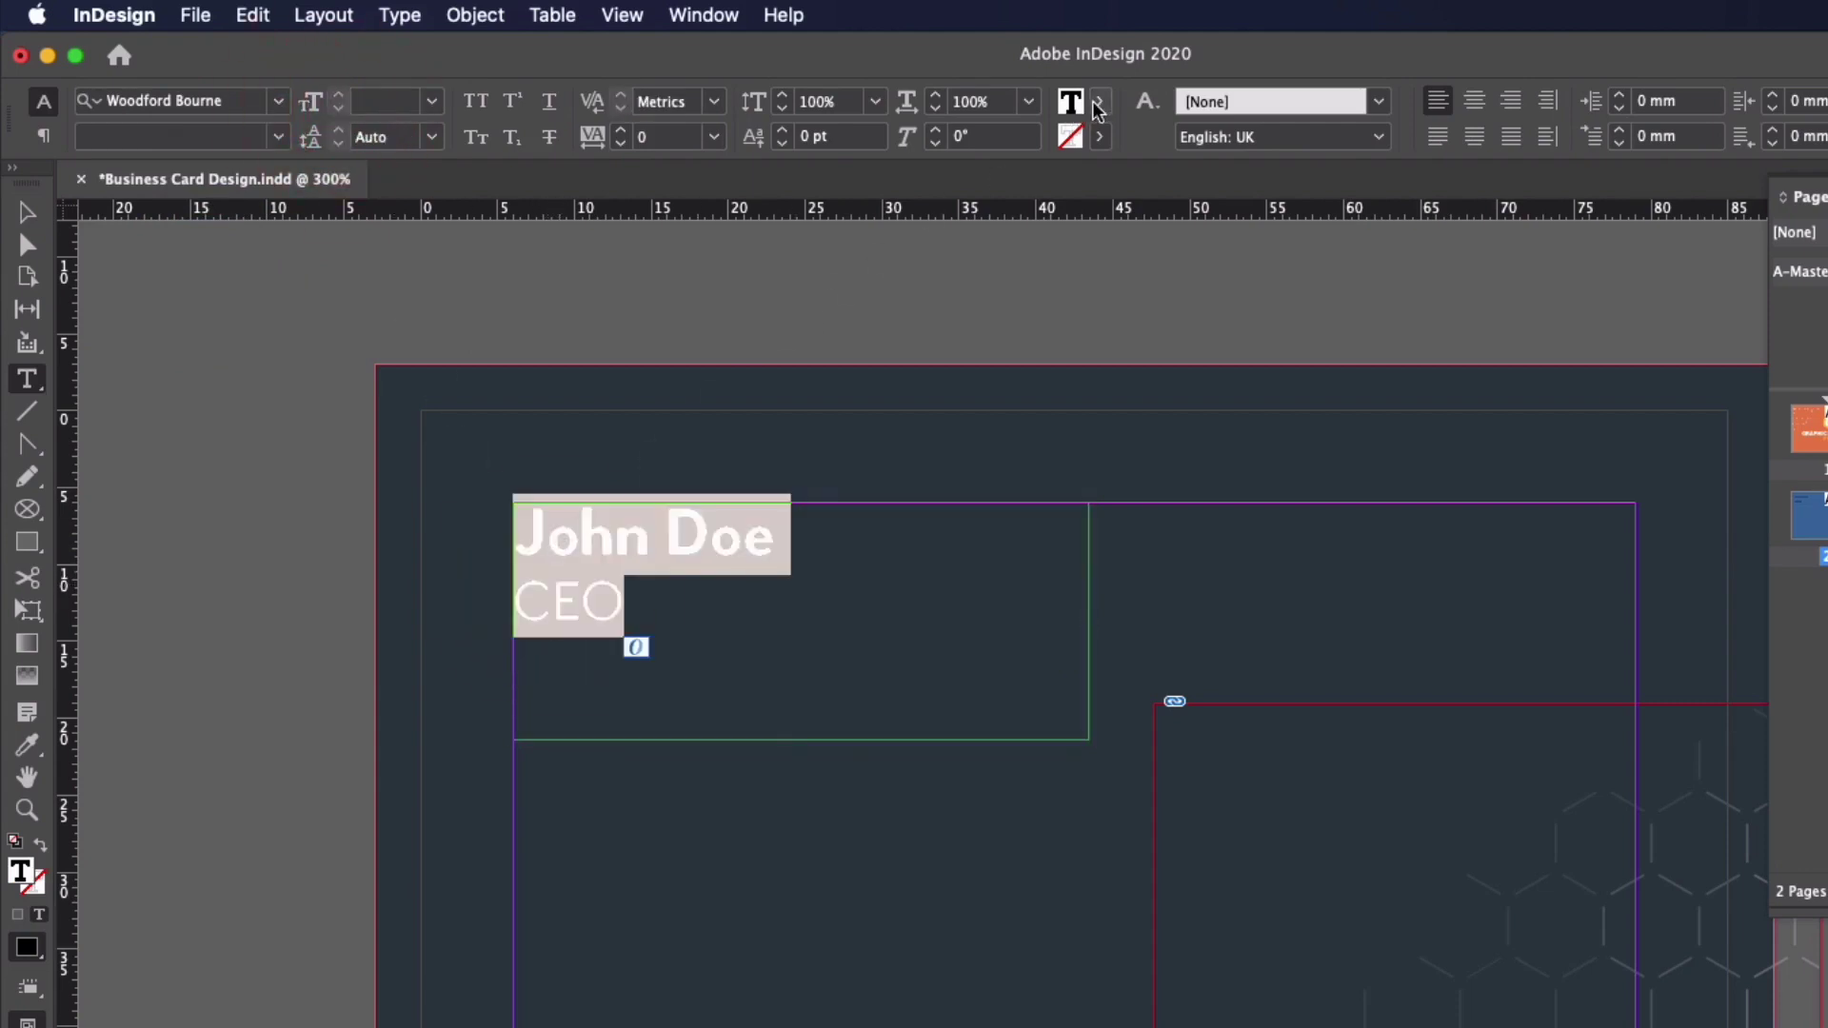
left_click(1099, 102)
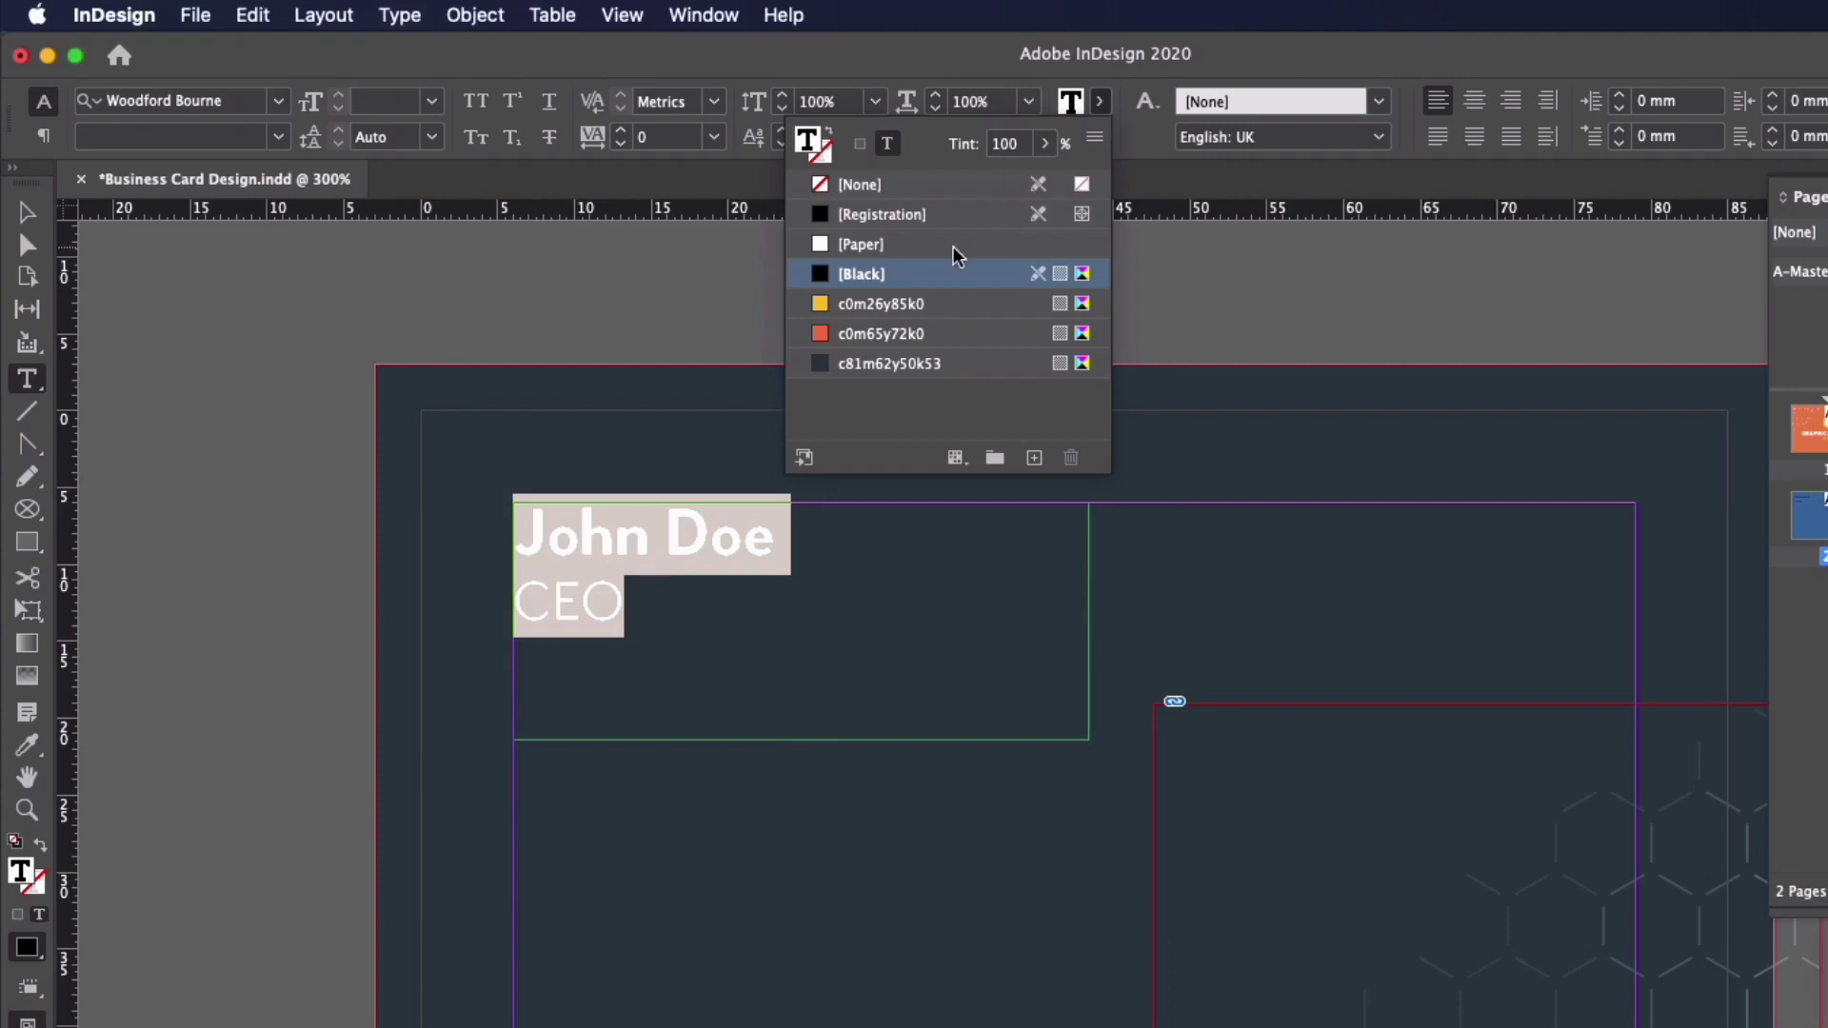
left_click(955, 245)
left_click(27, 211)
left_click(205, 381)
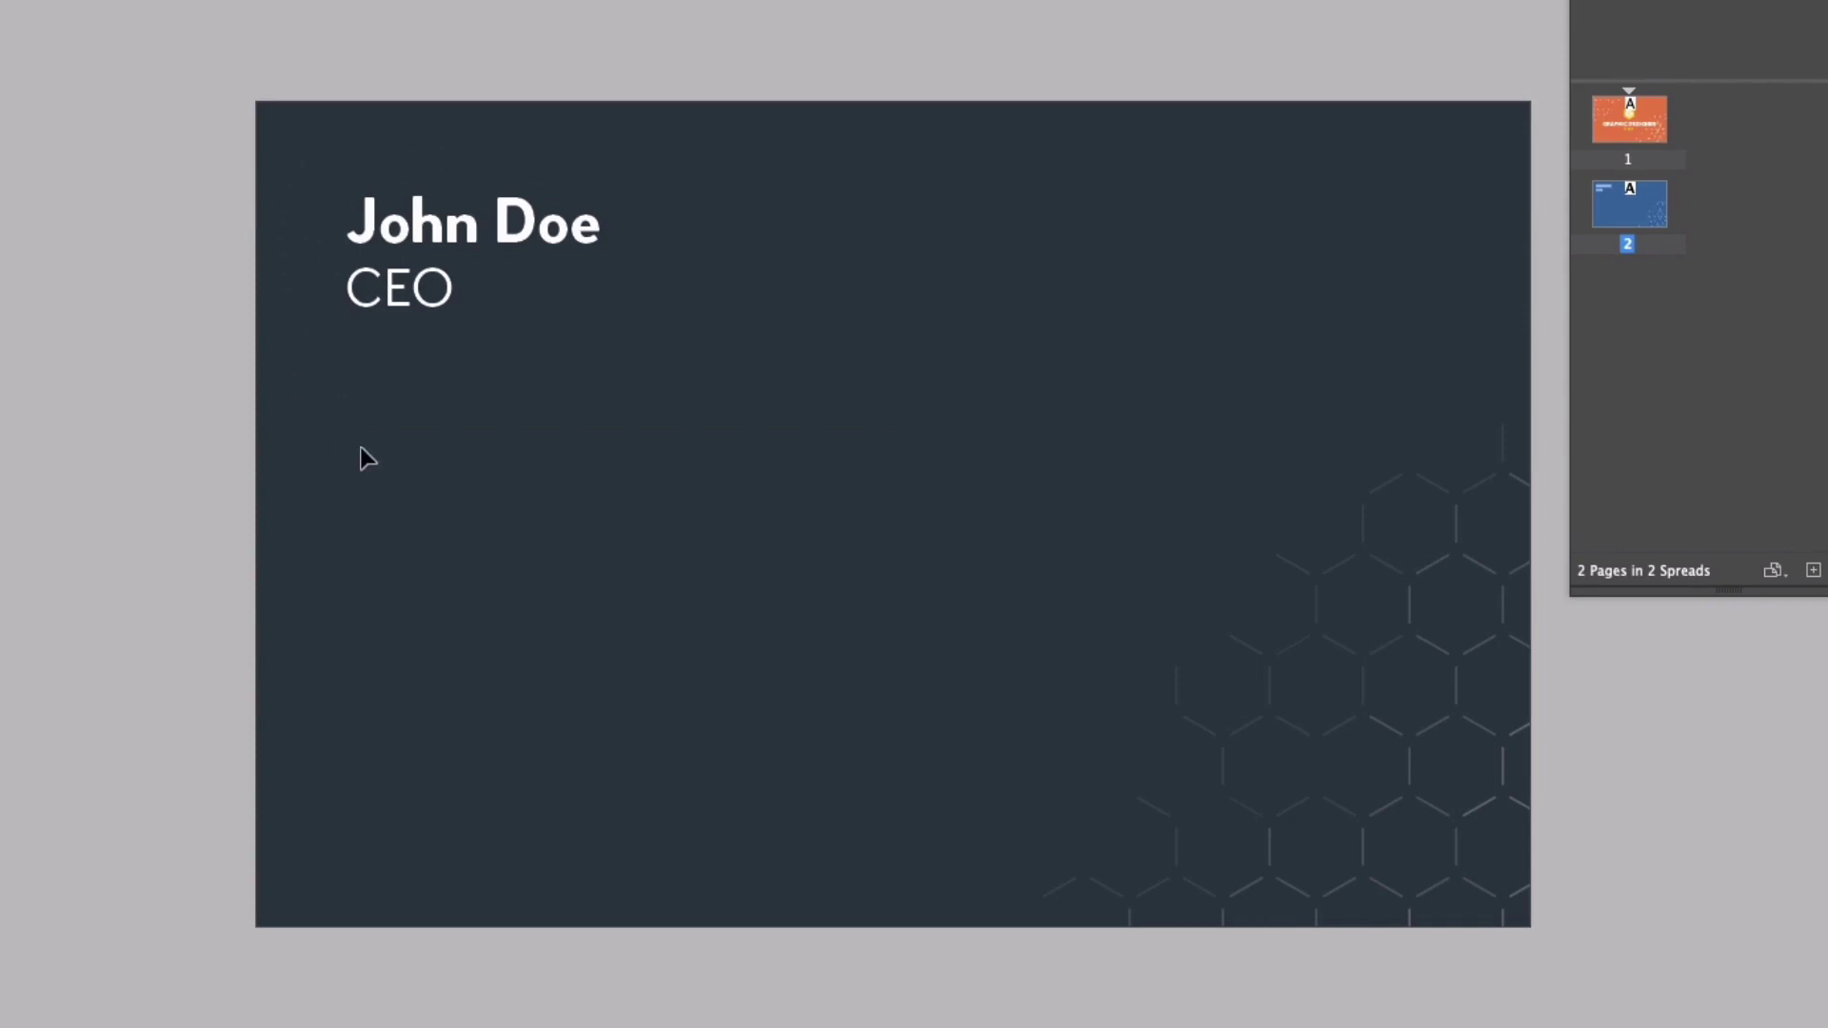
key("w")
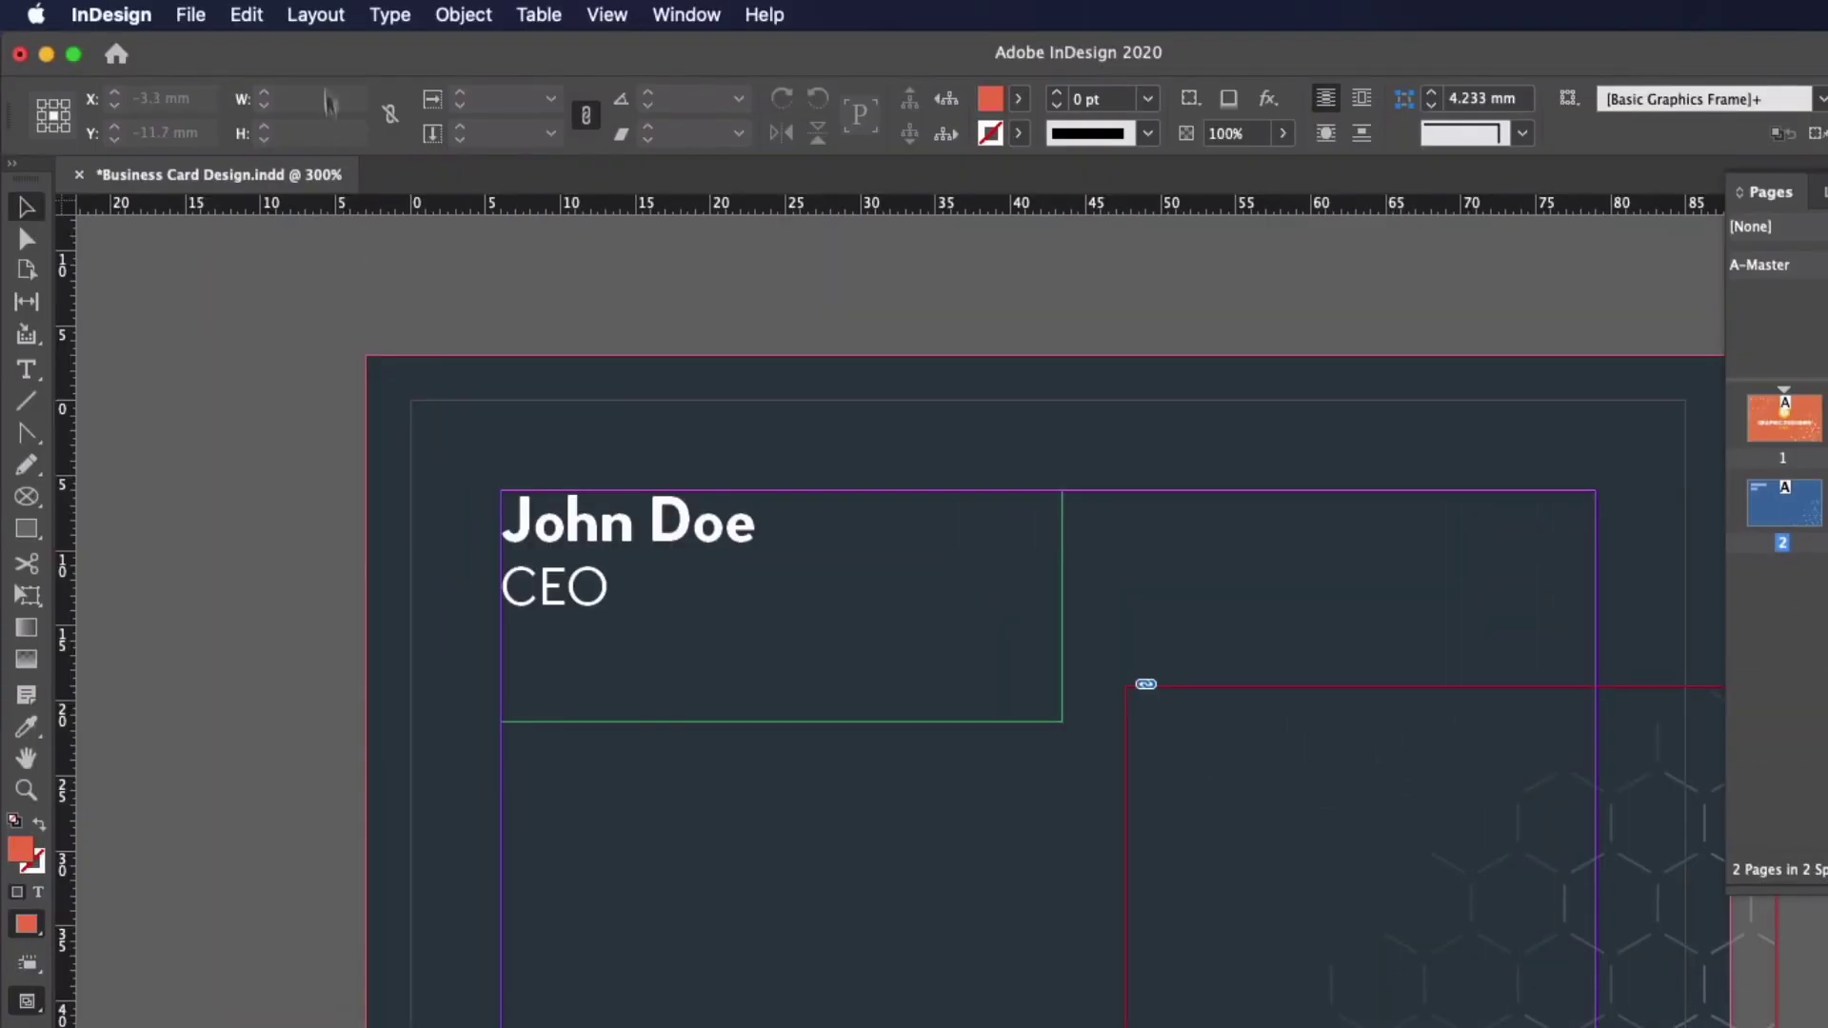
Set all four margins of page 2 to 8 mm
left_click(317, 14)
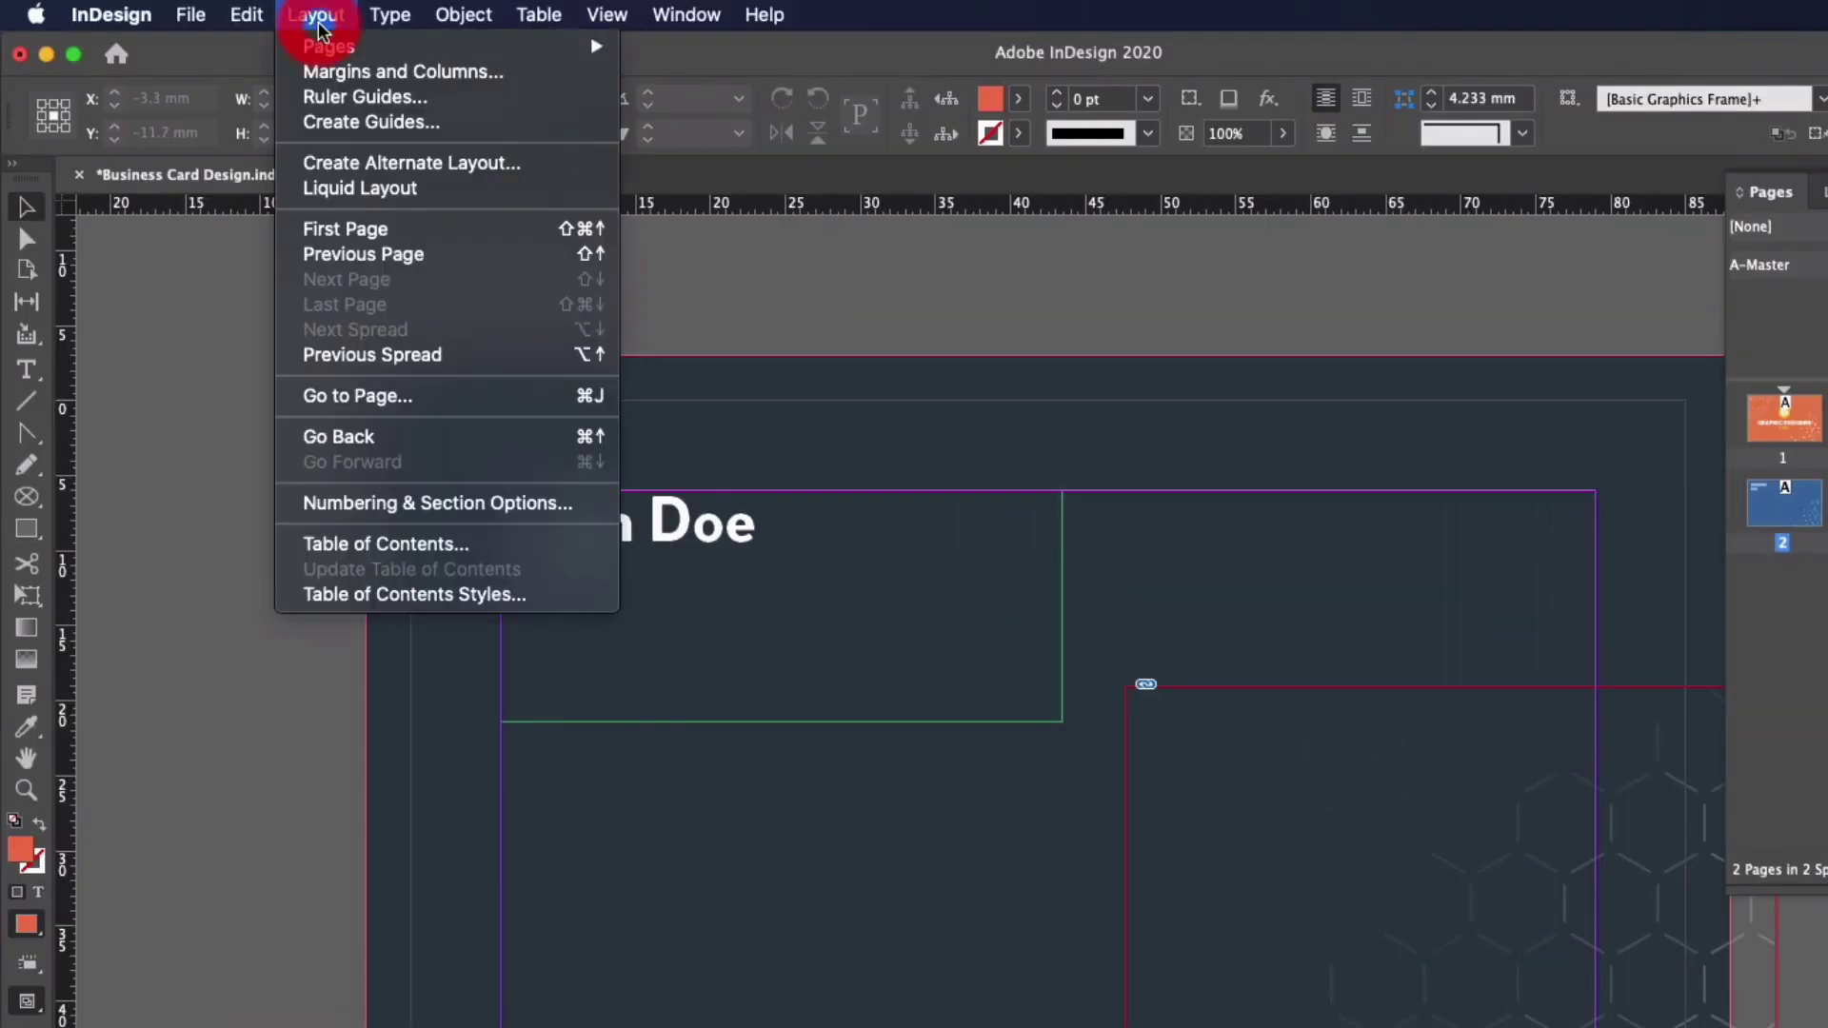
left_click(324, 71)
left_click(930, 373)
left_click(930, 374)
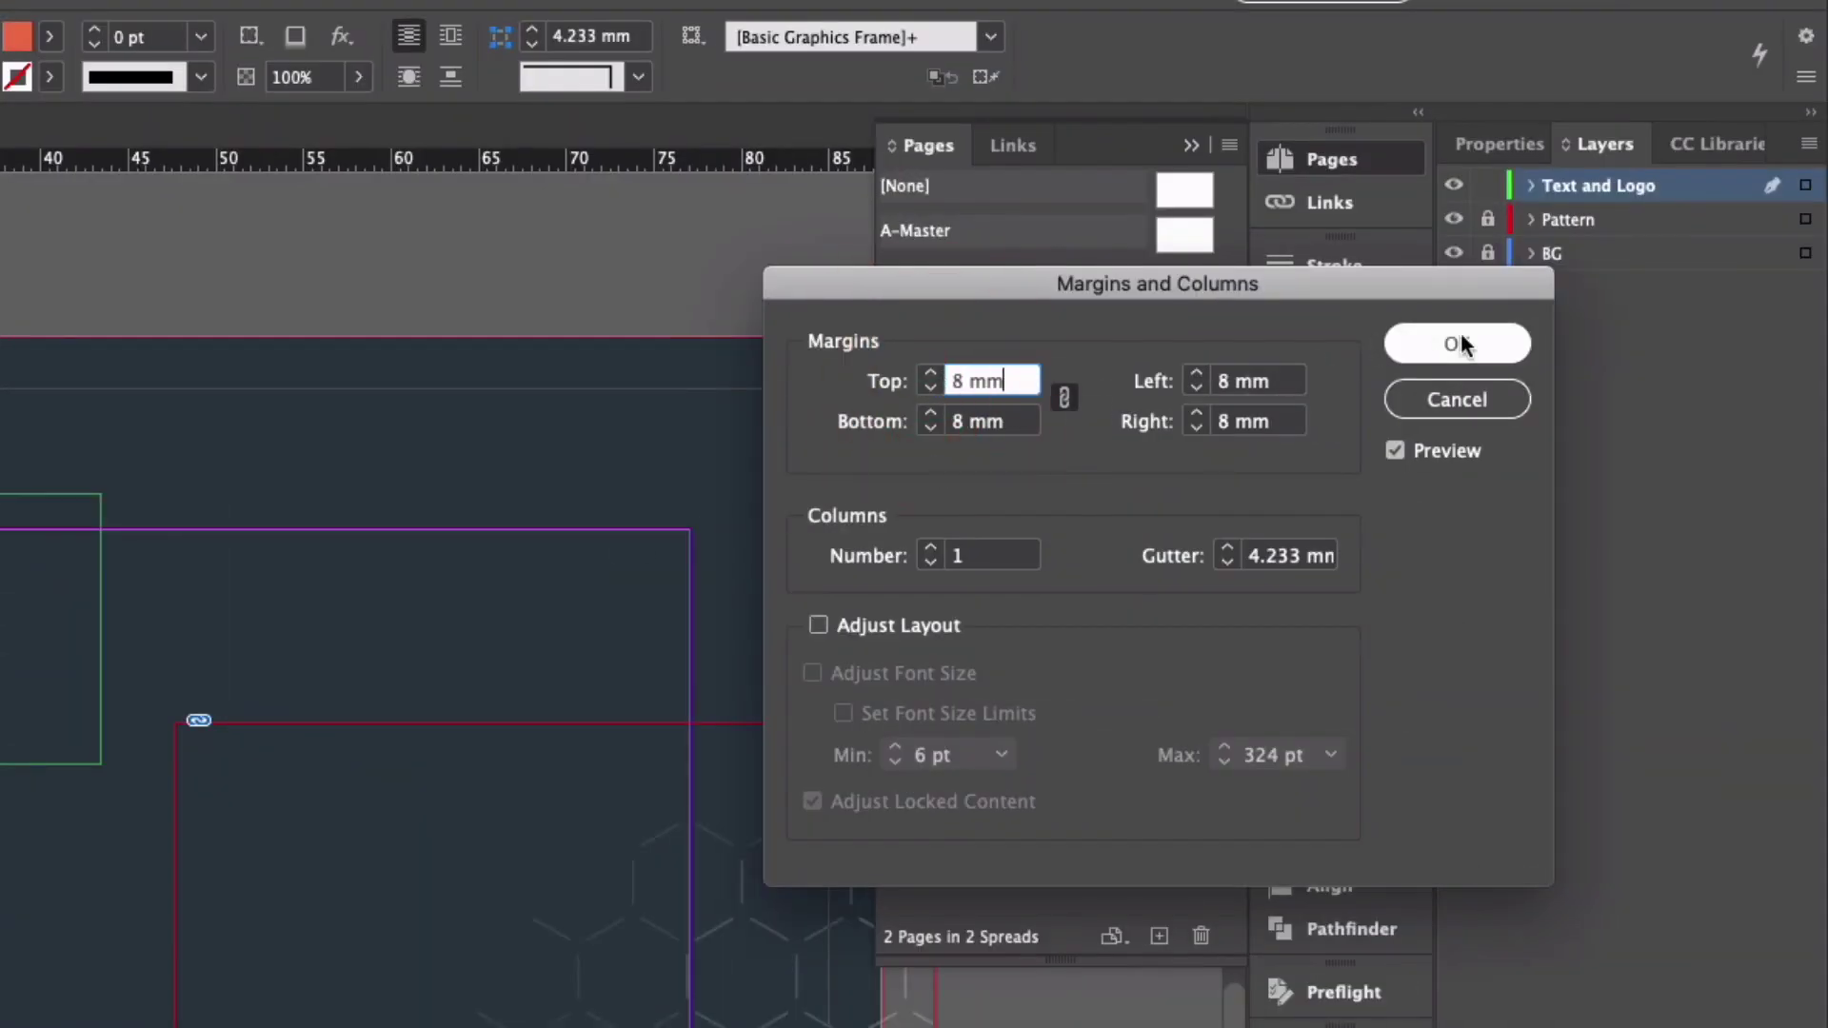
left_click(1456, 343)
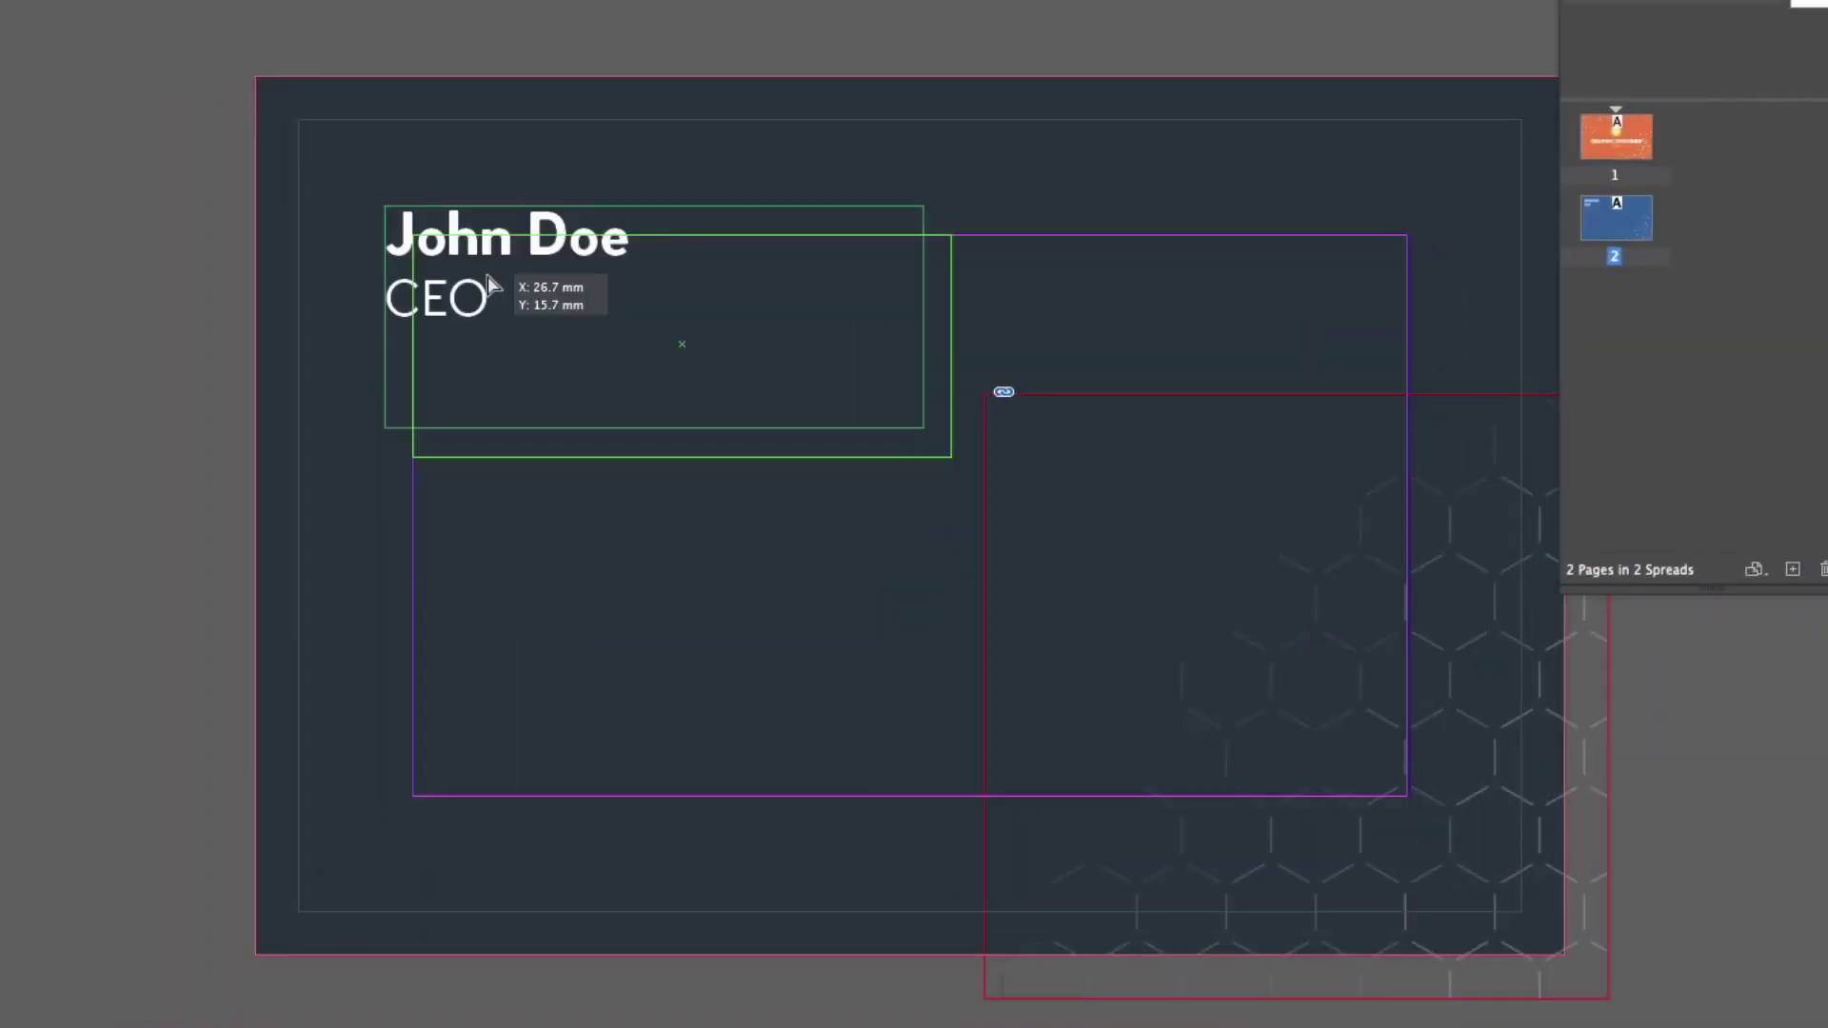
Snap the name frame to the upper-left corner of the new margins, fit its height to the text and widen it
left_click_drag(490, 283, 518, 312)
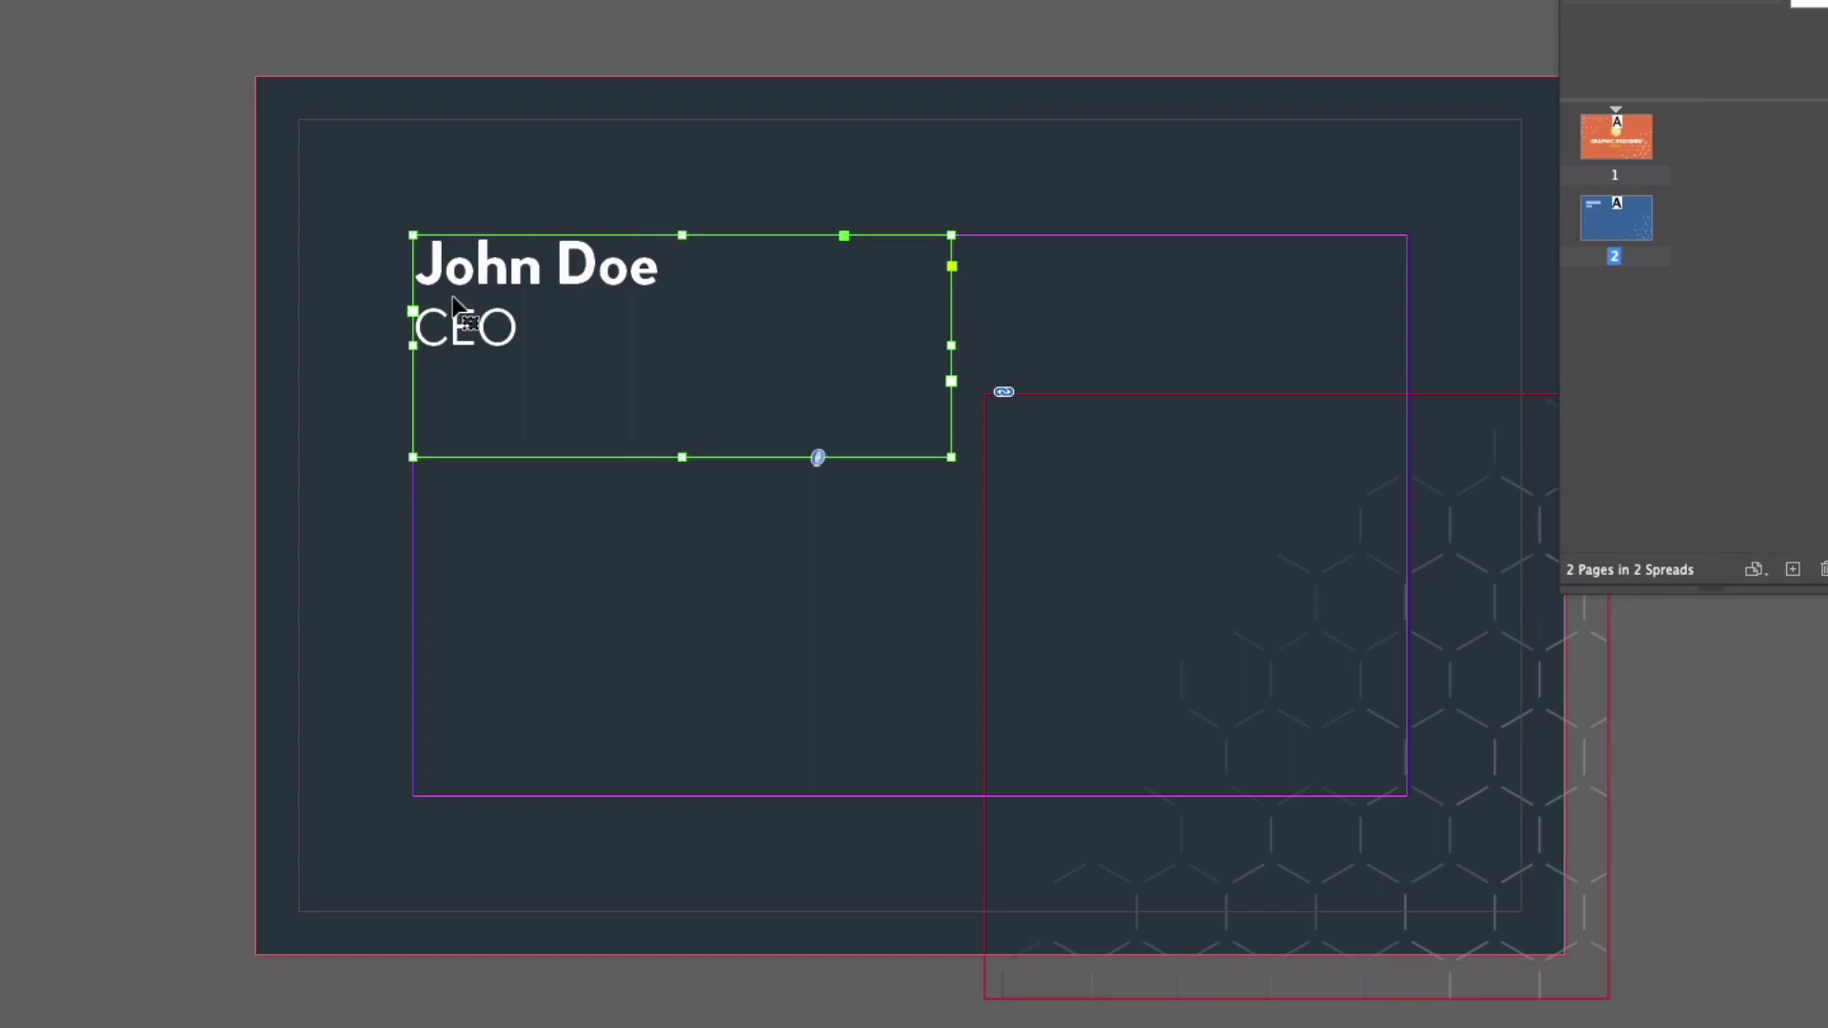
double_click(682, 456)
left_click_drag(951, 289, 1036, 289)
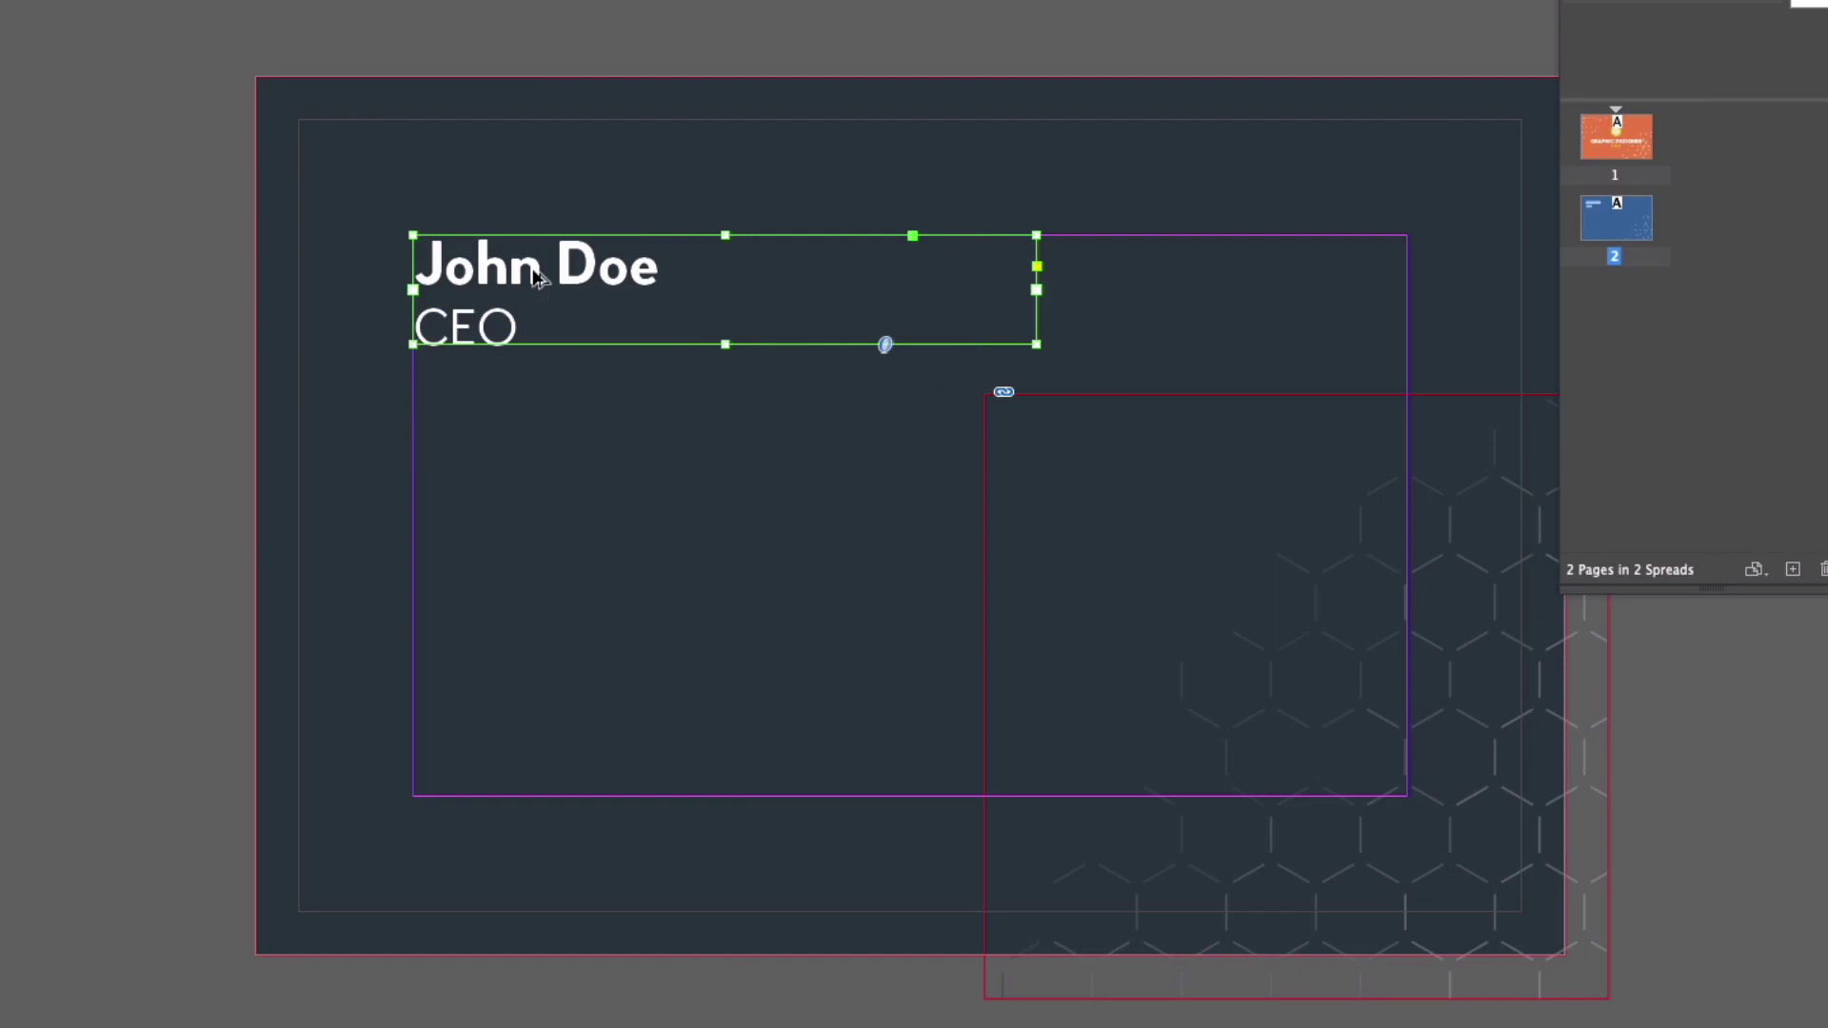
Duplicate the name frame directly below and replace its text with the e-mail and phone lines from the Business Card Text file
left_click_drag(531, 275, 537, 505)
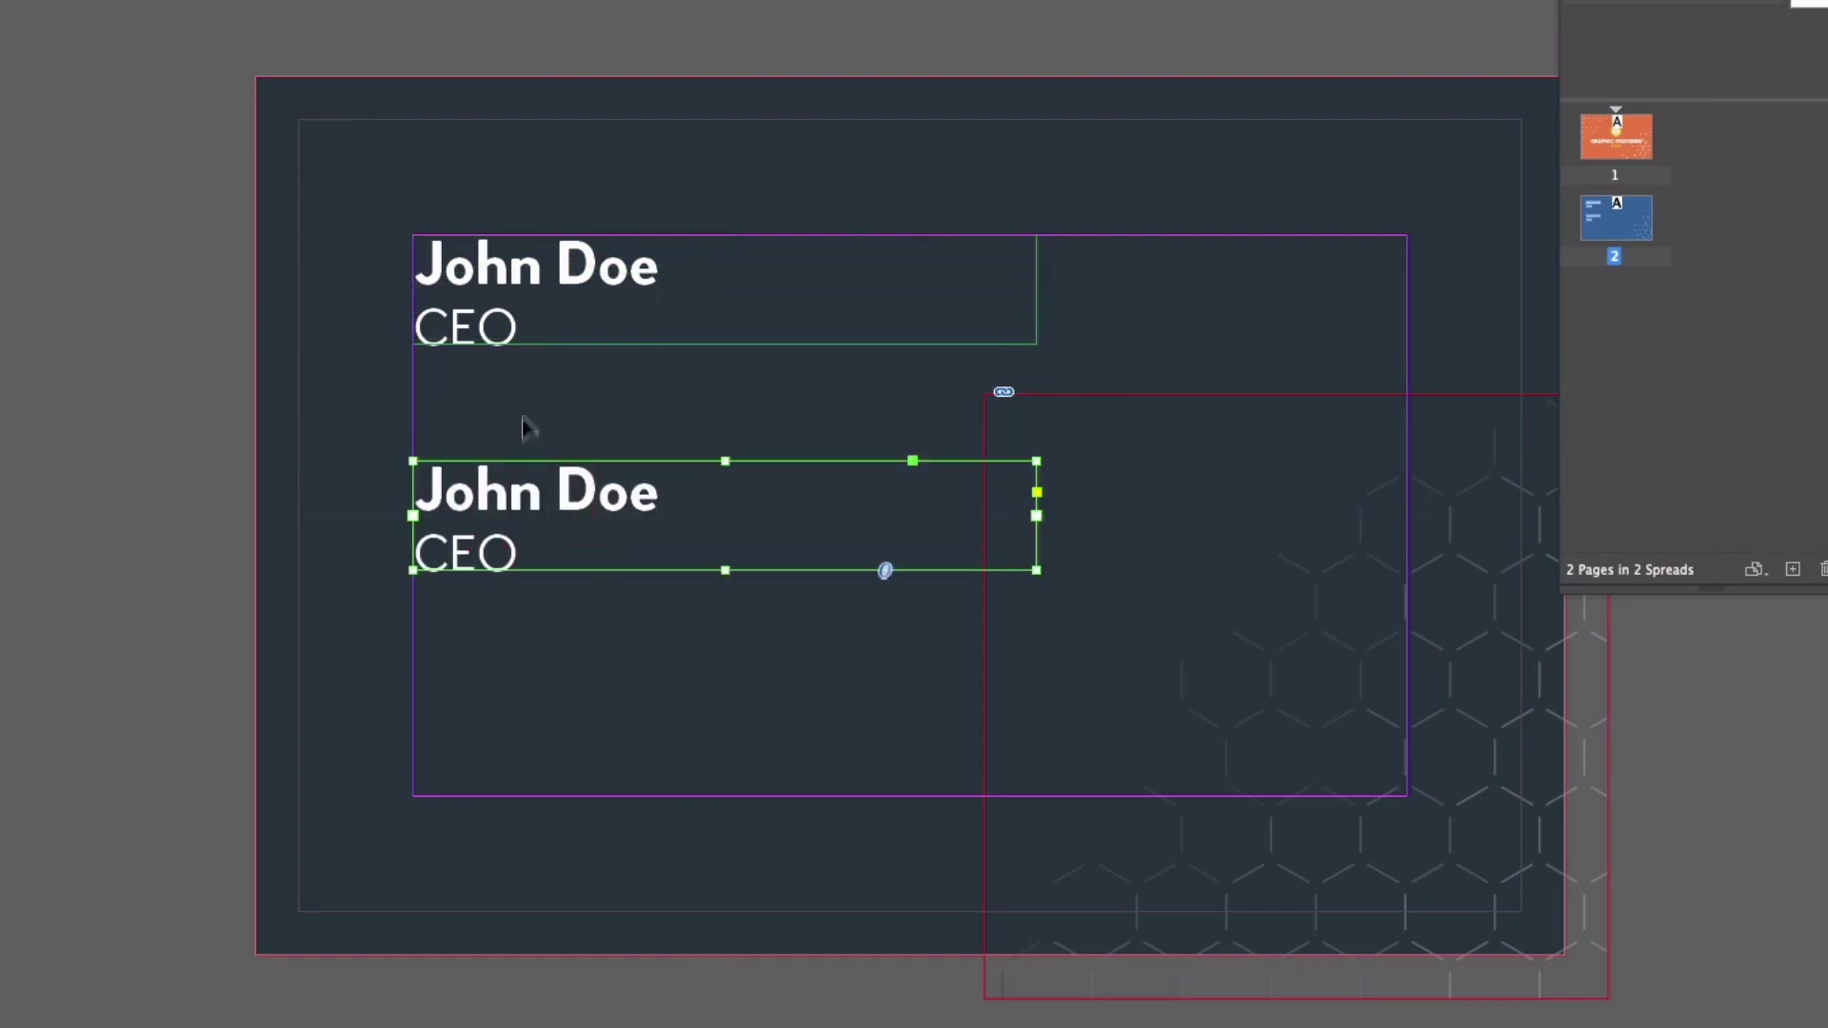
key("super+Tab")
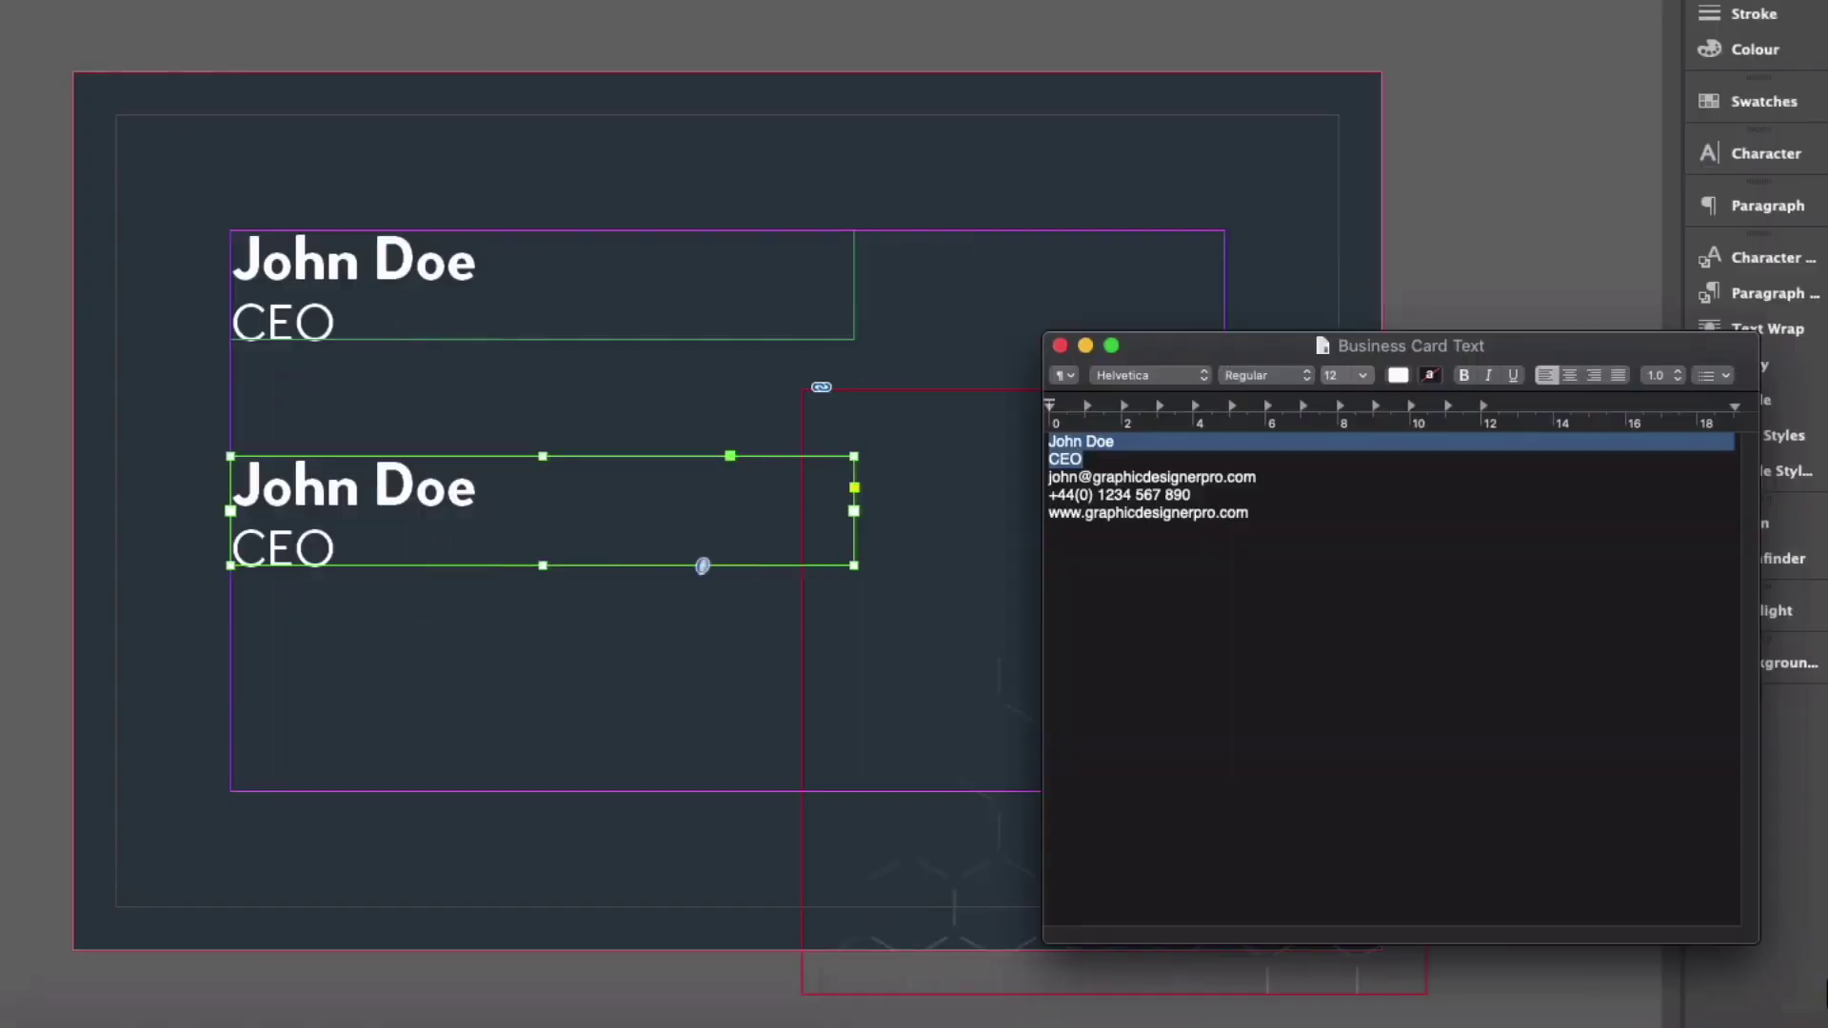
left_click_drag(1203, 494, 993, 476)
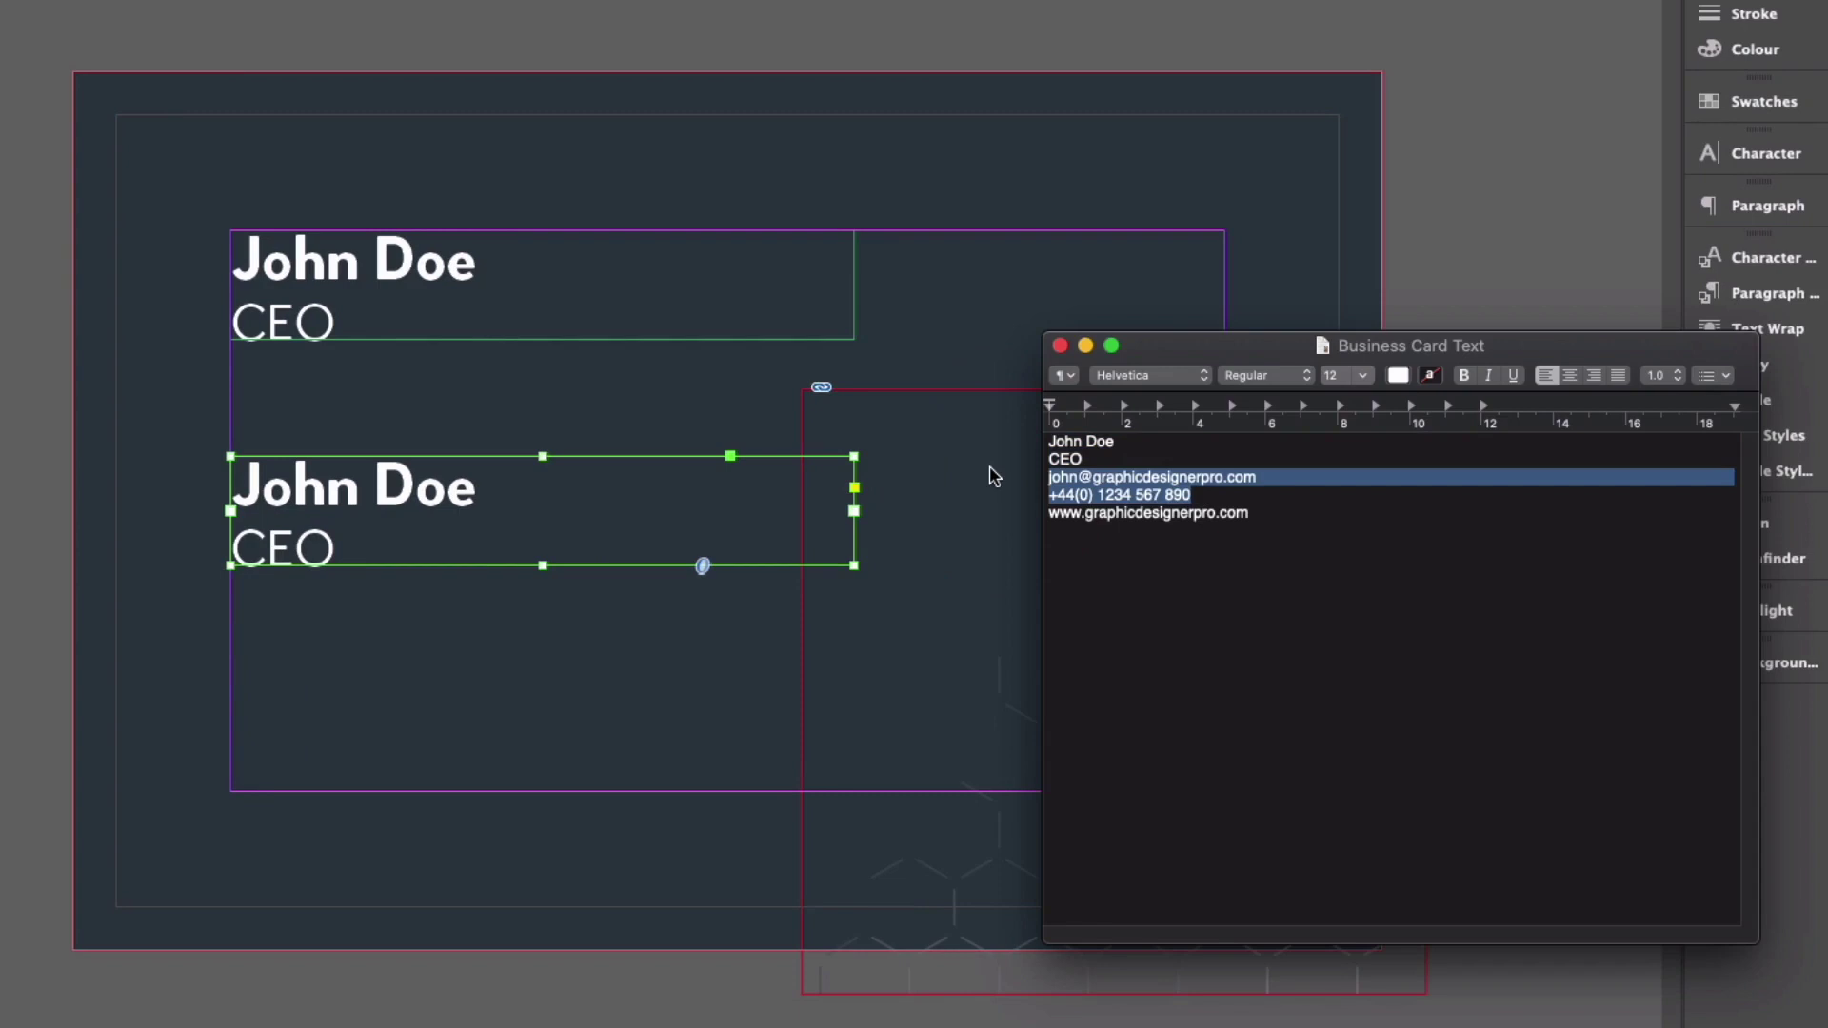
left_click(440, 512)
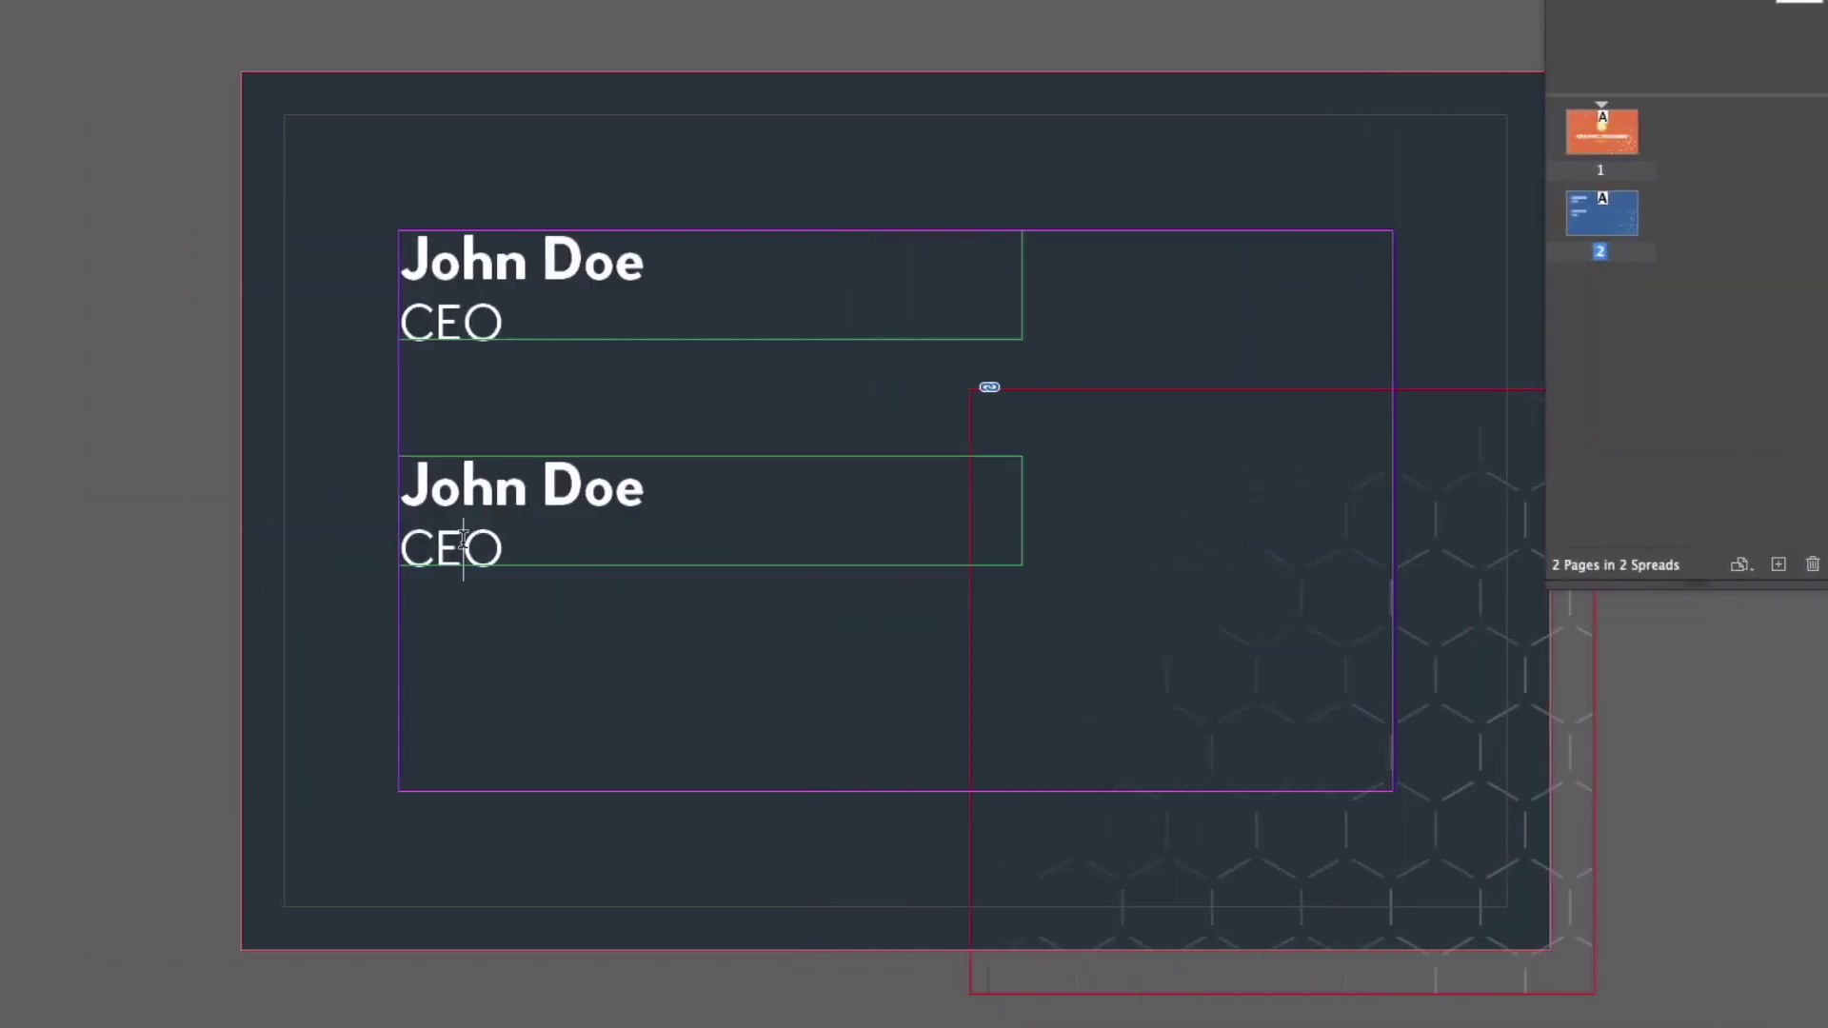
left_click_drag(462, 537, 286, 463)
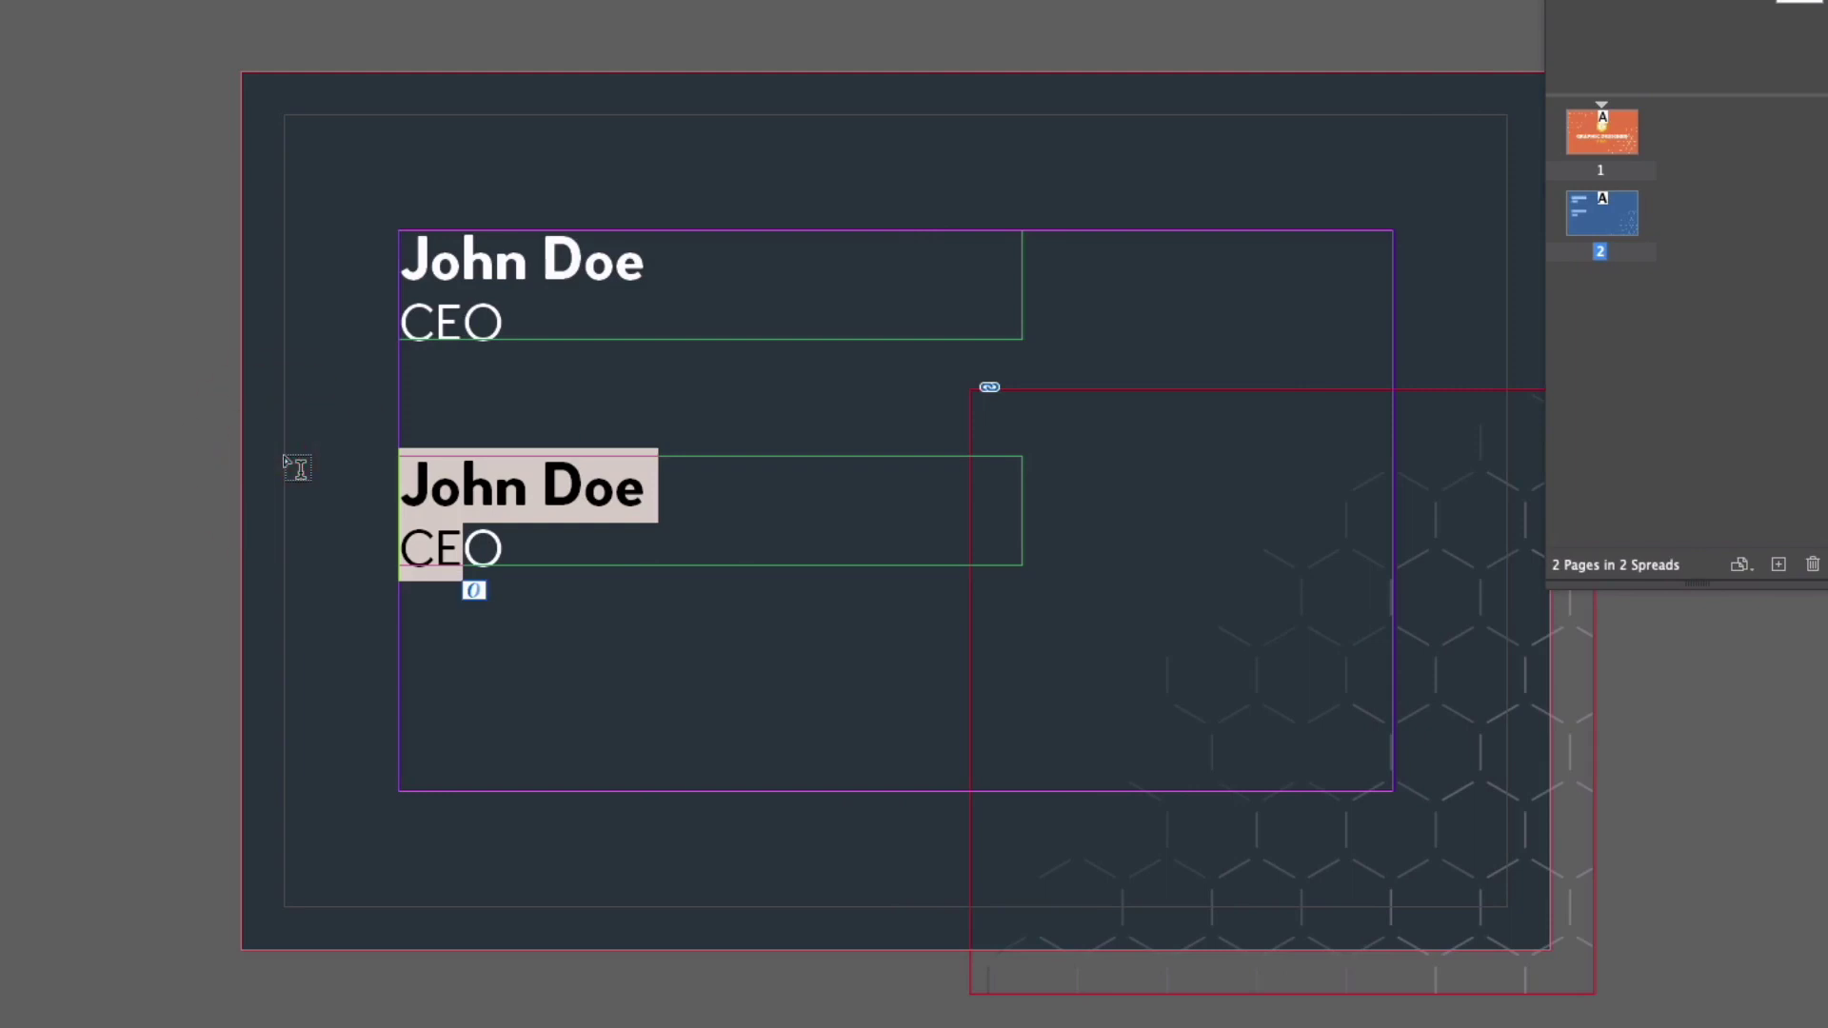
key("BackSpace")
key("super+a")
key("super+v")
Widen and deepen the contact details frame so both lines have room
key("Escape")
left_click_drag(1022, 512, 1264, 511)
left_click_drag(832, 565, 828, 618)
Set the leading of the e-mail and phone lines to 15 pt and check the card in preview mode
double_click(787, 551)
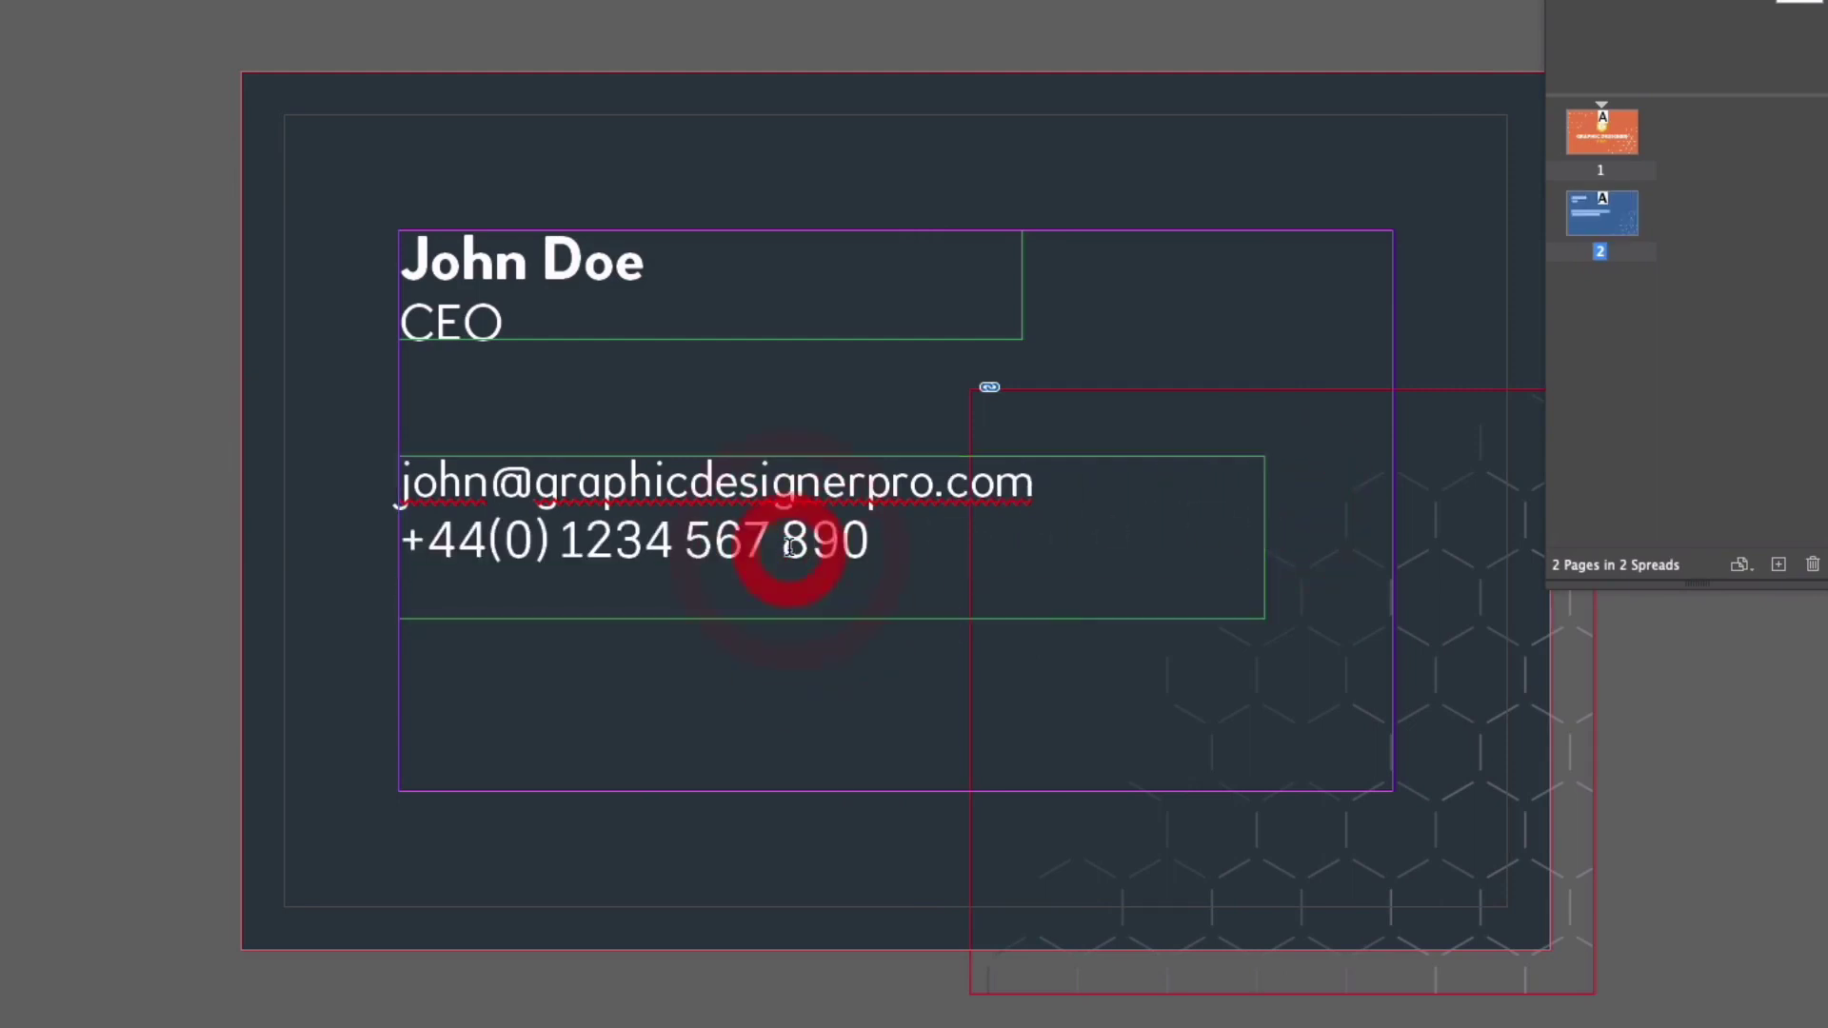
key("super+a")
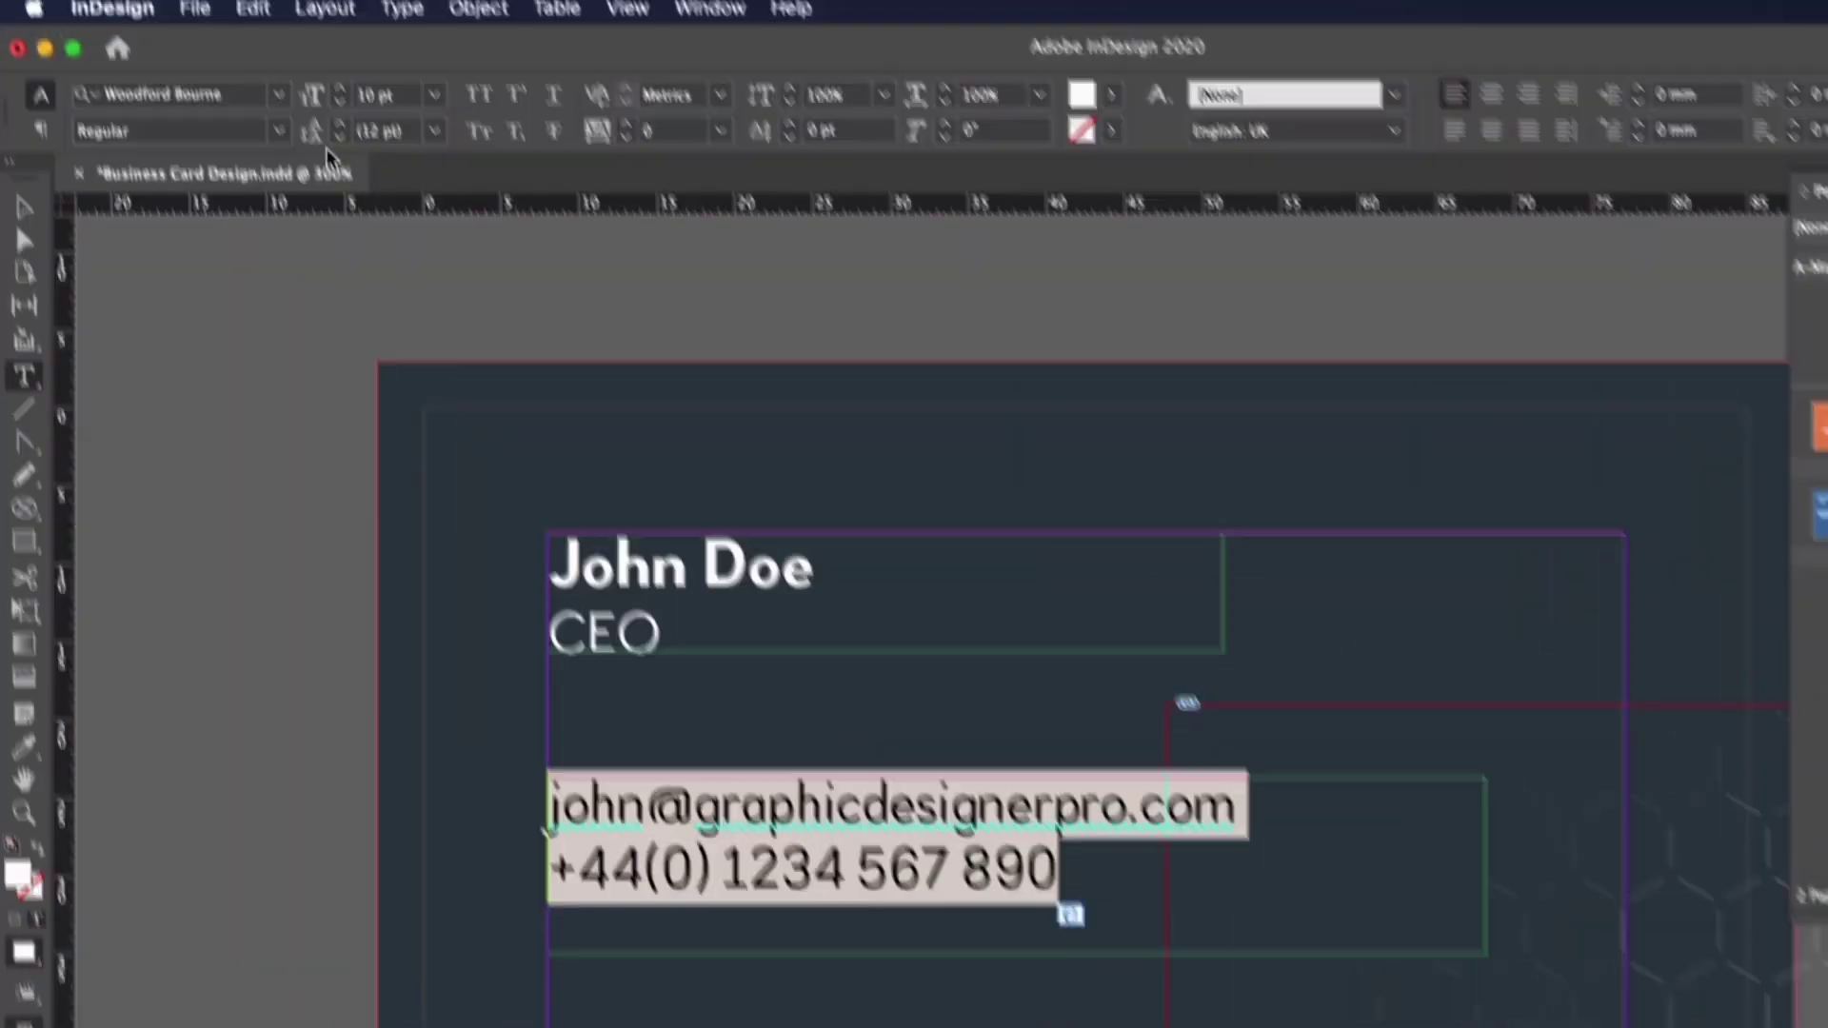
left_click(102, 201)
key("w")
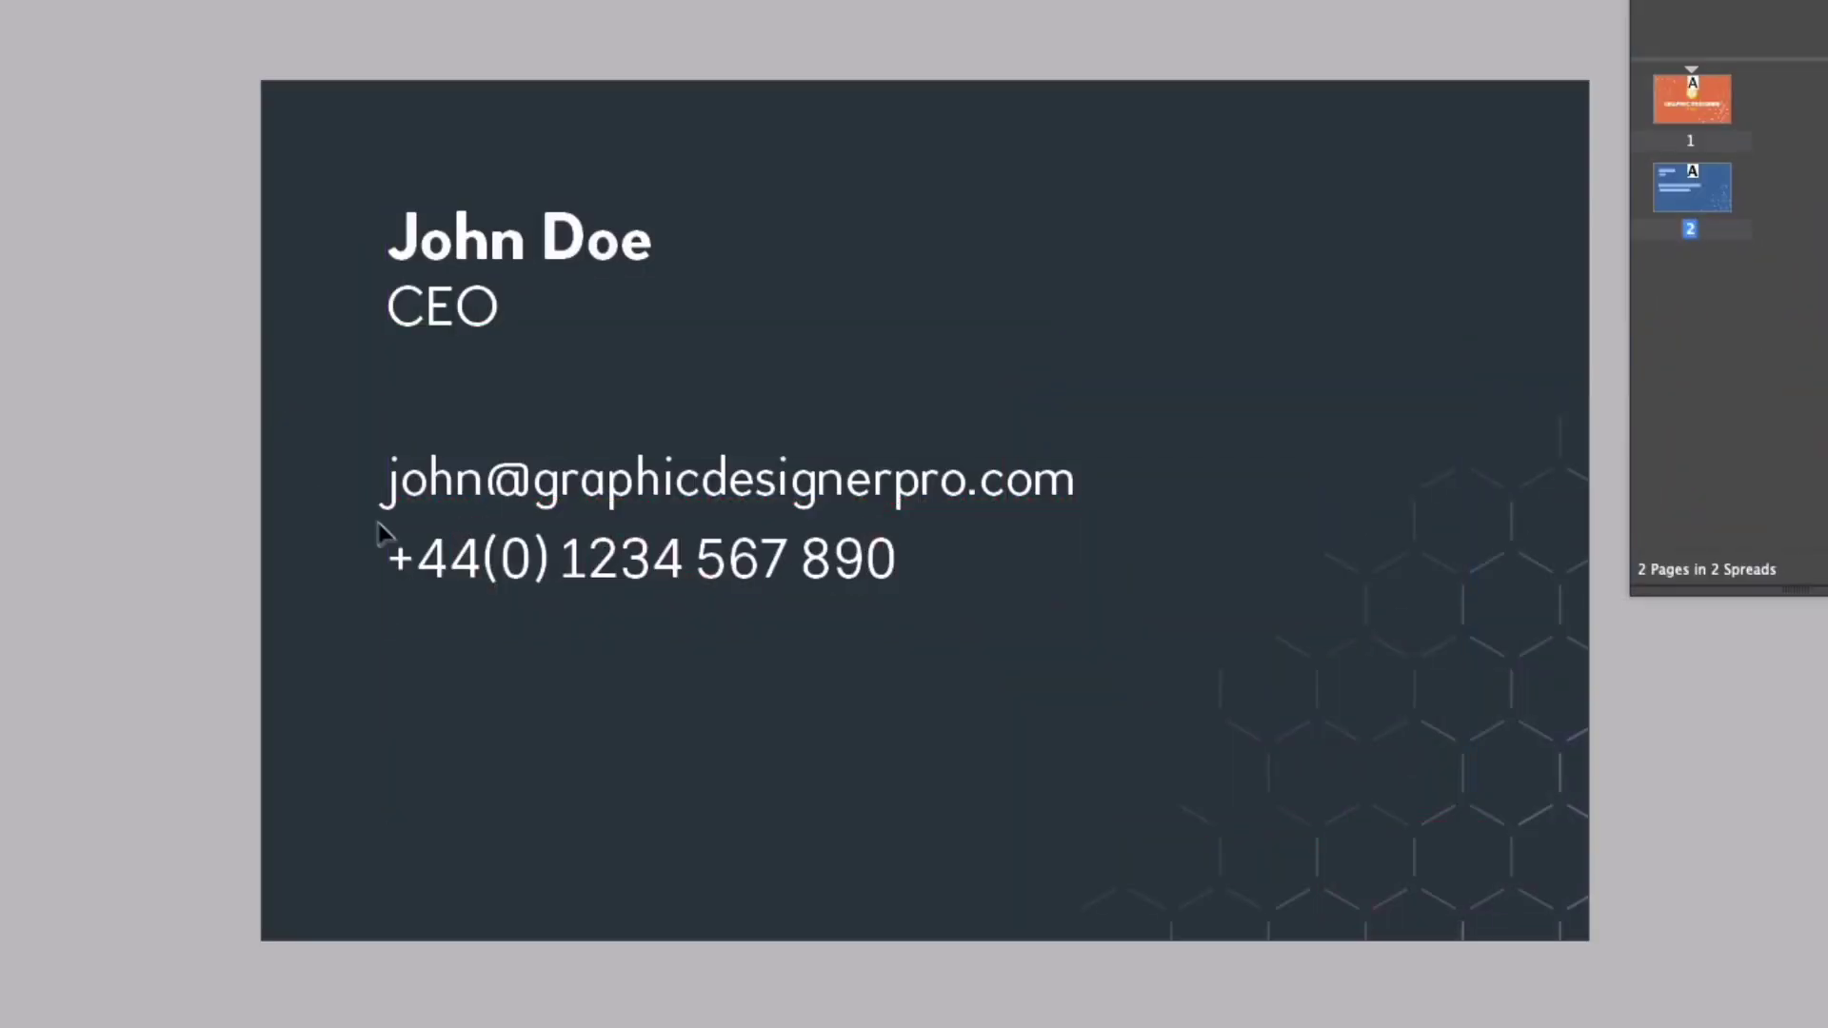
key("w")
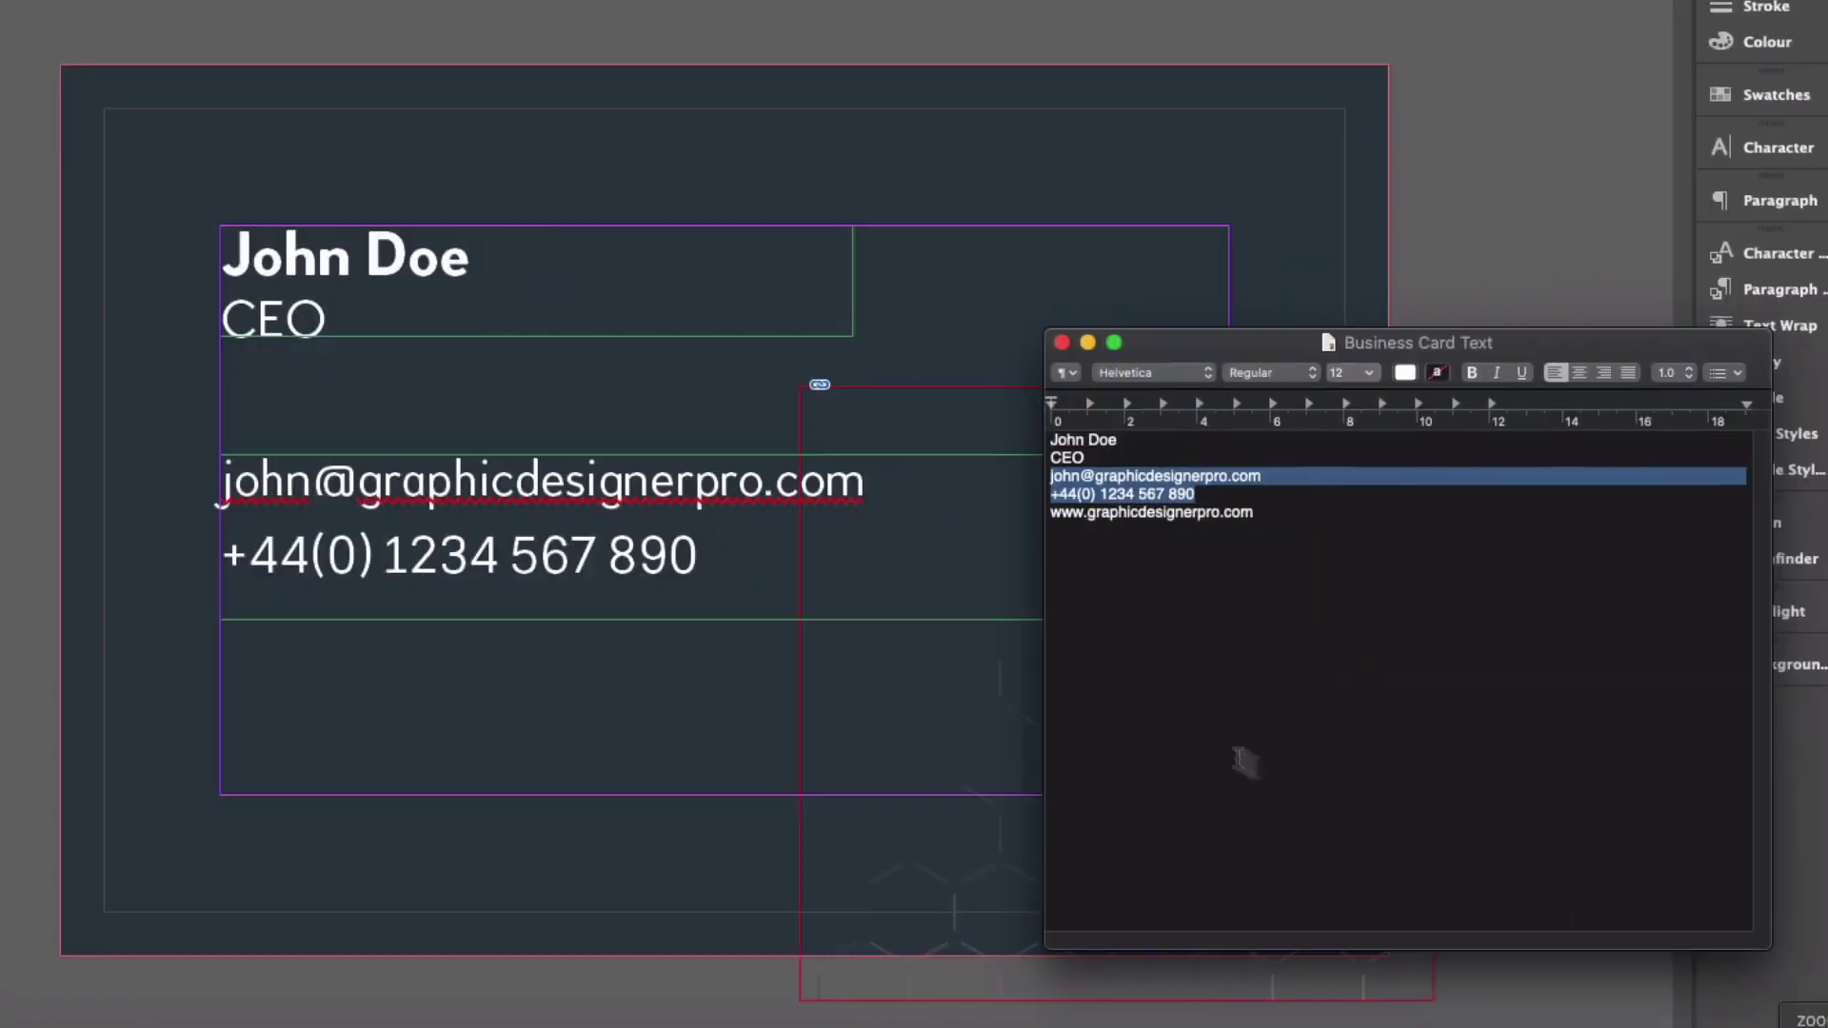
Duplicate the contact frame below for the website line from the text file, fit it onto the lower margin and preview the card
left_click_drag(1255, 512, 1038, 517)
key("ctrl+c")
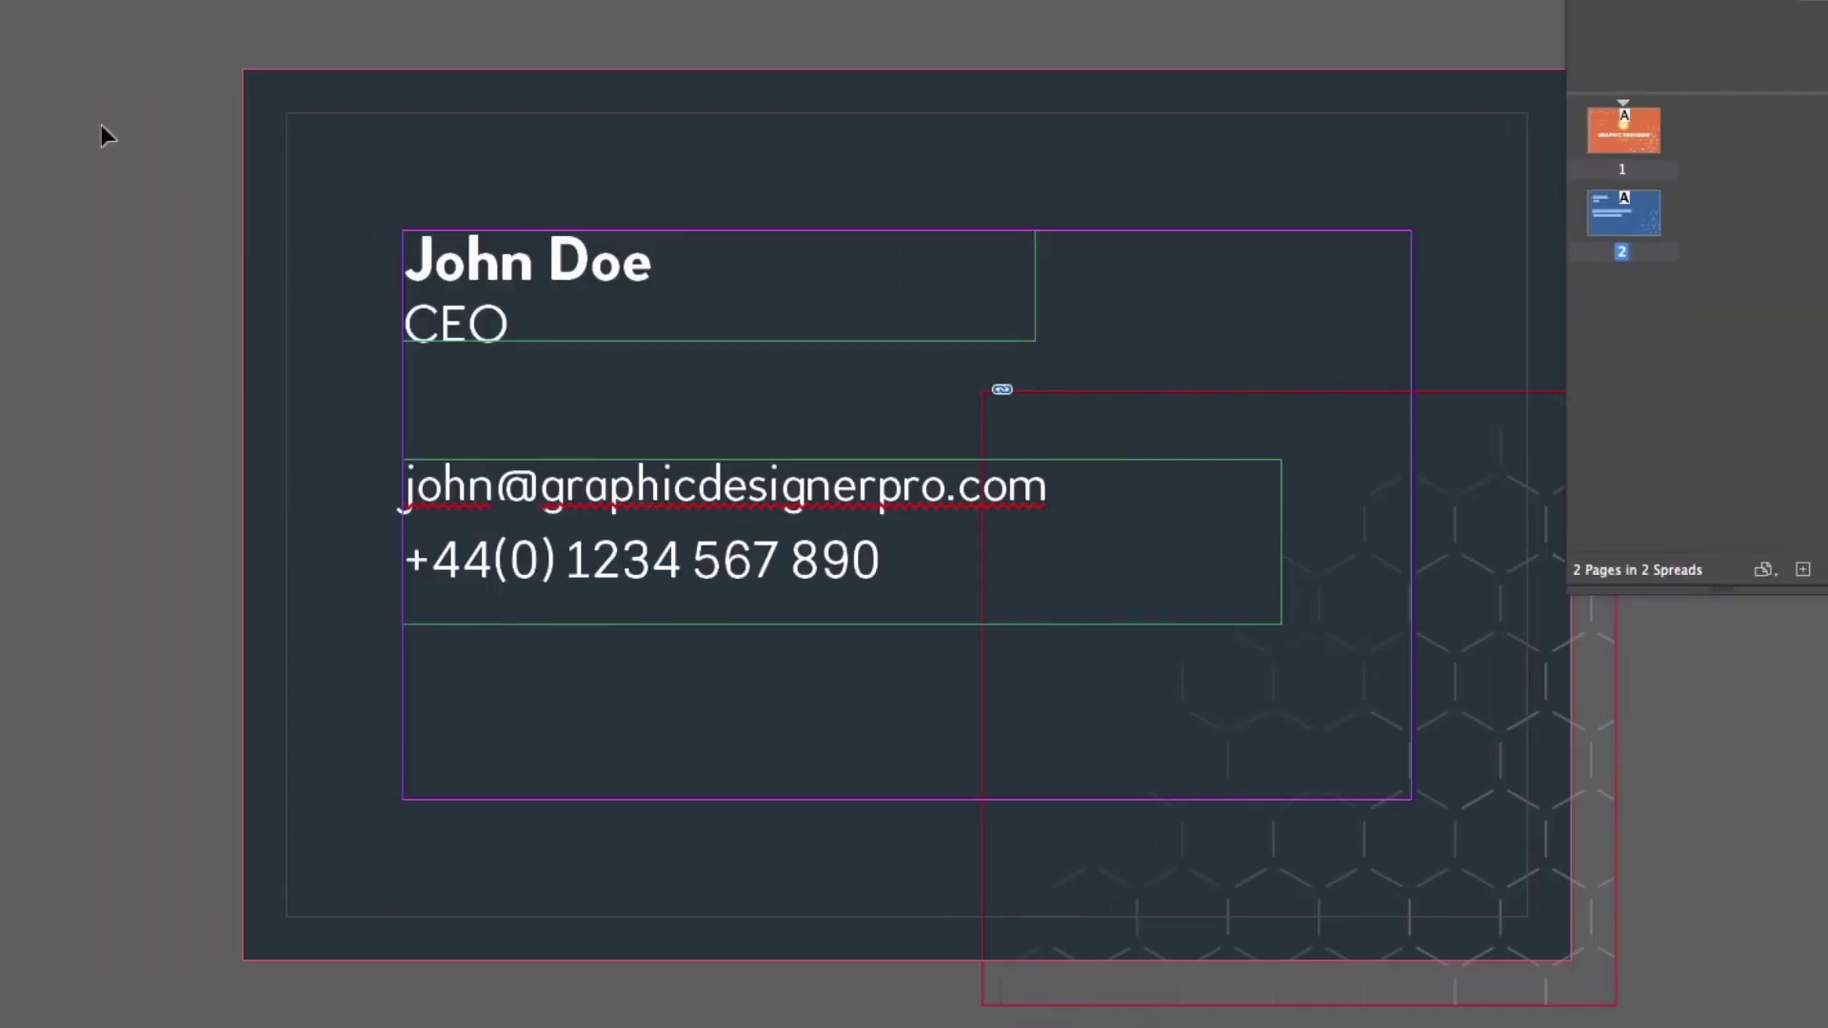
left_click_drag(557, 547, 552, 767)
double_click(547, 735)
key("ctrl+a")
key("ctrl+v")
key("Escape")
left_click_drag(1072, 857, 709, 788)
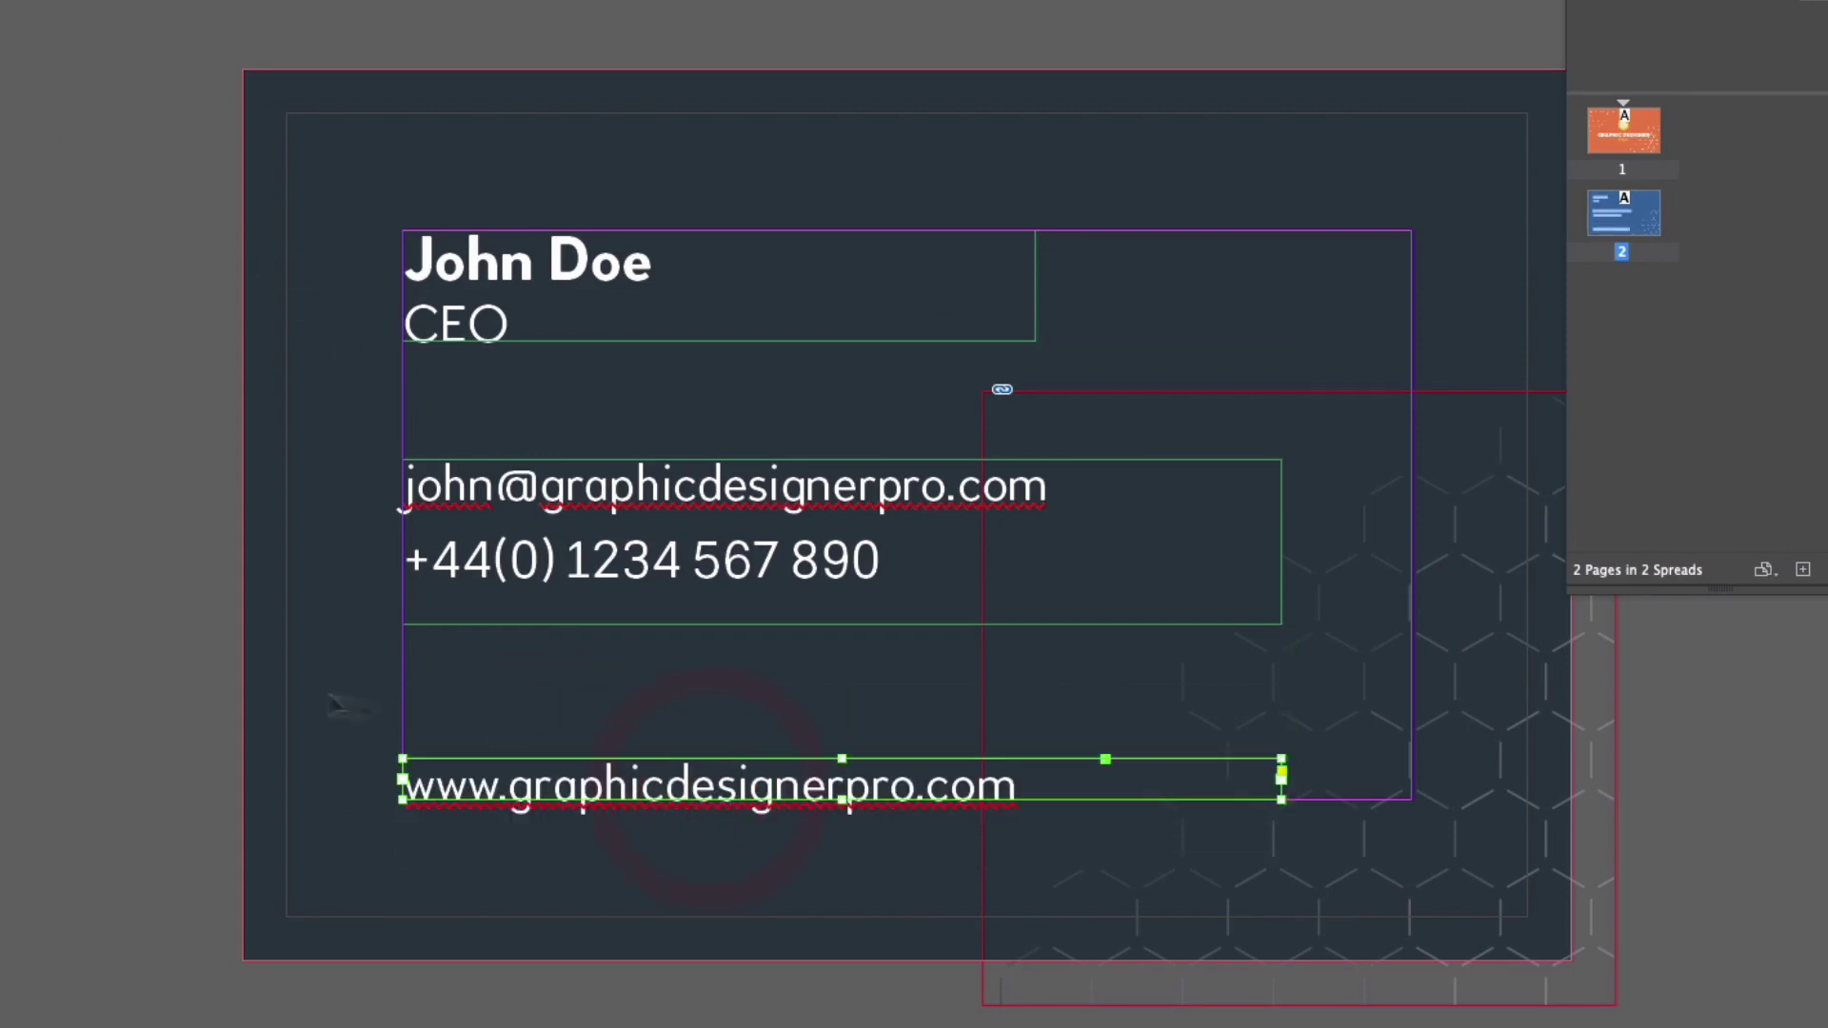
left_click(157, 674)
key("w")
Increase the leading of the e-mail and phone lines further and check their spacing against the name and website frames
double_click(476, 619)
key("ctrl+a")
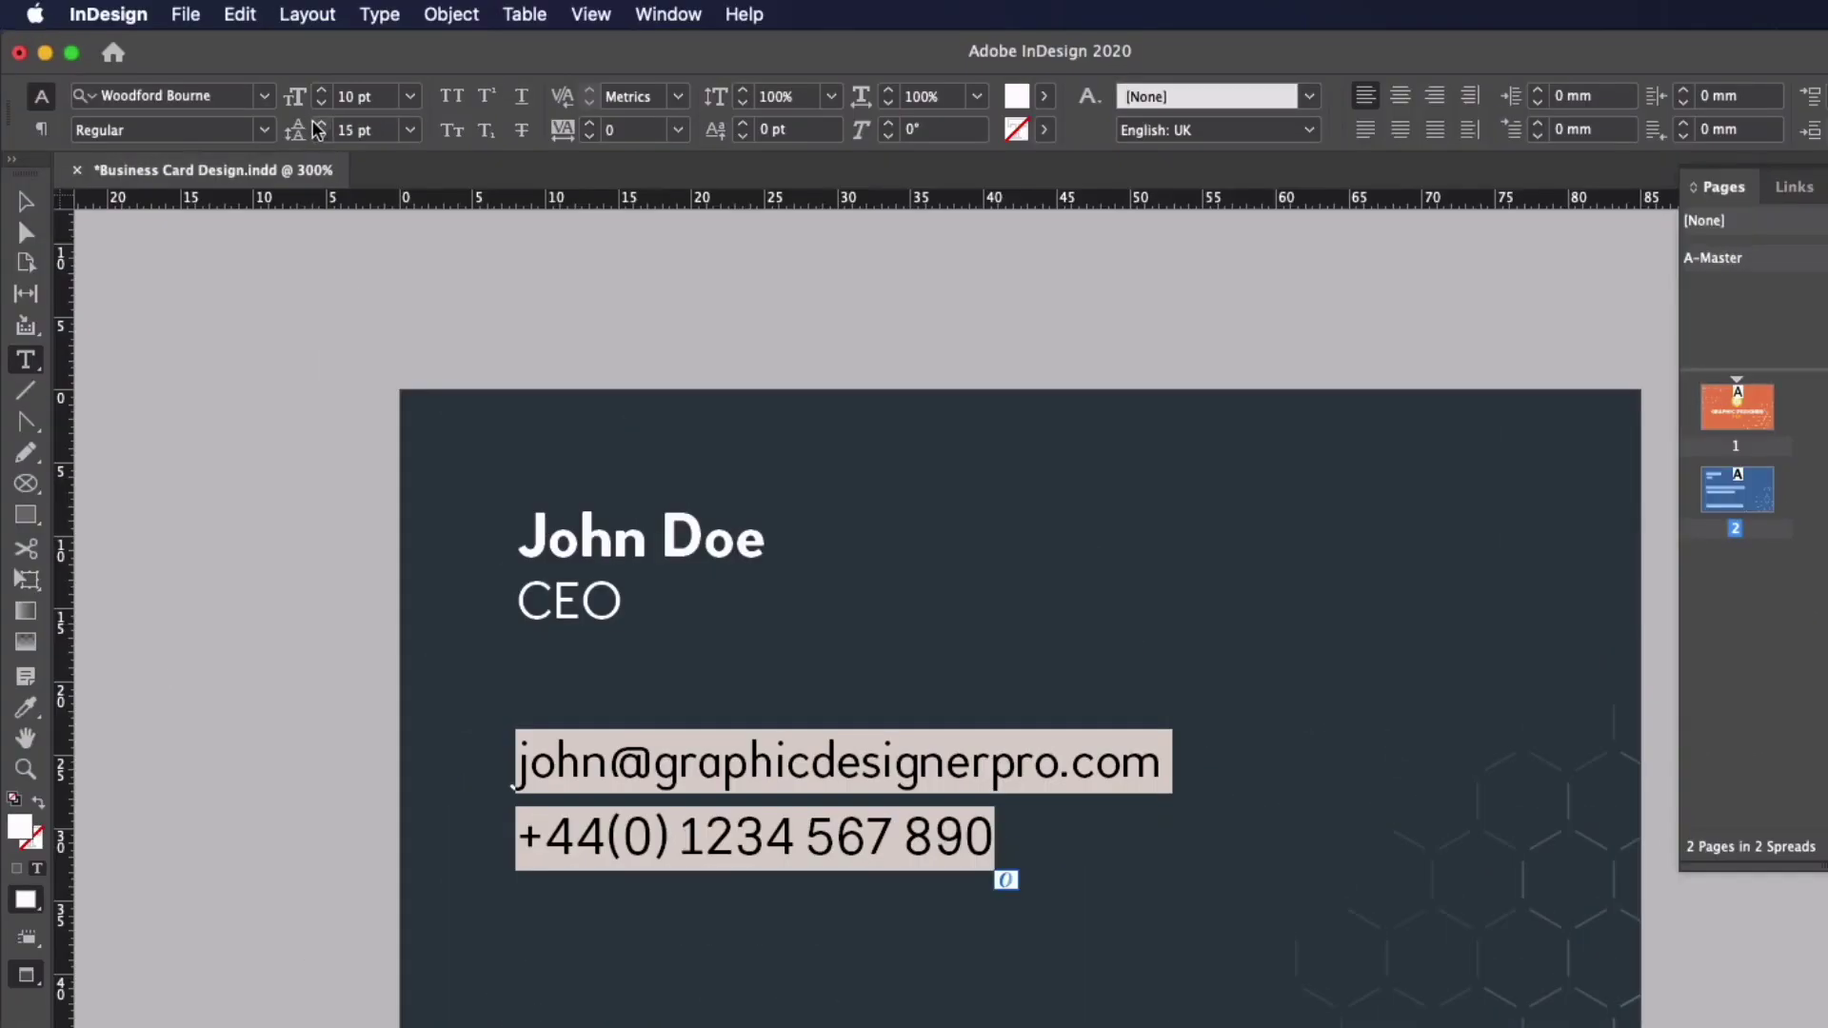
left_click(583, 598)
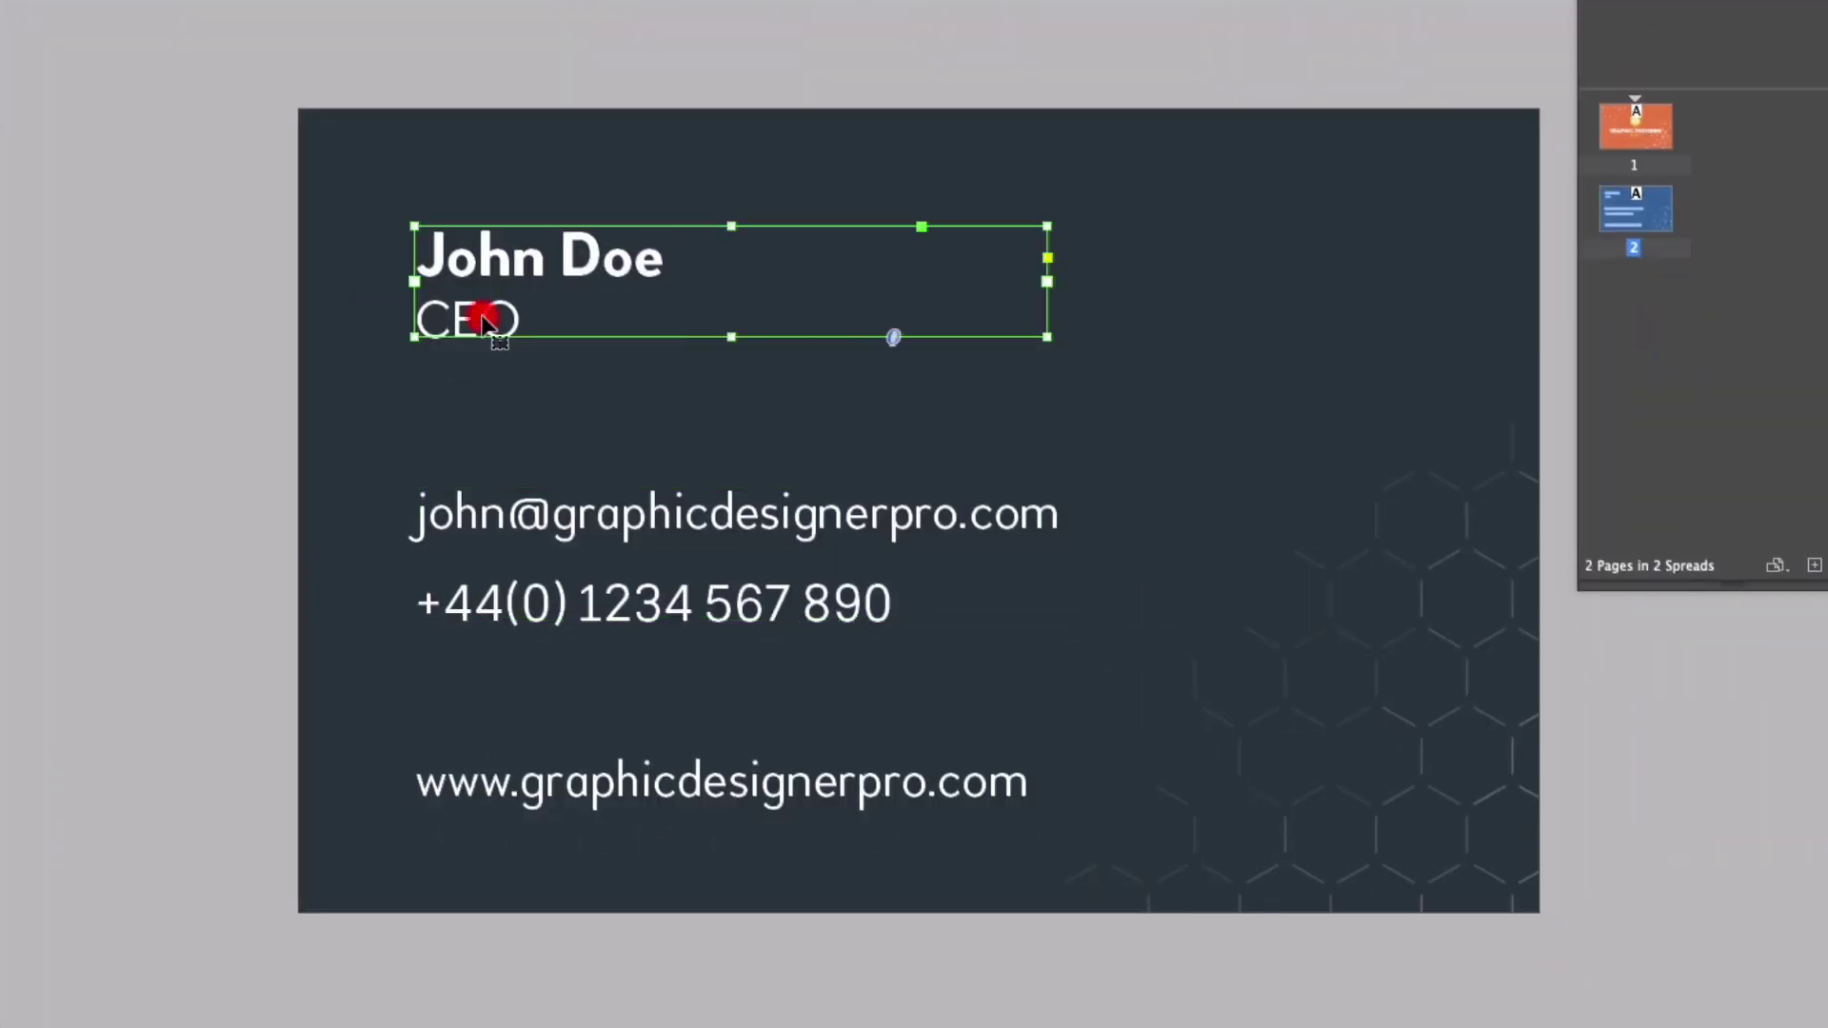
left_click(552, 779)
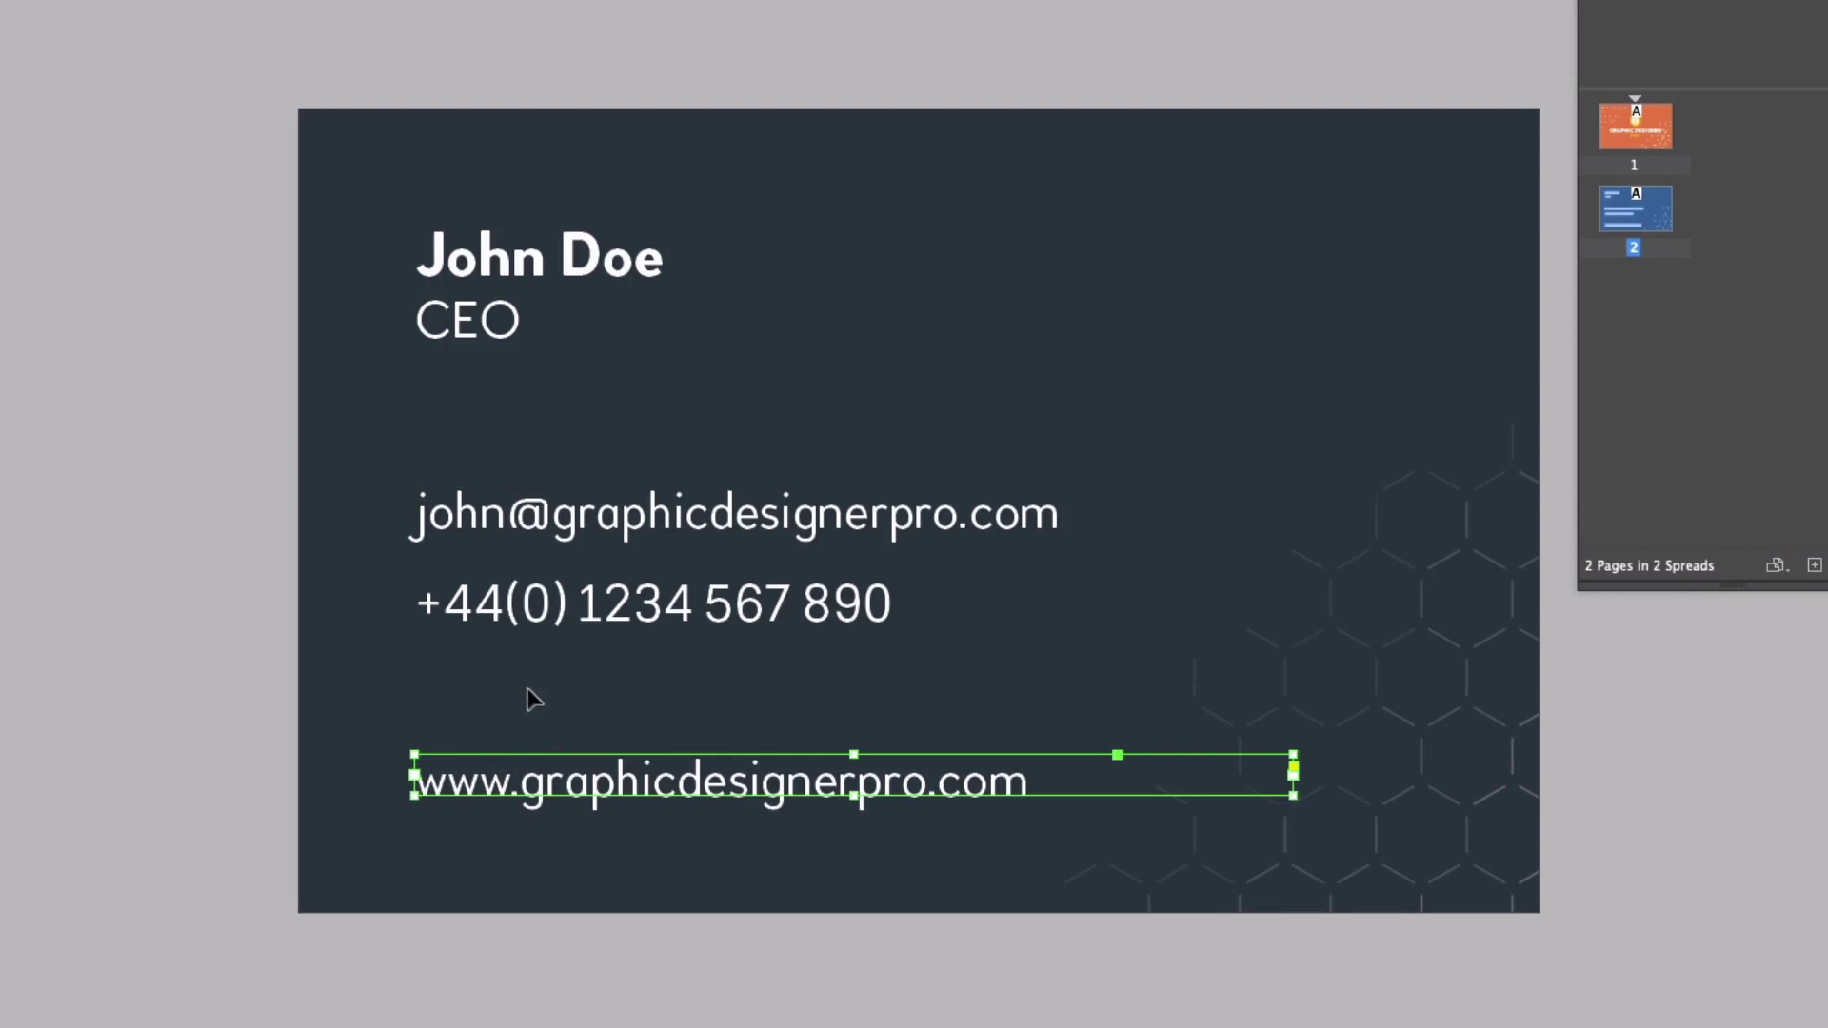
Distribute the name, contact details and website frames with equal vertical spacing between them
left_click(600, 615, "shift")
left_click(486, 328, "shift")
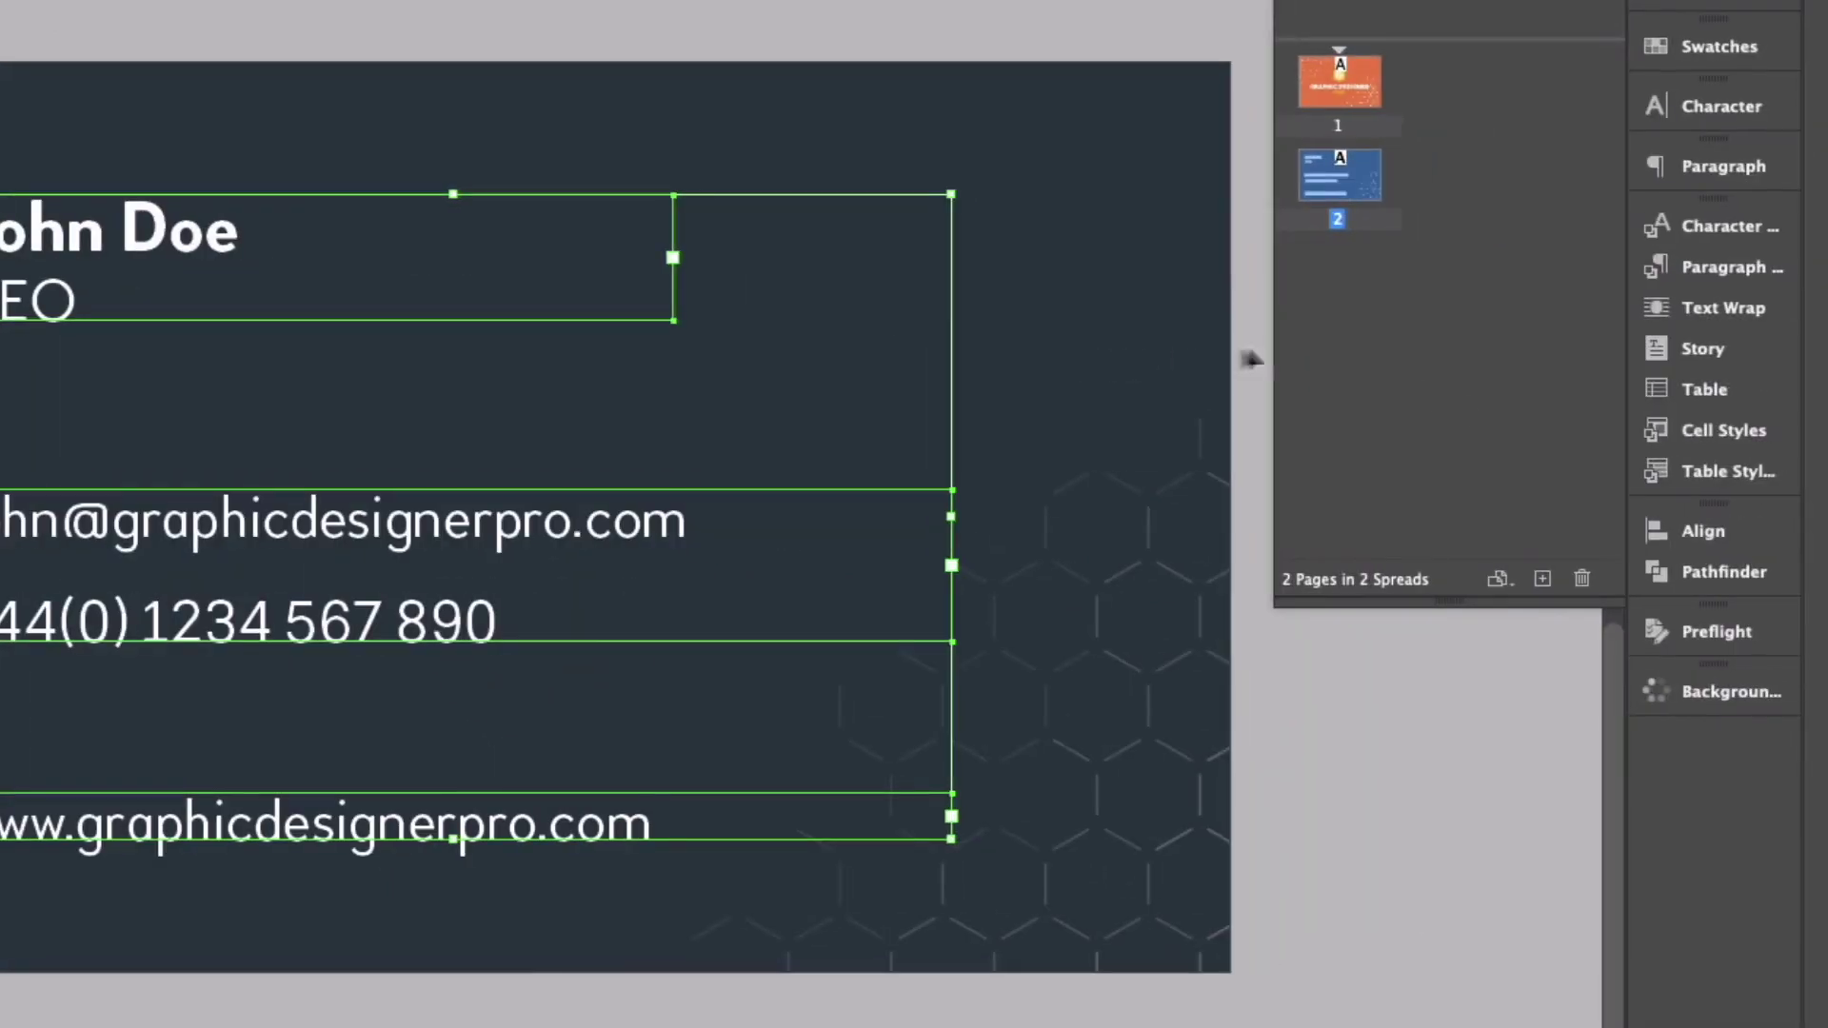
left_click(1704, 532)
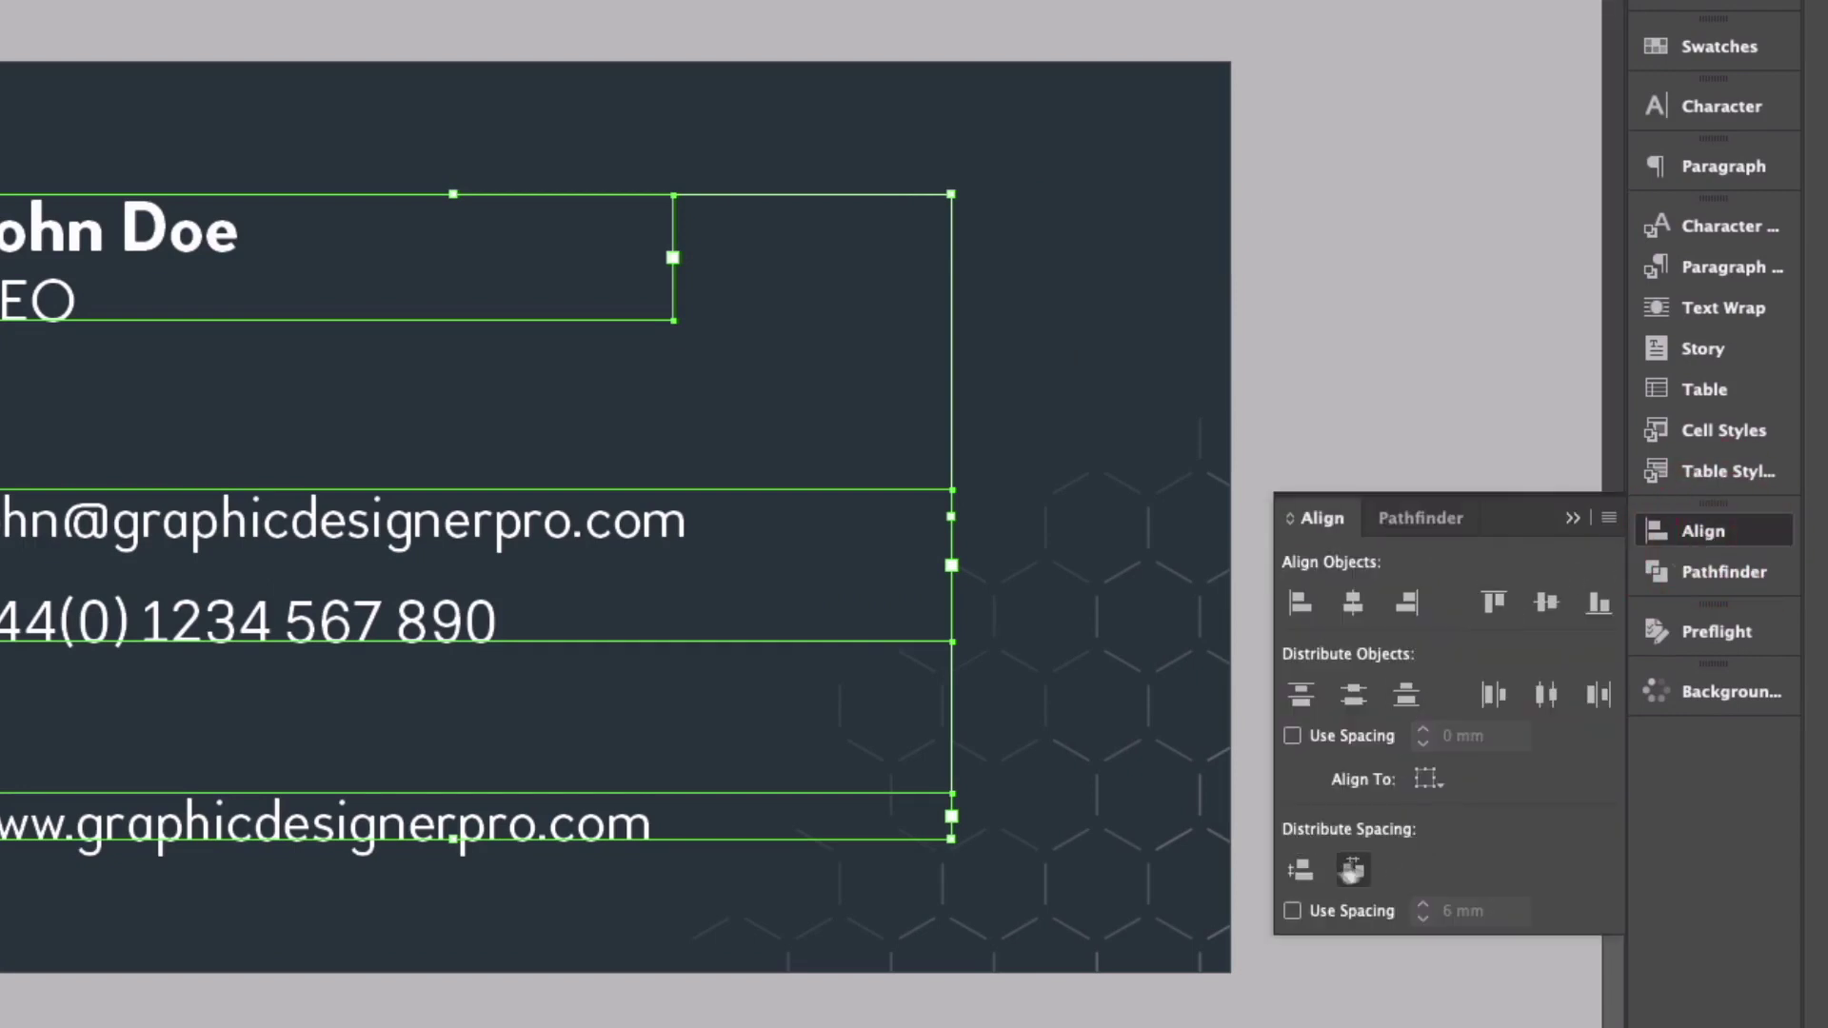
left_click(1300, 870)
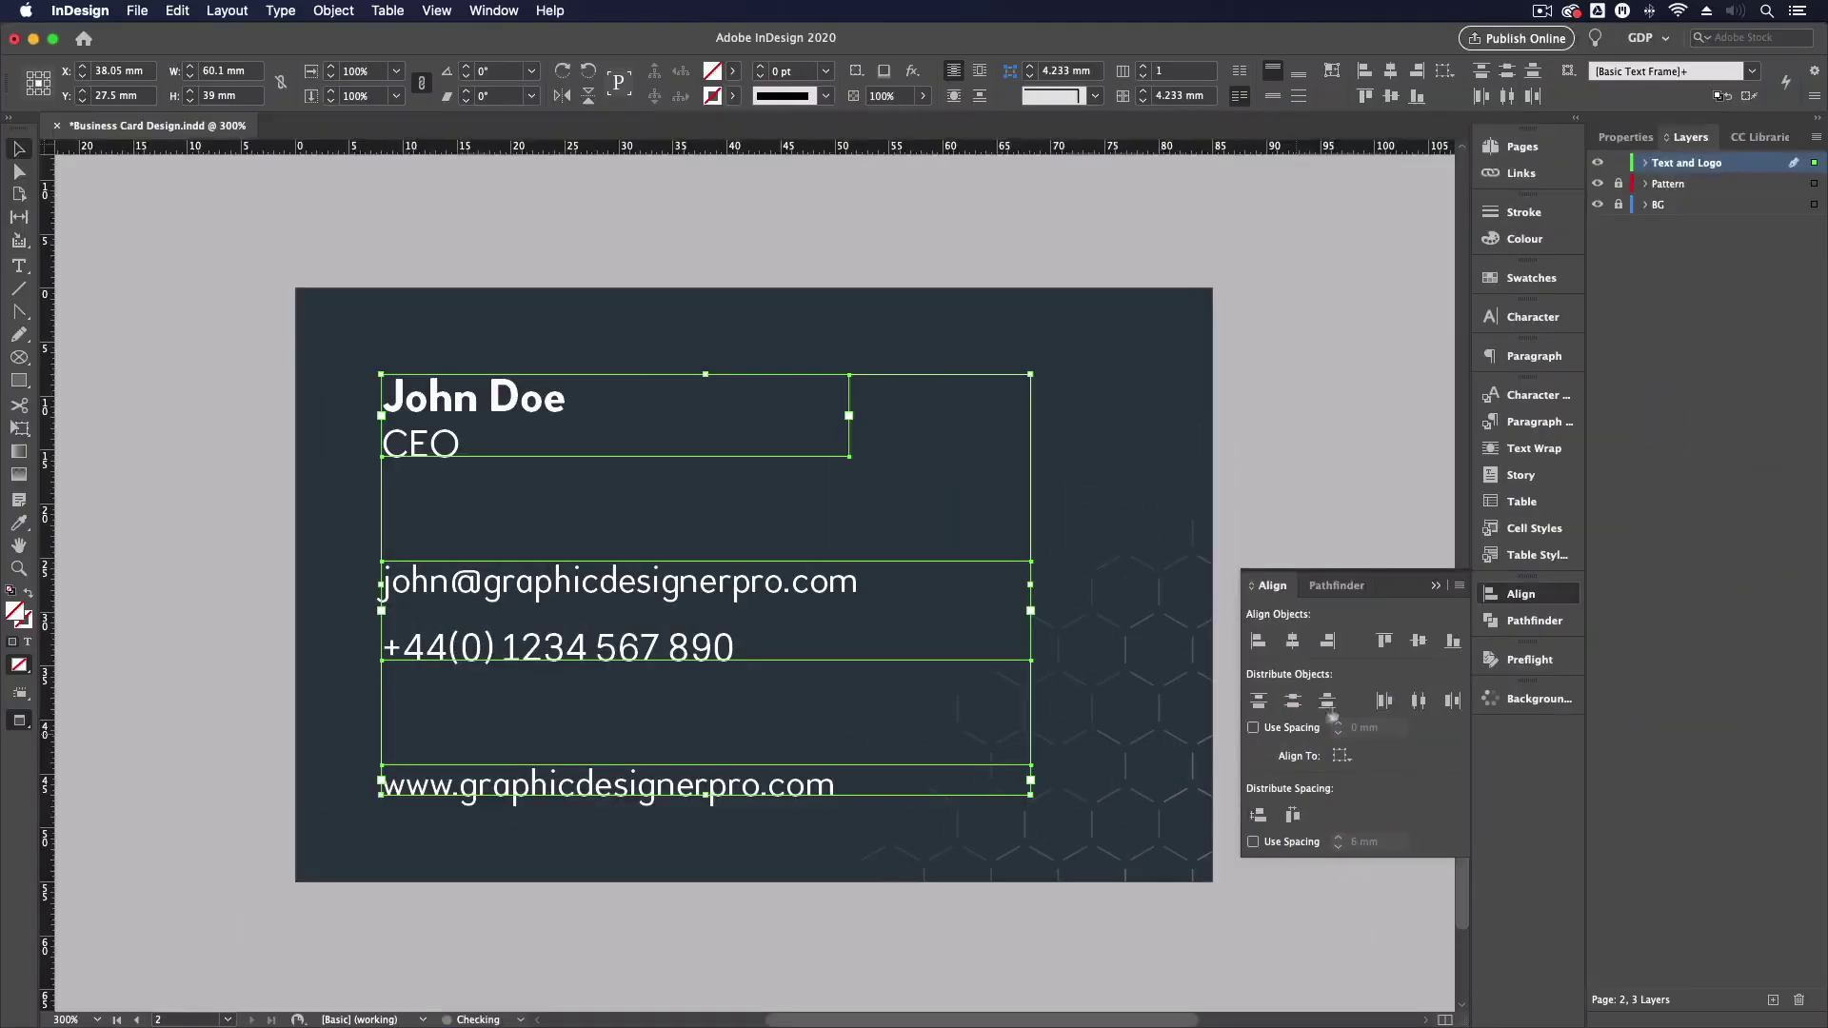
left_click(221, 488)
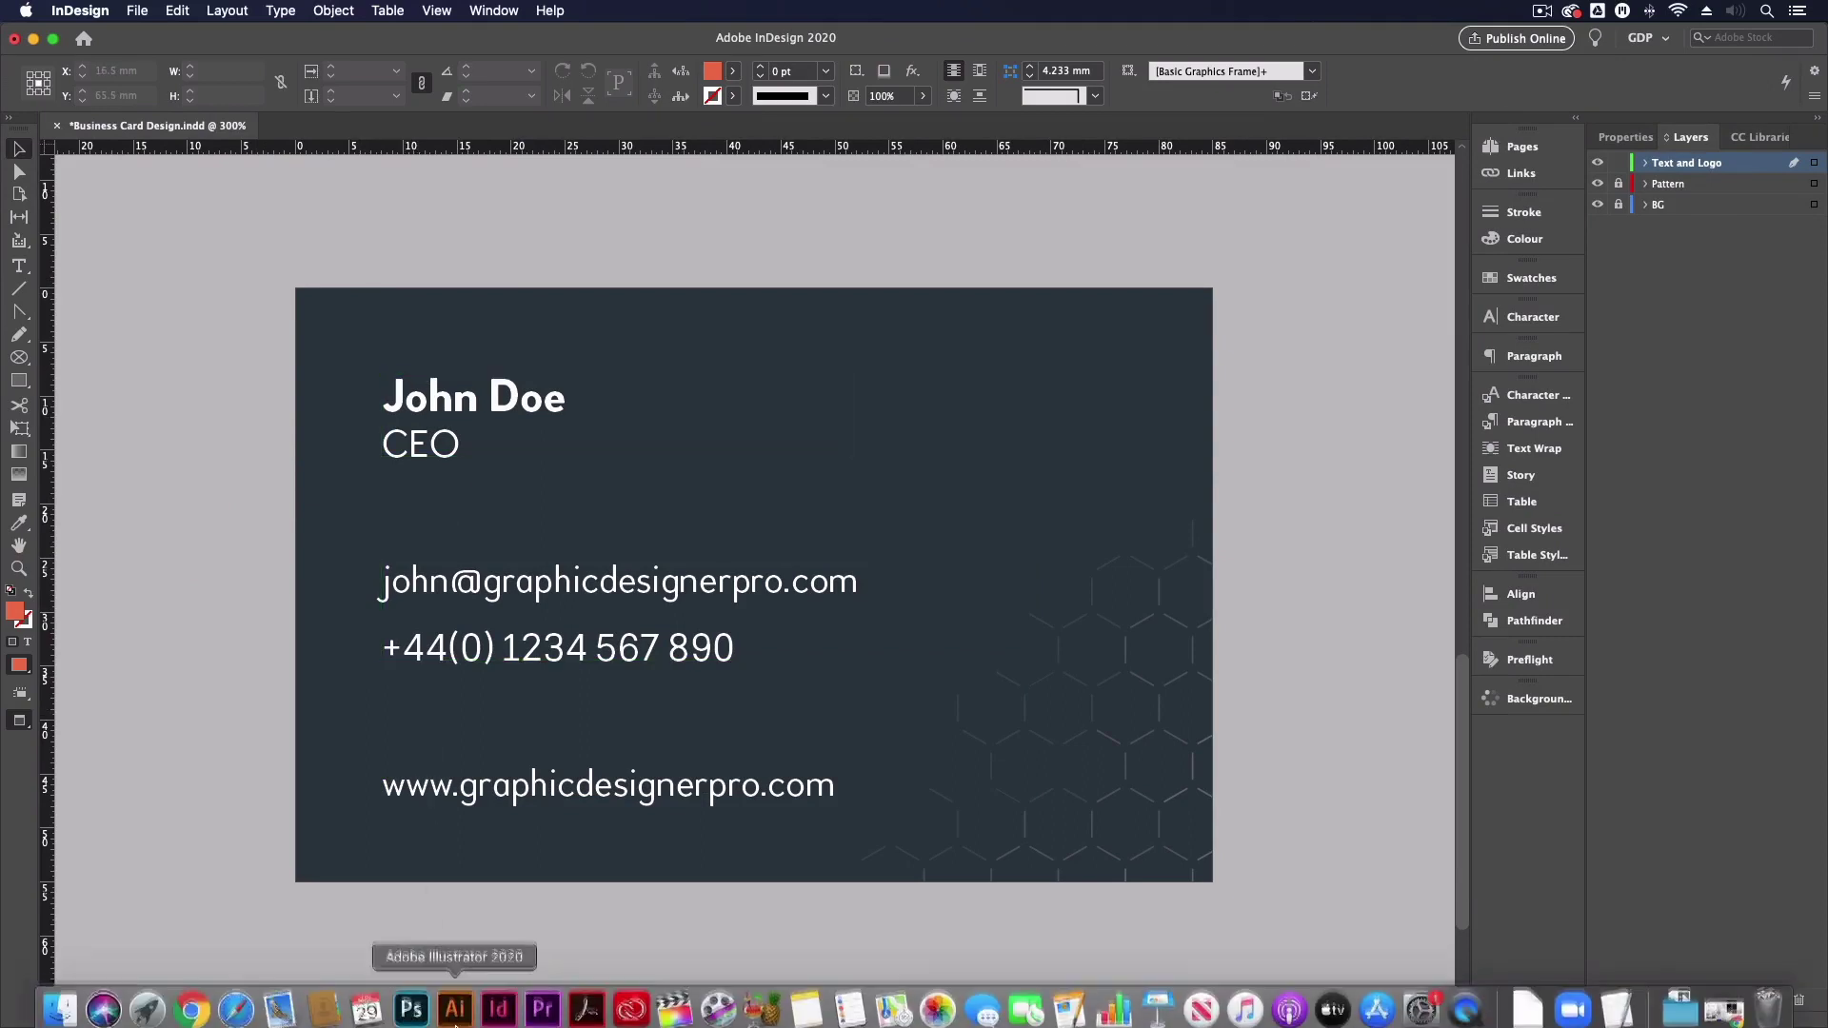
Copy the orange round G icon from Logo.ai in Illustrator and paste it onto the card's back in InDesign
left_click(455, 1011)
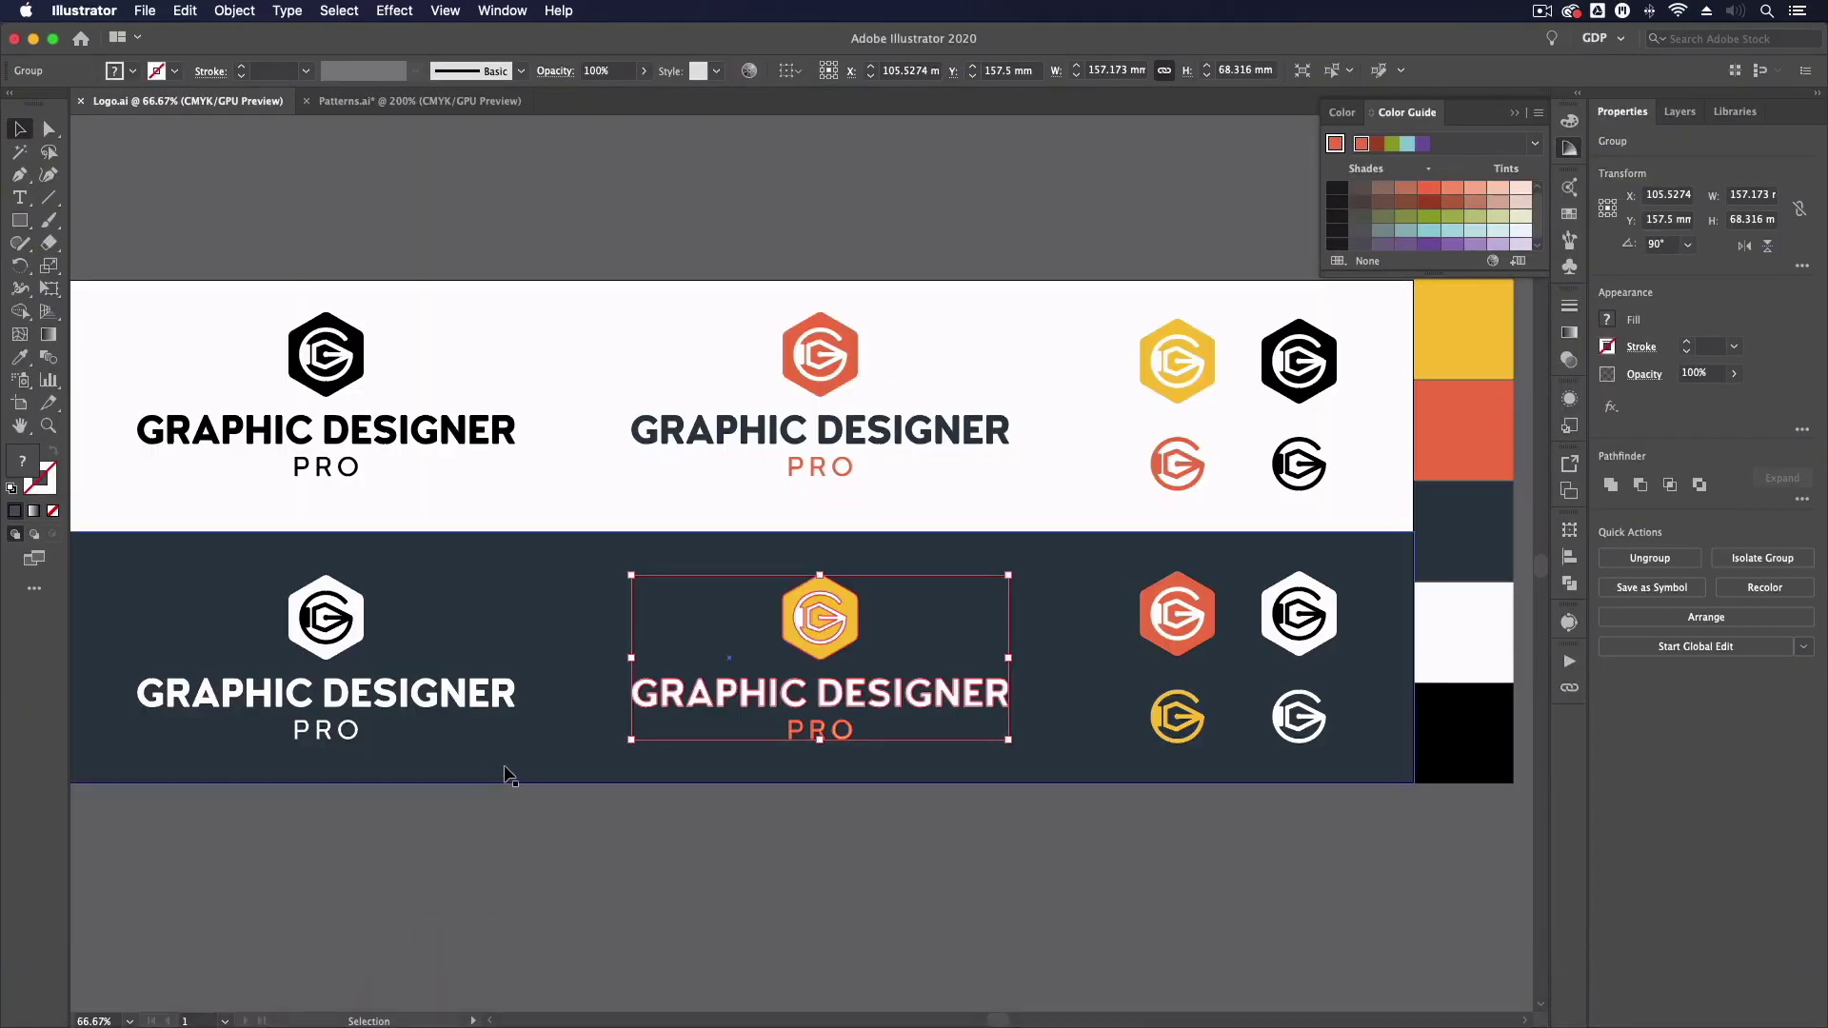
left_click(1155, 480)
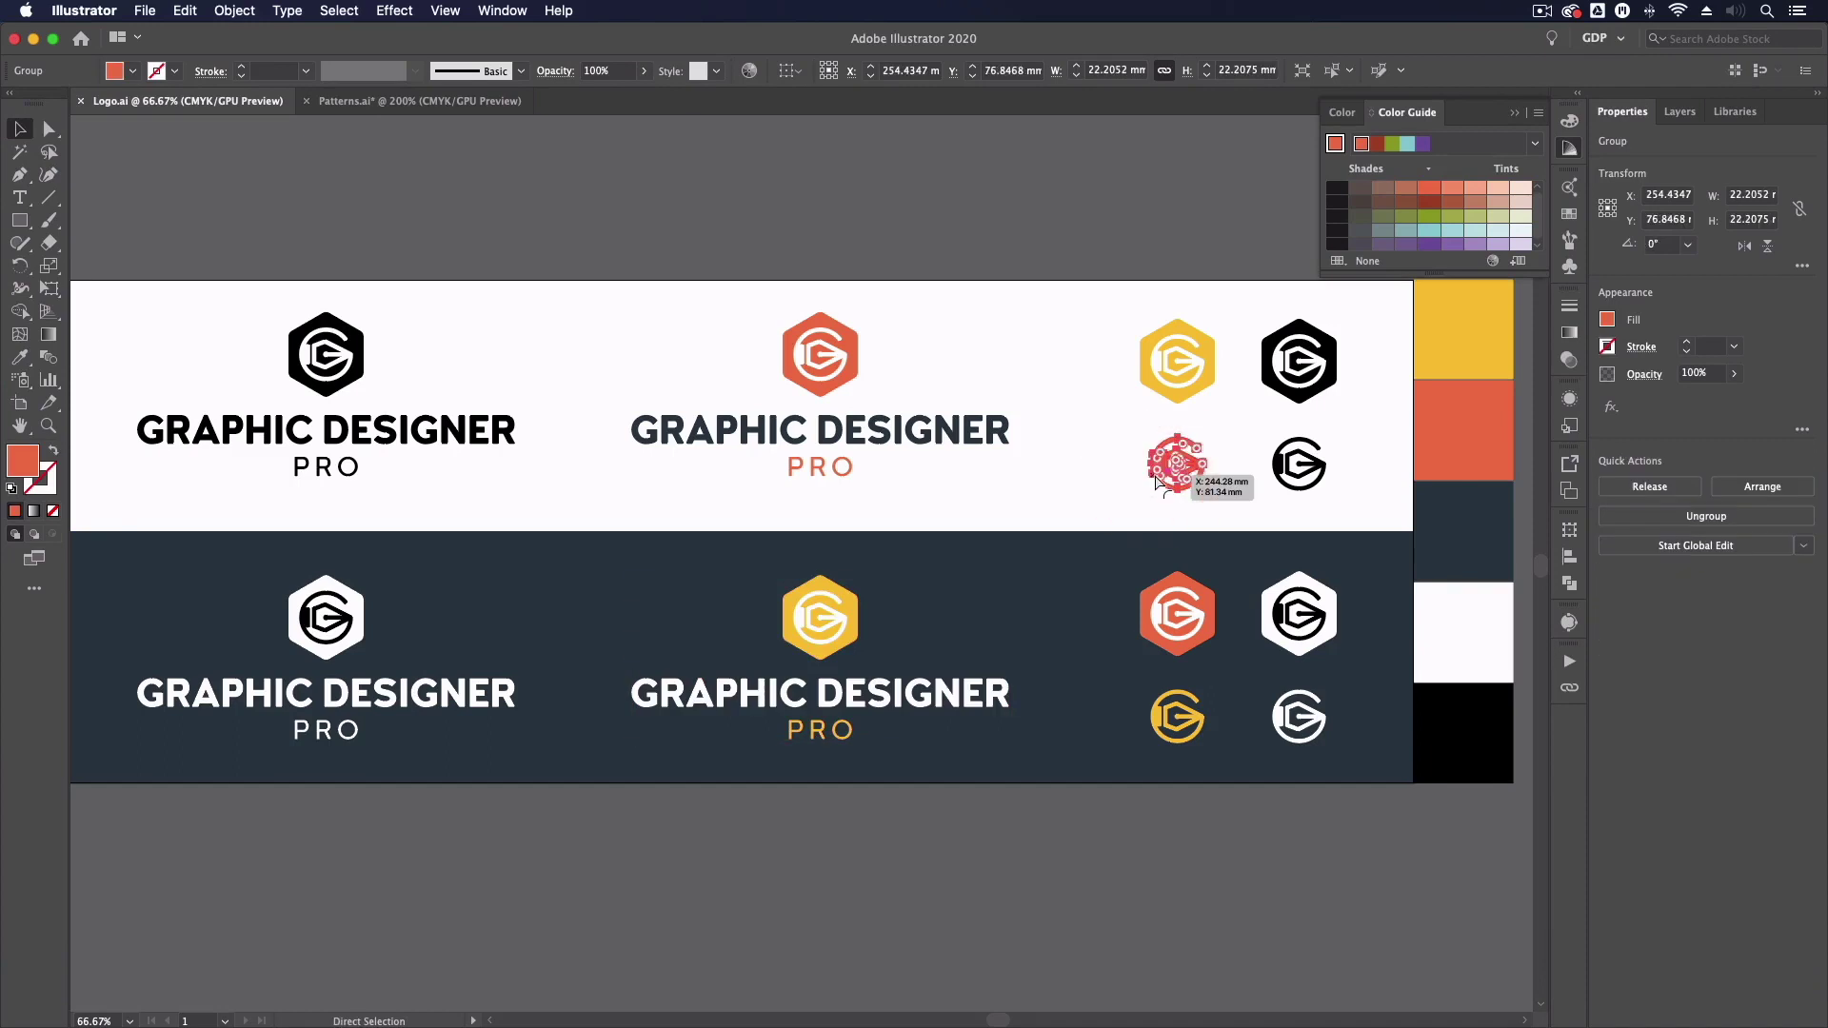
key("cmd+equal")
key("cmd+equal")
mouse_move(916, 486)
left_mouse_down()
mouse_move(885, 418)
mouse_move(919, 491)
left_mouse_up()
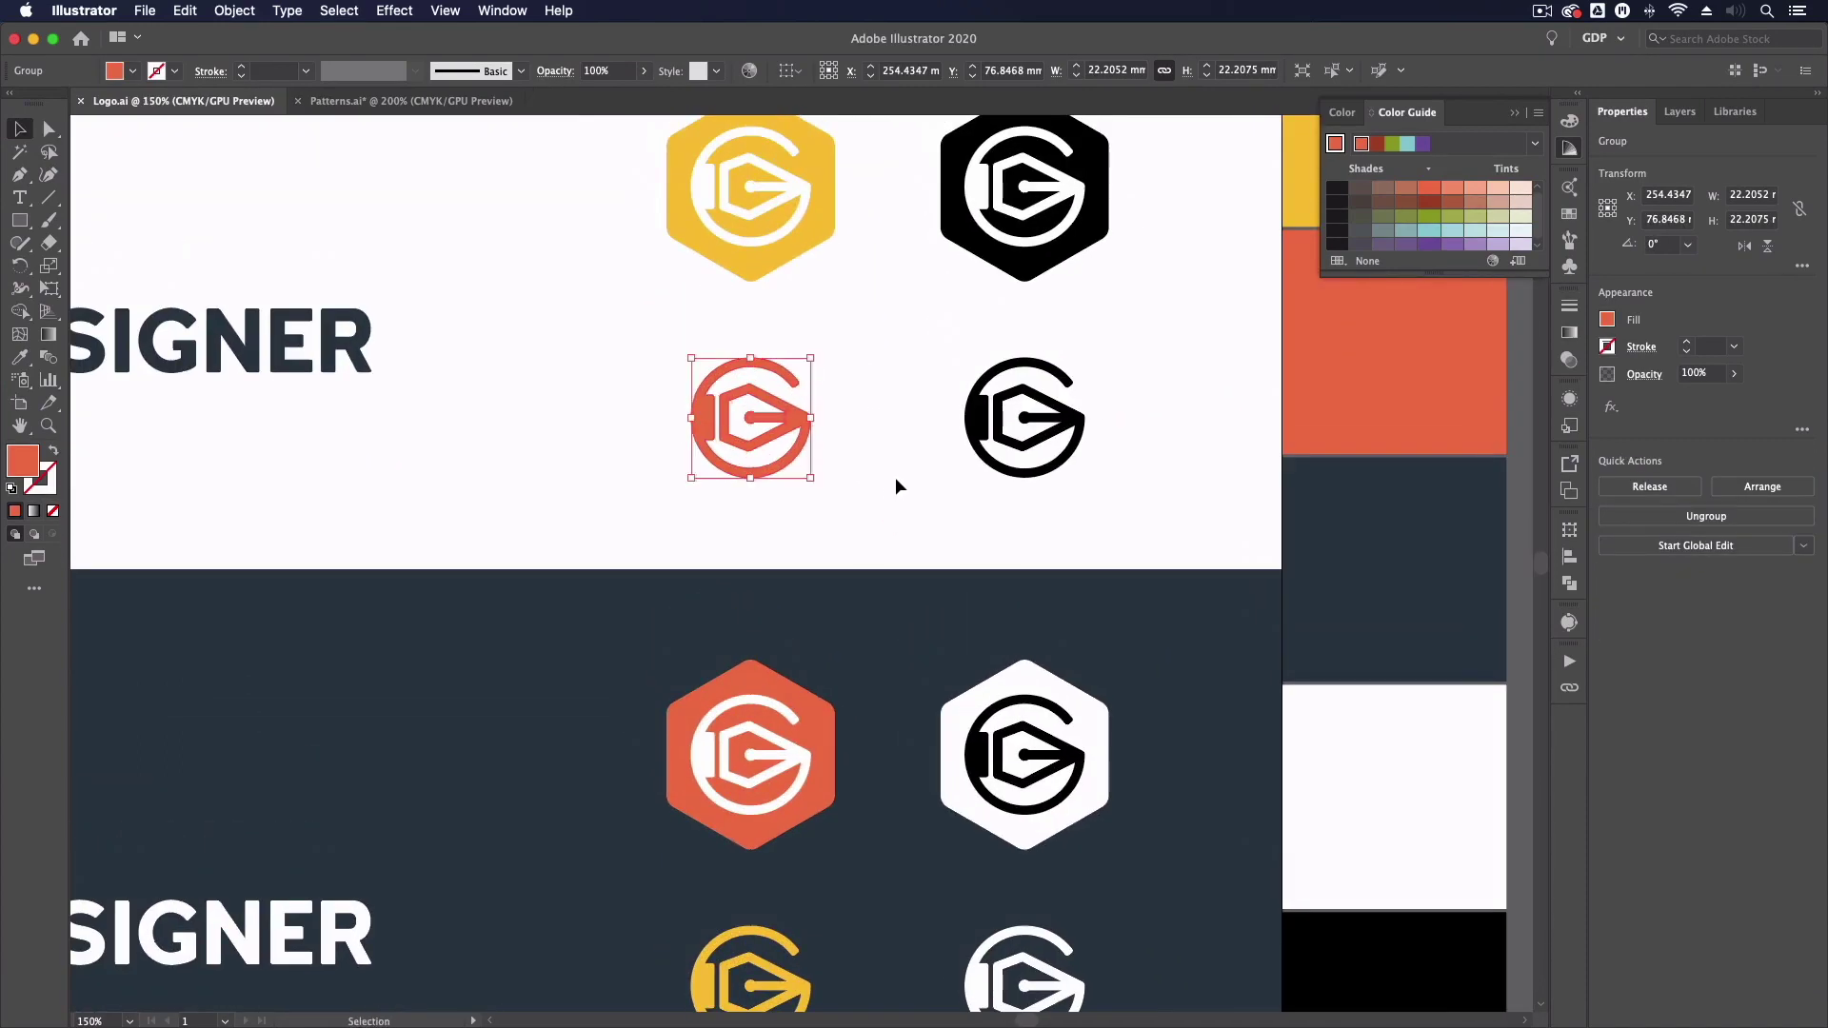
left_click(694, 1008)
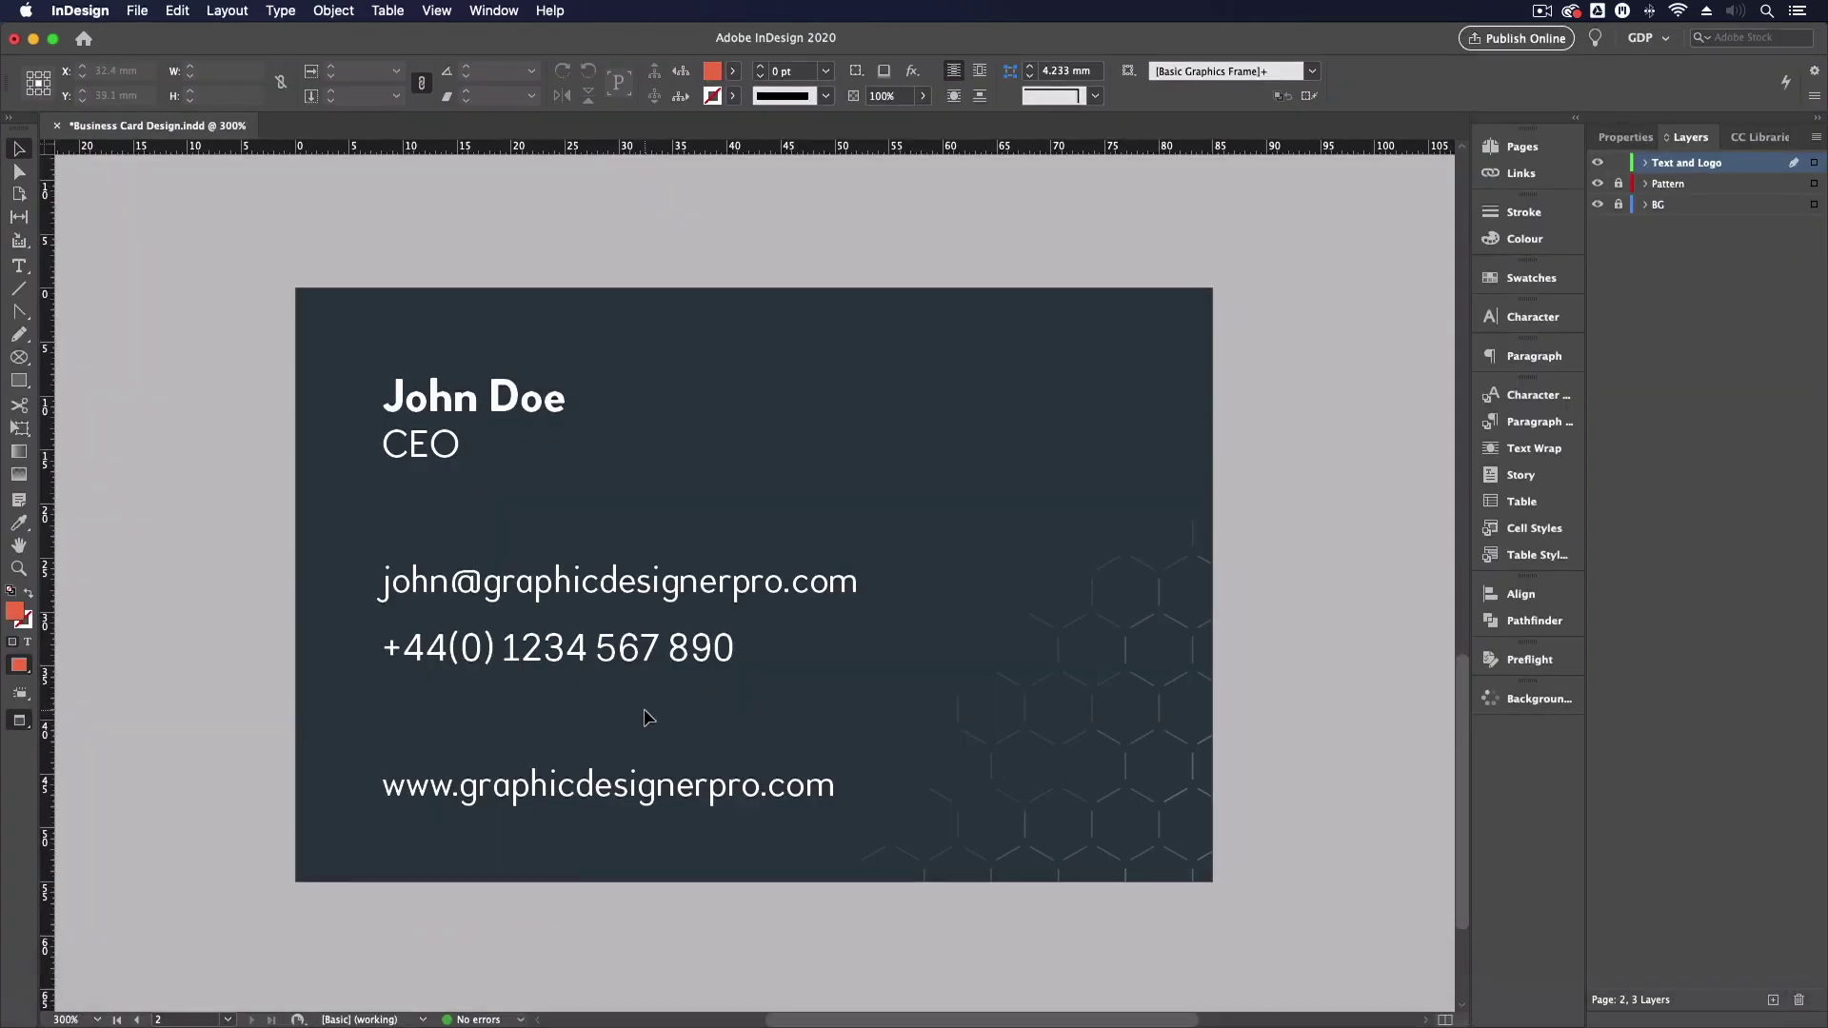
key("super+v")
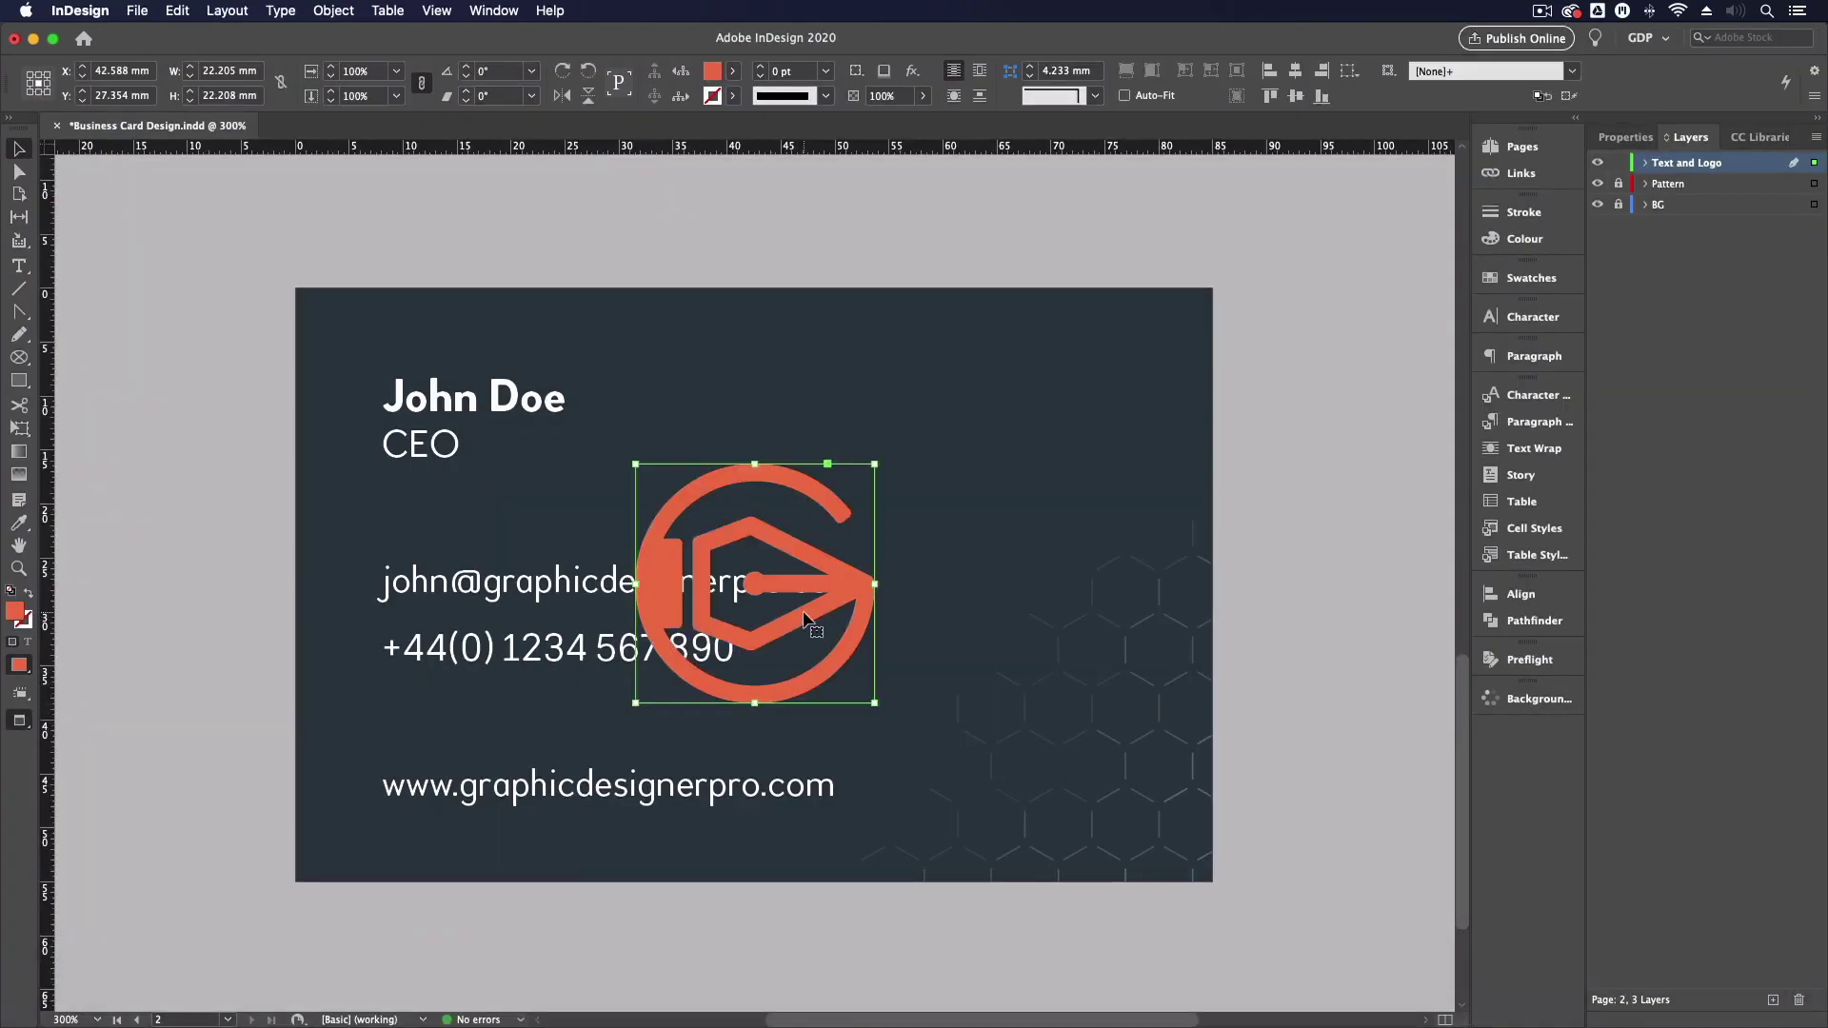
Move the G icon into the upper-right corner of the card's margins, scale it down to the name frame's height and preview the card
key("w")
left_click_drag(786, 630, 1041, 541)
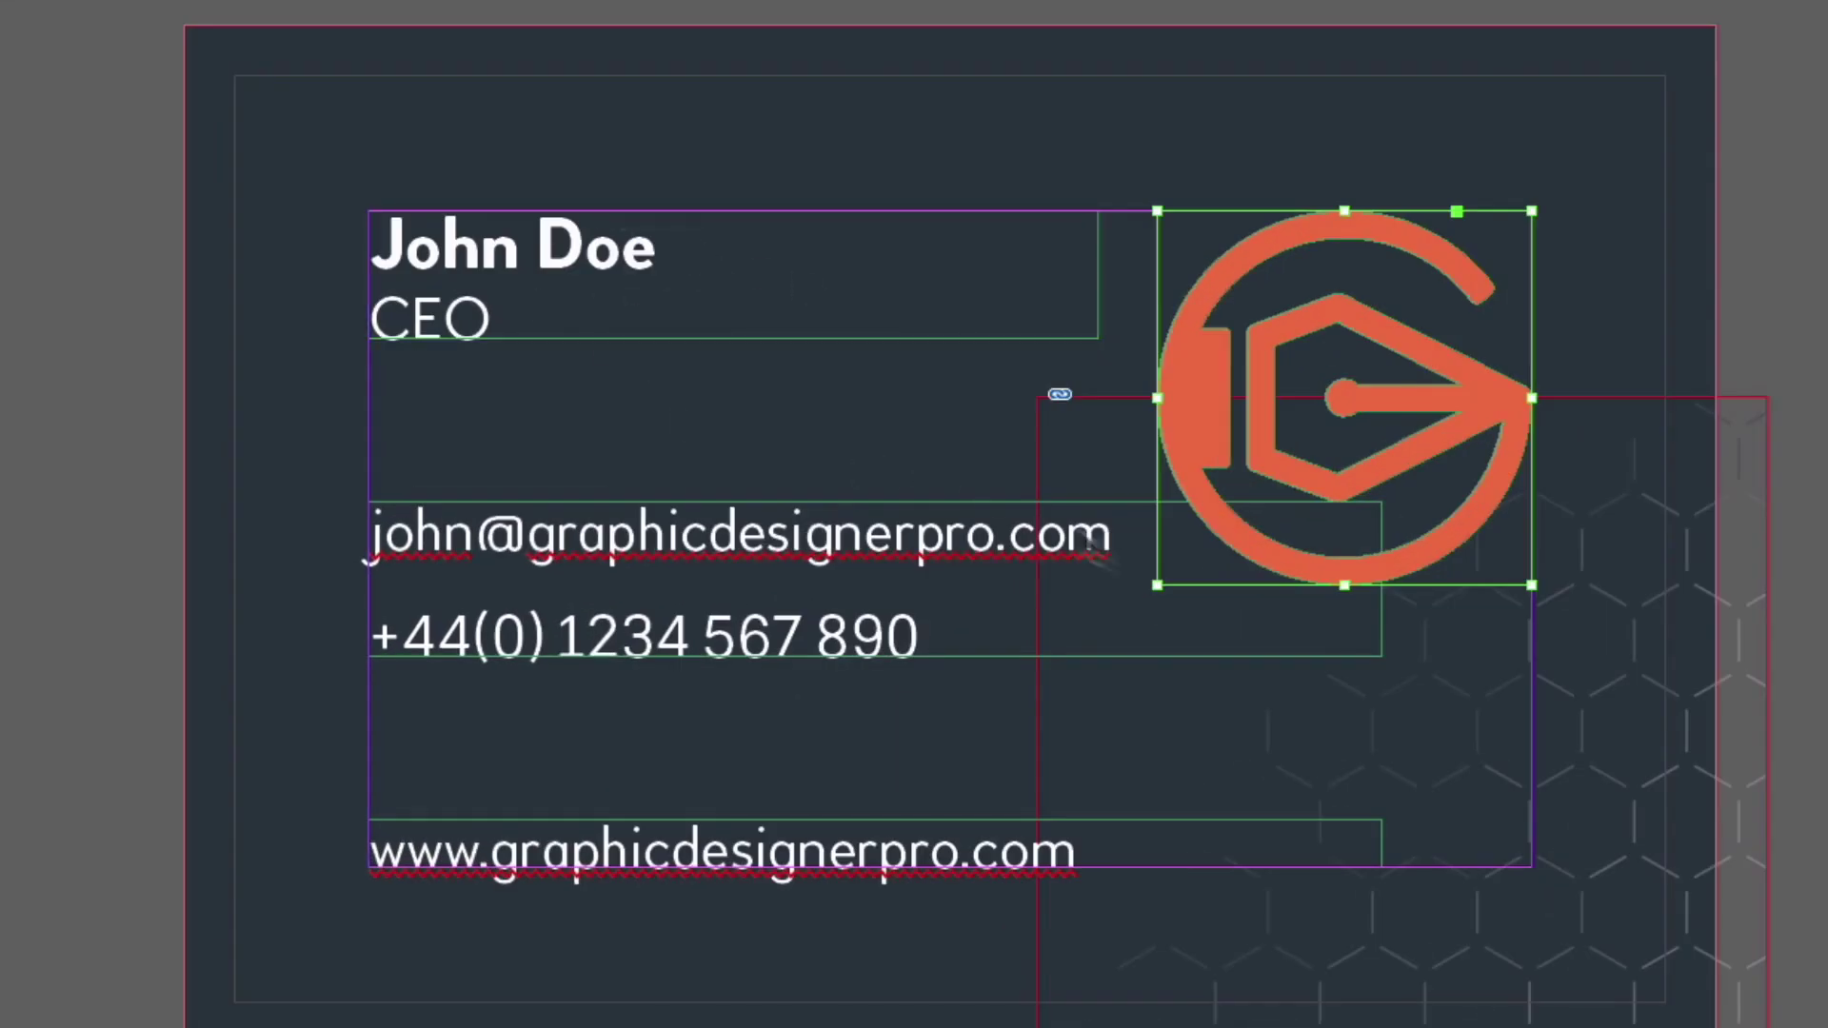
left_click_drag(1343, 585, 1460, 303)
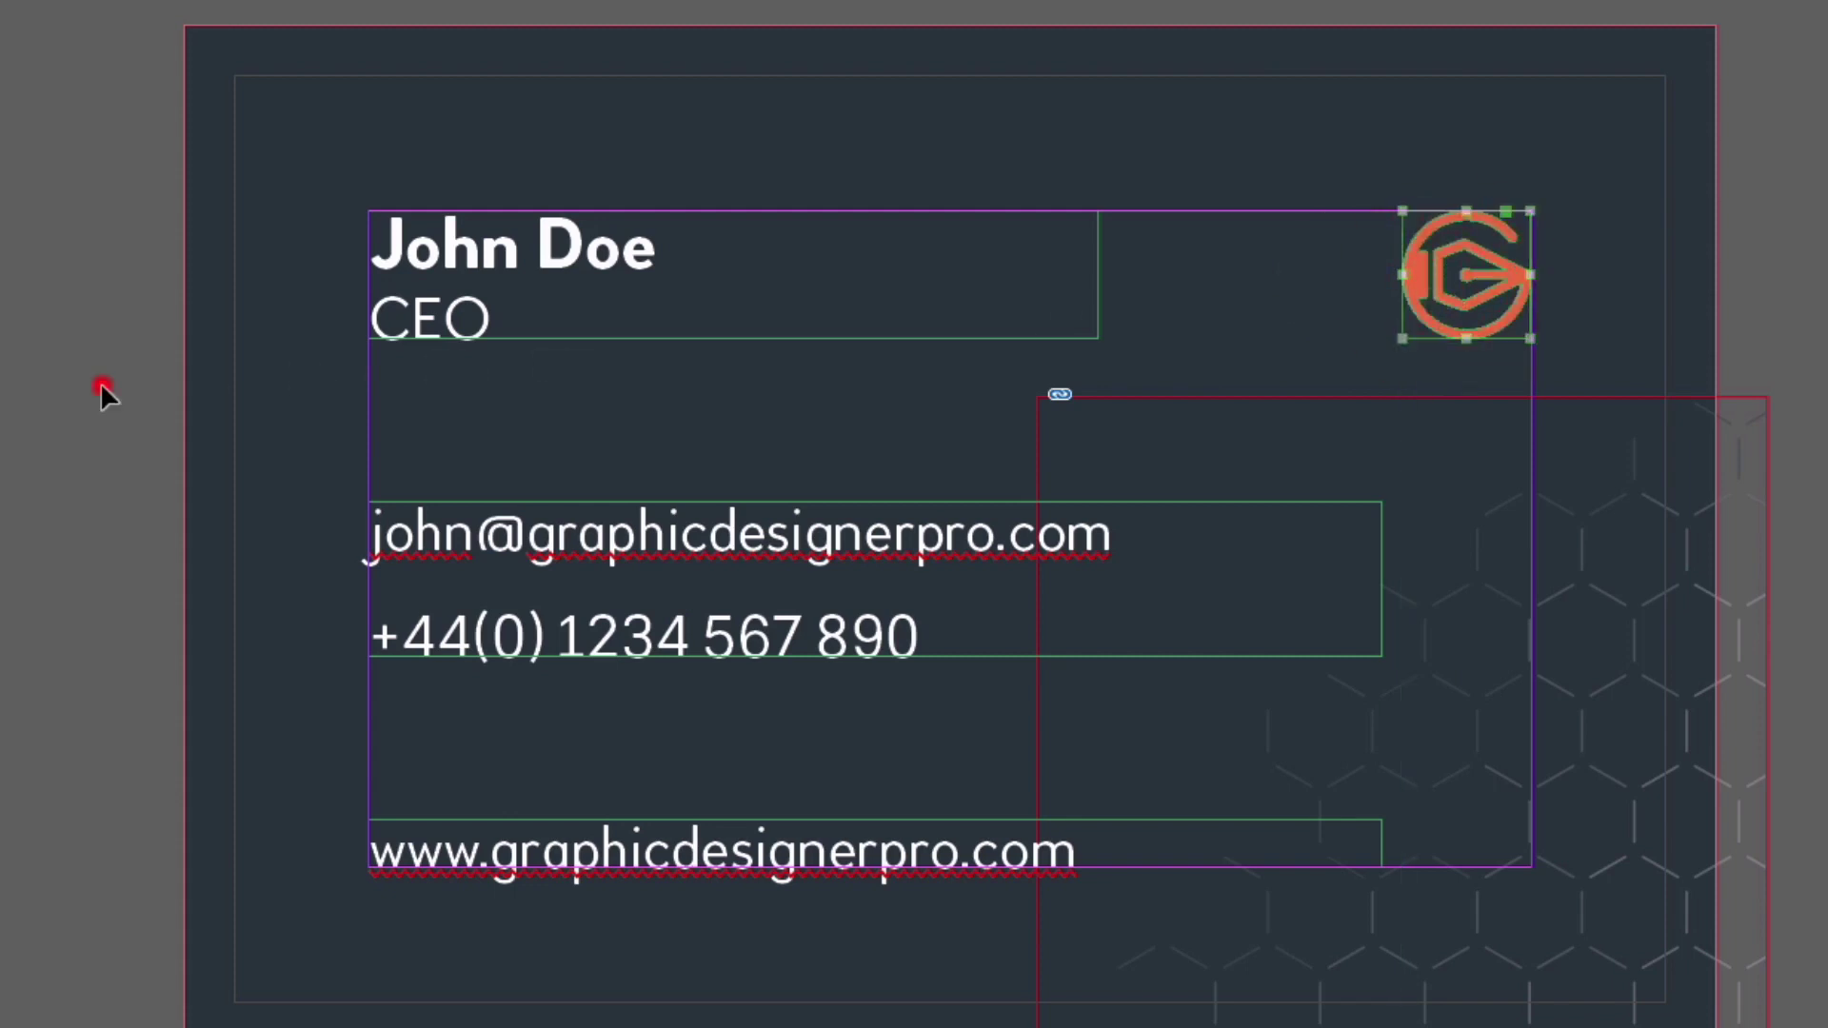
key("w")
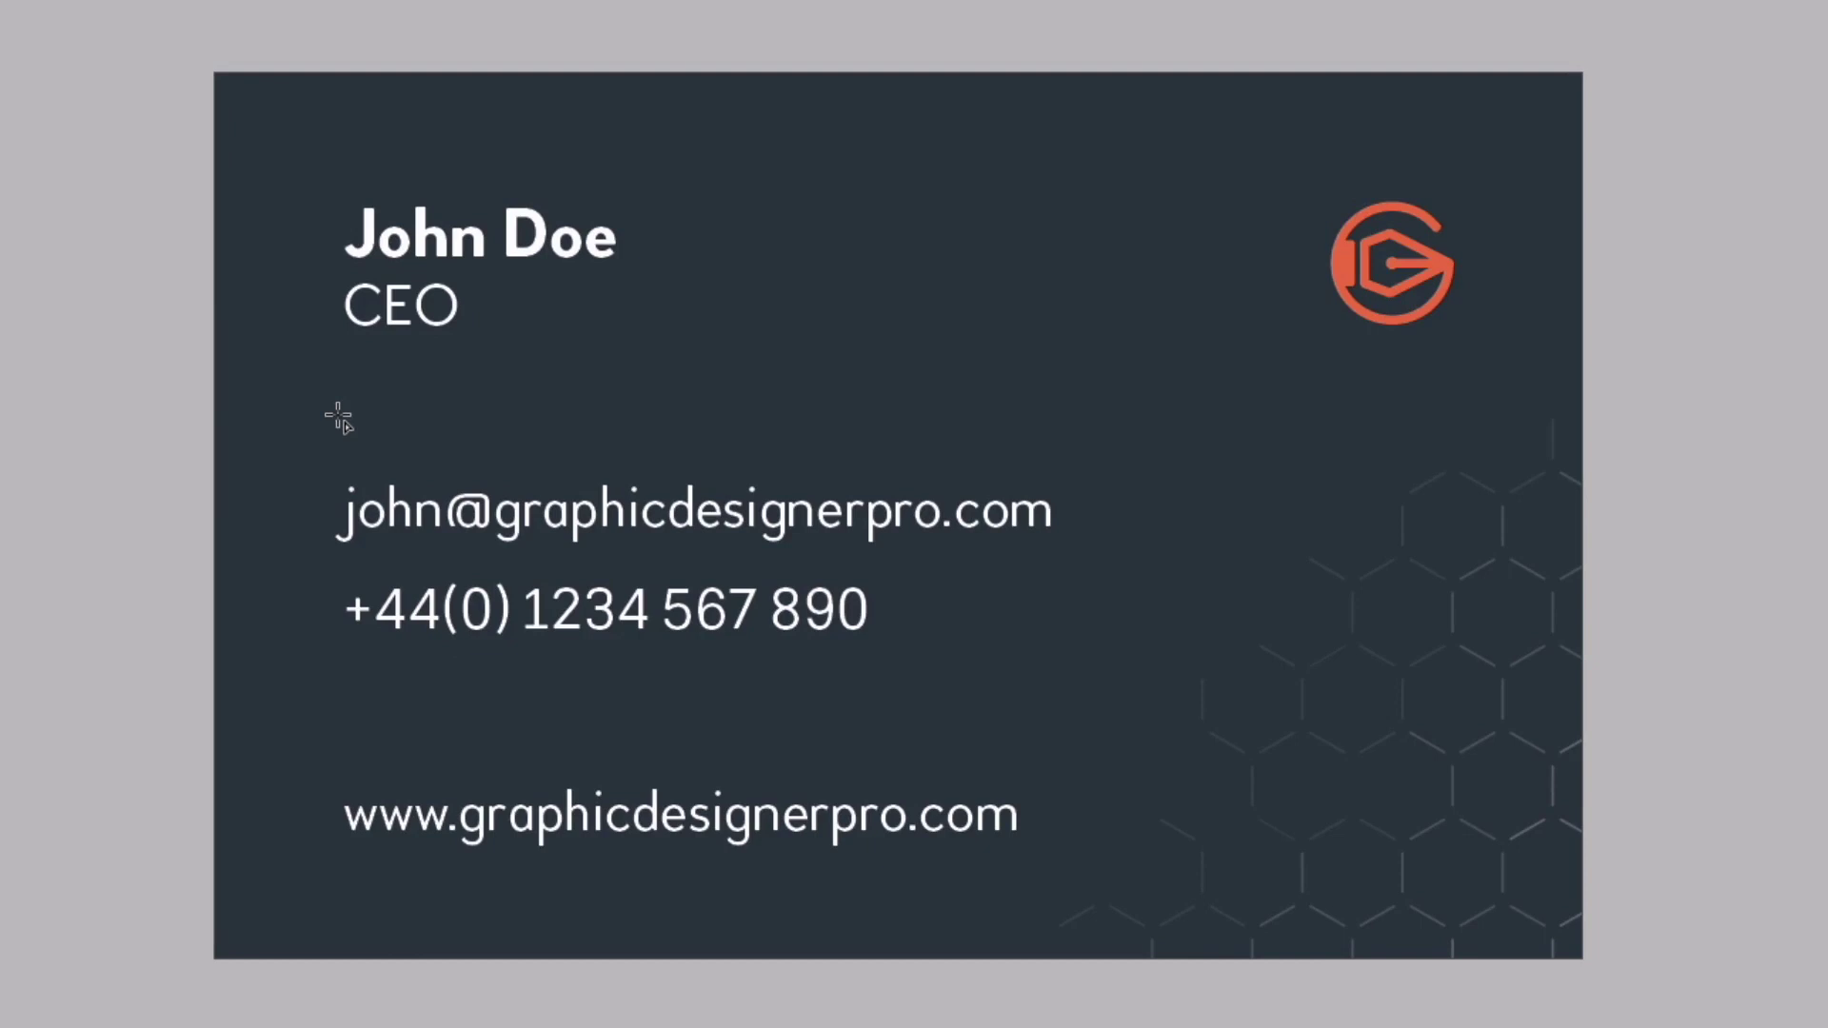
Draw an orange 1 pt horizontal line about 69 mm long between the margins below the job title and preview the card
key("w")
left_click_drag(343, 408, 1454, 410)
left_click(42, 483)
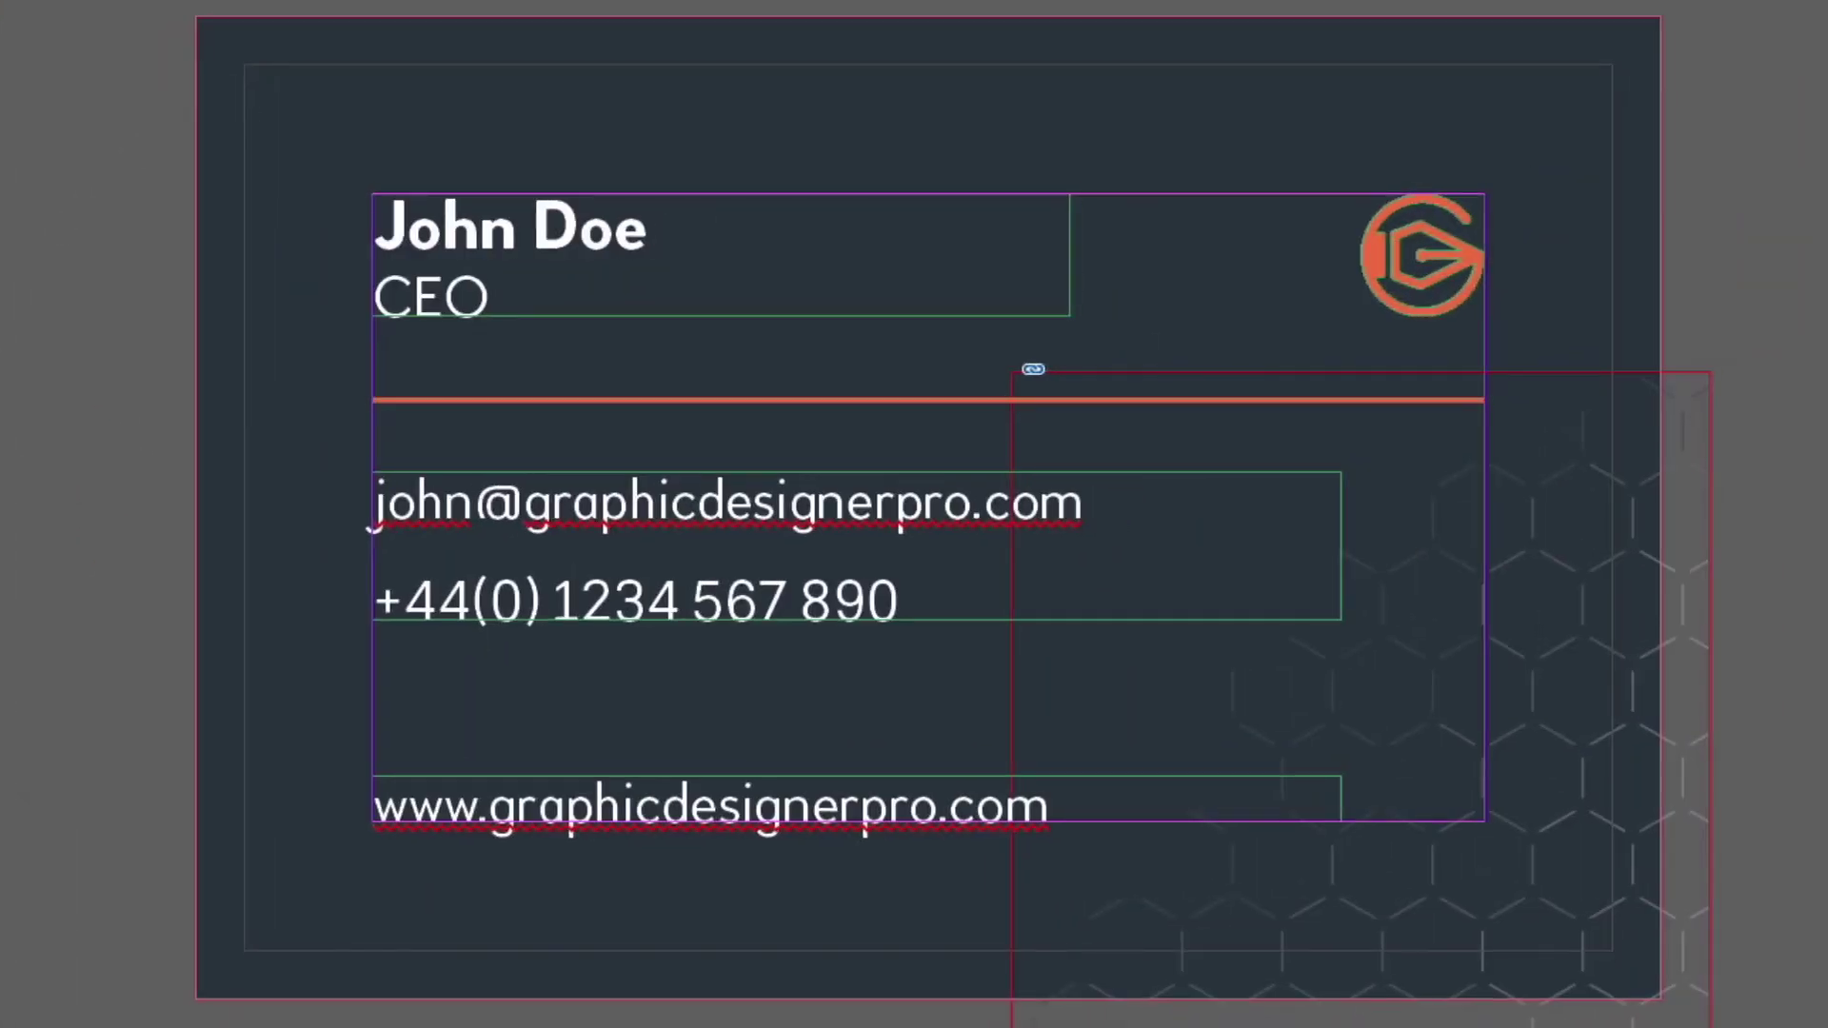
key("w")
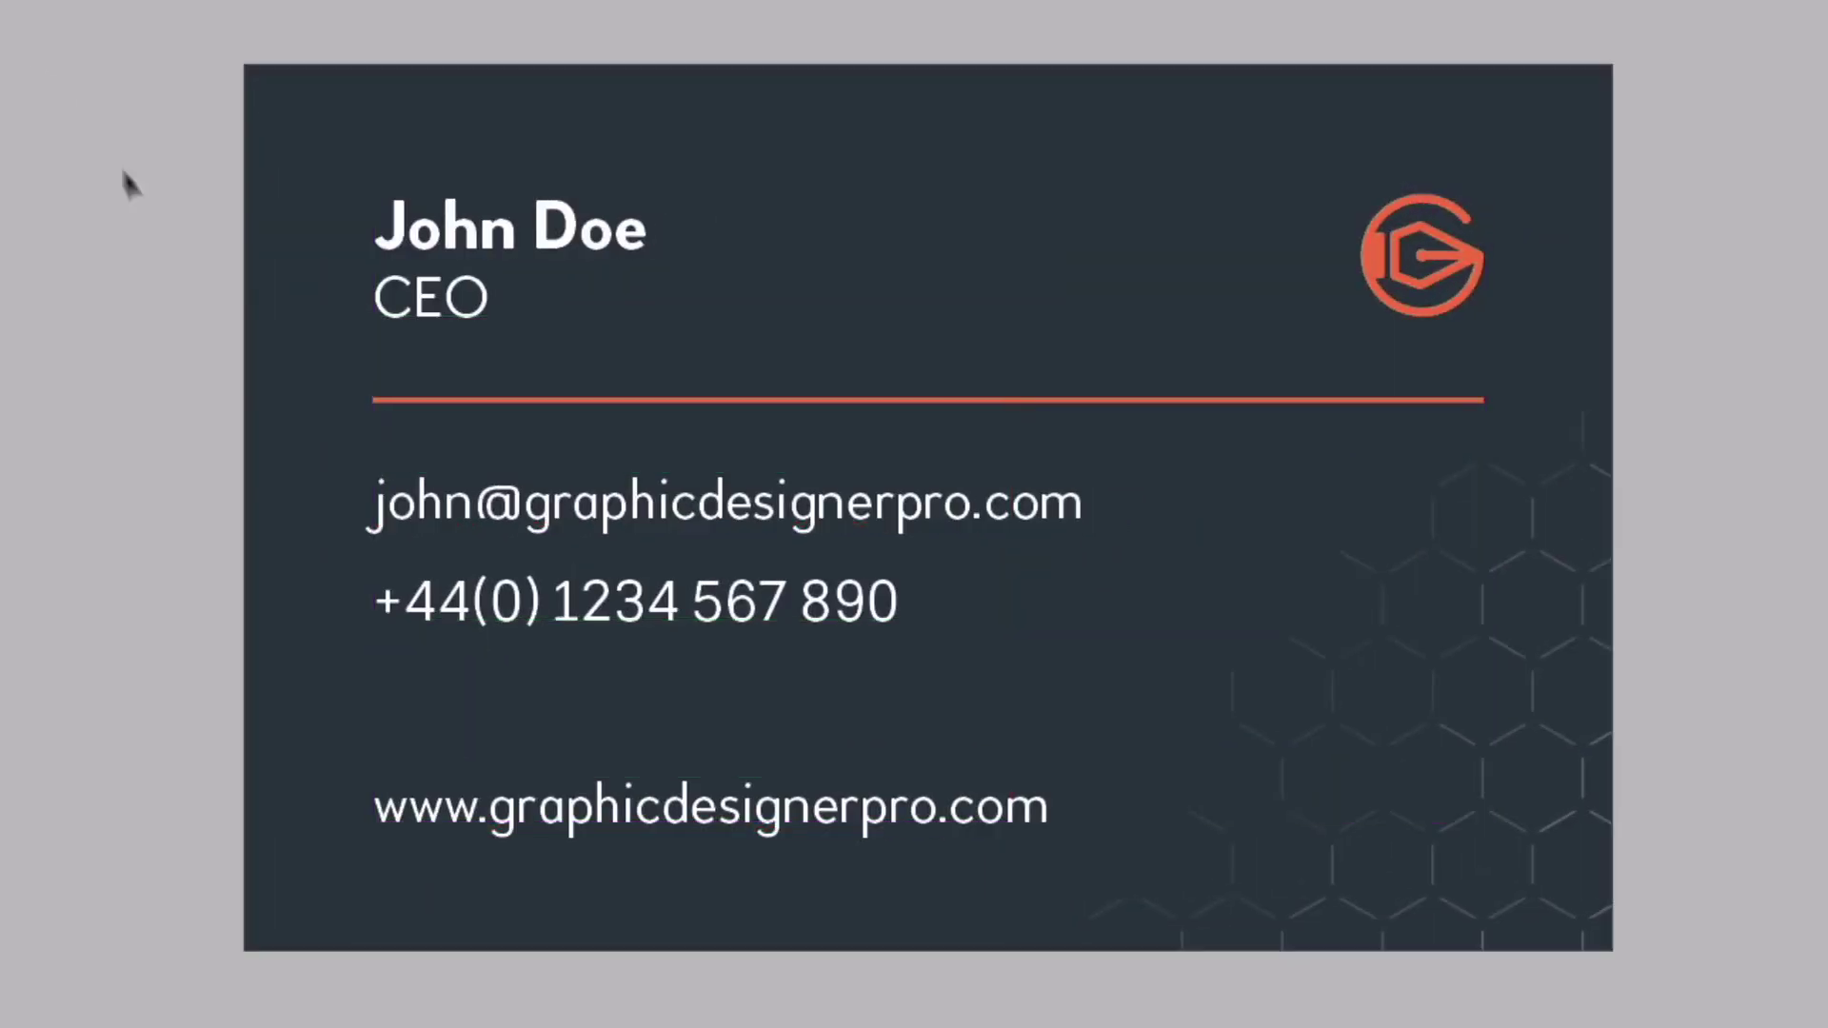
Change the divider line's stroke style to Dotted
left_click(540, 402)
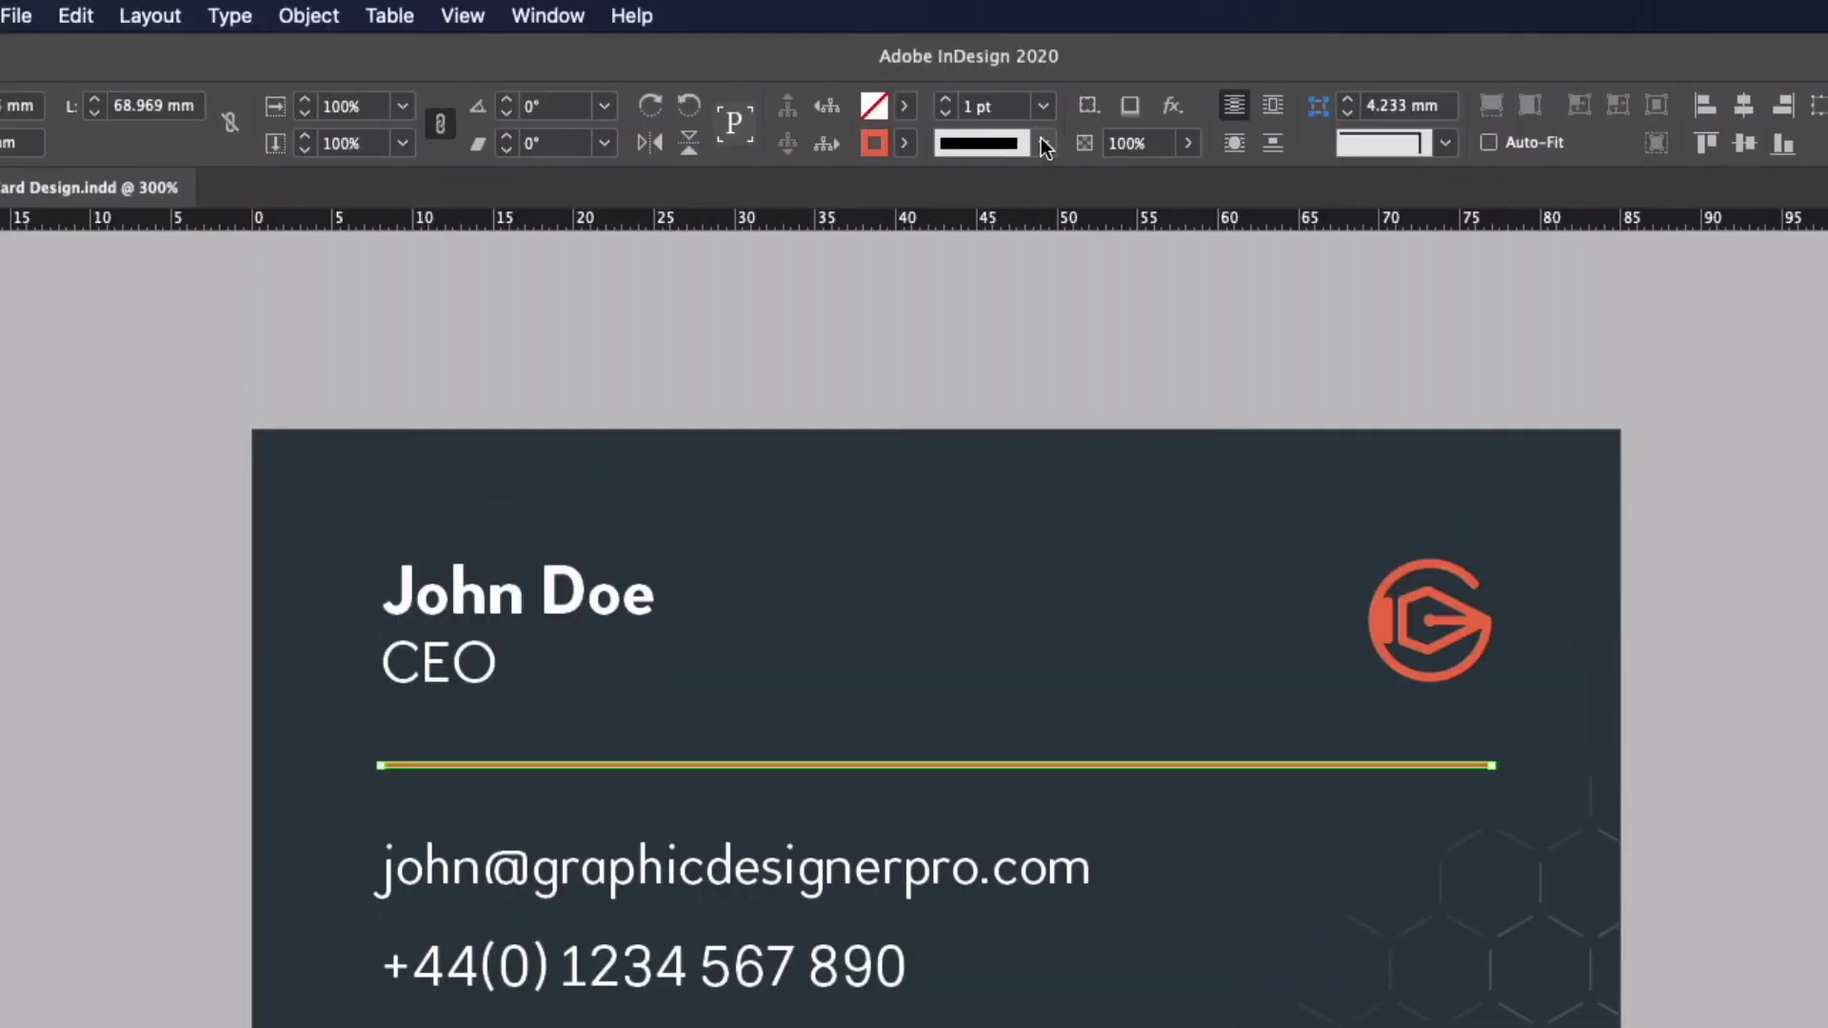
left_click(1044, 143)
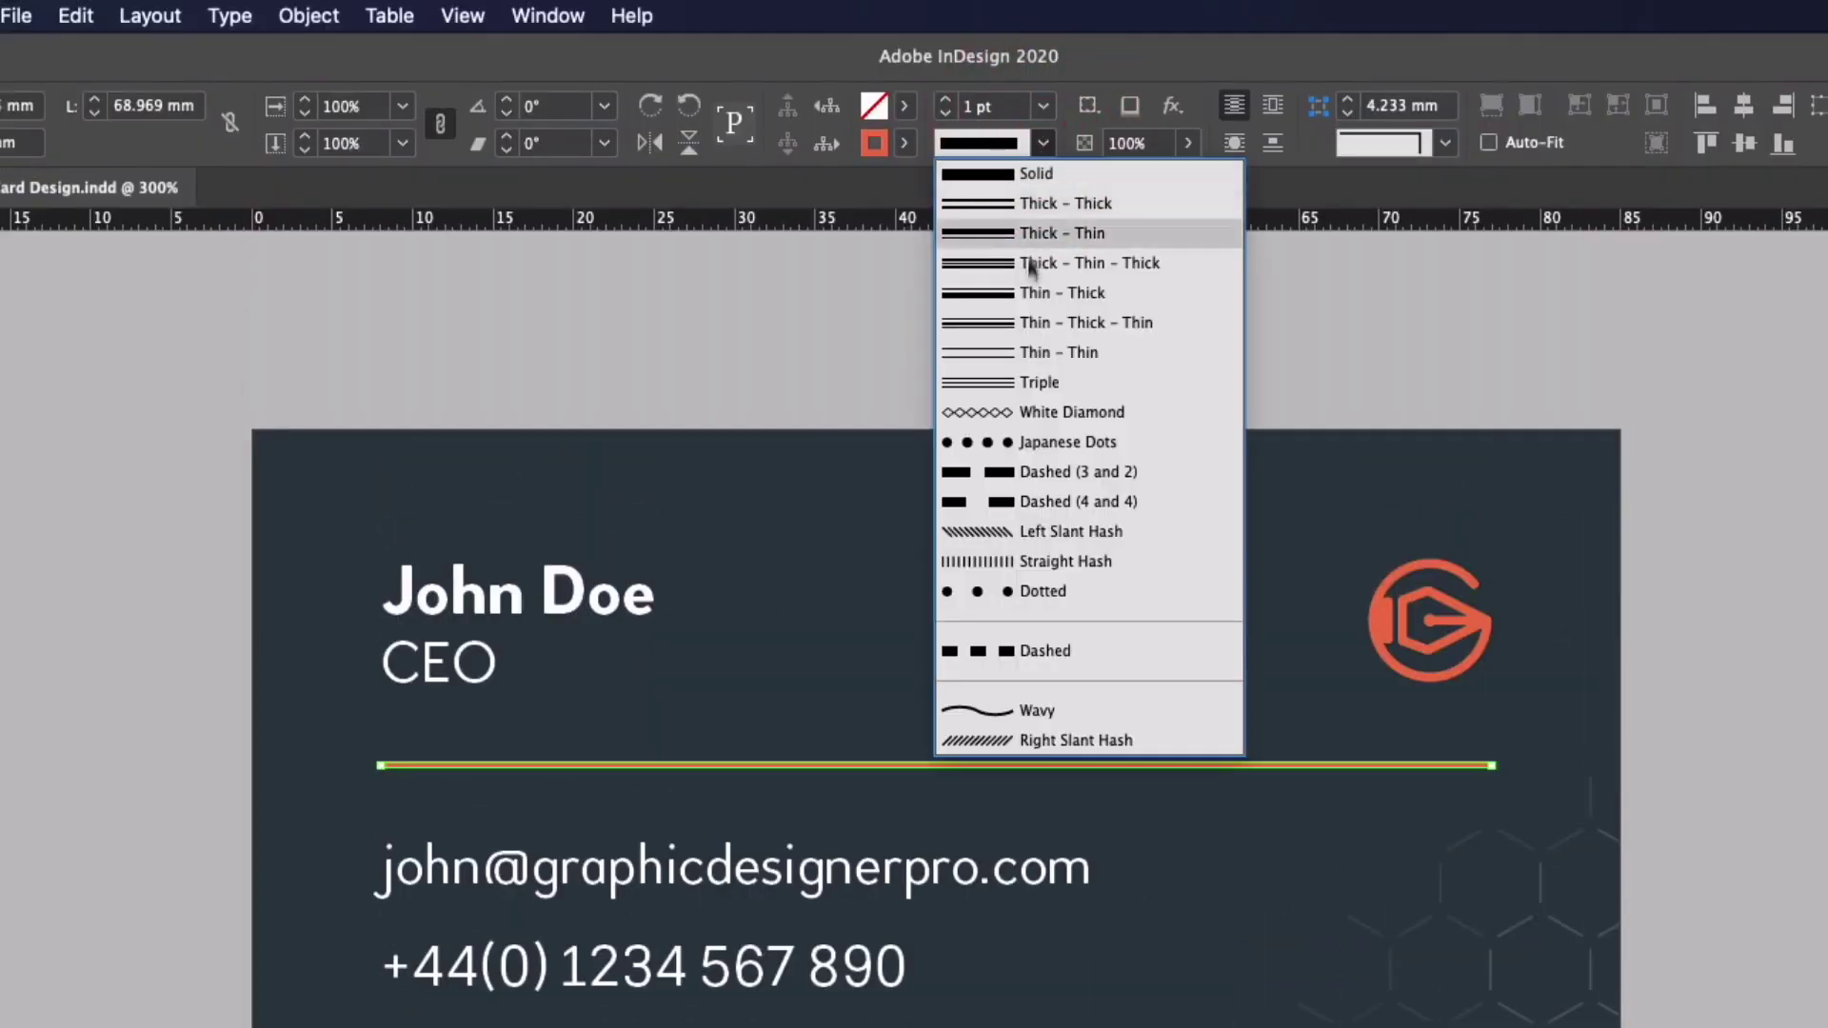
left_click(975, 590)
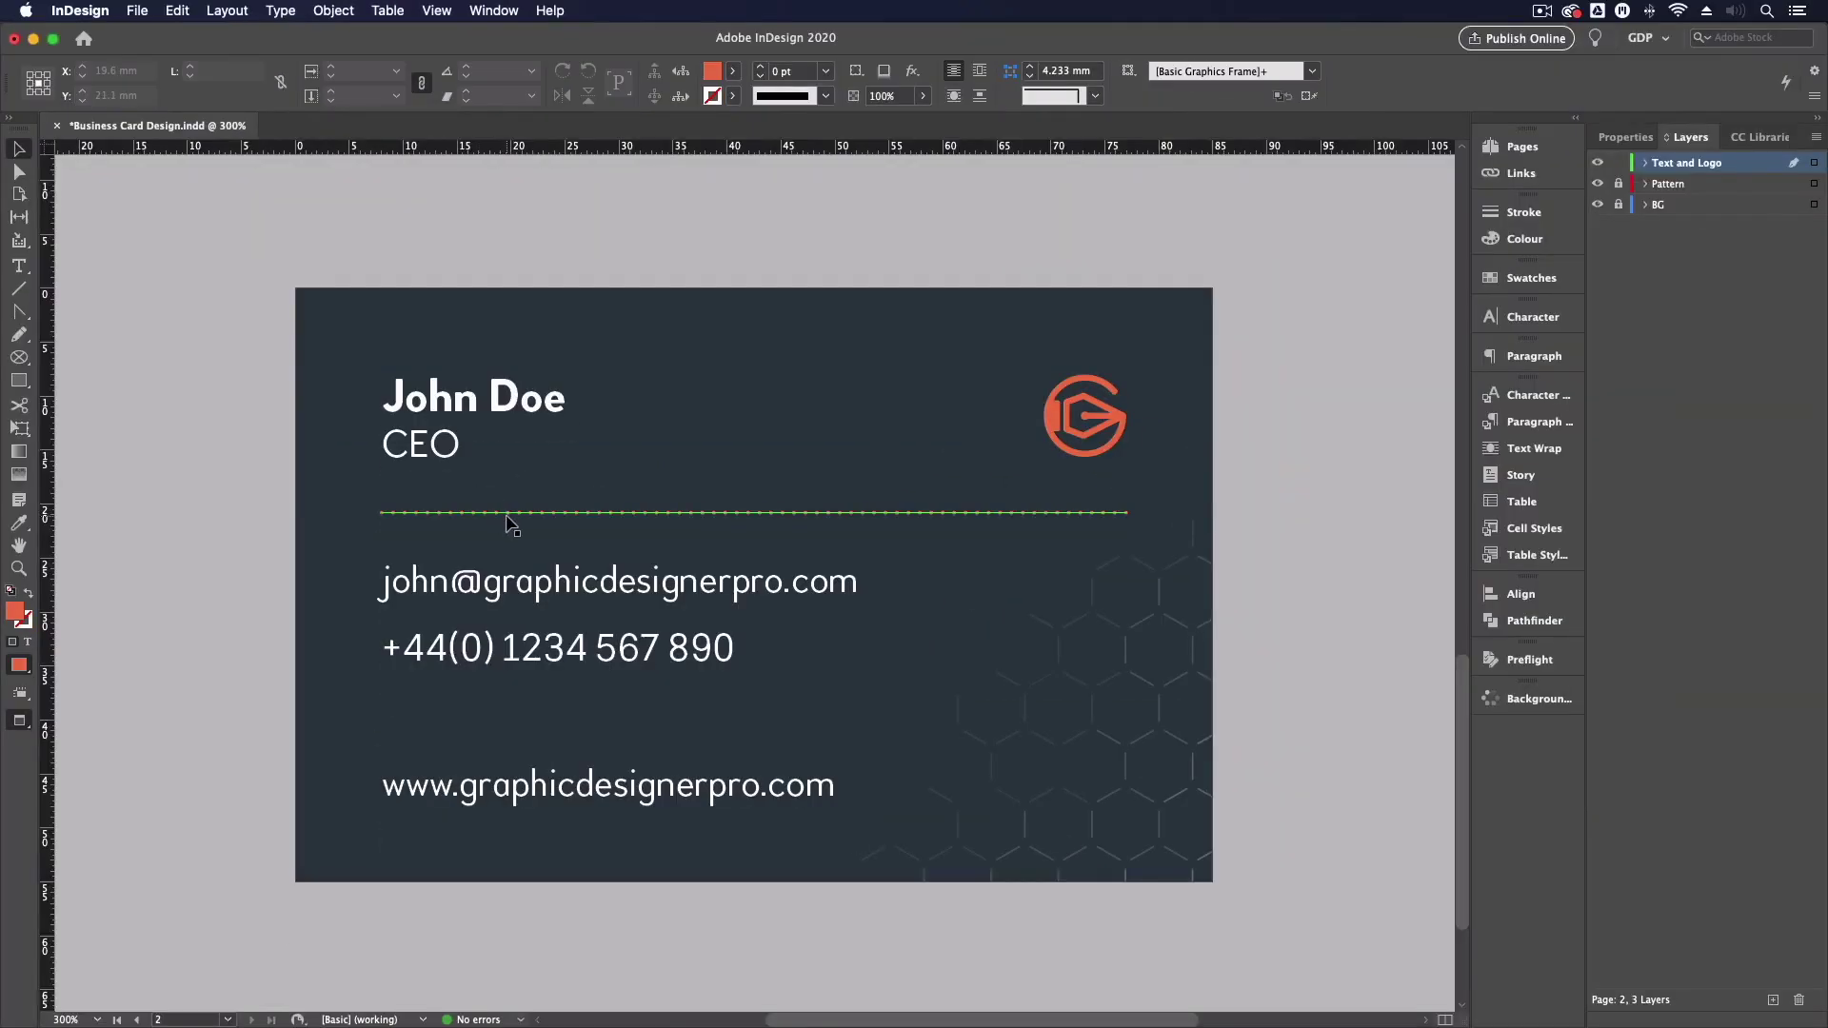
Duplicate the dotted line between the phone number and website, and space the text frames and both lines evenly in the vertical direction
left_click_drag(509, 522, 503, 723)
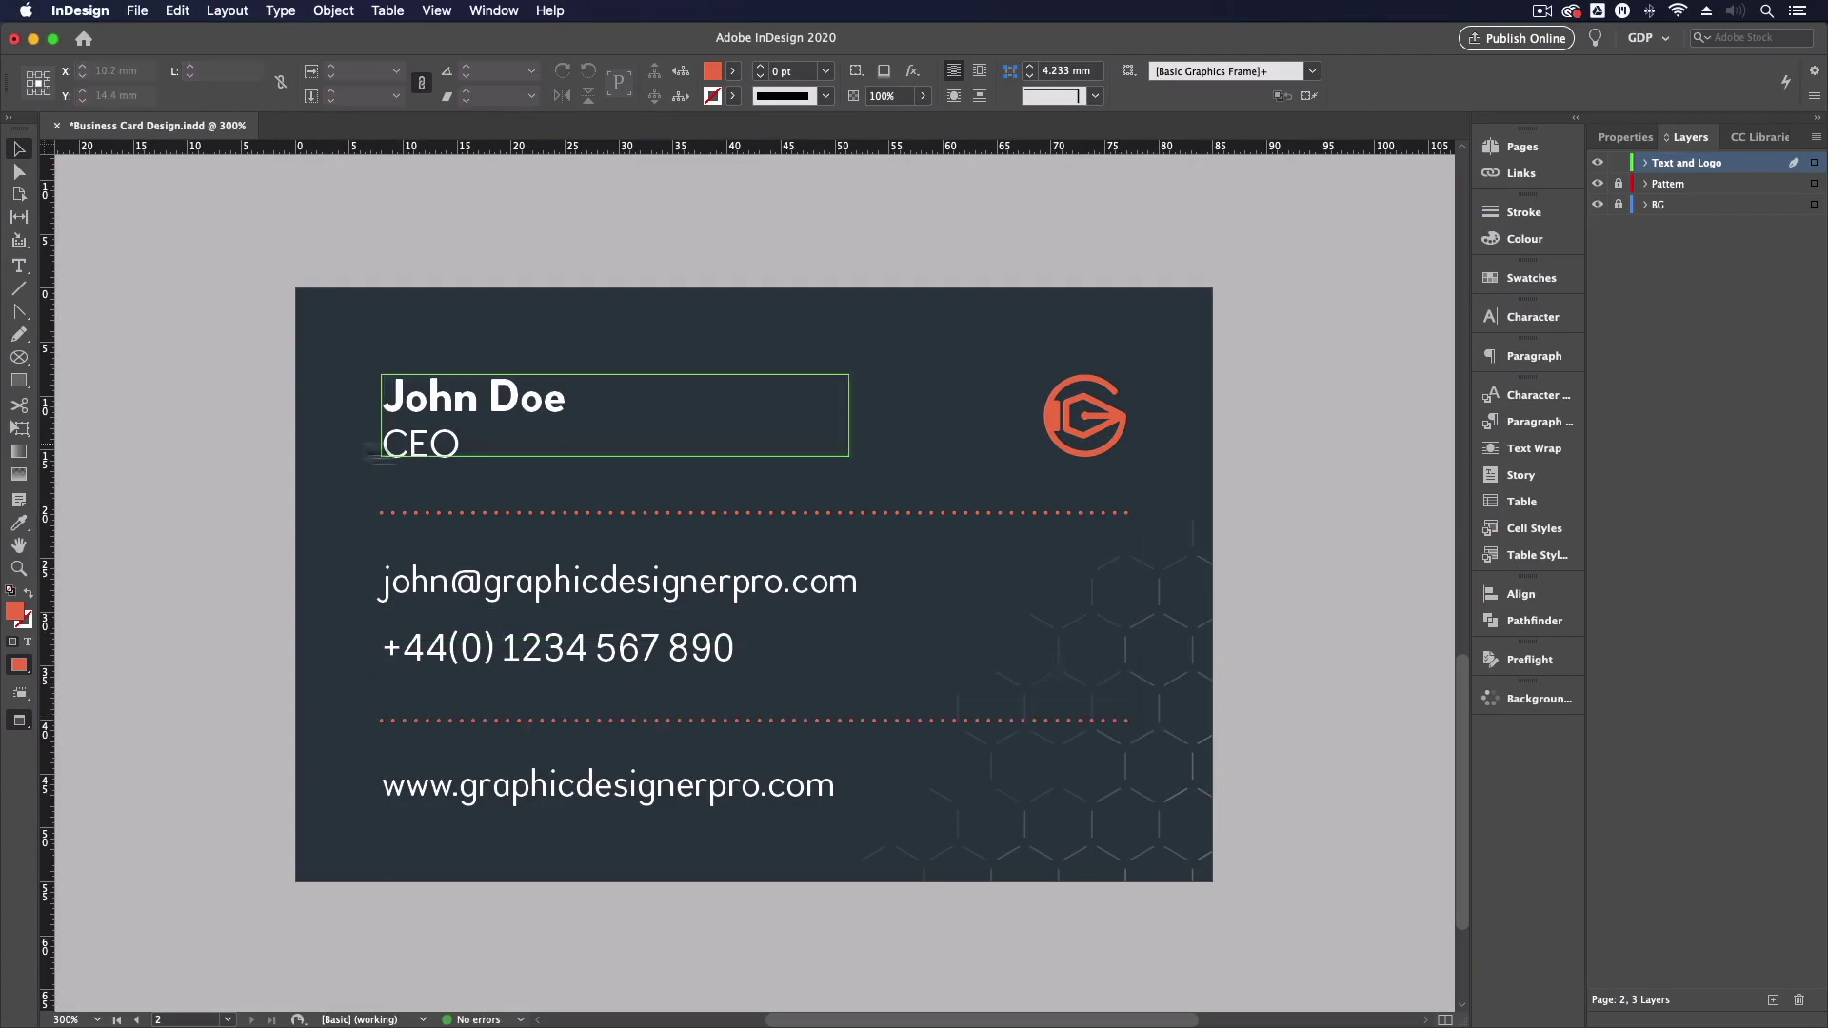
left_click_drag(236, 385, 409, 804)
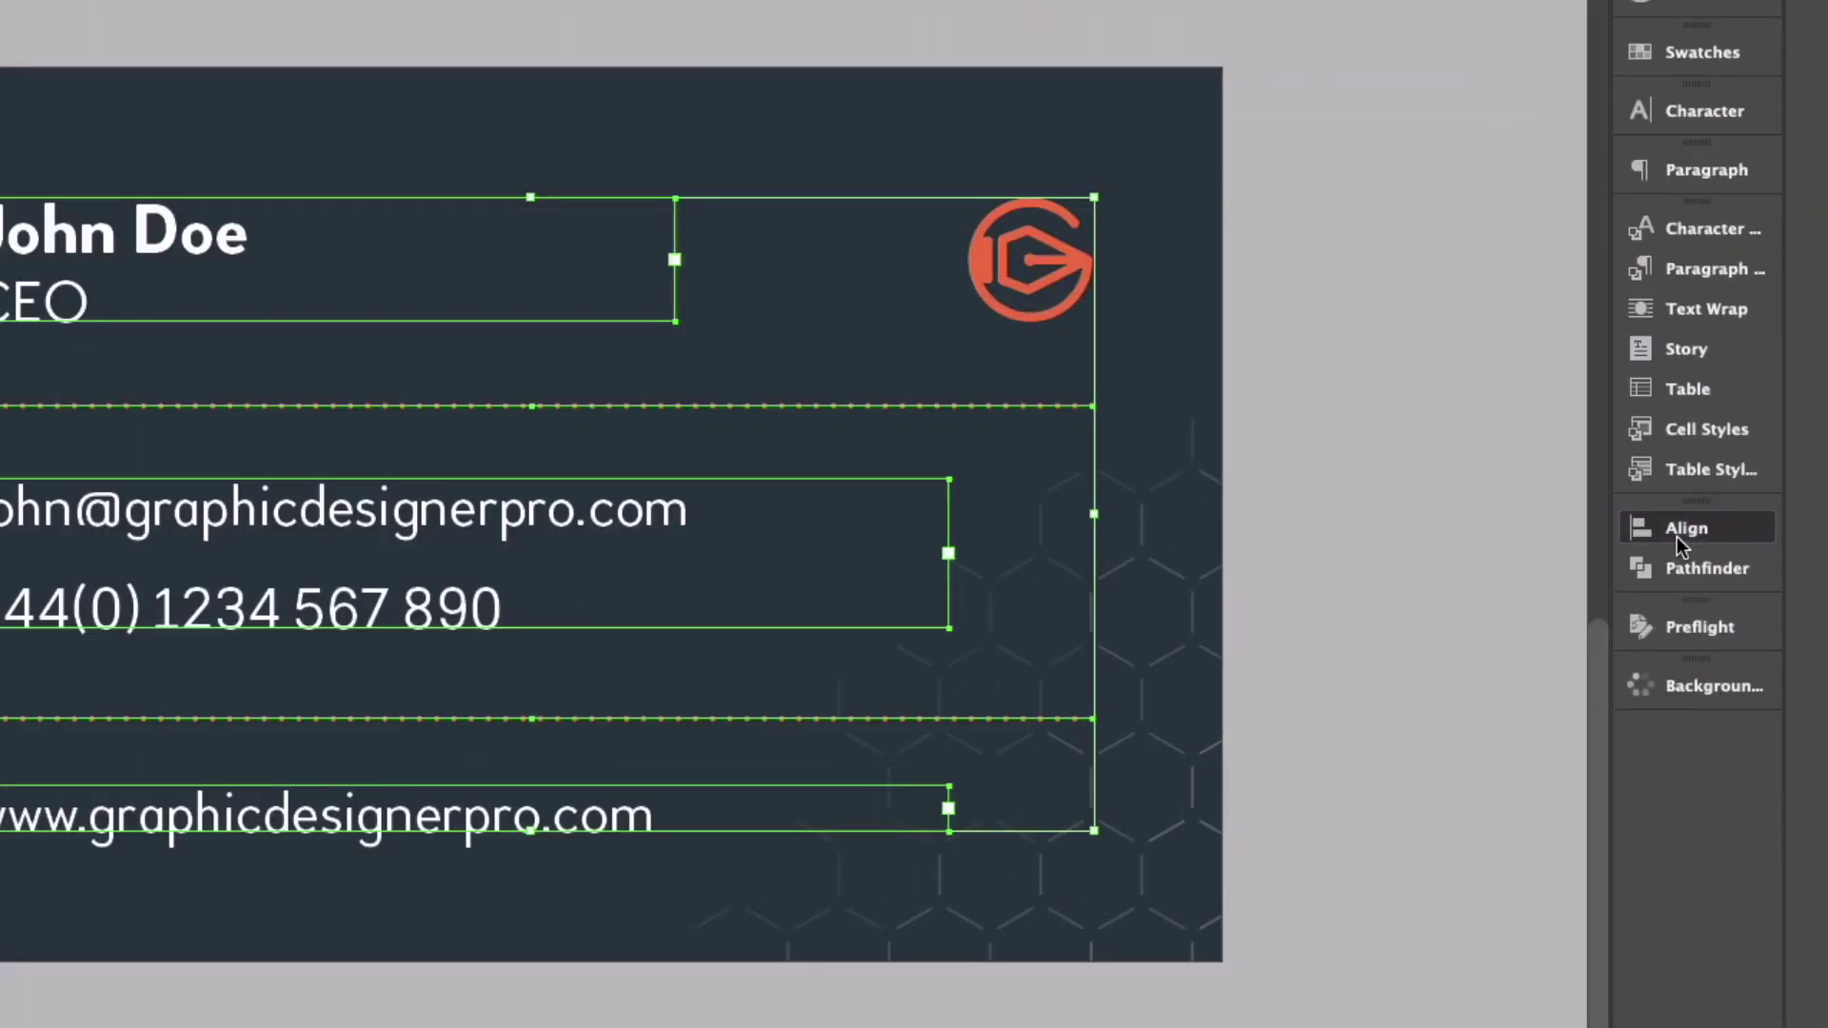
left_click(1515, 596)
left_click(1290, 862)
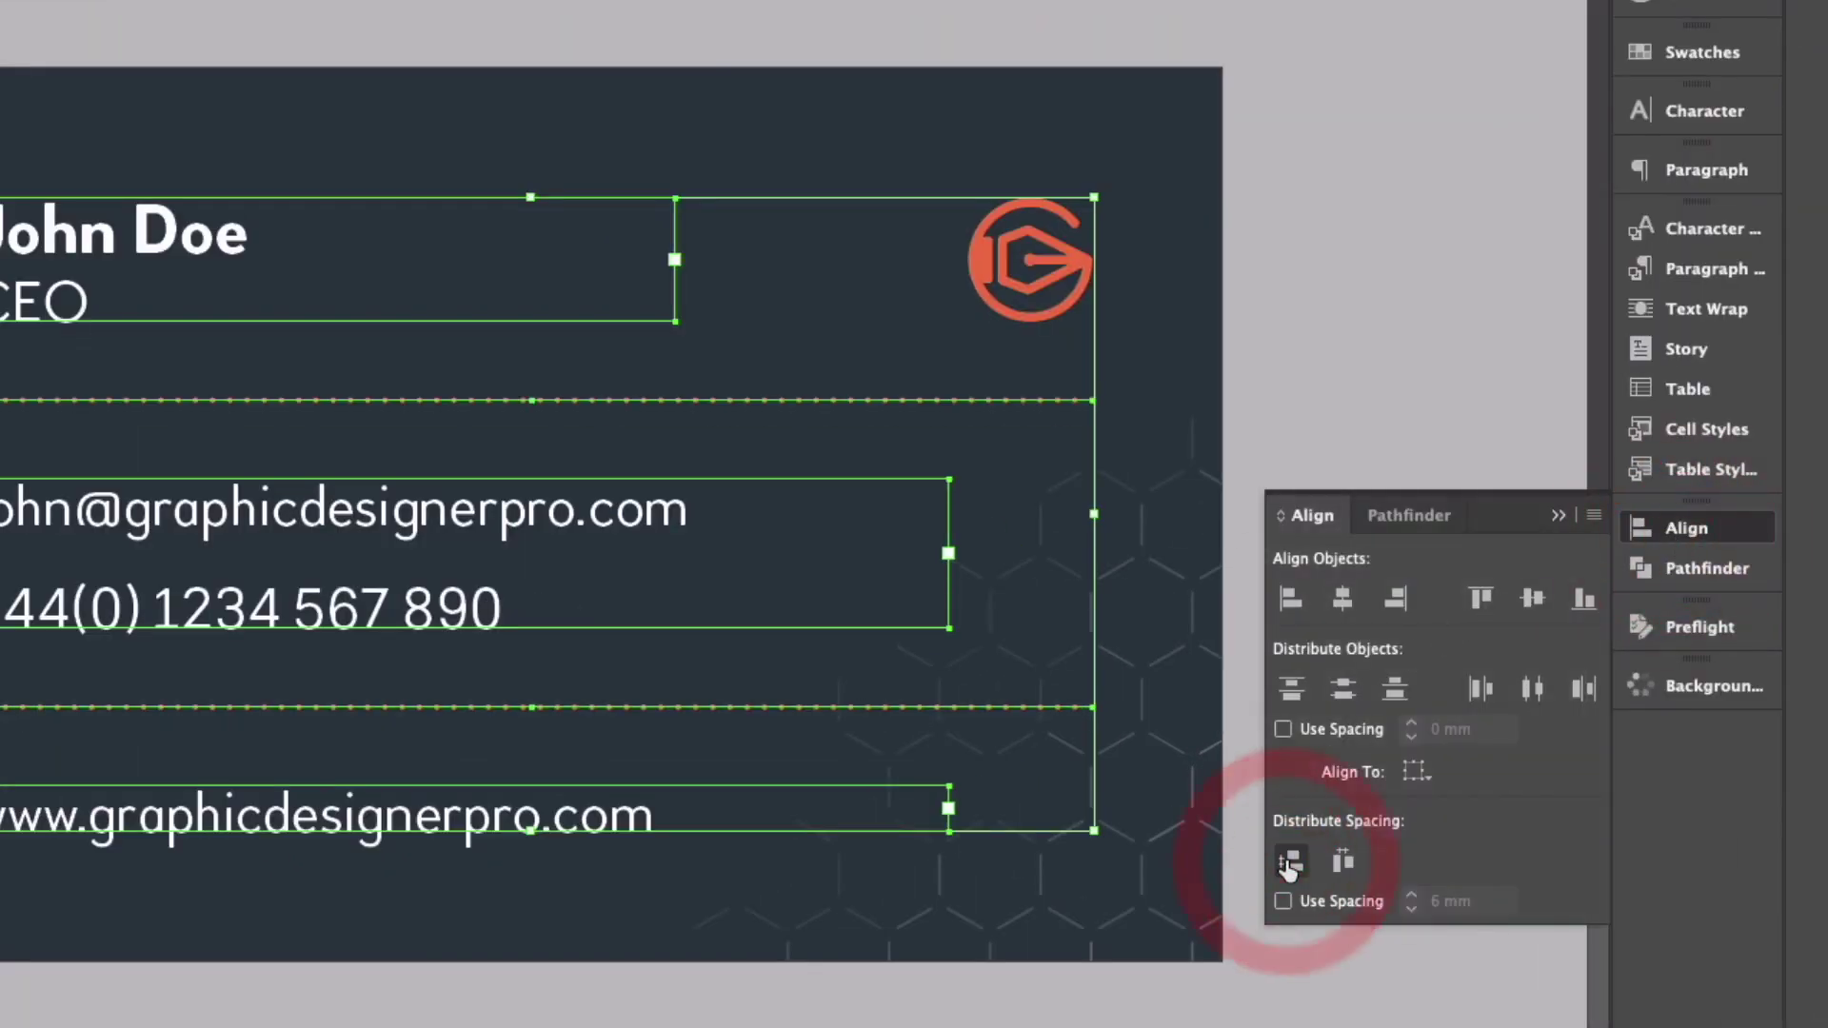
left_click(1563, 518)
left_click(1392, 483)
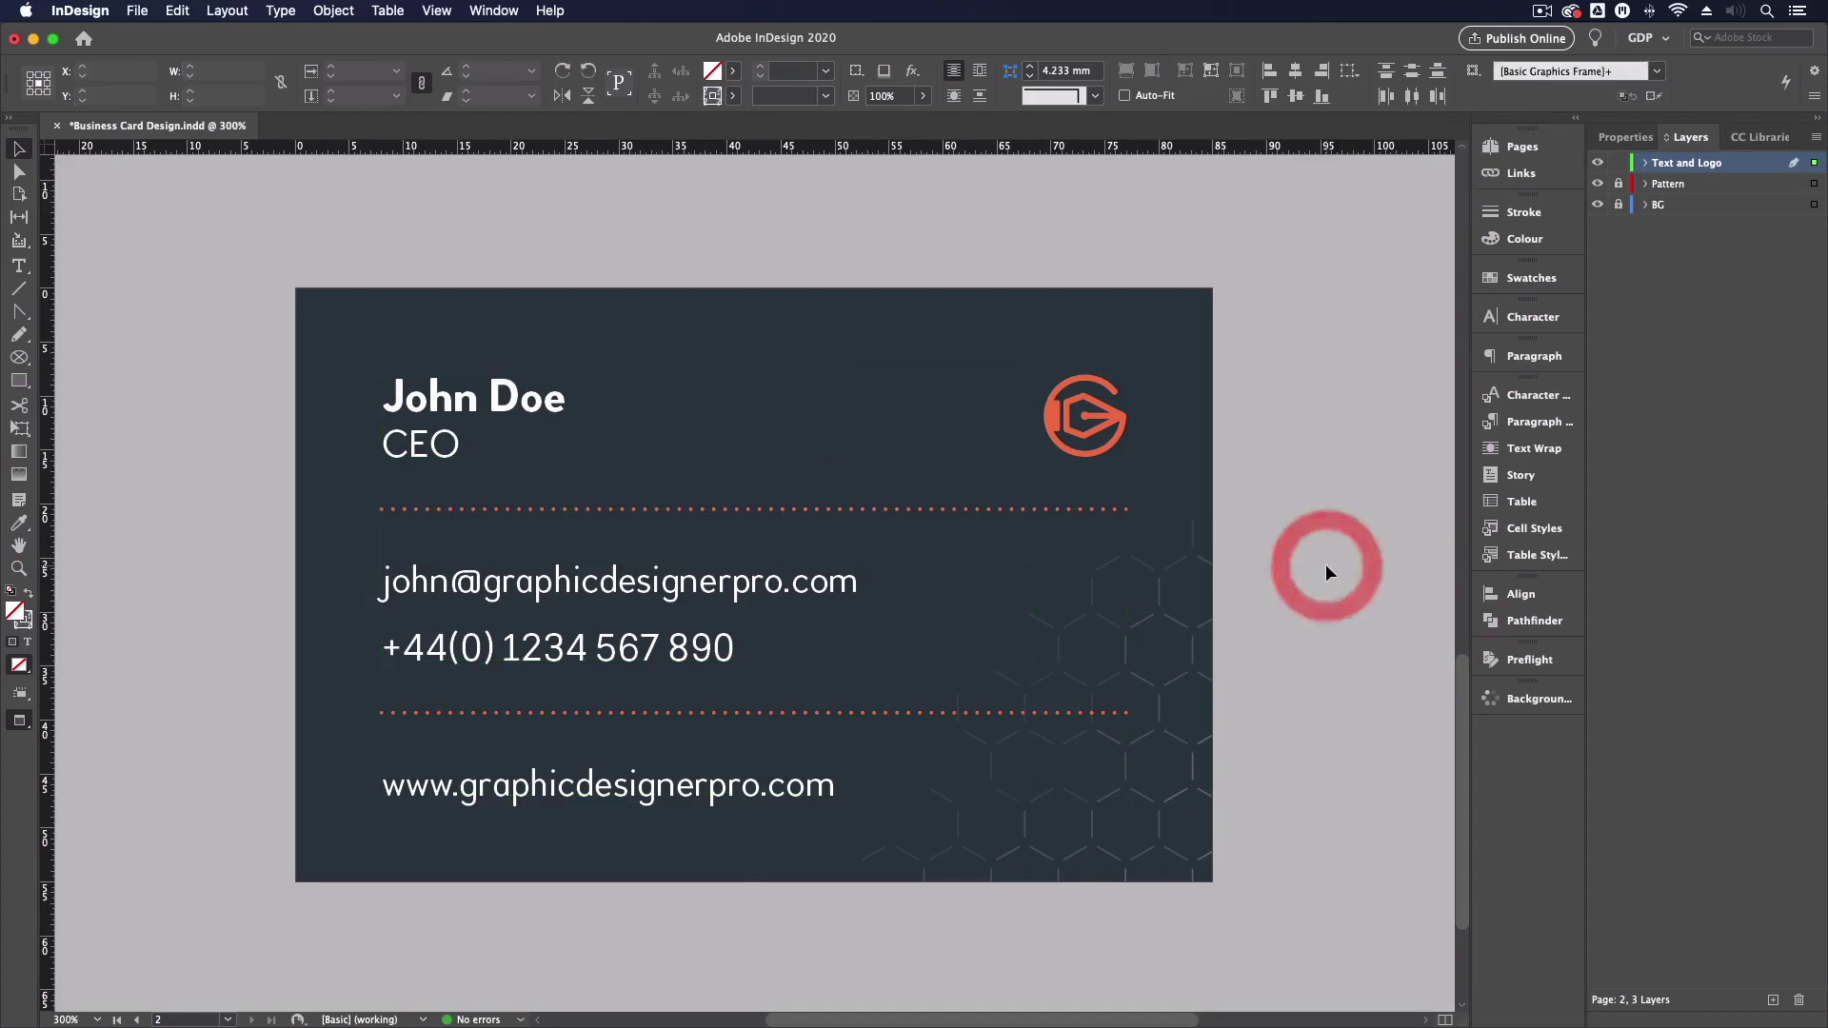
Review the front and back pages of the card in turn
key("F12")
double_click(1329, 86)
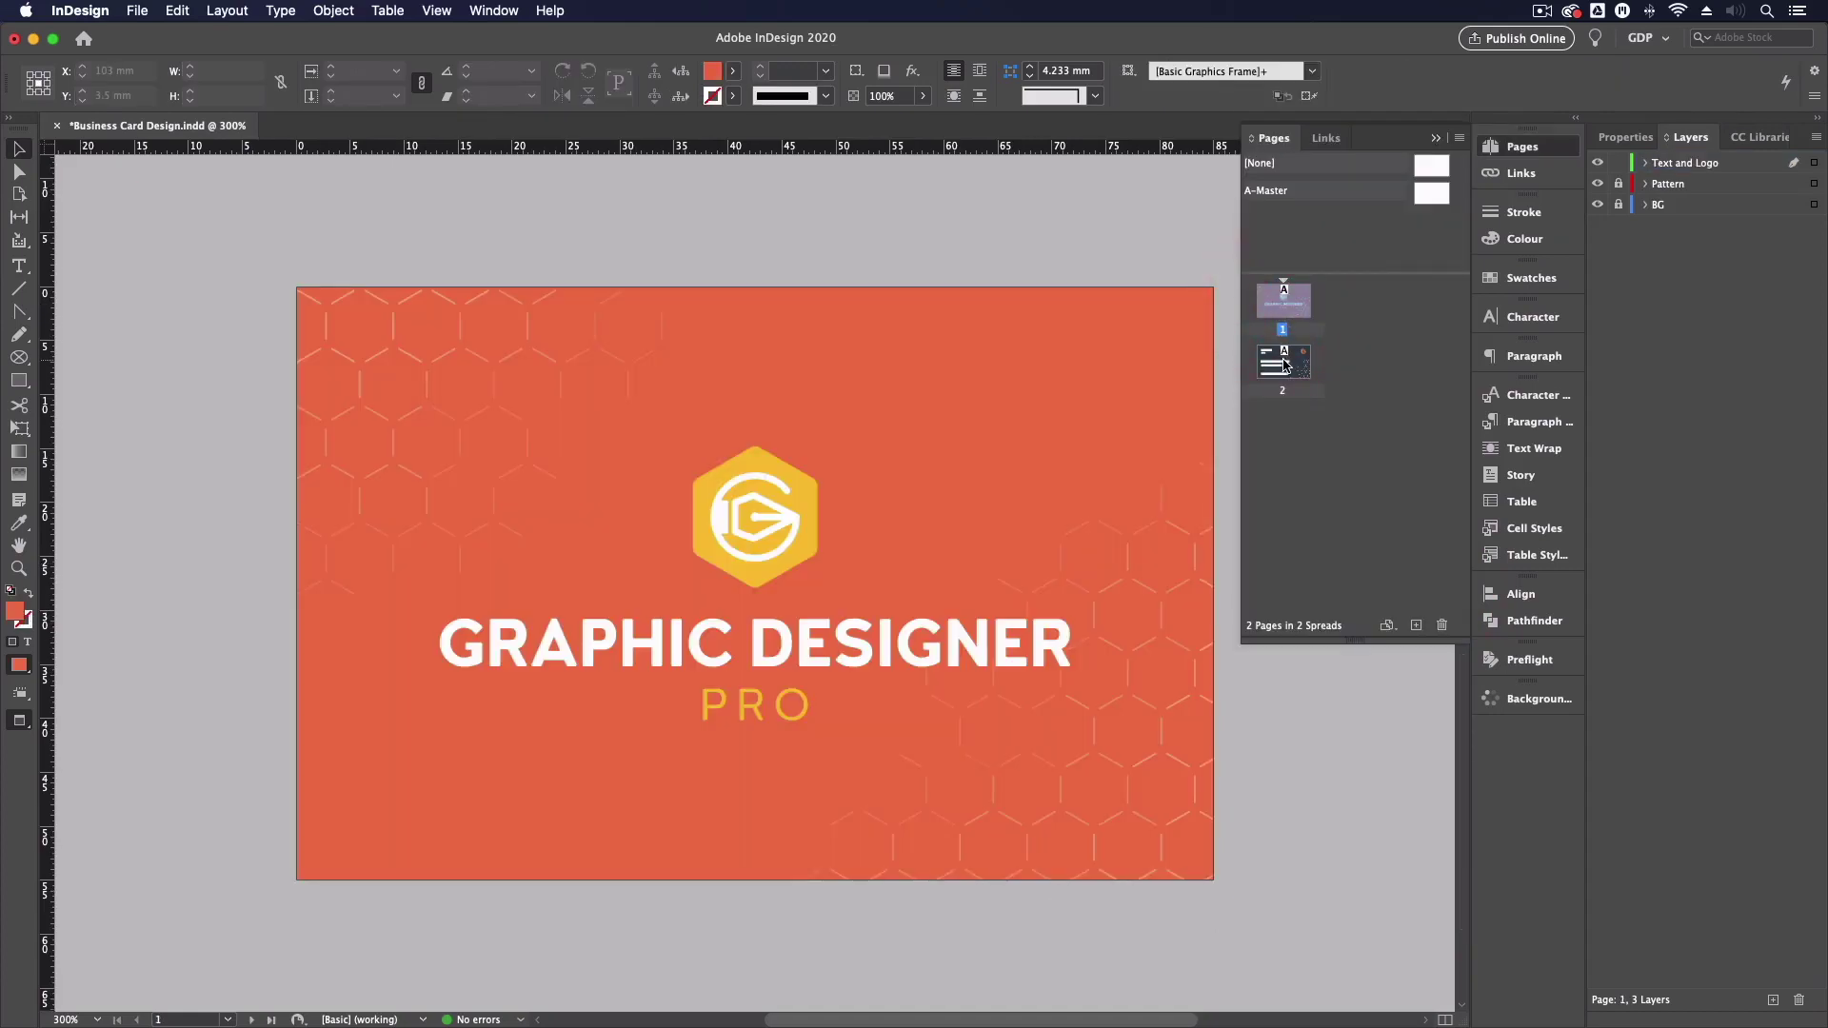
double_click(1284, 367)
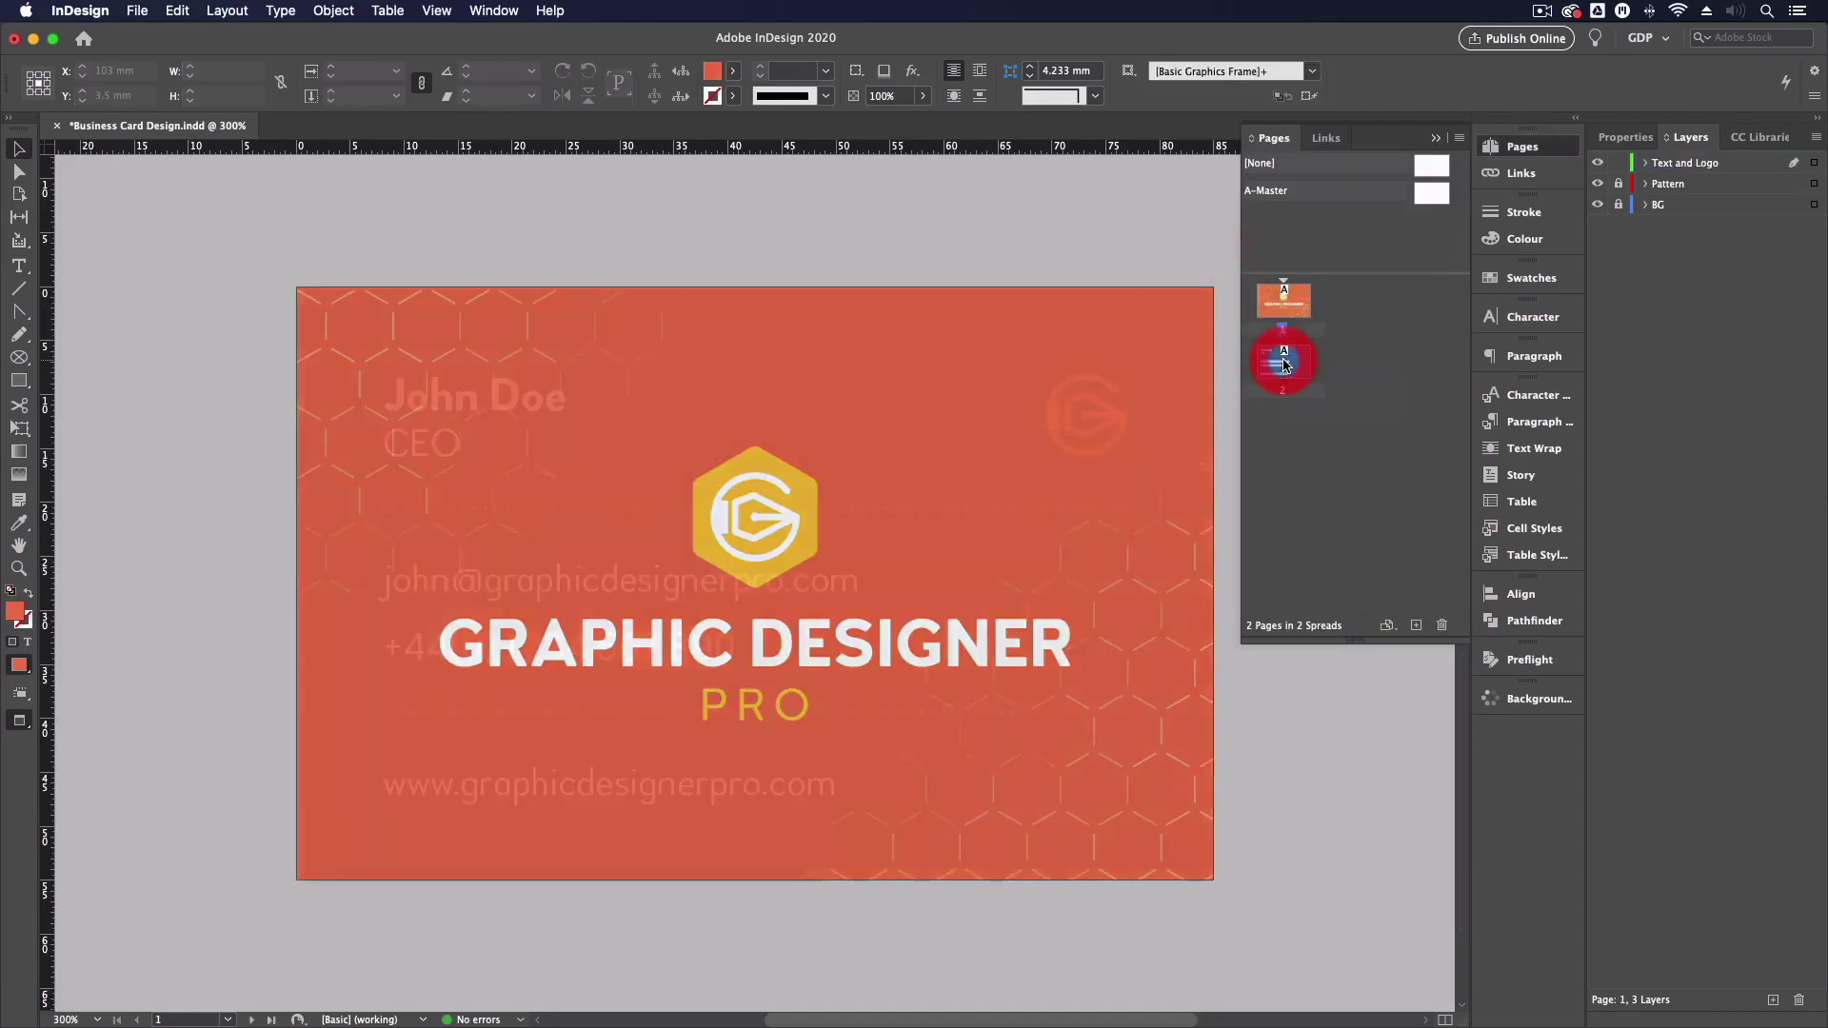
double_click(1286, 303)
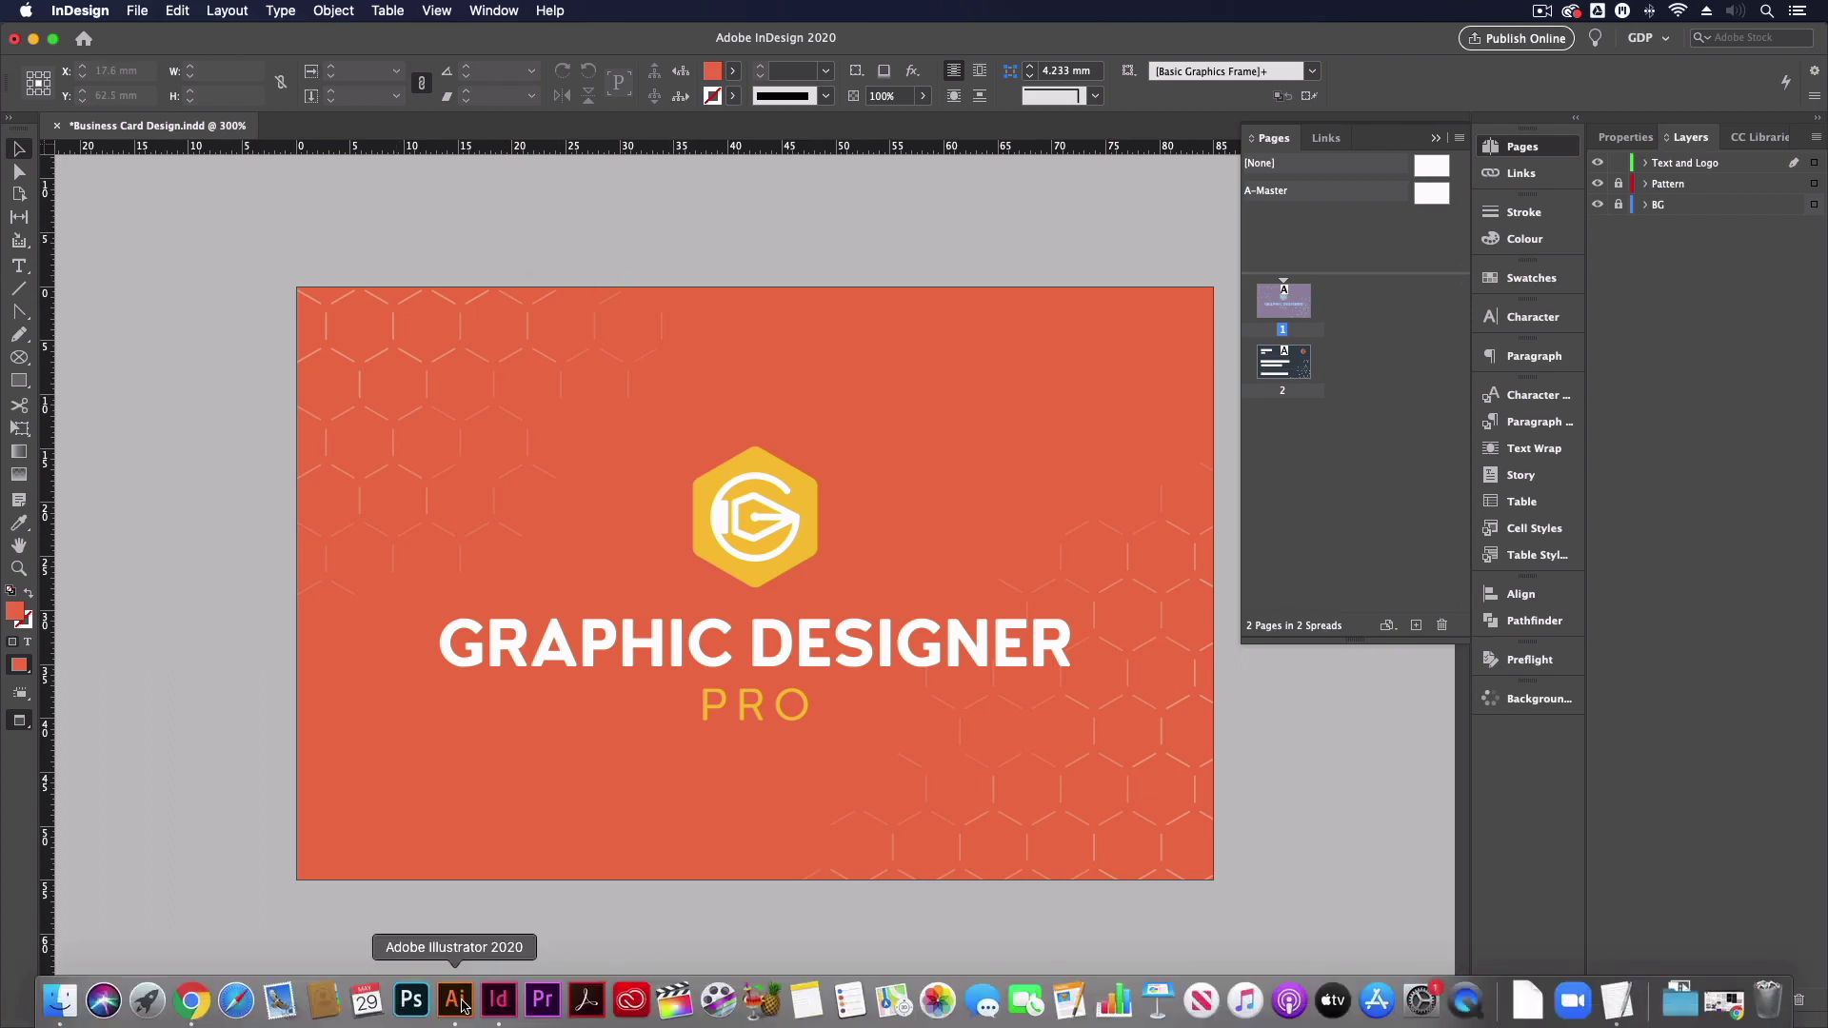
Switch to Illustrator to check the document colour mode of Logo.ai, then return to the card in InDesign
left_click(456, 999)
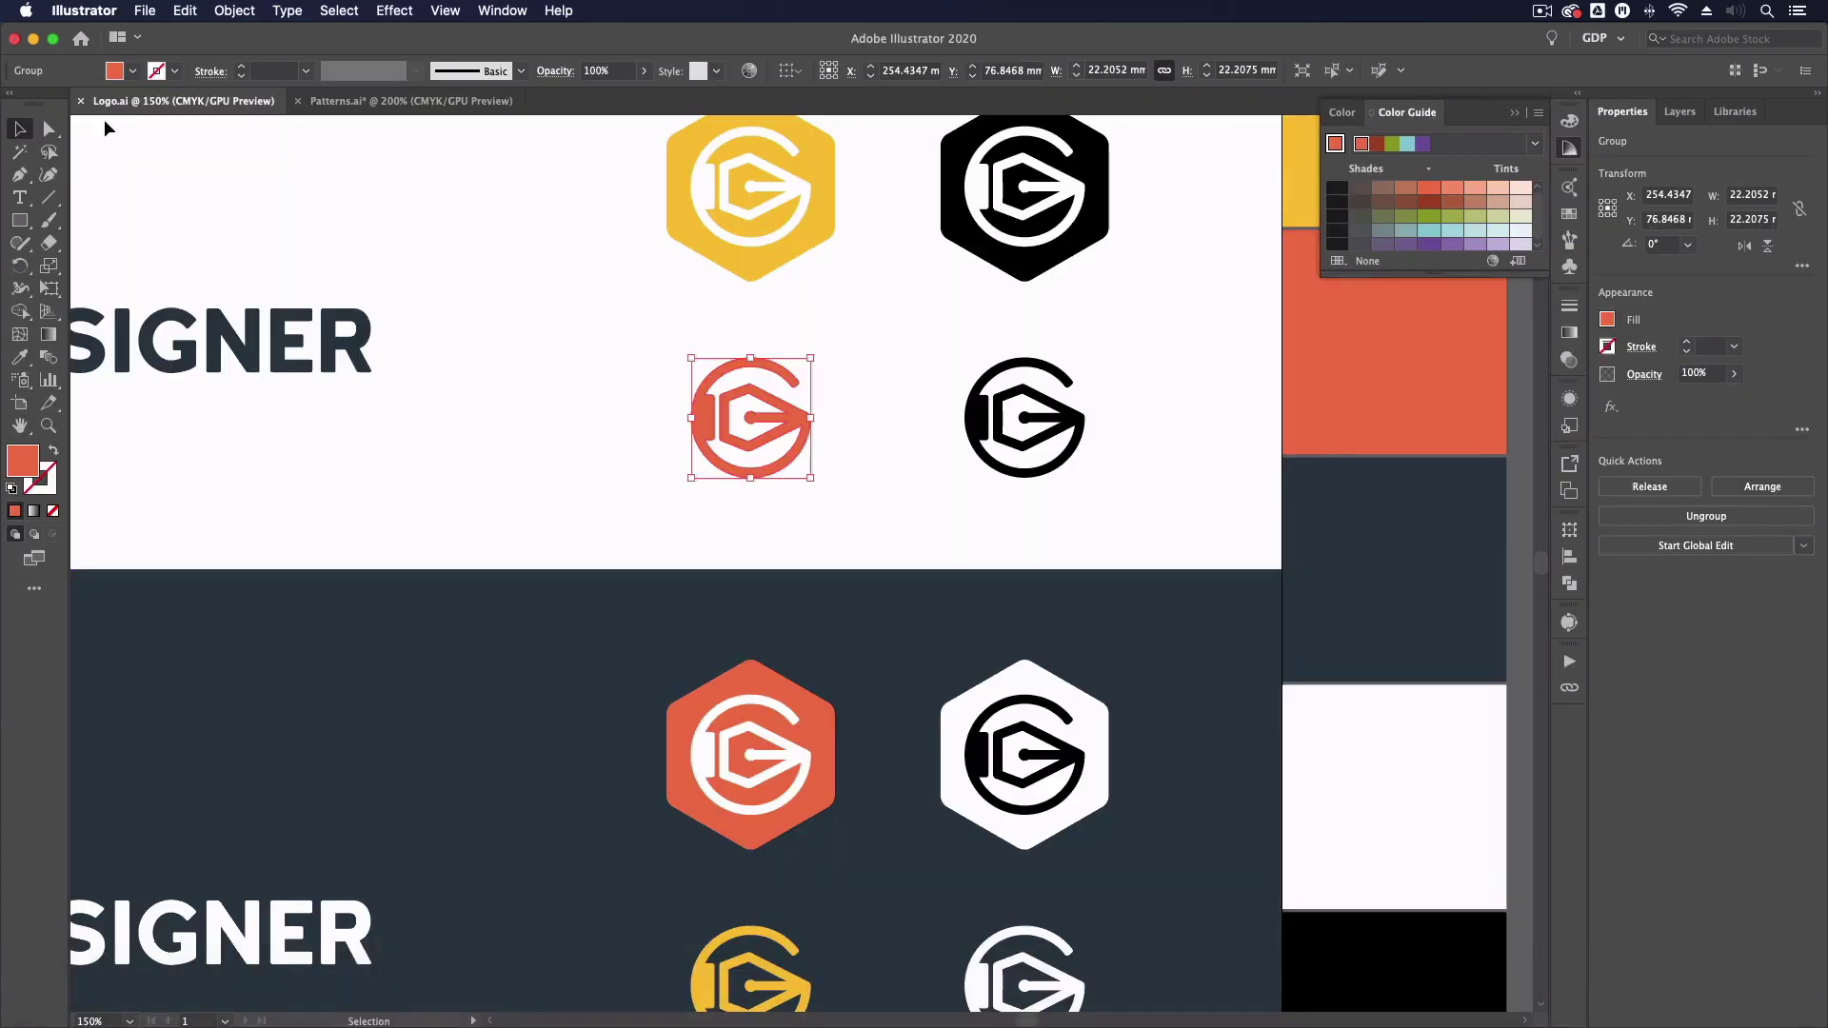
left_click(142, 12)
mouse_move(210, 434)
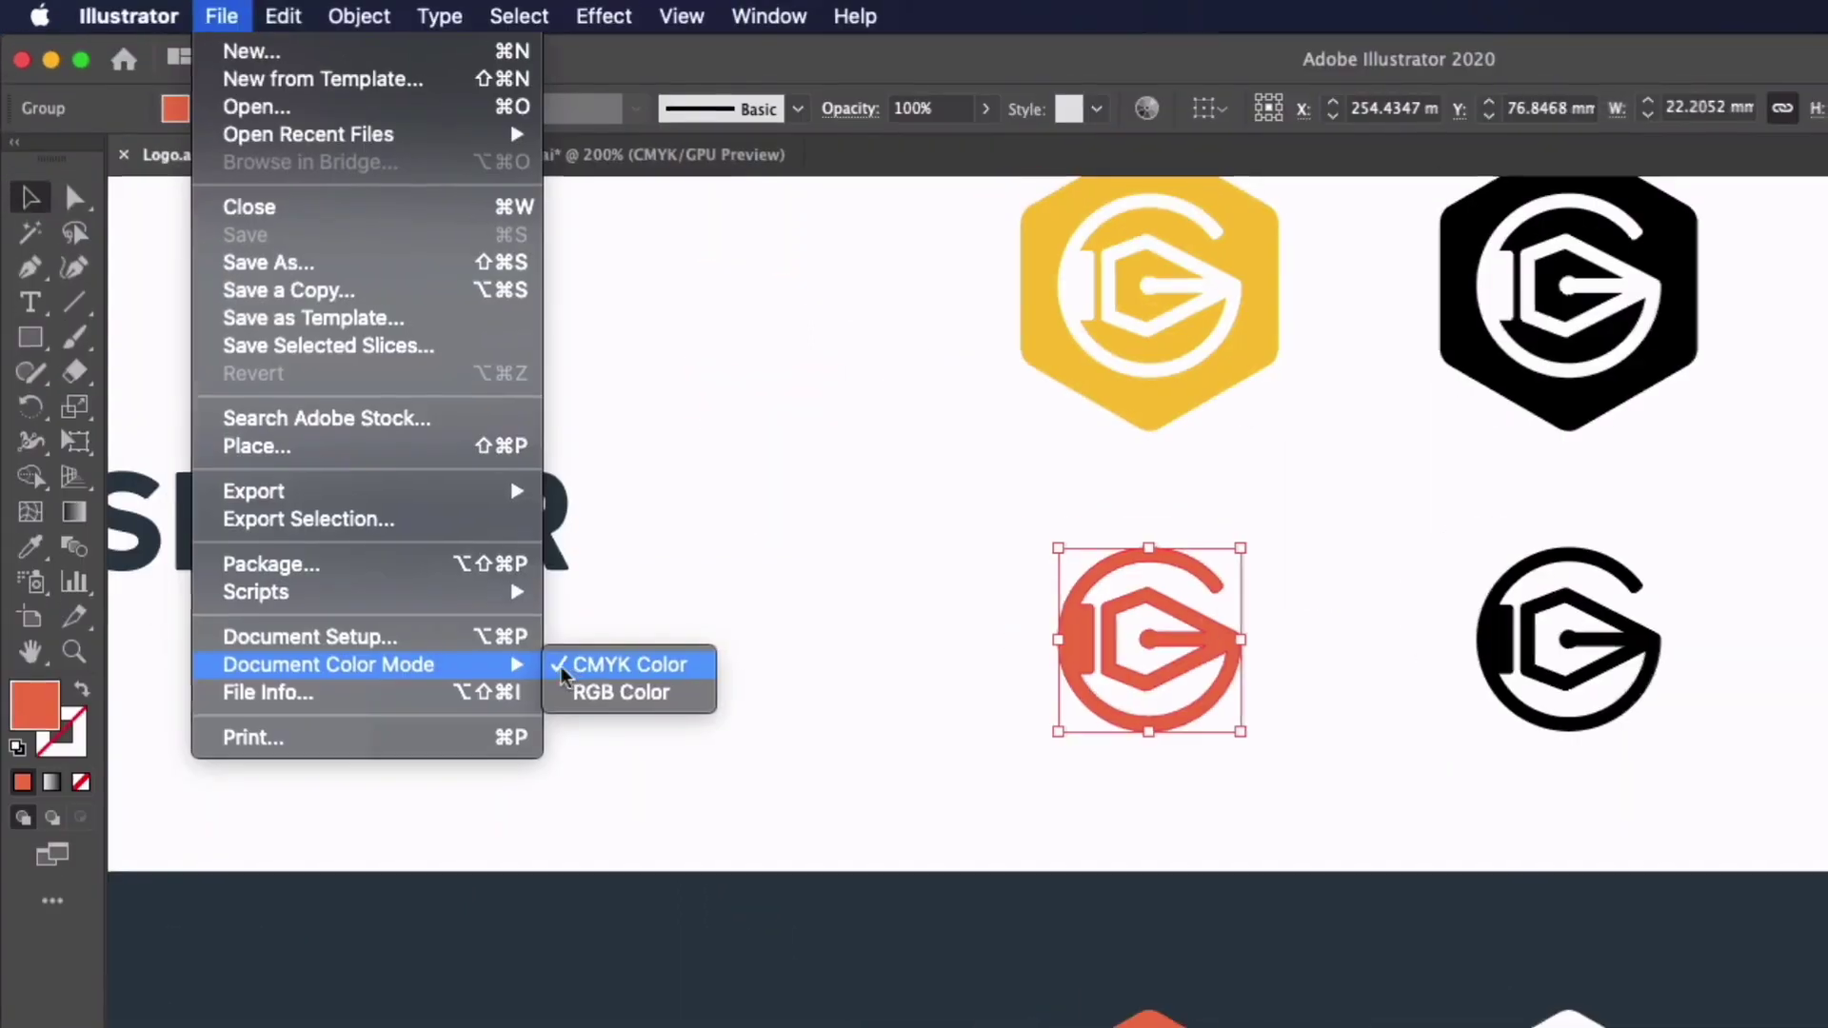
left_click(828, 573)
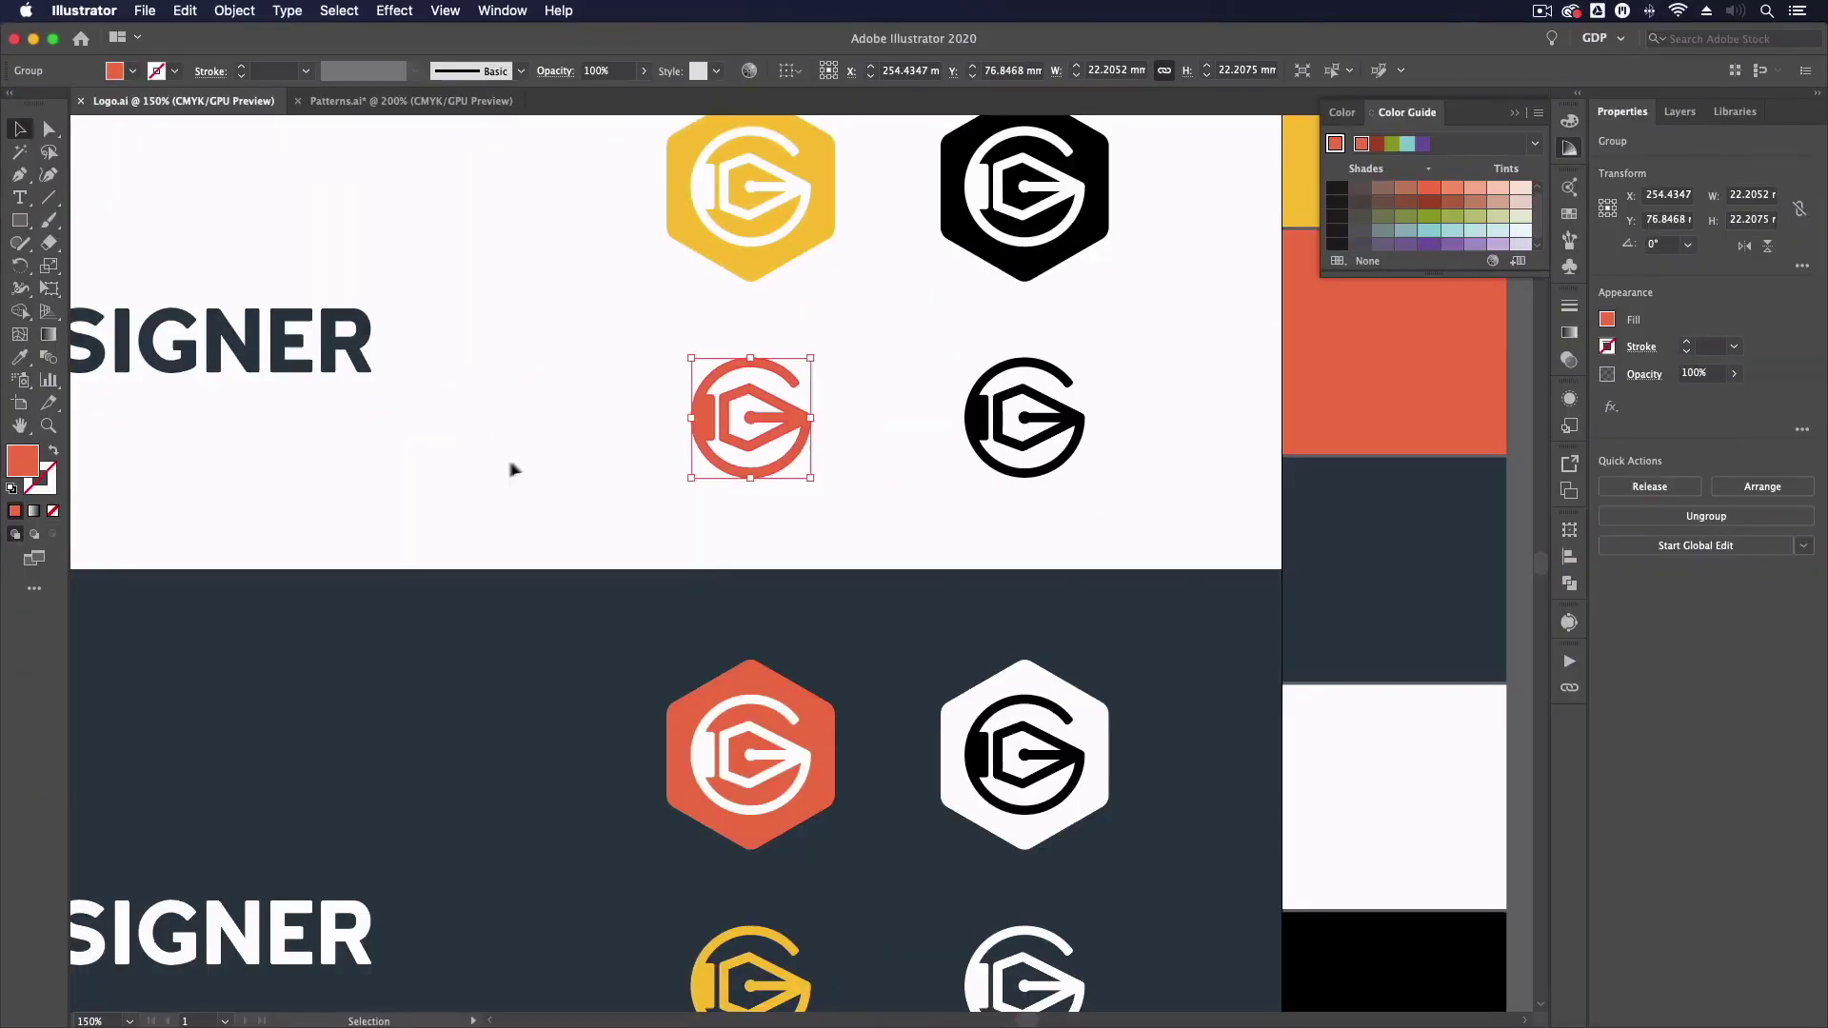
left_click(509, 513)
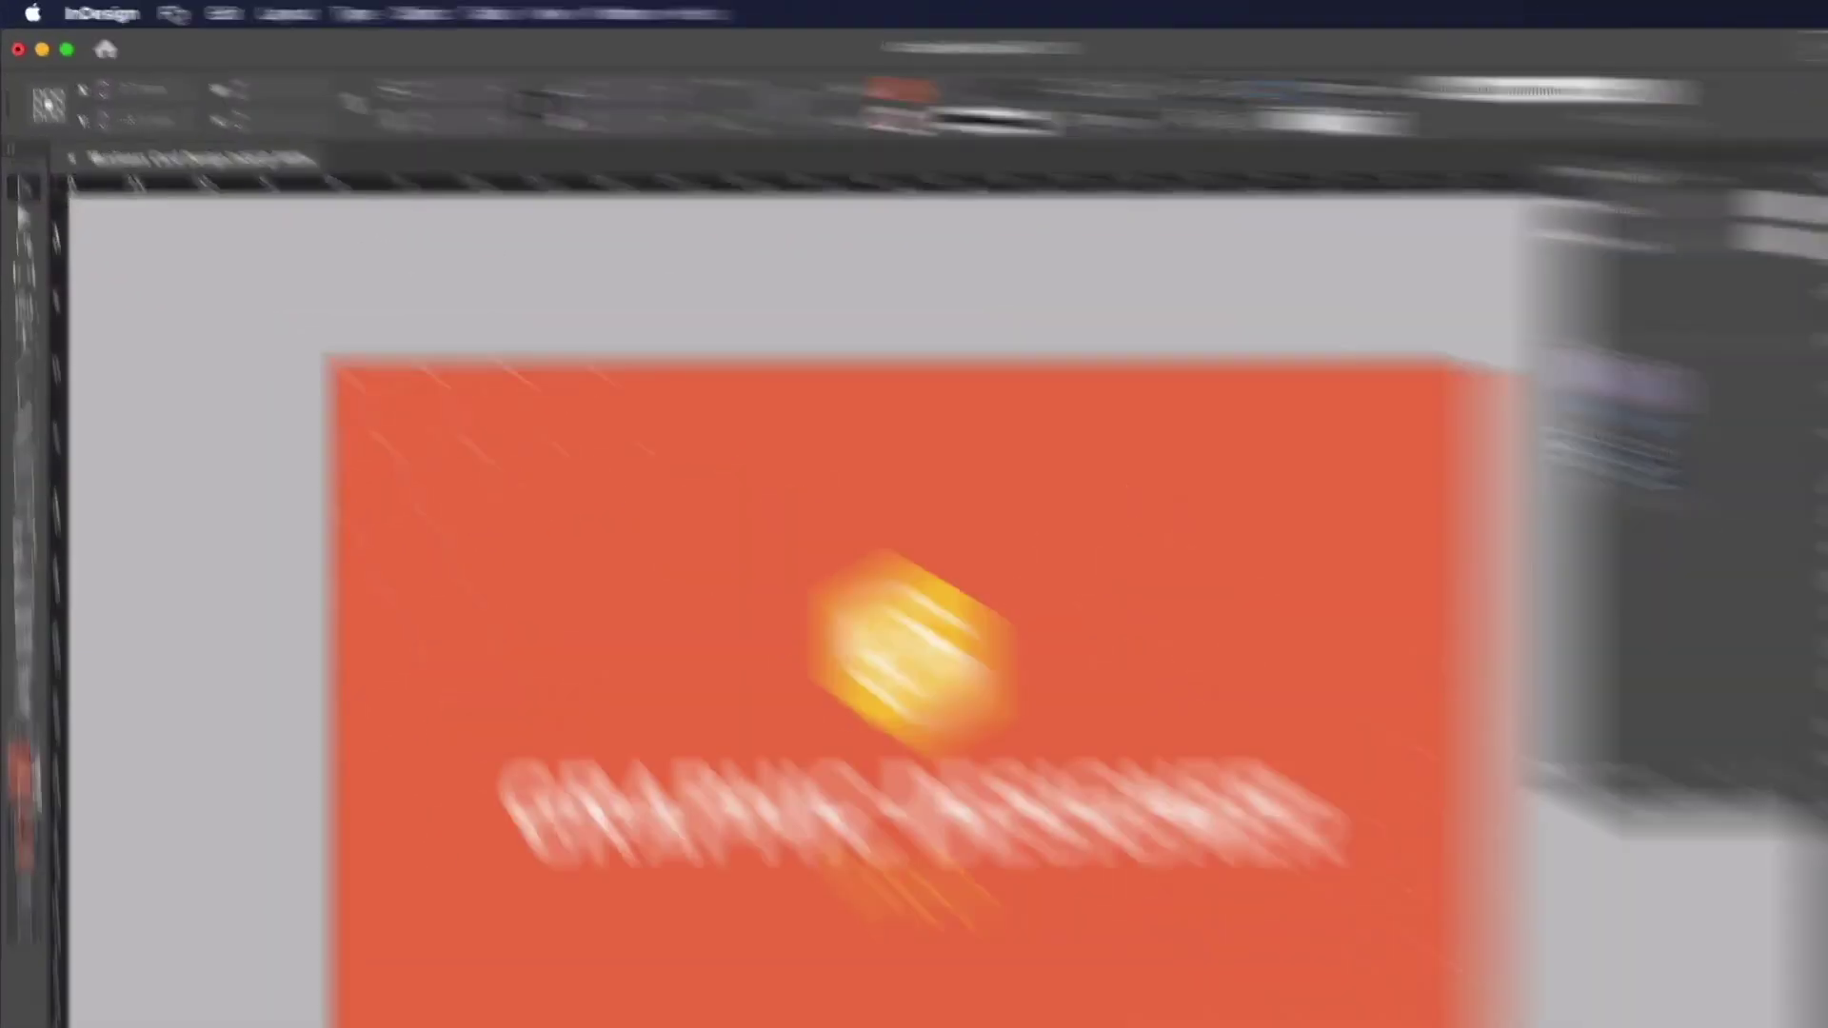
Start exporting the card as Business Card Design in Adobe PDF (Print) format to the Business Card Design folder
left_click(138, 10)
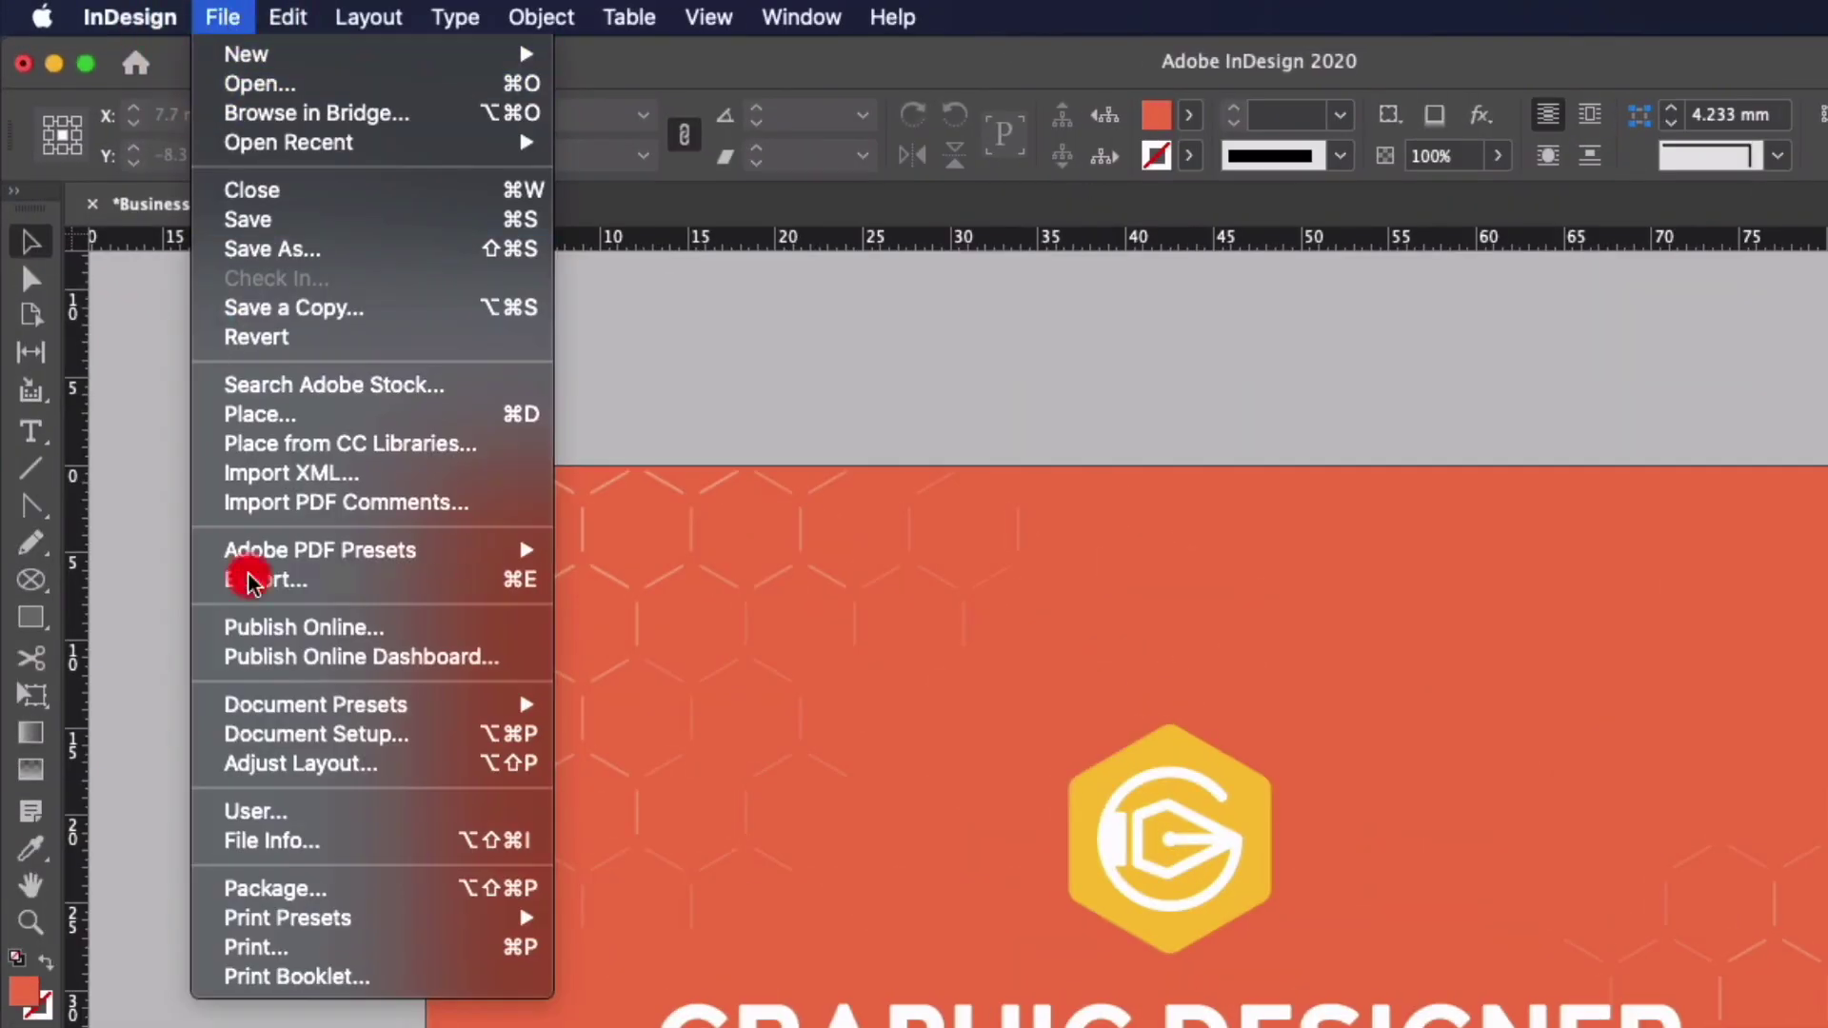
left_click(165, 381)
left_click(838, 702)
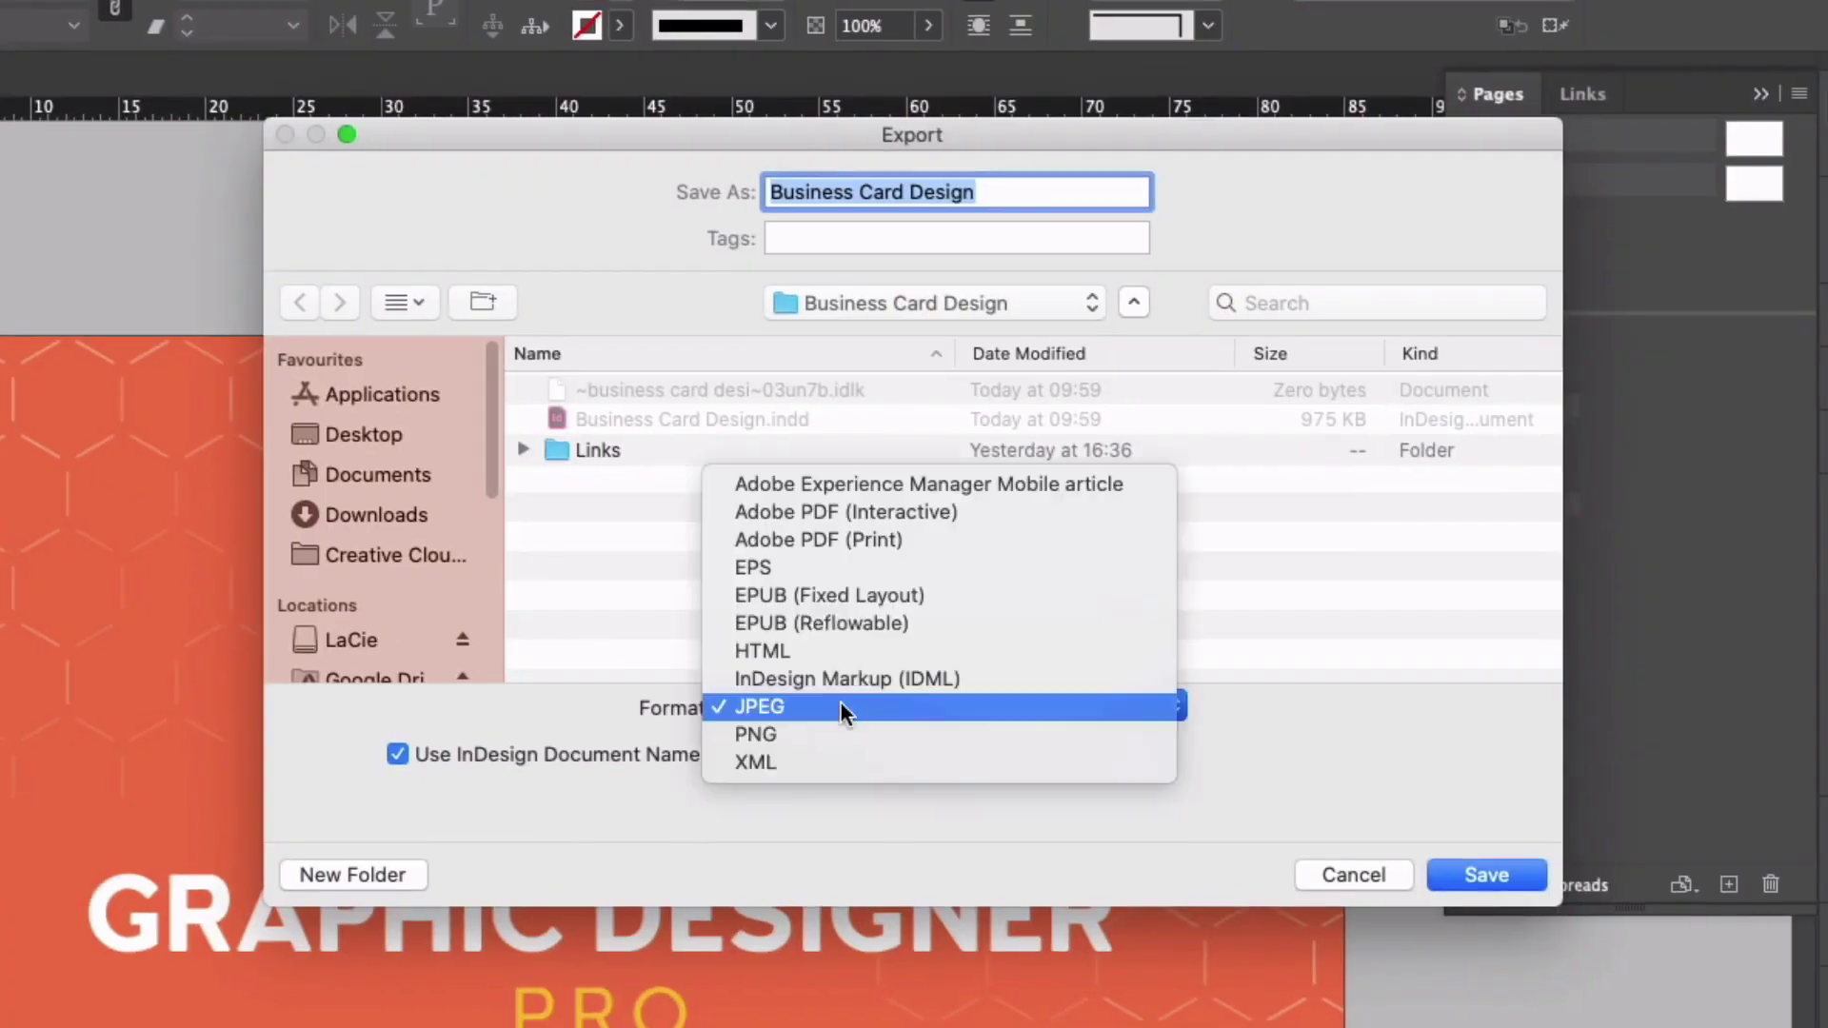
left_click(824, 540)
left_click(1449, 874)
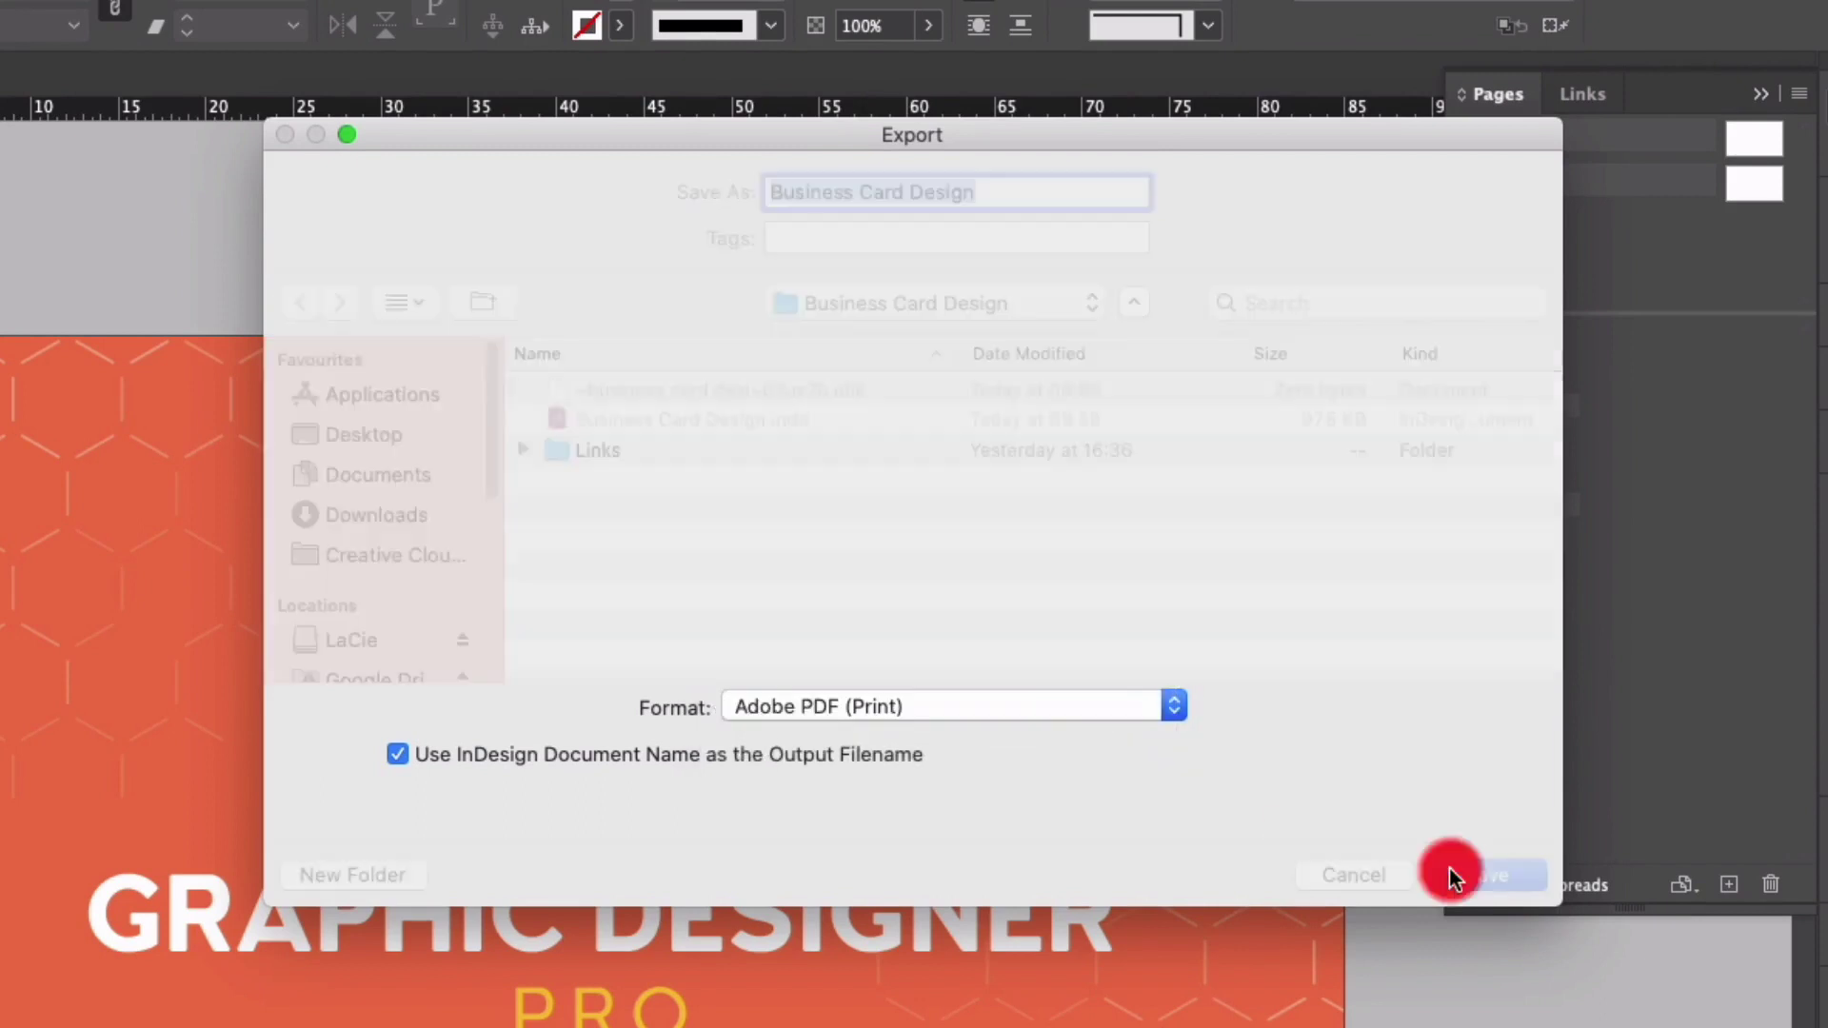
Apply the High Quality Print preset, keep both pages in one PDF, turn off fast web view optimisation and enable viewing after export
left_click(899, 103)
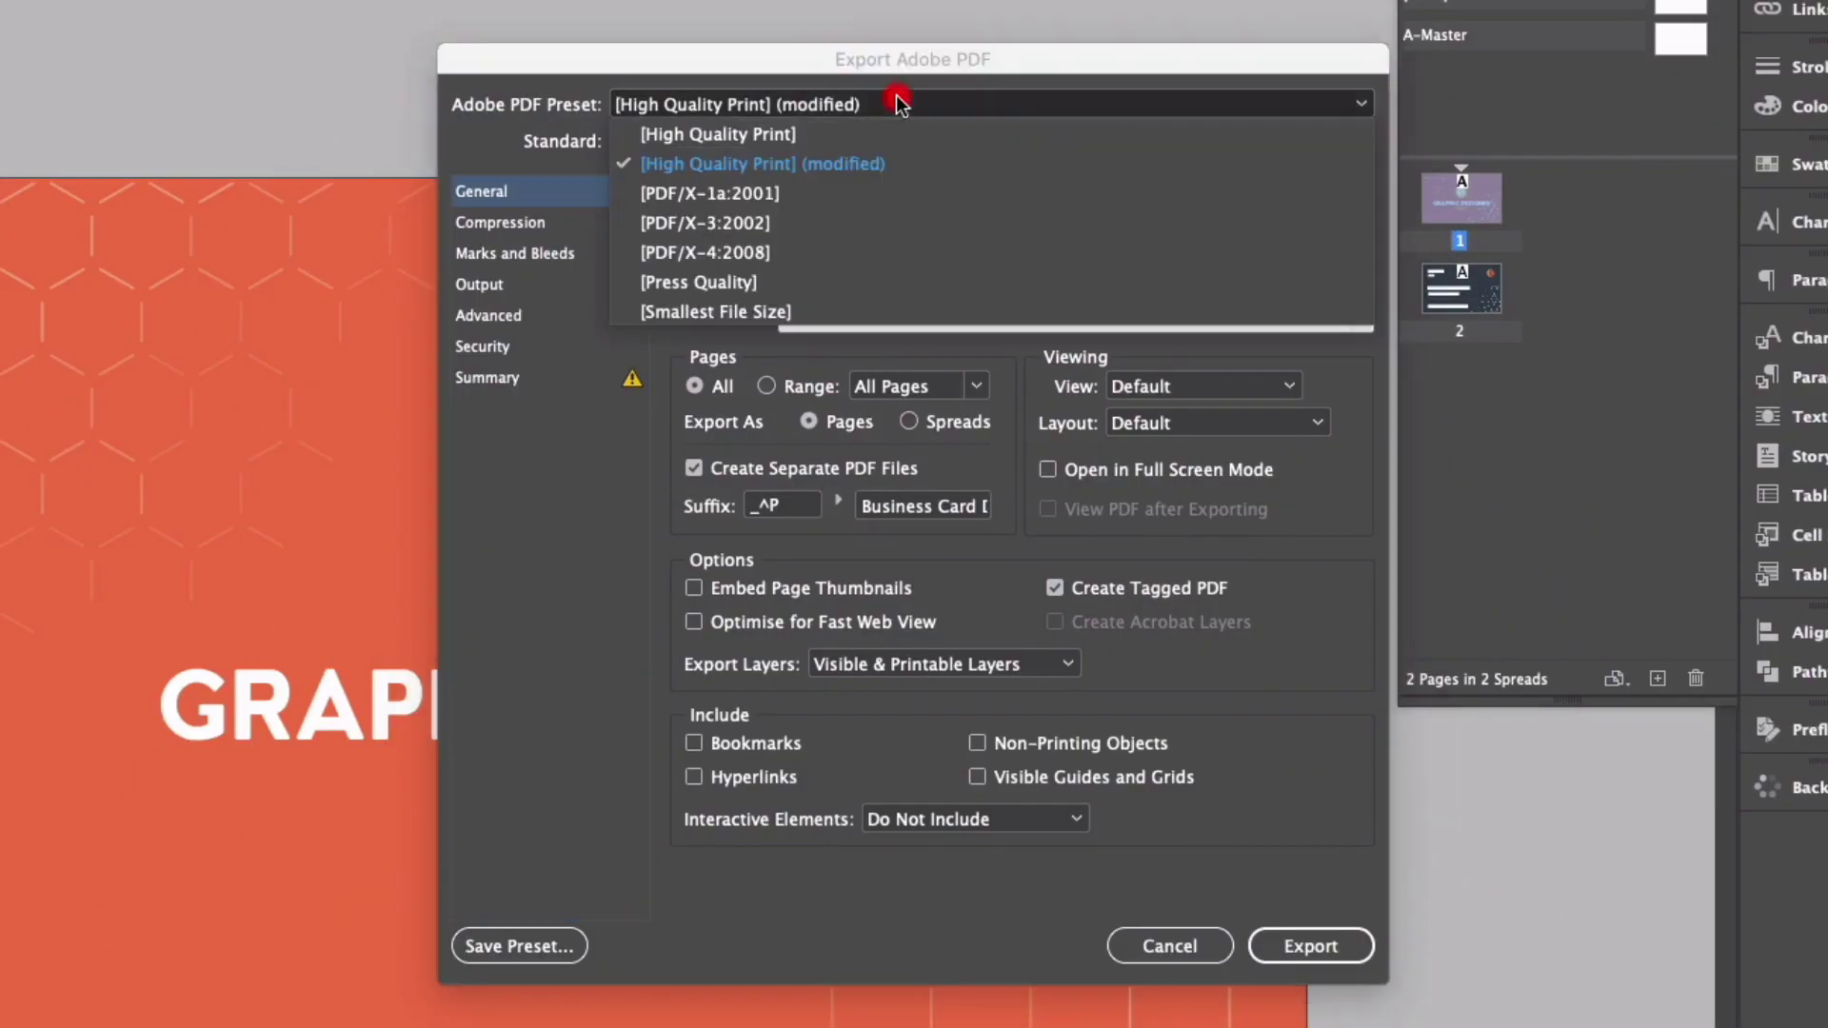
left_click(731, 136)
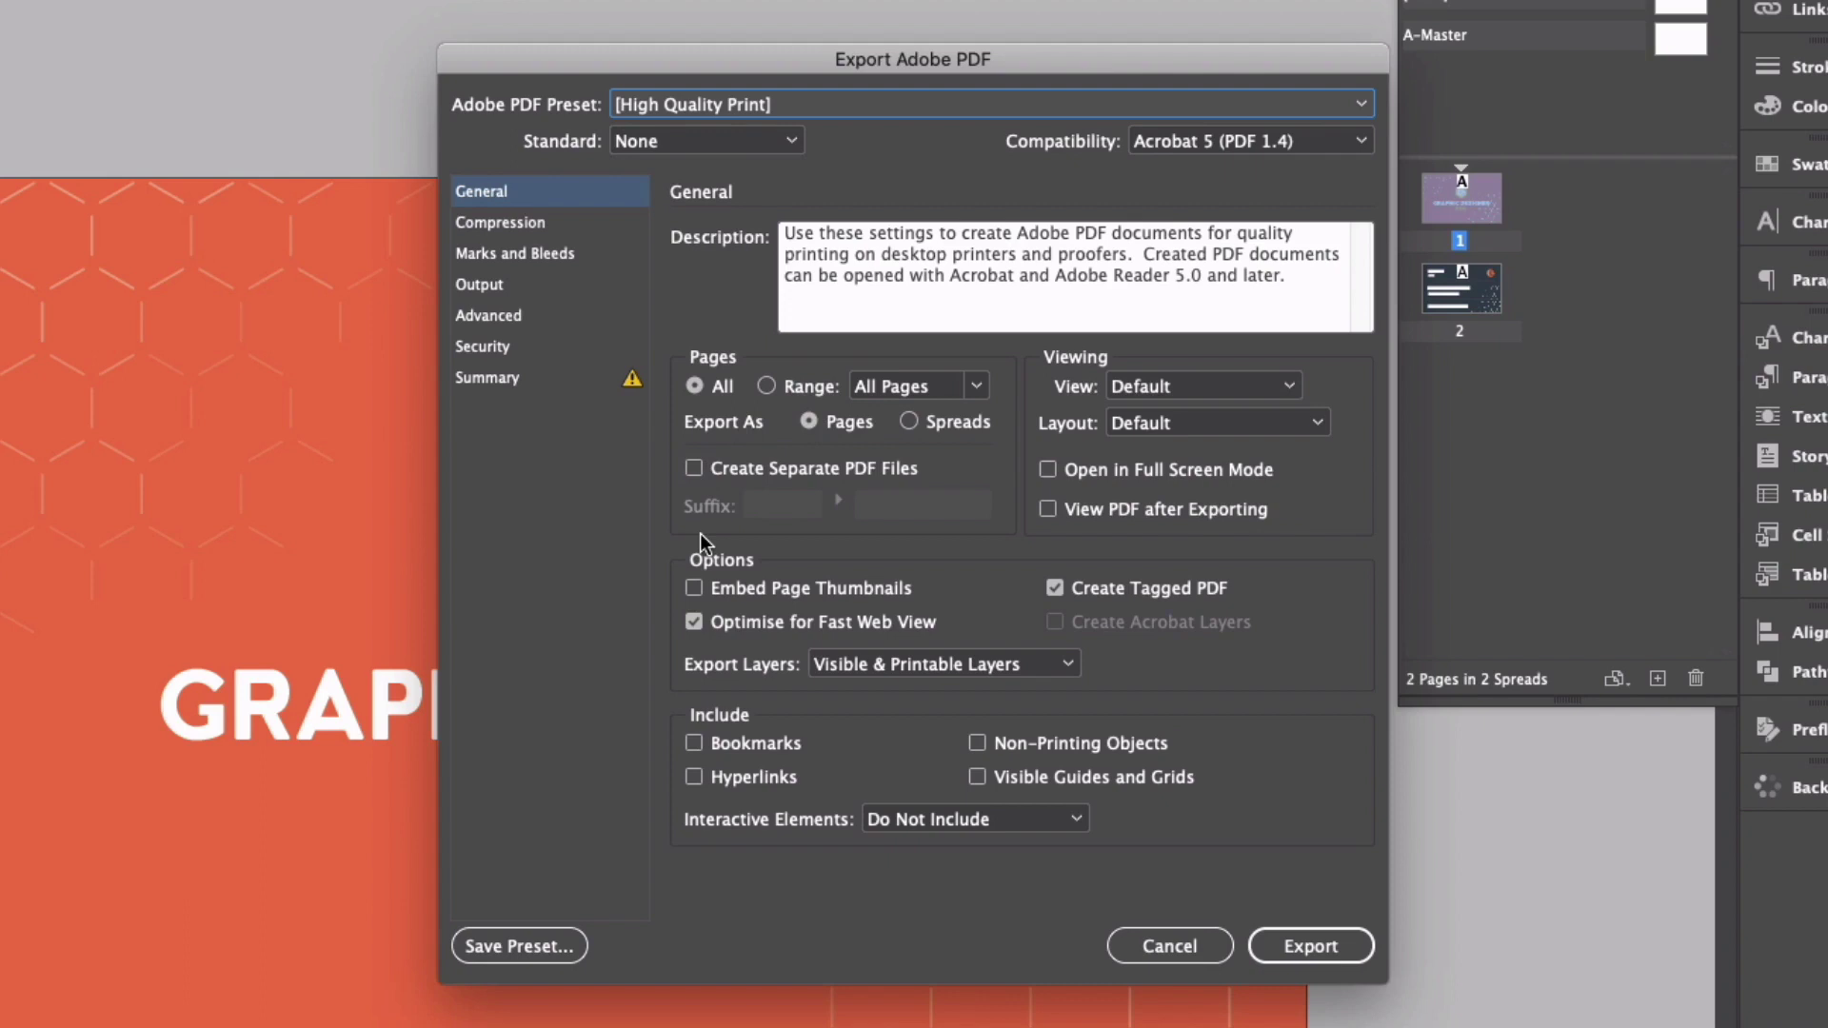
left_click(694, 469)
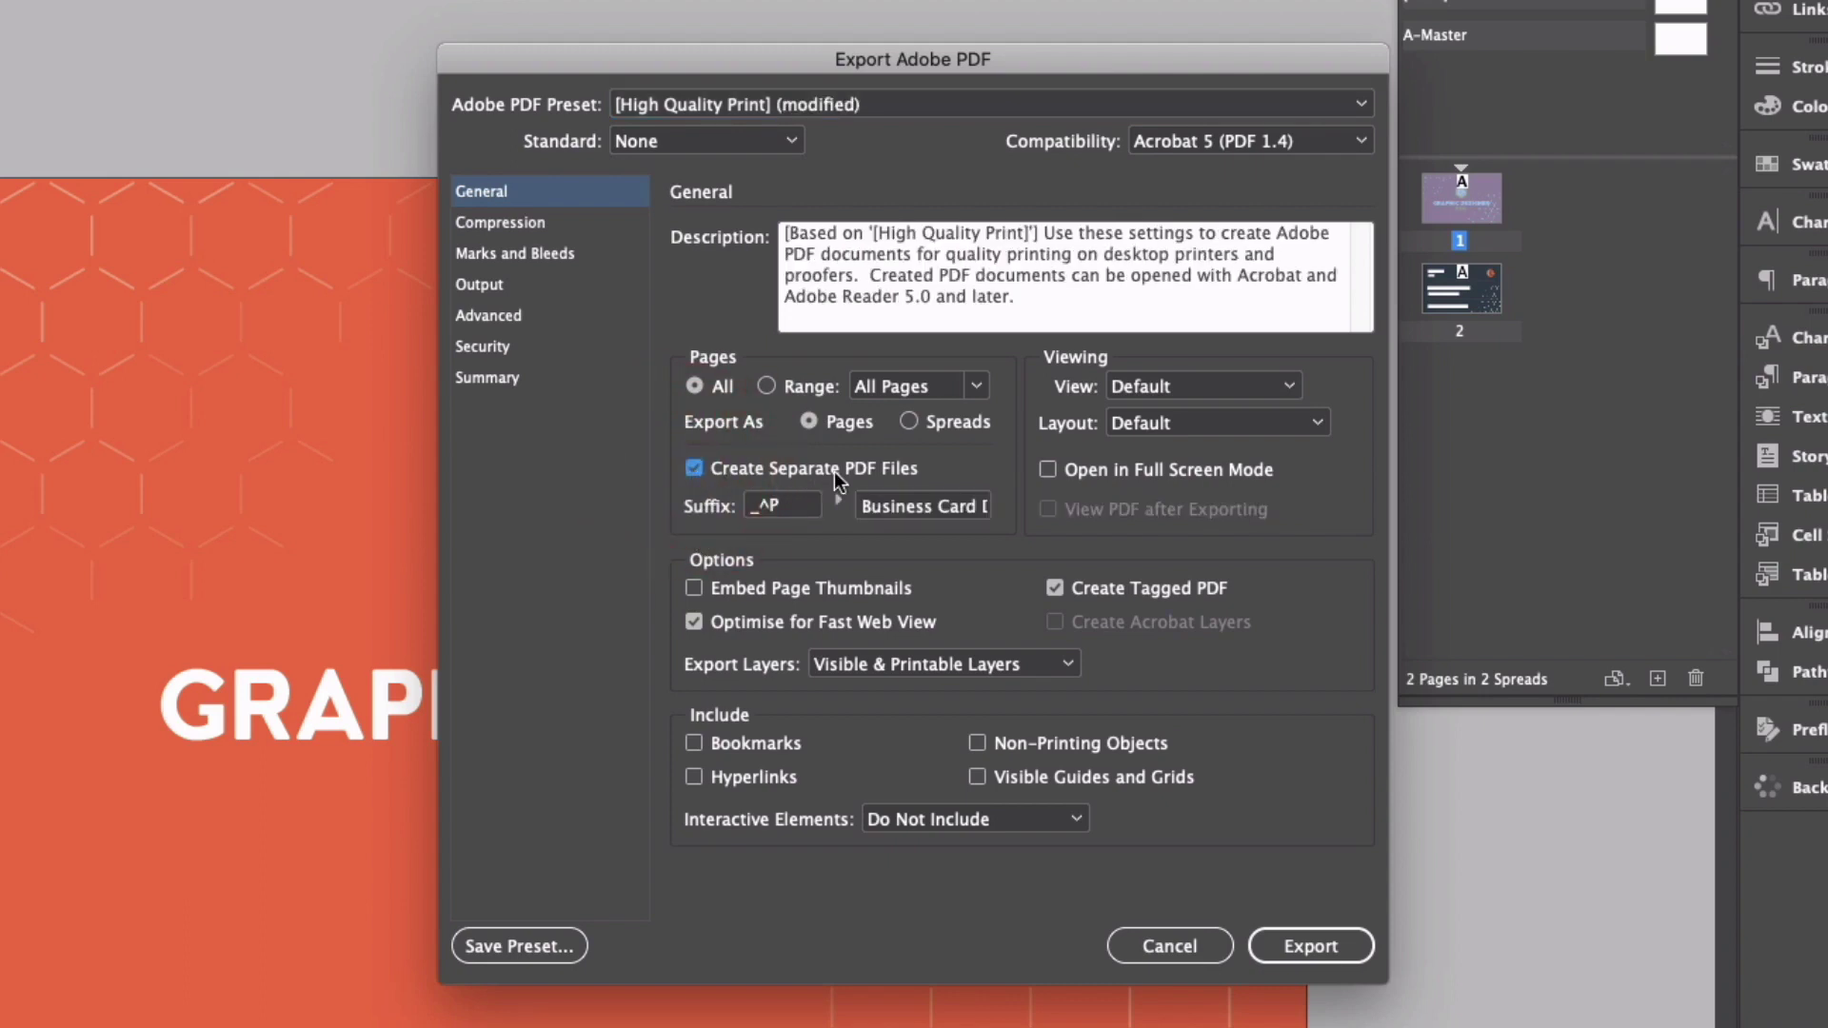
left_click(694, 468)
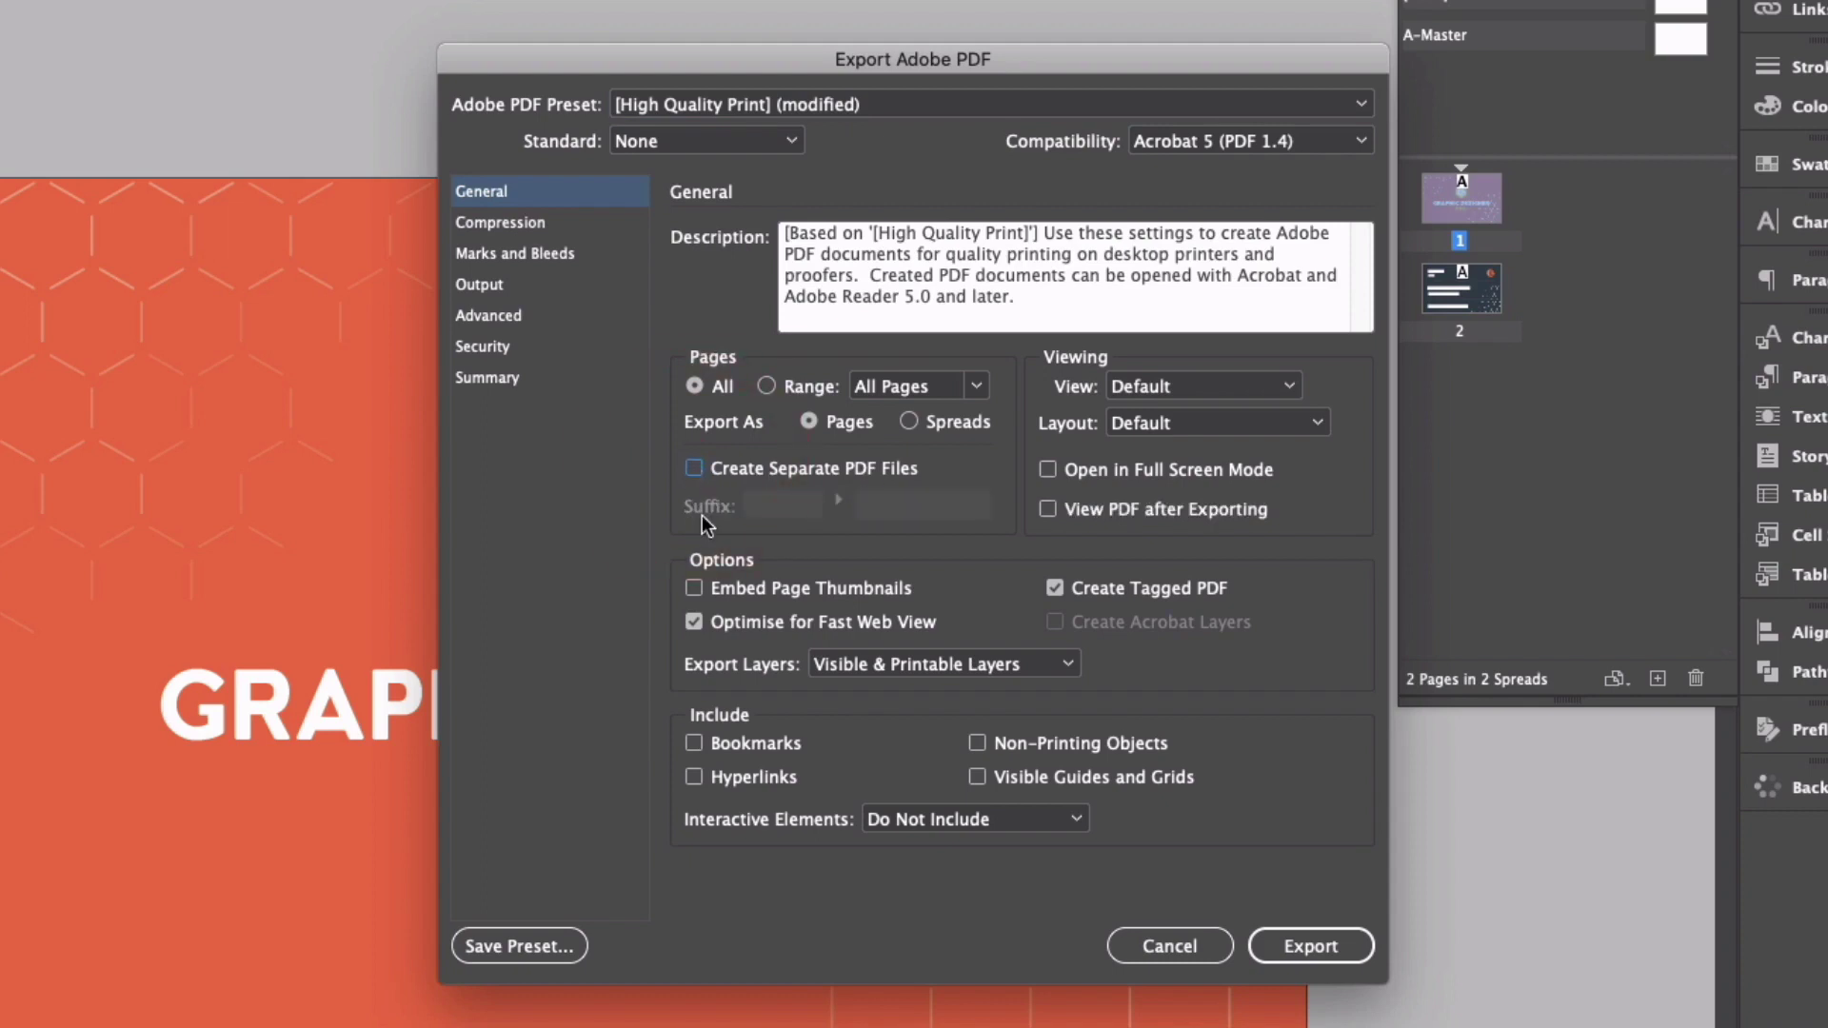
left_click(694, 624)
left_click(1048, 510)
Export the PDF with all printer's marks and the document bleed settings, and view its second page in Acrobat
left_click(523, 252)
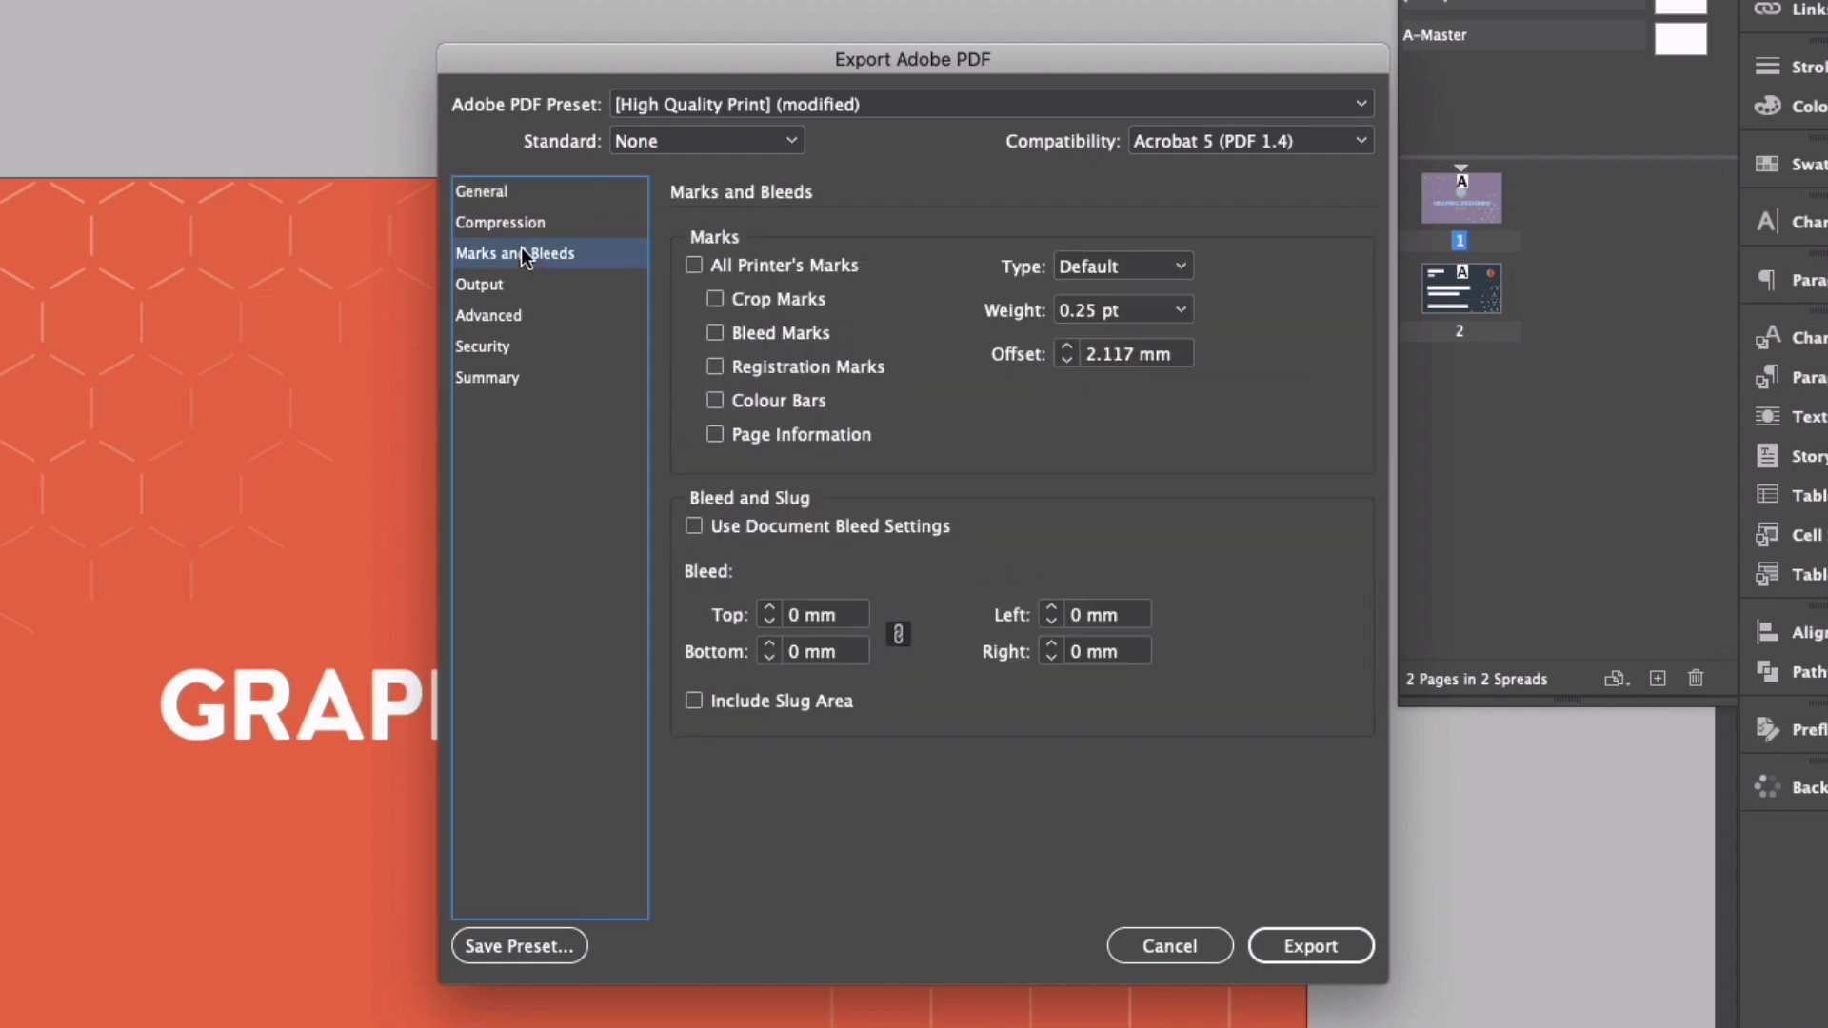
left_click(693, 266)
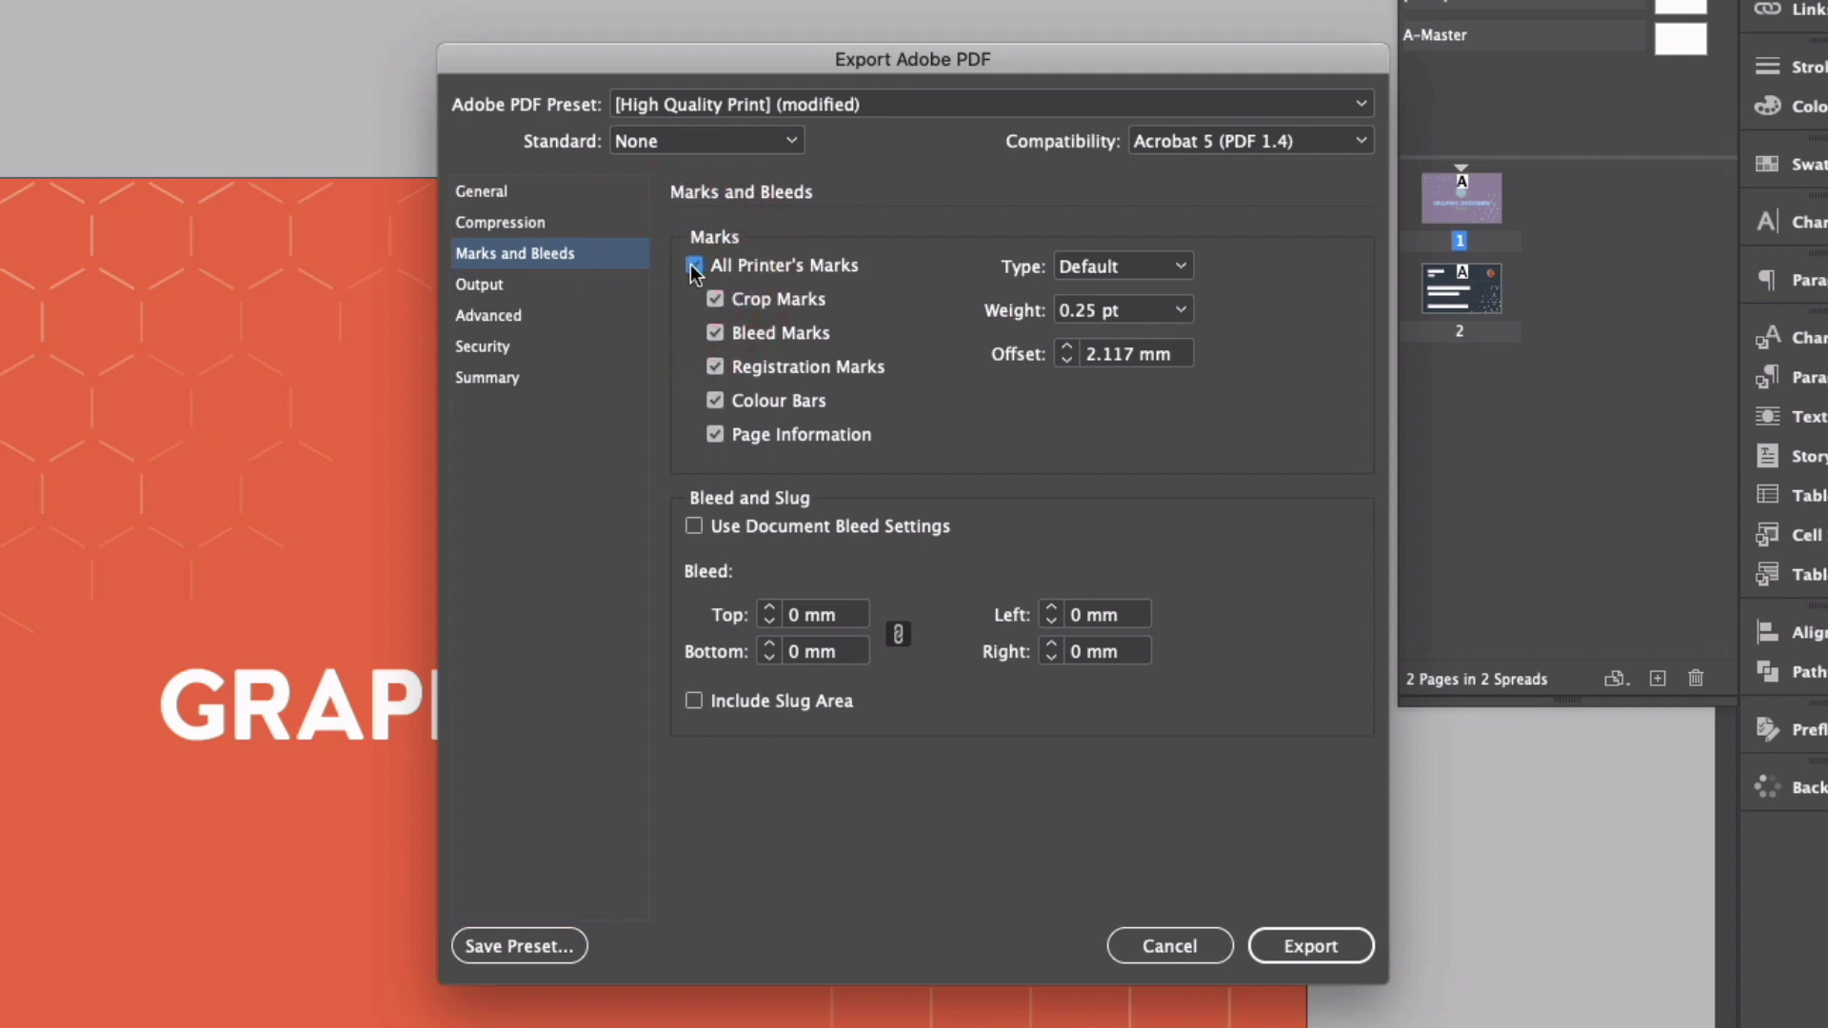
left_click(694, 527)
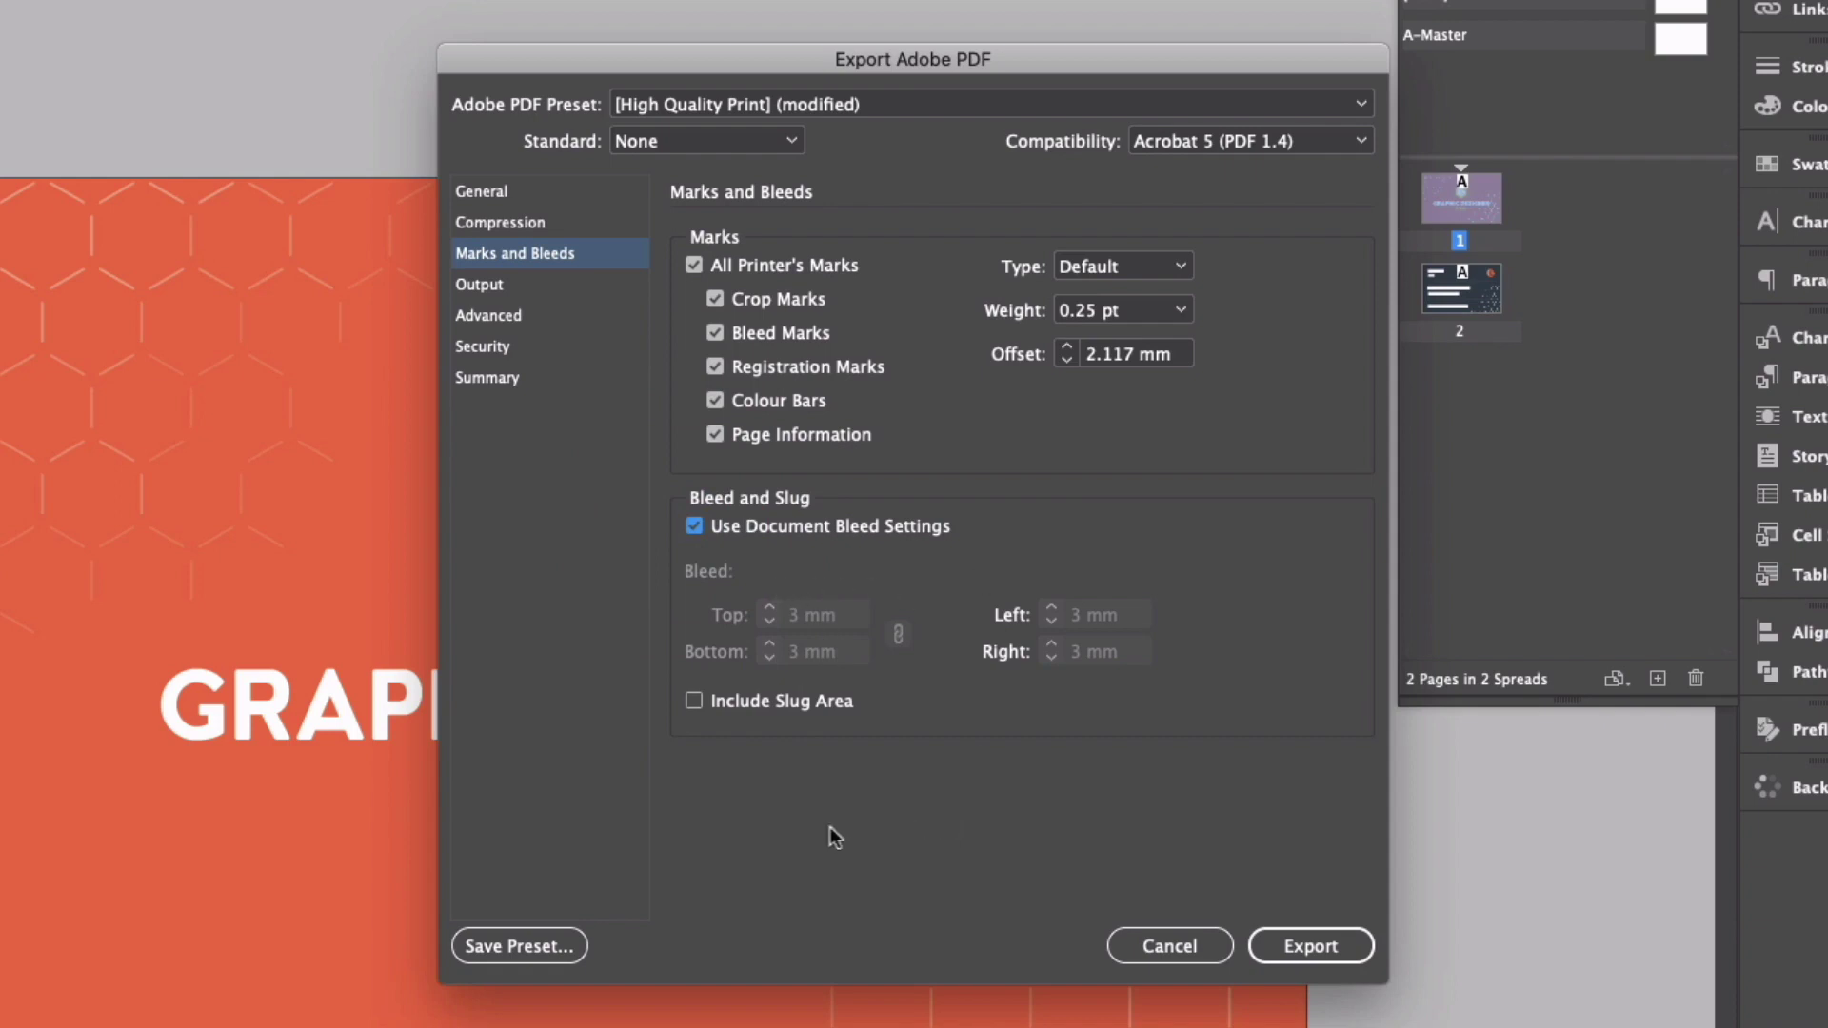
left_click(1296, 941)
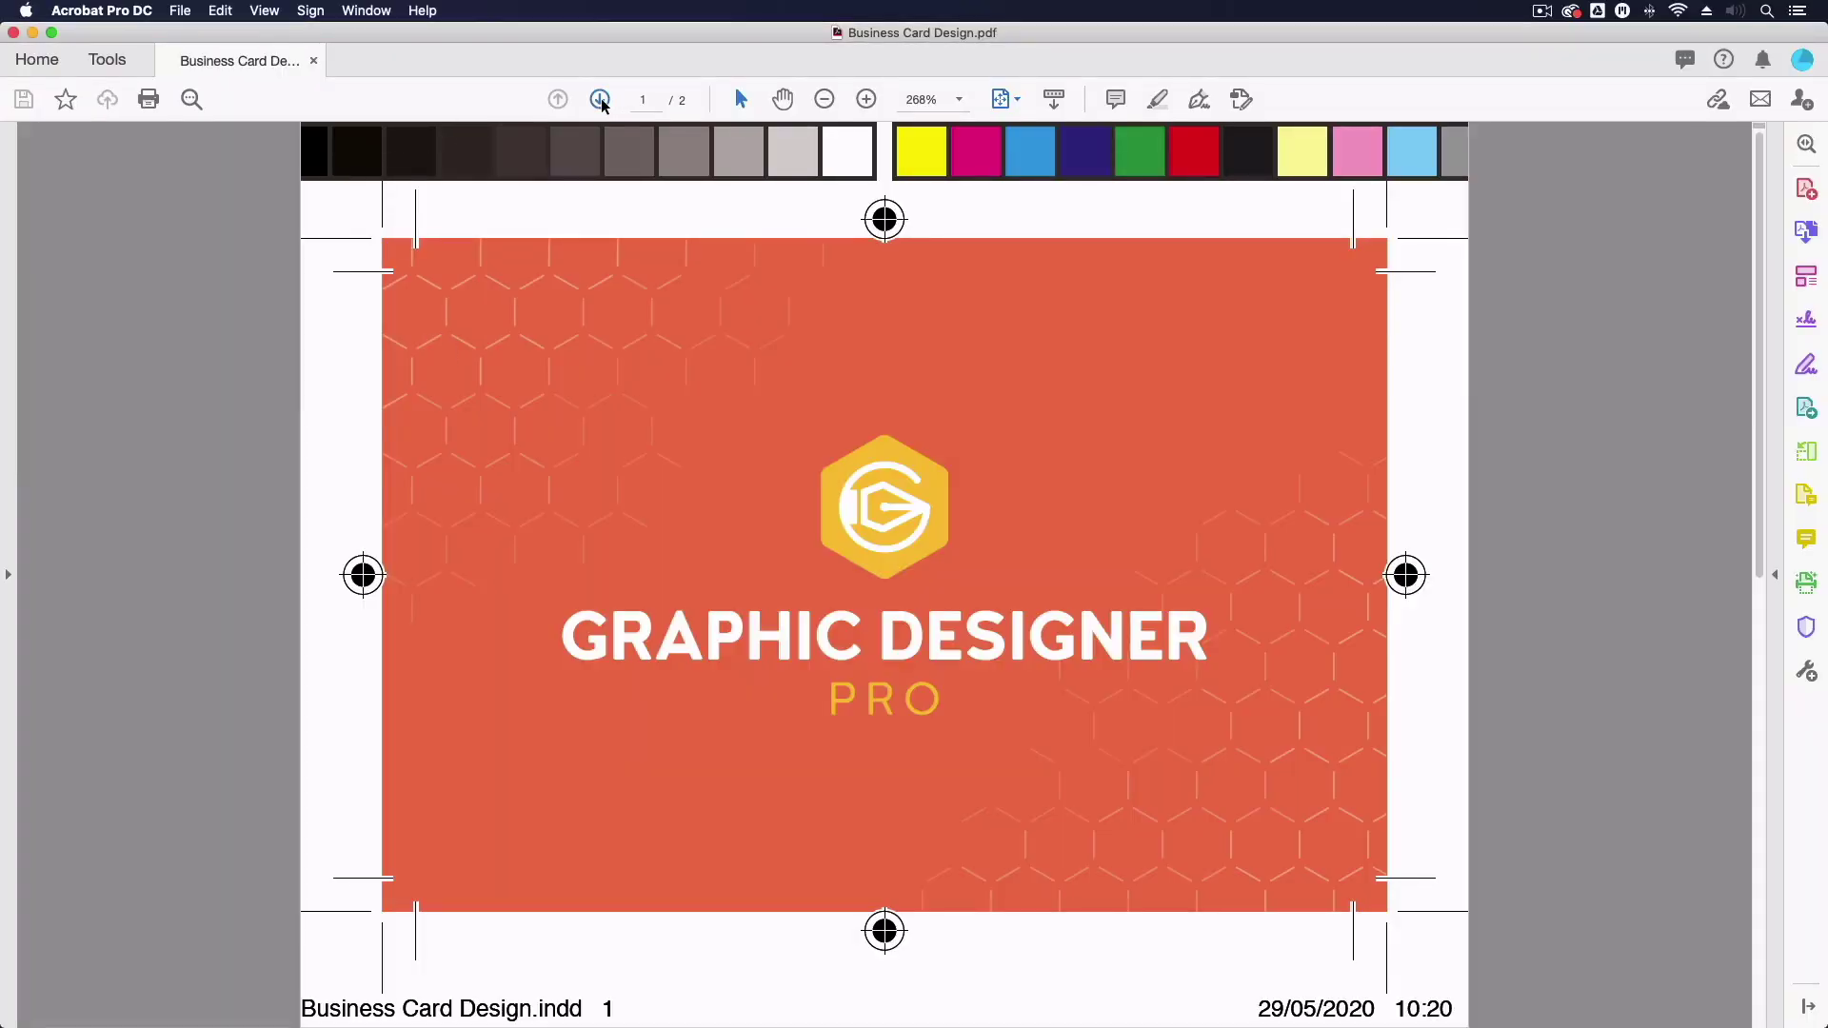
left_click(600, 100)
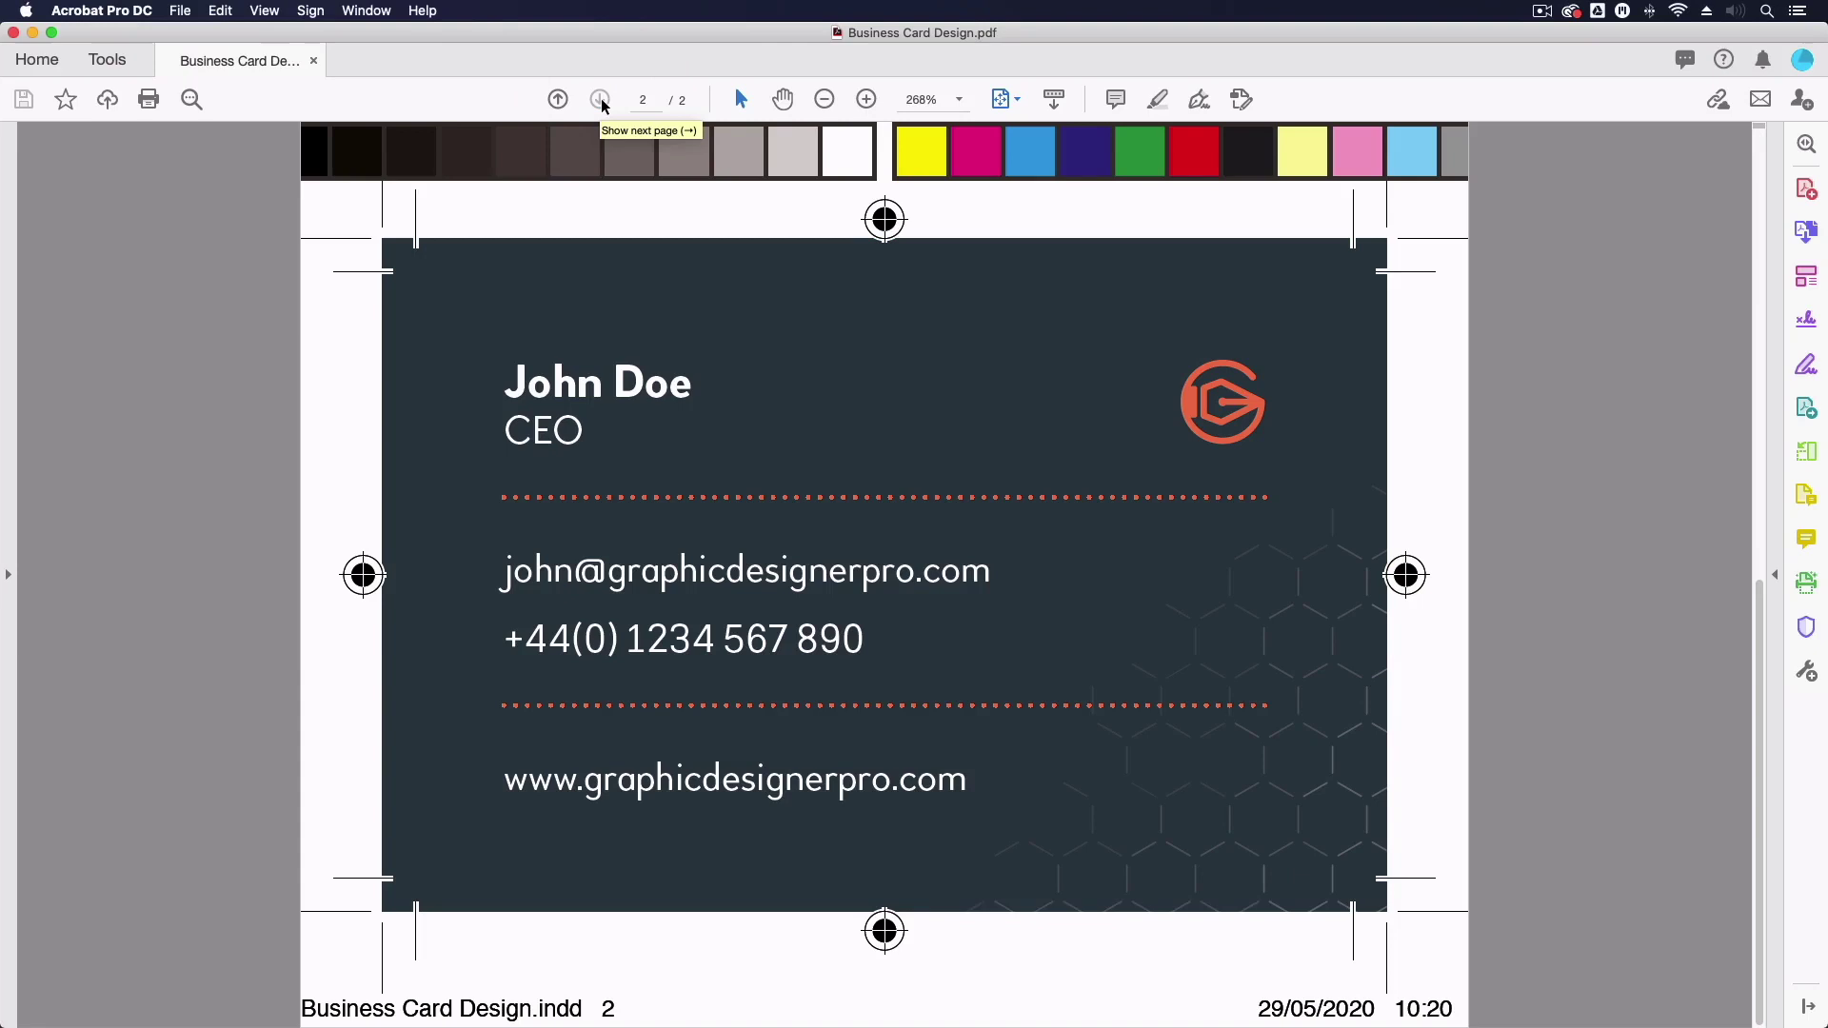